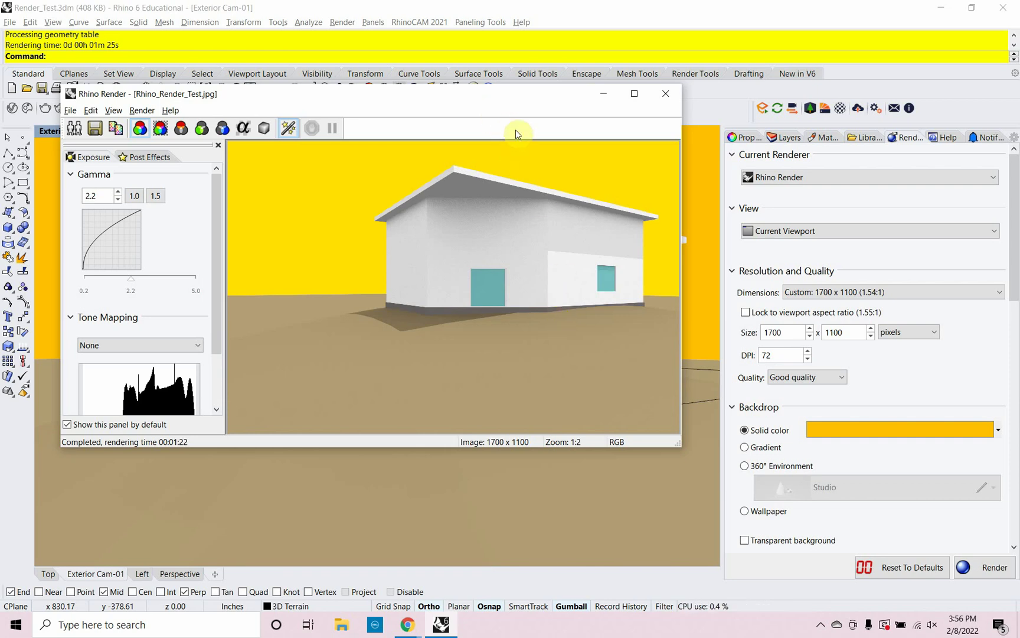
# Switch to Chrome, subscribe to the YouTube channel on its videos page and turn on all of its notifications.
pyautogui.moveTo(498, 103); pyautogui.dragTo(518, 139)
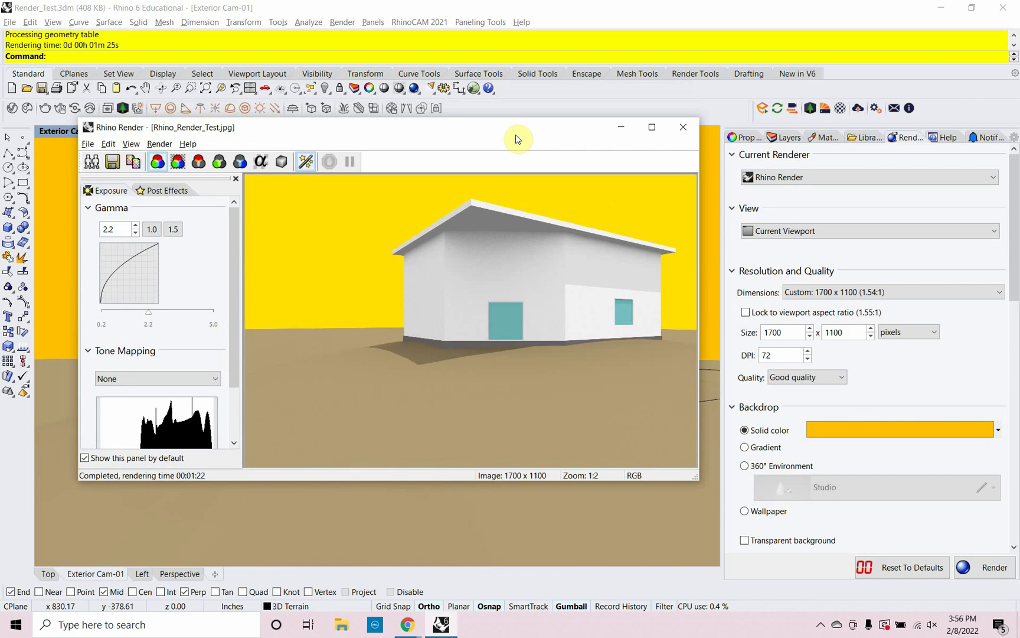
pyautogui.hotkey('alt', 'Tab')
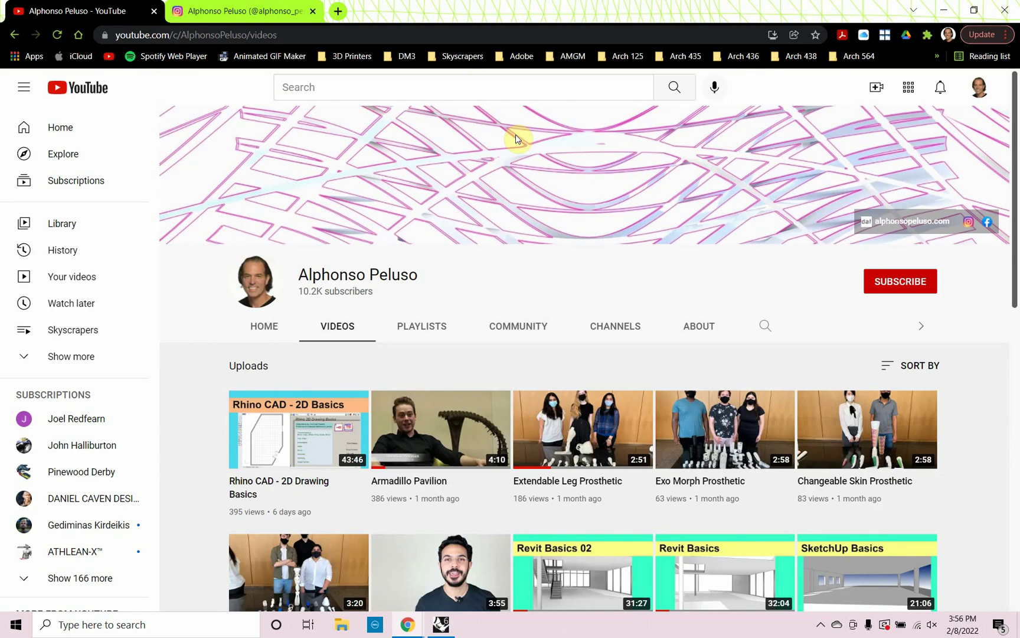
pyautogui.click(884, 288)
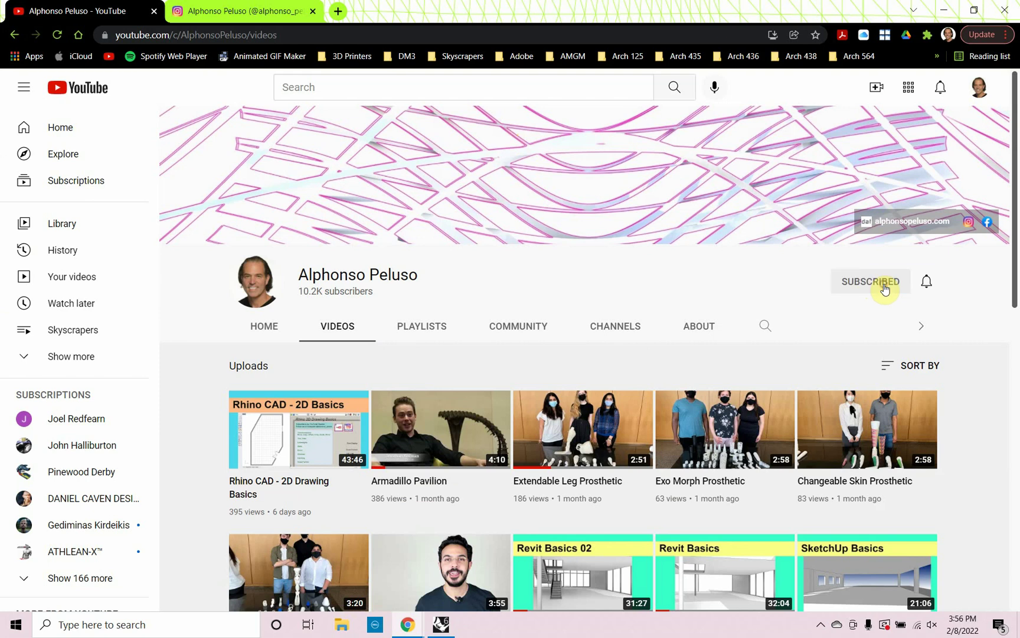
pyautogui.click(925, 283)
pyautogui.click(900, 312)
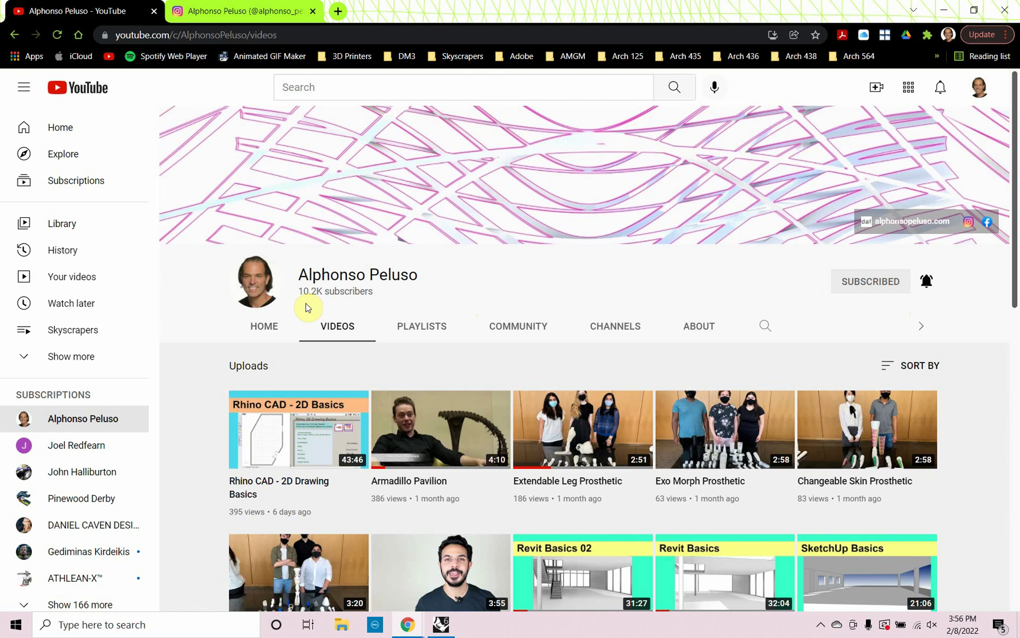
# Look through the posts on the channel owner's Instagram profile and return to the YouTube channel.
pyautogui.click(230, 13)
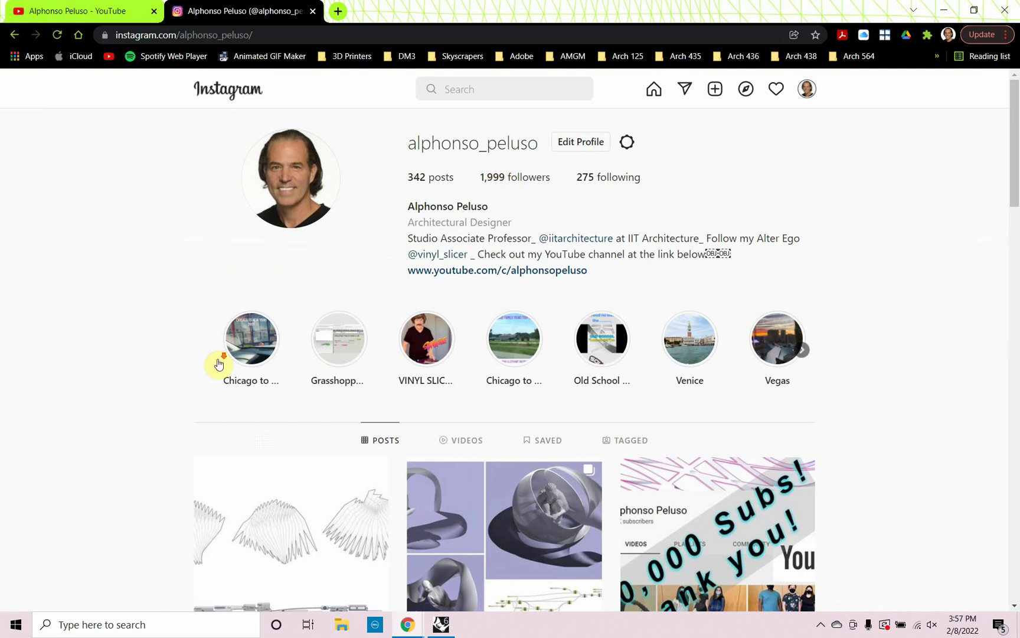
pyautogui.scroll(-2, 220, 362)
pyautogui.scroll(-2, 217, 365)
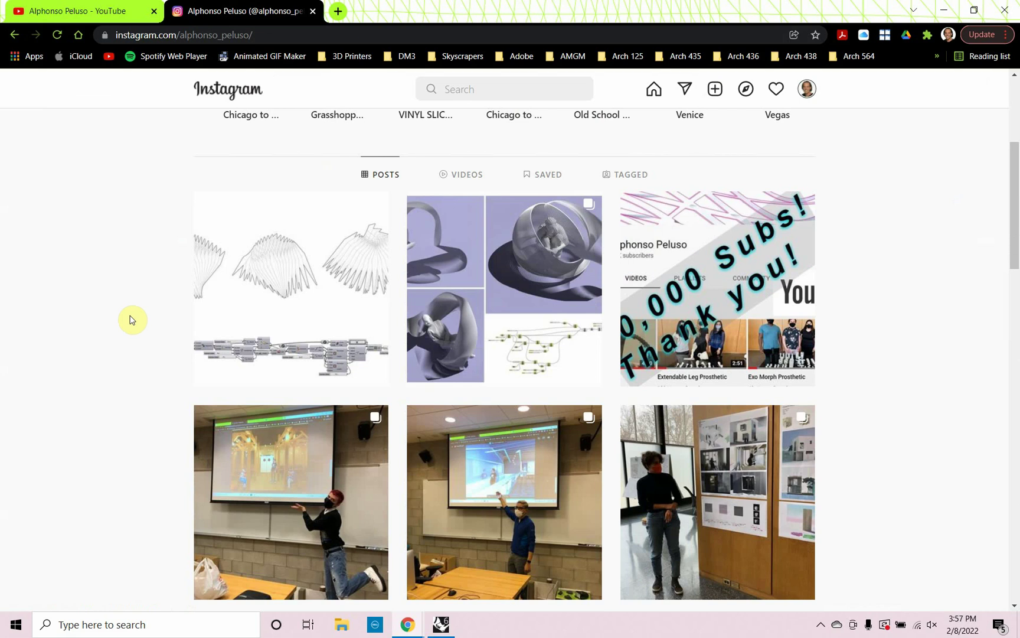
pyautogui.scroll(-7, 131, 319)
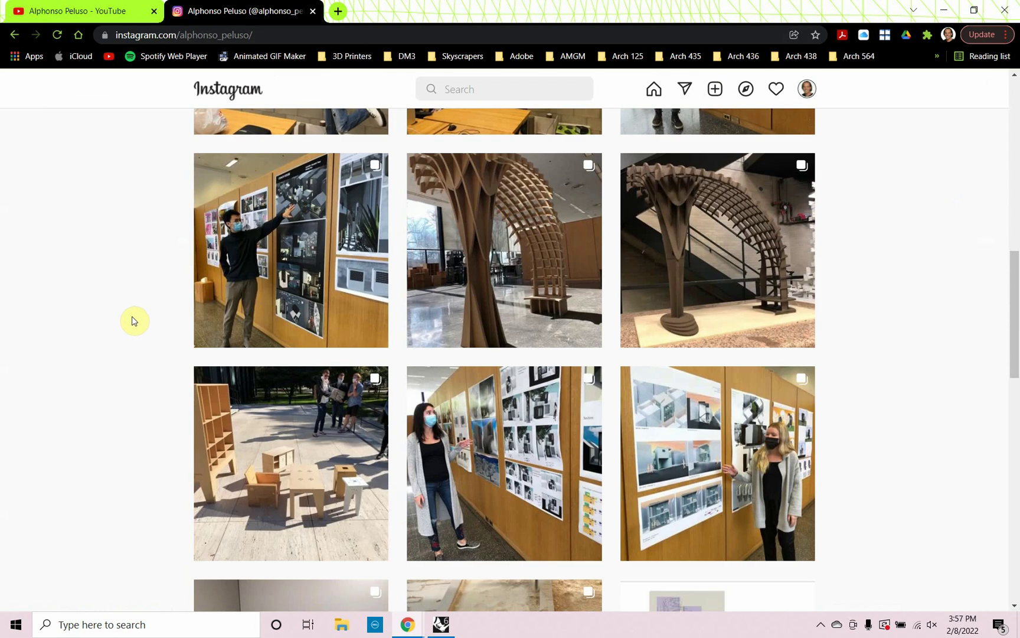
pyautogui.scroll(10, 131, 319)
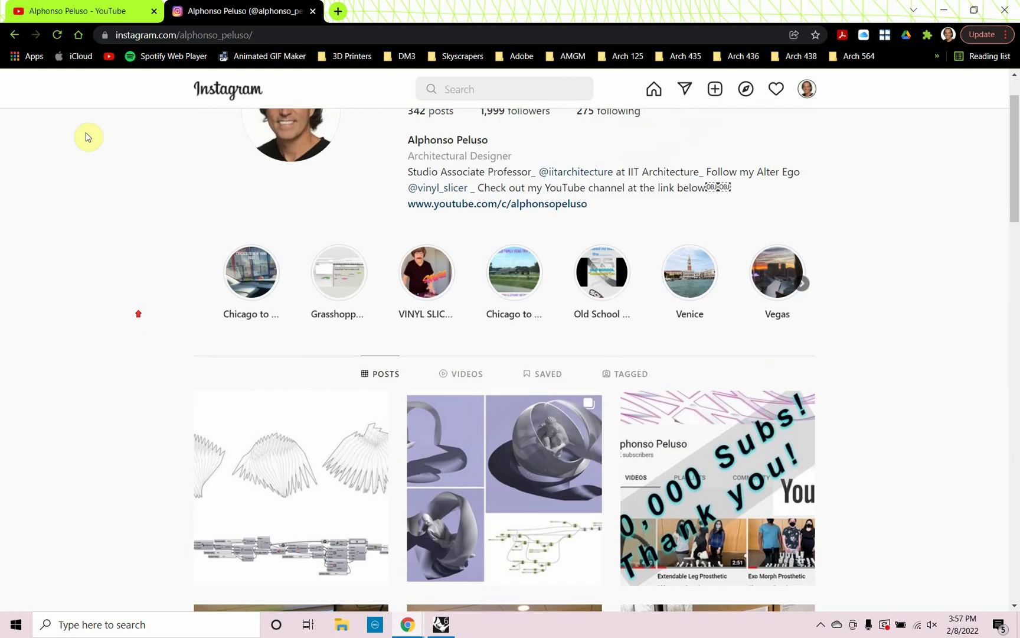
pyautogui.click(91, 17)
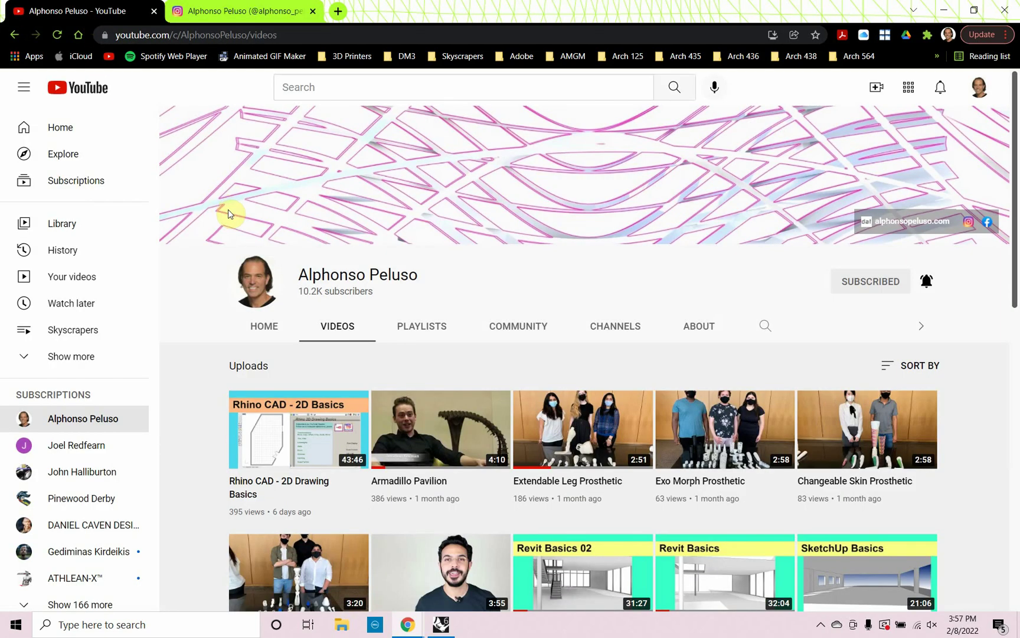
# Switch to Rhino, close the render window and open the recent Rhino_CAD file, saving the changes to Render_Test.
pyautogui.hotkey('alt', 'Tab')
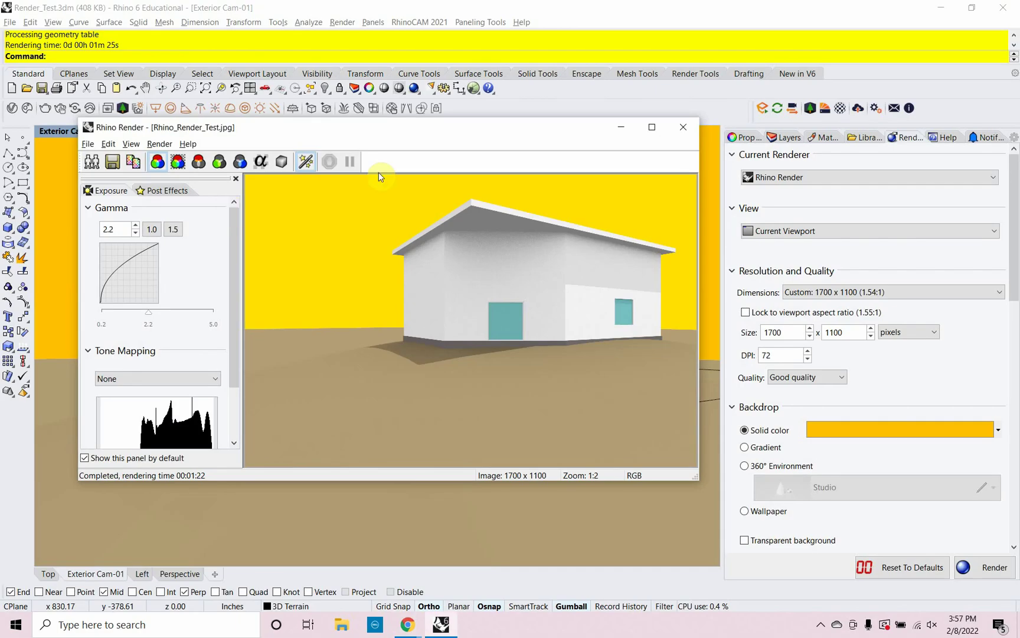
pyautogui.click(684, 127)
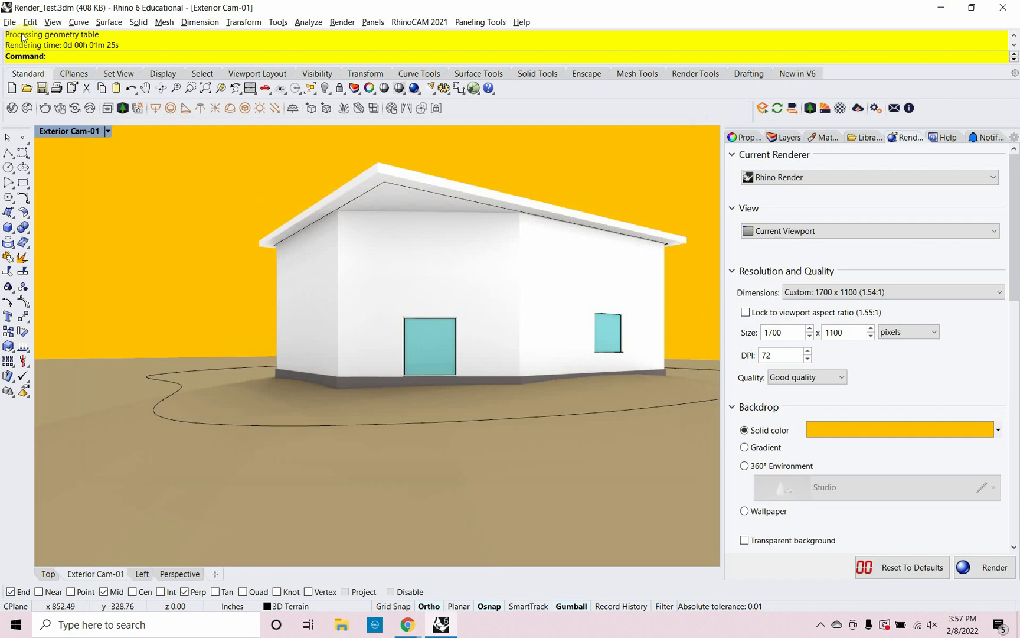
pyautogui.click(10, 22)
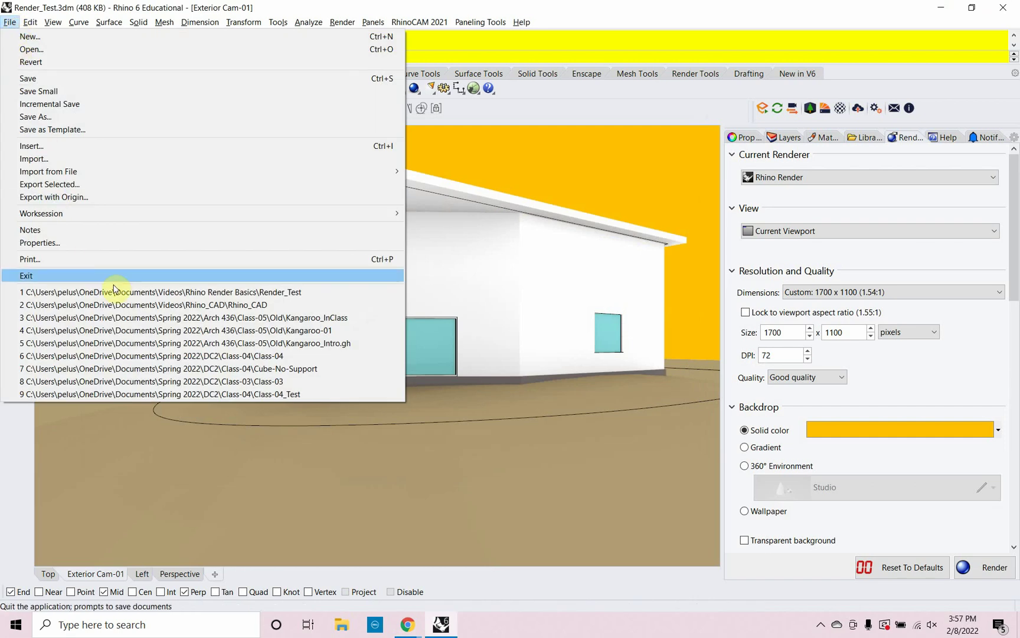
pyautogui.click(175, 306)
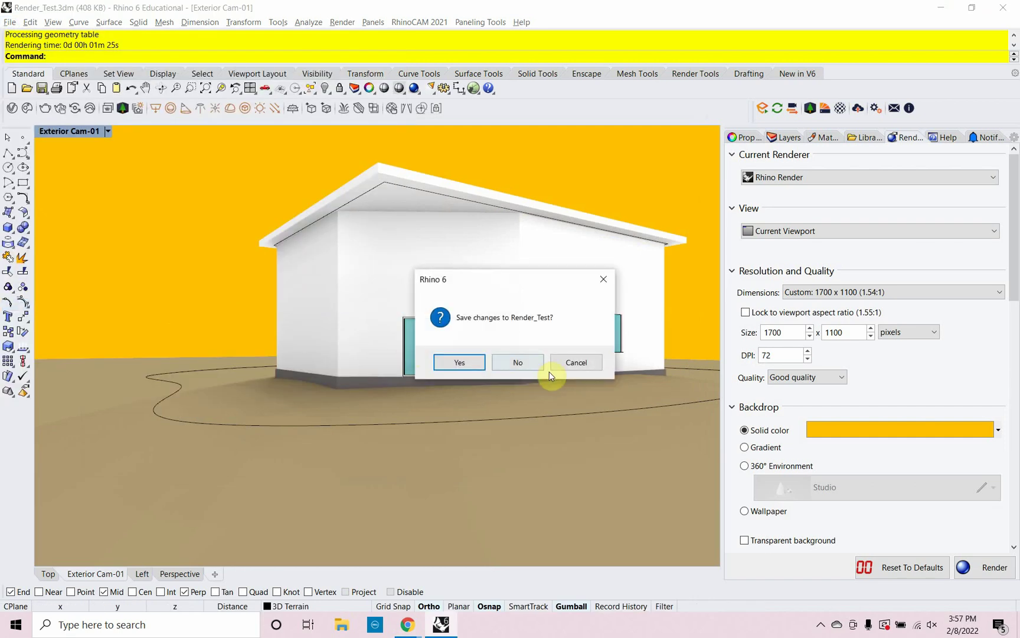
pyautogui.click(469, 364)
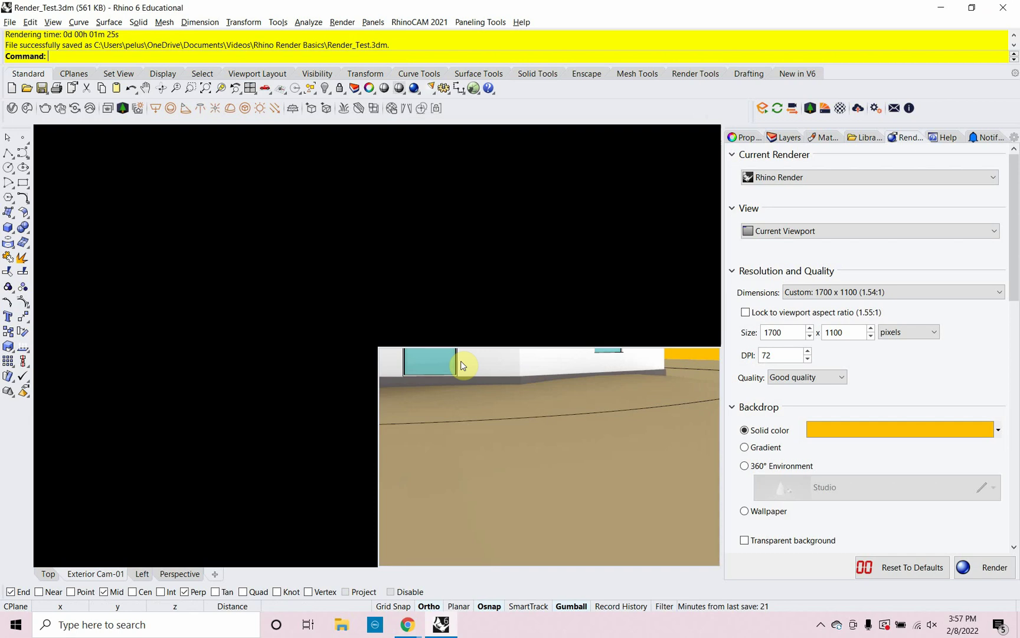
pyautogui.click(642, 326)
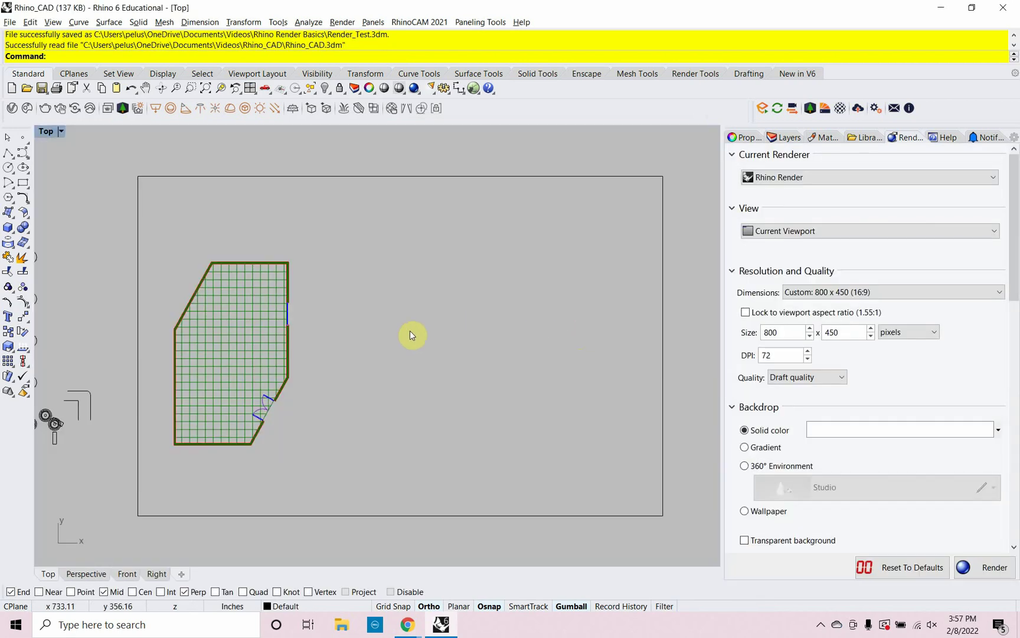
# Examine the floor plan in the Top view and switch to Chrome to locate the Rhino CAD - 2D Drawing Basics video.
pyautogui.moveTo(328, 336); pyautogui.dragTo(426, 312, button='right')
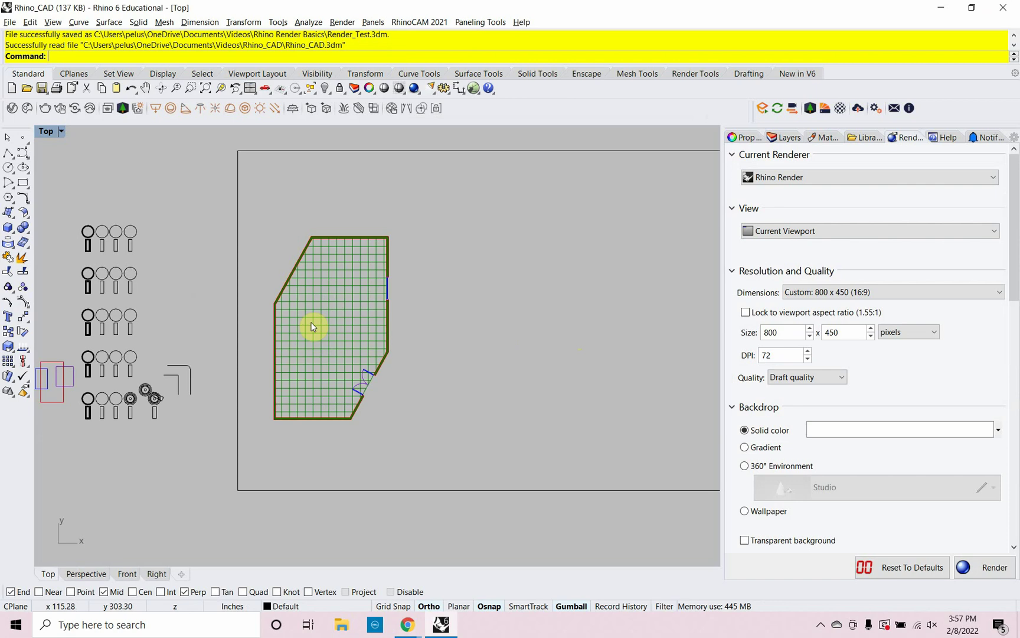
pyautogui.scroll(3, 313, 327)
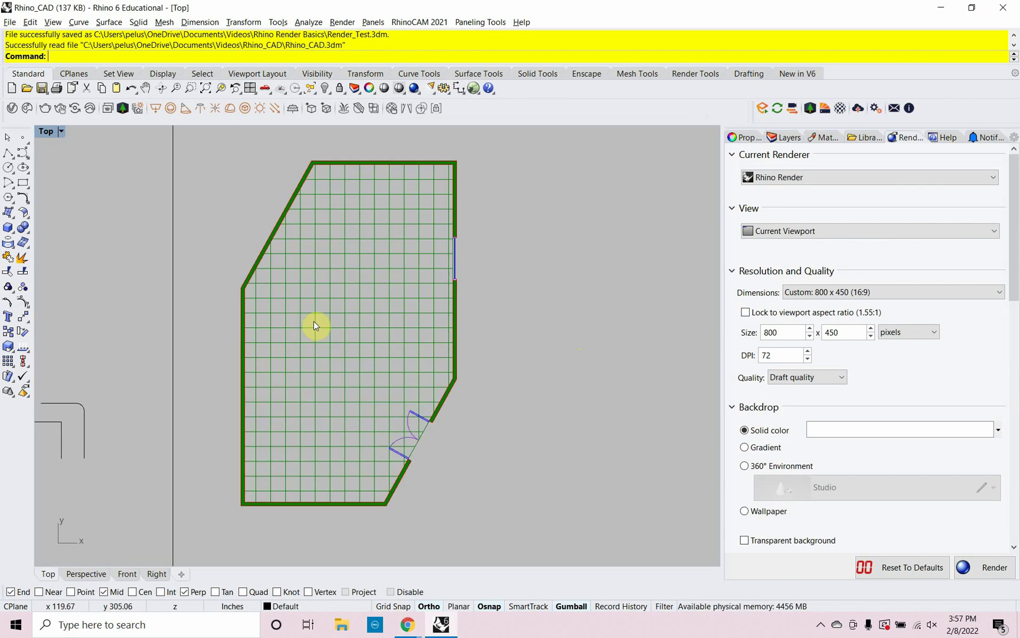
pyautogui.hotkey('alt', 'Tab')
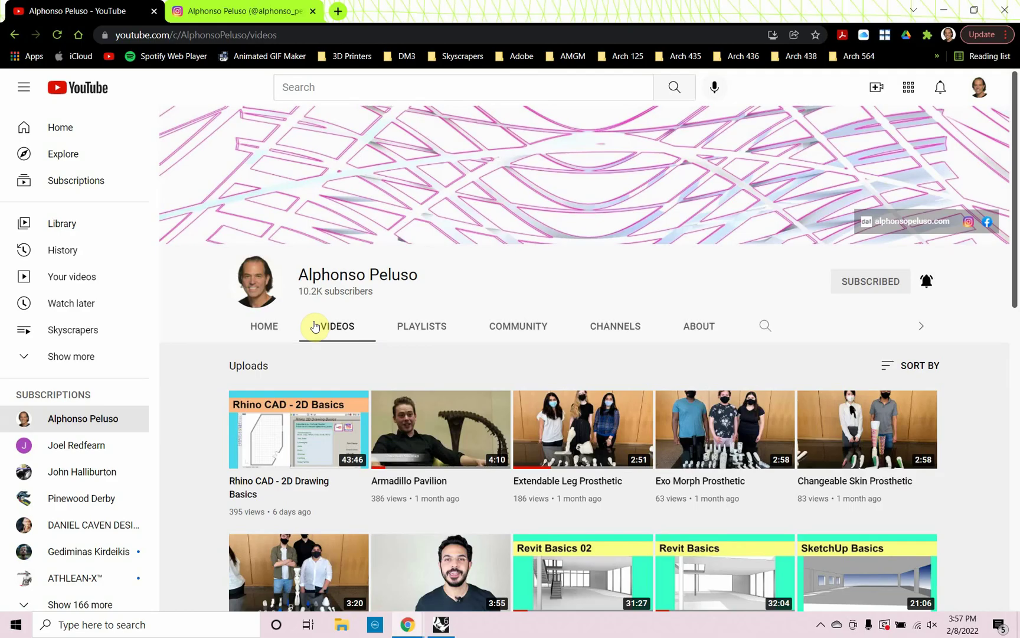
pyautogui.moveTo(277, 444)
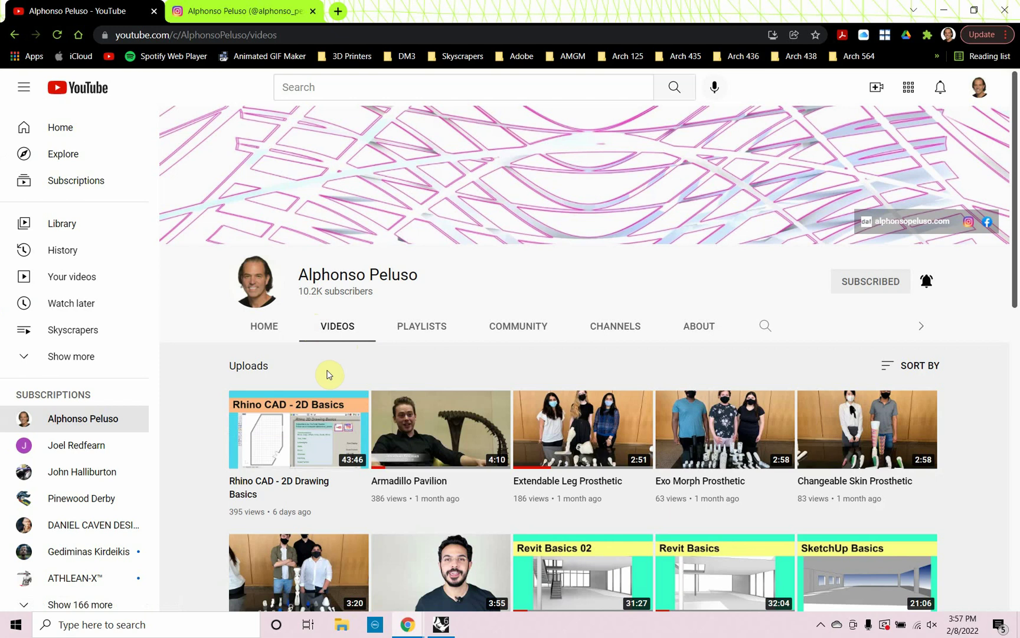
# Switch back to Rhino and turn off the Hatch layer.
pyautogui.hotkey('alt', 'Tab')
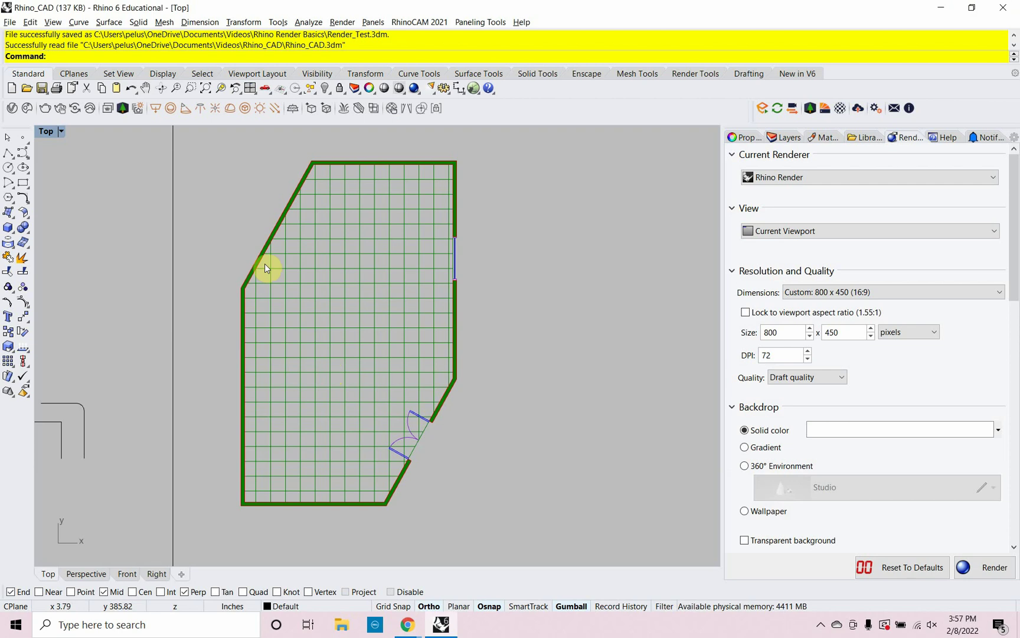
pyautogui.click(791, 138)
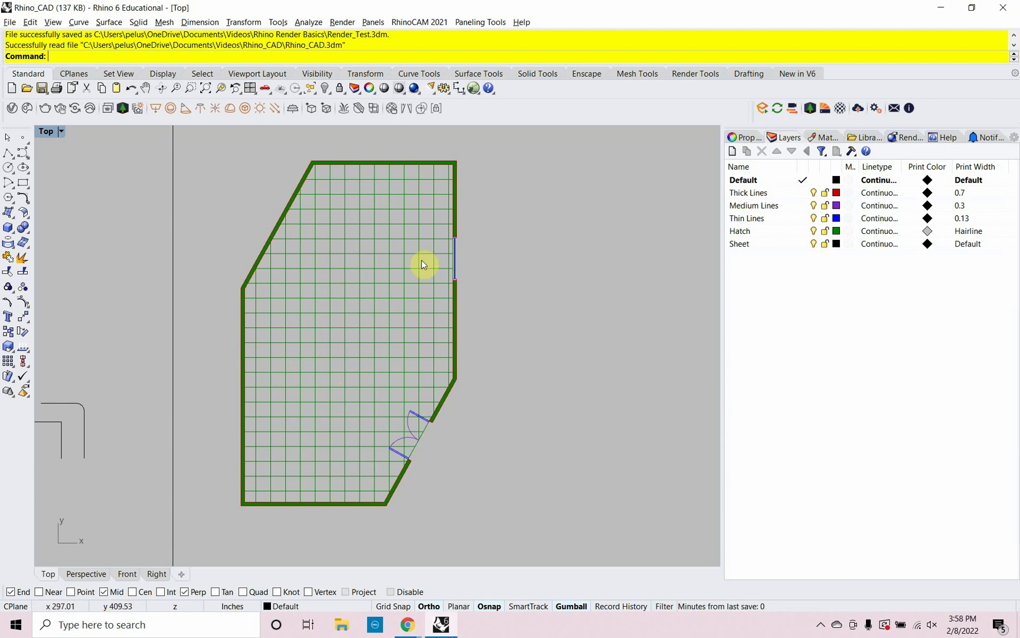
pyautogui.click(814, 232)
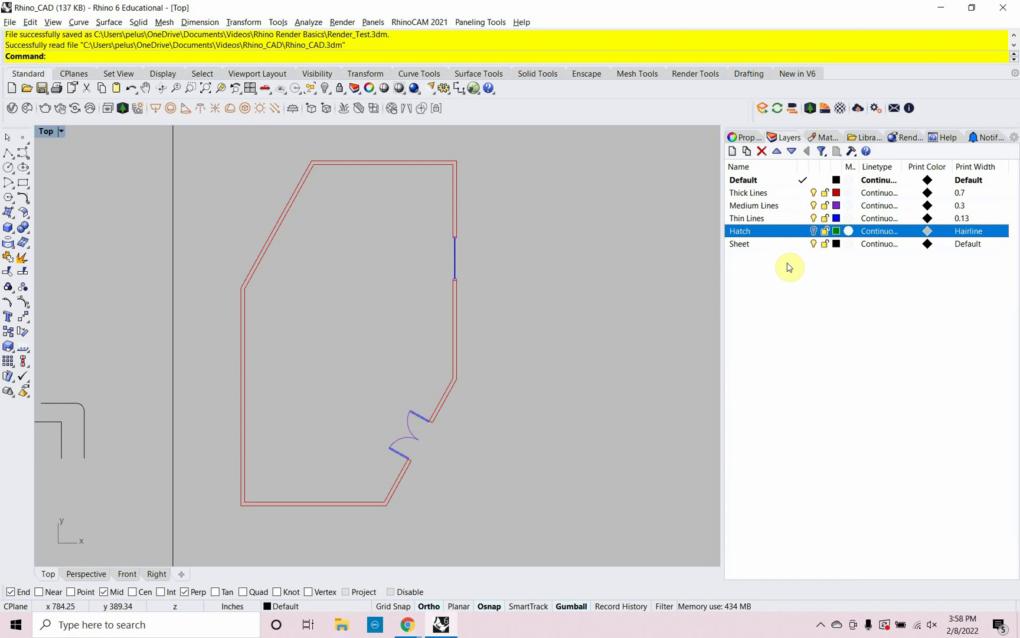
# Create a new layer named 3D Wall and make it the current layer.
pyautogui.click(768, 273)
pyautogui.rightClick(762, 273)
pyautogui.click(770, 280)
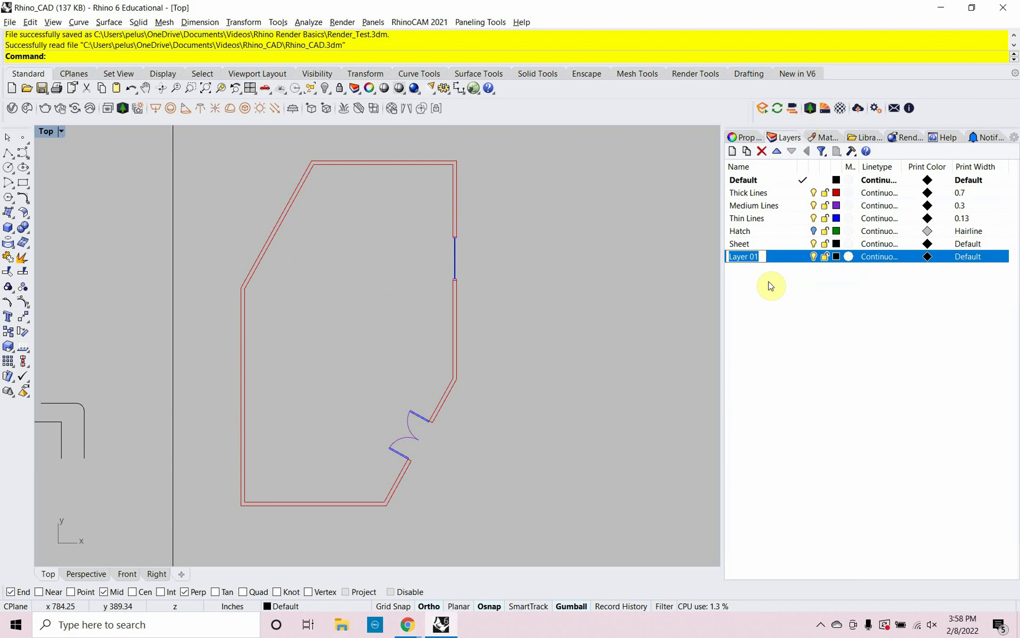
pyautogui.write('3')
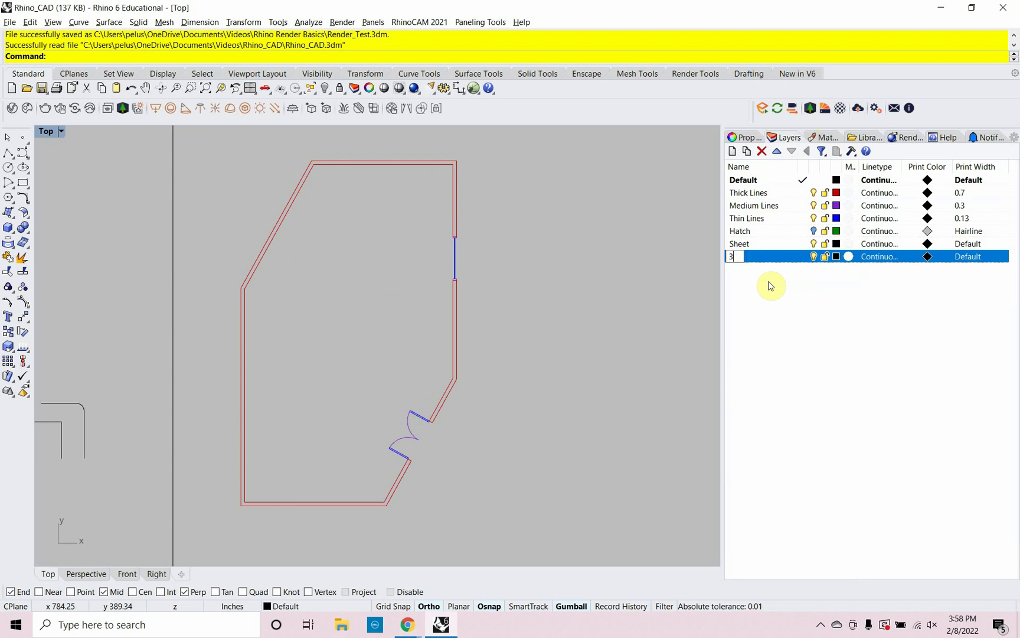
pyautogui.write('dD Wall')
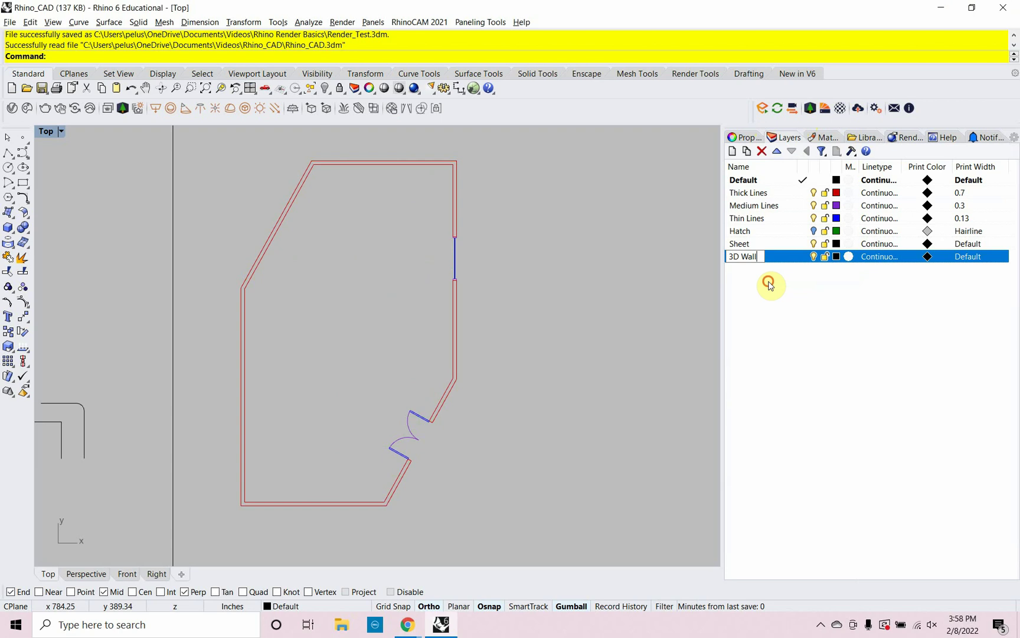
pyautogui.doubleClick(791, 256)
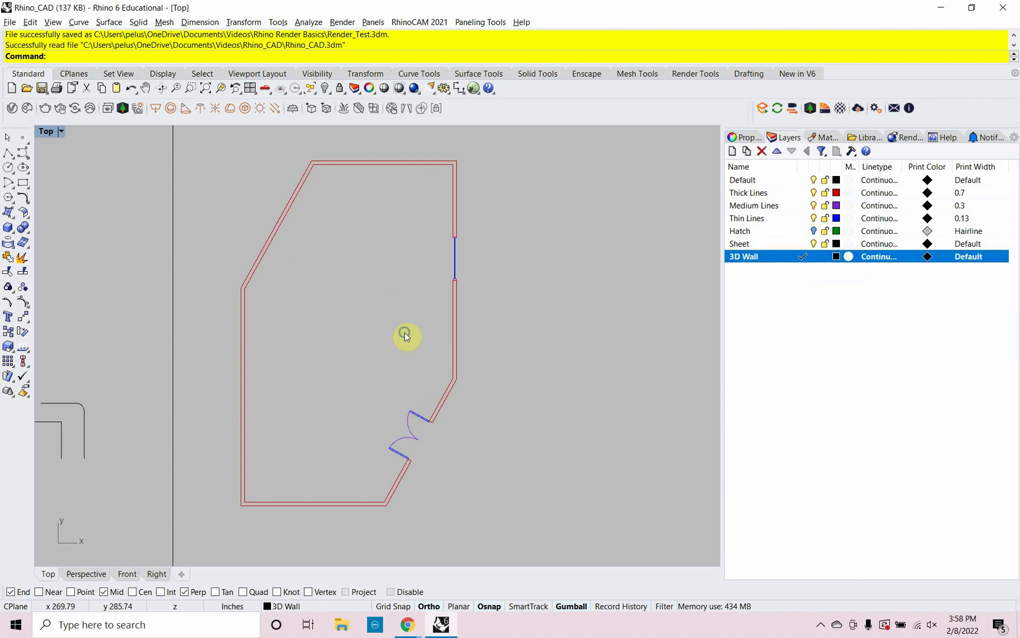
# Turn off the Default and Sheet layers so only the plan's line layers and 3D Wall stay on.
pyautogui.moveTo(405, 336); pyautogui.dragTo(464, 341, button='right')
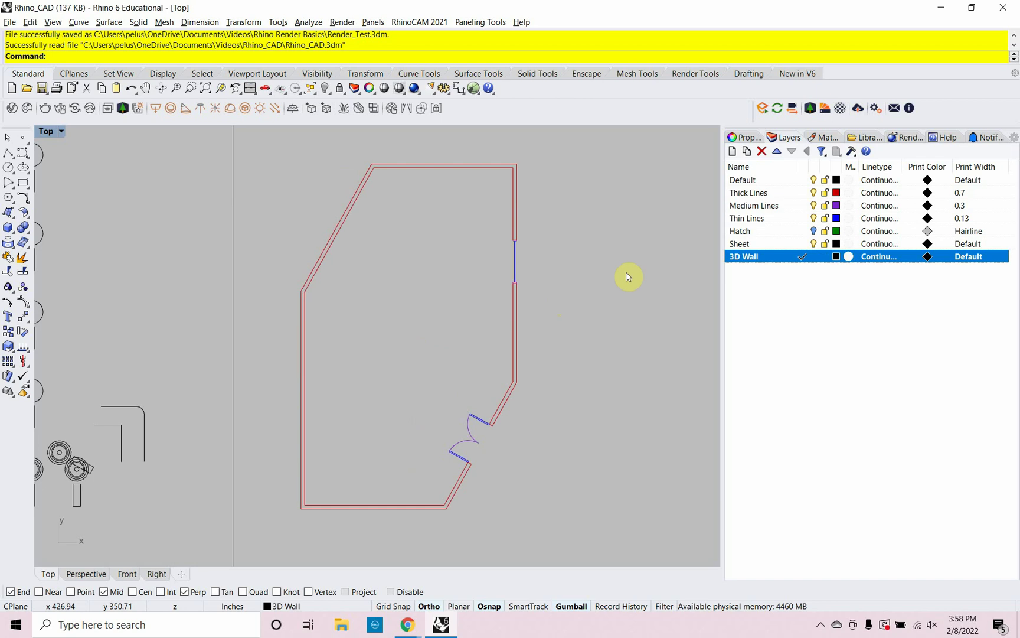
pyautogui.click(806, 180)
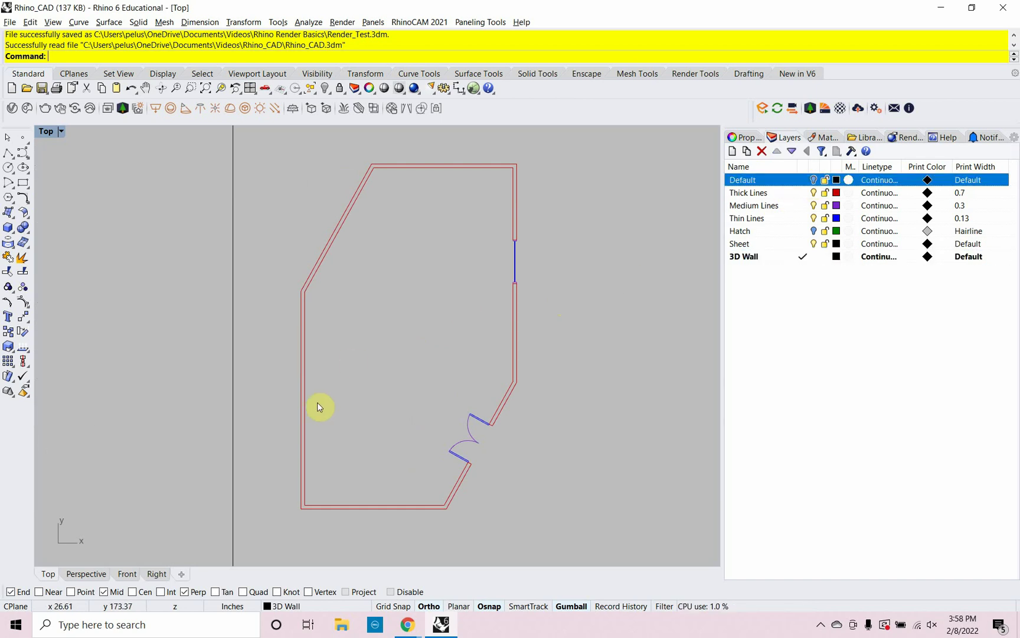
pyautogui.click(803, 245)
# Trace the outer wall outline of the plan with a closed polyline through its six outer corners, spanning the window and door openings.
pyautogui.moveTo(444, 291); pyautogui.dragTo(425, 300, button='right')
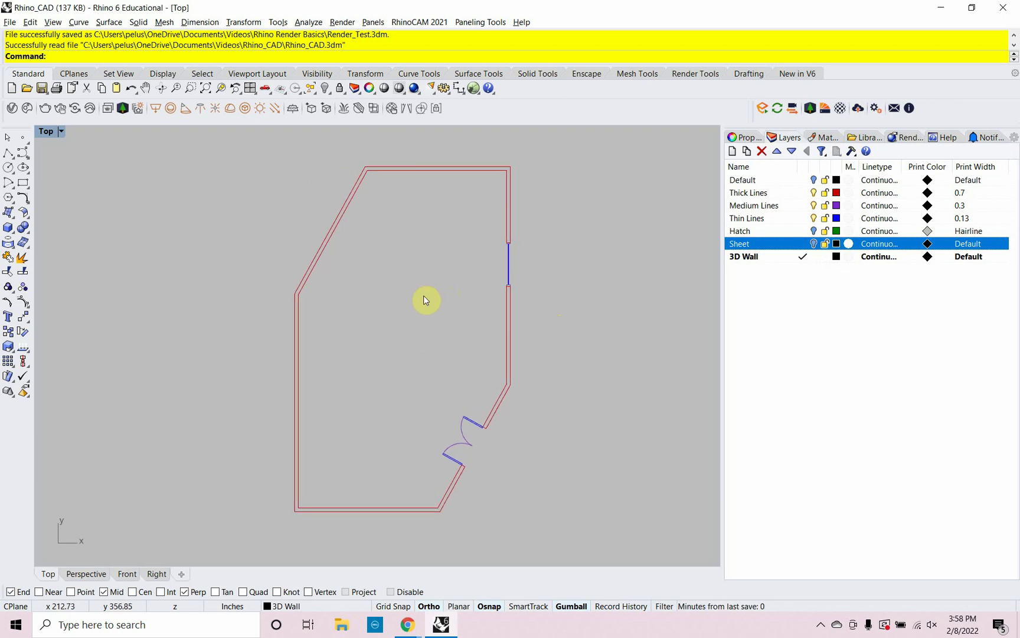
pyautogui.write('Polyline')
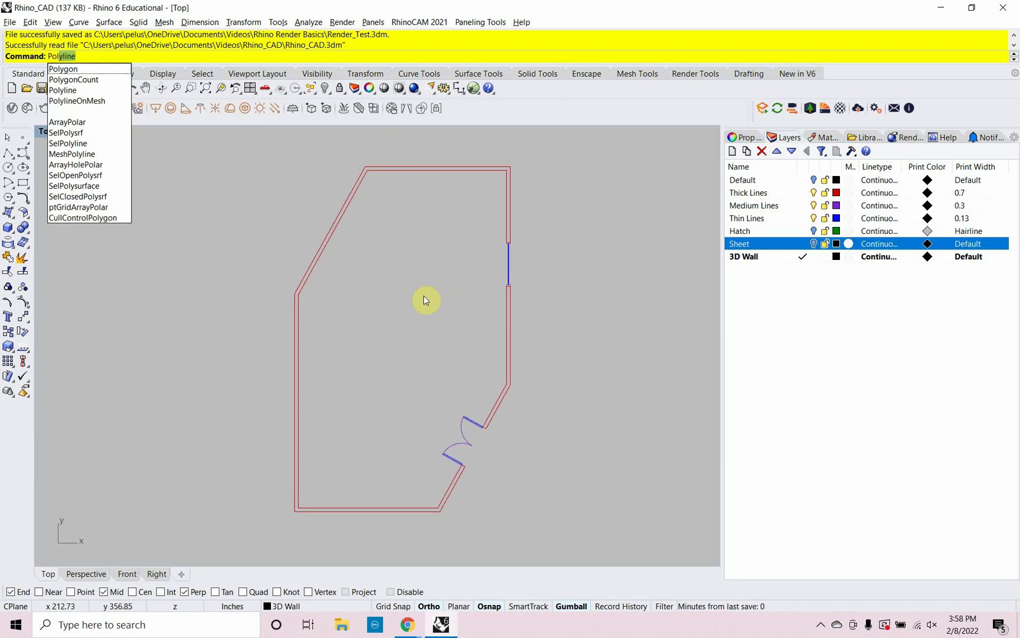
pyautogui.press('Return')
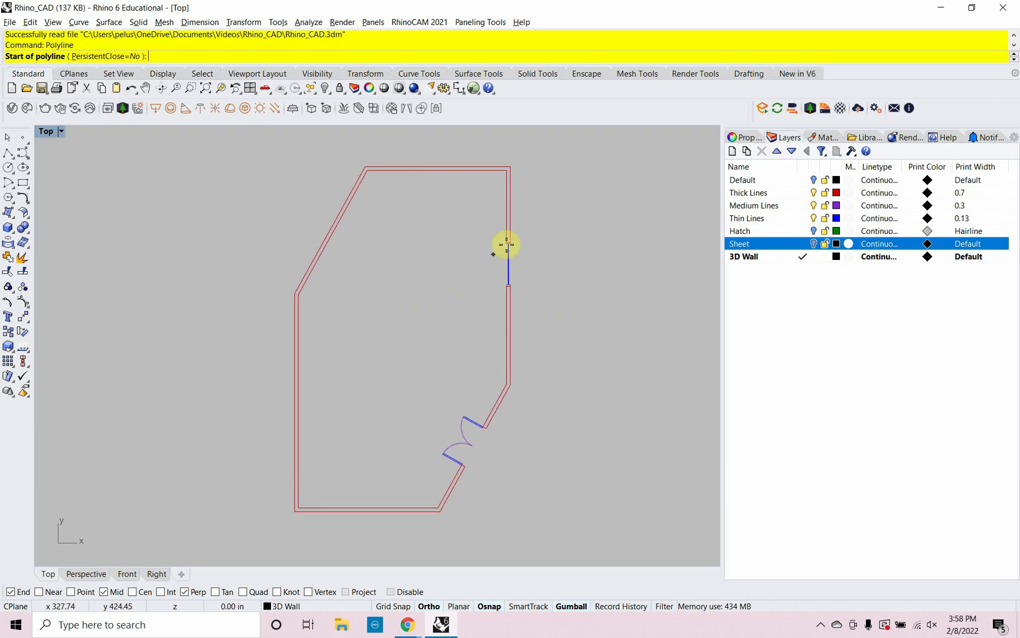
pyautogui.click(511, 166)
pyautogui.click(509, 384)
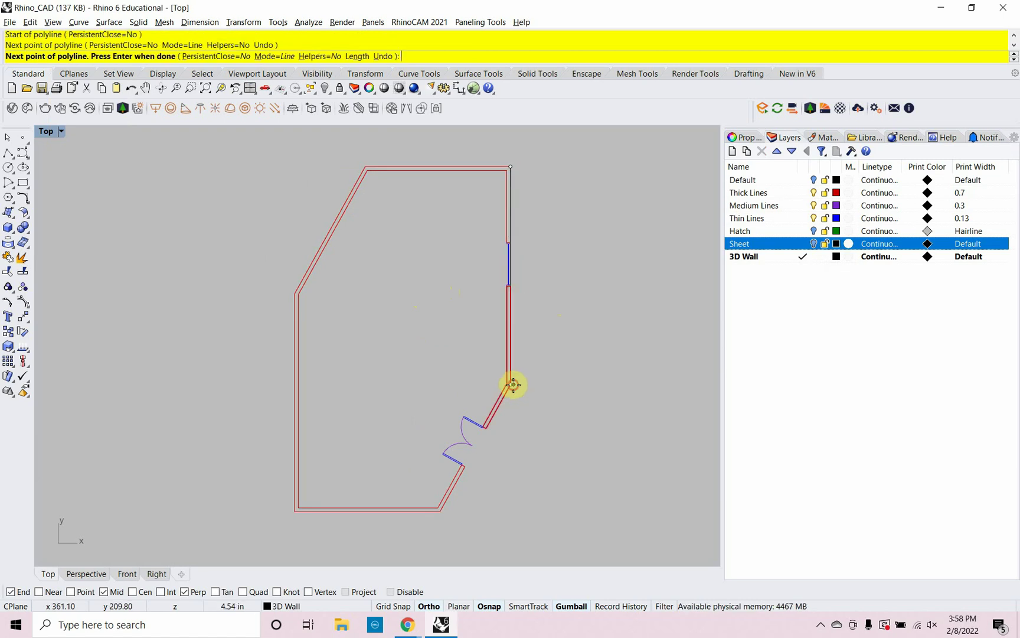
pyautogui.click(439, 512)
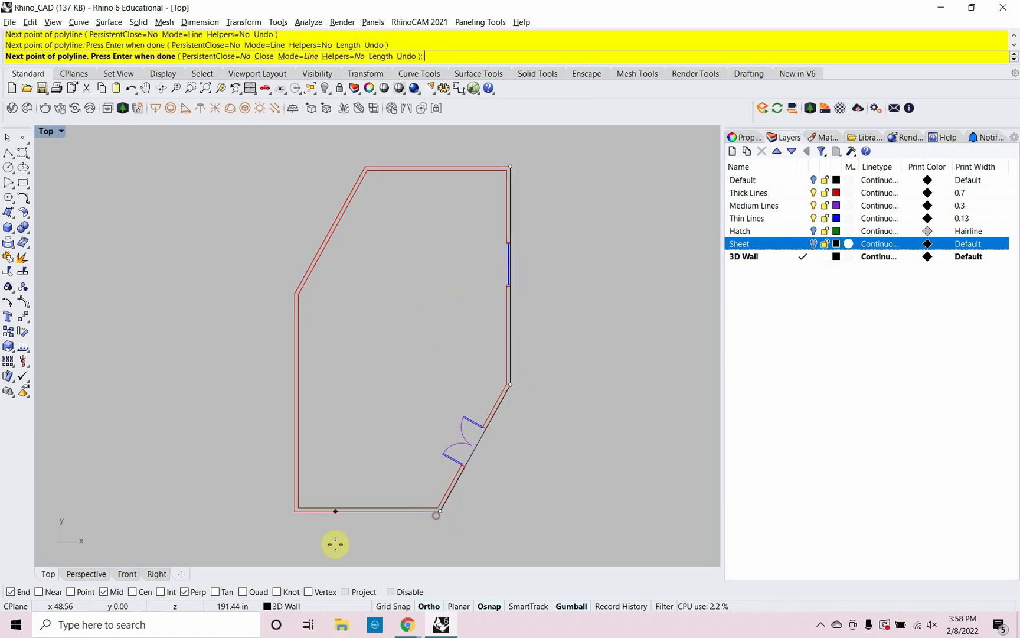
pyautogui.click(295, 511)
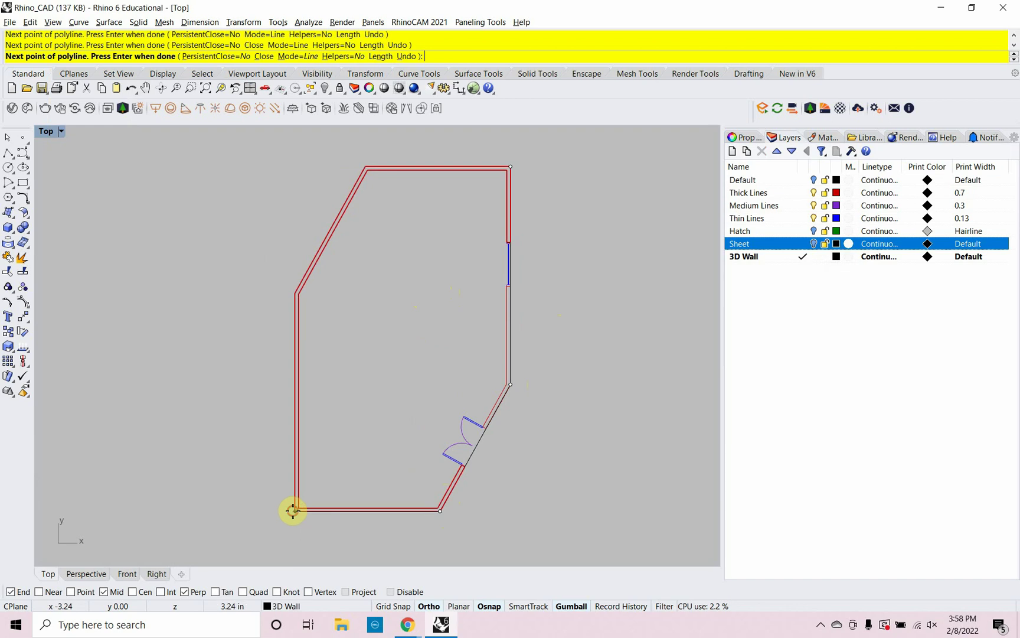
pyautogui.click(282, 295)
pyautogui.click(366, 166)
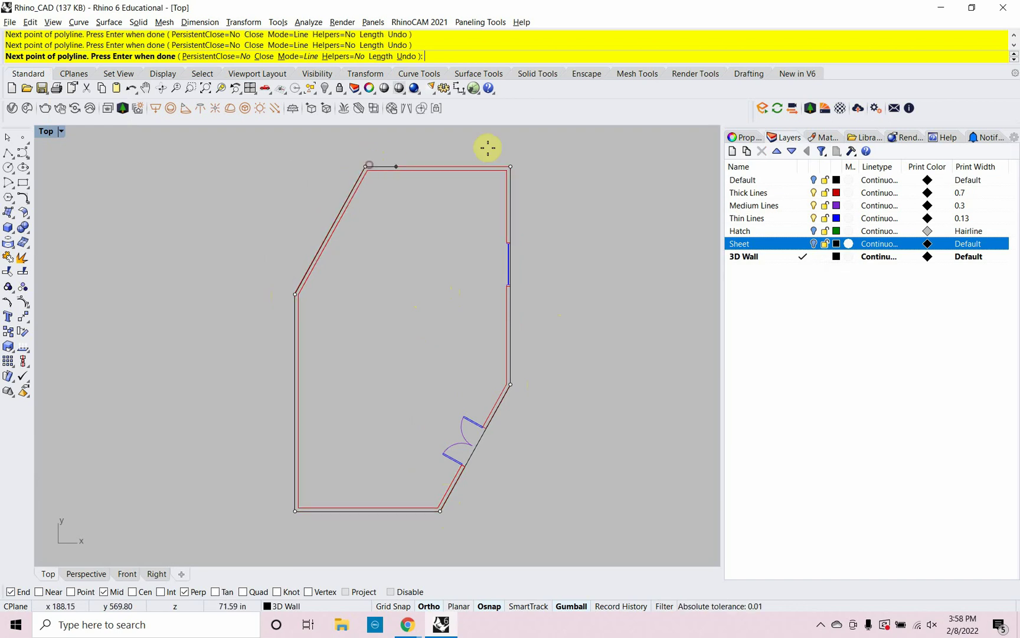
pyautogui.write('c')
pyautogui.press('Return')
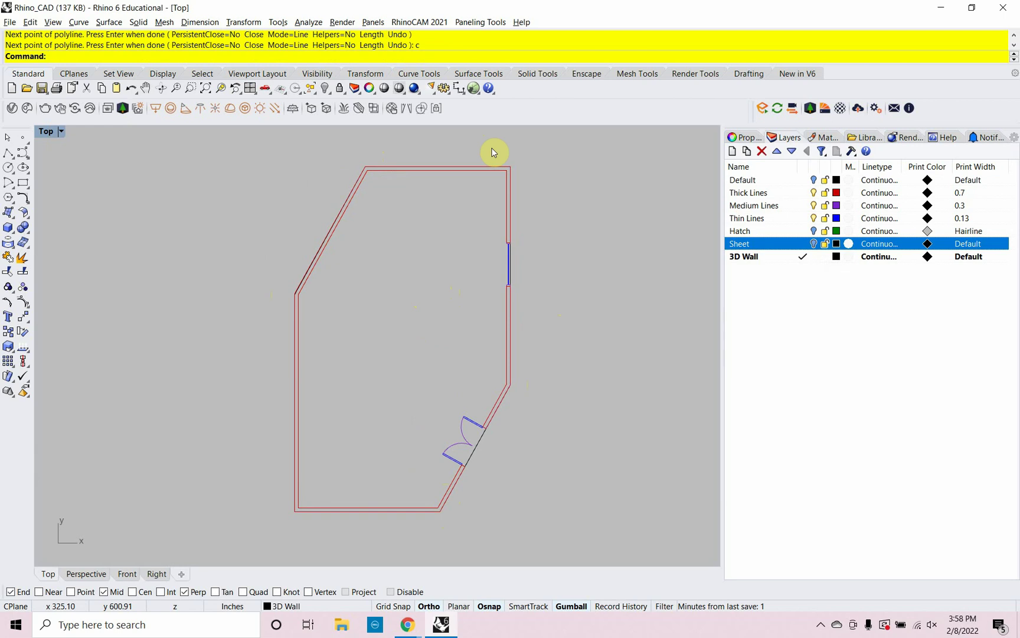
# Offset the traced outer outline 6 inches to the inside to form the inner wall line.
pyautogui.scroll(6, 330, 240)
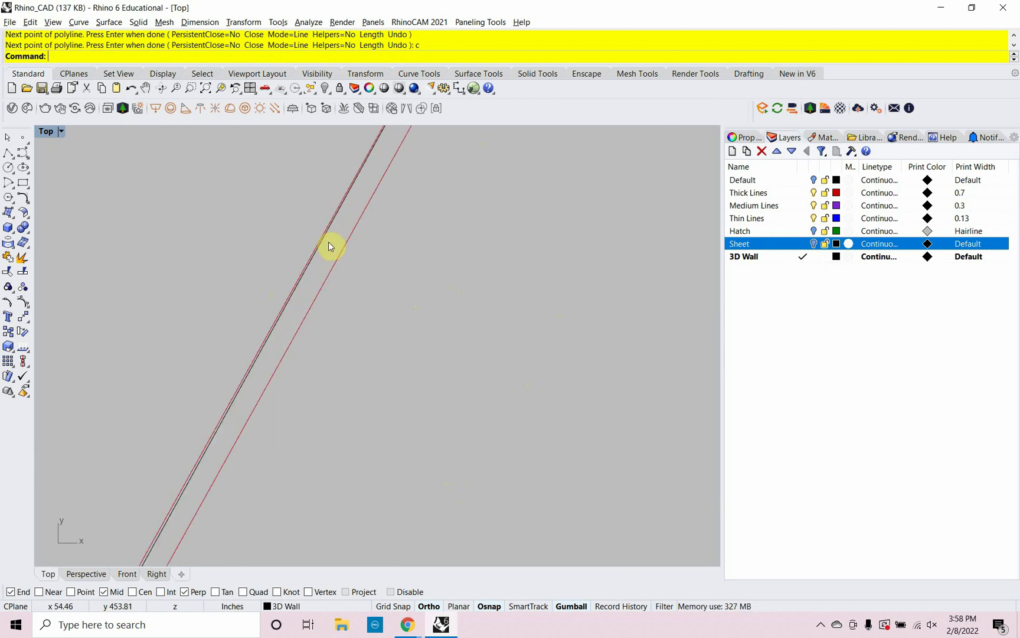
pyautogui.scroll(-6, 328, 245)
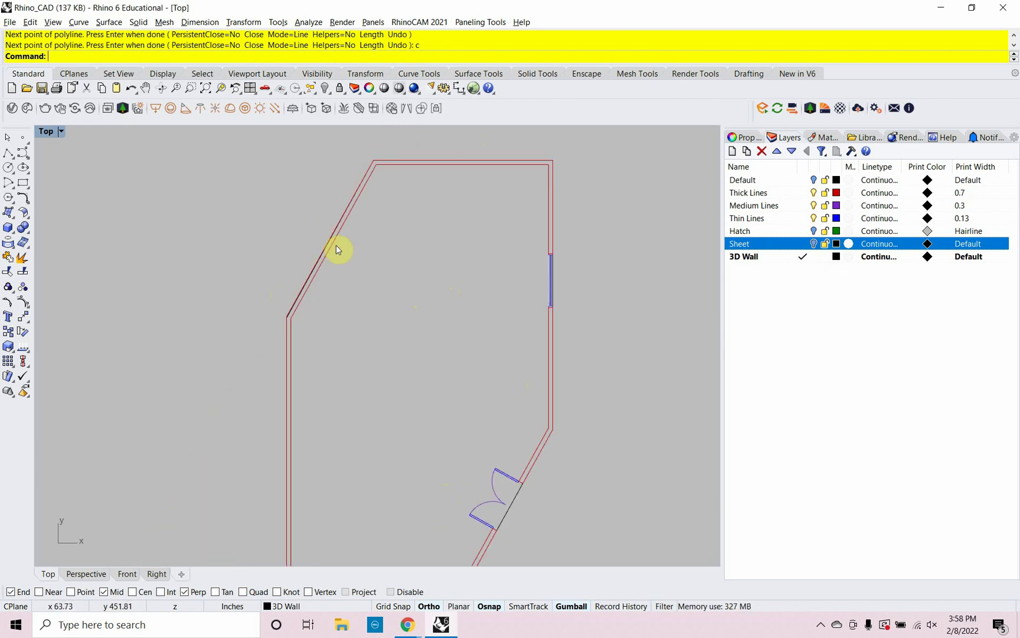
pyautogui.scroll(2, 457, 160)
pyautogui.scroll(4, 260, 159)
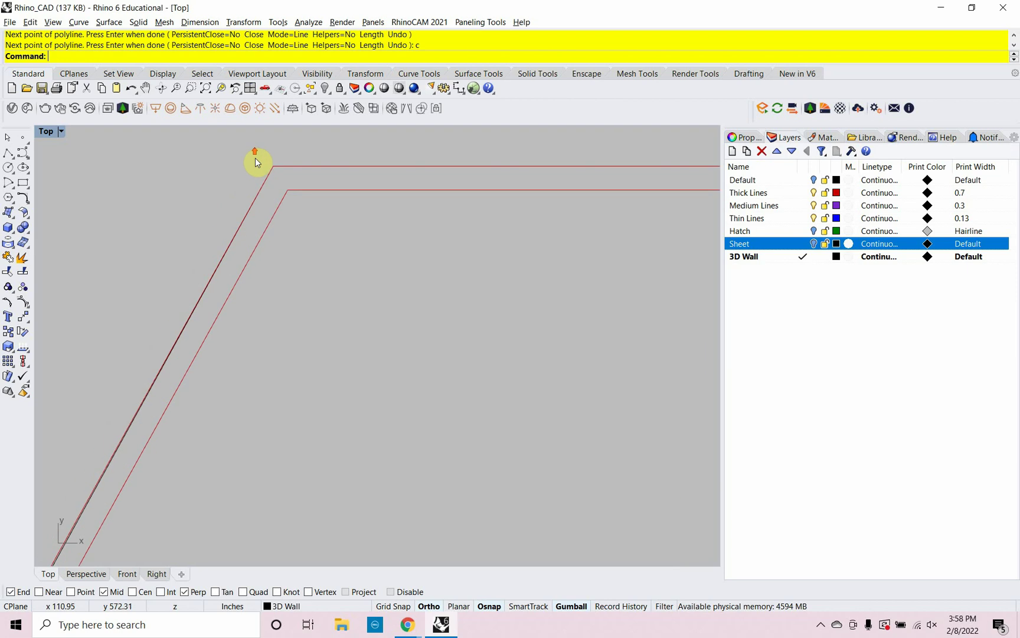
pyautogui.click(302, 169)
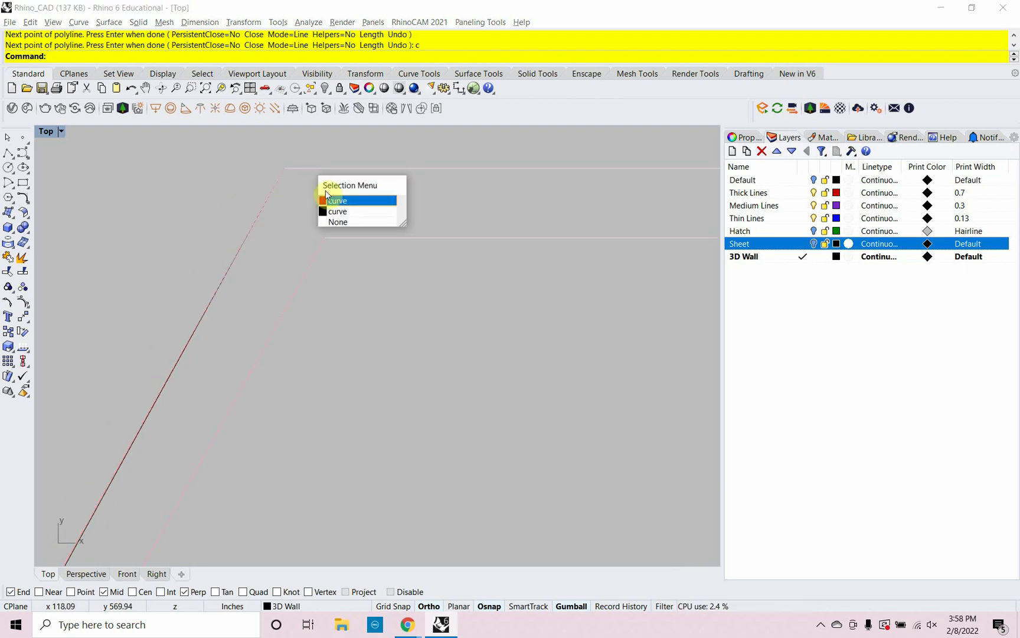
pyautogui.click(332, 212)
pyautogui.write('O')
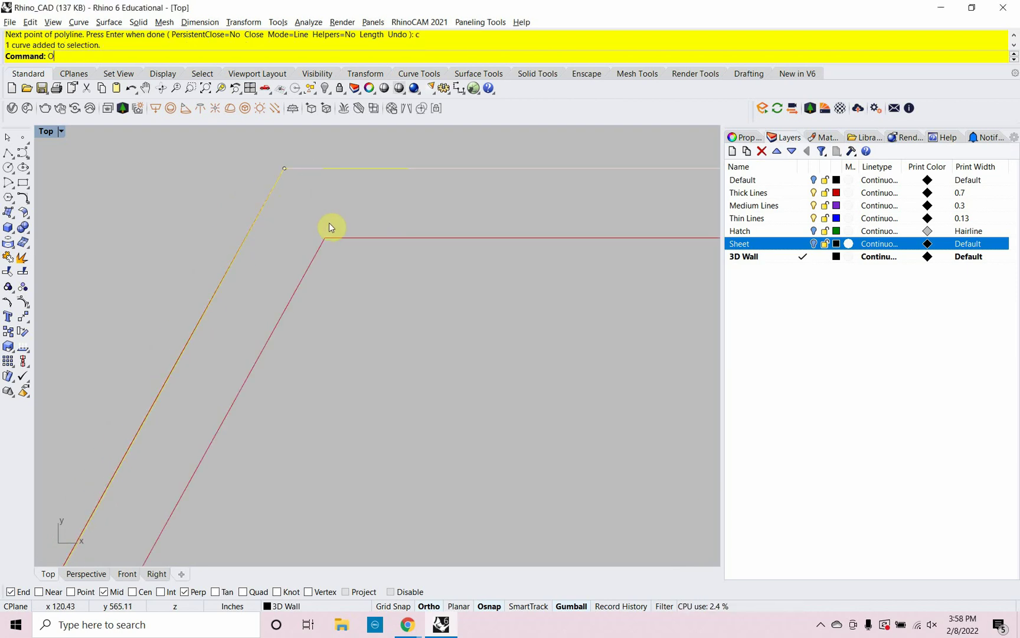
pyautogui.write('ffset')
pyautogui.press('Return')
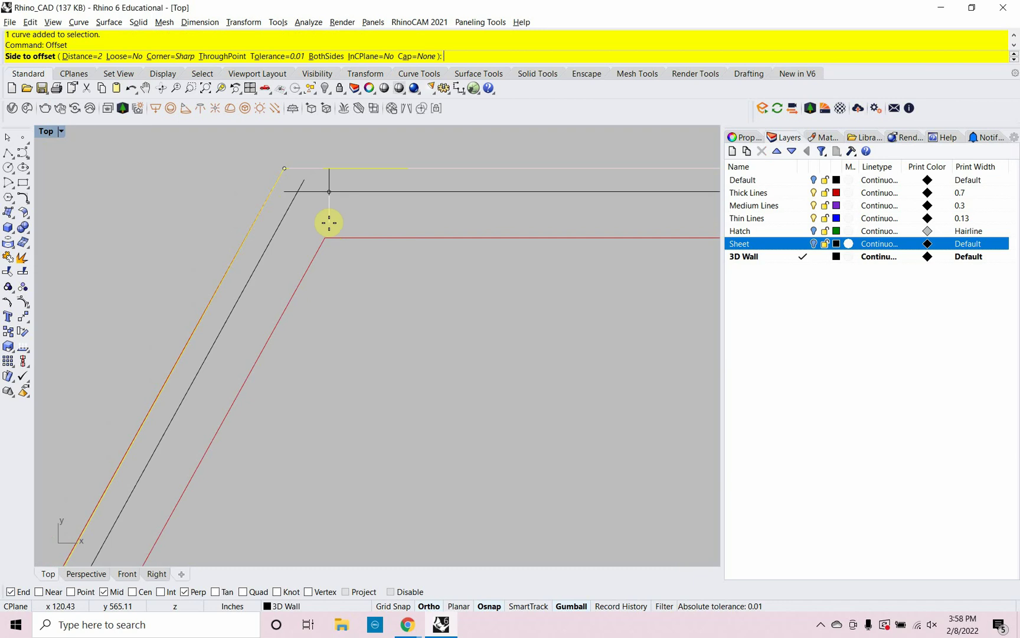
pyautogui.click(79, 56)
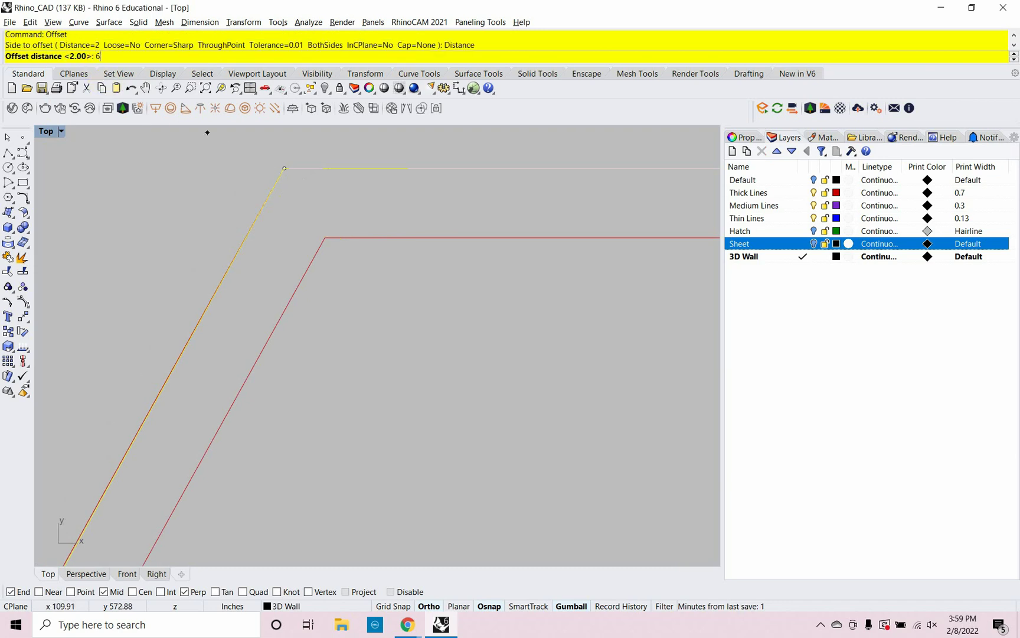
pyautogui.write('6')
pyautogui.press('Return')
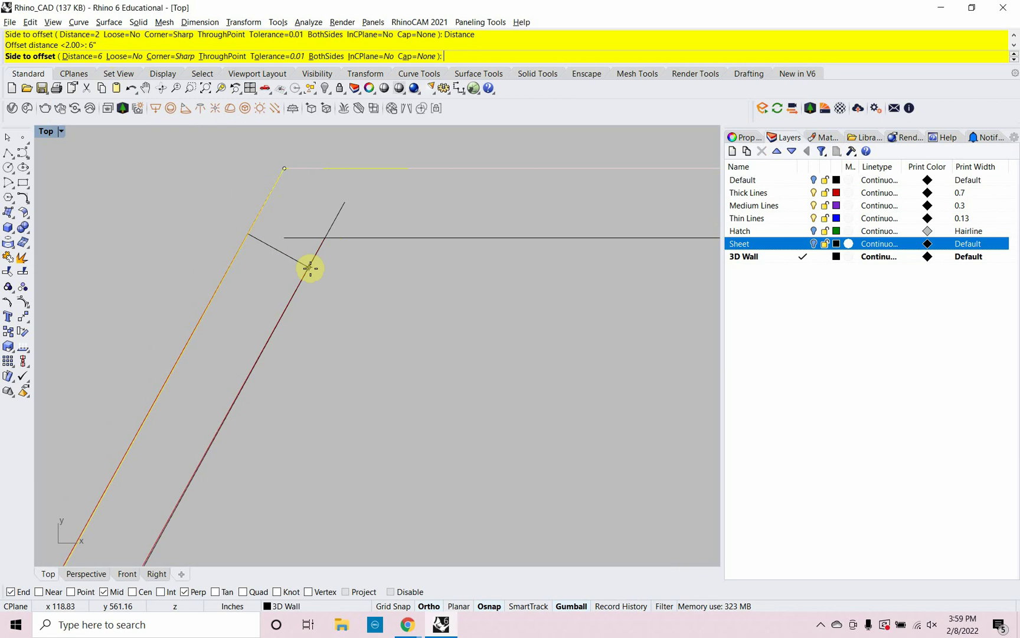
pyautogui.click(325, 280)
pyautogui.scroll(-3, 319, 283)
pyautogui.scroll(-5, 313, 283)
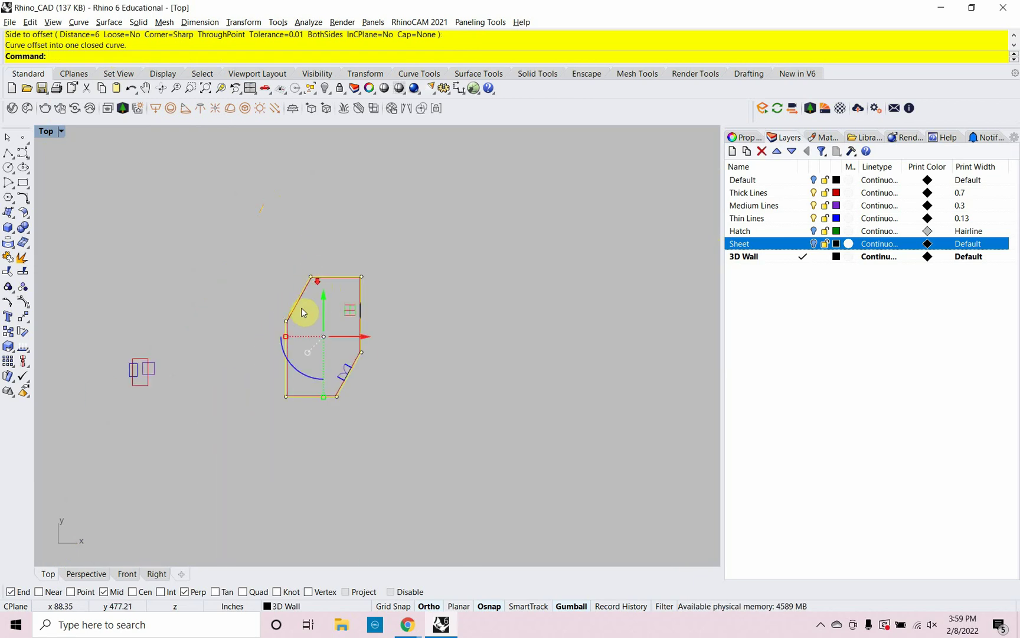
pyautogui.scroll(5, 358, 319)
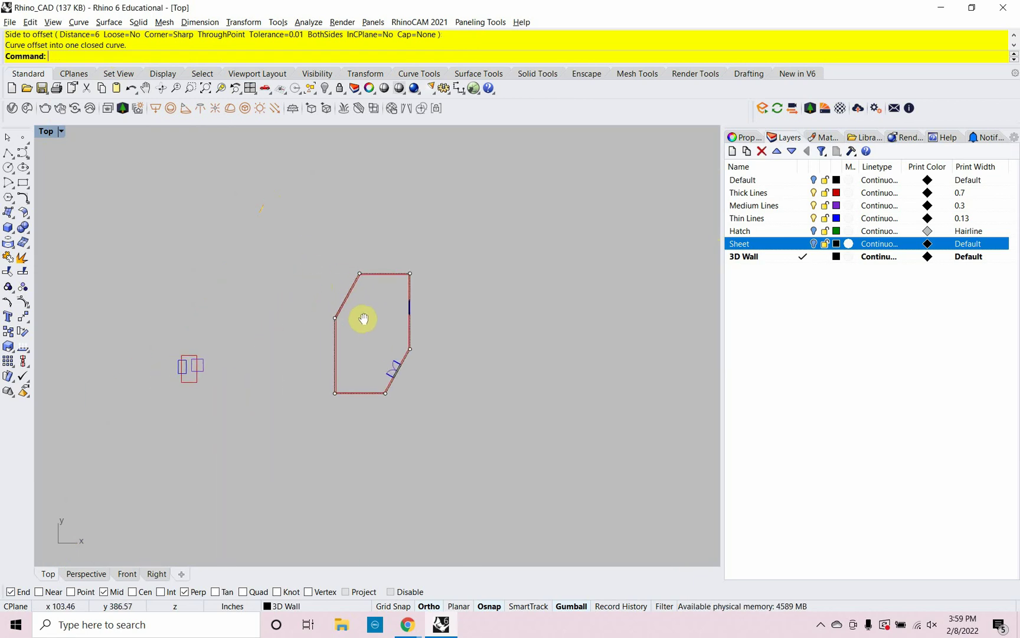
pyautogui.click(560, 341)
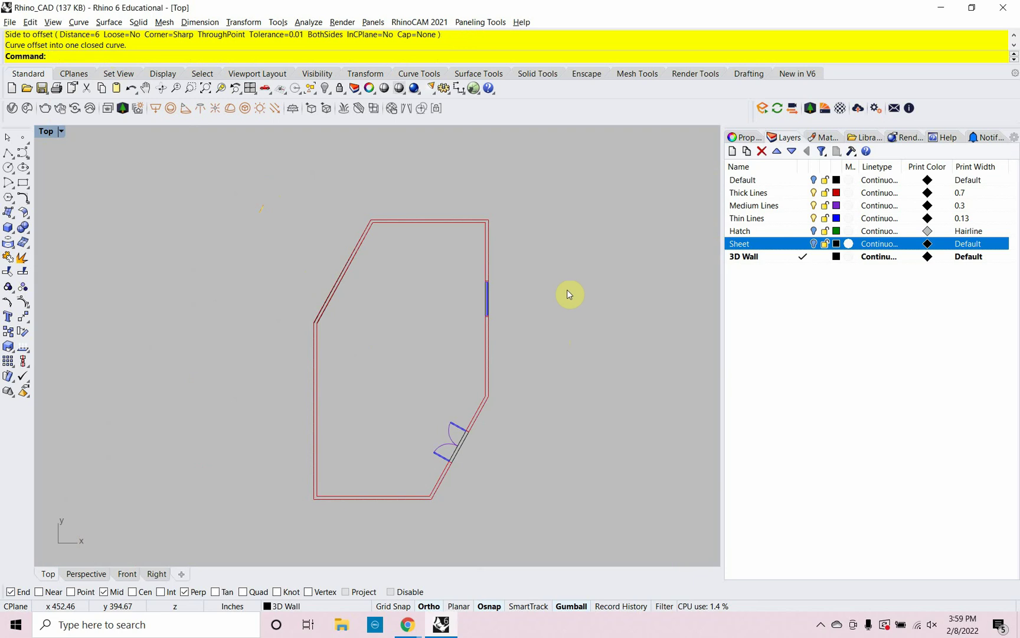
# Turn off the Thin Lines, Medium Lines and Thick Lines layers so only 3D Wall stays on.
pyautogui.click(814, 218)
pyautogui.click(814, 204)
pyautogui.click(814, 192)
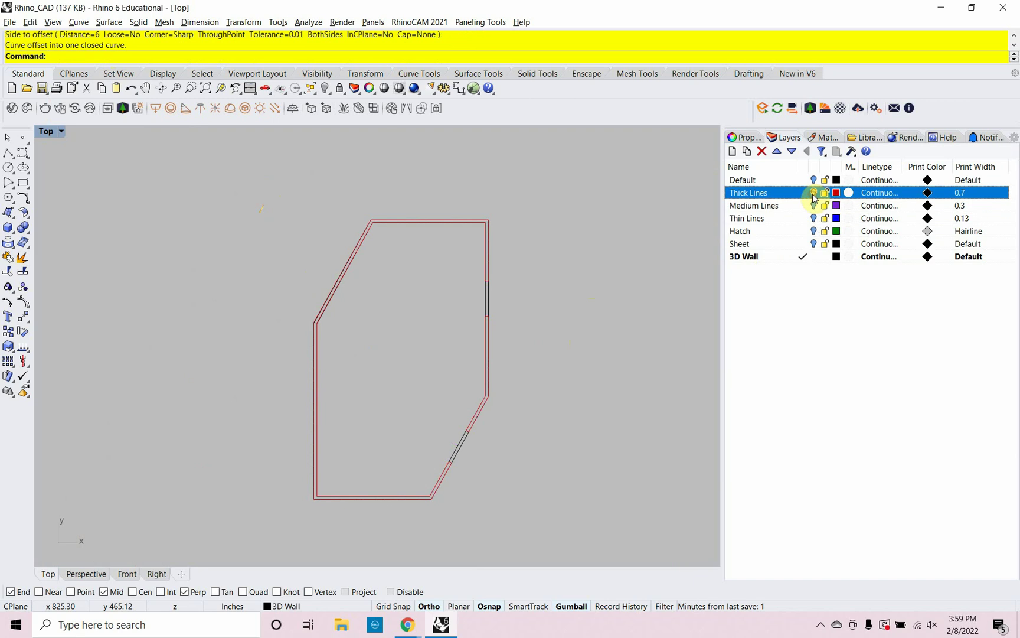
pyautogui.moveTo(387, 338); pyautogui.dragTo(398, 324, button='right')
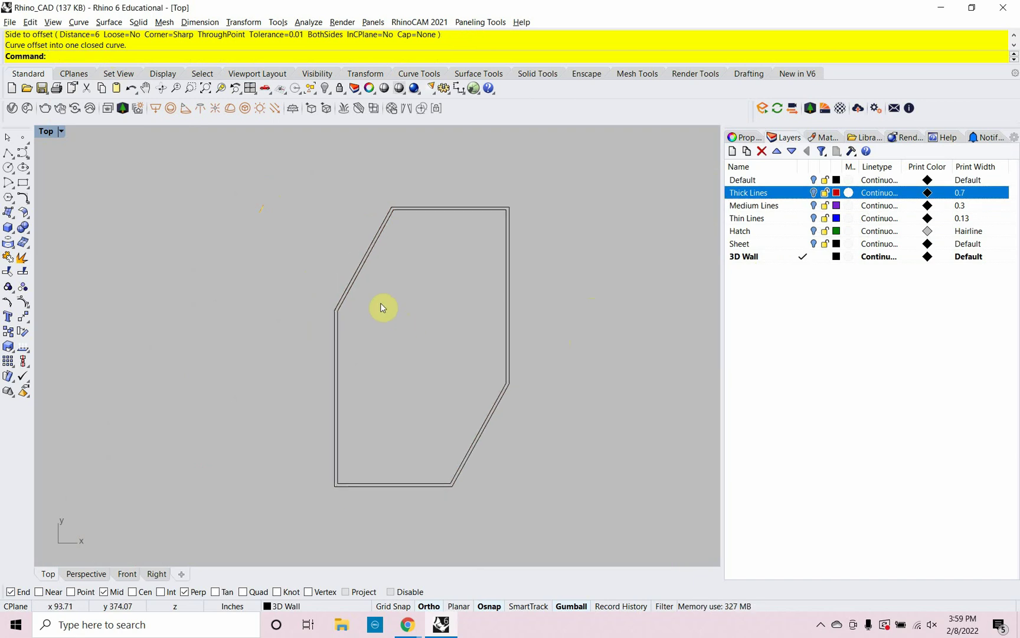
# Extrude the outer and inner wall outlines together 18' upward as a solid in the Perspective view.
pyautogui.click(84, 574)
pyautogui.scroll(-10, 255, 412)
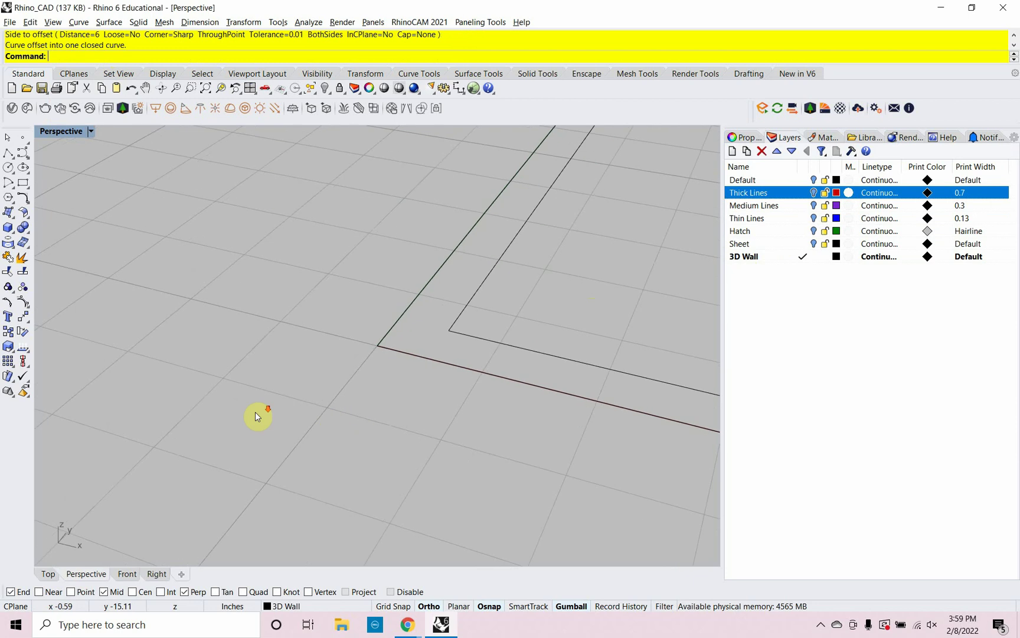
pyautogui.scroll(3, 276, 417)
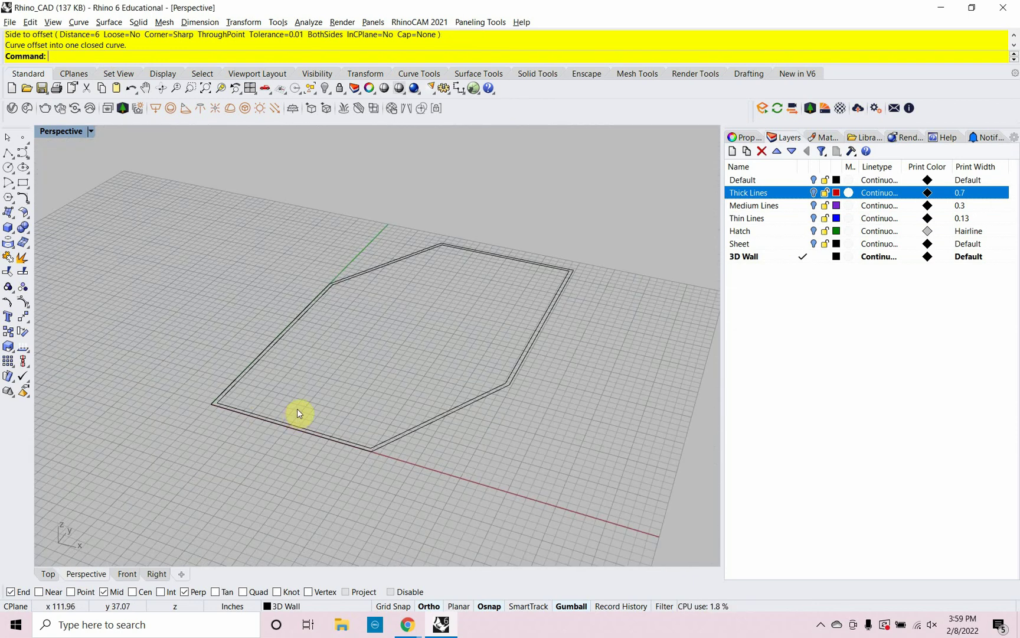
pyautogui.moveTo(508, 456); pyautogui.dragTo(464, 356)
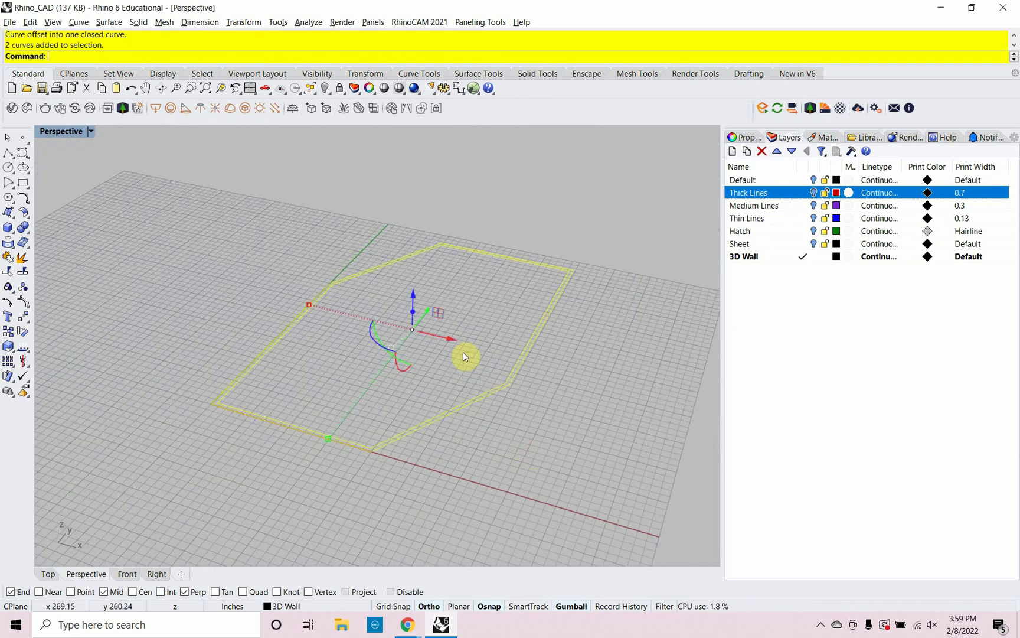
pyautogui.write('ExtrudeCrv')
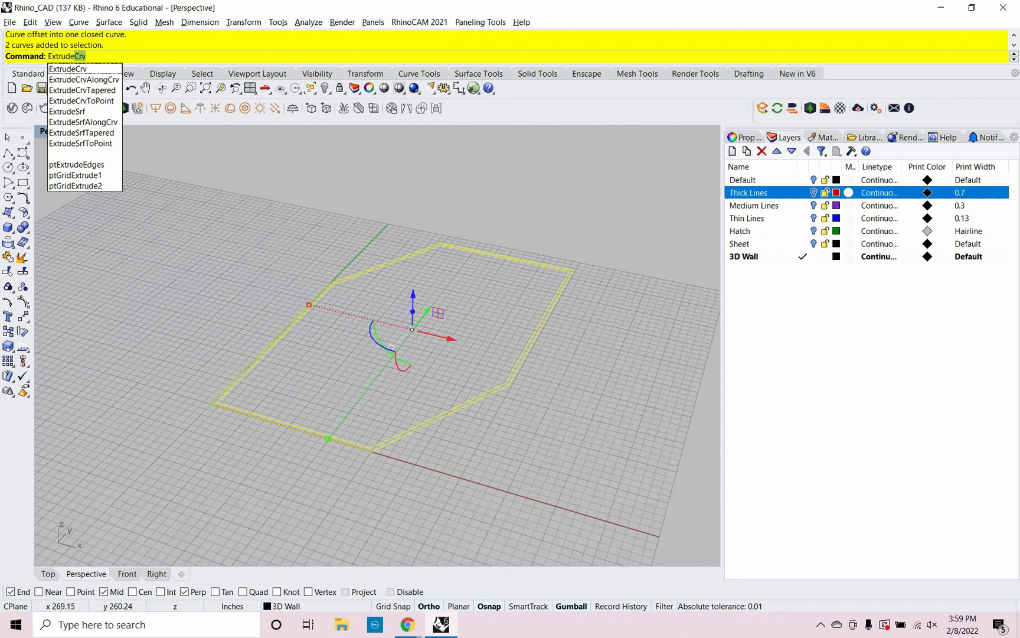
pyautogui.press('Return')
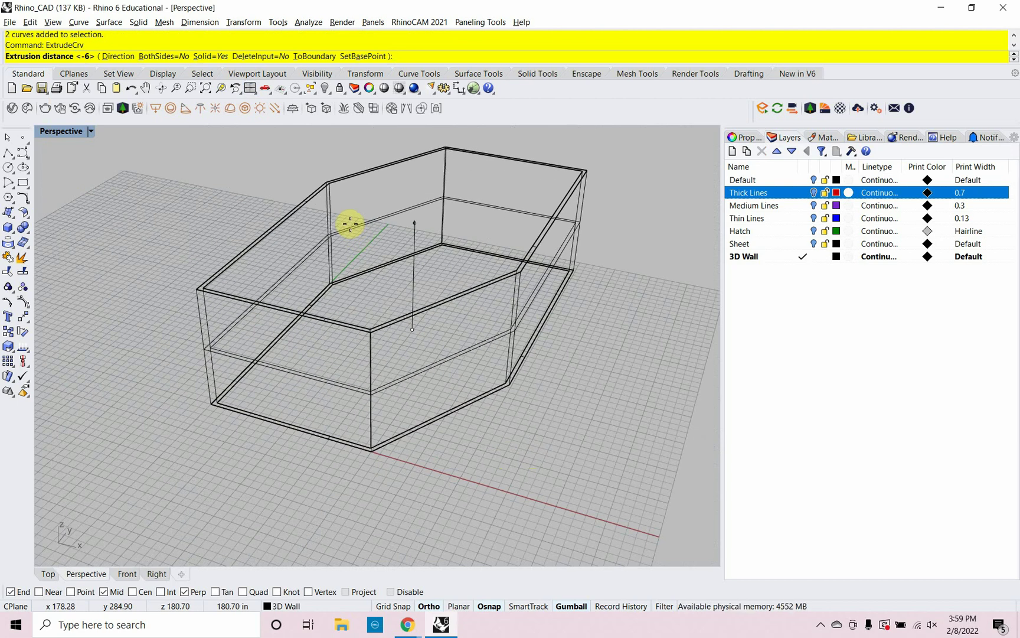
pyautogui.write('18')
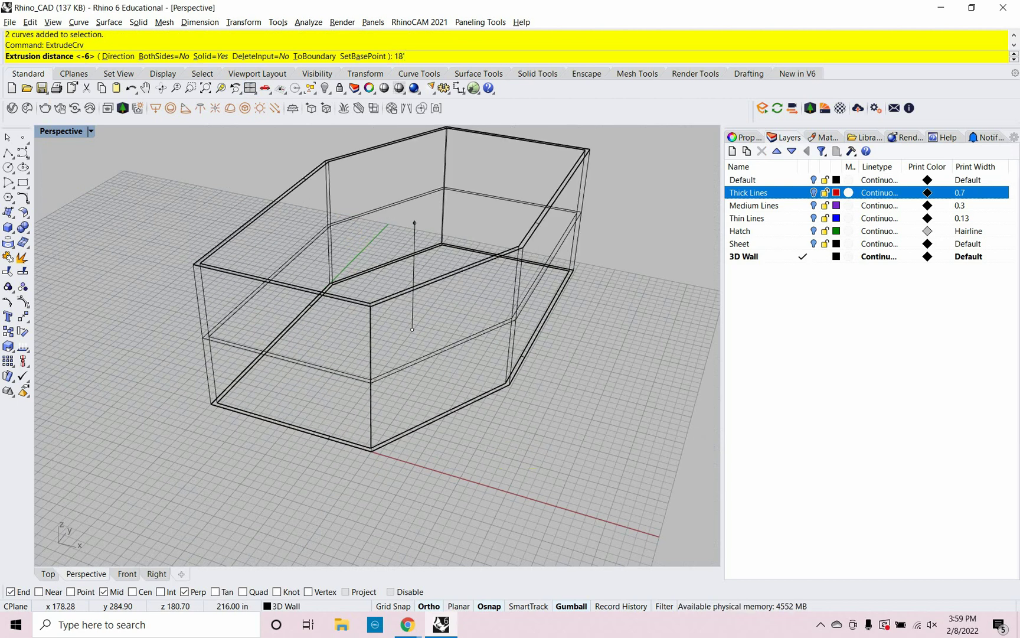
pyautogui.rightClick(351, 227)
pyautogui.moveTo(563, 461); pyautogui.dragTo(562, 442, button='right')
pyautogui.click(562, 441)
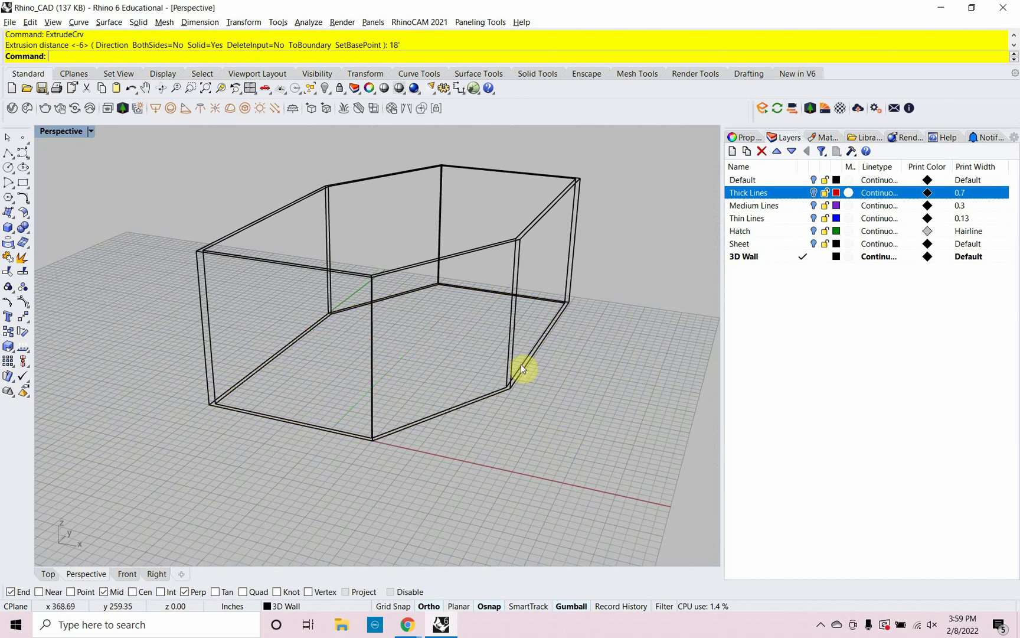
# Run a test render of the walls, close it, and set the Perspective view to Shaded display to inspect the model.
pyautogui.click(413, 92)
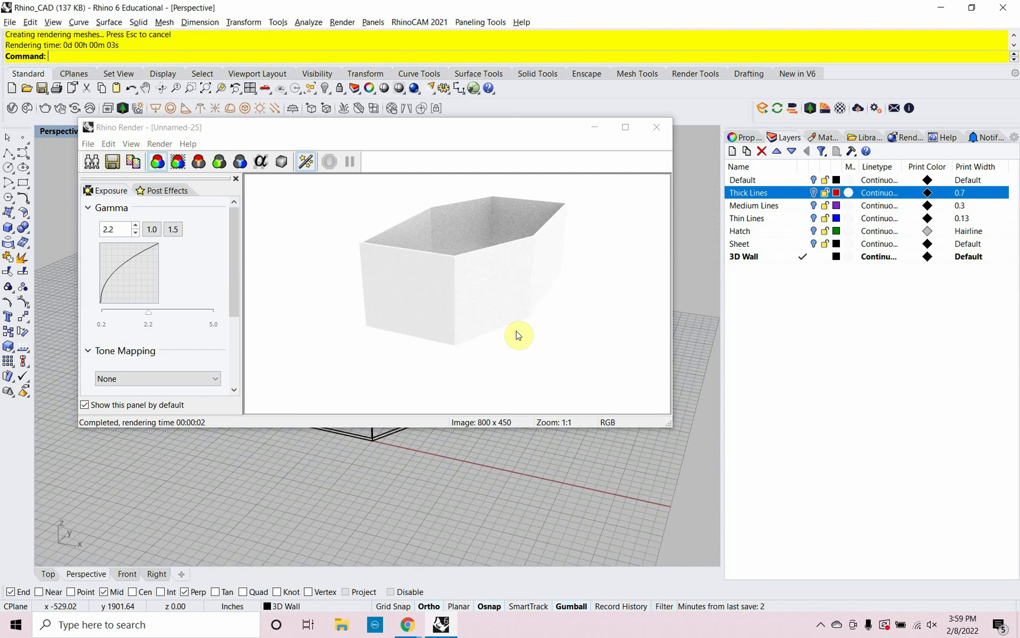
pyautogui.click(657, 129)
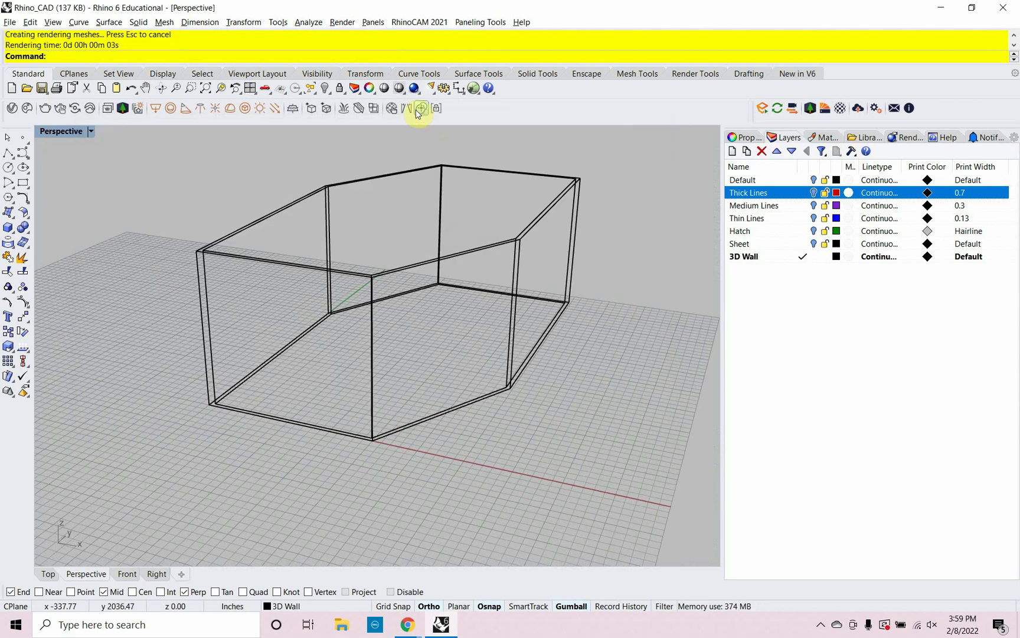
pyautogui.click(401, 90)
pyautogui.moveTo(433, 246)
pyautogui.mouseDown(button='right')
pyautogui.moveTo(337, 337)
pyautogui.moveTo(433, 303)
pyautogui.moveTo(417, 358)
pyautogui.moveTo(441, 410)
pyautogui.moveTo(511, 458)
pyautogui.mouseUp(button='right')
pyautogui.scroll(5, 479, 449)
pyautogui.scroll(-5, 479, 449)
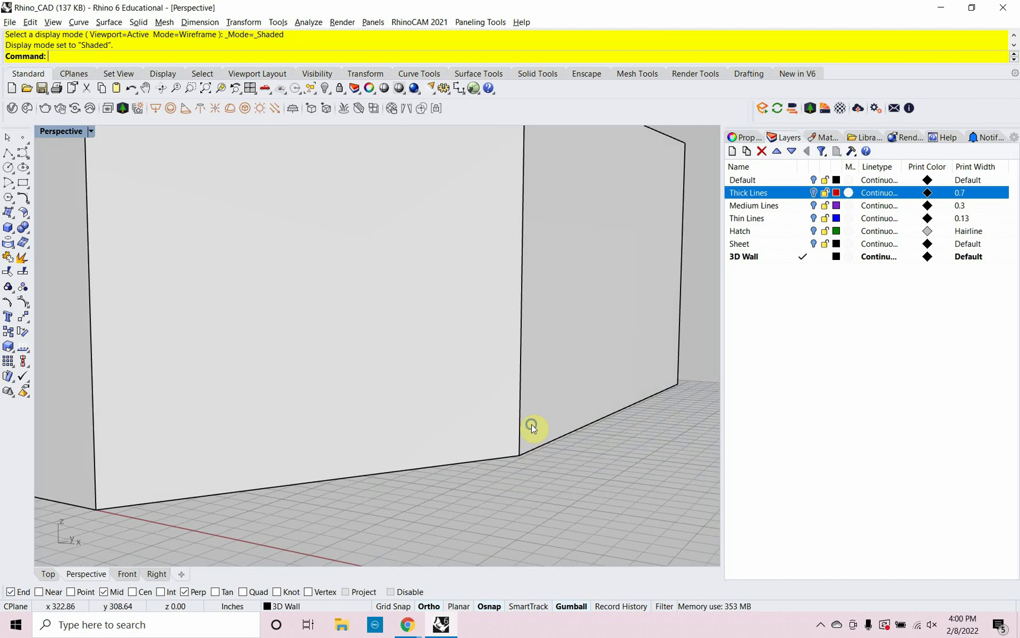
pyautogui.scroll(-5, 543, 434)
pyautogui.moveTo(498, 414); pyautogui.dragTo(515, 424, button='right')
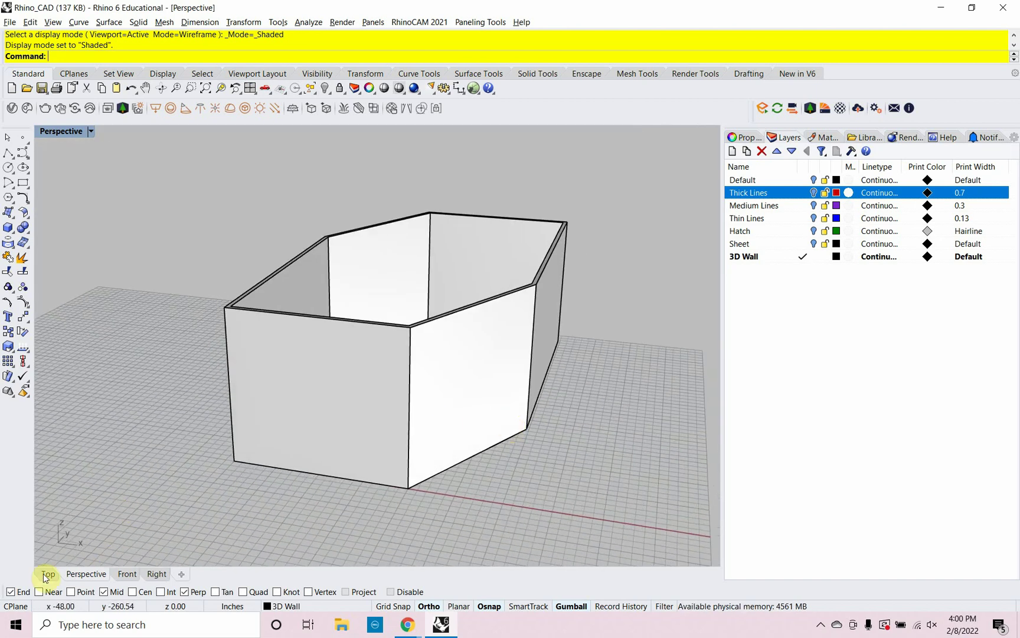
# Hide the extruded wall solid, leaving its two base curves on the ground plane.
pyautogui.click(334, 410)
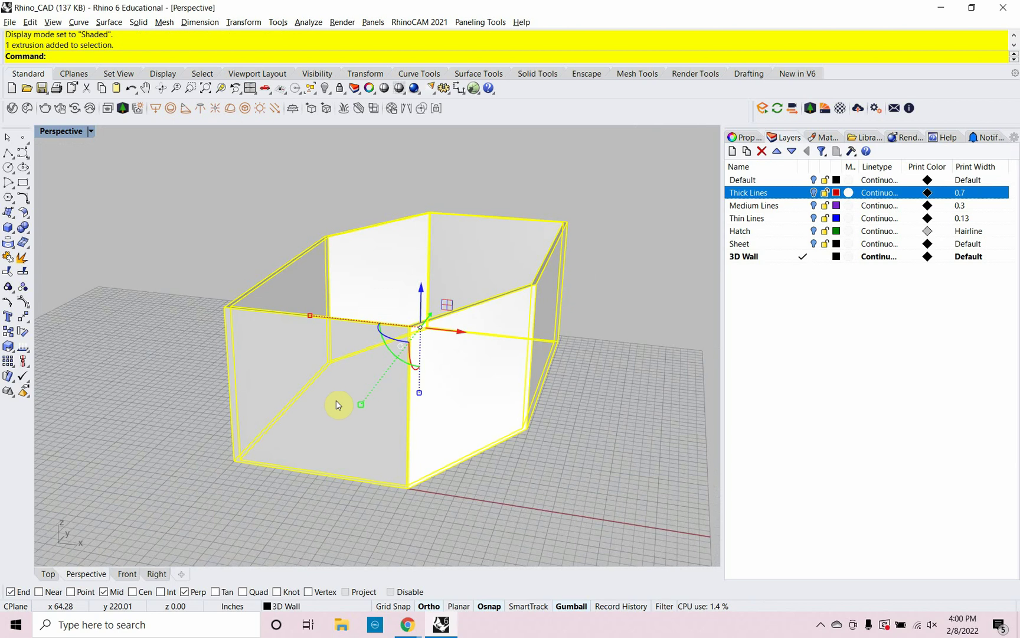
pyautogui.press('Return')
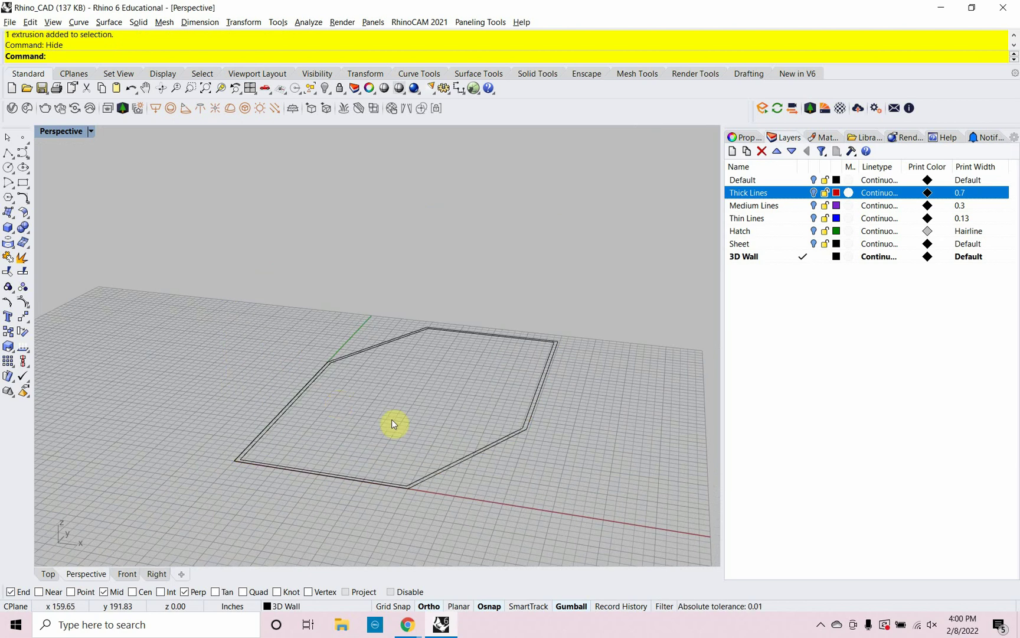
pyautogui.scroll(6, 499, 447)
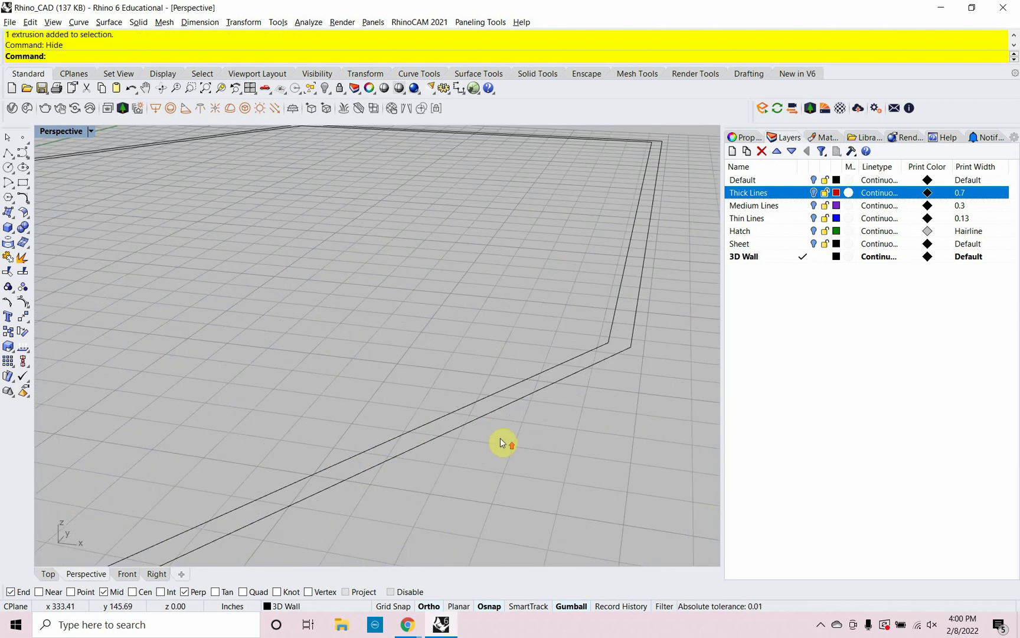
# Offset the outer wall outline 2" outward.
pyautogui.moveTo(483, 418); pyautogui.dragTo(492, 444, button='right')
pyautogui.write('O')
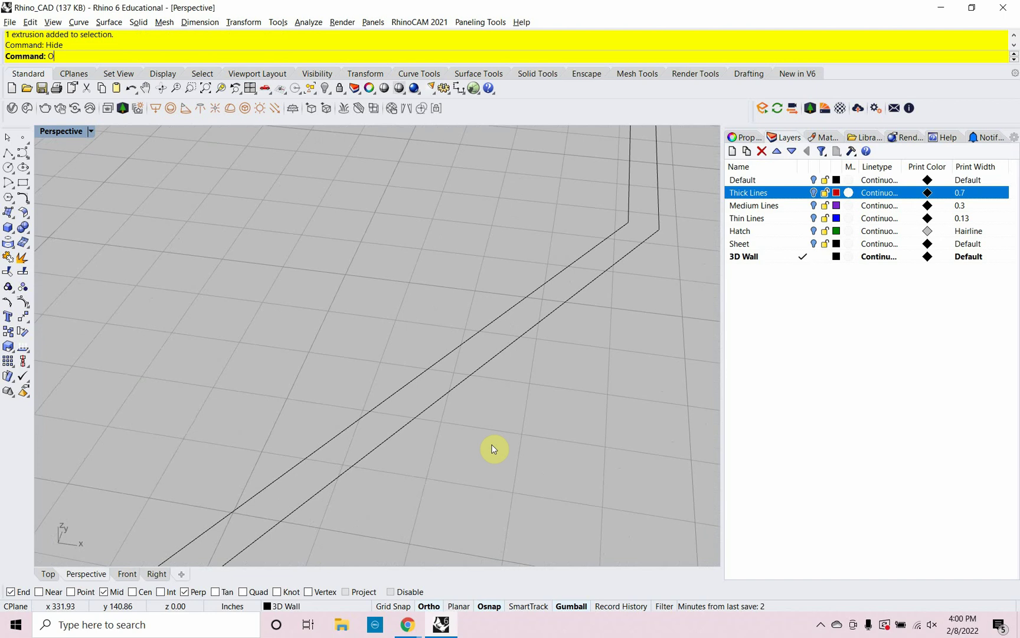
pyautogui.write('ffset')
pyautogui.press('Return')
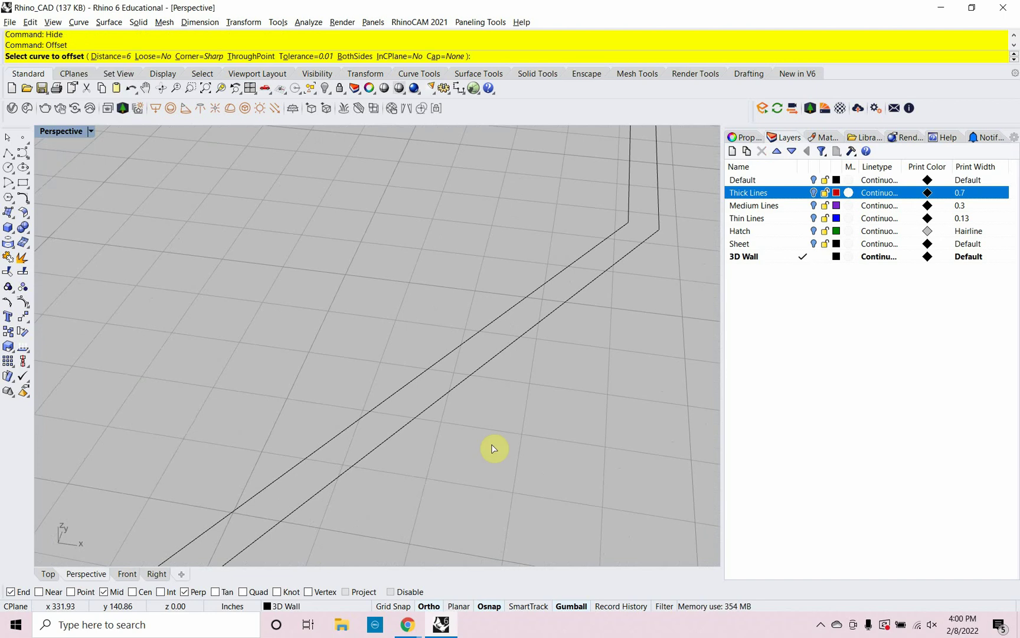
pyautogui.write('2"')
pyautogui.press('Return')
pyautogui.click(429, 405)
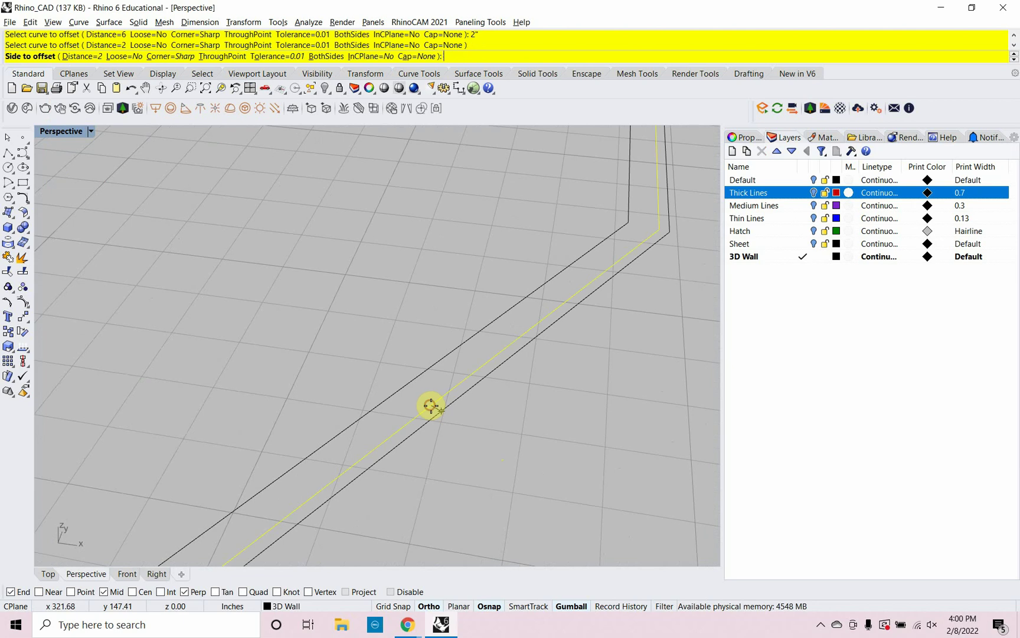
pyautogui.click(466, 429)
# Offset the inner wall outline toward the building's interior by the same 2" distance.
pyautogui.click(415, 382)
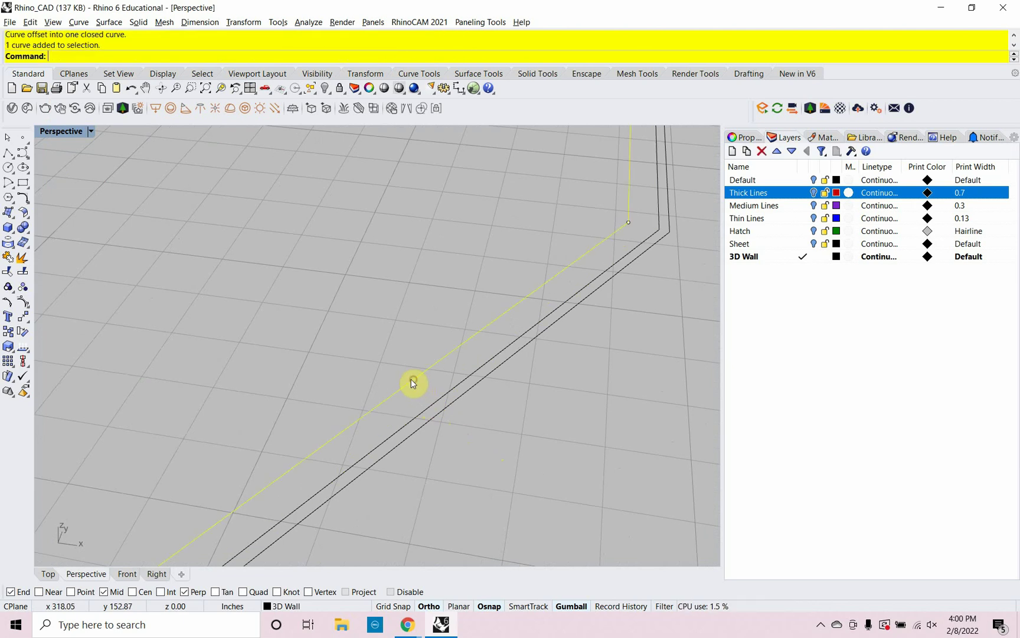
pyautogui.press('Return')
pyautogui.click(380, 351)
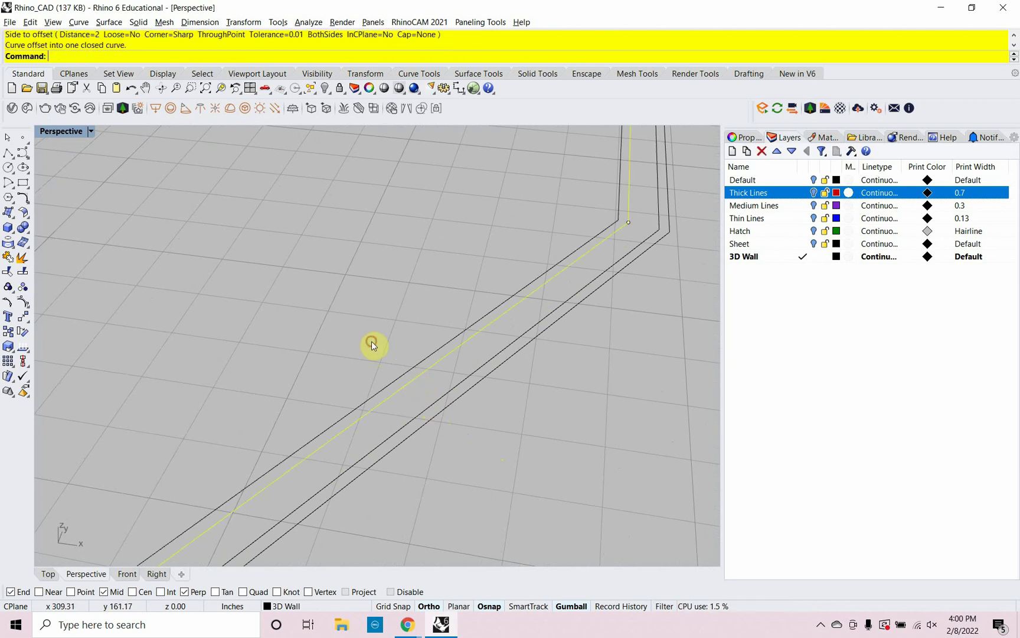
# Create a new layer named 3D Foundation and make it the current layer.
pyautogui.rightClick(747, 299)
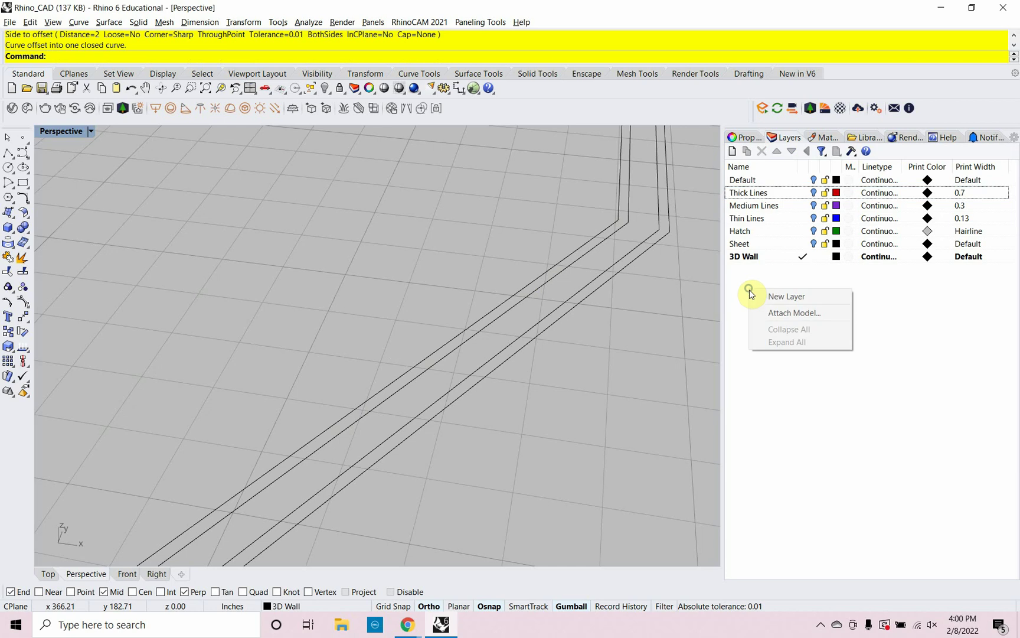
pyautogui.click(756, 295)
pyautogui.write('3')
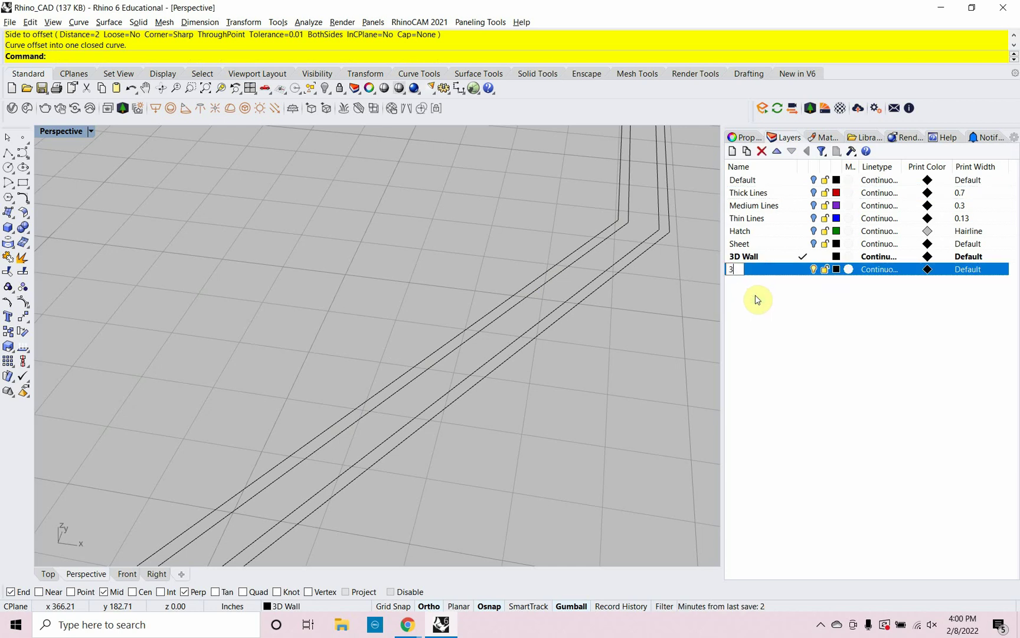
pyautogui.write('D Foundation')
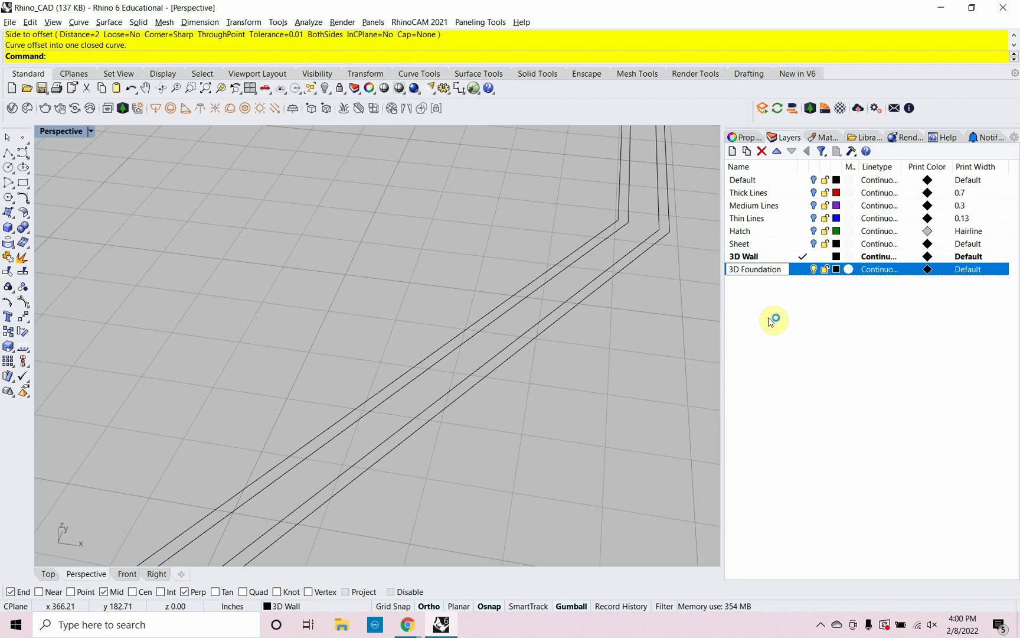
pyautogui.click(804, 269)
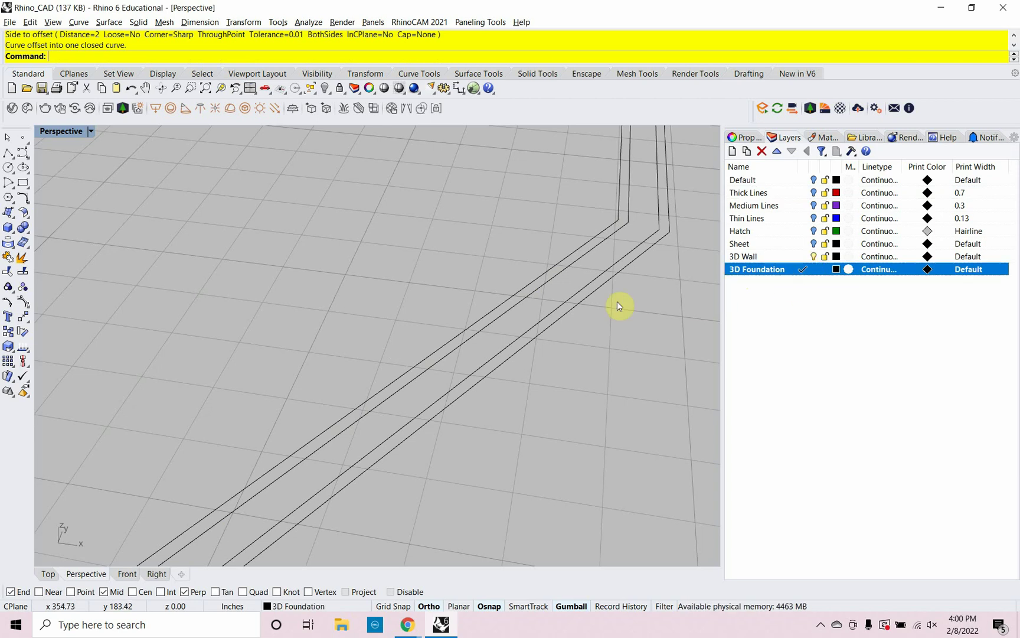
# Reassign the outermost and innermost offset curves to the 3D Foundation layer.
pyautogui.click(595, 296)
pyautogui.click(599, 293)
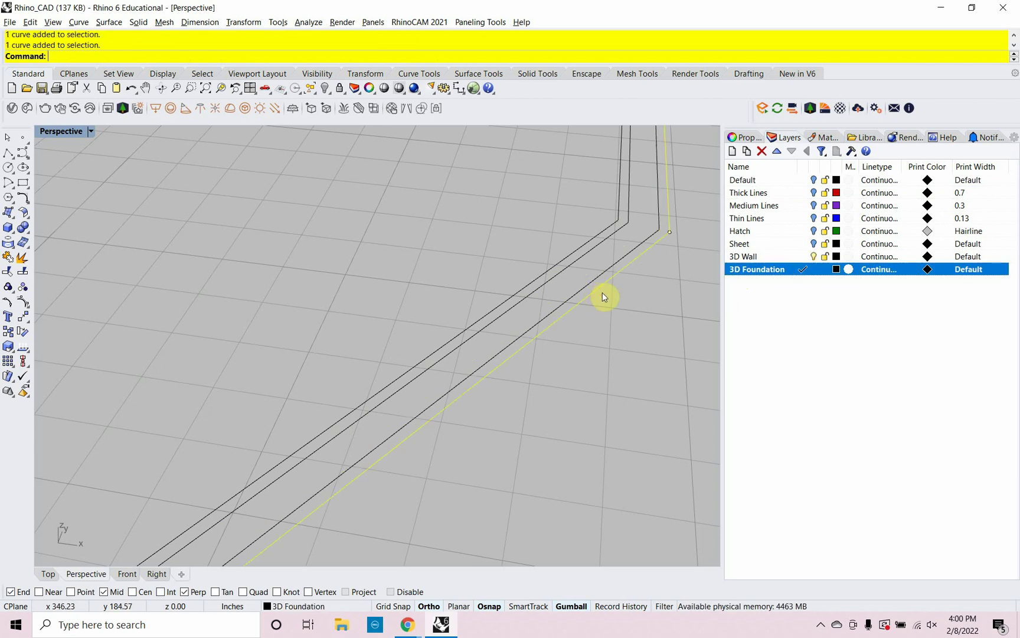
pyautogui.keyDown('shift'); pyautogui.click(564, 263); pyautogui.keyUp('shift')
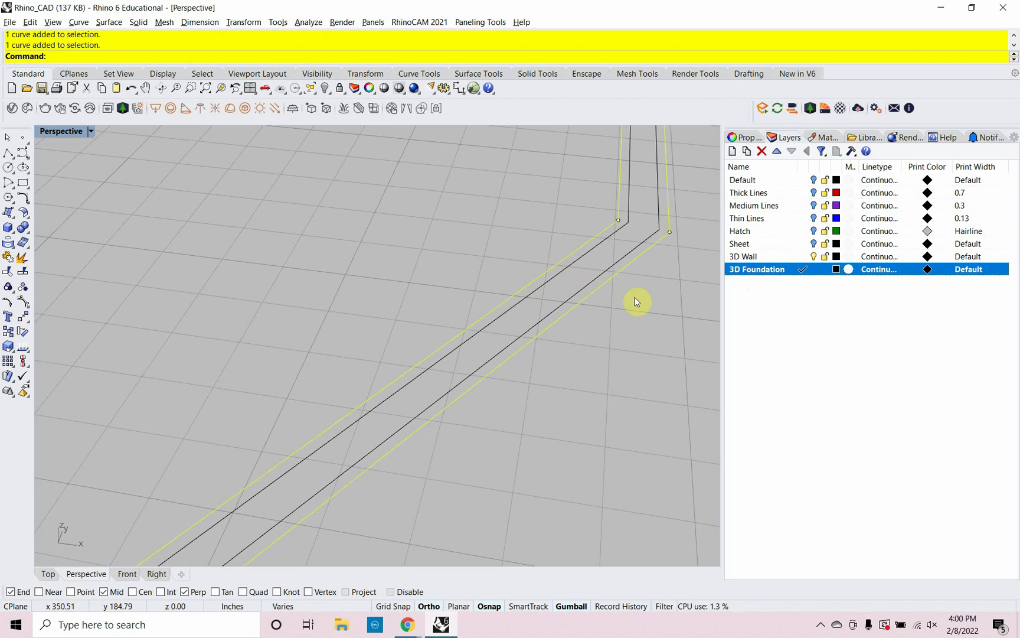
pyautogui.rightClick(770, 272)
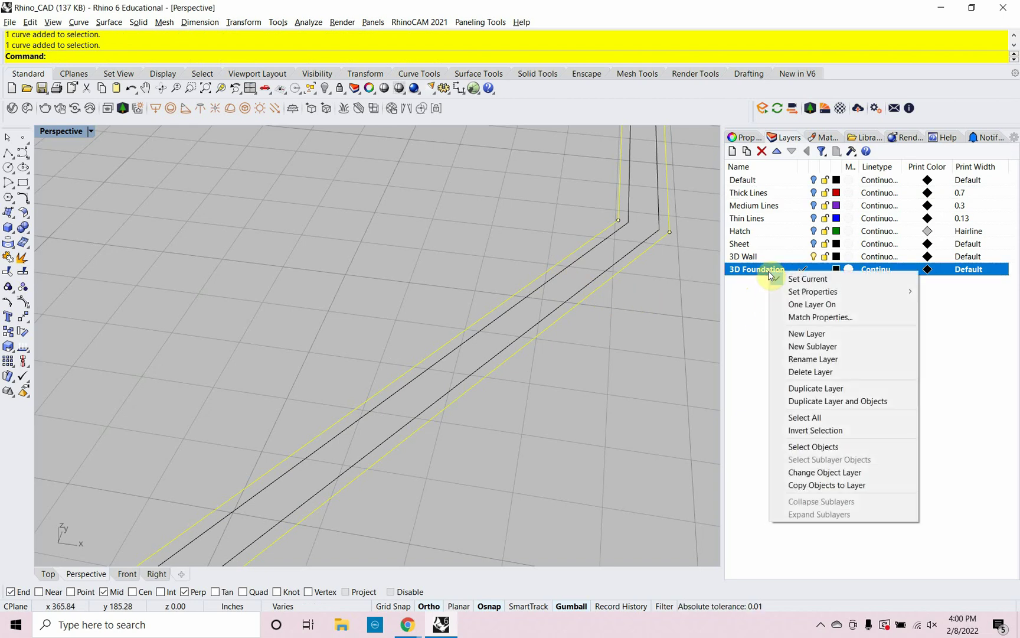
pyautogui.click(837, 478)
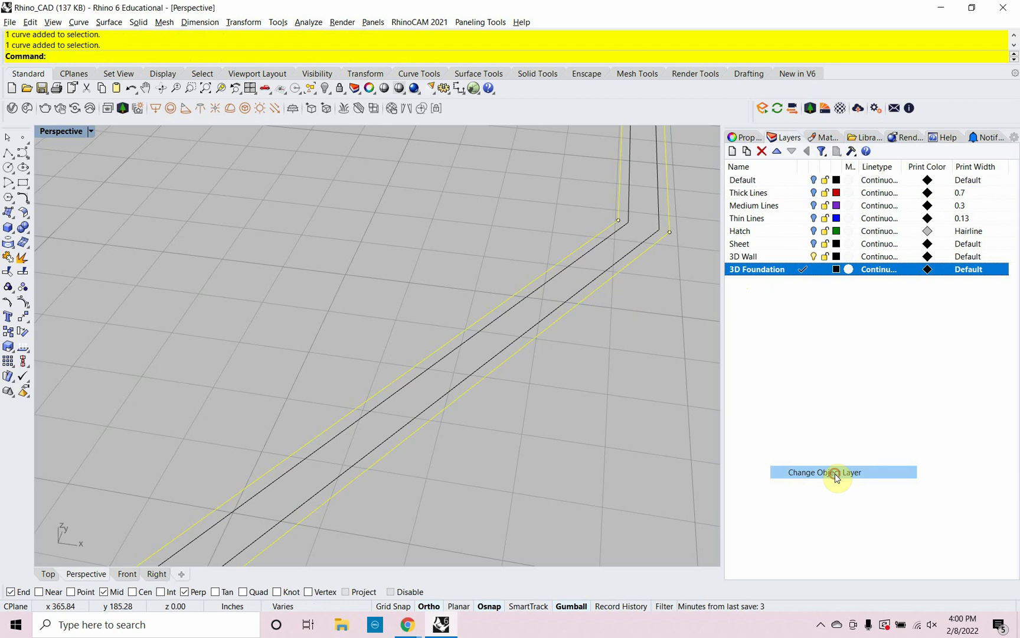
pyautogui.click(639, 418)
# Extrude the outermost and innermost foundation curves together 6" upward as a solid.
pyautogui.click(565, 311)
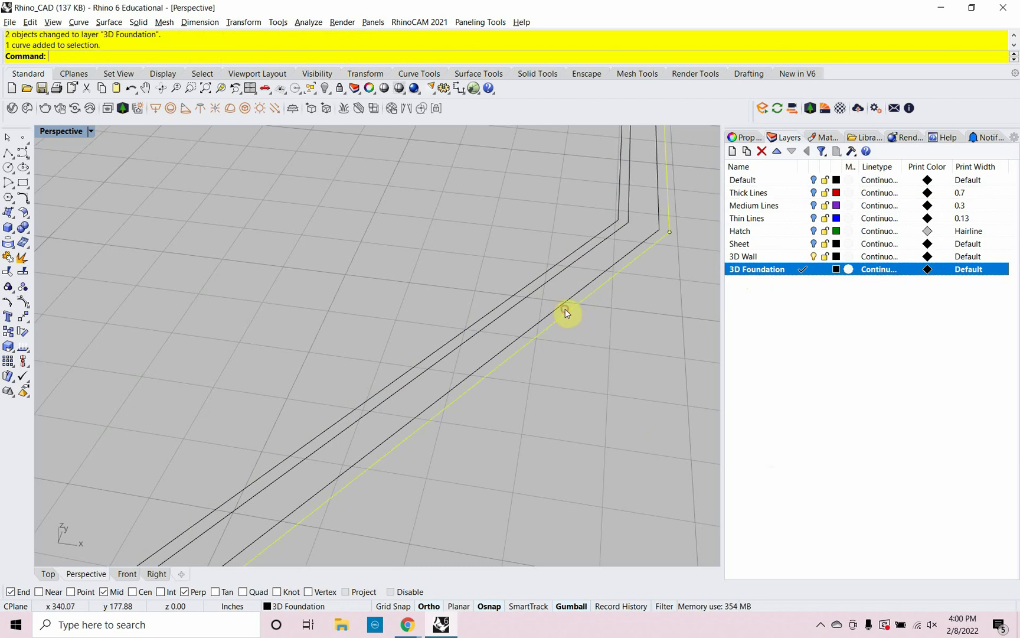
pyautogui.keyDown('shift'); pyautogui.click(538, 277); pyautogui.keyUp('shift')
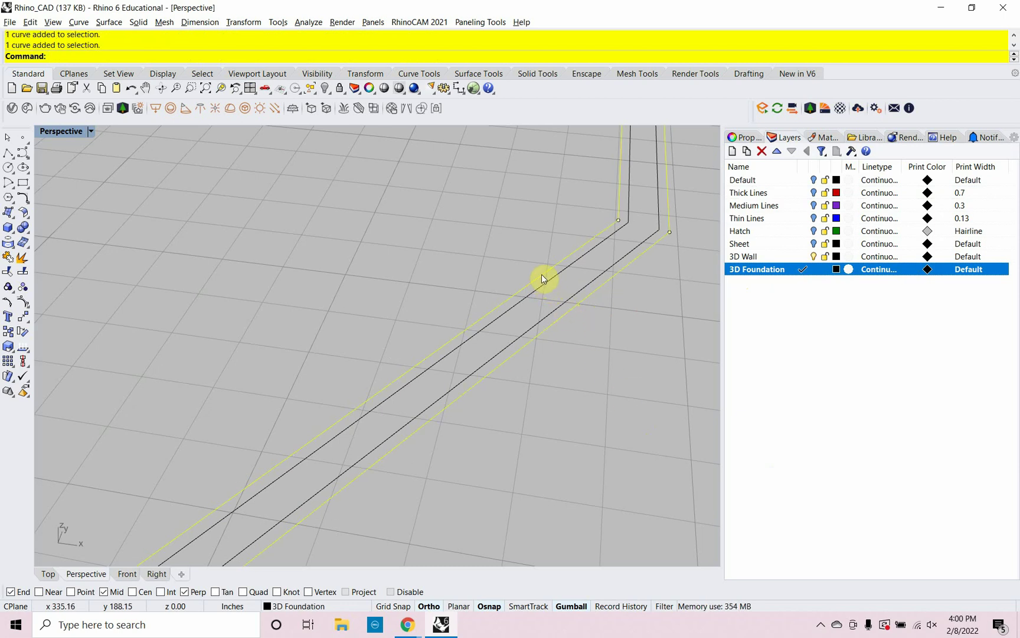
pyautogui.press('Up')
pyautogui.press('Return')
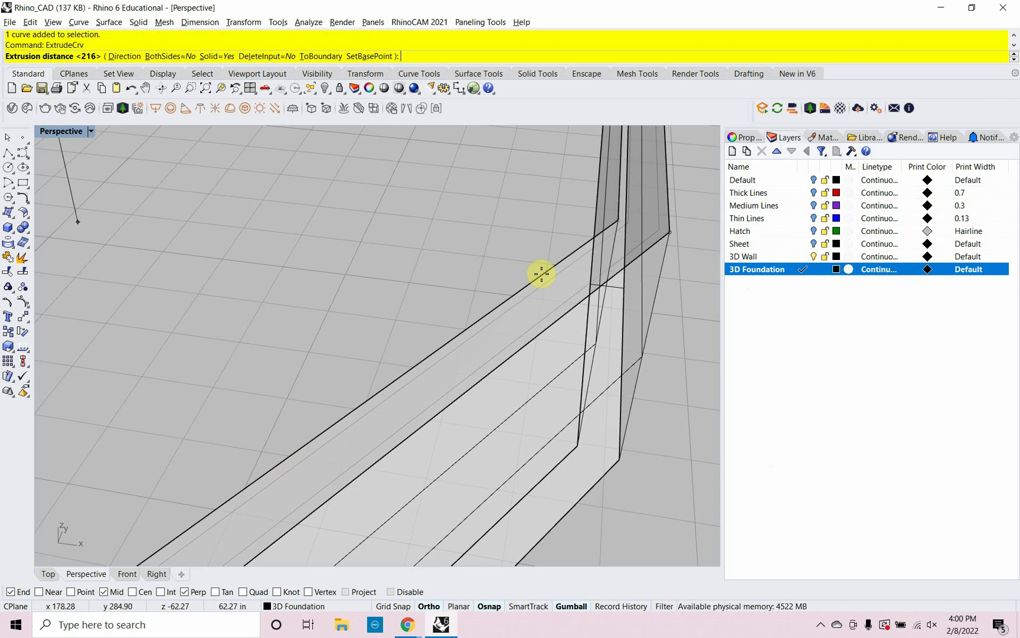
pyautogui.scroll(-10, 499, 276)
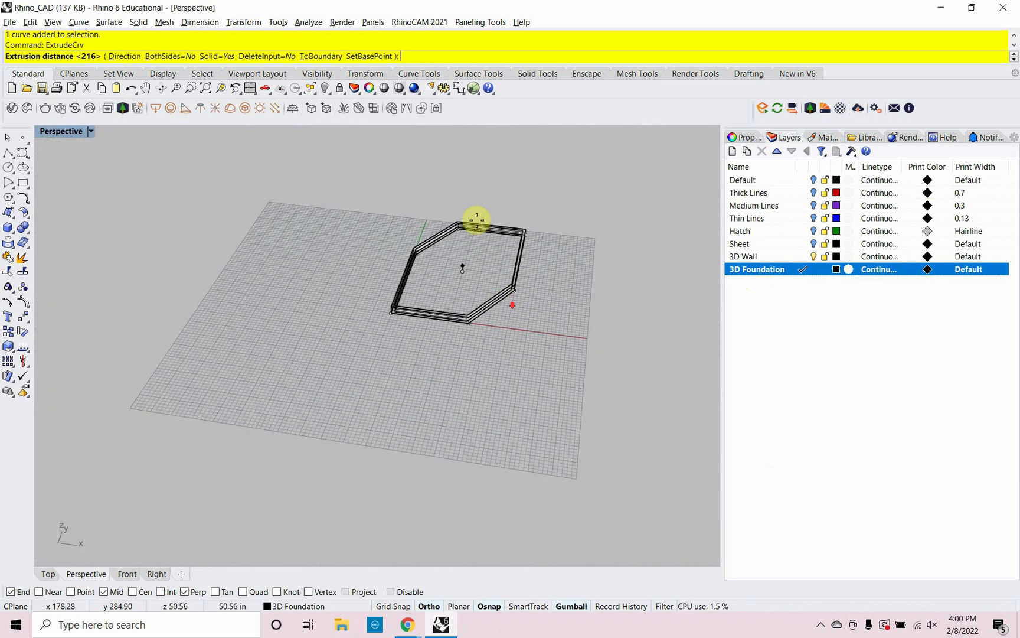
pyautogui.write('6"')
pyautogui.press('Return')
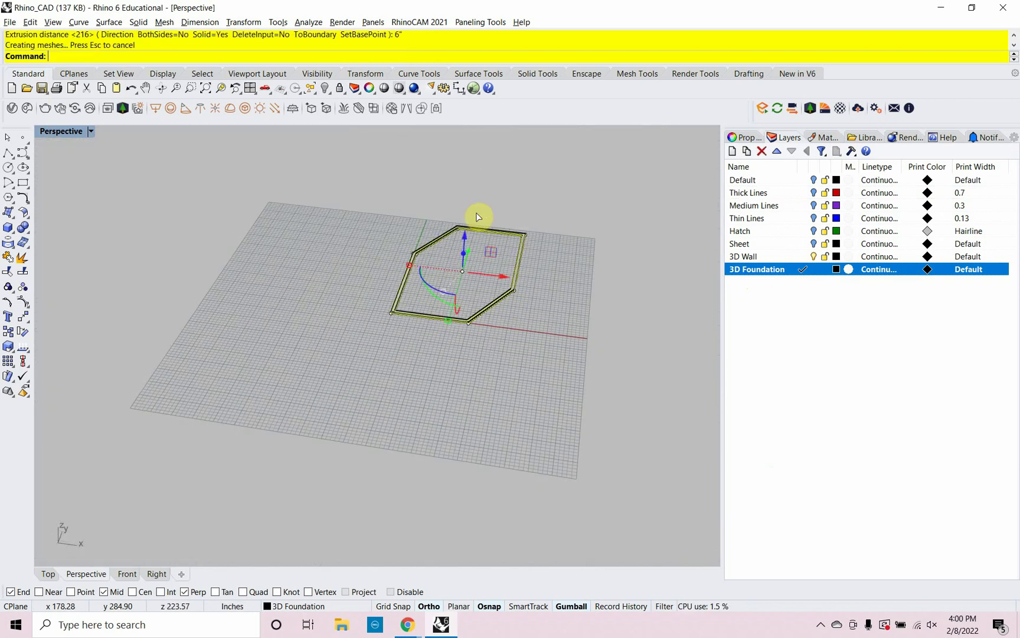
# Show the hidden wall solid again together with the foundation in the Perspective view.
pyautogui.scroll(10, 494, 296)
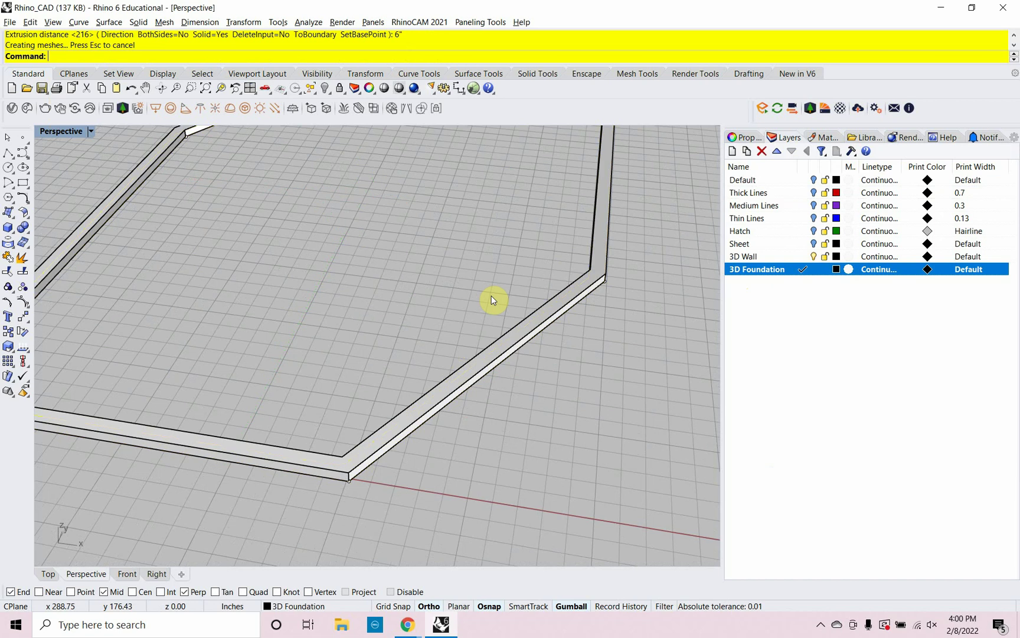
pyautogui.moveTo(585, 386); pyautogui.dragTo(555, 362, button='right')
pyautogui.scroll(-5, 520, 339)
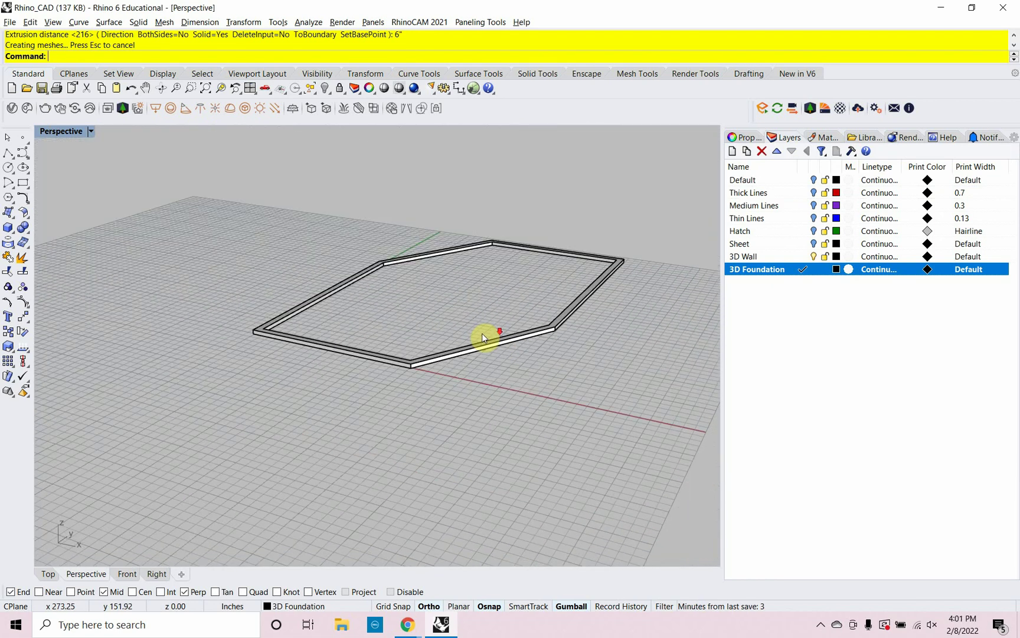
pyautogui.keyDown('shift'); pyautogui.moveTo(492, 303); pyautogui.dragTo(453, 327, button='right'); pyautogui.keyUp('shift')
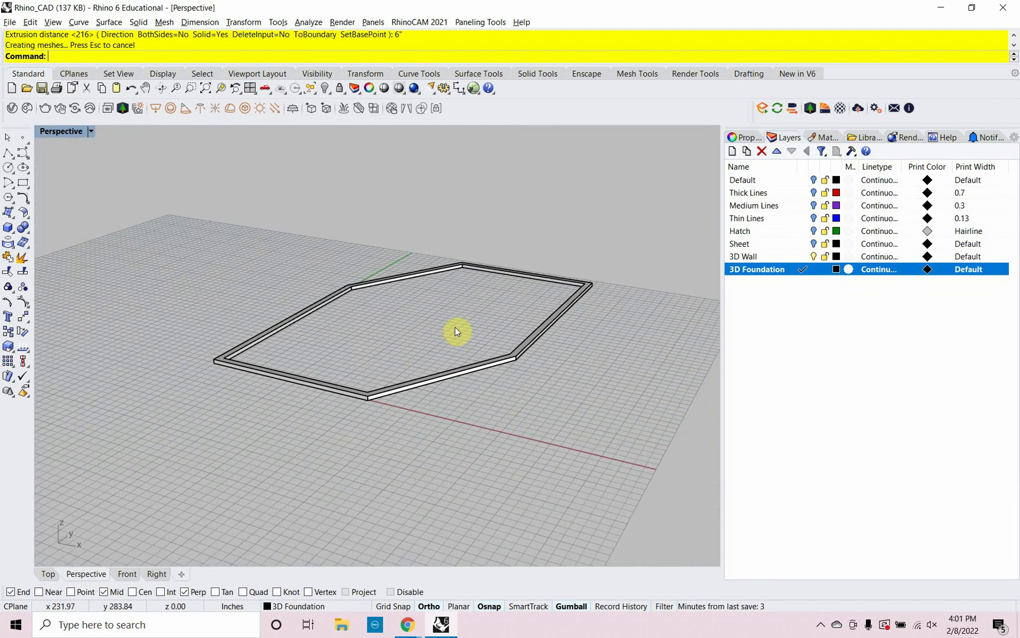
pyautogui.write('Show')
pyautogui.press('Return')
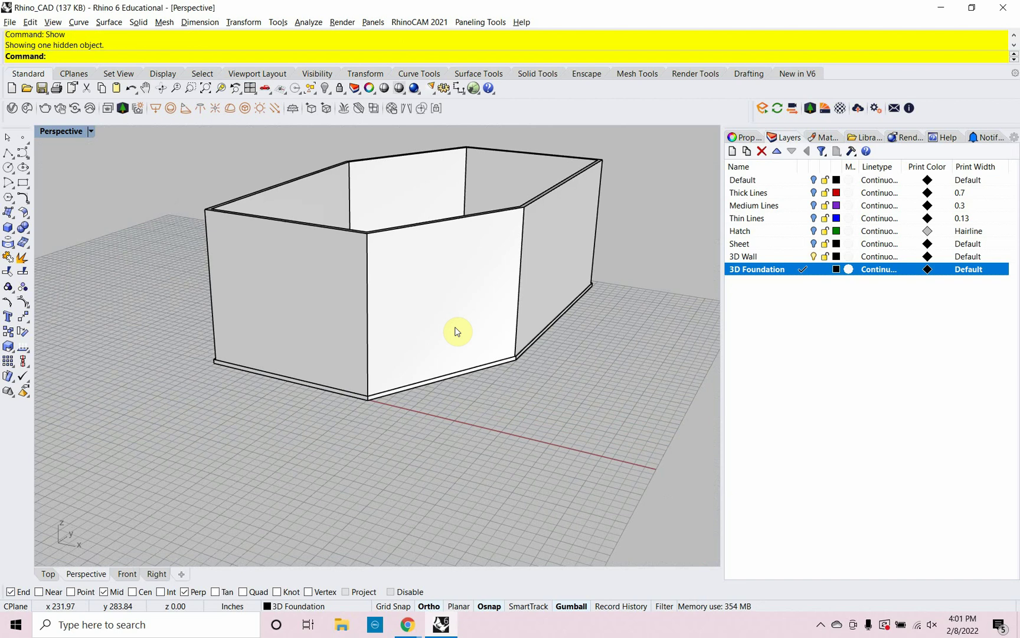
# Move the wall solid straight up 6" in the Right view so it sits on top of the foundation.
pyautogui.click(457, 331)
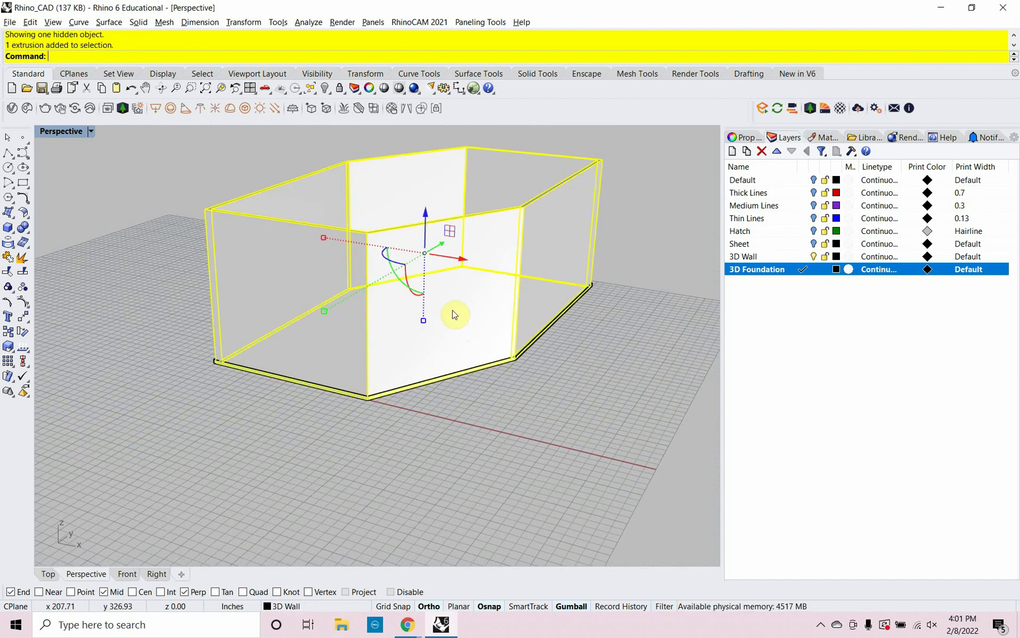
pyautogui.click(155, 574)
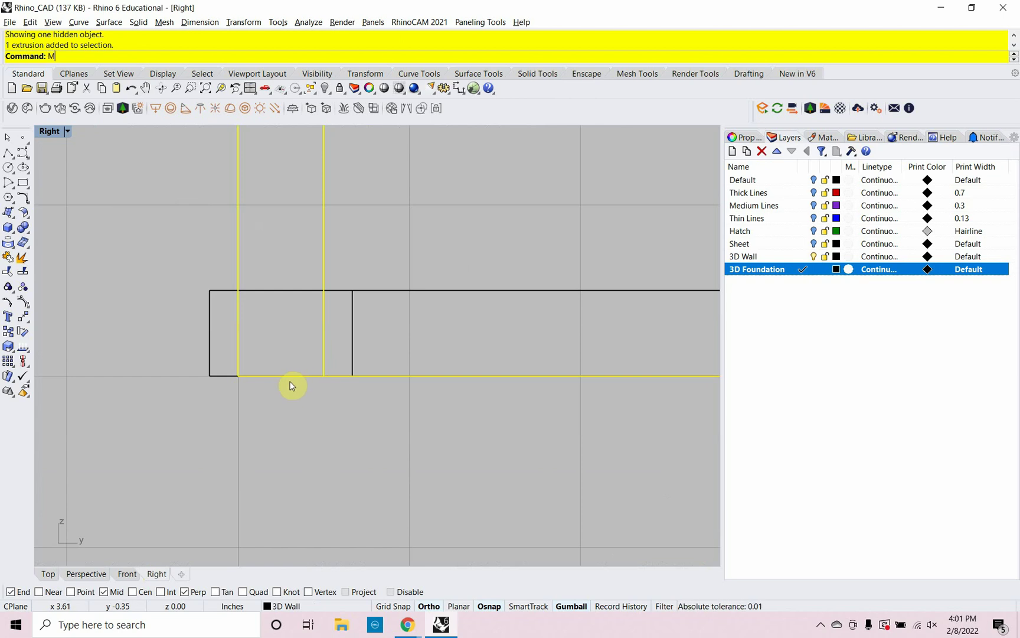
pyautogui.write('ove')
pyautogui.press('Return')
pyautogui.click(290, 381)
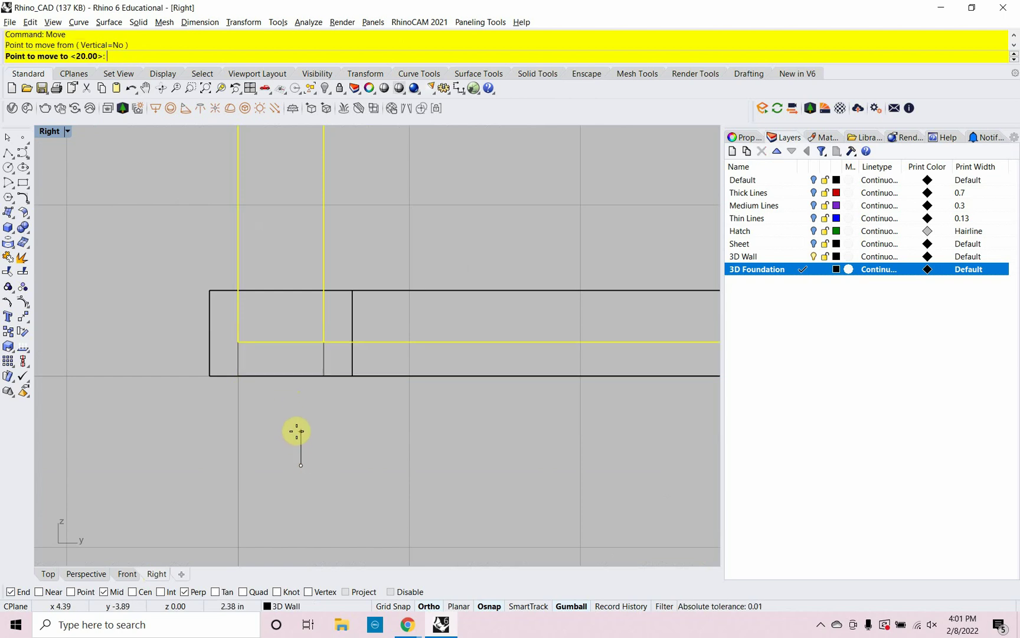
pyautogui.write('6"')
pyautogui.press('Return')
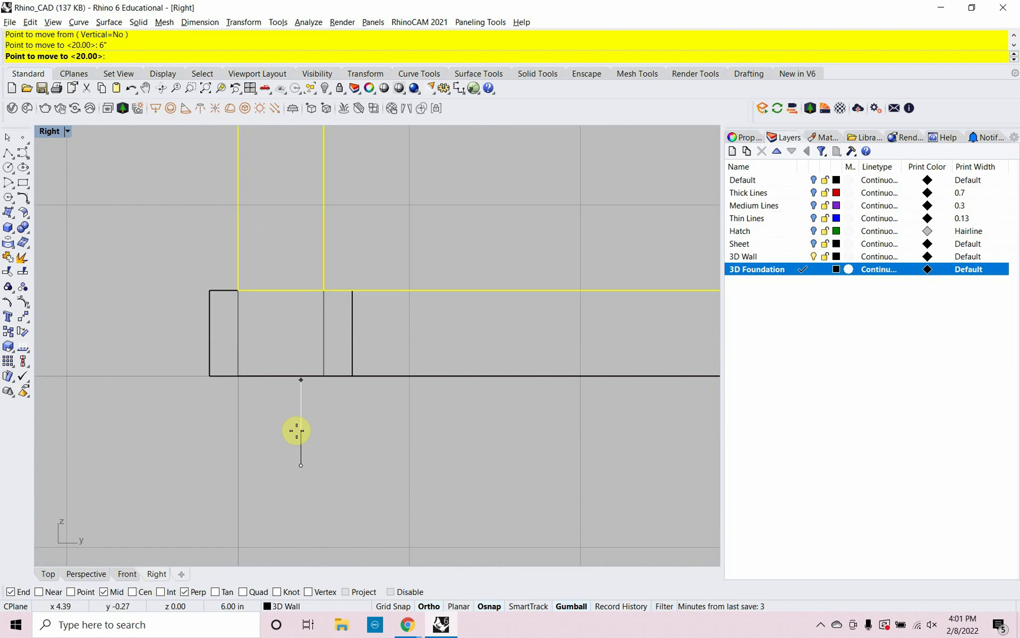
pyautogui.click(297, 431)
pyautogui.press('Escape')
pyautogui.scroll(-5, 296, 430)
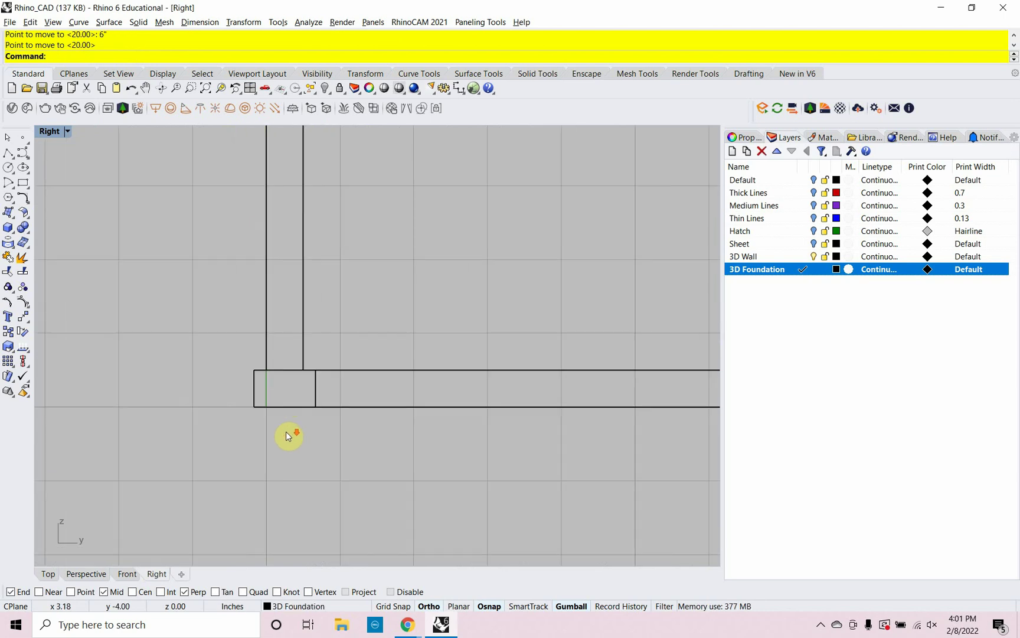
pyautogui.scroll(-8, 286, 436)
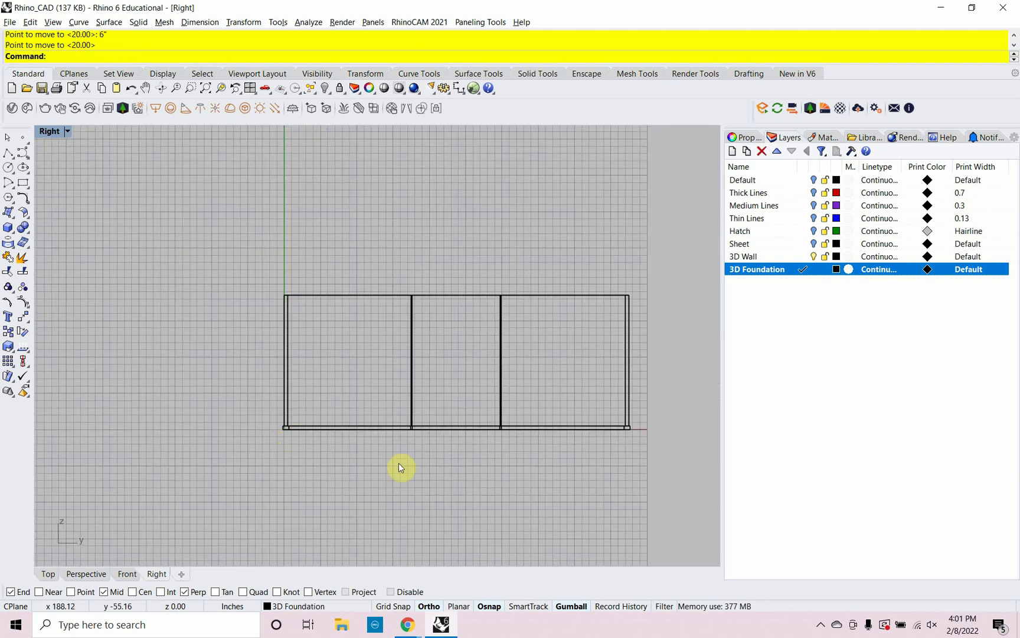
# Return to the Perspective view, add a layer named 3D Roof and make it current.
pyautogui.click(87, 573)
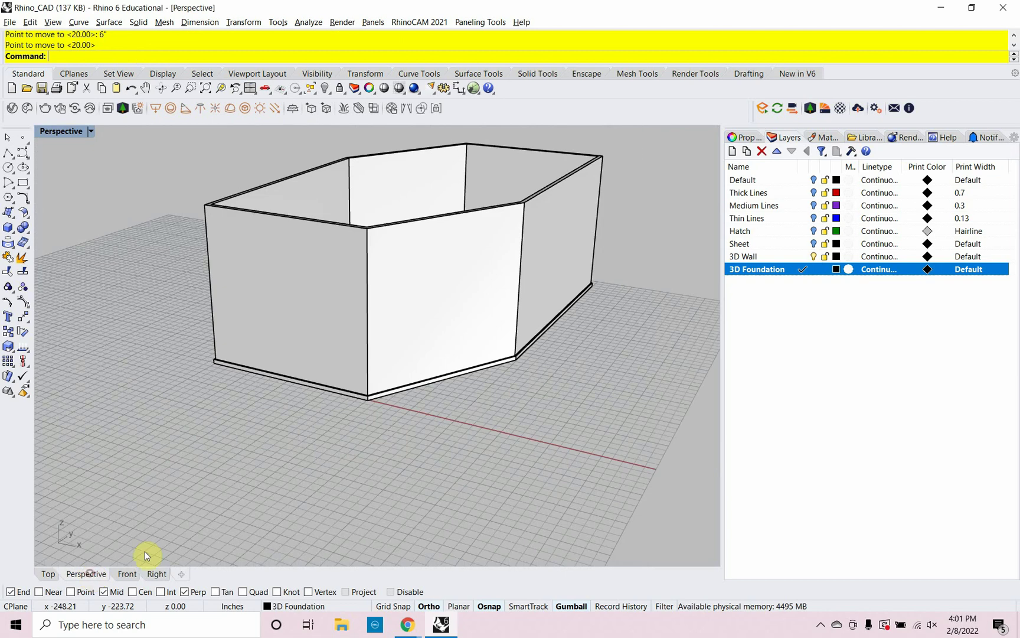
pyautogui.moveTo(144, 551); pyautogui.dragTo(410, 410, button='right')
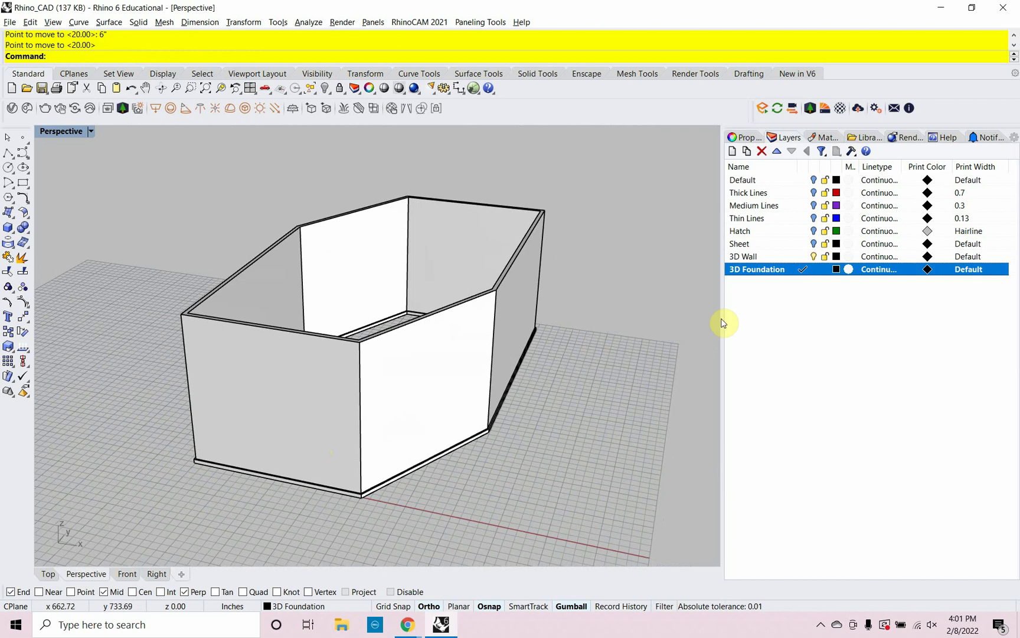
pyautogui.rightClick(741, 302)
pyautogui.click(757, 308)
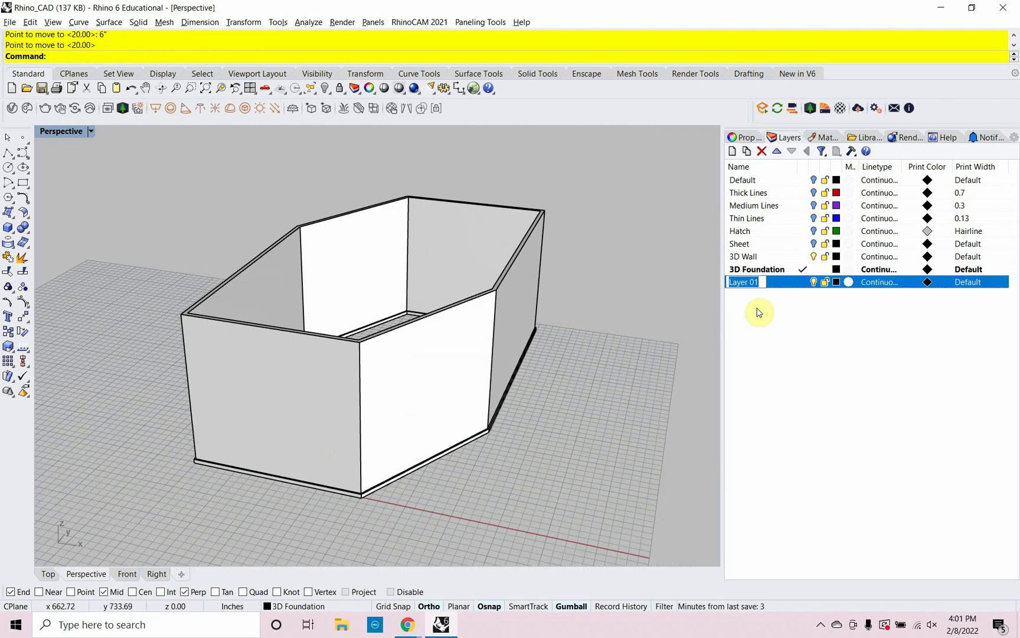
pyautogui.write('3d')
pyautogui.press('BackSpace')
pyautogui.write('D Ro')
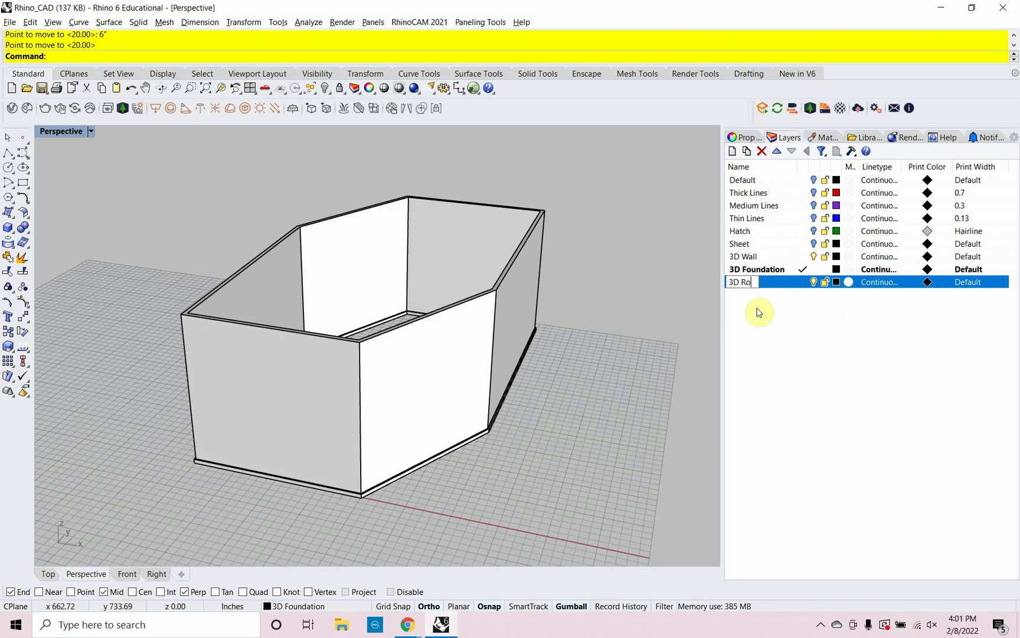
pyautogui.write('of')
pyautogui.doubleClick(779, 283)
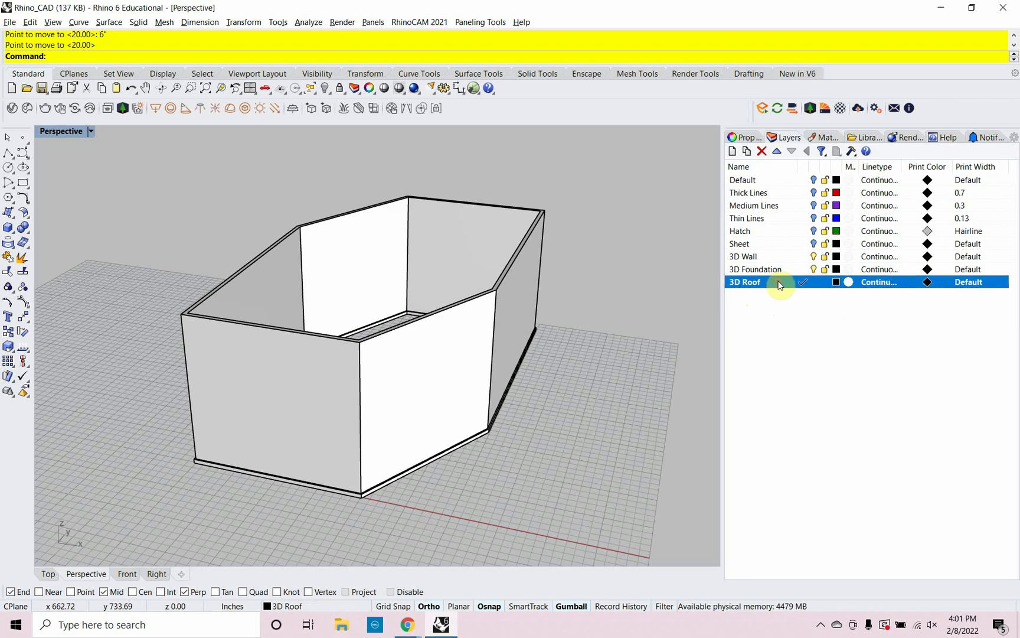
# Hide the wall solid so only the foundation ring stays displayed.
pyautogui.moveTo(524, 392)
pyautogui.mouseDown(button='right')
pyautogui.moveTo(515, 399)
pyautogui.moveTo(524, 399)
pyautogui.mouseUp(button='right')
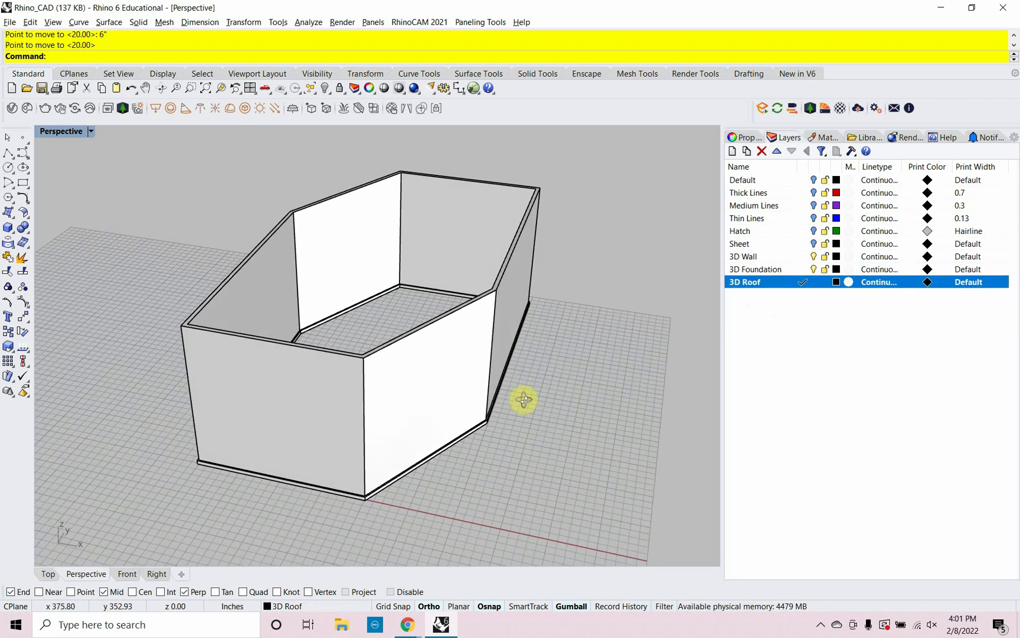
pyautogui.click(405, 420)
pyautogui.write('Hide')
pyautogui.press('Return')
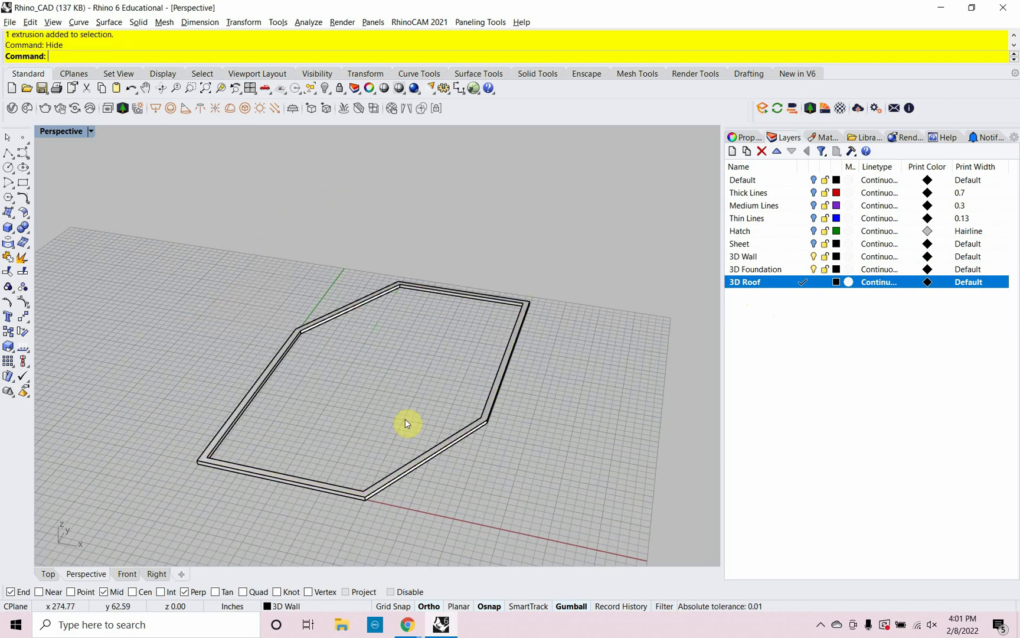
# Hide the foundation solid and turn off the 3D Foundation layer so only the base floor plan outlines stay displayed.
pyautogui.click(430, 455)
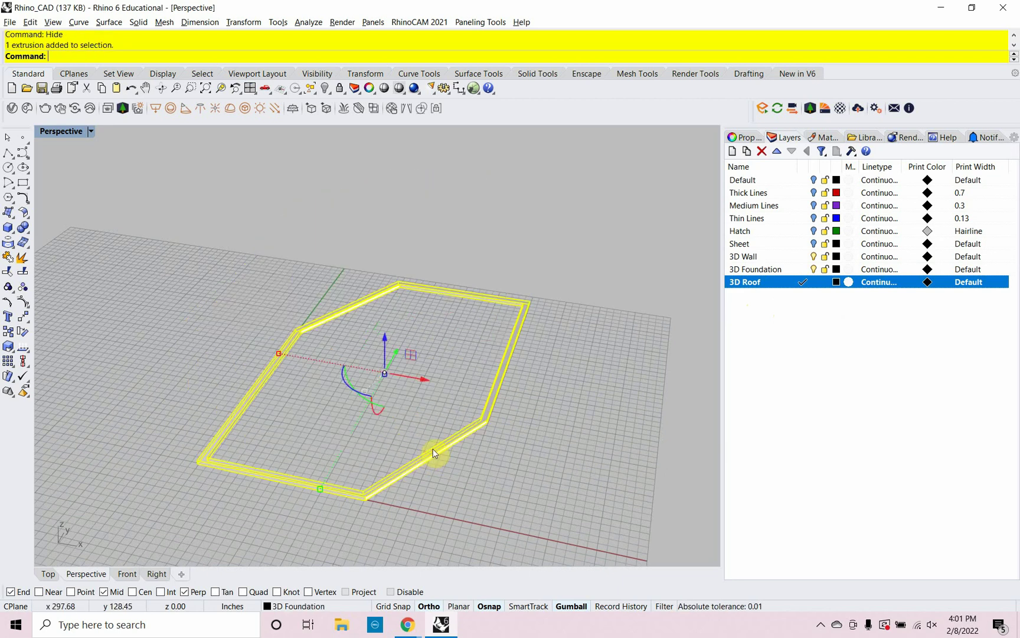
pyautogui.press('Return')
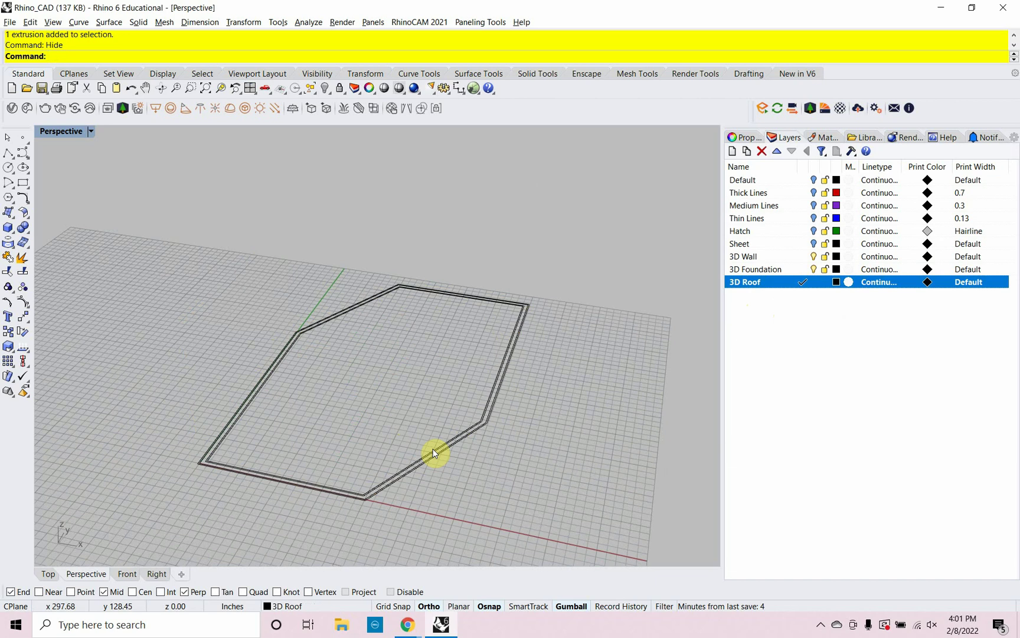
pyautogui.scroll(3, 465, 442)
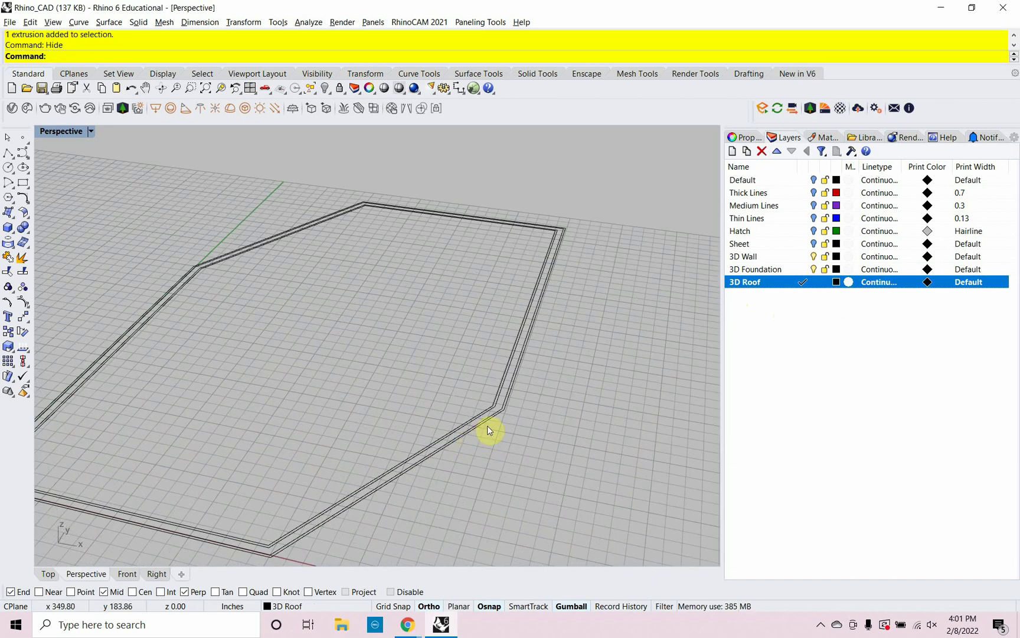
pyautogui.scroll(-2, 523, 384)
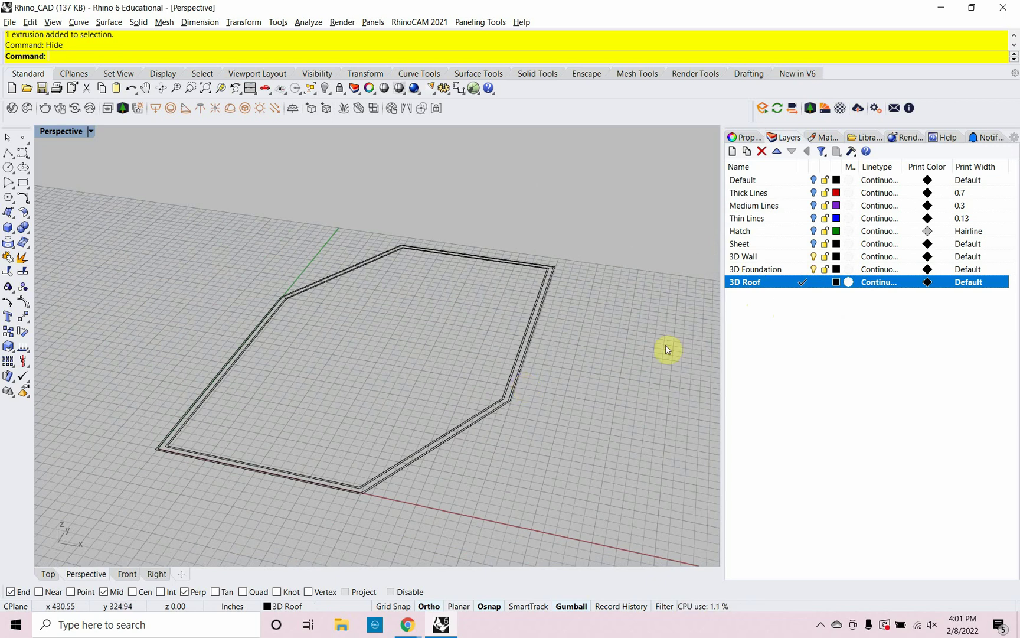
pyautogui.click(813, 269)
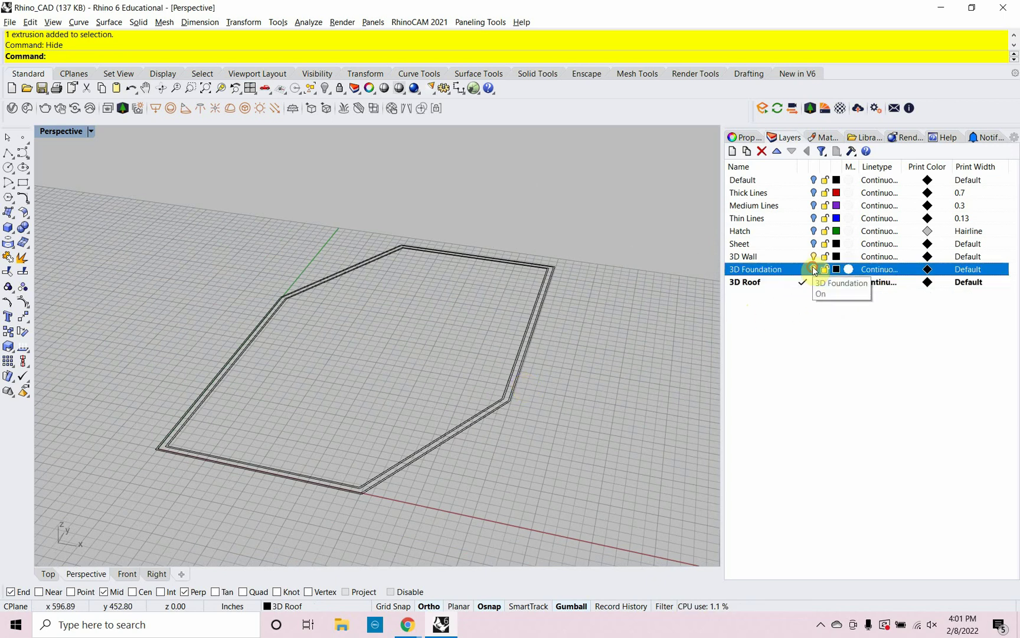
pyautogui.click(814, 269)
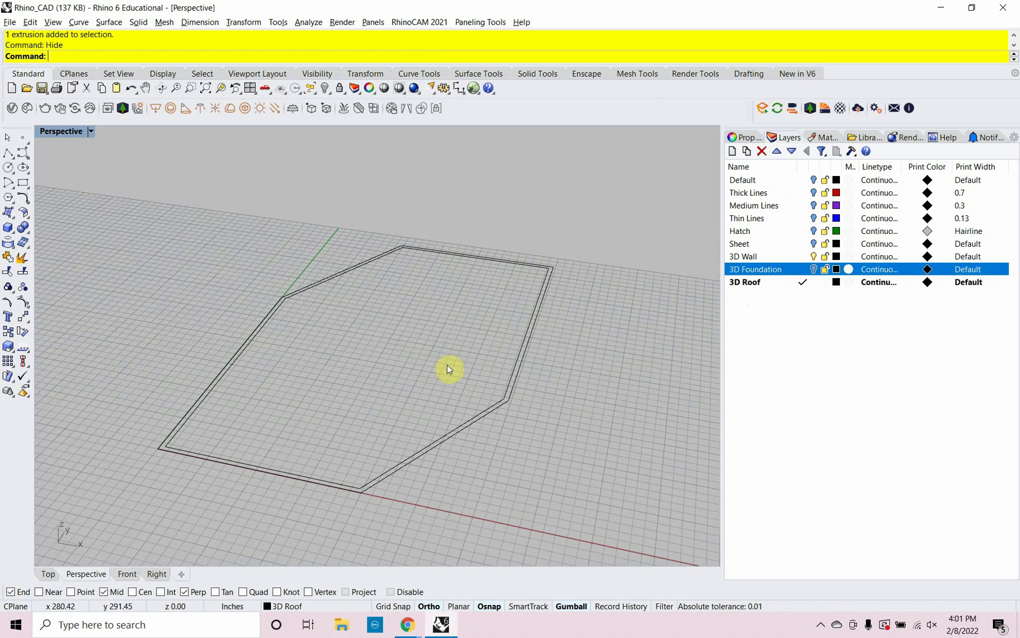
# Draw a closed rectangular polyline on the 3D Roof layer around the building's outer extents, squaring off the two angled corners.
pyautogui.write('P')
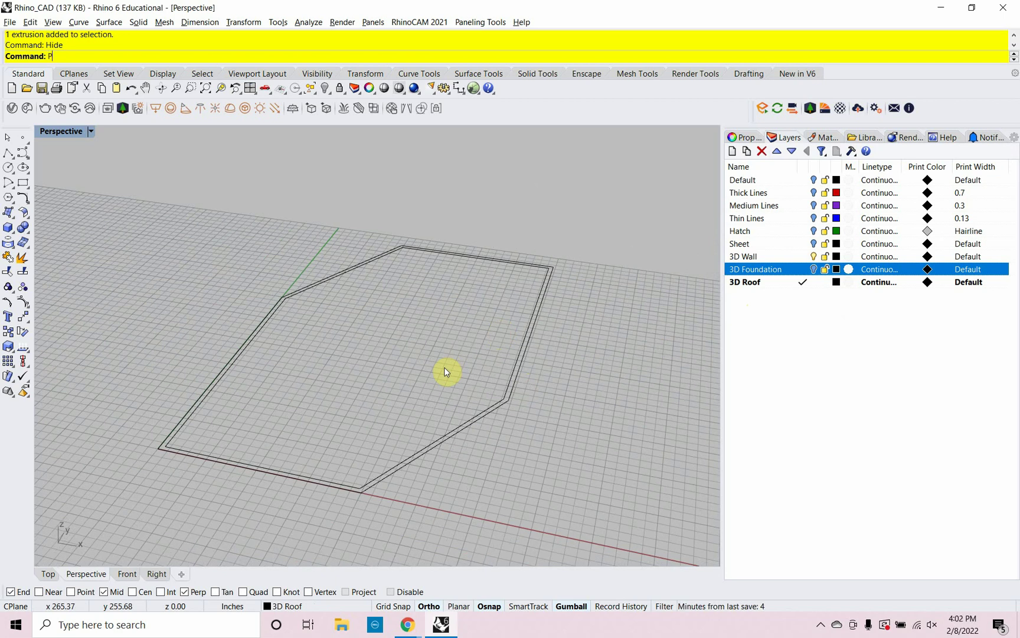
pyautogui.write('olyline')
pyautogui.press('Return')
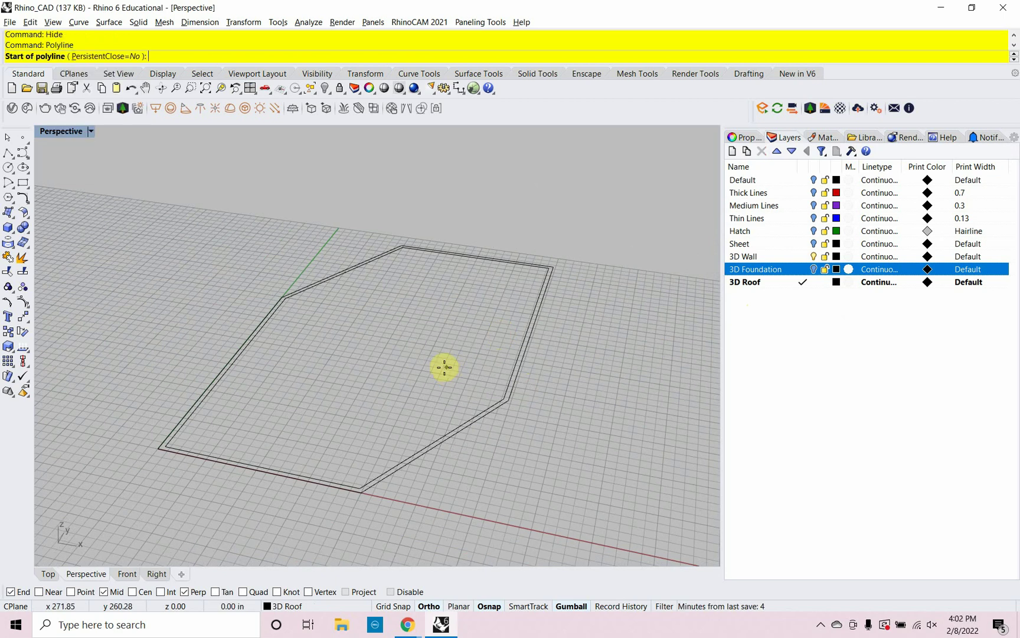
pyautogui.click(554, 267)
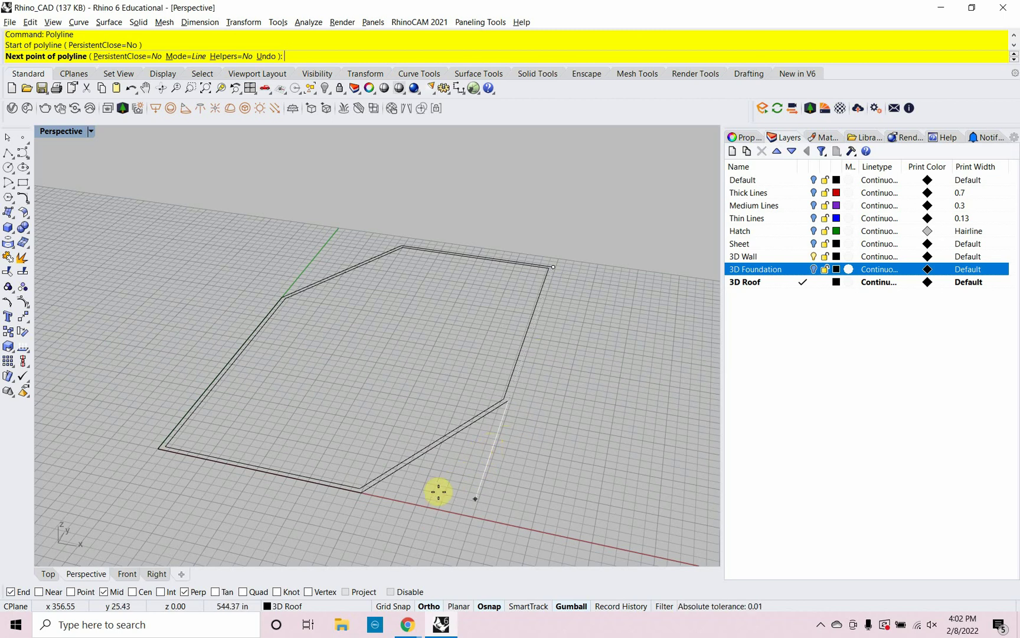
pyautogui.click(363, 494)
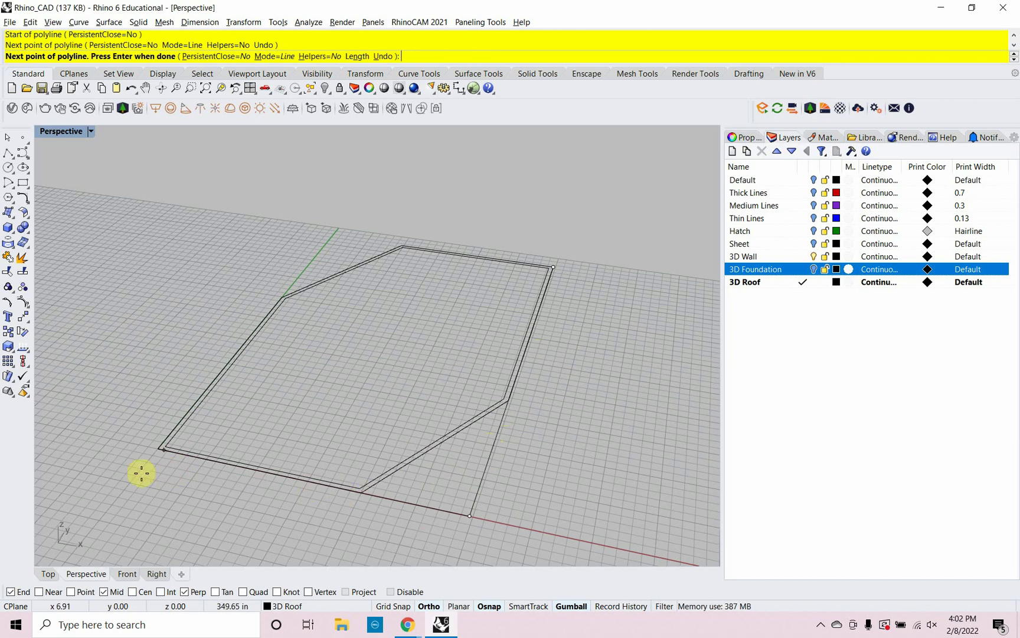
pyautogui.click(159, 449)
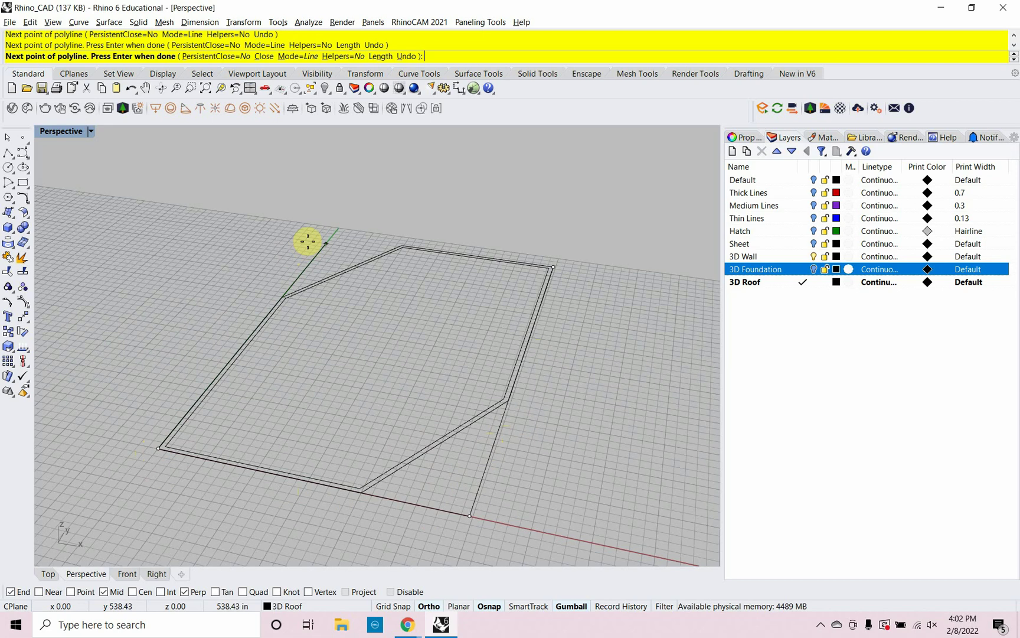
pyautogui.click(402, 239)
pyautogui.write('c')
pyautogui.press('Return')
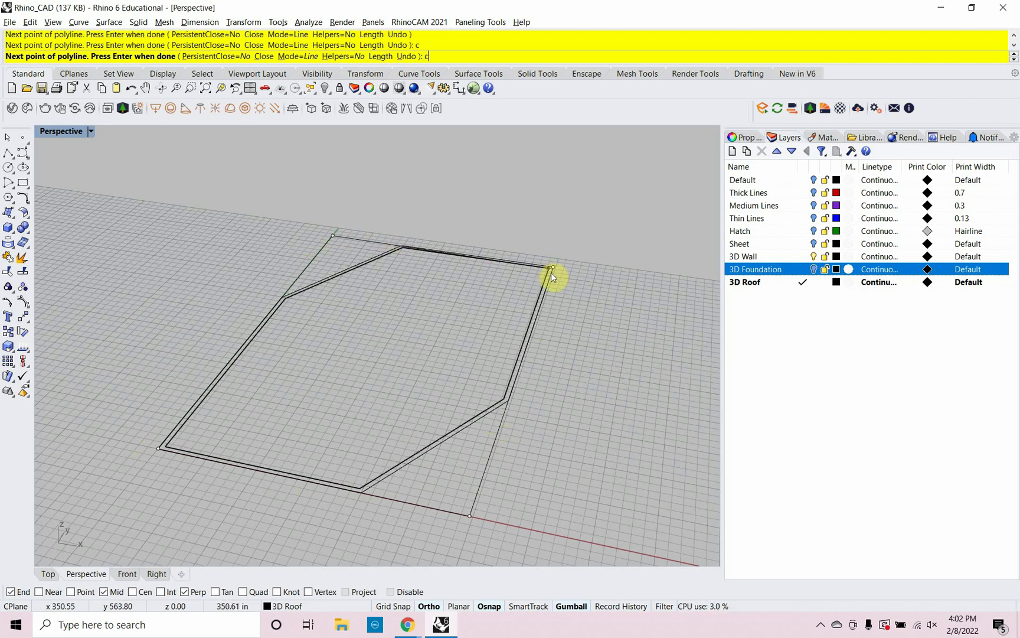
# Move the rectangular roof outline straight up 18'6" in the Right view.
pyautogui.click(493, 469)
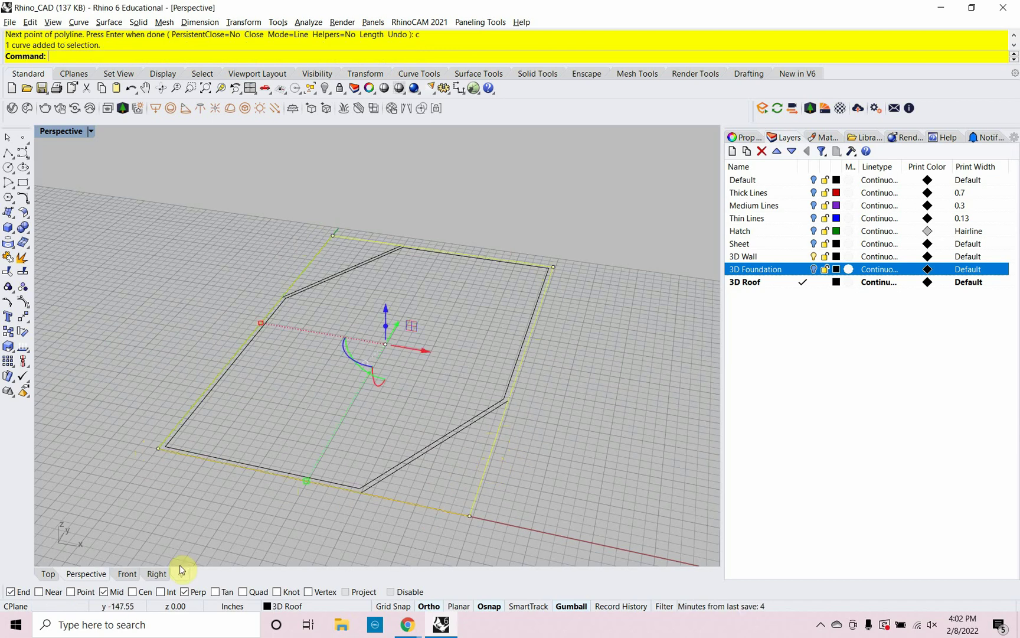
pyautogui.click(155, 574)
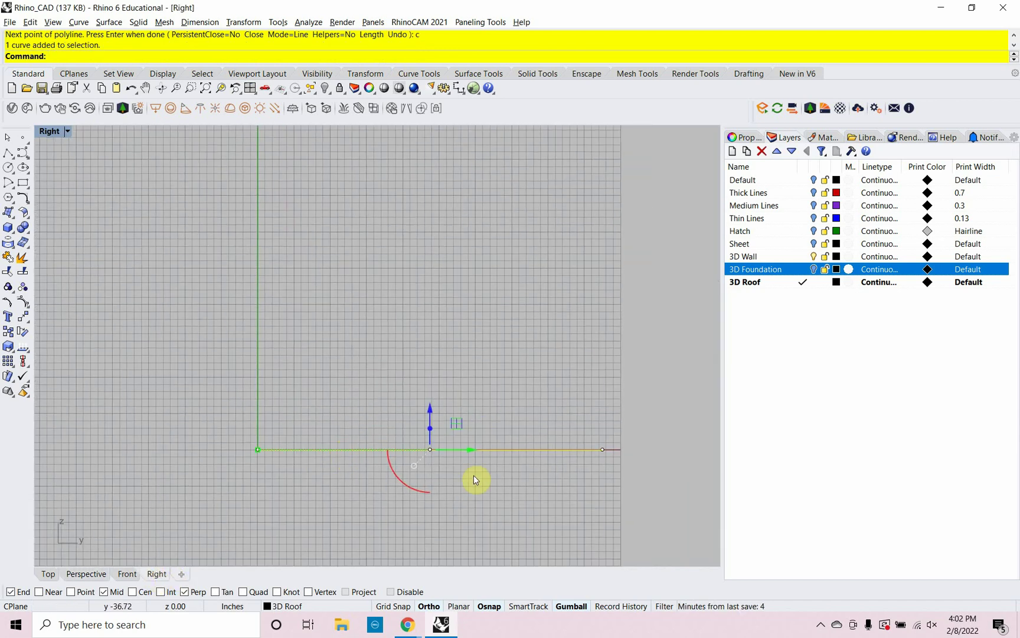
pyautogui.scroll(2, 531, 479)
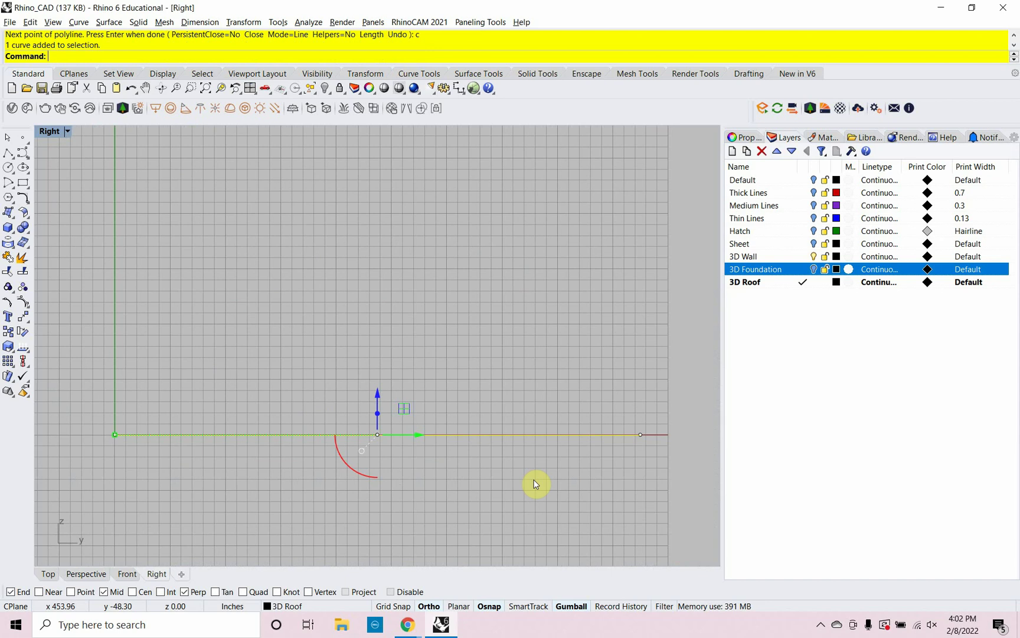
pyautogui.press('Return')
pyautogui.click(517, 501)
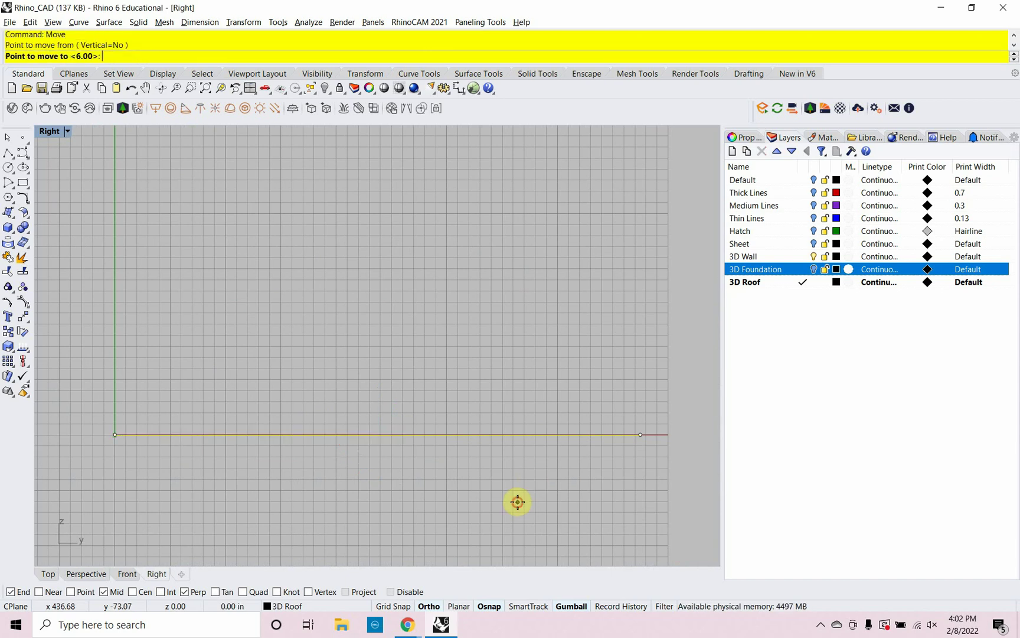
pyautogui.write('18')
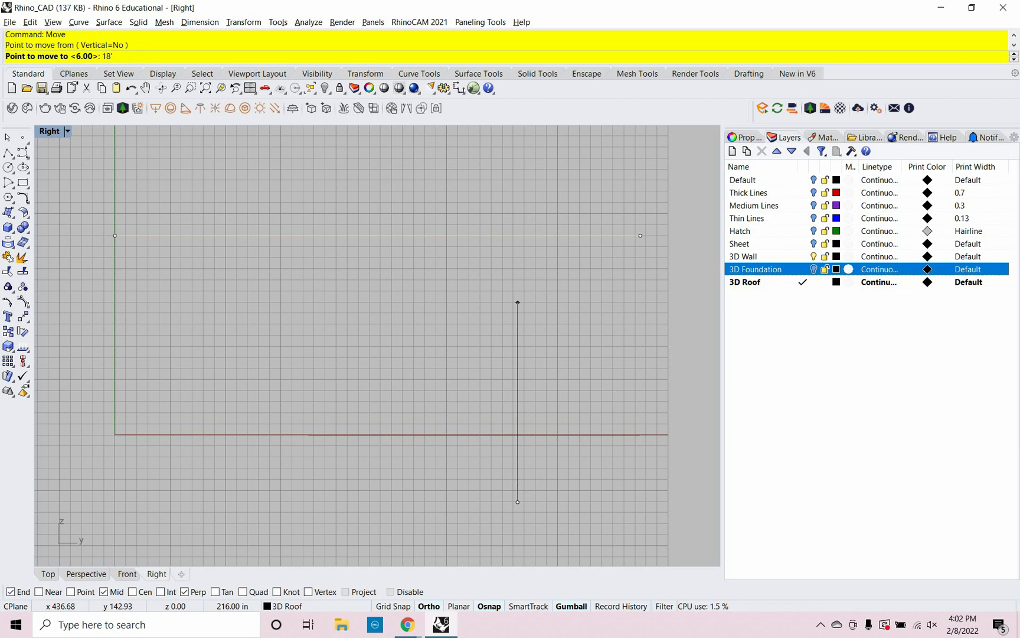
pyautogui.write("'6")
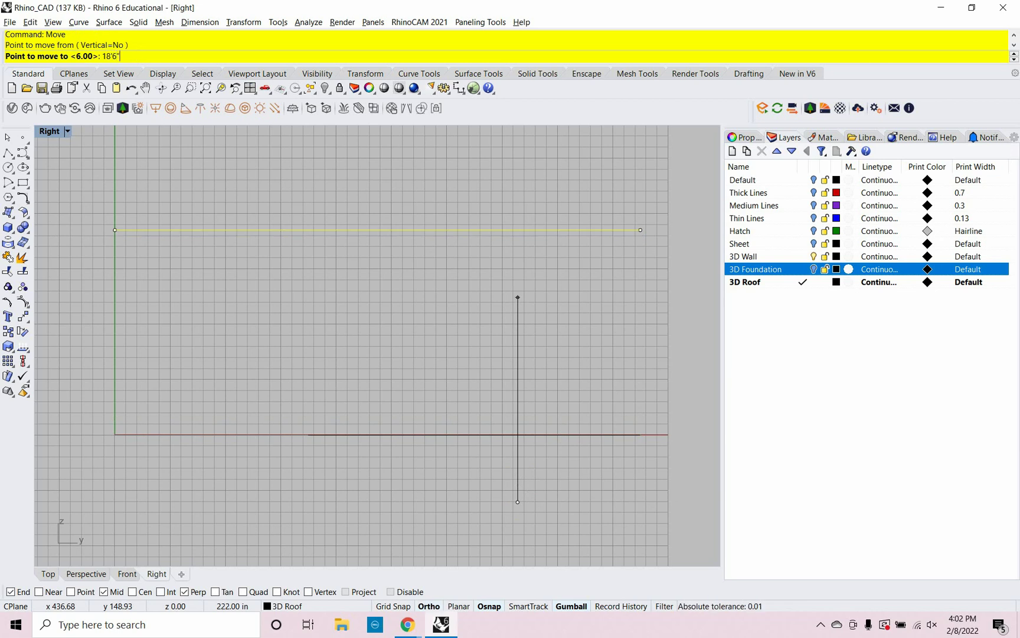
pyautogui.press('Return')
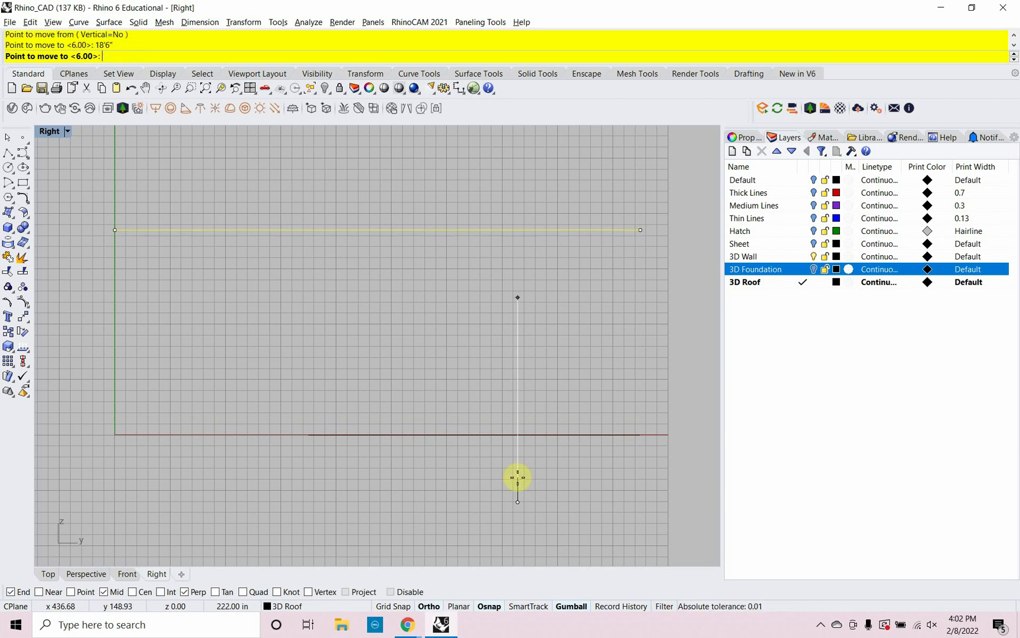
pyautogui.click(519, 479)
pyautogui.press('Escape')
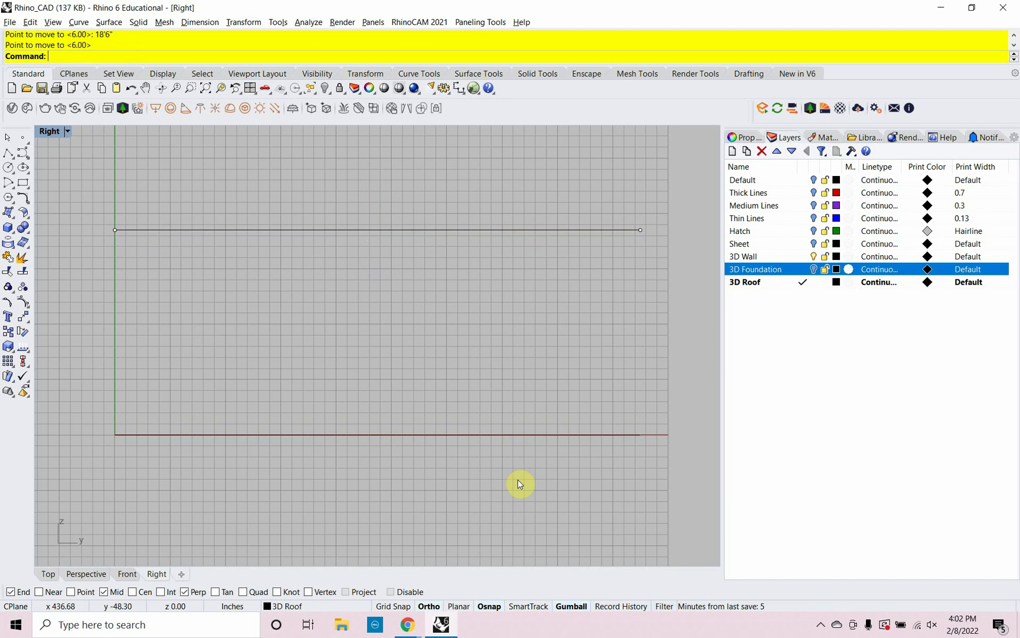
# Return to the Perspective view and show the hidden wall solid beneath the raised roof outline.
pyautogui.click(93, 574)
pyautogui.moveTo(336, 462); pyautogui.dragTo(339, 461, button='right')
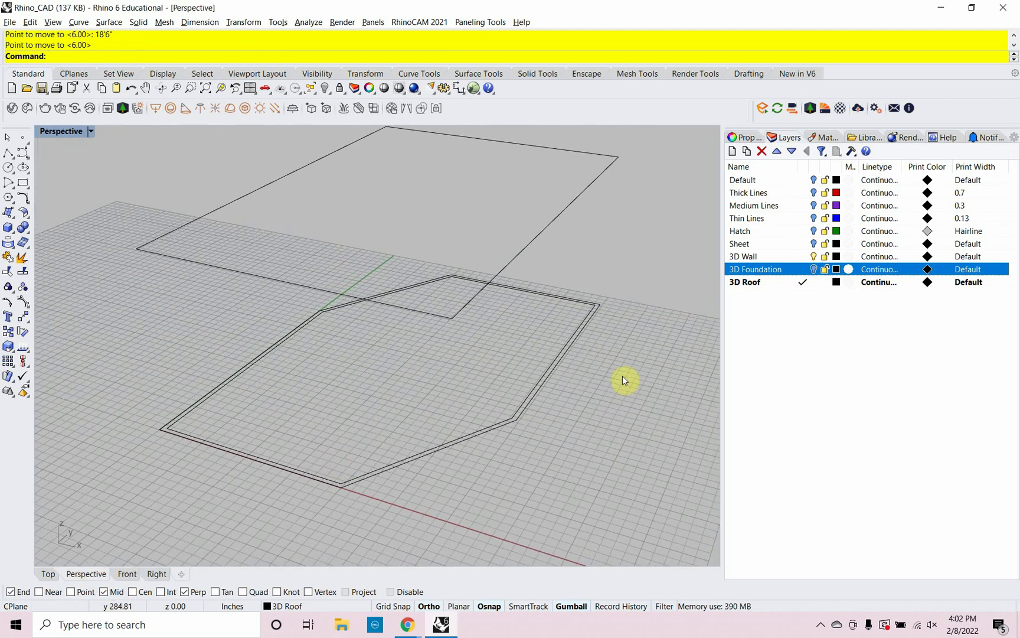
pyautogui.write('o')
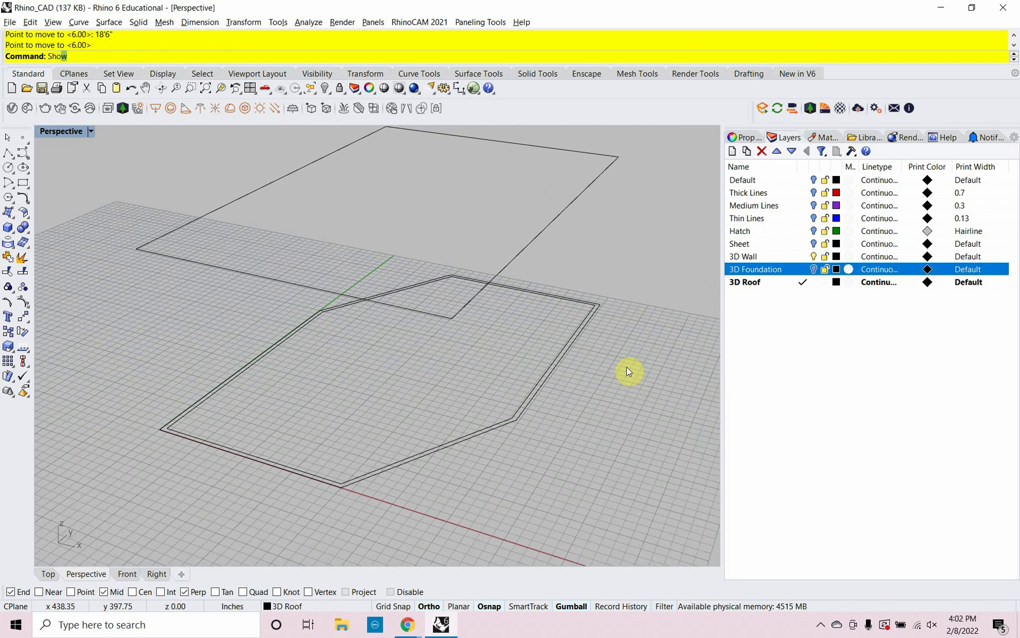
pyautogui.press('Return')
pyautogui.scroll(-5, 462, 319)
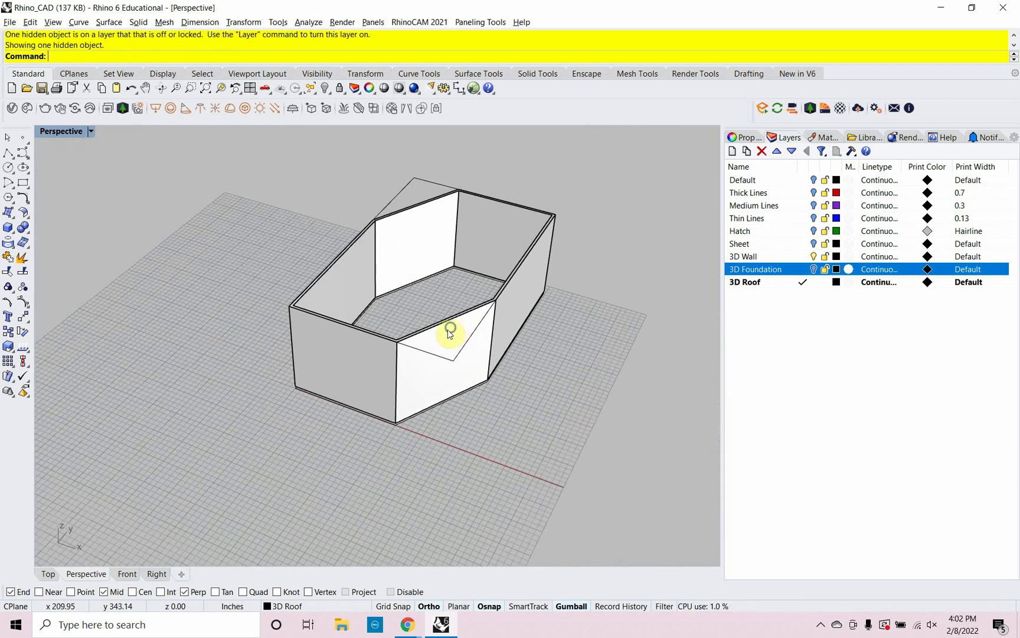
pyautogui.scroll(3, 450, 333)
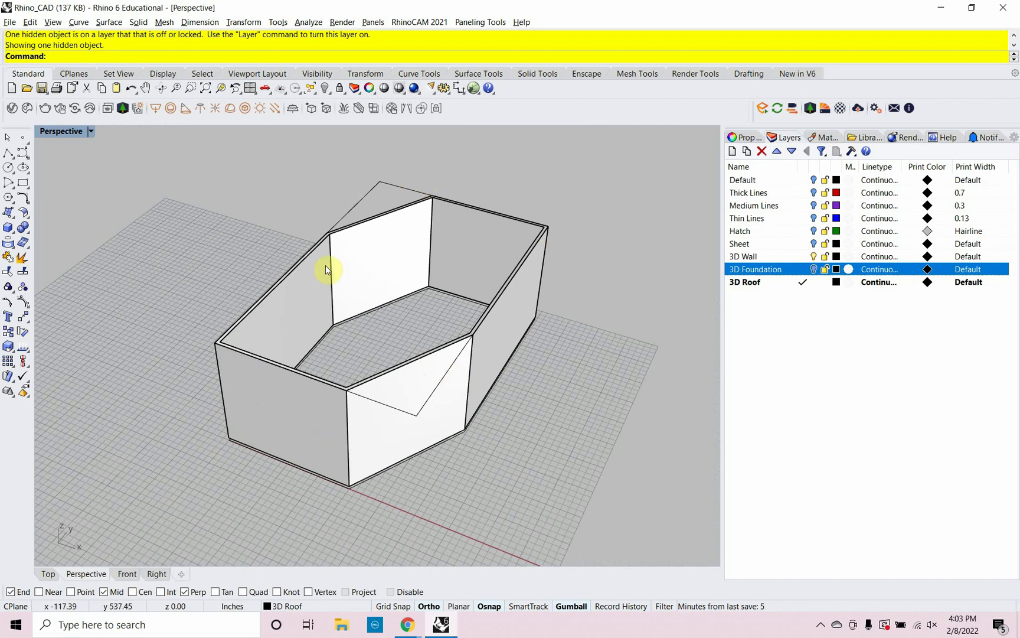
# Offset the roof outline 2' outward for the overhang and delete the original rectangle.
pyautogui.write('Offs')
pyautogui.press('Return')
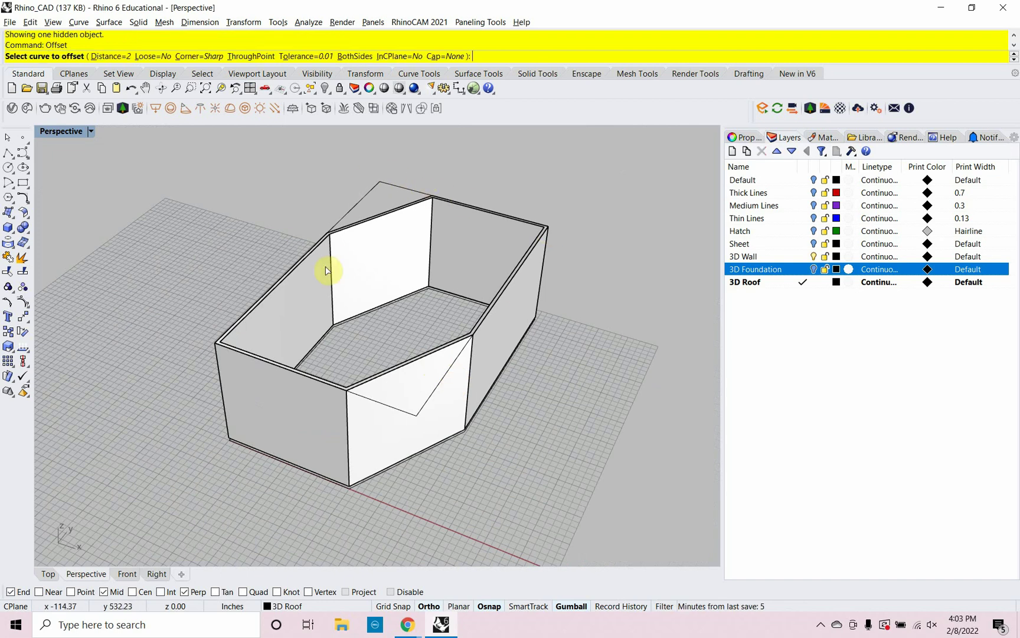
pyautogui.write("2'")
pyautogui.press('Return')
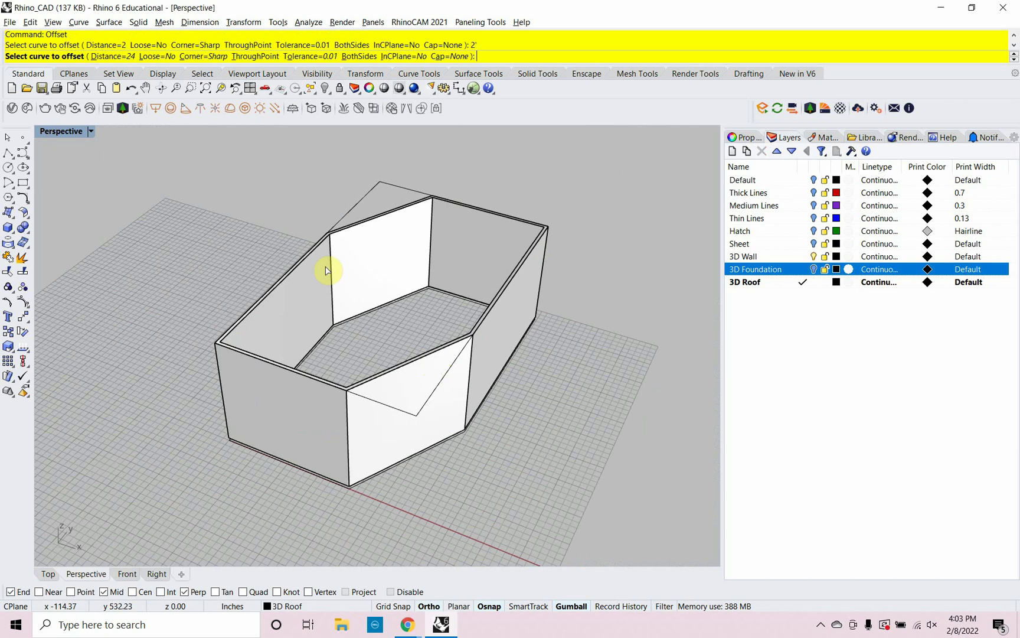
pyautogui.click(350, 209)
pyautogui.click(326, 199)
pyautogui.click(351, 211)
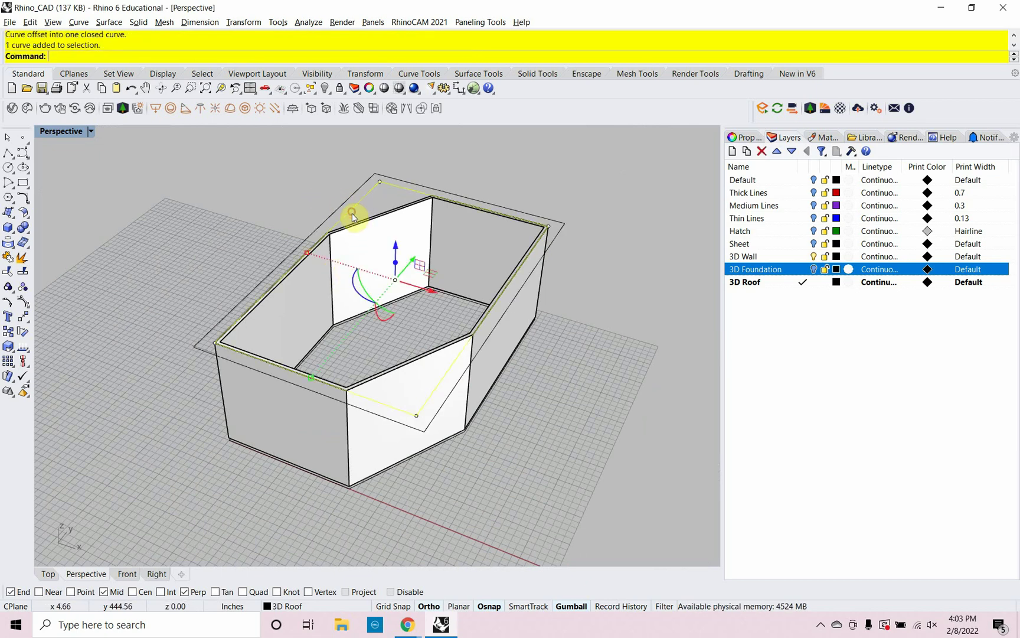
pyautogui.press('Delete')
# Extrude the offset roof outline 8" upward as a solid slab over the walls.
pyautogui.moveTo(383, 237); pyautogui.dragTo(417, 275, button='right')
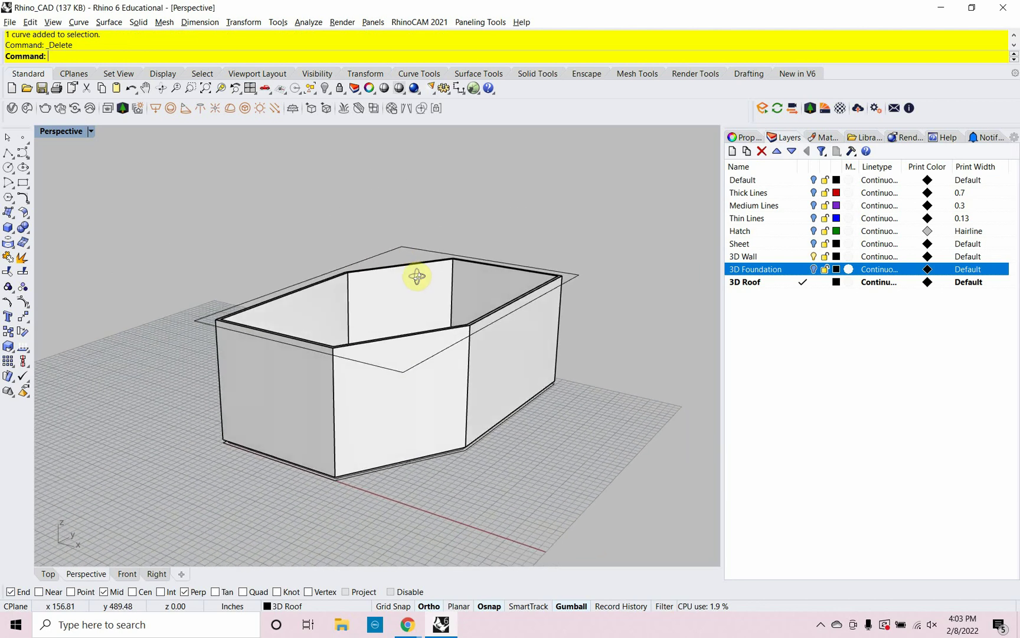
pyautogui.click(574, 275)
pyautogui.write('ExtrudeCrv')
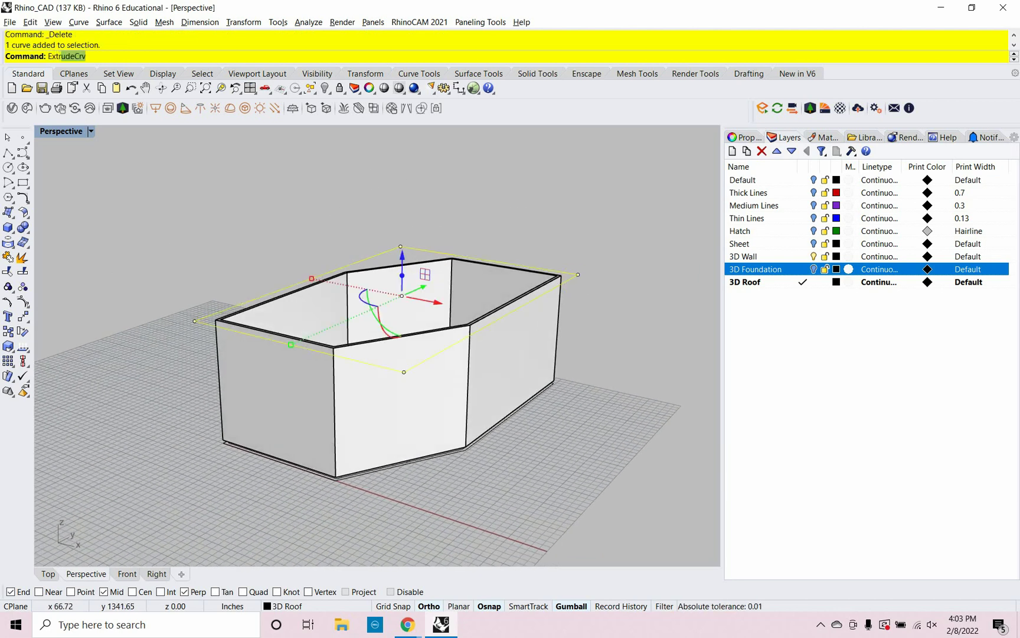
pyautogui.press('Return')
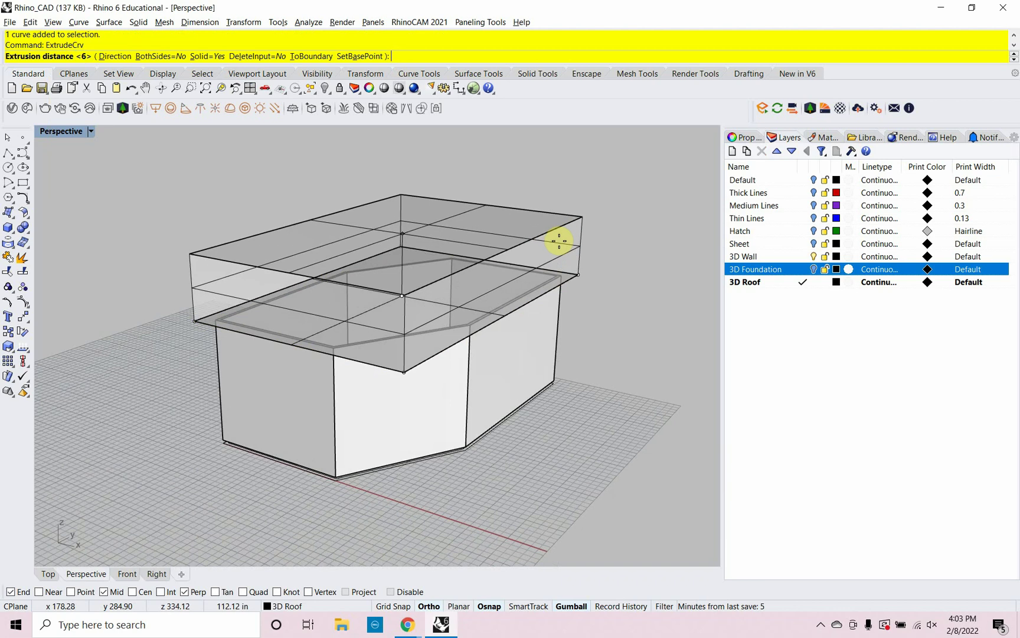
pyautogui.write('8')
pyautogui.press('Return')
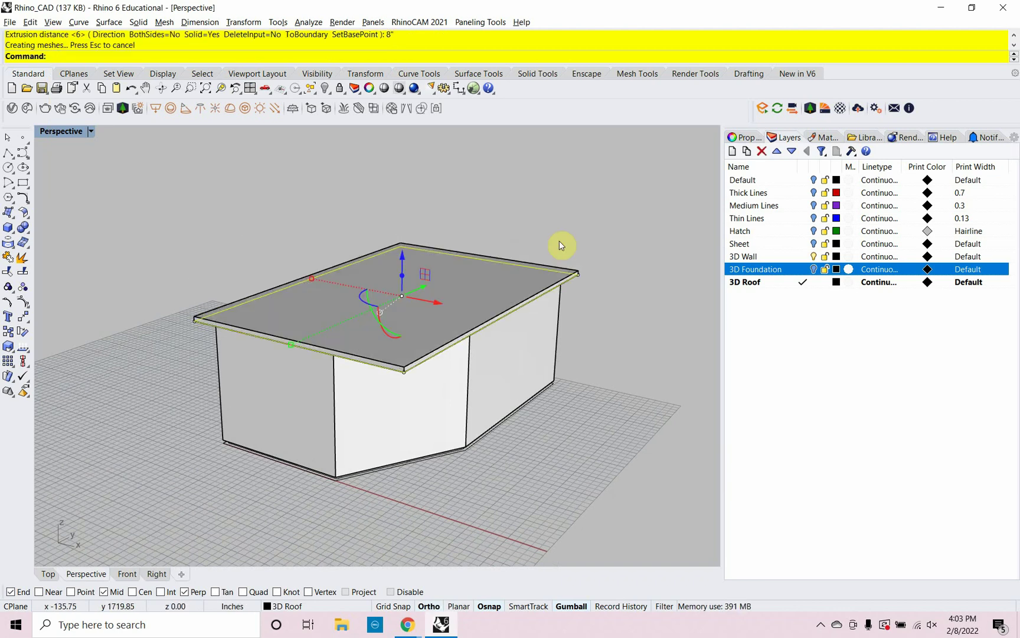
pyautogui.moveTo(597, 357)
pyautogui.mouseDown(button='right')
pyautogui.moveTo(590, 338)
pyautogui.moveTo(599, 341)
pyautogui.mouseUp(button='right')
pyautogui.press('Escape')
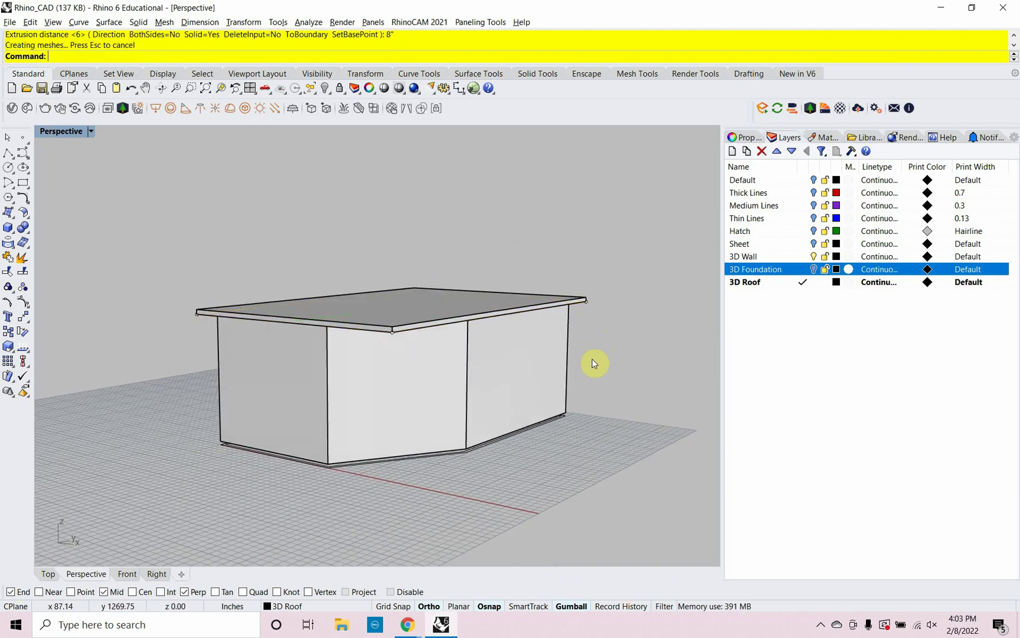
# Turn the 3D Foundation layer back on under the walls and roof.
pyautogui.scroll(2, 584, 378)
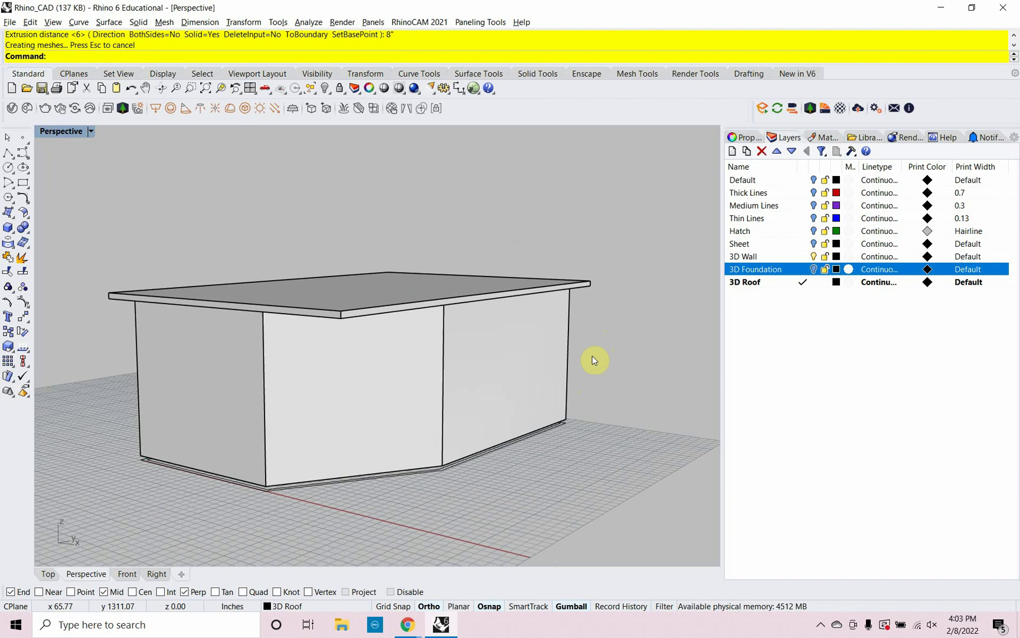
pyautogui.moveTo(594, 360); pyautogui.dragTo(356, 391, button='right')
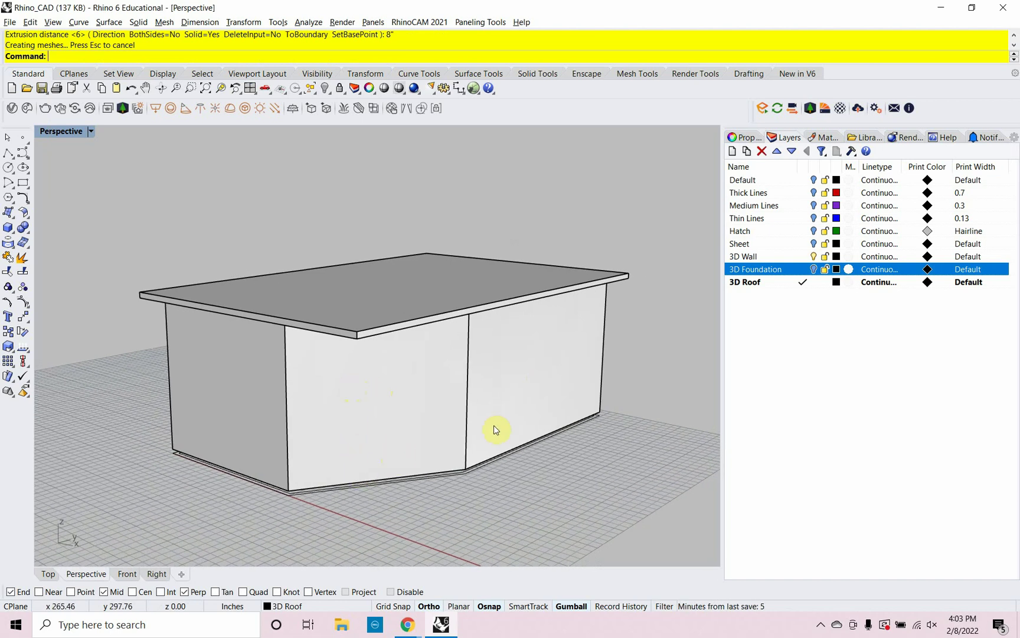
pyautogui.click(815, 270)
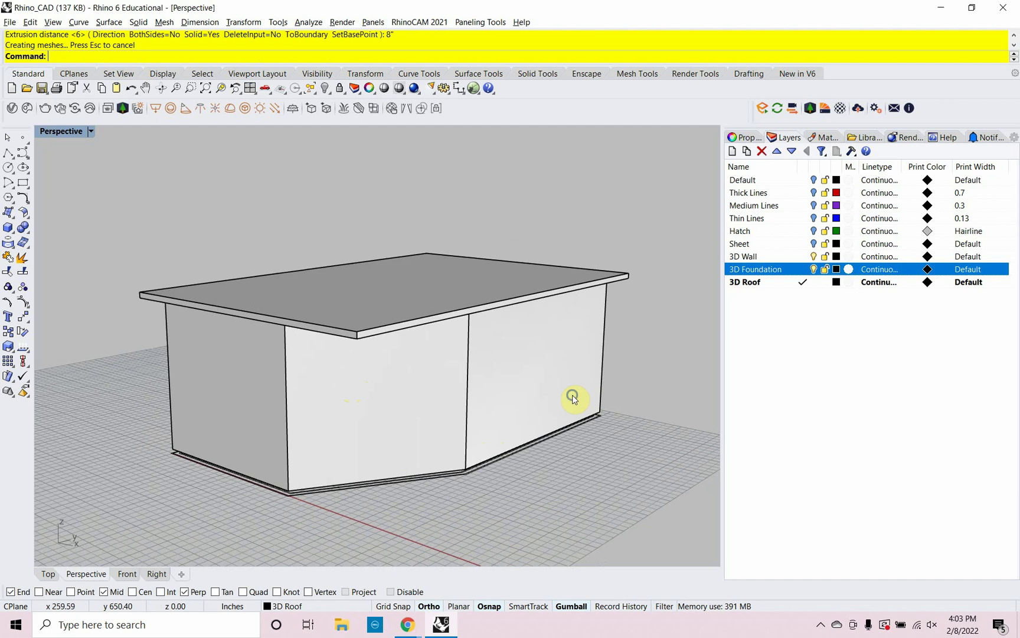
# Show the hidden foundation solid beneath the walls.
pyautogui.moveTo(574, 400); pyautogui.dragTo(558, 367, button='right')
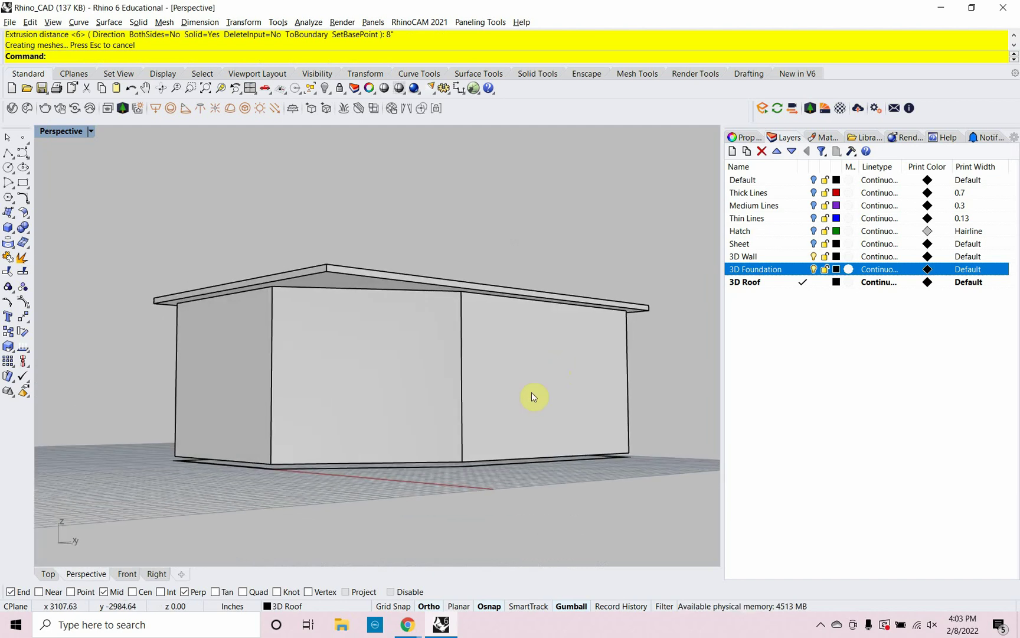
pyautogui.moveTo(487, 425); pyautogui.dragTo(494, 433, button='right')
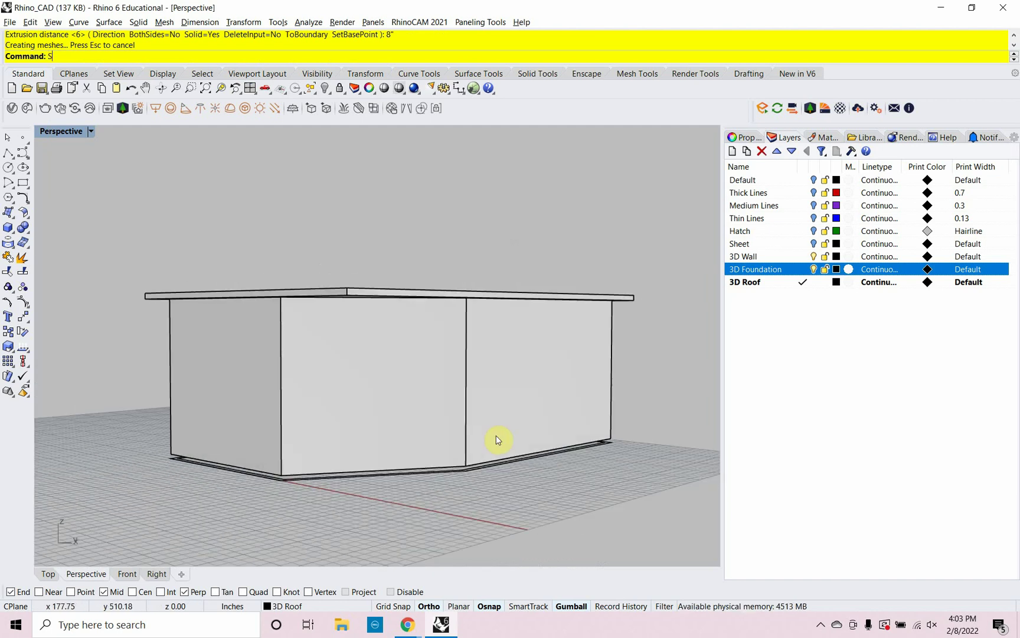
pyautogui.write('how')
pyautogui.press('Return')
pyautogui.moveTo(501, 440); pyautogui.dragTo(437, 462, button='right')
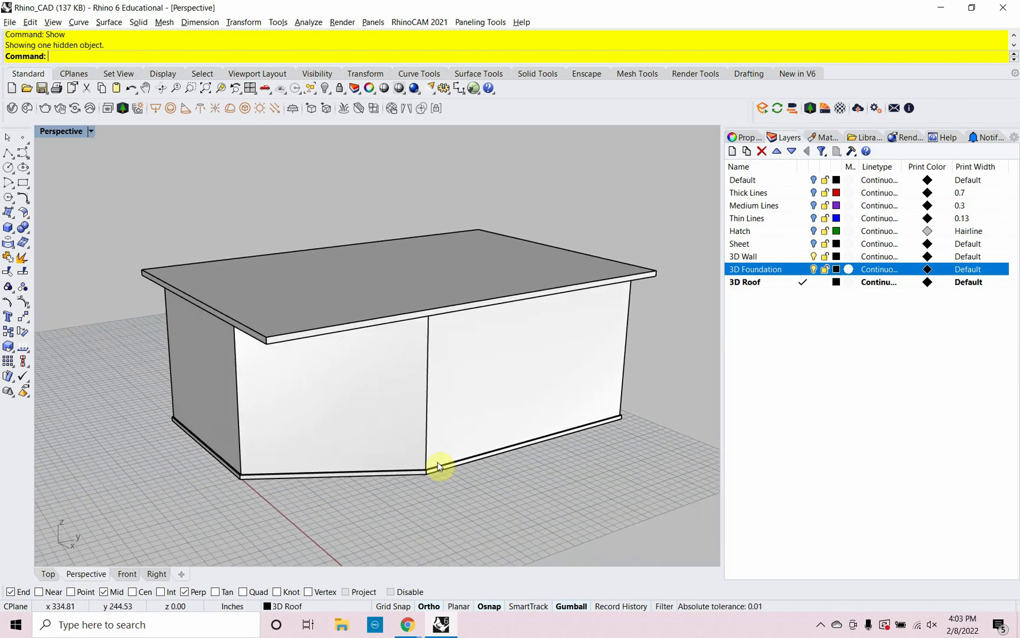
# Create a new layer named 3D Subtract below 3D Roof and make it the current layer.
pyautogui.rightClick(734, 308)
pyautogui.click(745, 314)
pyautogui.write('3D Subtract')
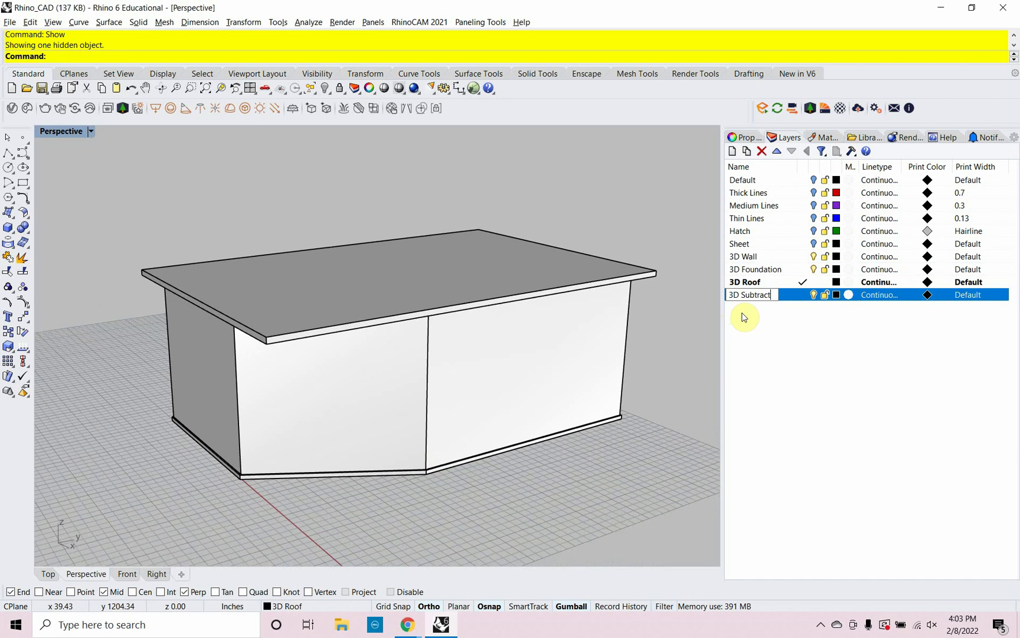
pyautogui.click(797, 295)
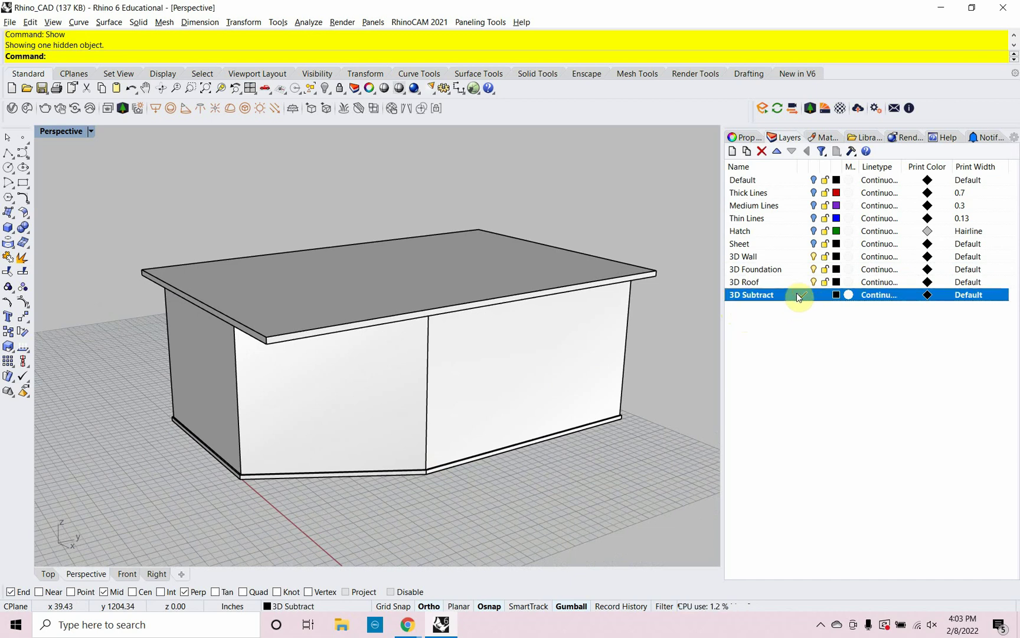
# In the Top view, turn on the Thick Lines, Medium Lines and Thin Lines layers around the double door in the angled wall.
pyautogui.moveTo(412, 400); pyautogui.dragTo(222, 502, button='right')
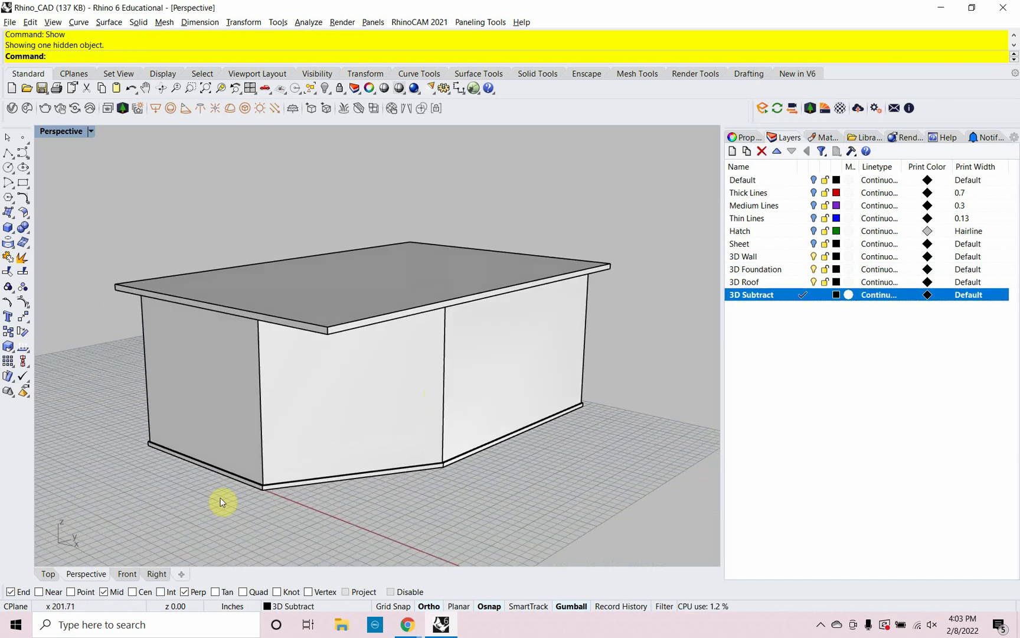
pyautogui.click(40, 575)
pyautogui.scroll(1, 328, 414)
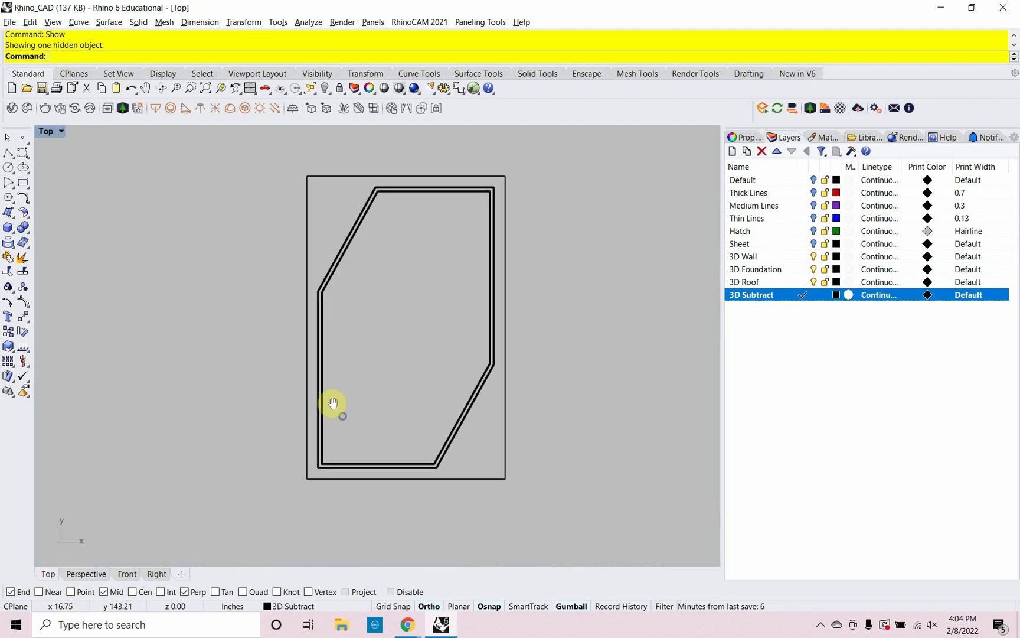
pyautogui.scroll(5, 455, 452)
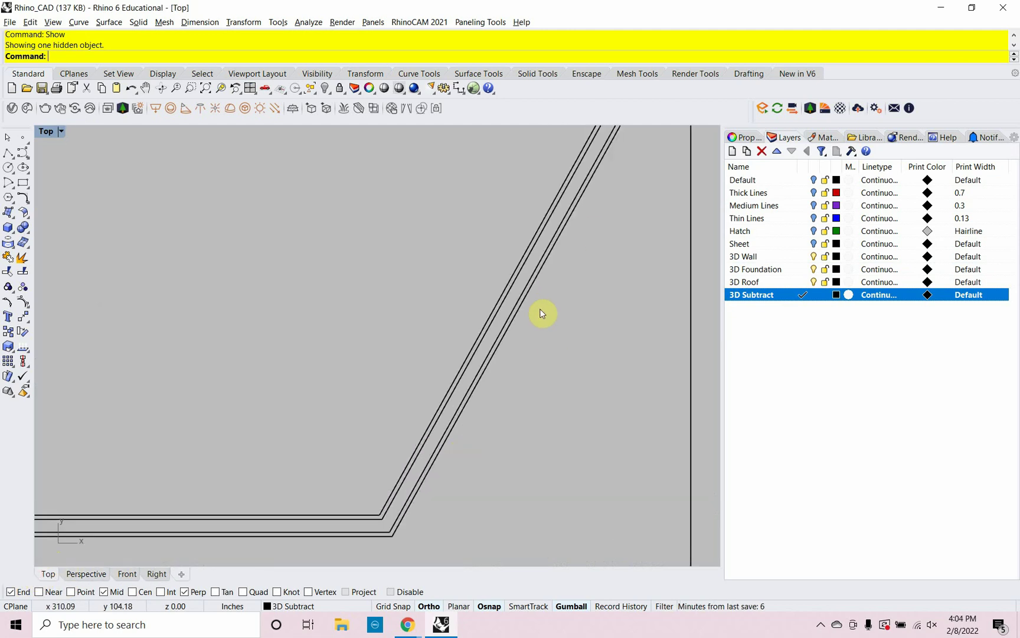
pyautogui.moveTo(542, 313); pyautogui.dragTo(490, 358, button='right')
pyautogui.click(814, 193)
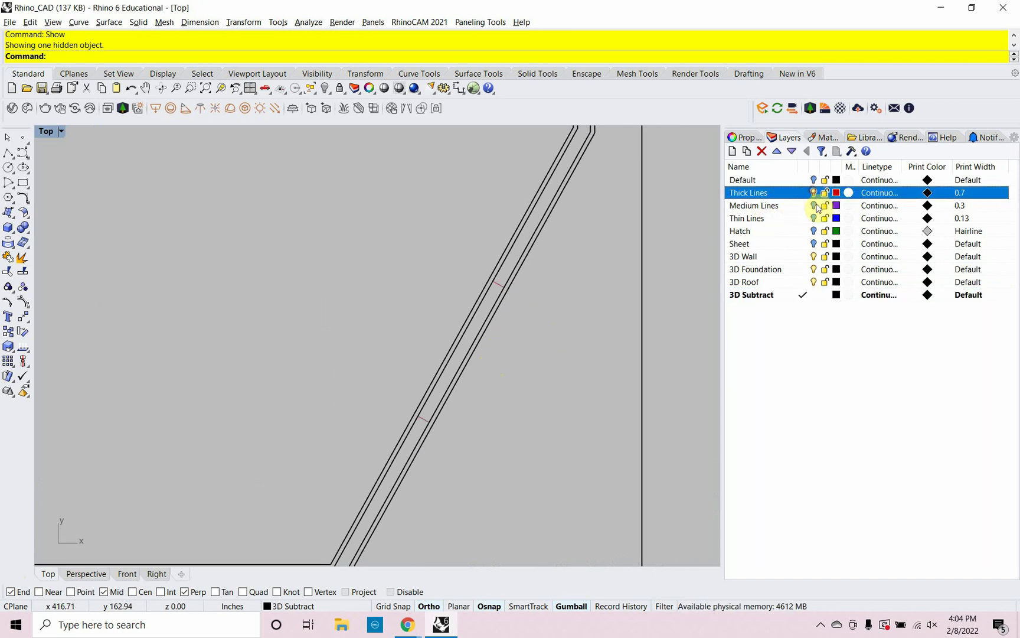
pyautogui.click(814, 206)
pyautogui.click(815, 219)
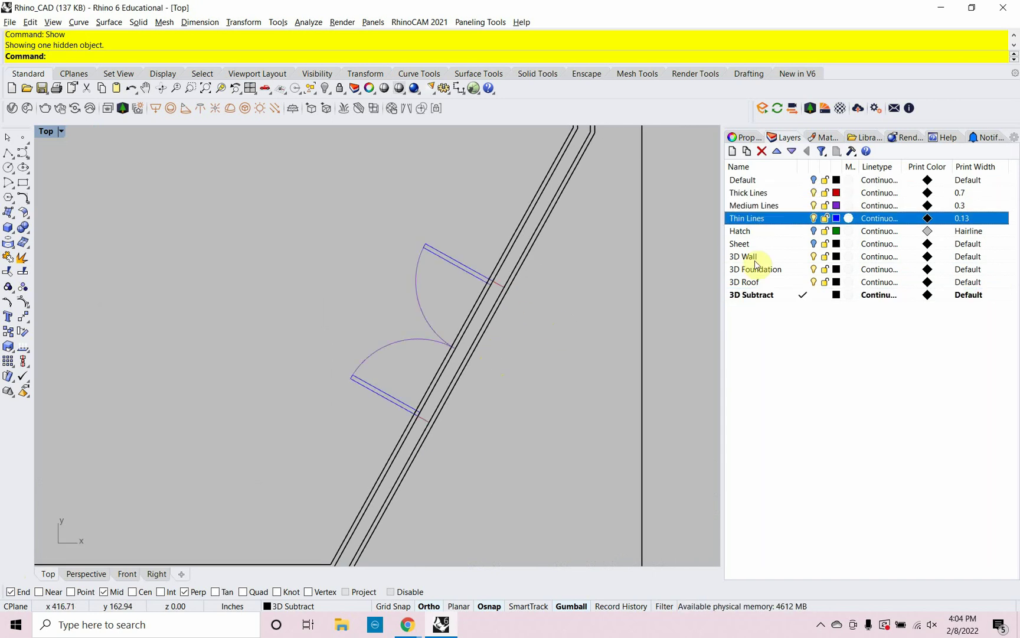
pyautogui.scroll(3, 519, 374)
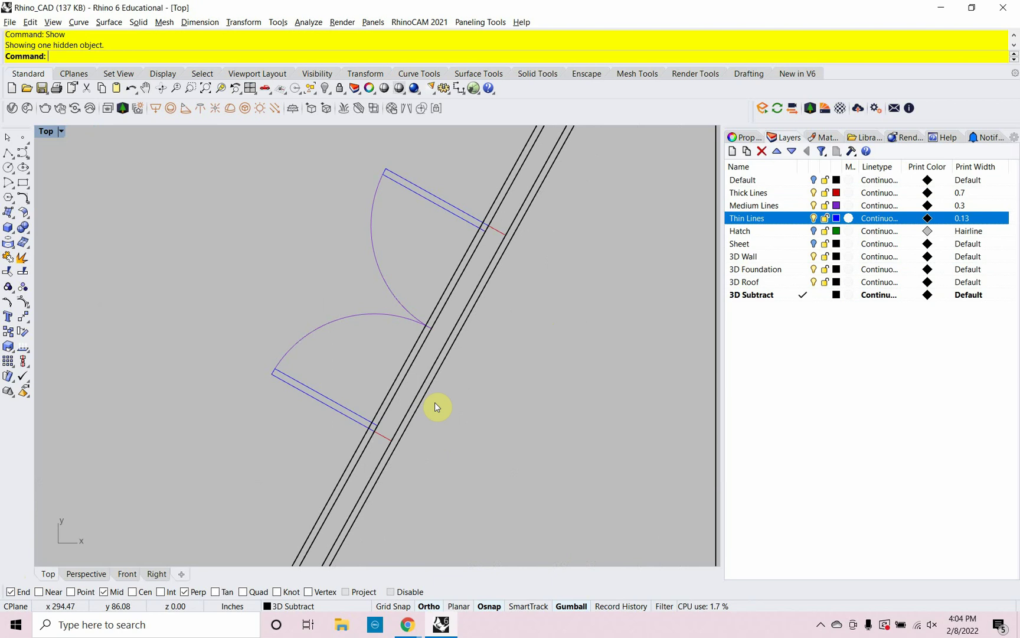
pyautogui.write('Po')
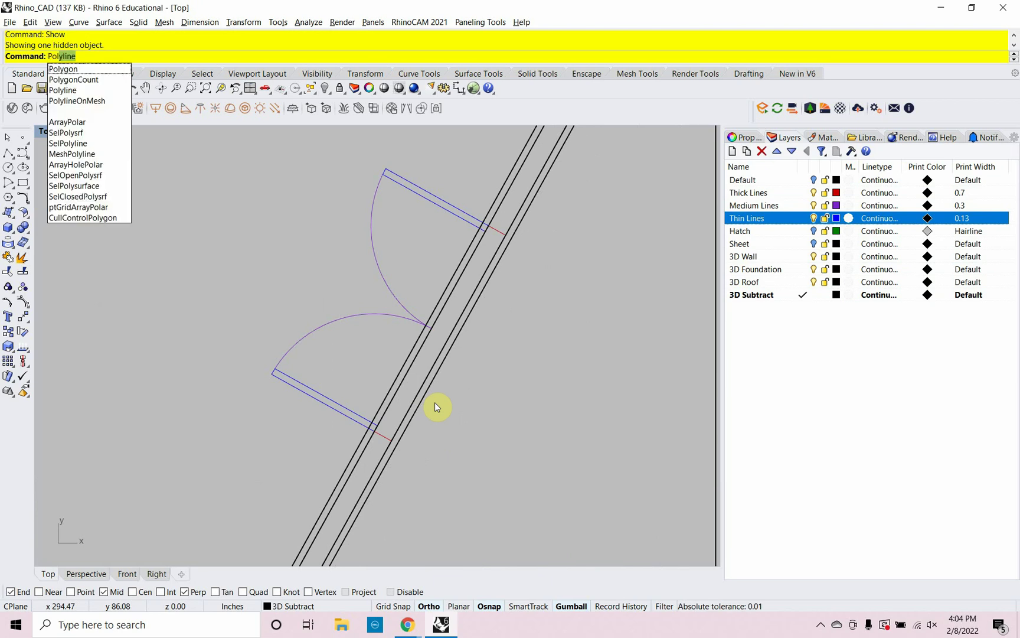
pyautogui.press('Return')
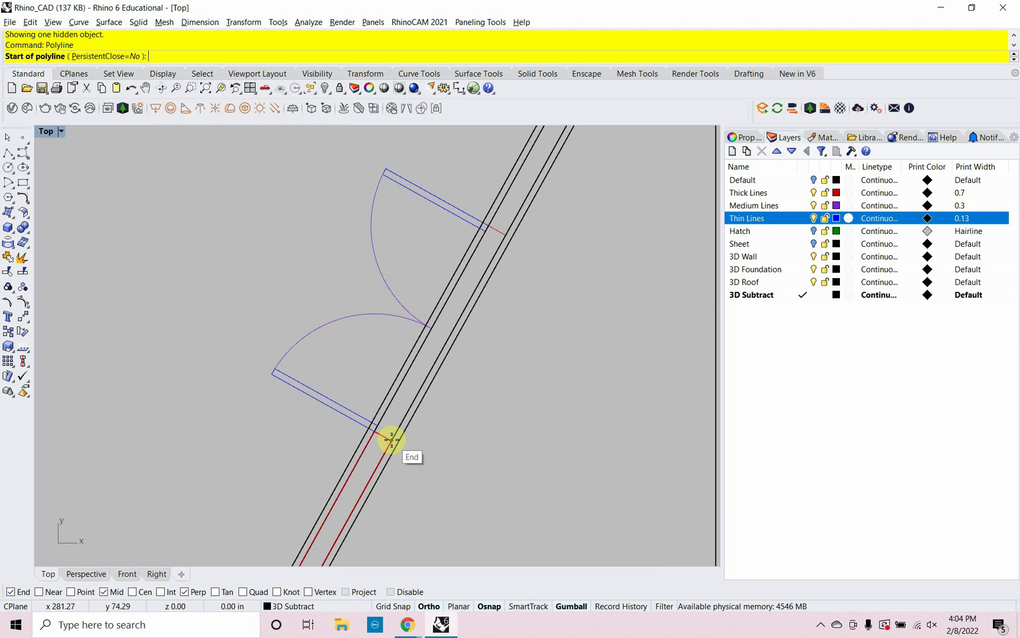
pyautogui.press('Escape')
# In the Perspective view, hide the wall, roof and foundation solids so the floor plan linework is exposed.
pyautogui.click(86, 574)
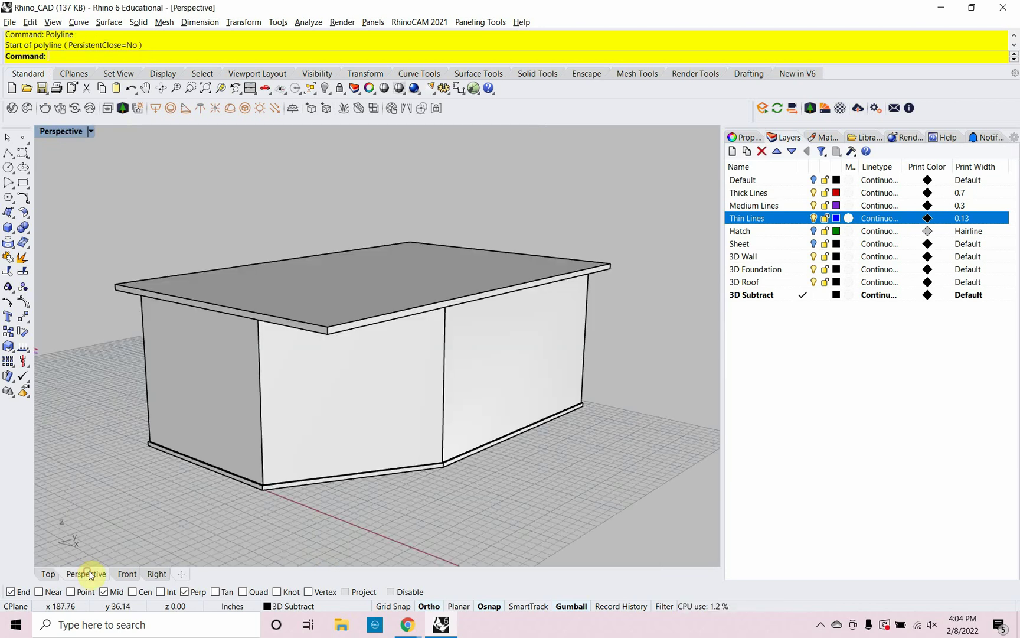
pyautogui.moveTo(246, 499); pyautogui.dragTo(271, 489, button='right')
pyautogui.click(308, 462)
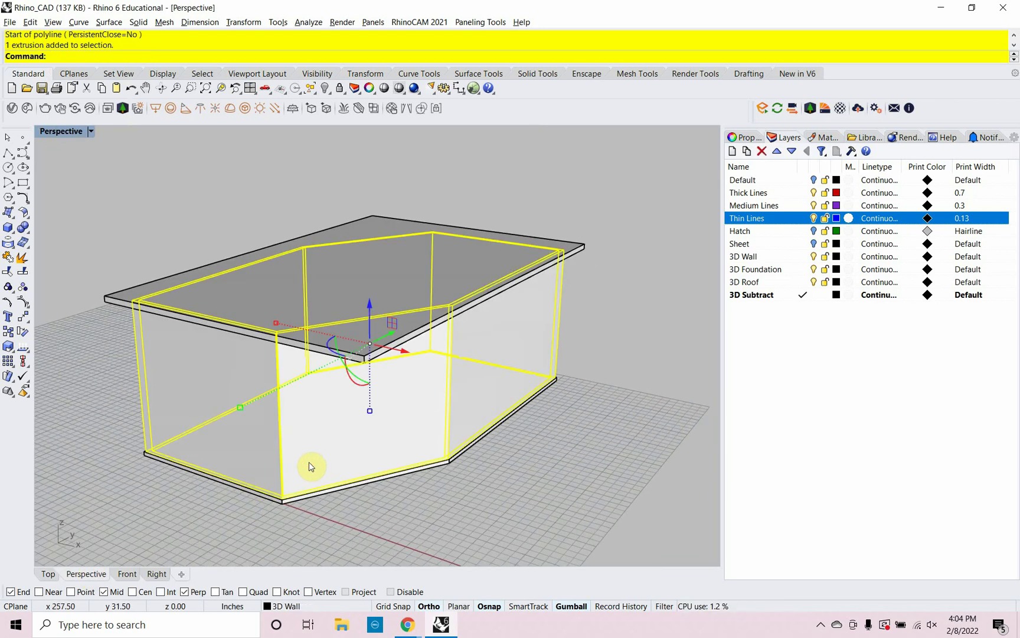
pyautogui.keyDown('shift'); pyautogui.click(399, 261); pyautogui.keyUp('shift')
pyautogui.keyDown('shift'); pyautogui.click(465, 452); pyautogui.keyUp('shift')
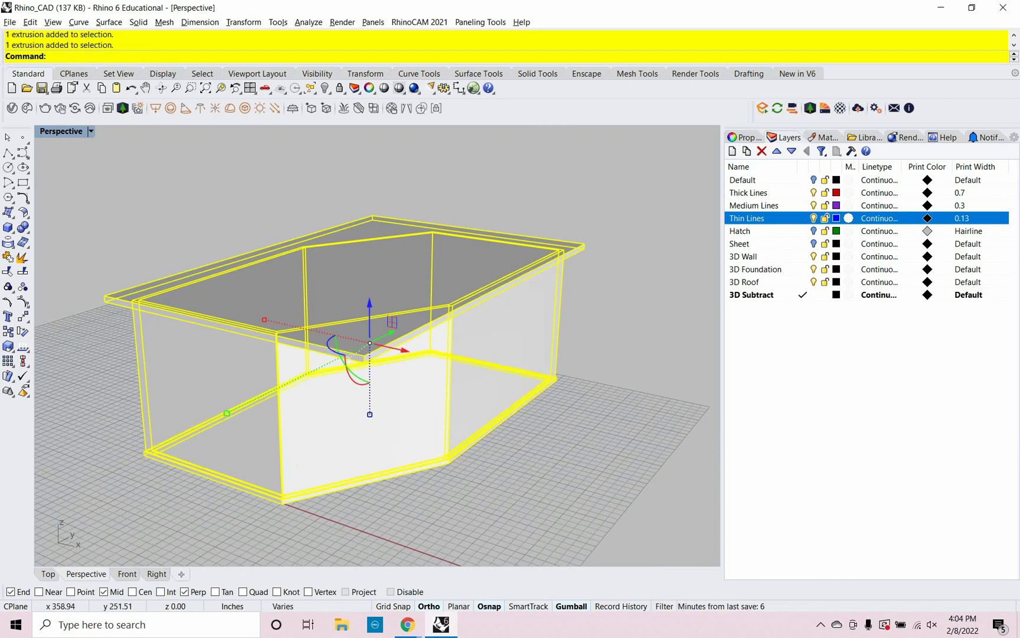
pyautogui.press('Return')
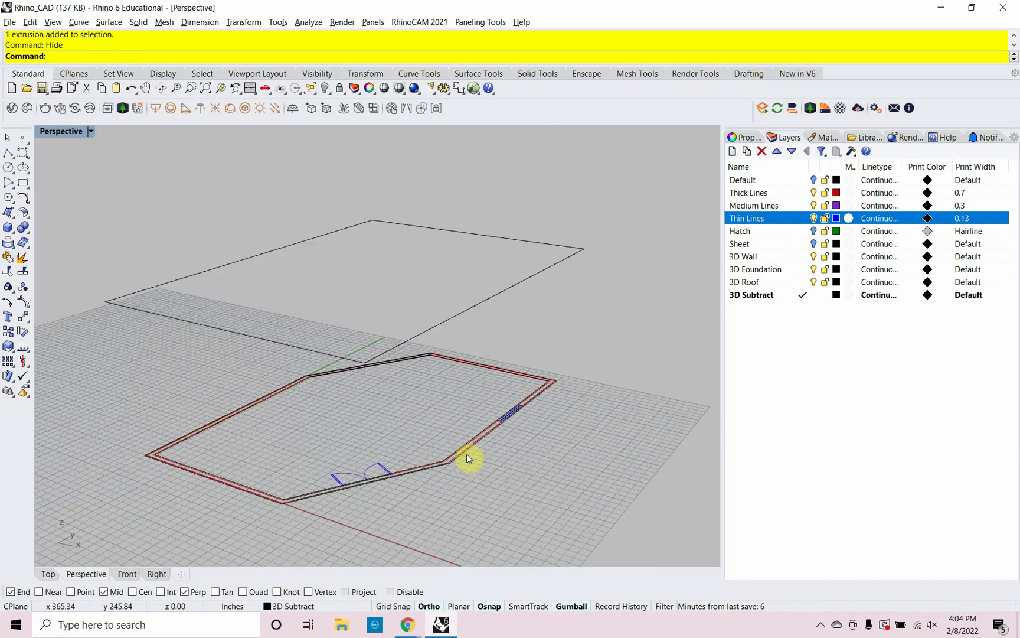
# Hide the raised roof outline curve floating above the floor plan.
pyautogui.moveTo(467, 454)
pyautogui.mouseDown(button='right')
pyautogui.moveTo(464, 481)
pyautogui.moveTo(471, 460)
pyautogui.mouseUp(button='right')
pyautogui.click(449, 394)
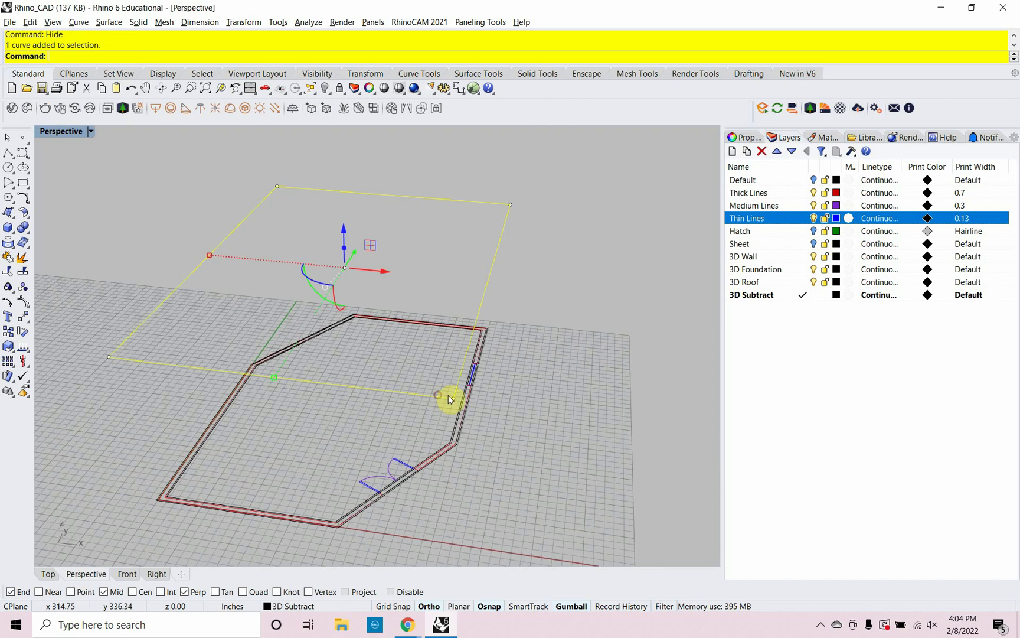
pyautogui.press('Return')
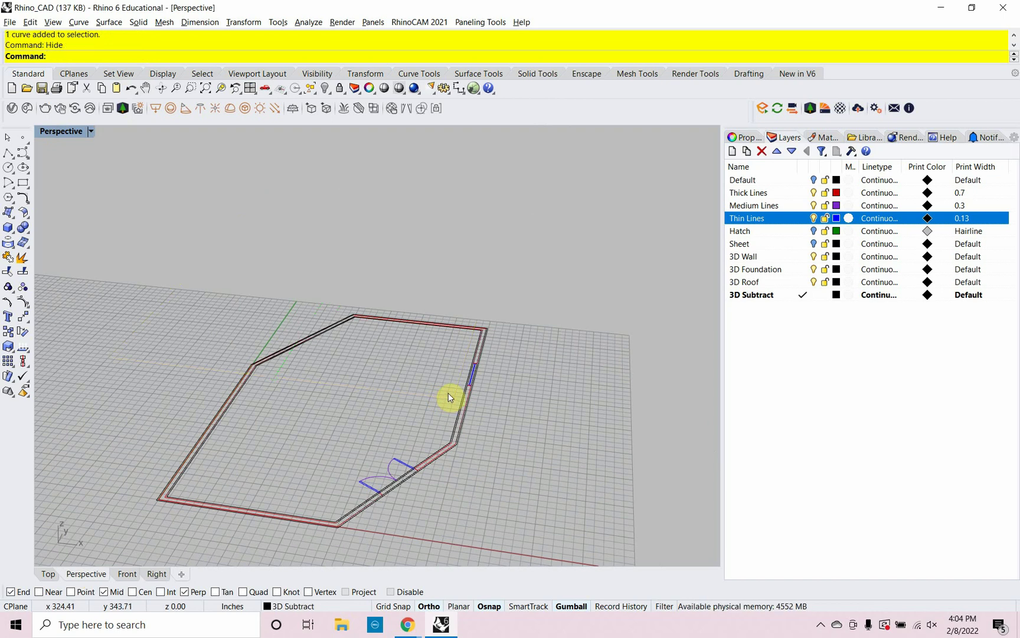
# Draw a short line from the outer end of the double door's near jamb to the outermost foundation outline.
pyautogui.moveTo(421, 412); pyautogui.dragTo(393, 469, button='right')
pyautogui.scroll(5, 392, 469)
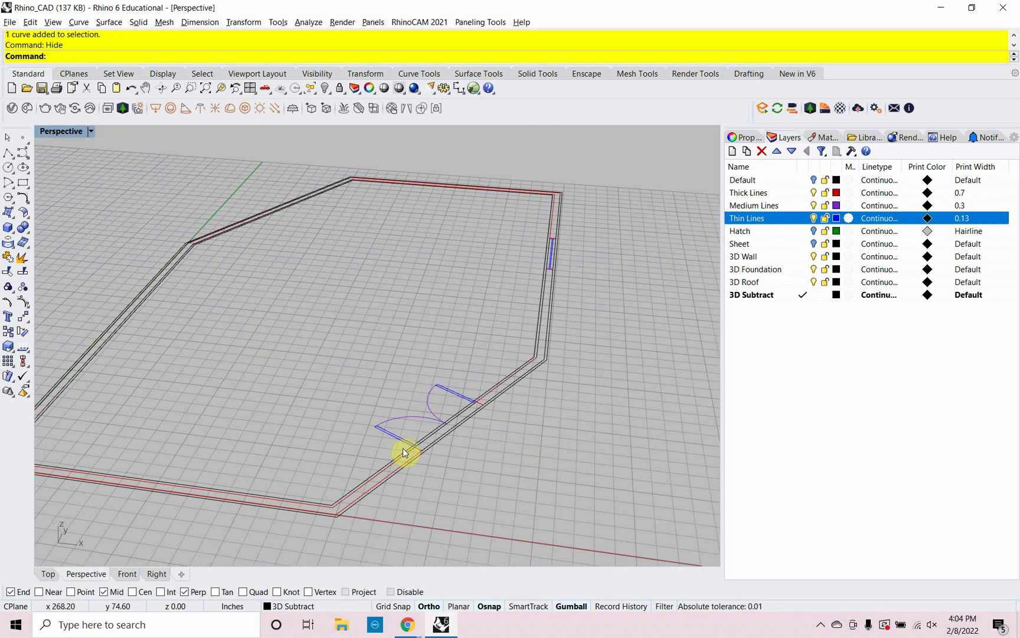
pyautogui.scroll(6, 426, 441)
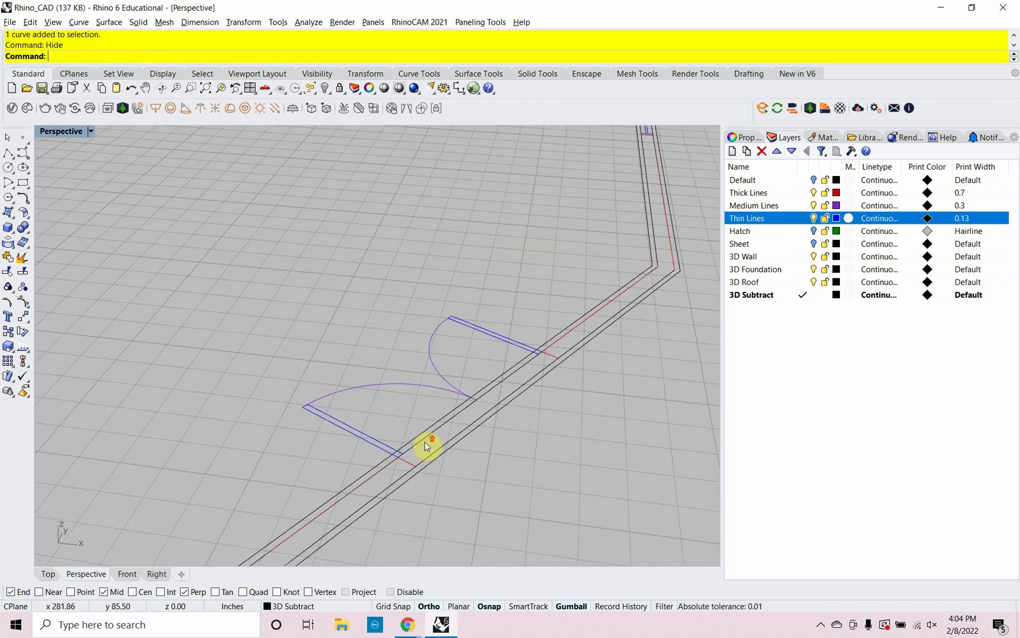
pyautogui.keyDown('shift'); pyautogui.moveTo(437, 447); pyautogui.dragTo(408, 437, button='right'); pyautogui.keyUp('shift')
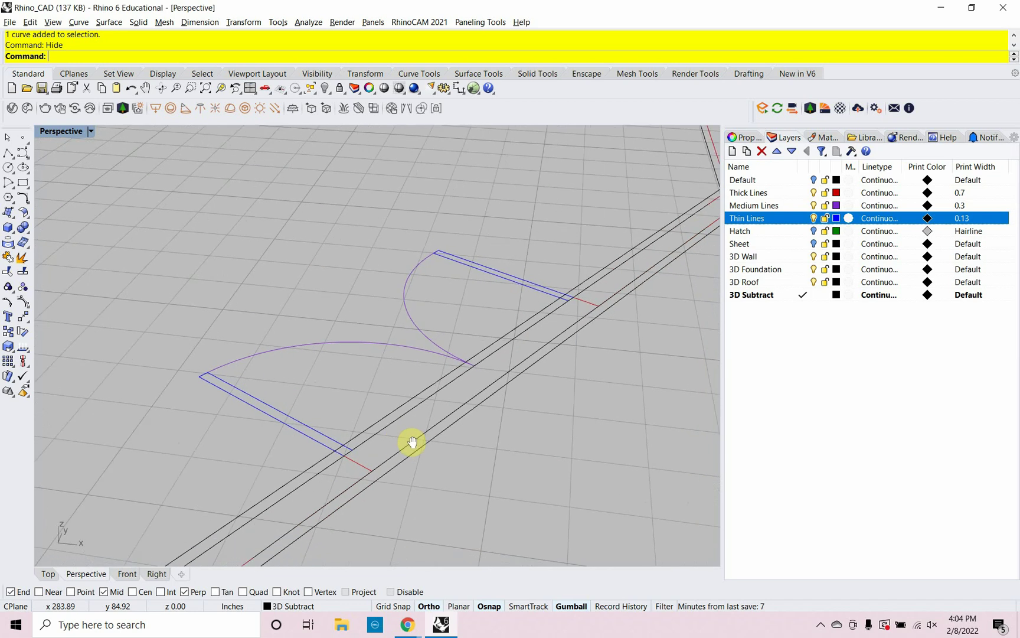
pyautogui.click(184, 593)
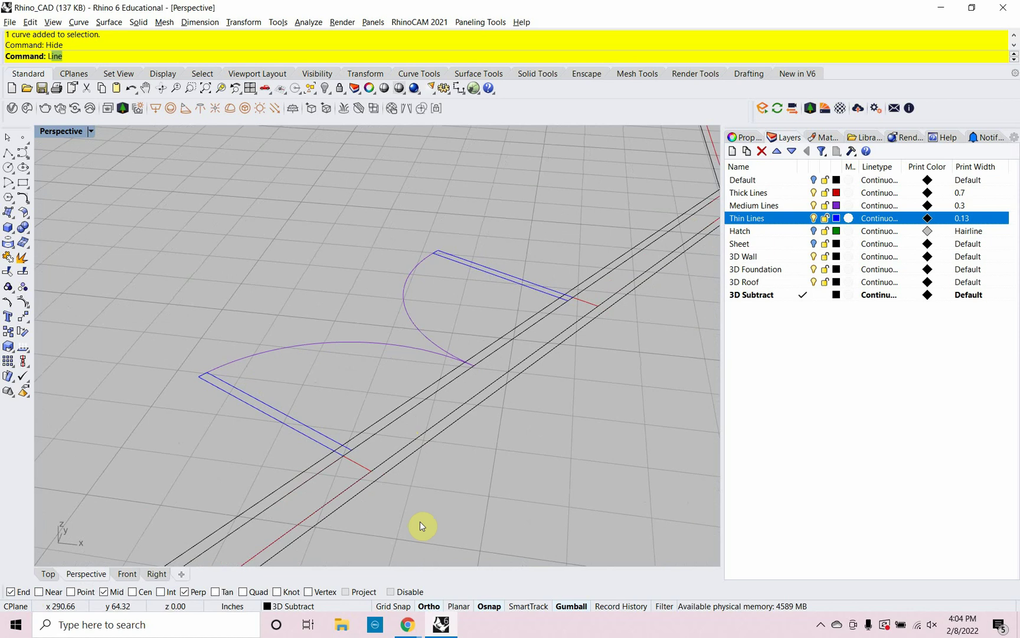
pyautogui.press('Return')
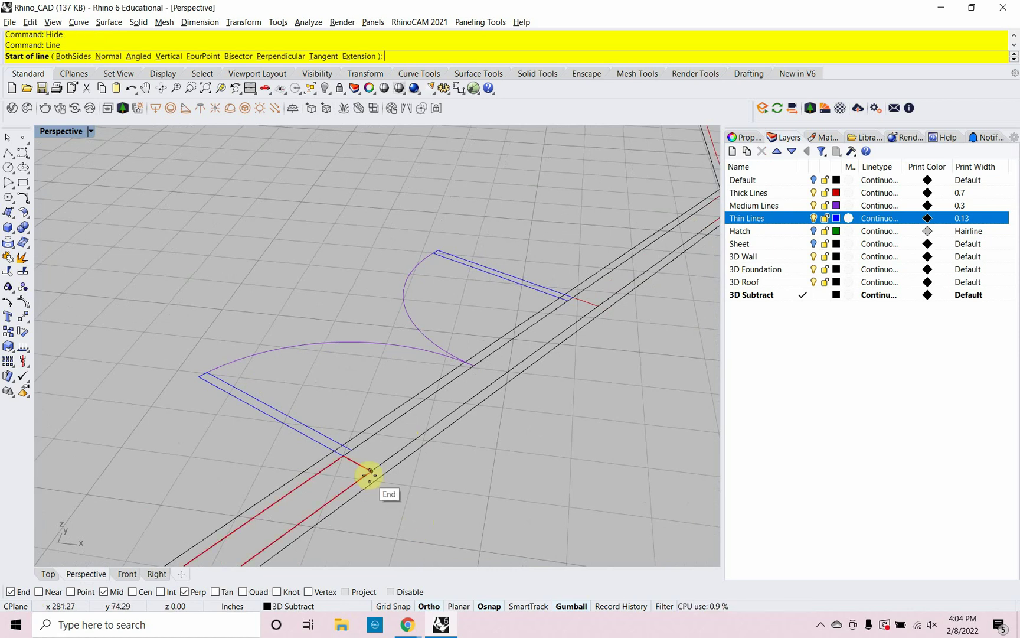
pyautogui.click(370, 471)
pyautogui.click(384, 479)
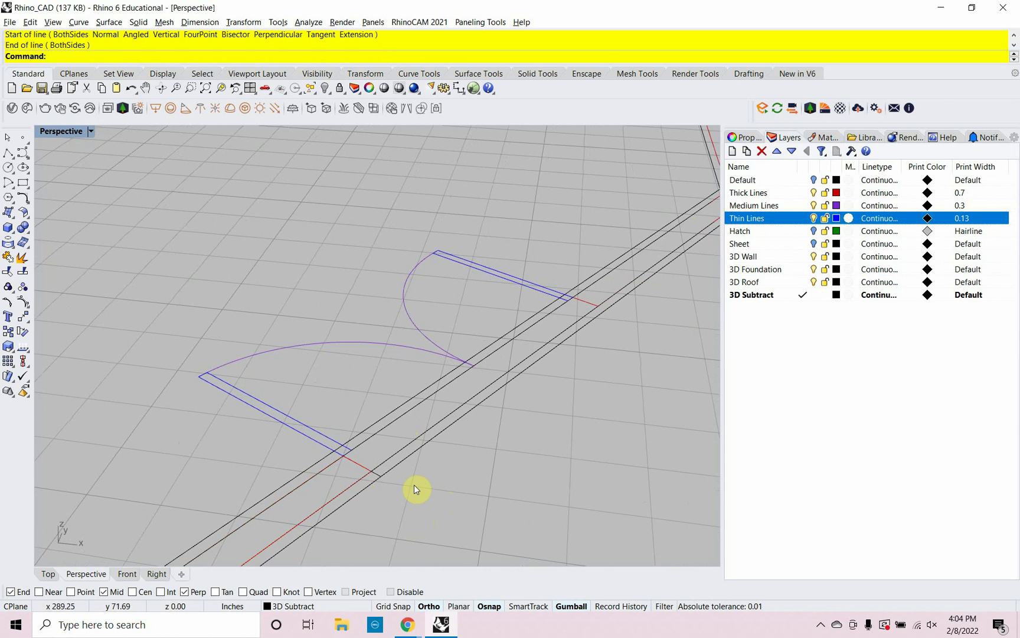
# Draw a closed four-sided polyline across the double door opening, from the outermost to the innermost outline between both jambs.
pyautogui.write('Poli')
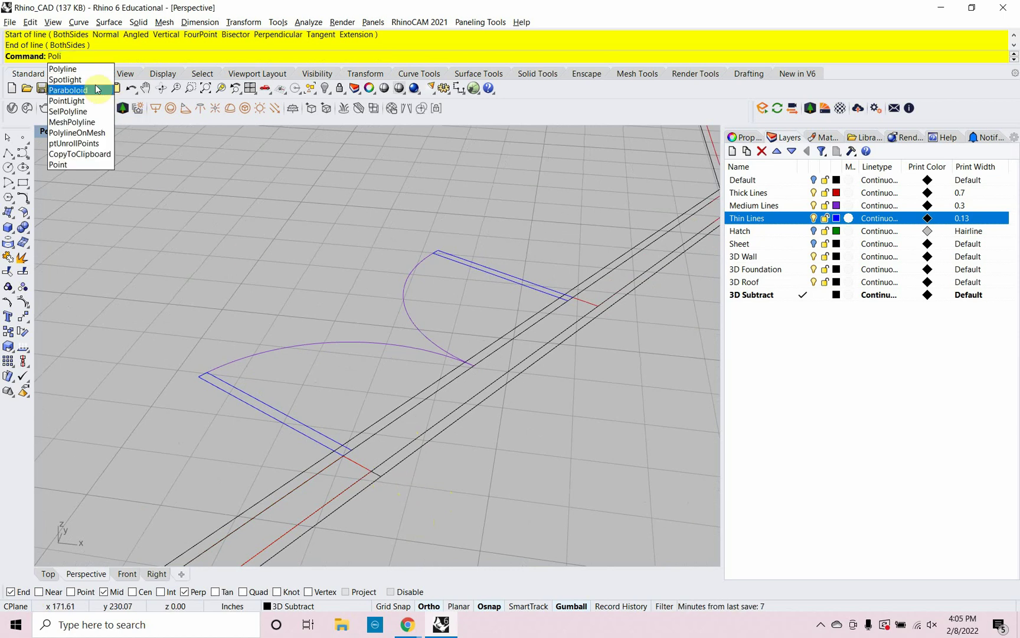
pyautogui.click(83, 69)
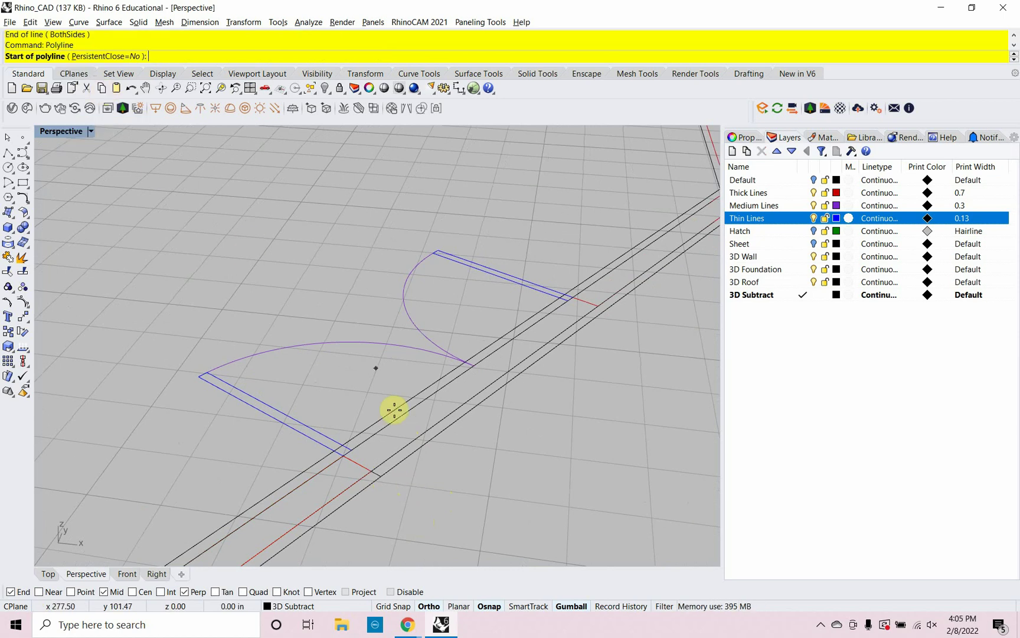
pyautogui.click(381, 476)
pyautogui.click(332, 450)
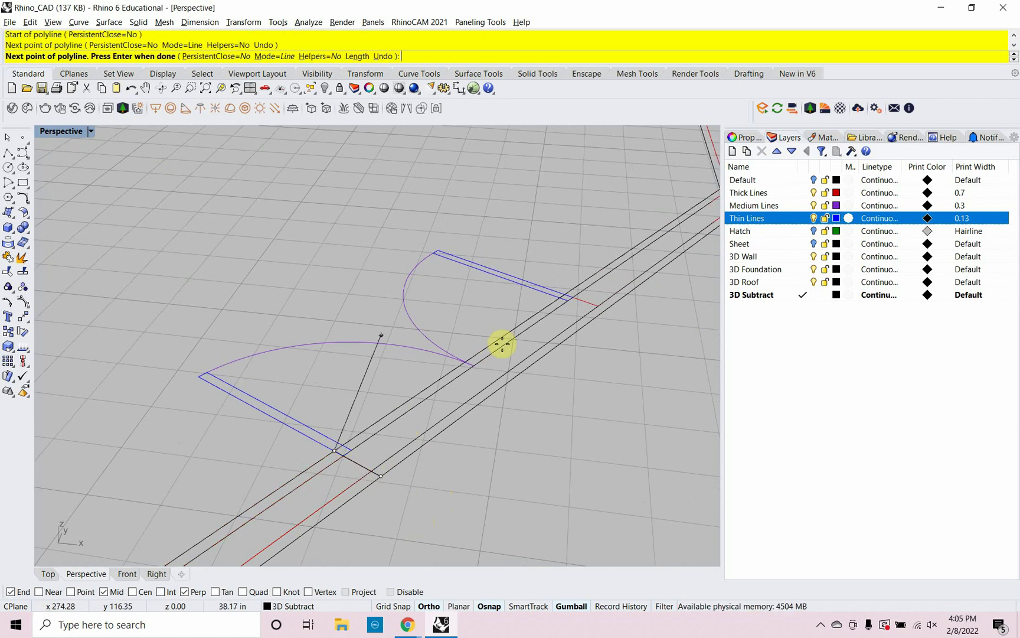
pyautogui.click(563, 293)
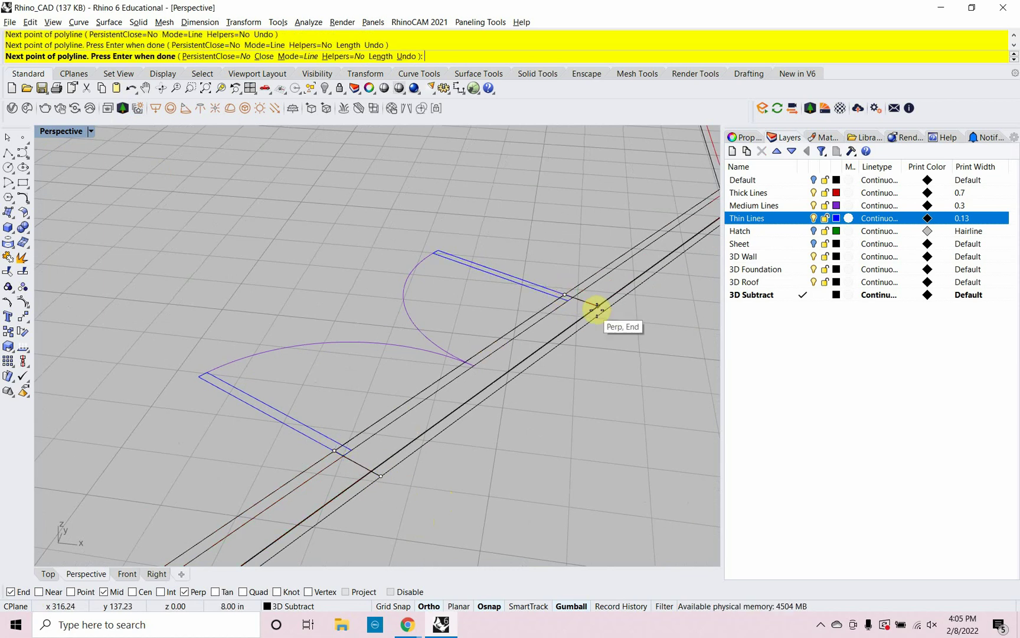
pyautogui.click(607, 310)
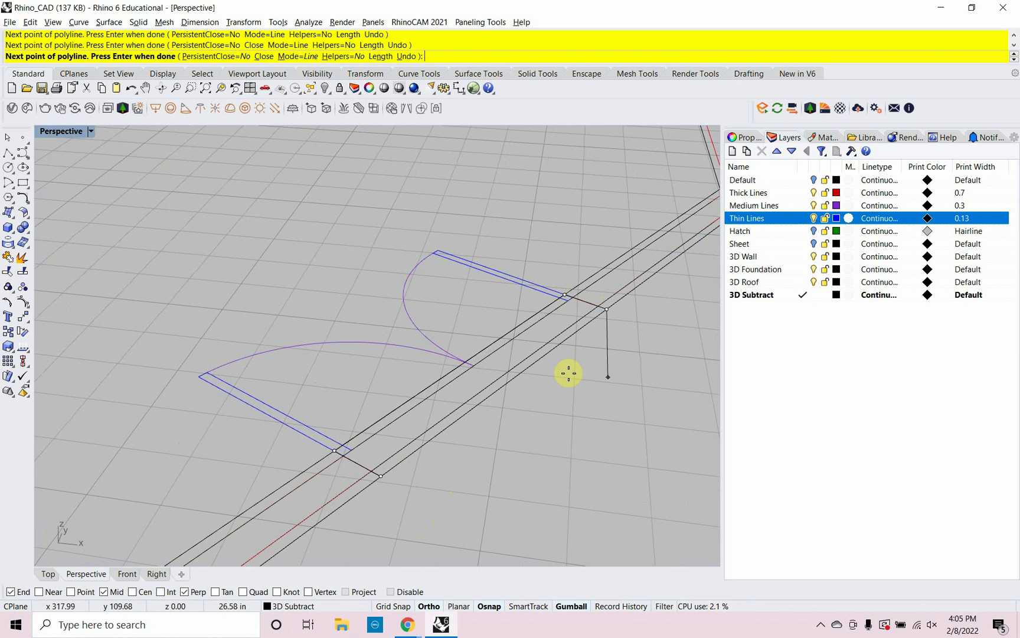
pyautogui.write('c')
pyautogui.press('Return')
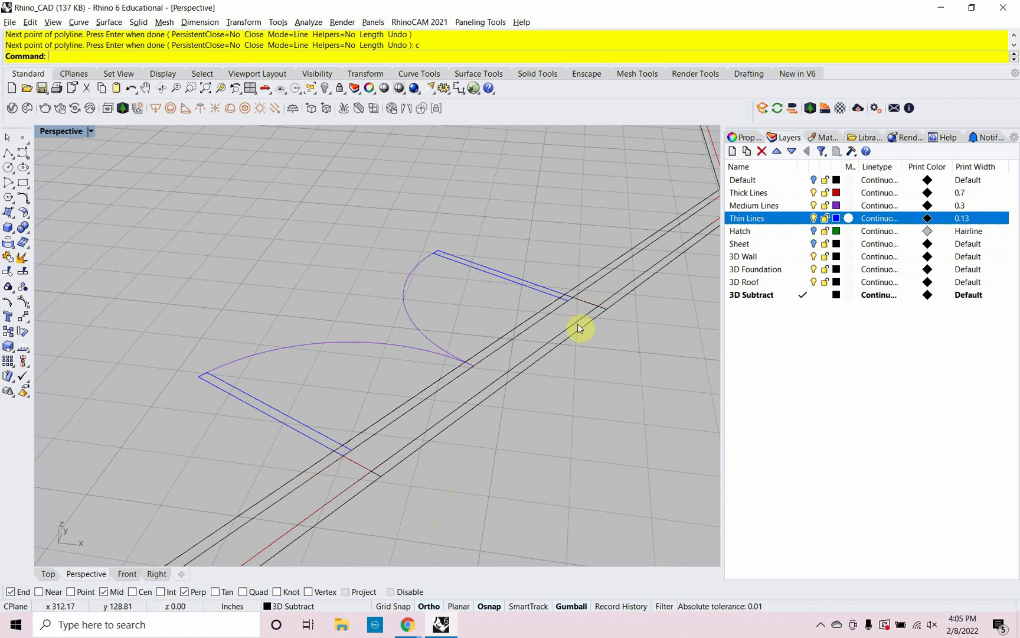
# Extrude the closed door-opening outline 7' upward as a solid.
pyautogui.click(582, 305)
pyautogui.click(619, 349)
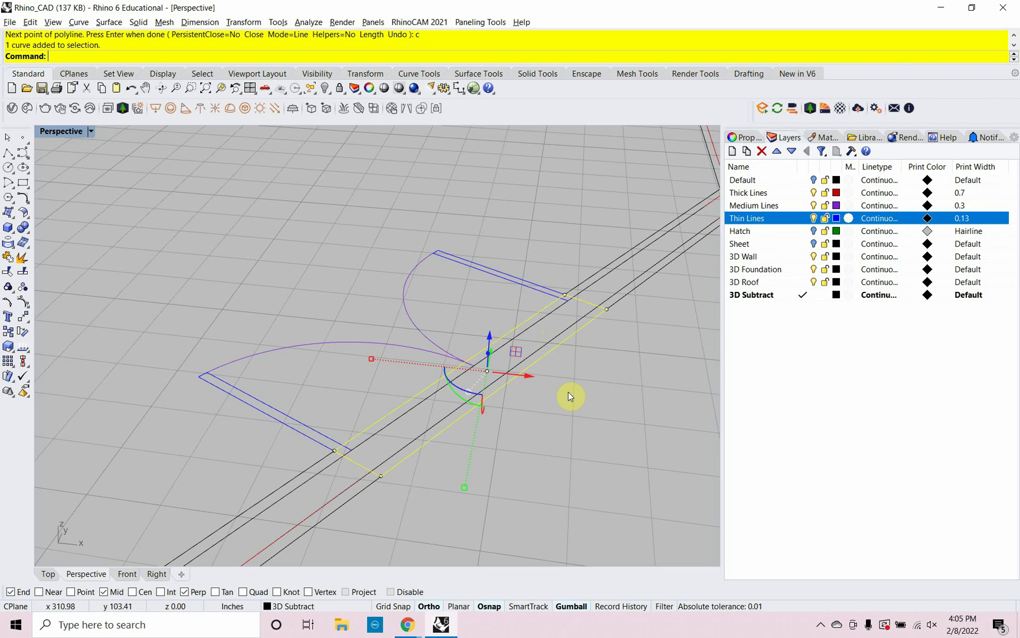
pyautogui.press('Up')
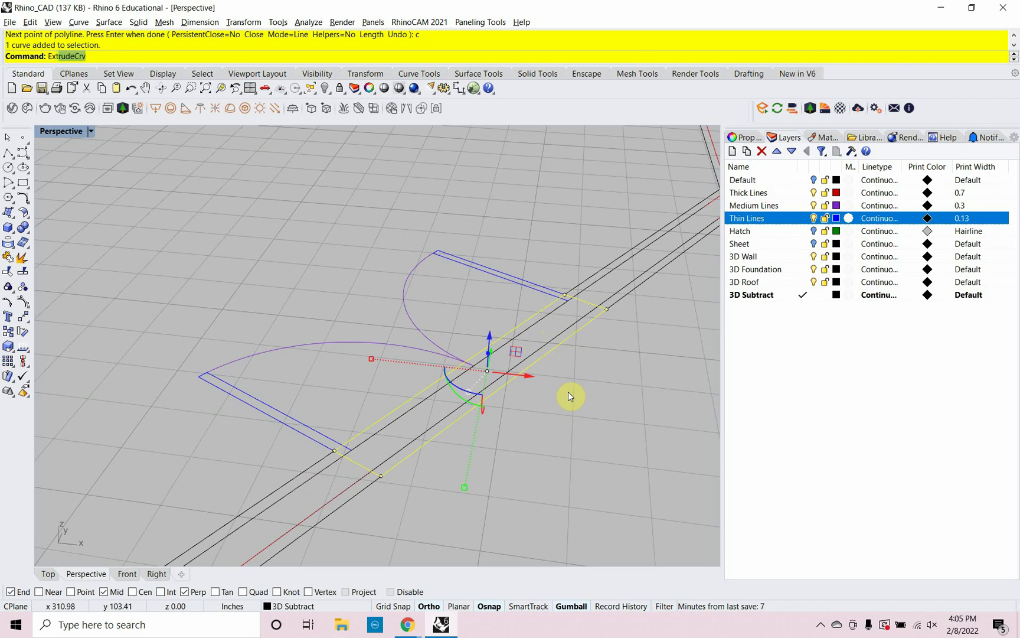
pyautogui.press('Return')
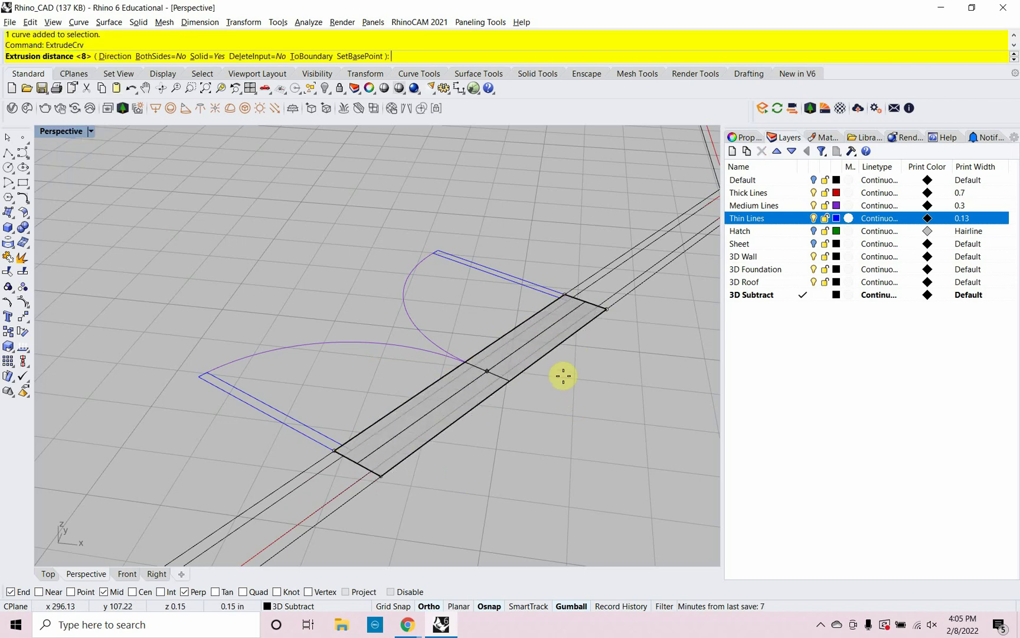
pyautogui.write("7'")
pyautogui.press('Return')
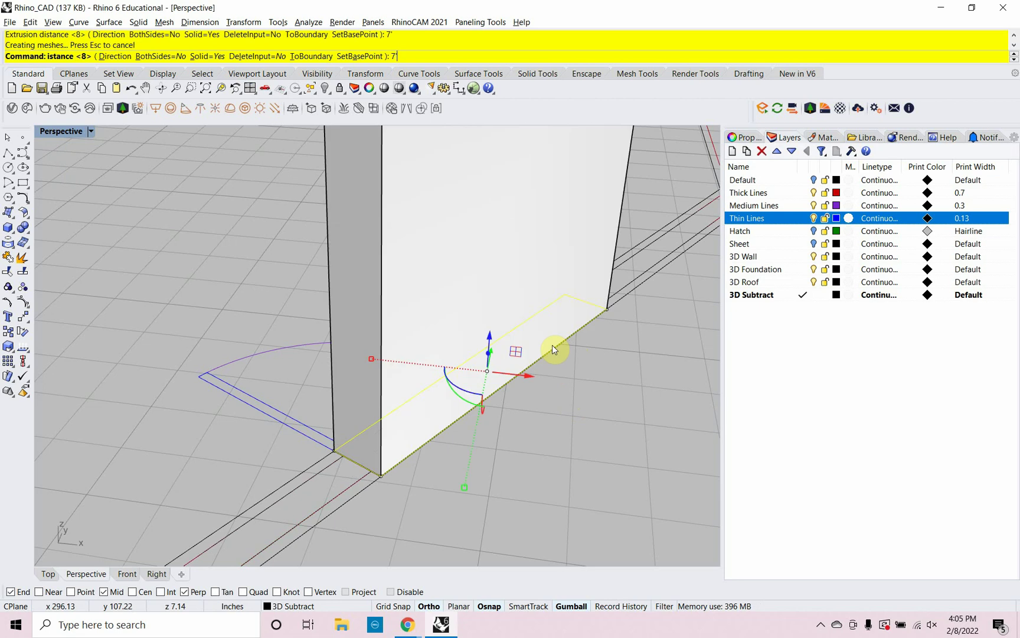
# Show all hidden objects, including the walls, foundation, roof and roof outline curve.
pyautogui.scroll(-5, 448, 433)
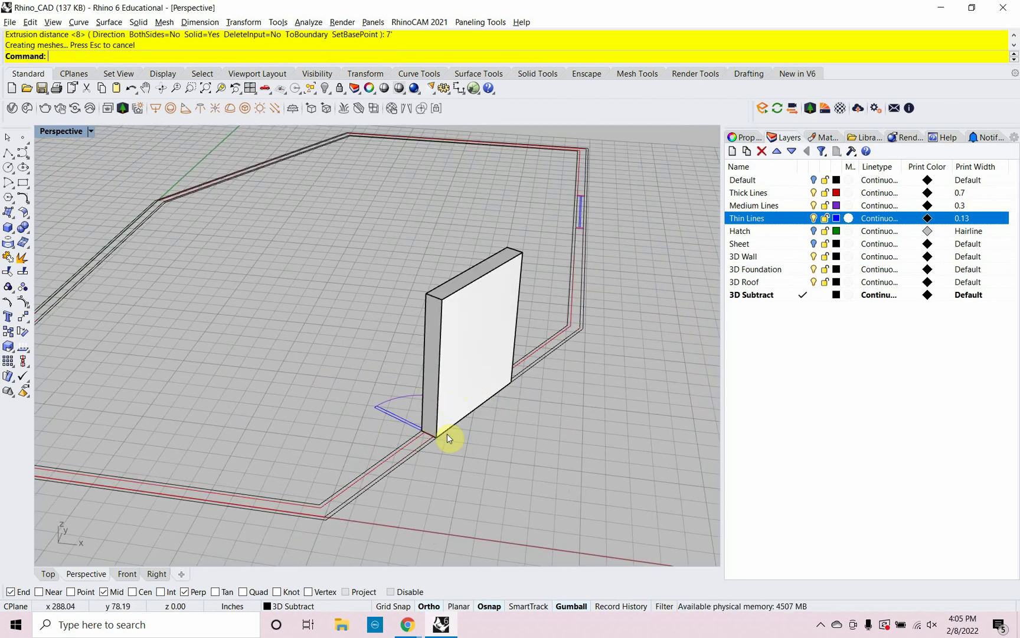
pyautogui.scroll(-8, 447, 434)
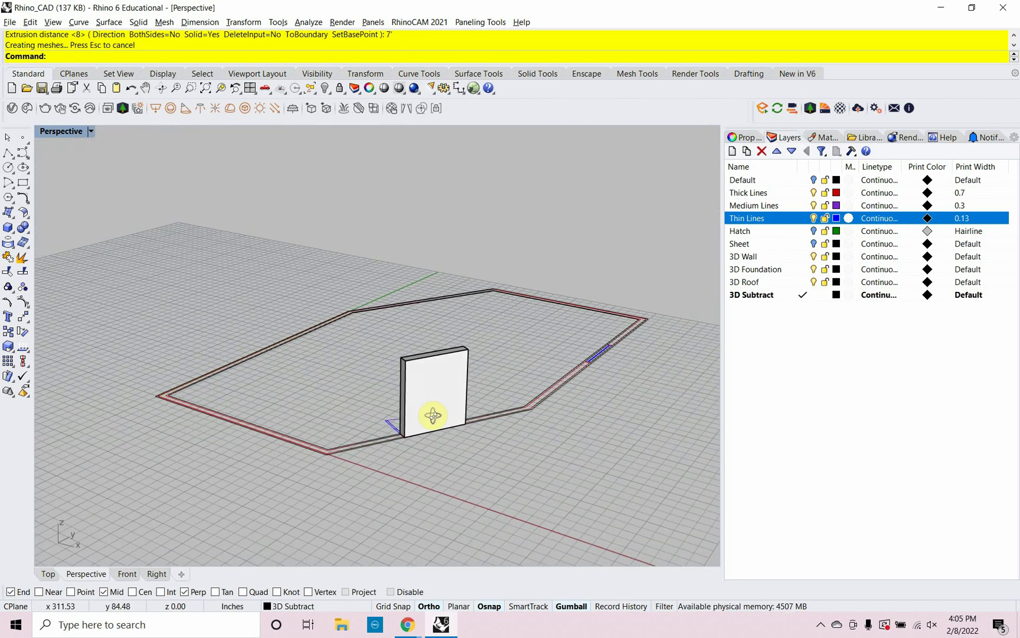
pyautogui.moveTo(458, 420); pyautogui.dragTo(458, 425, button='right')
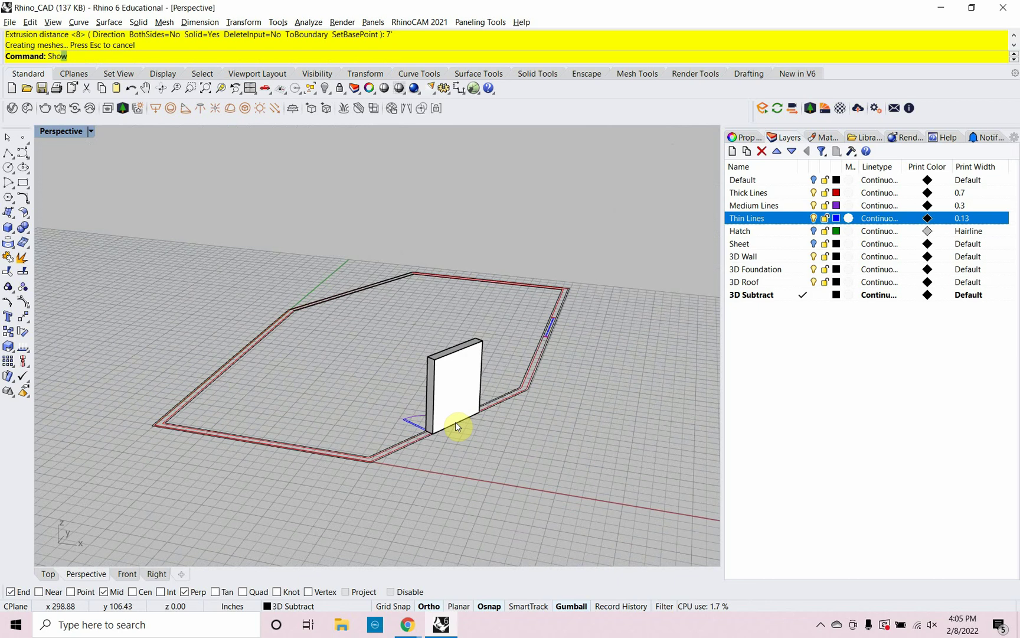
pyautogui.press('Return')
pyautogui.scroll(3, 455, 422)
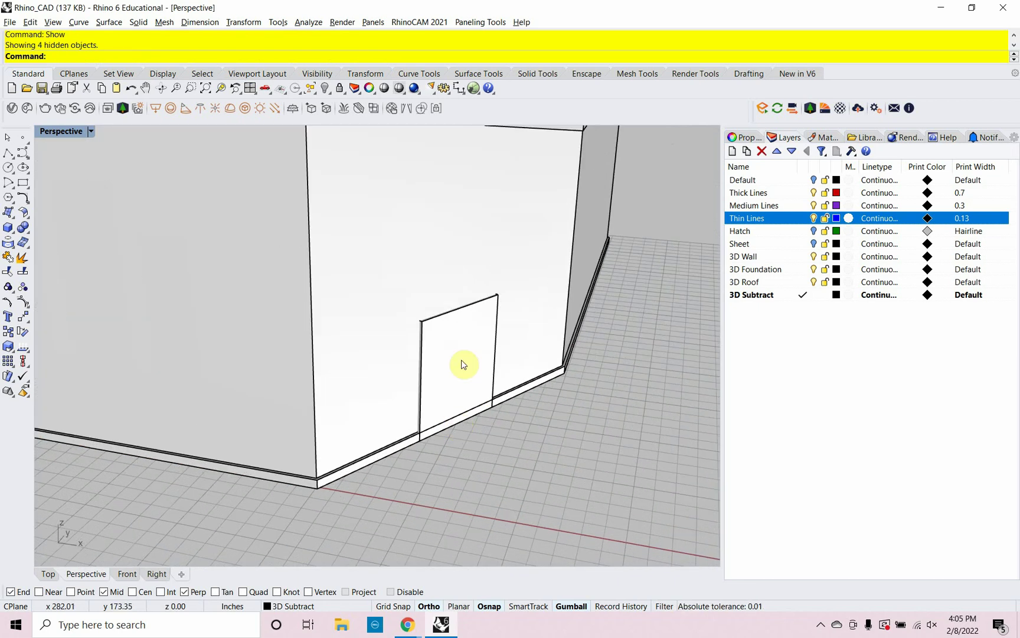
# Subtract the door-opening solid from the 3D walls with BooleanDifference, deleting the input solid.
pyautogui.write('boo')
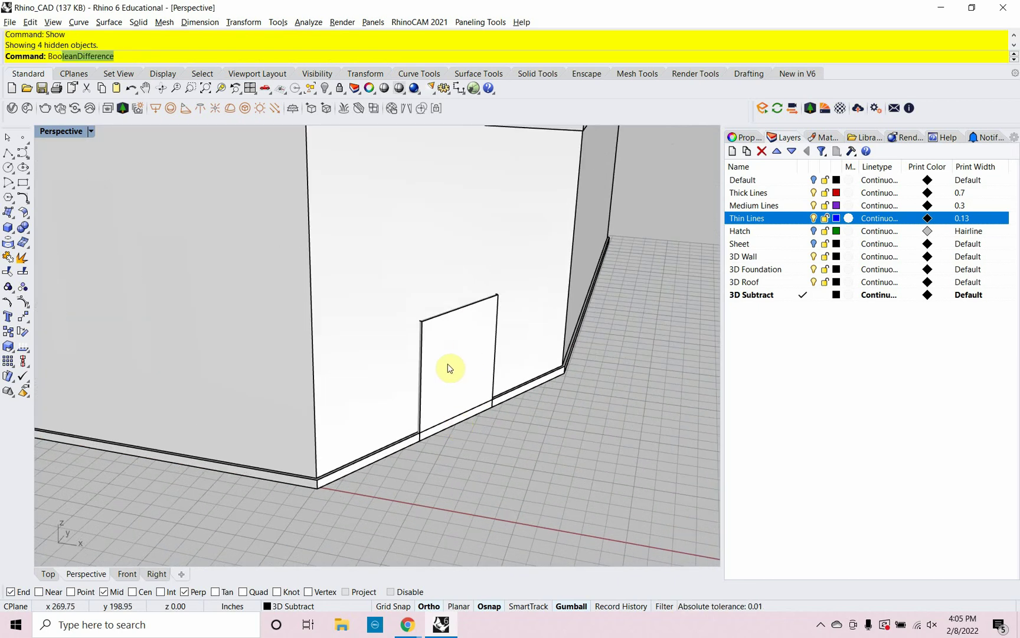
pyautogui.press('Return')
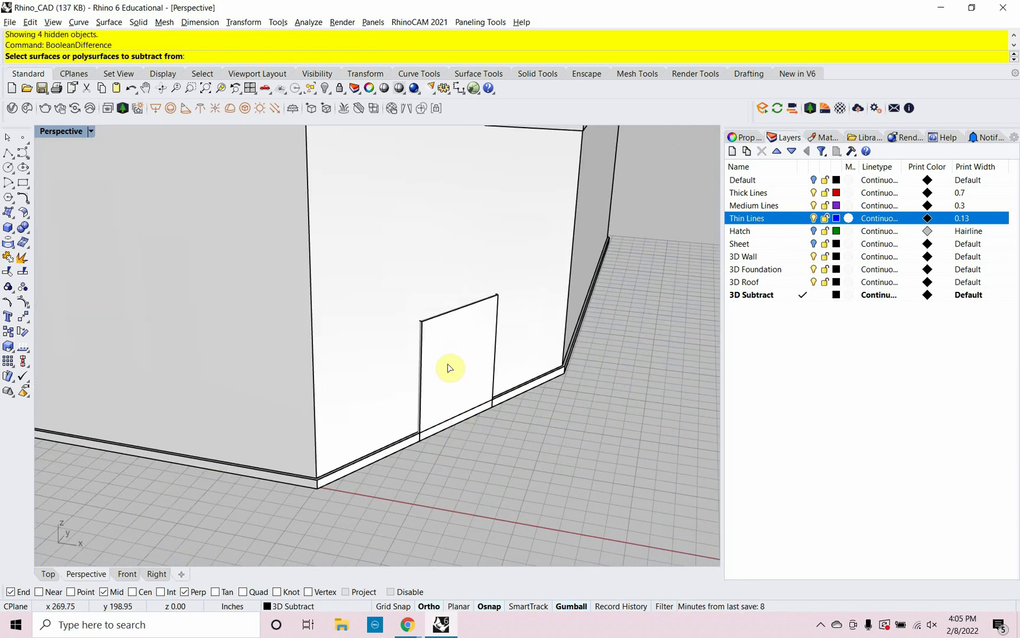
pyautogui.click(390, 313)
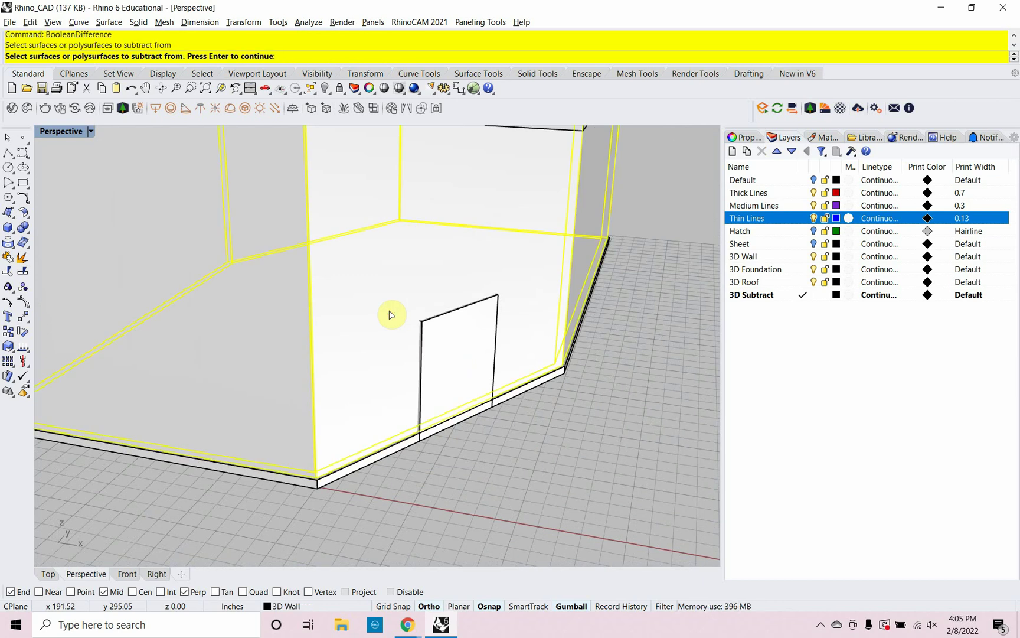
pyautogui.press('Return')
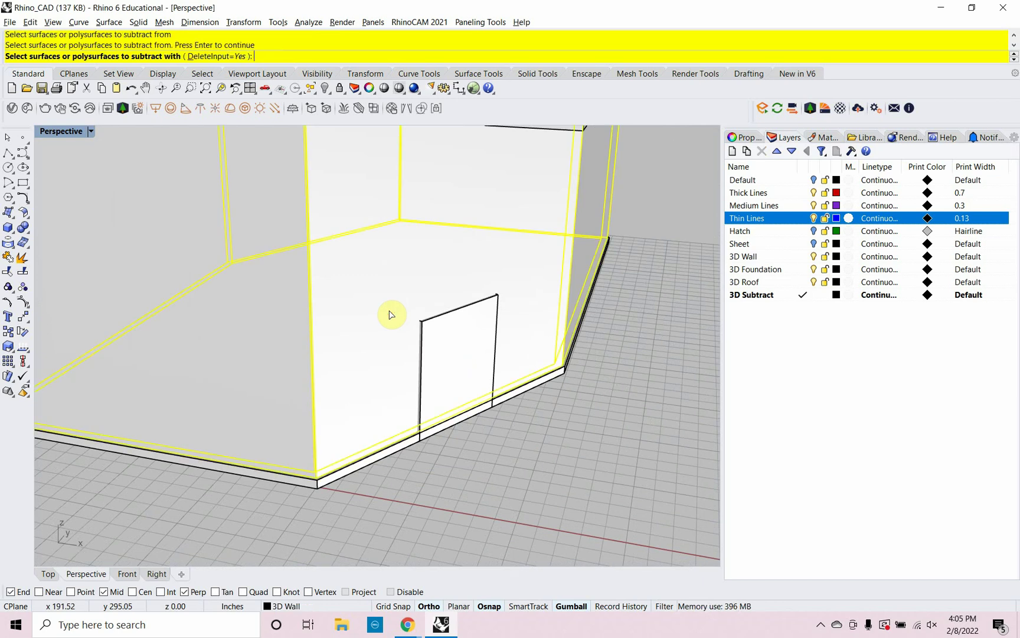
pyautogui.click(454, 356)
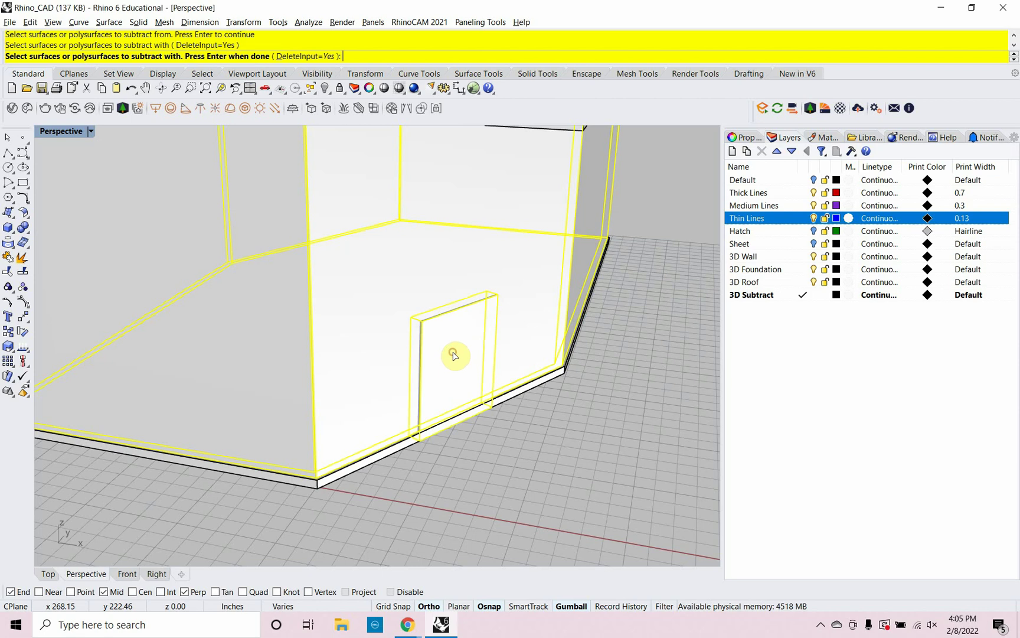
pyautogui.press('Return')
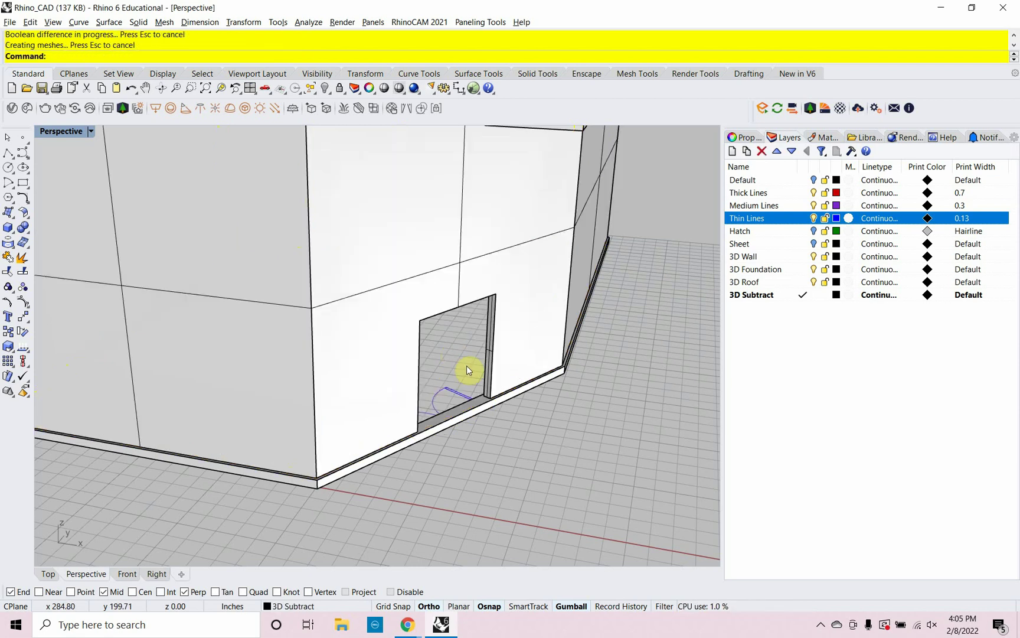
# Hide the foundation, wall and roof solids together so only the plan linework and the roof outline stay visible.
pyautogui.moveTo(467, 368); pyautogui.dragTo(422, 401, button='right')
pyautogui.scroll(-5, 406, 383)
pyautogui.scroll(3, 404, 390)
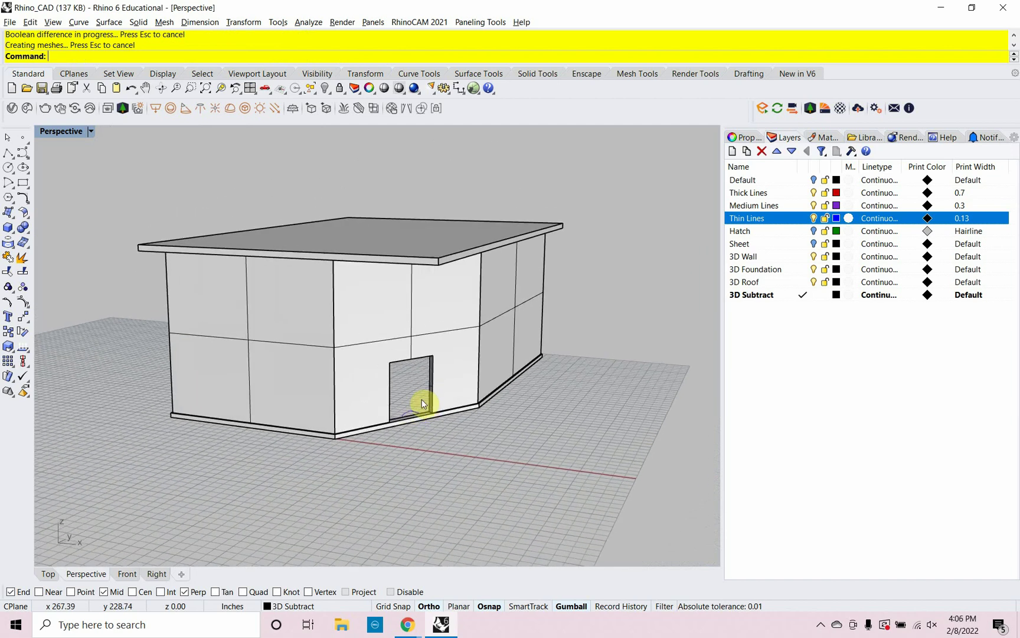
pyautogui.click(534, 362)
pyautogui.keyDown('shift'); pyautogui.click(540, 327); pyautogui.keyUp('shift')
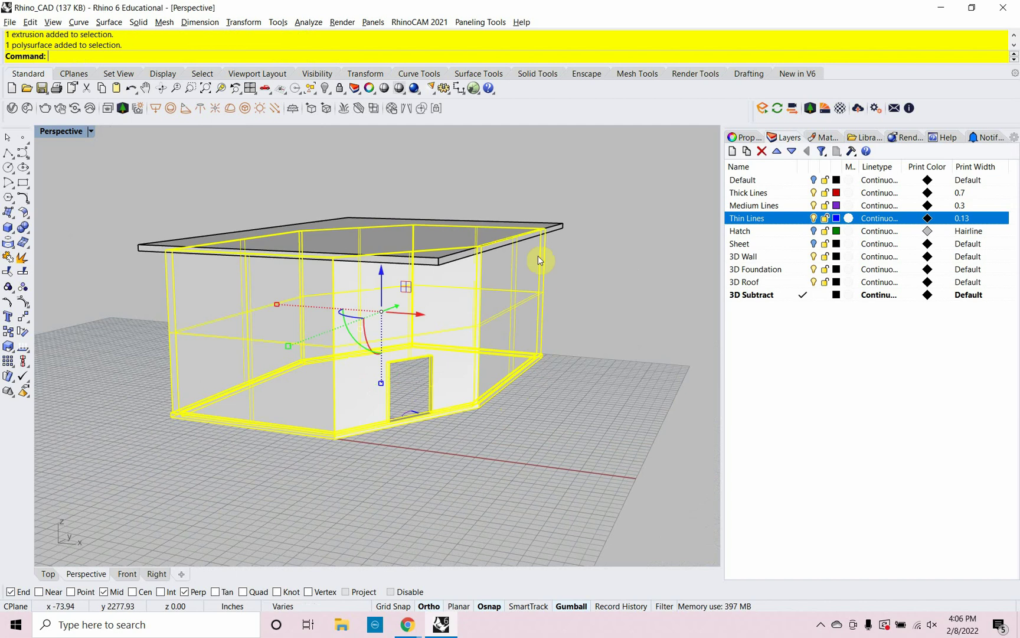
pyautogui.keyDown('shift'); pyautogui.click(557, 230); pyautogui.keyUp('shift')
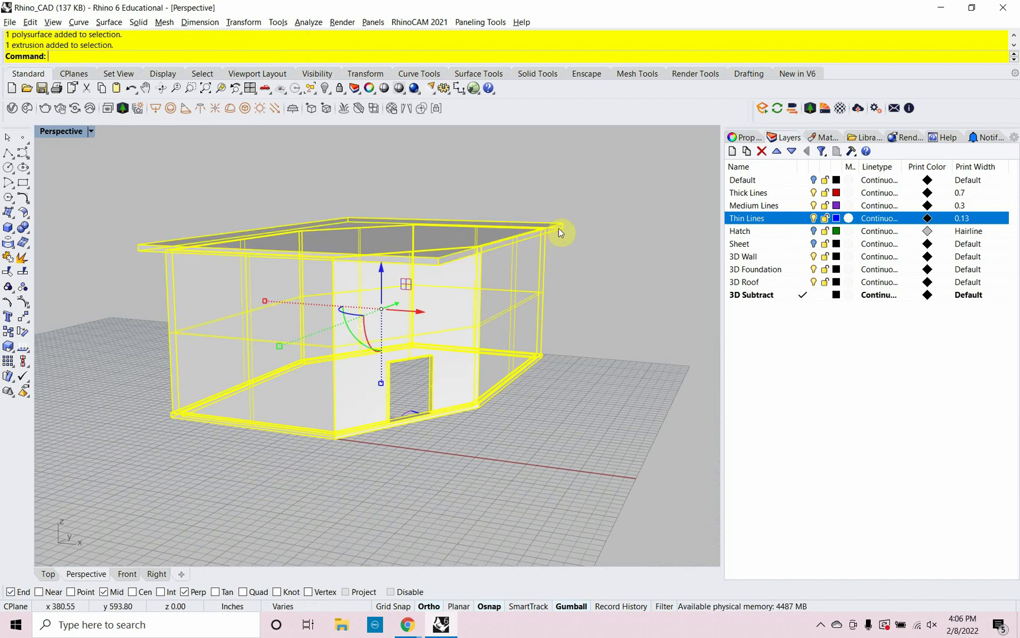
pyautogui.press('Return')
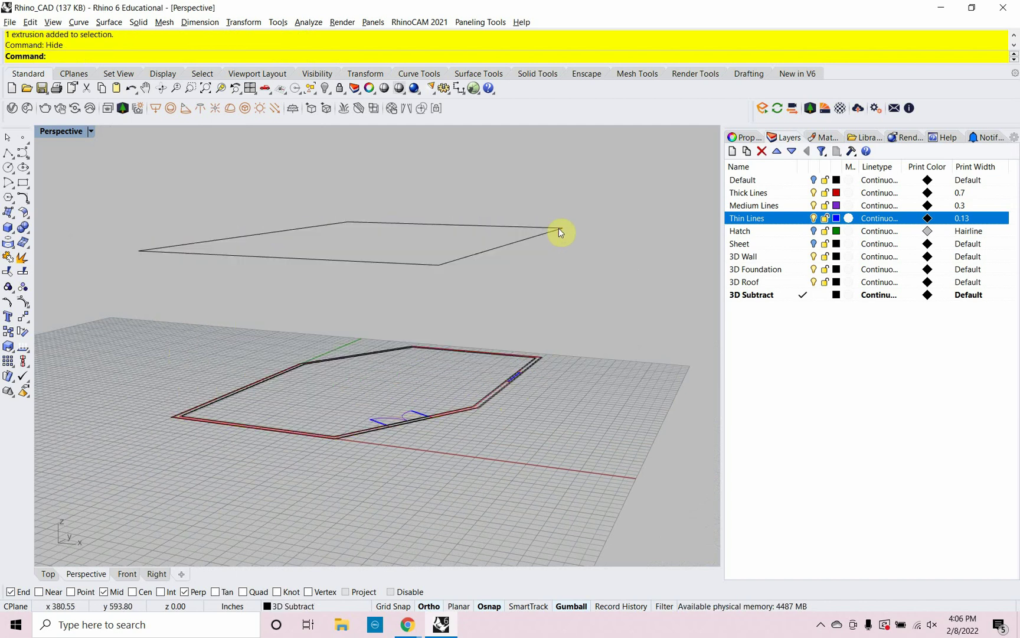
# Hide the raised roof outline curve above the plan.
pyautogui.click(508, 226)
pyautogui.write('Hi')
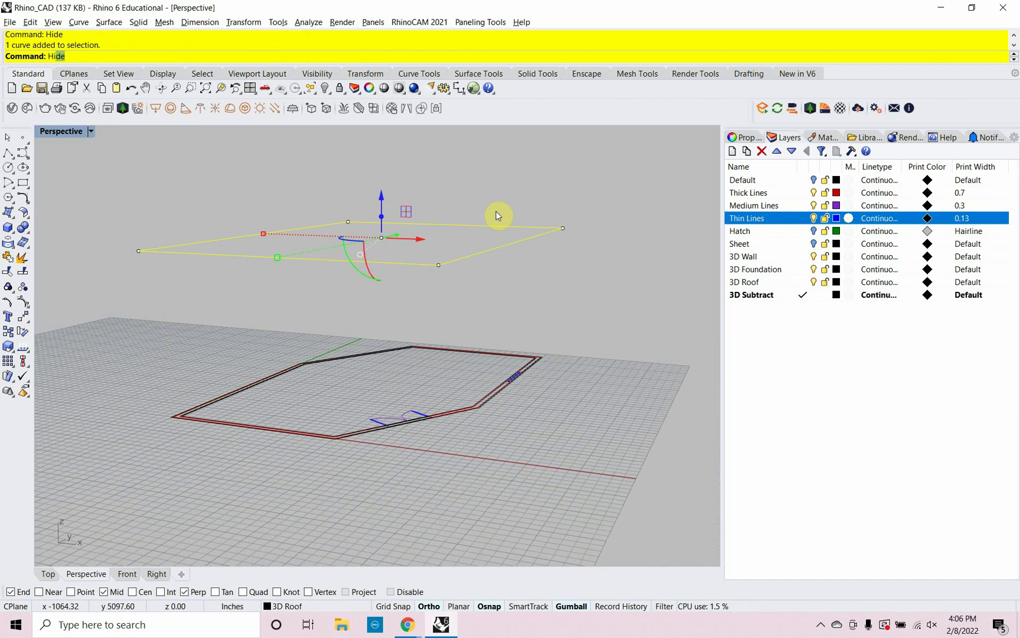
pyautogui.write('de')
pyautogui.press('Return')
pyautogui.moveTo(430, 340); pyautogui.dragTo(503, 383, button='right')
pyautogui.scroll(6, 528, 319)
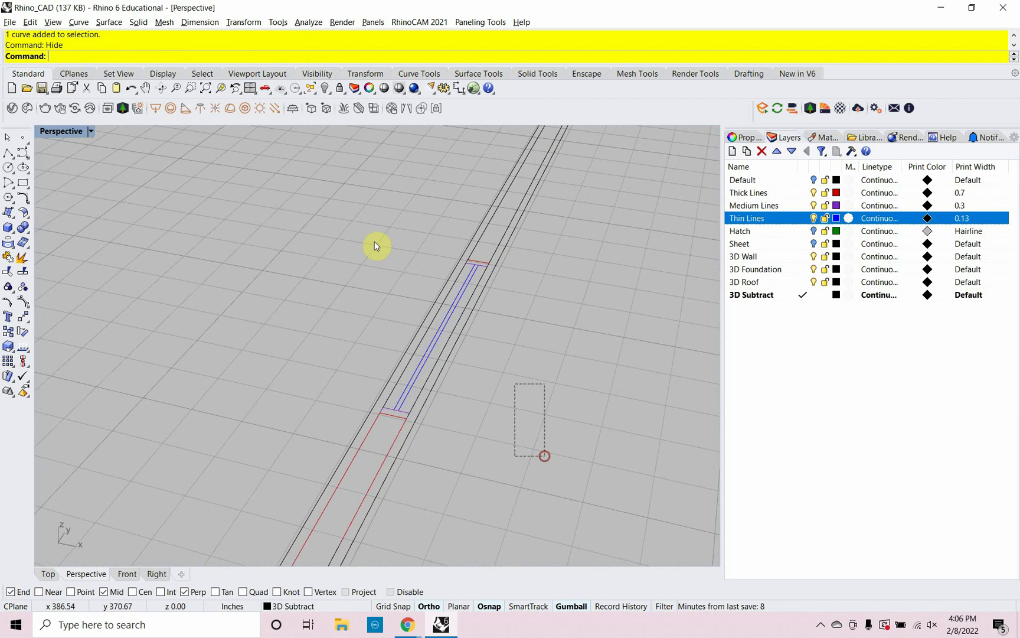
pyautogui.moveTo(374, 243); pyautogui.dragTo(319, 193)
pyautogui.write('ZS')
pyautogui.press('Return')
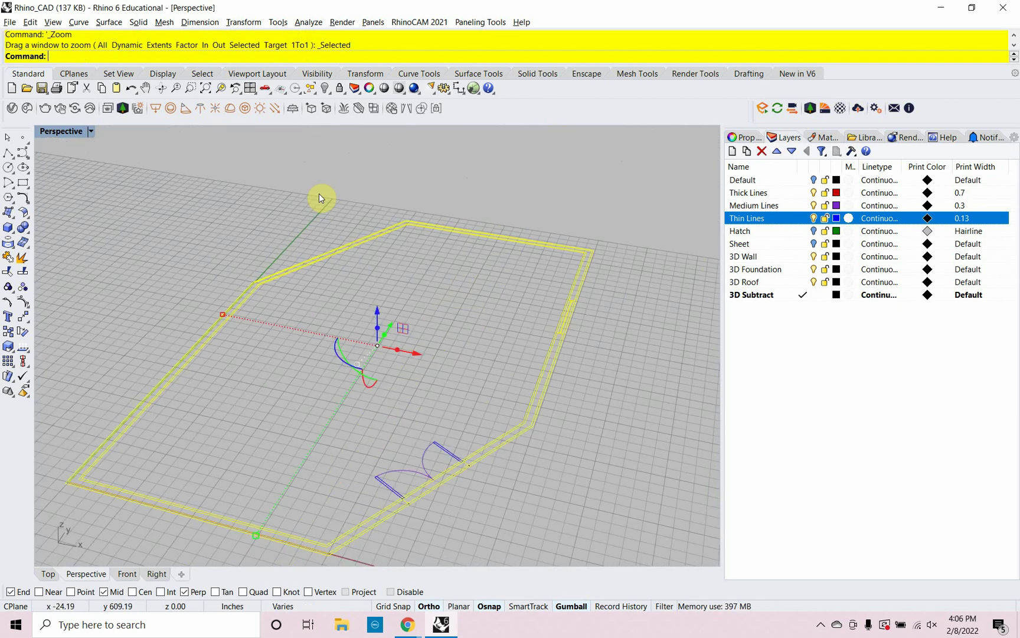
pyautogui.click(575, 362)
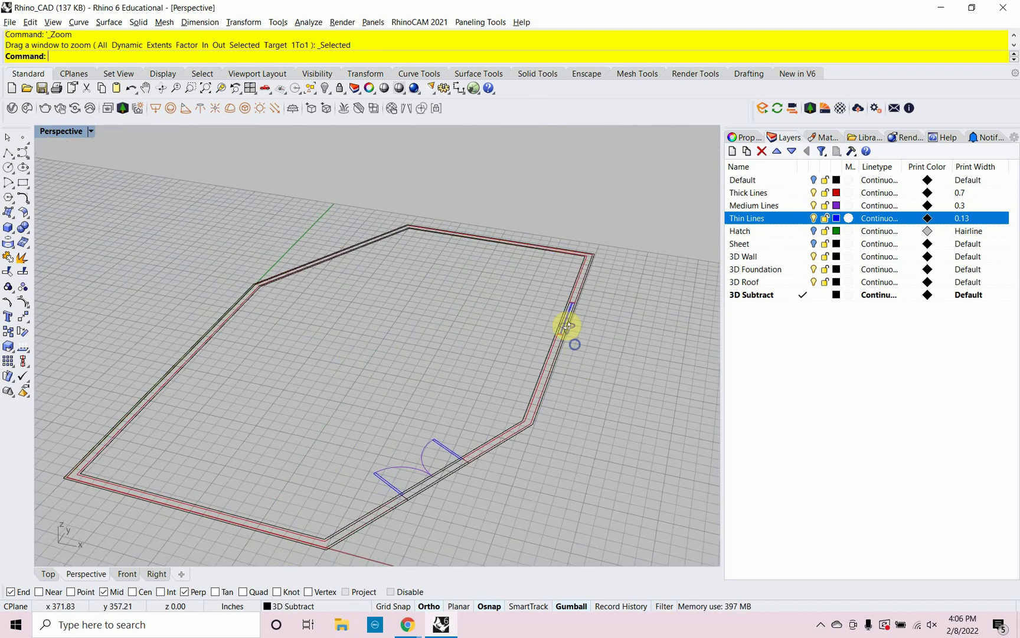
pyautogui.moveTo(568, 325)
pyautogui.mouseDown(button='right')
pyautogui.moveTo(569, 335)
pyautogui.moveTo(596, 312)
pyautogui.moveTo(576, 335)
pyautogui.mouseUp(button='right')
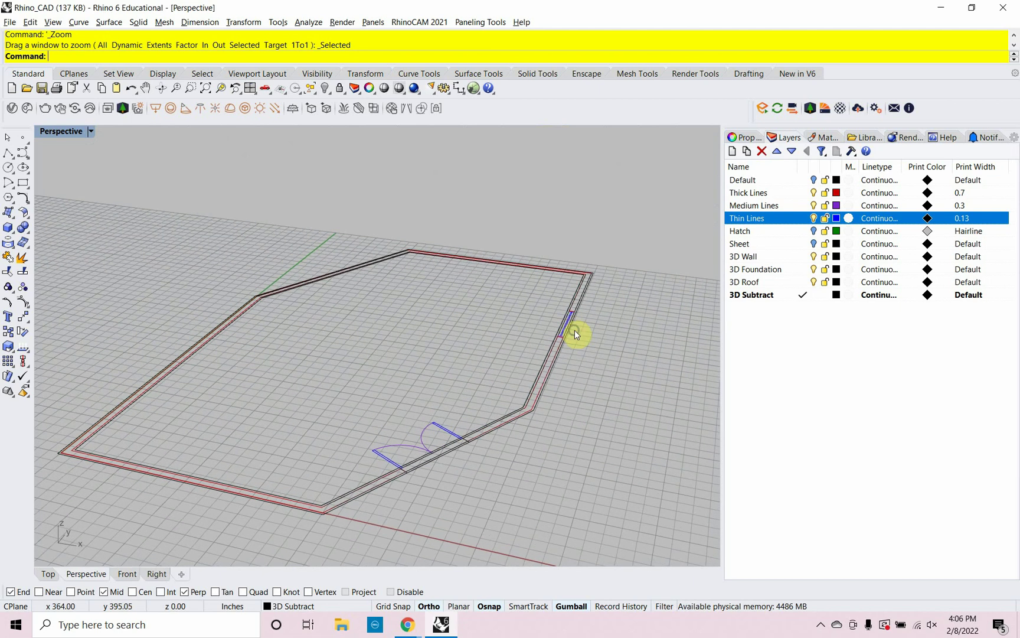
pyautogui.moveTo(597, 359); pyautogui.dragTo(540, 296)
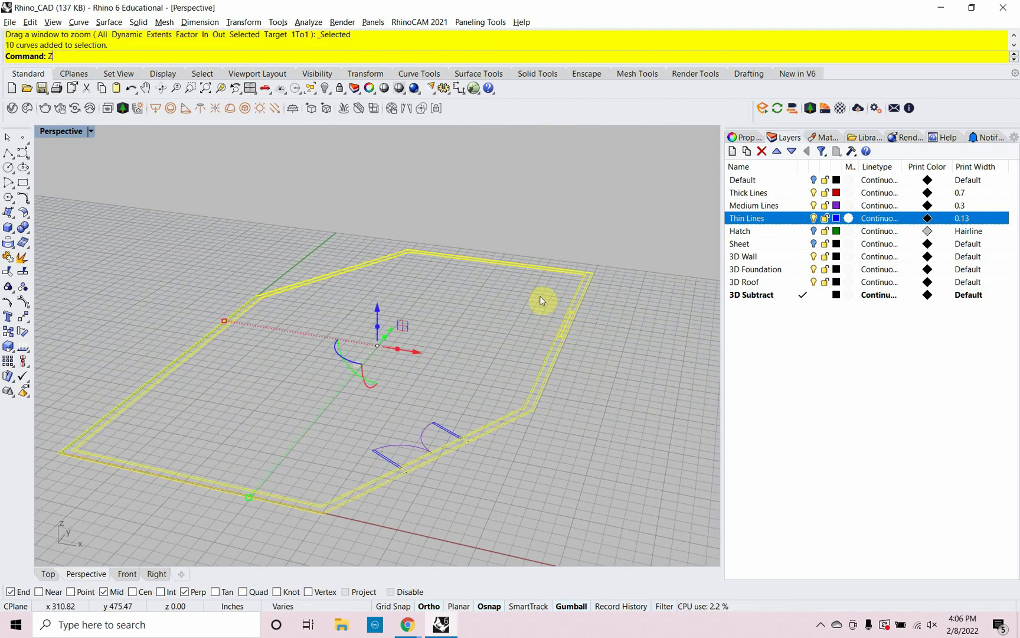
pyautogui.write('S')
pyautogui.press('Return')
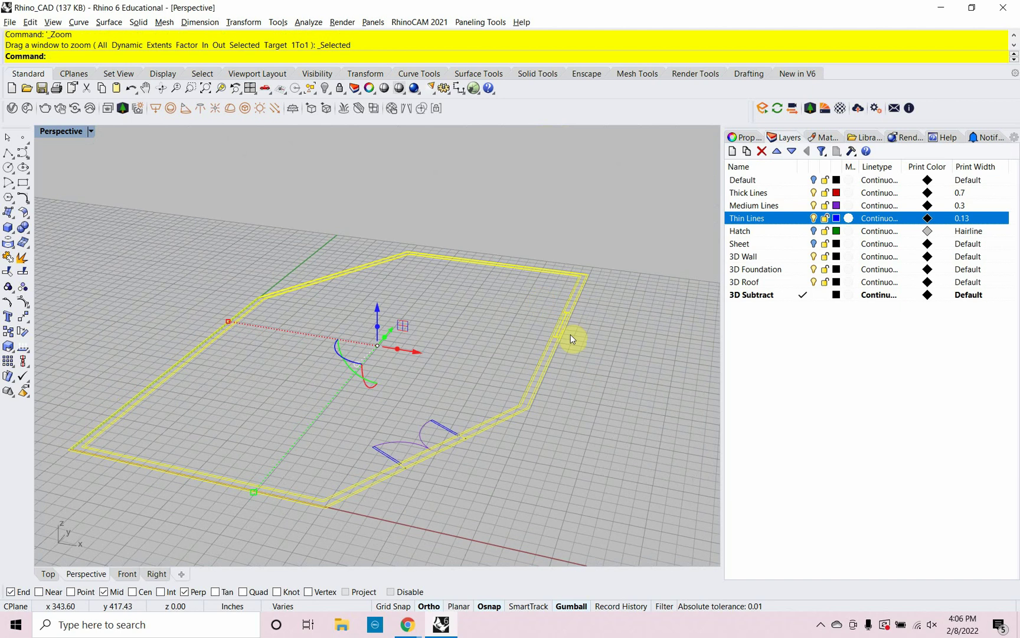
pyautogui.click(579, 341)
# Draw a short line from the outer end of the window's near jamb to the outermost foundation outline.
pyautogui.scroll(6, 576, 354)
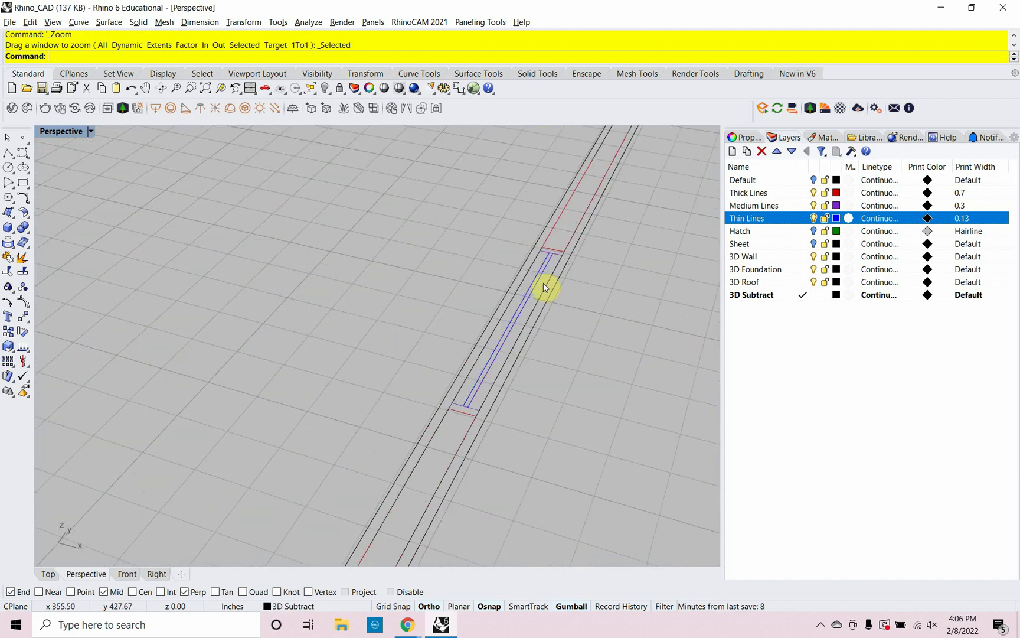
pyautogui.scroll(2, 543, 283)
pyautogui.scroll(-5, 536, 293)
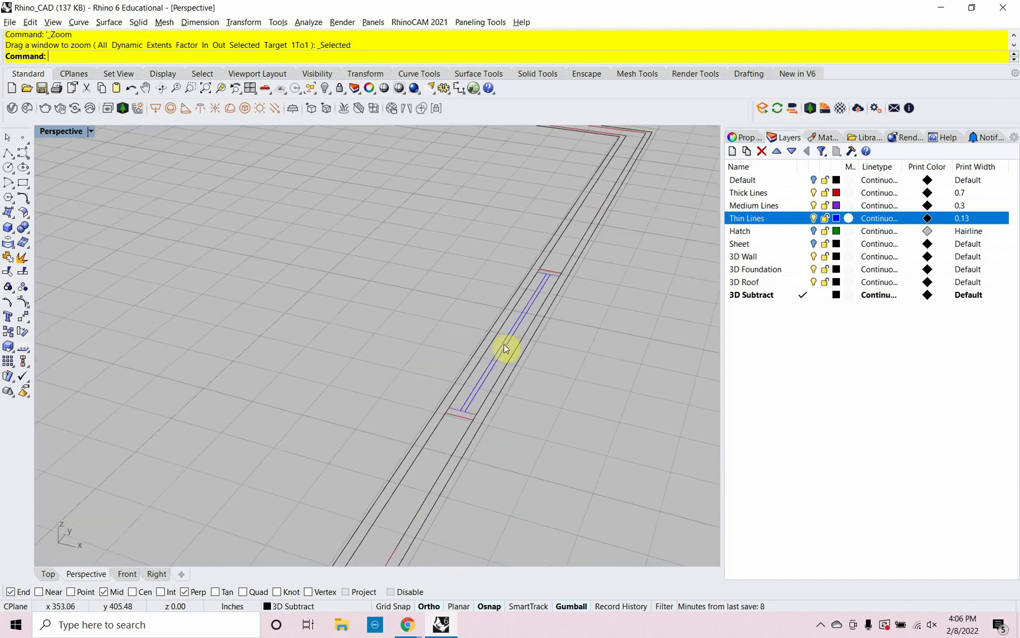
pyautogui.scroll(1, 505, 354)
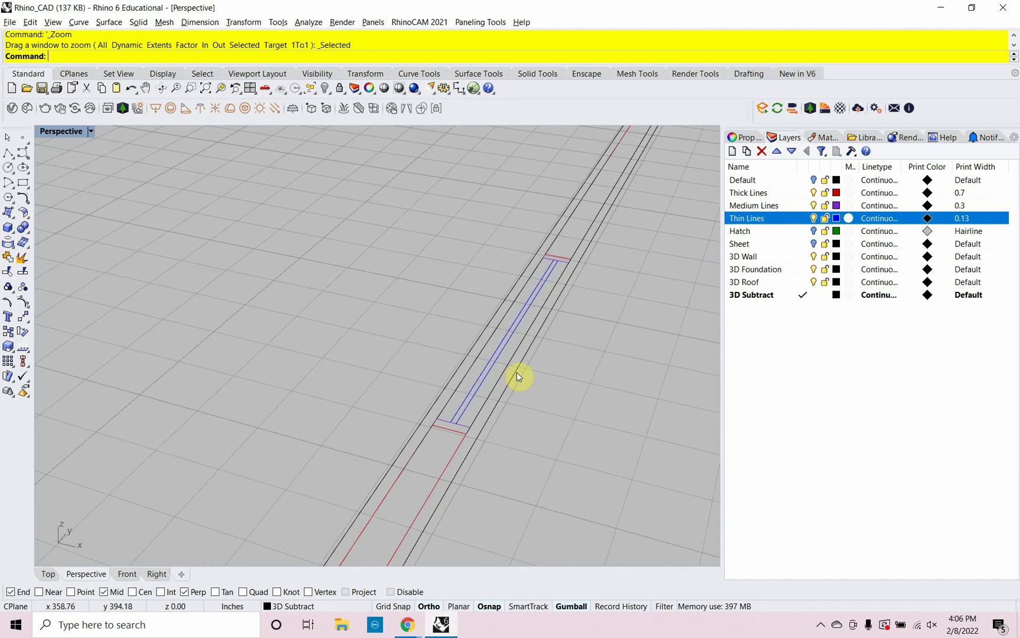
pyautogui.write('olyline')
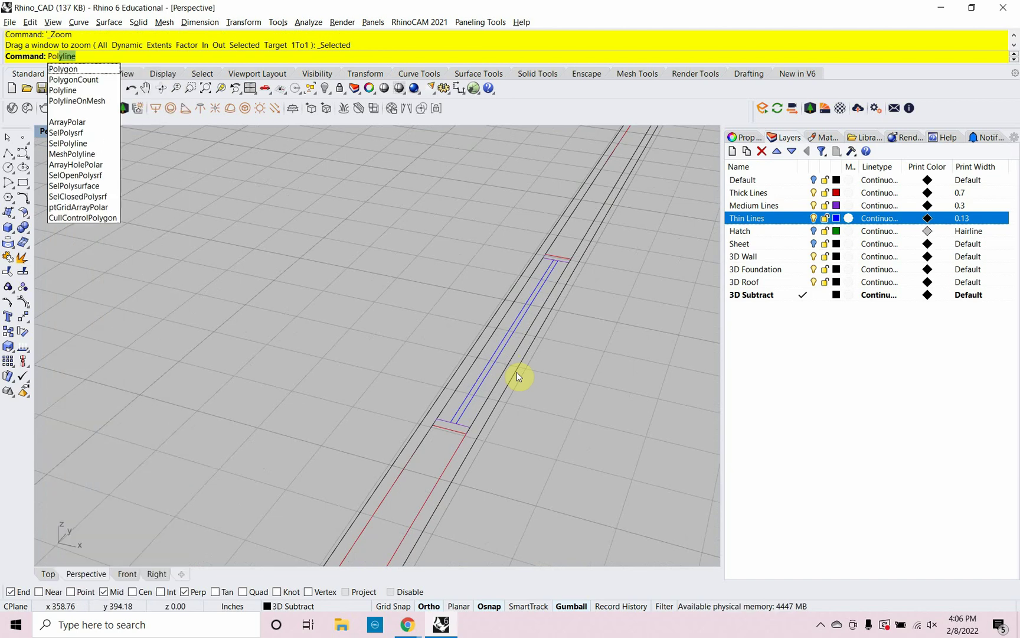
pyautogui.press('Return')
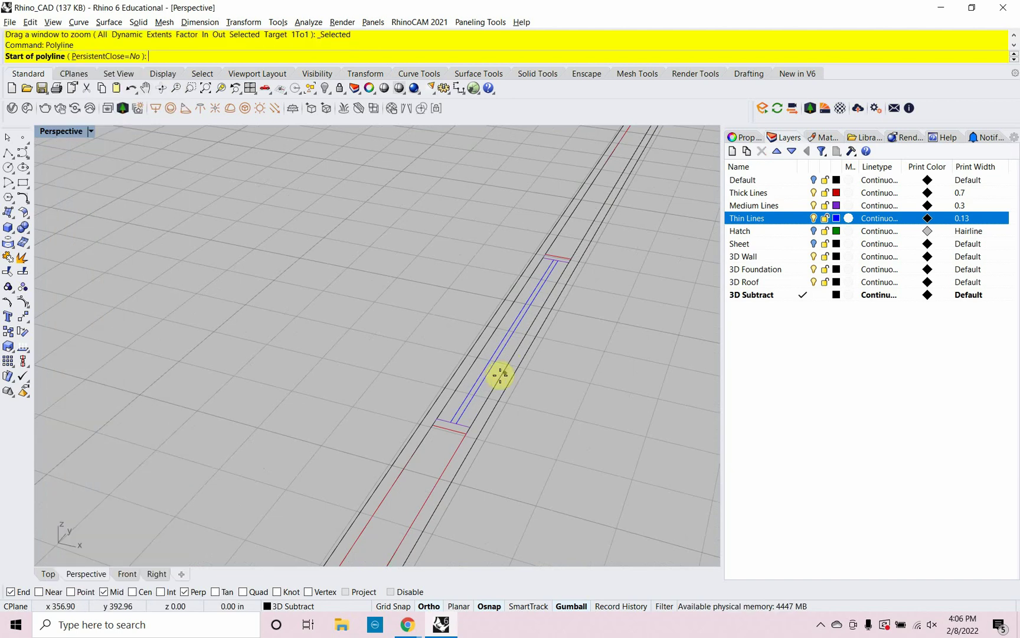
pyautogui.click(468, 435)
pyautogui.click(477, 437)
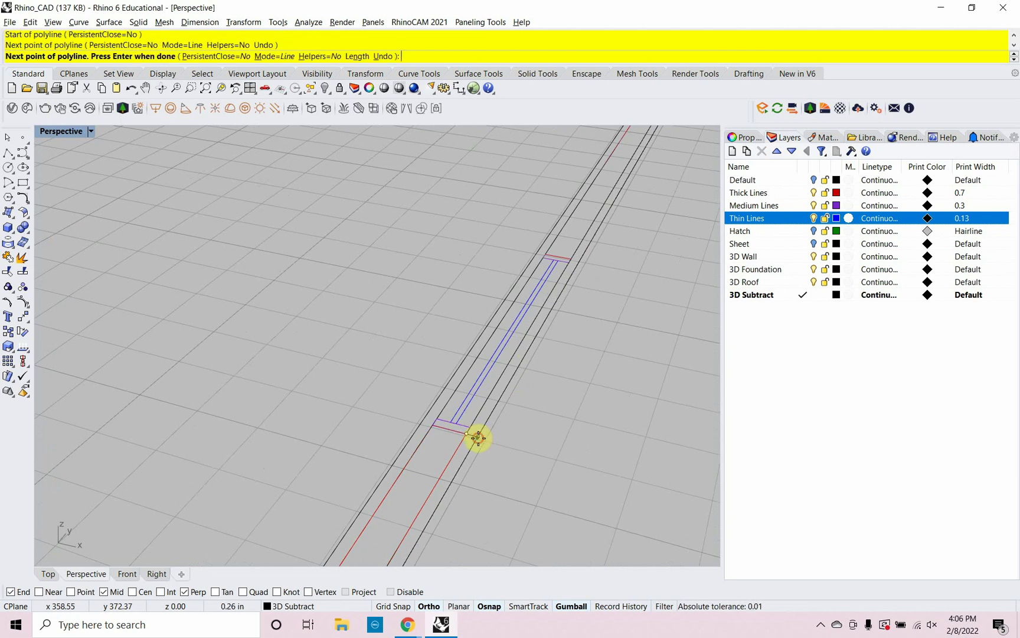
pyautogui.press('Return')
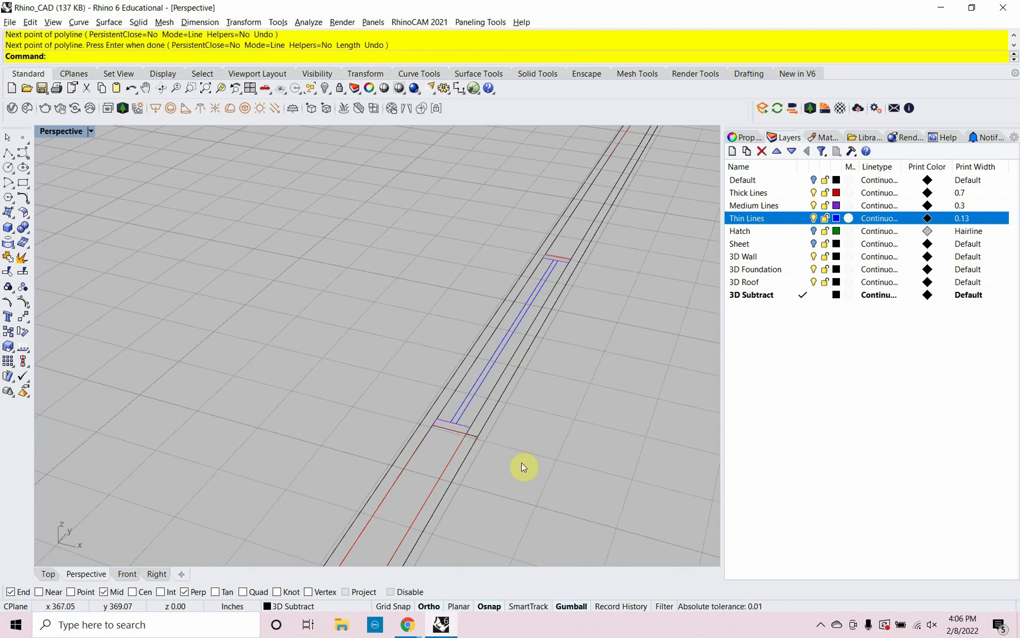
pyautogui.write('polyline')
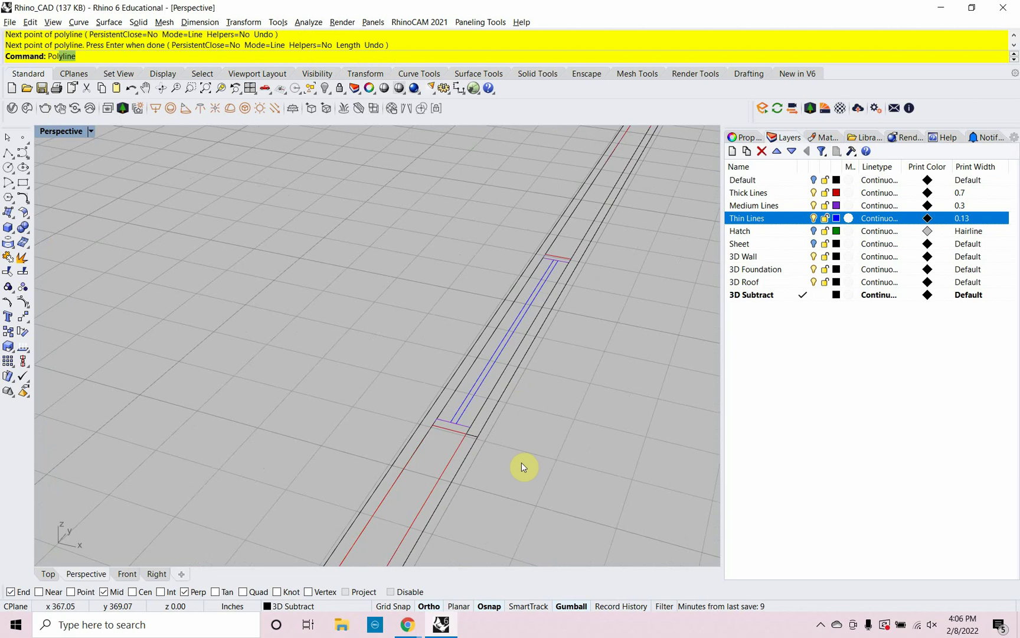
pyautogui.press('Return')
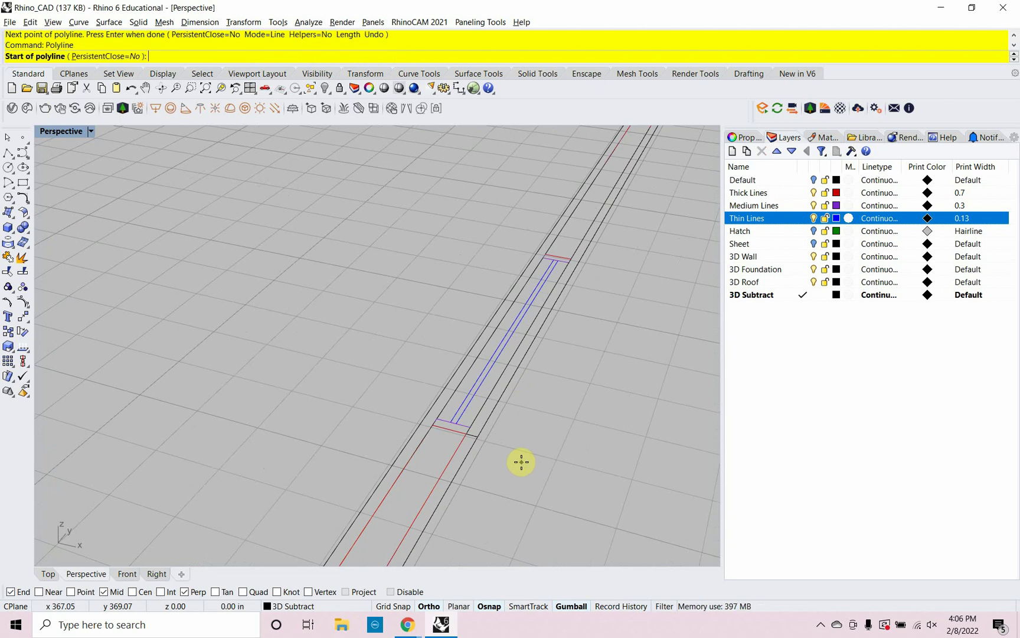
pyautogui.click(479, 437)
pyautogui.click(417, 421)
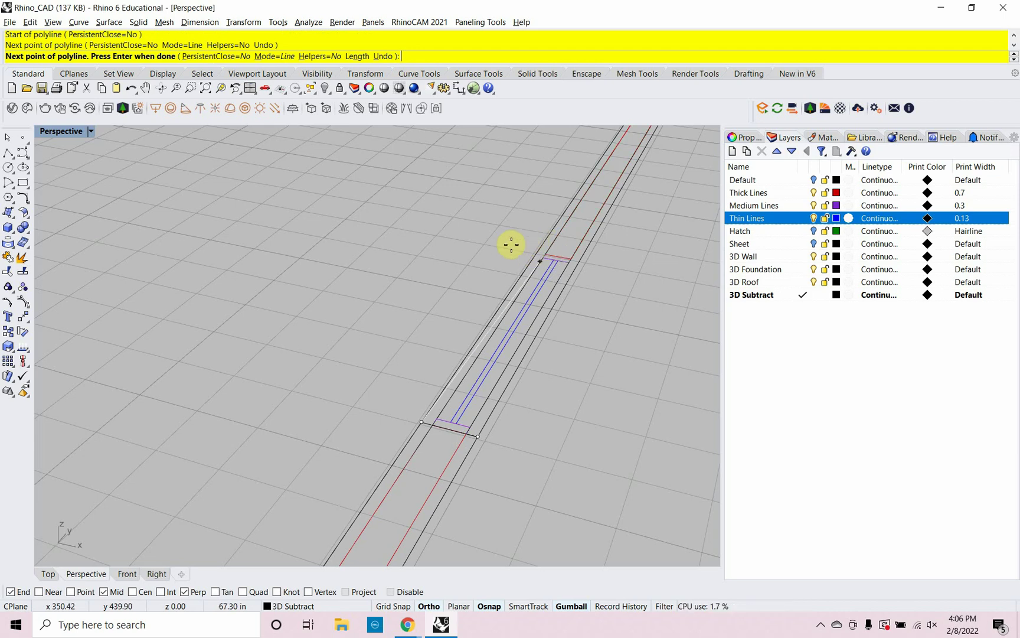
pyautogui.press('Return')
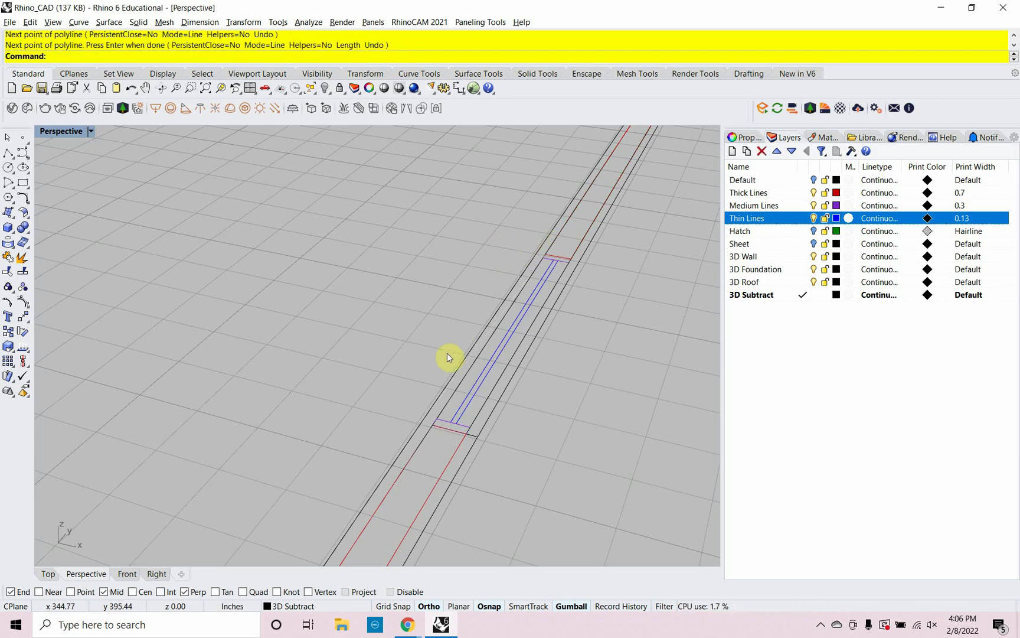
# Draw a closed rectangular polyline around the window in plan, from jamb to jamb and between the inner and outermost foundation outlines.
pyautogui.press('Return')
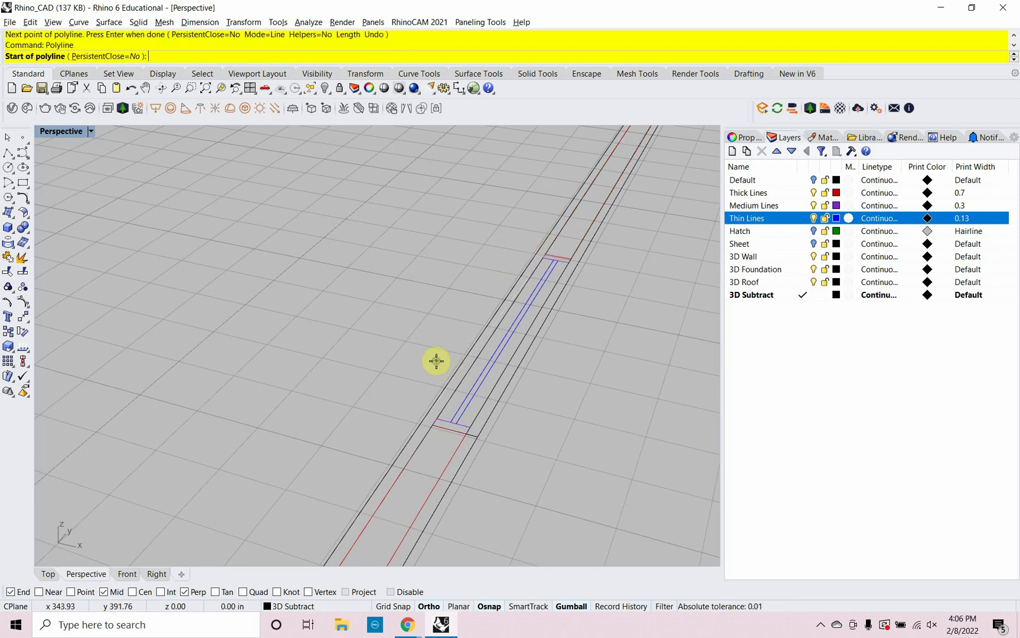
pyautogui.click(477, 437)
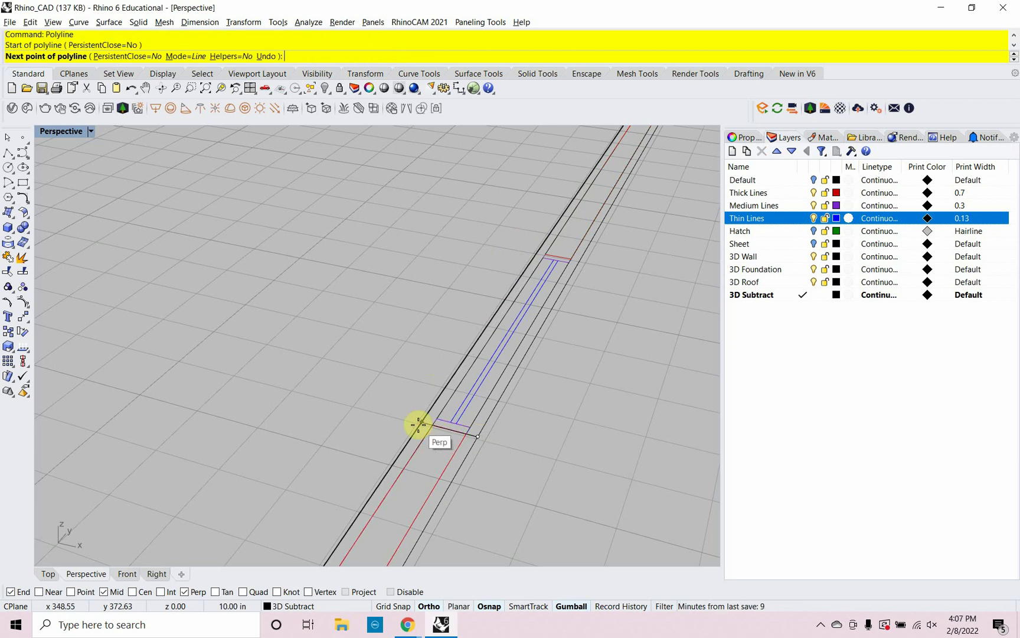
pyautogui.click(419, 423)
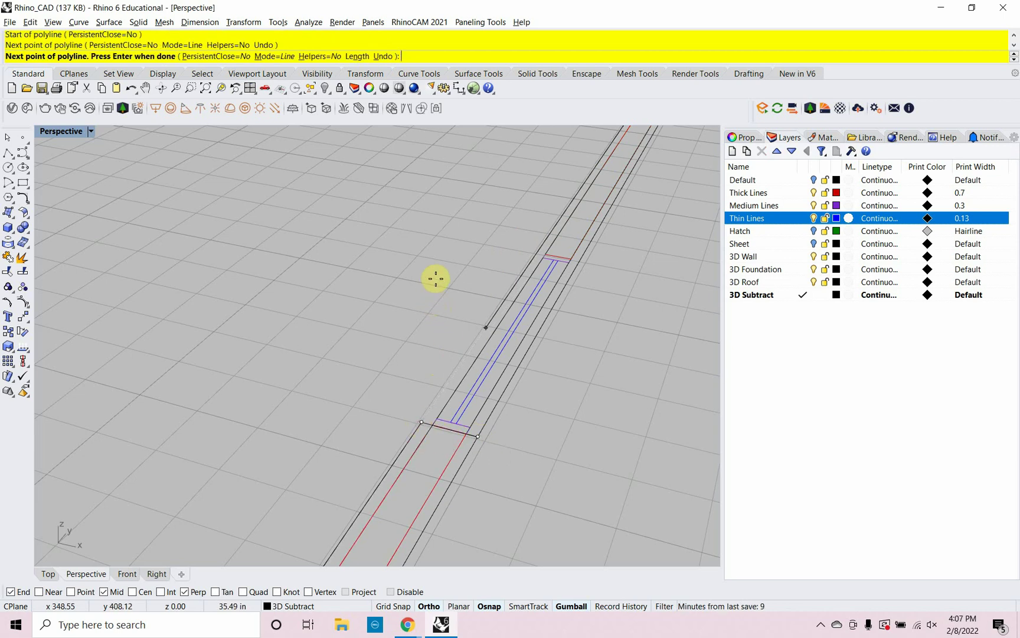
pyautogui.click(543, 254)
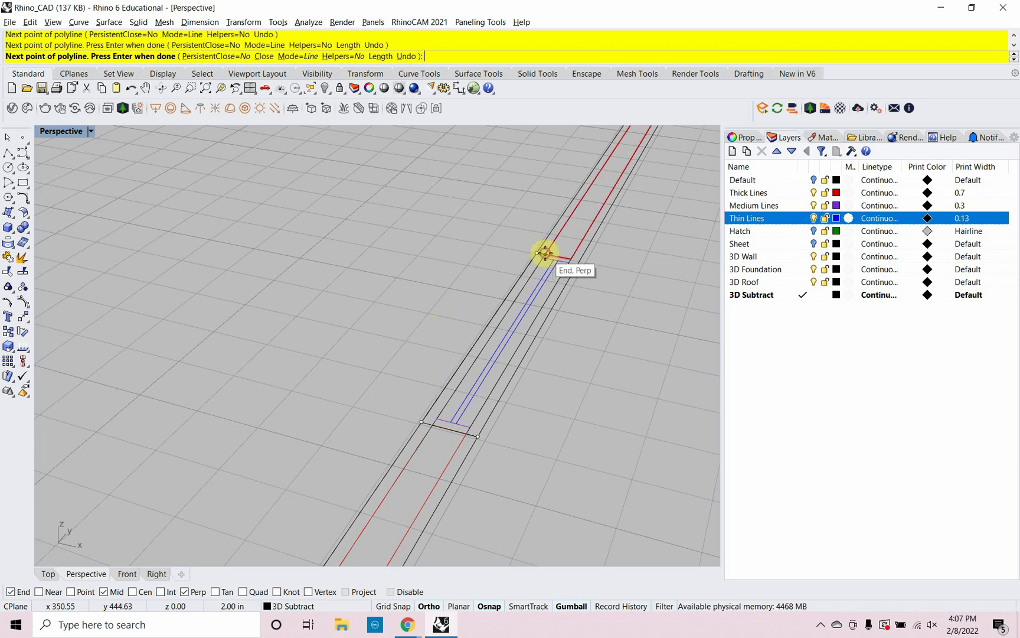
pyautogui.click(584, 263)
pyautogui.write('c')
pyautogui.press('Return')
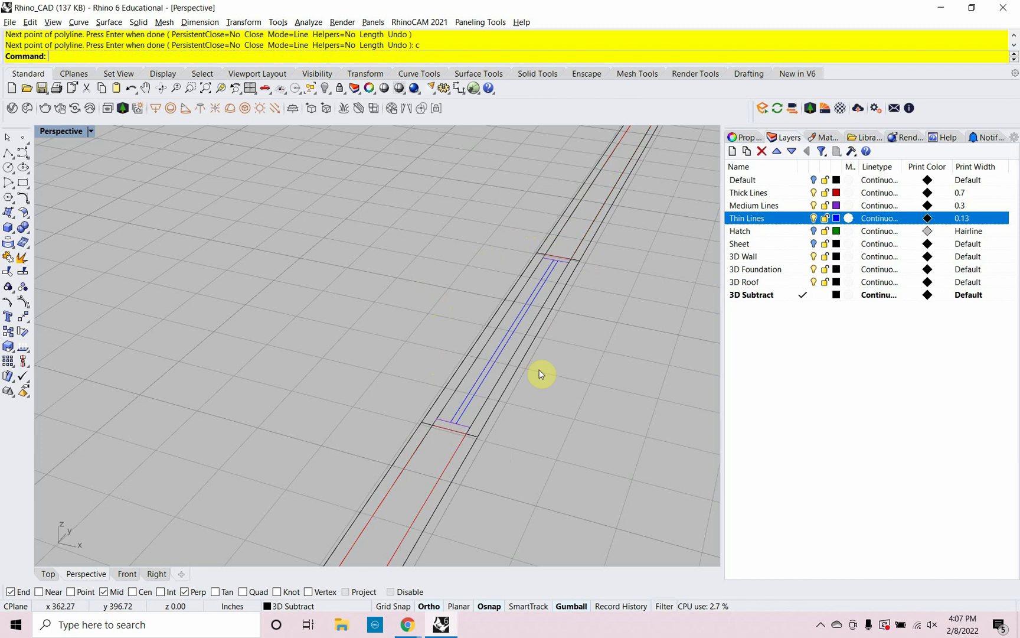
# Move the window's rectangular outline straight up 3' in the Right view.
pyautogui.click(584, 273)
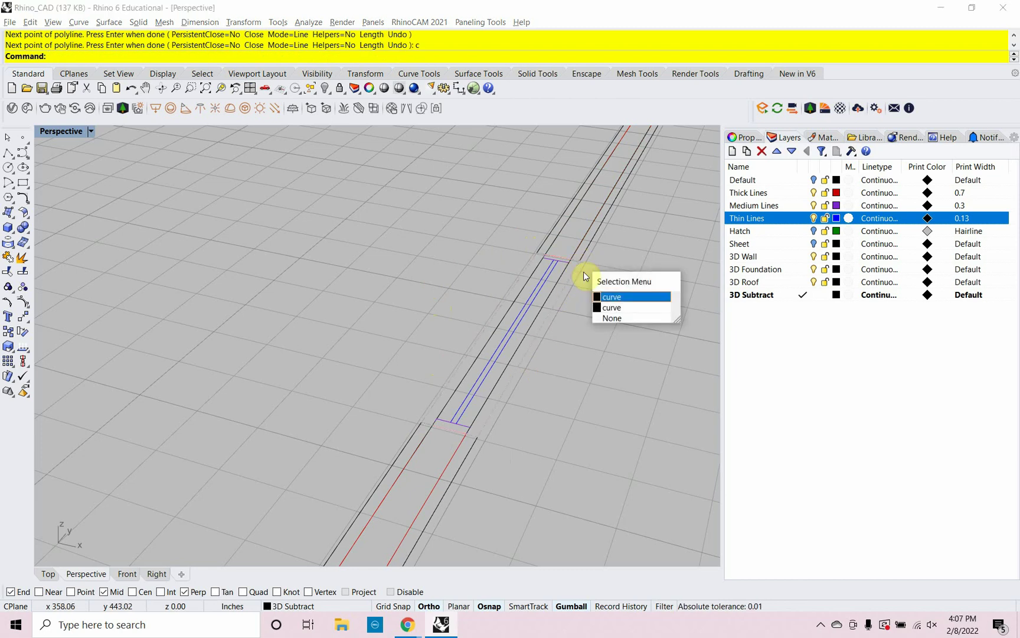
pyautogui.click(610, 297)
pyautogui.moveTo(553, 417); pyautogui.dragTo(424, 374, button='right')
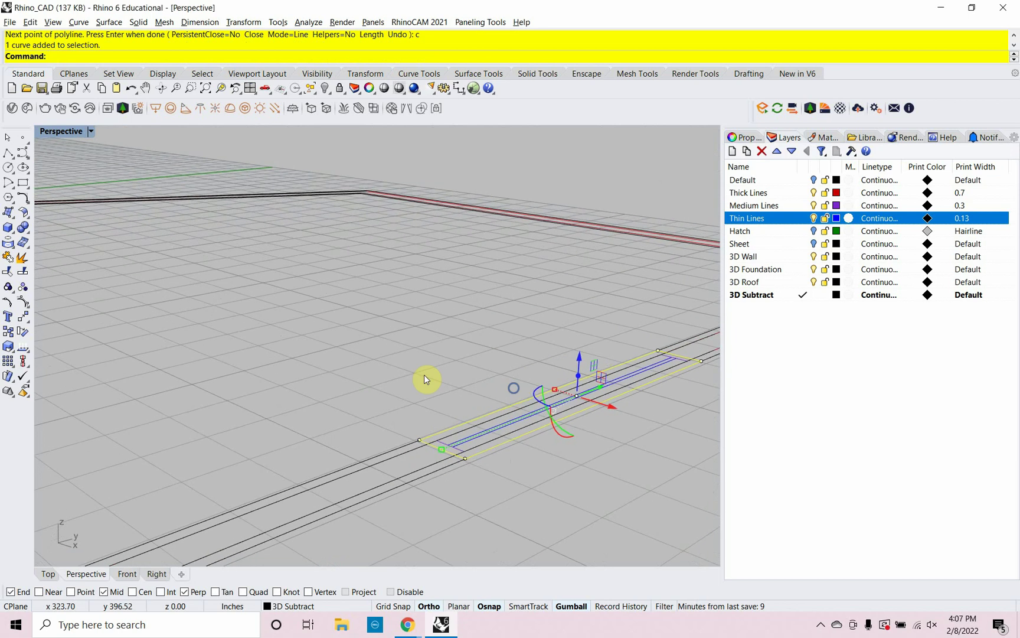
pyautogui.scroll(-3, 424, 374)
pyautogui.scroll(1, 477, 415)
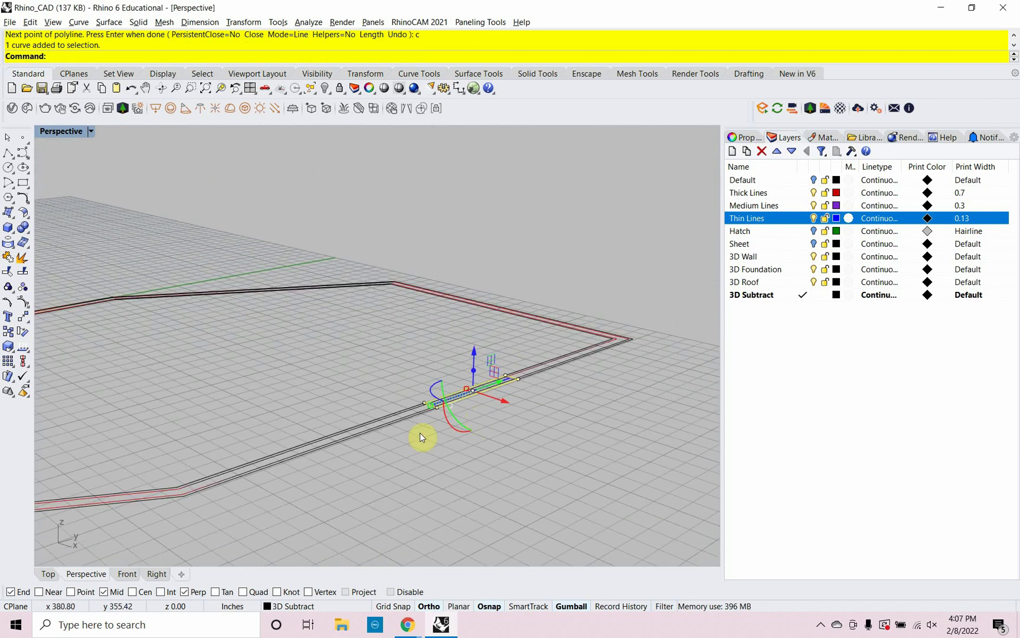
pyautogui.click(156, 574)
pyautogui.scroll(-2, 349, 497)
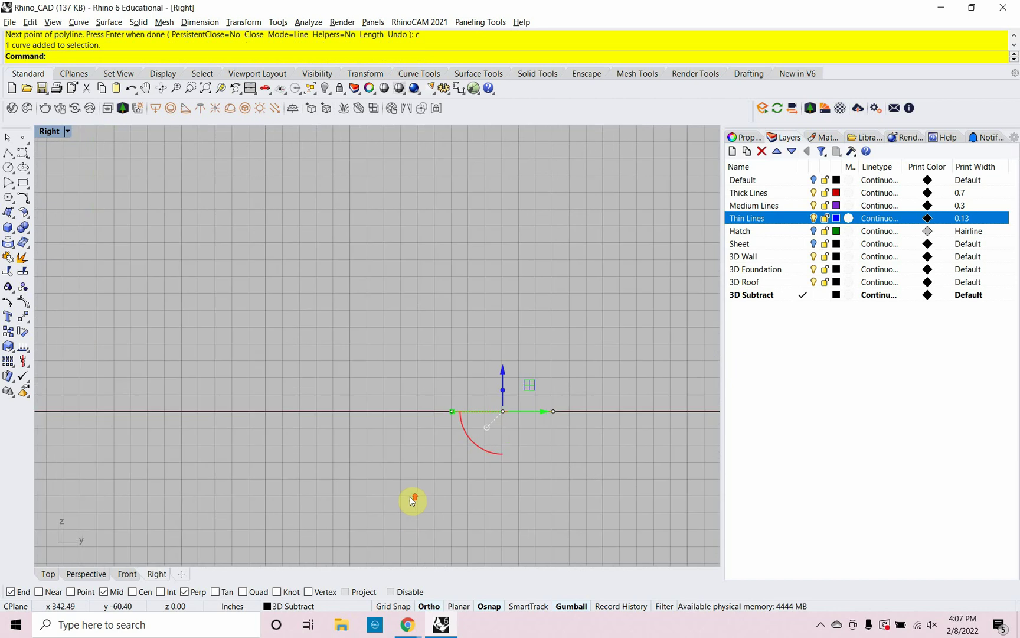
pyautogui.write('ove')
pyautogui.press('Return')
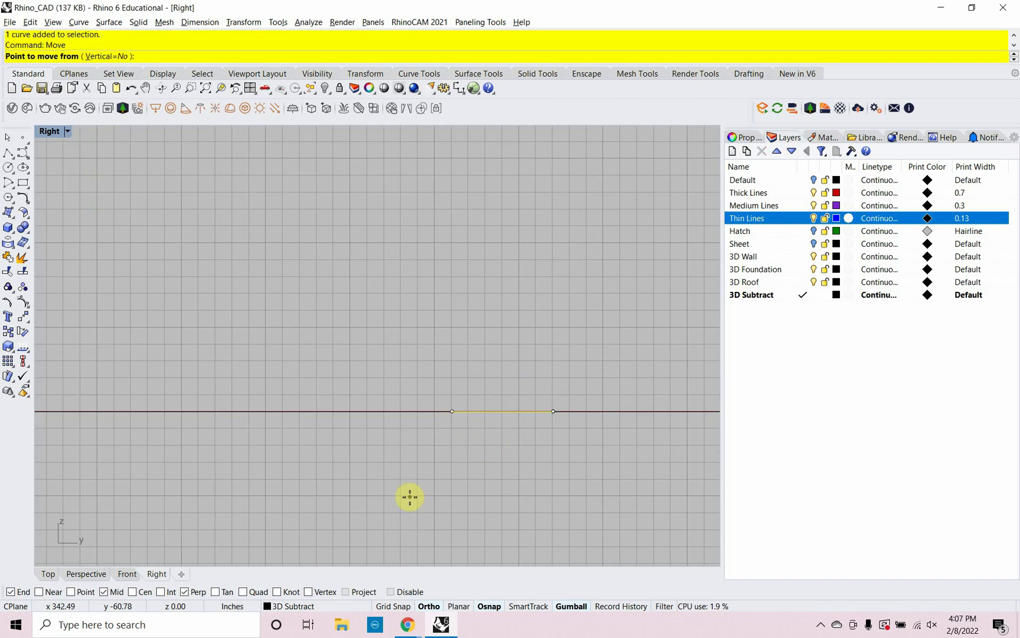
pyautogui.click(403, 502)
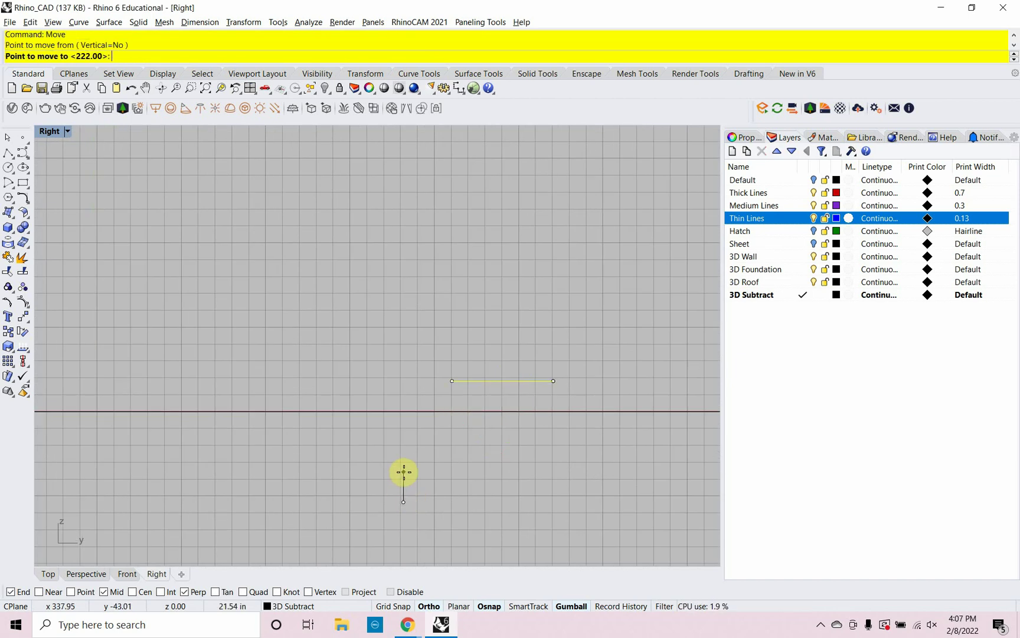
pyautogui.write('3')
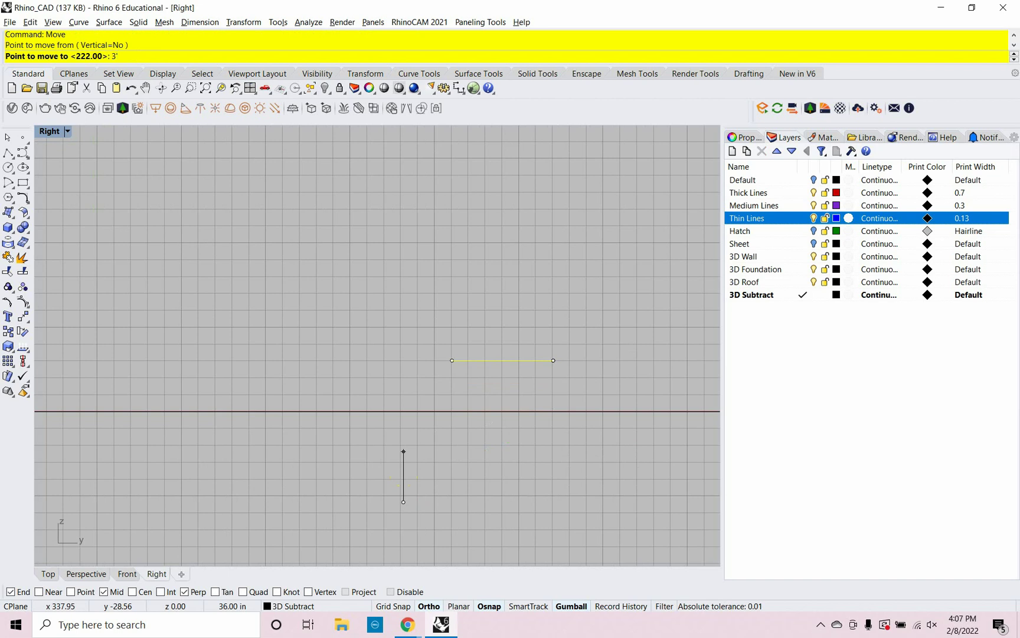
pyautogui.press('Return')
pyautogui.click(404, 472)
# Extrude the raised window outline upward 5' as a solid.
pyautogui.write('Ex')
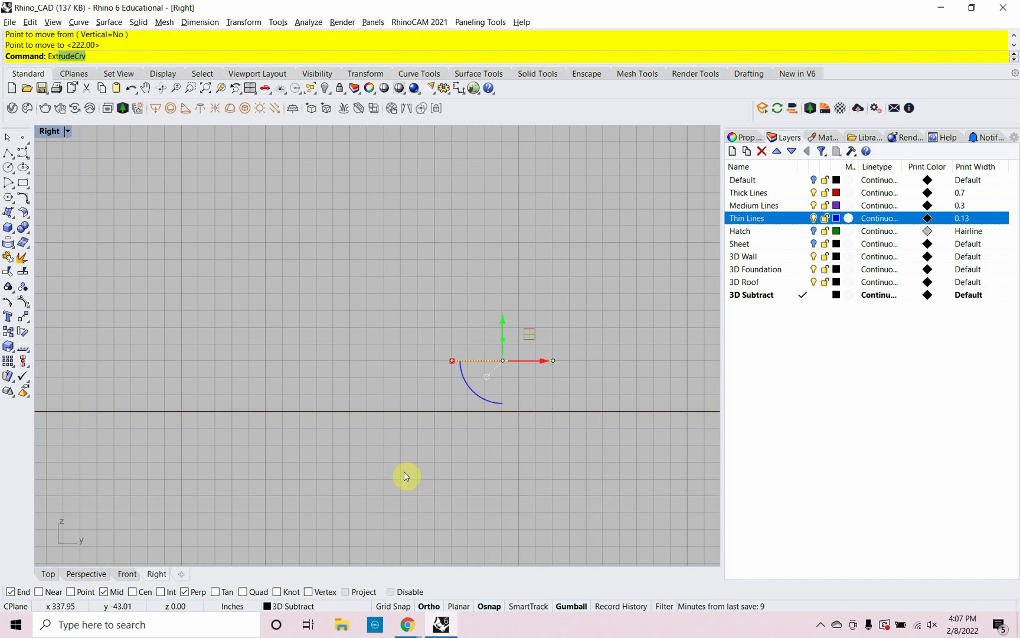
pyautogui.write('t')
pyautogui.press('Return')
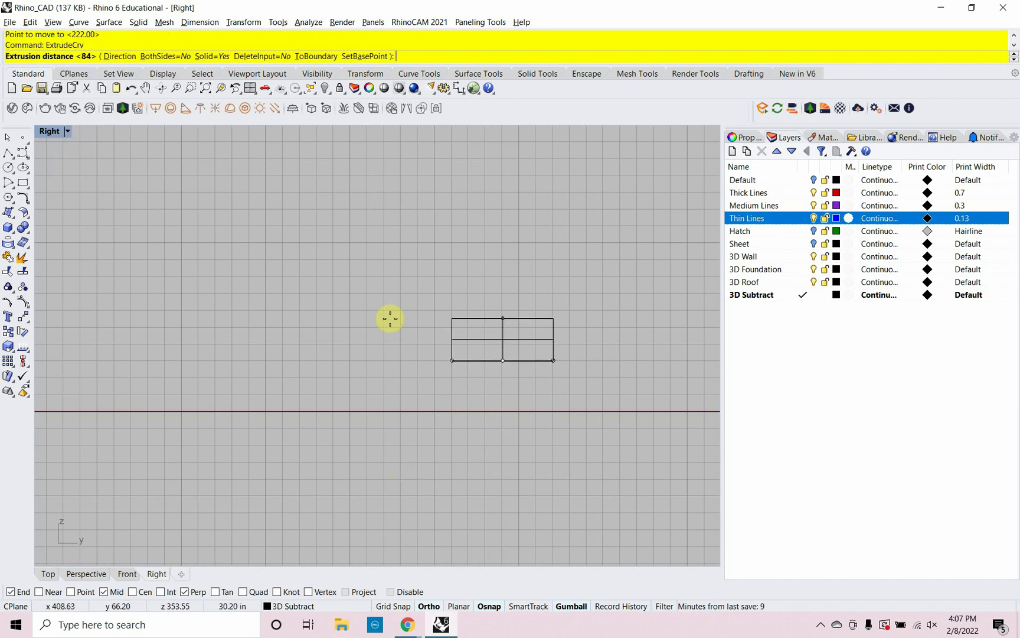
pyautogui.write("5'")
pyautogui.press('Return')
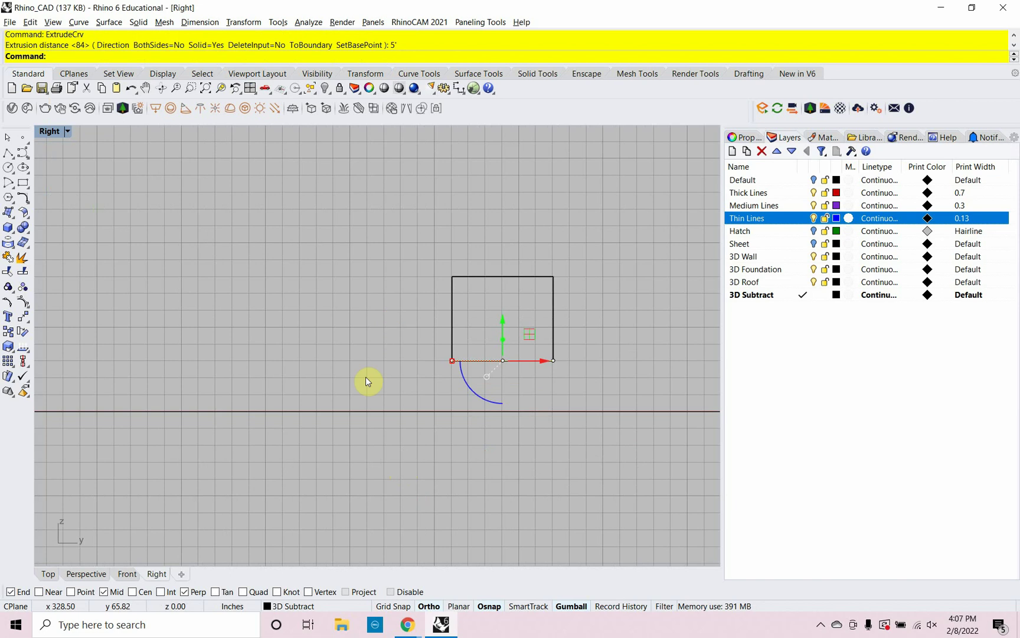
# Return to the Perspective view and show all hidden building solids and the roof outline again.
pyautogui.click(86, 573)
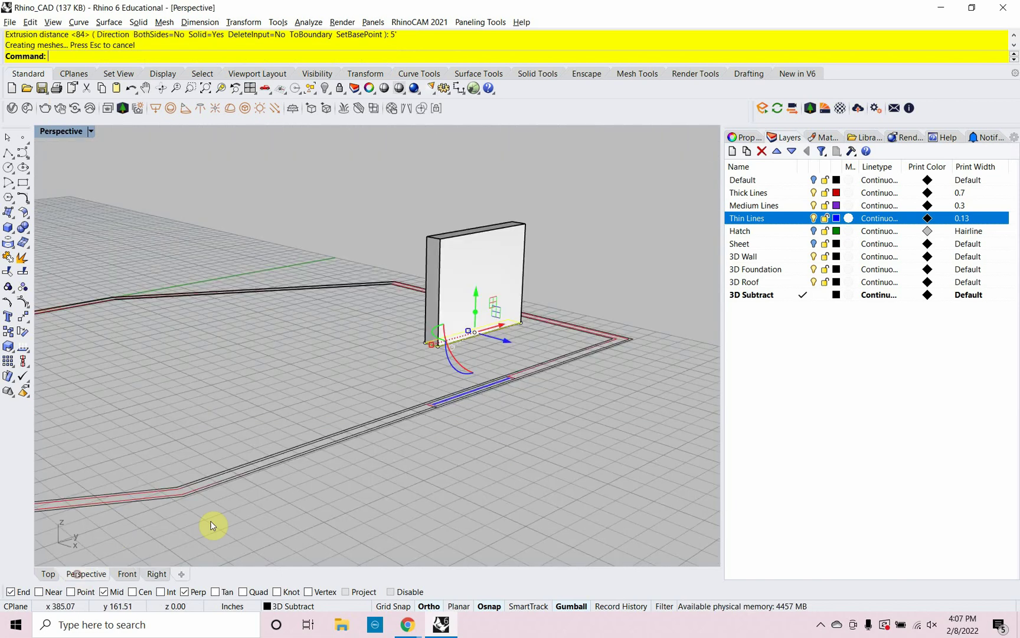
pyautogui.scroll(-5, 535, 420)
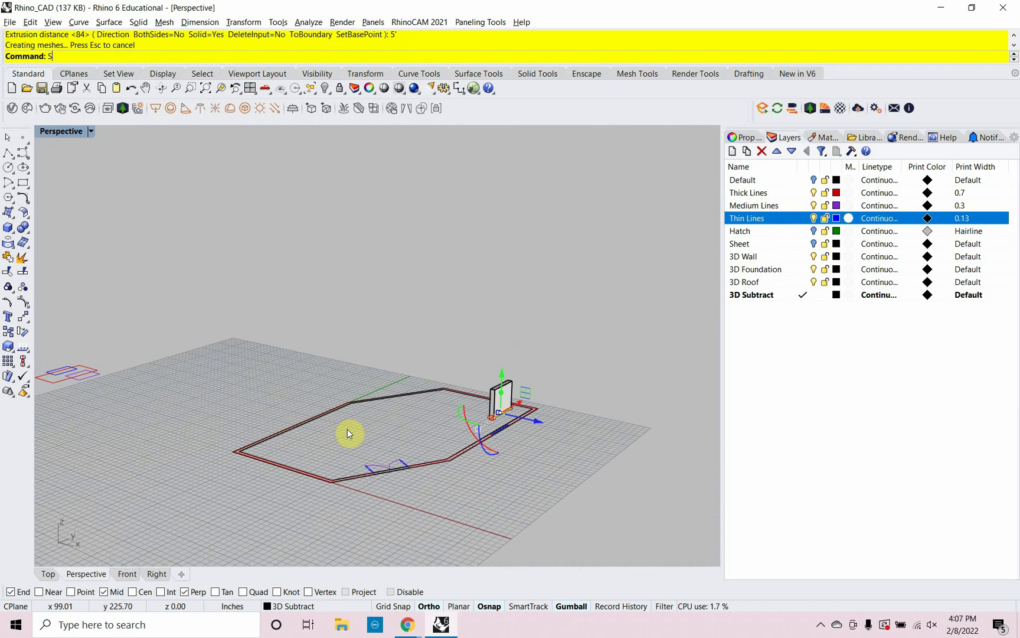
pyautogui.press('Return')
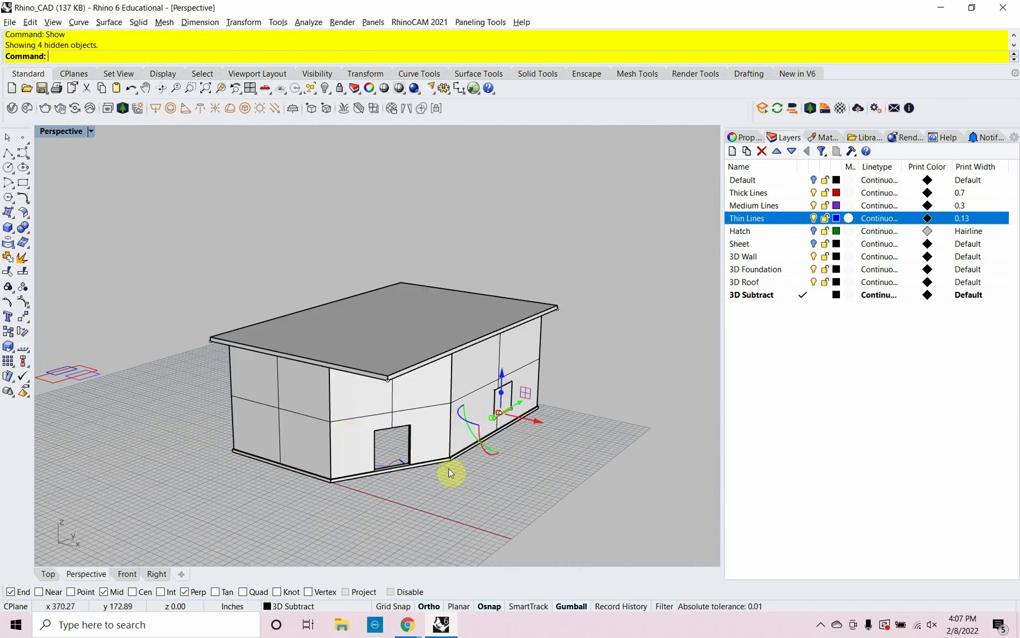
# Subtract the window-opening solid from the 3D walls with BooleanDifference, deleting the input solid.
pyautogui.scroll(2, 449, 468)
pyautogui.write('Bo')
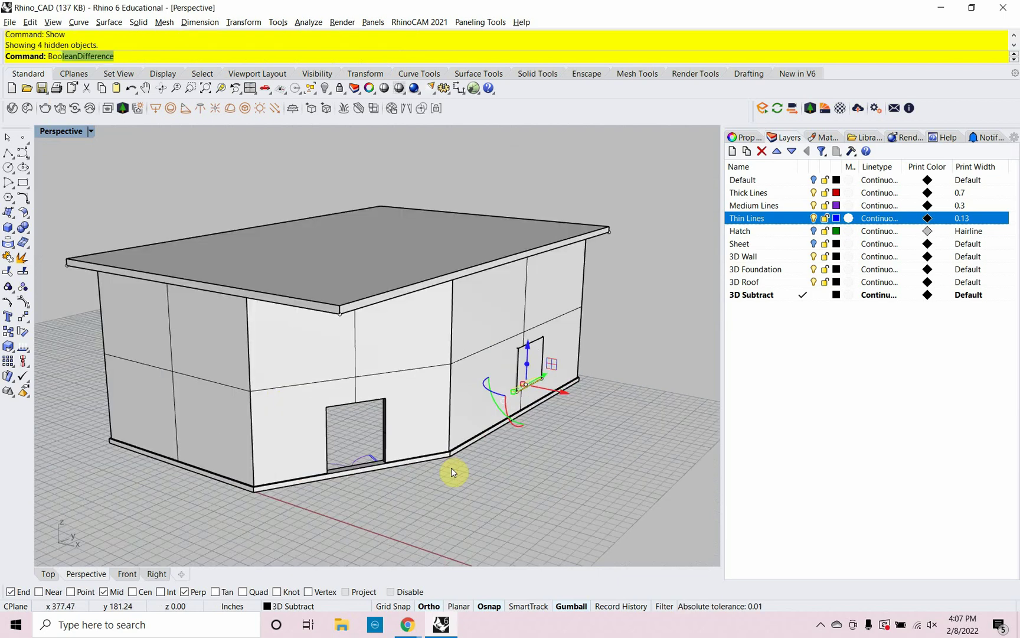
pyautogui.write('o')
pyautogui.press('Return')
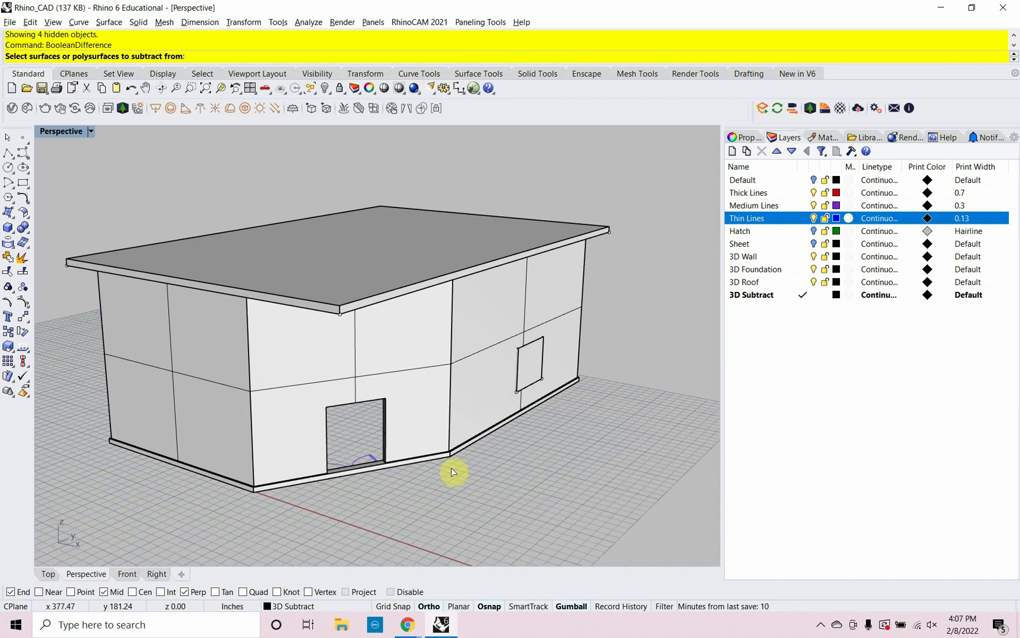
pyautogui.click(495, 391)
pyautogui.press('Return')
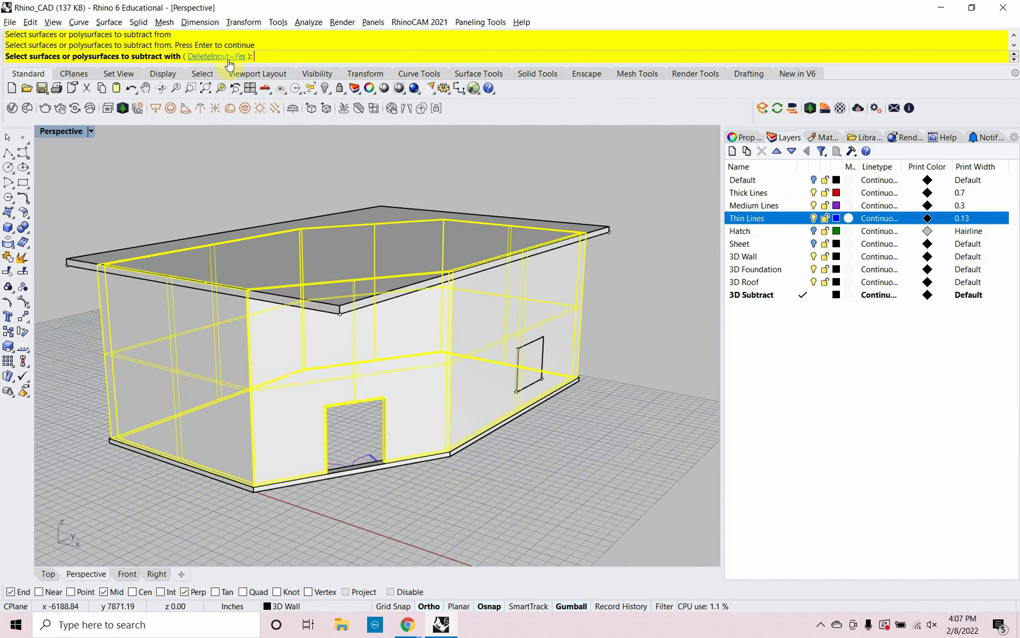
pyautogui.click(537, 354)
pyautogui.press('Return')
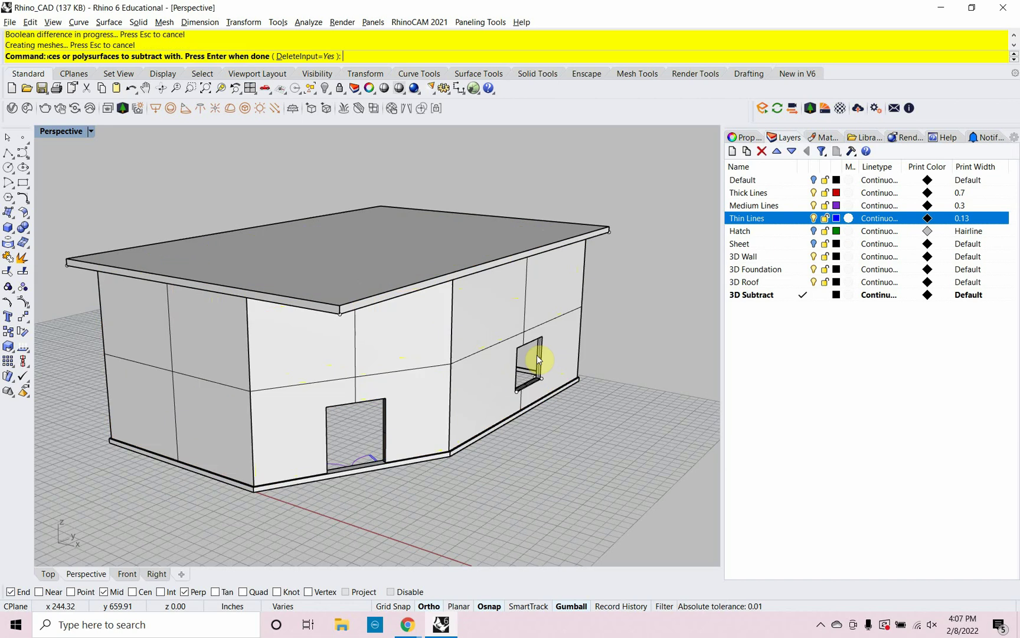
pyautogui.moveTo(582, 421); pyautogui.dragTo(554, 445, button='right')
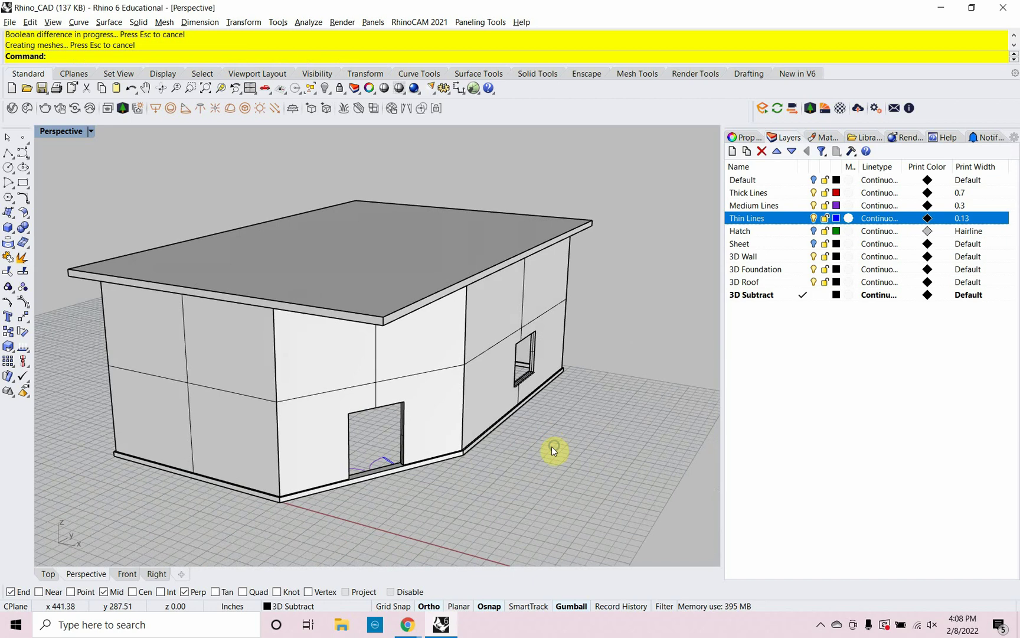
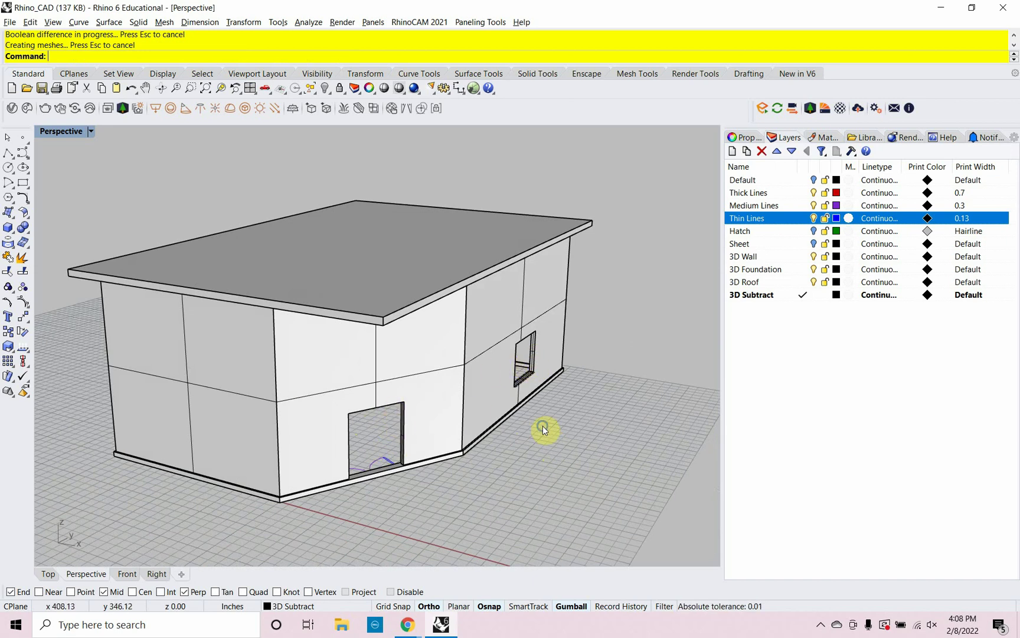
# Create a new layer named 3D Frame and make it the current layer.
pyautogui.moveTo(544, 428); pyautogui.dragTo(503, 421, button='right')
pyautogui.scroll(5, 547, 382)
pyautogui.scroll(5, 549, 382)
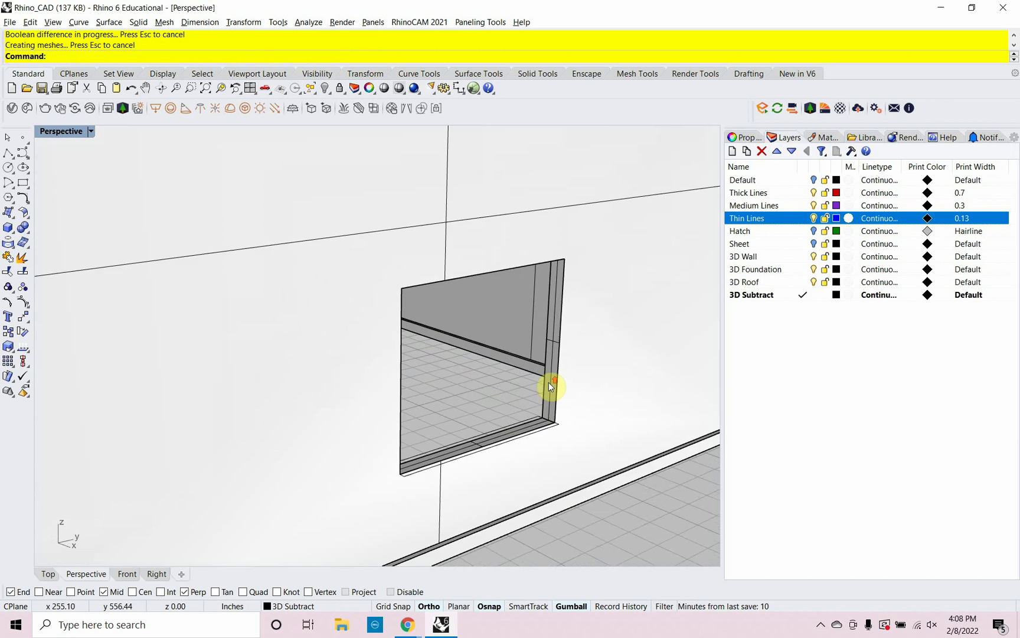
pyautogui.moveTo(539, 385); pyautogui.dragTo(660, 383, button='right')
pyautogui.click(742, 336)
pyautogui.rightClick(741, 336)
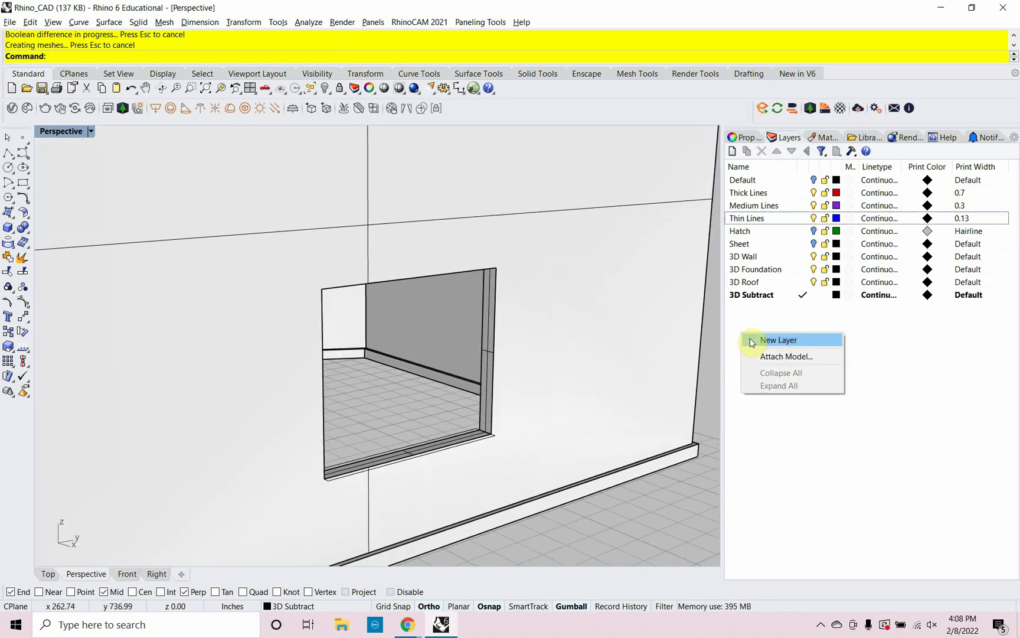
pyautogui.click(753, 340)
pyautogui.write('3')
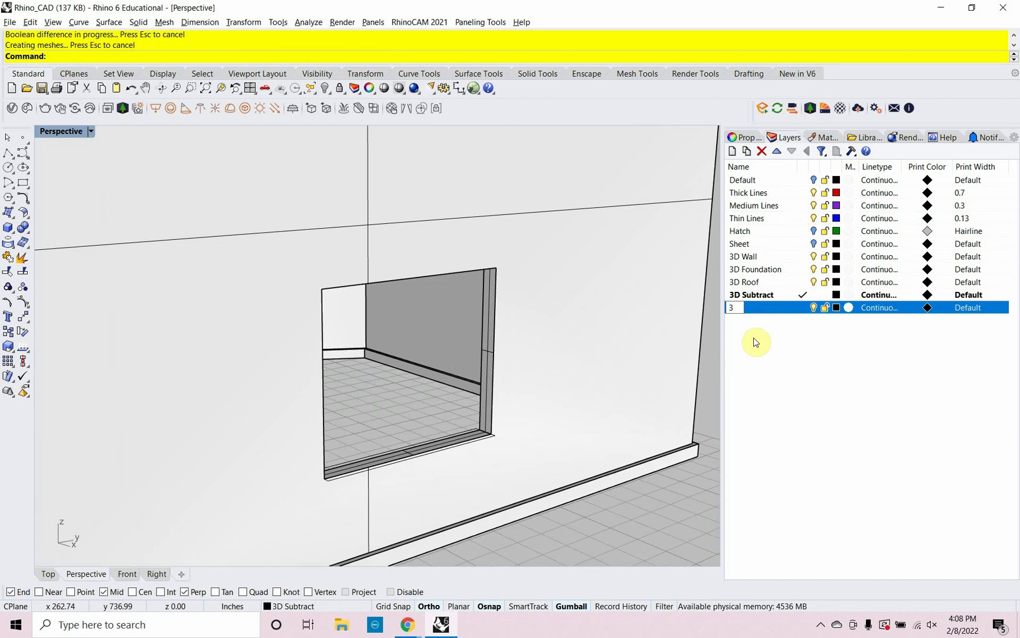
pyautogui.write('D ')
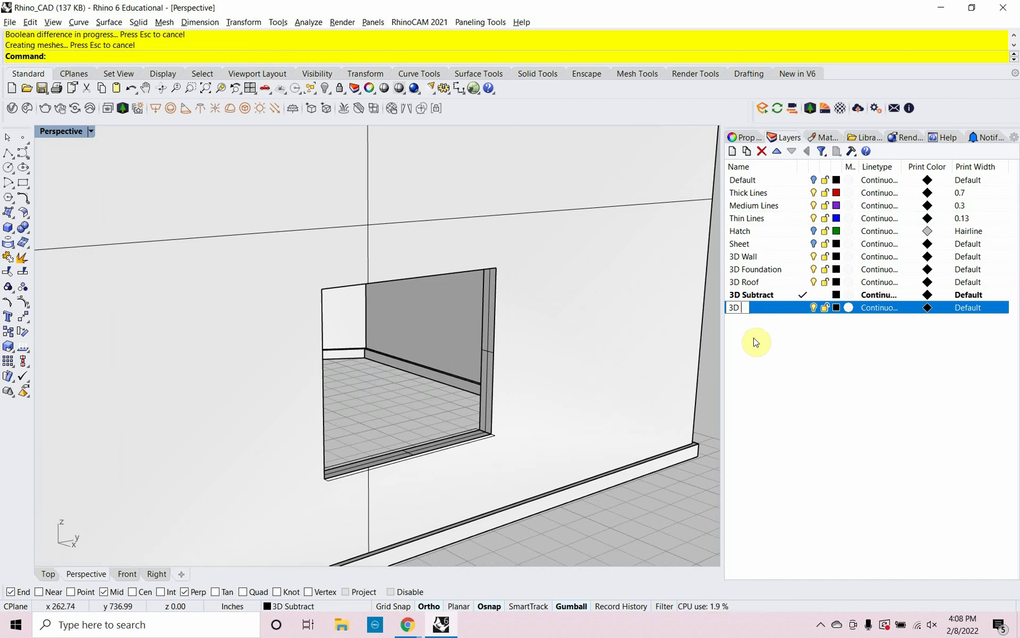
pyautogui.write('Frame')
pyautogui.doubleClick(783, 313)
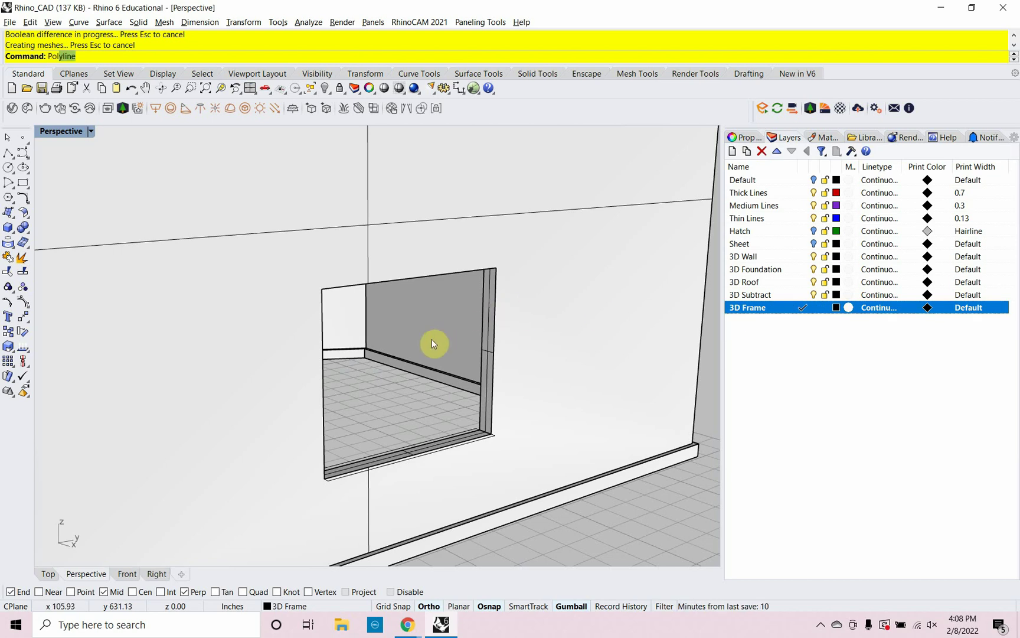
# Draw a closed polyline through the four outer corners of the window opening on the wall's exterior face.
pyautogui.press('Return')
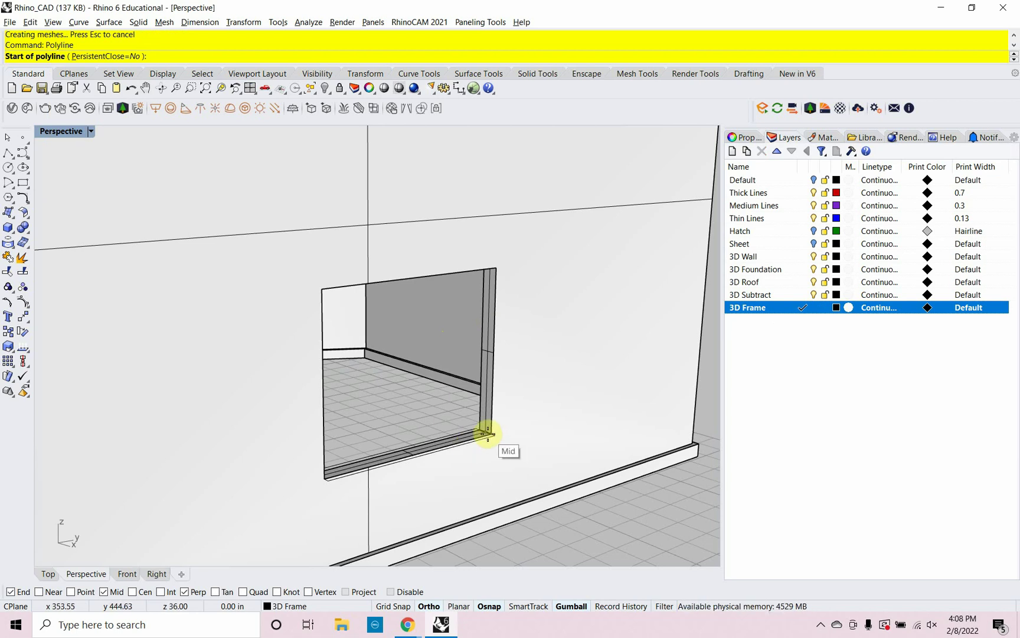
pyautogui.click(497, 269)
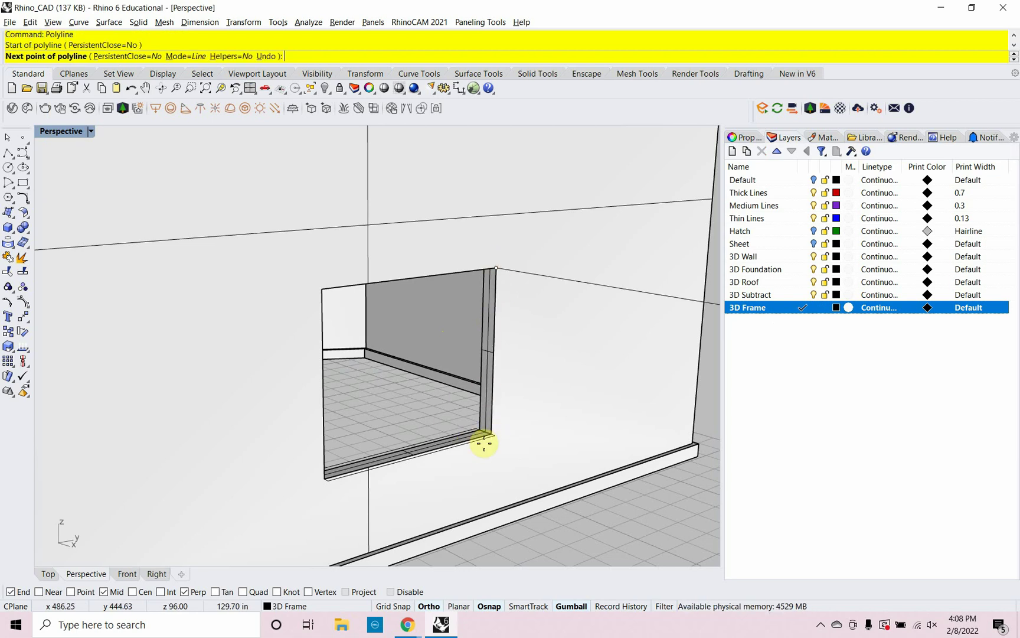
pyautogui.scroll(4, 484, 444)
pyautogui.click(495, 403)
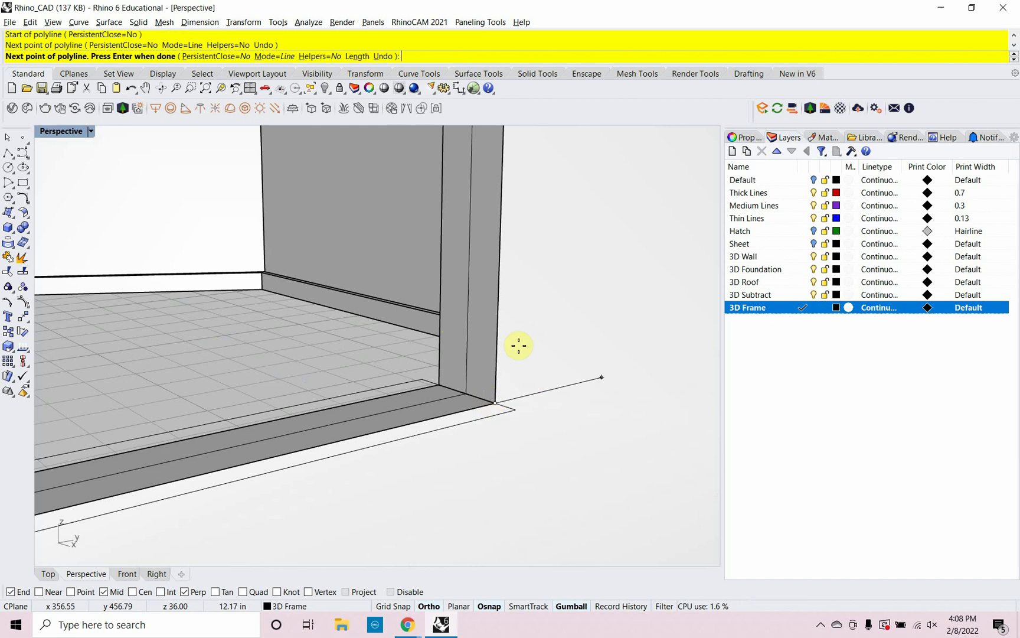
pyautogui.scroll(-3, 508, 354)
pyautogui.scroll(3, 236, 408)
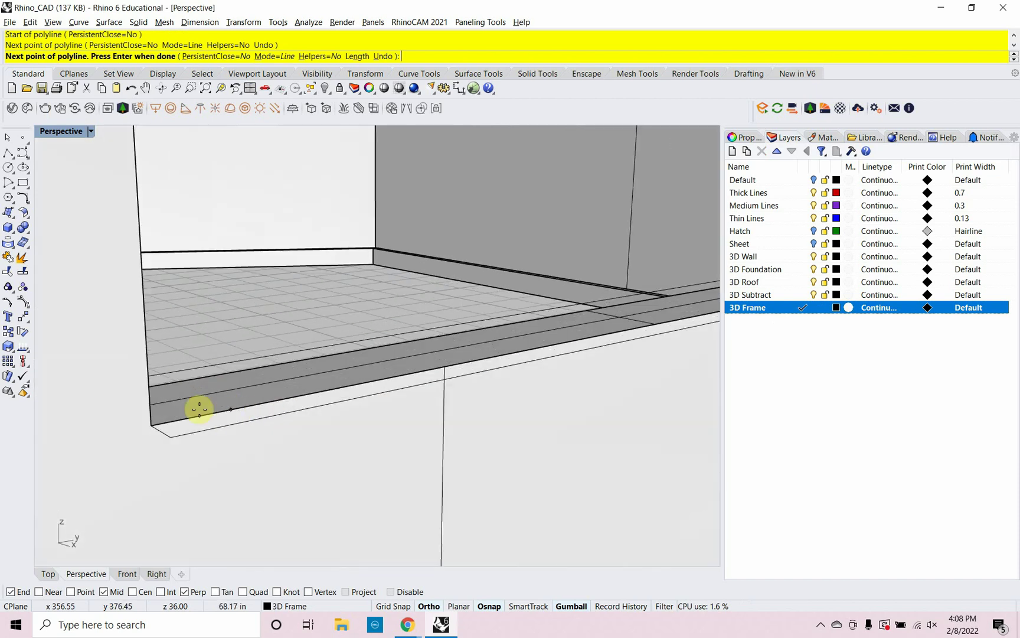
pyautogui.click(149, 420)
pyautogui.scroll(-4, 246, 449)
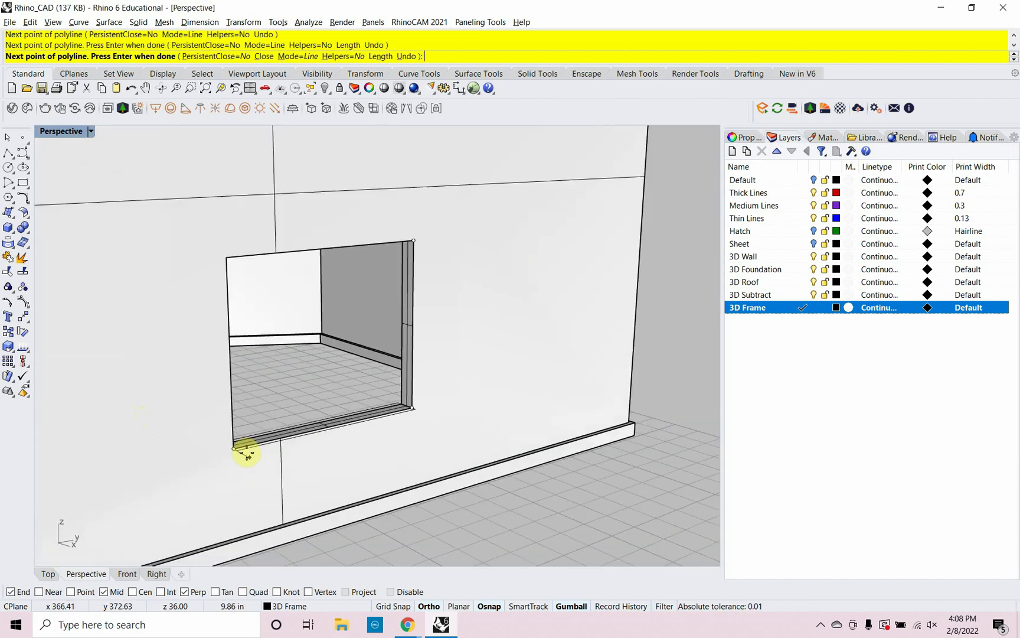
pyautogui.click(226, 257)
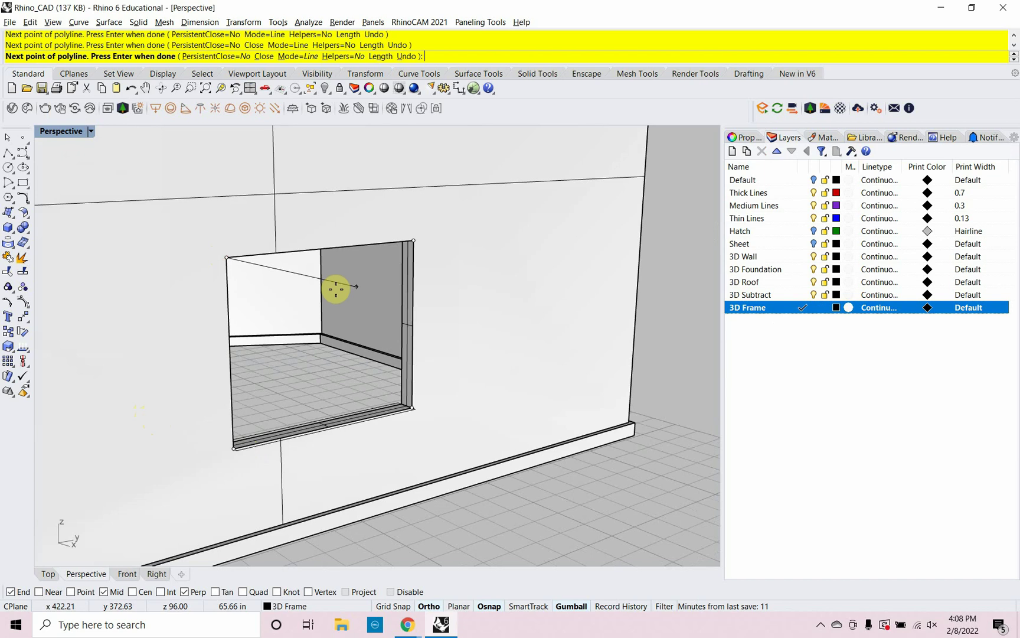
pyautogui.write('c')
pyautogui.press('Return')
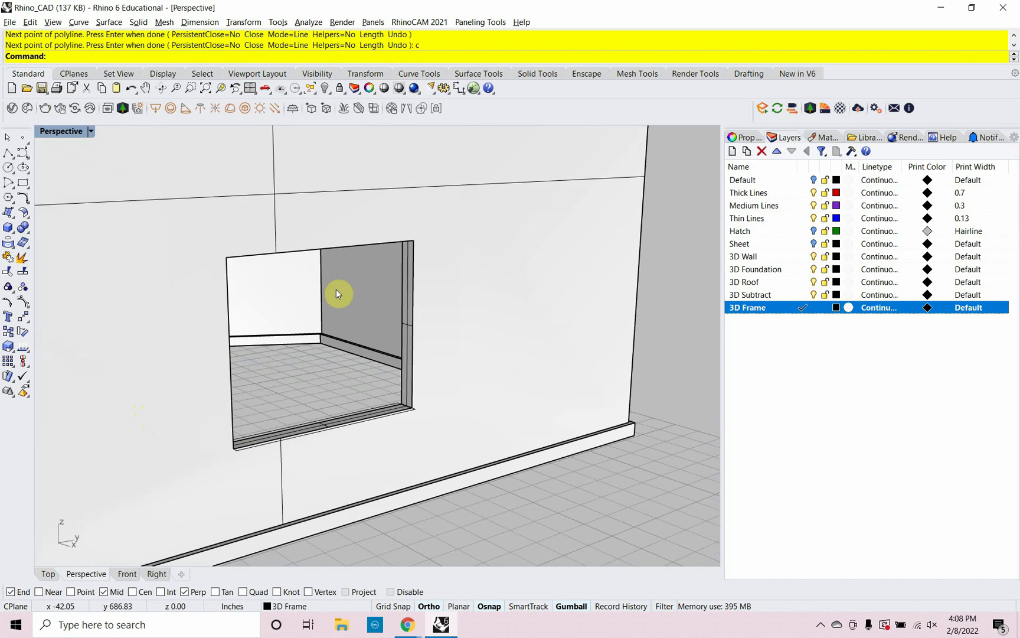
# Hide the 3D walls, the window-opening base outline and the foundation, leaving the upright window polyline visible.
pyautogui.click(488, 320)
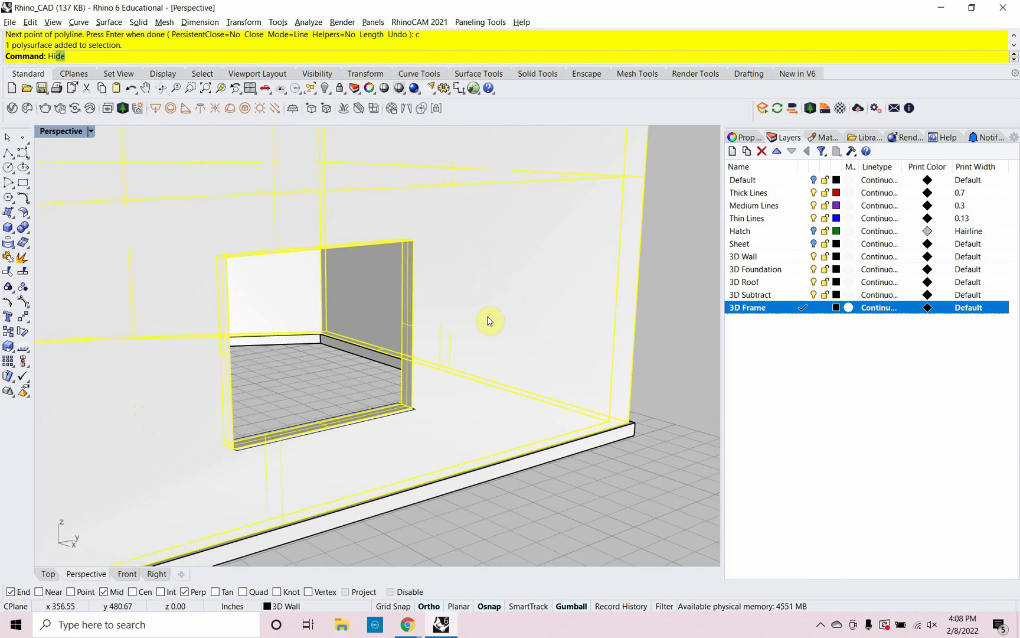
pyautogui.press('Return')
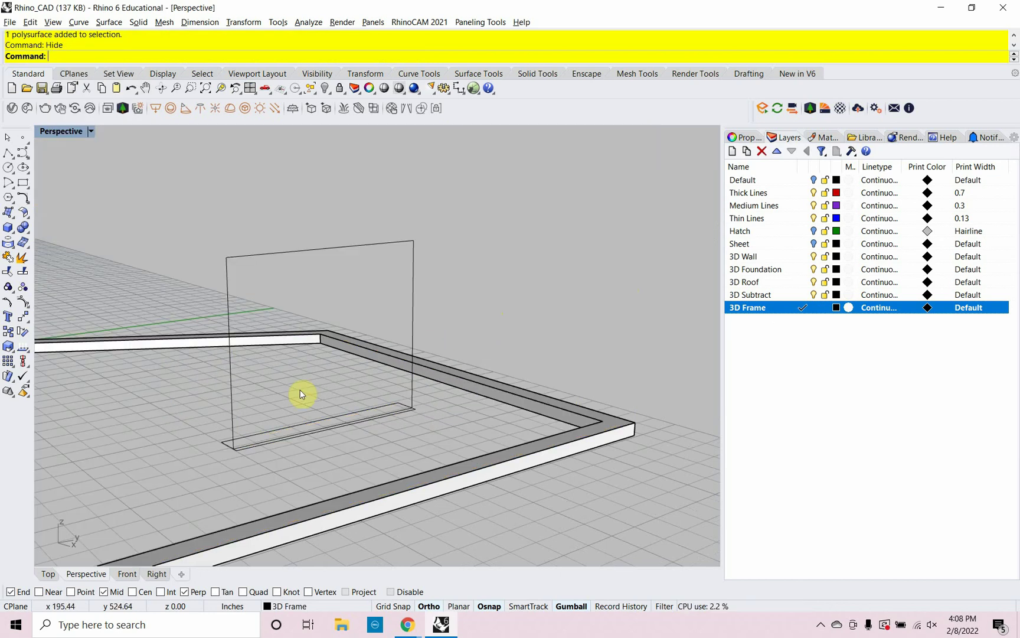
pyautogui.moveTo(301, 394); pyautogui.dragTo(292, 422, button='right')
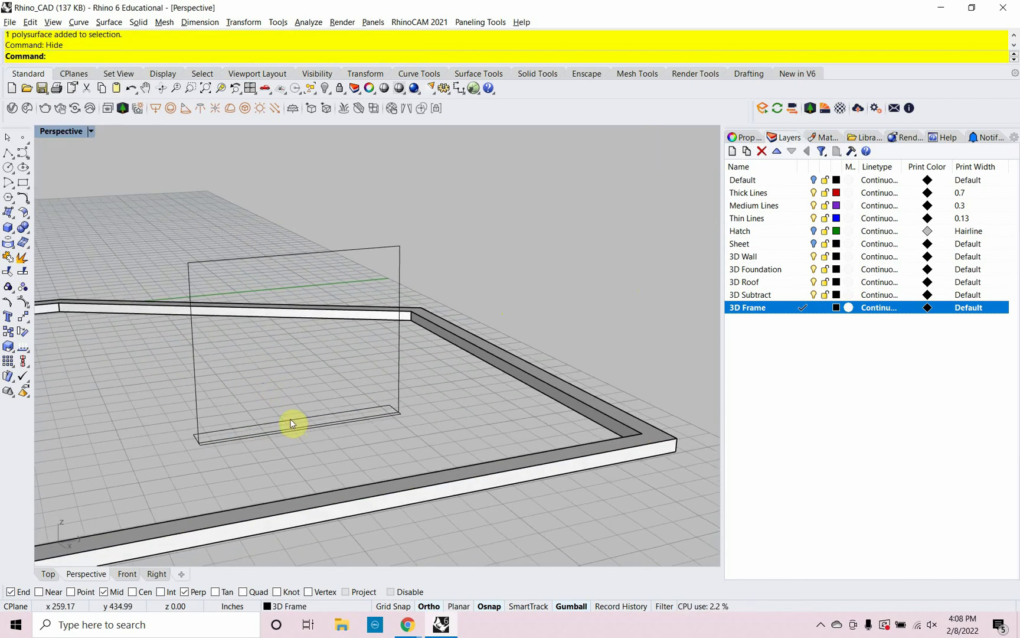
pyautogui.click(290, 420)
pyautogui.keyDown('shift'); pyautogui.click(405, 497); pyautogui.keyUp('shift')
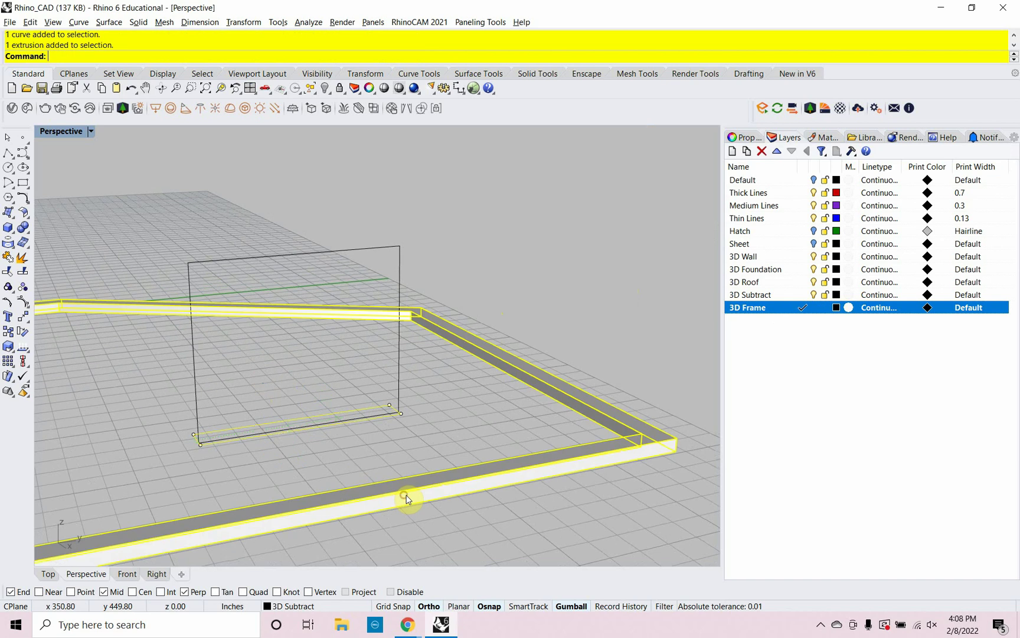
pyautogui.write('Hide')
pyautogui.press('Return')
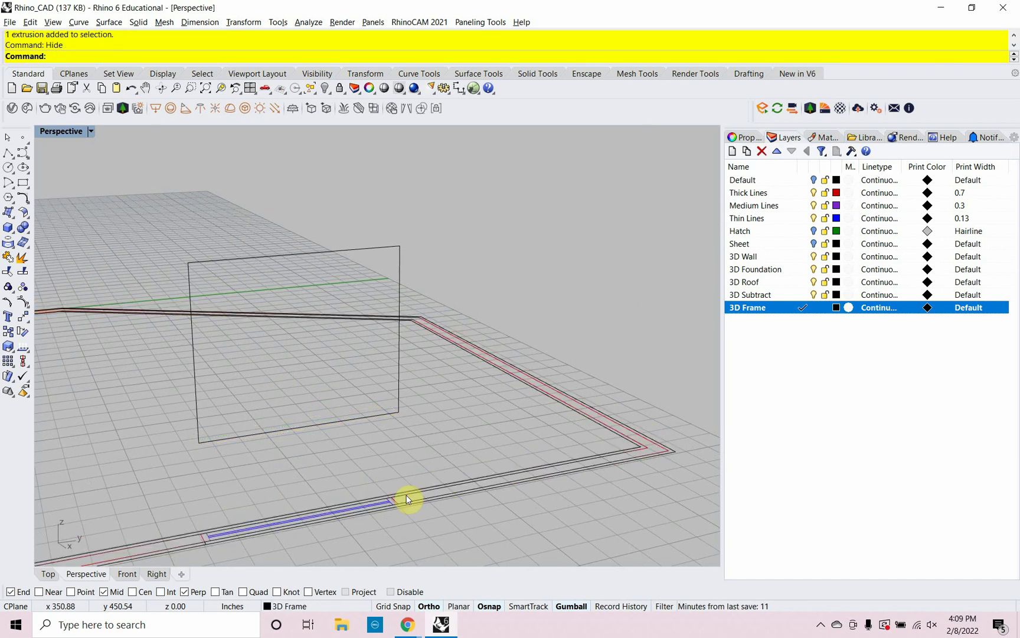
# Offset the upright window polyline 4" inward.
pyautogui.moveTo(357, 473); pyautogui.dragTo(360, 455, button='right')
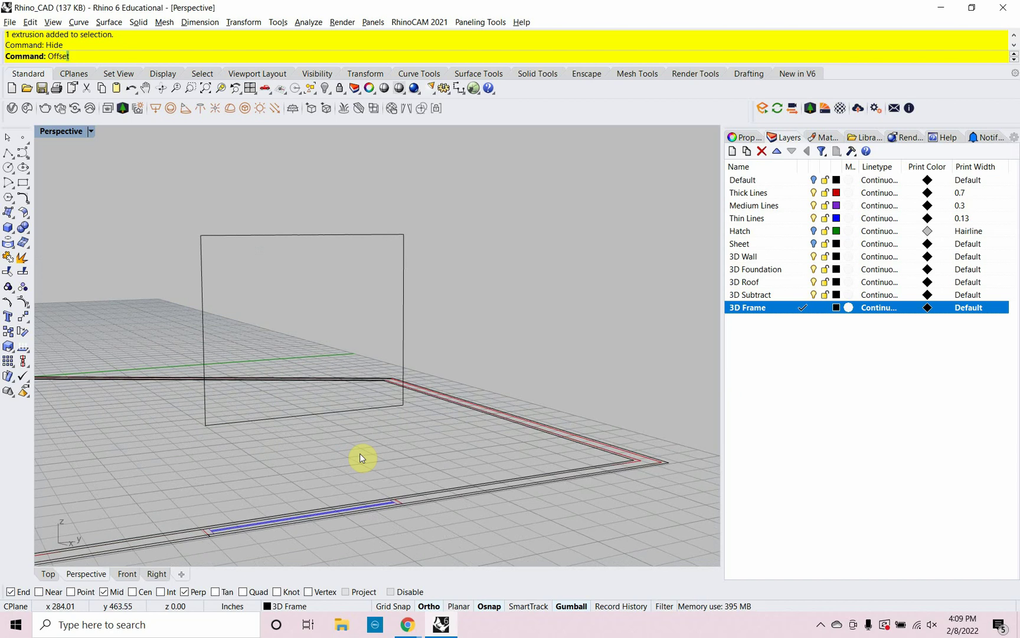
pyautogui.write('Offse')
pyautogui.press('Return')
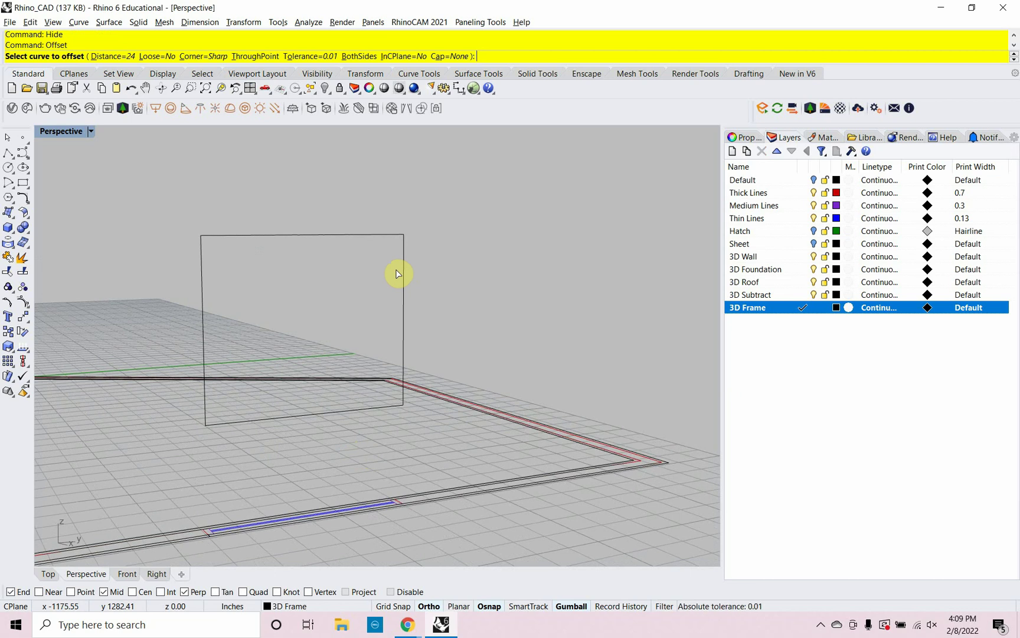
pyautogui.write('4"')
pyautogui.press('Return')
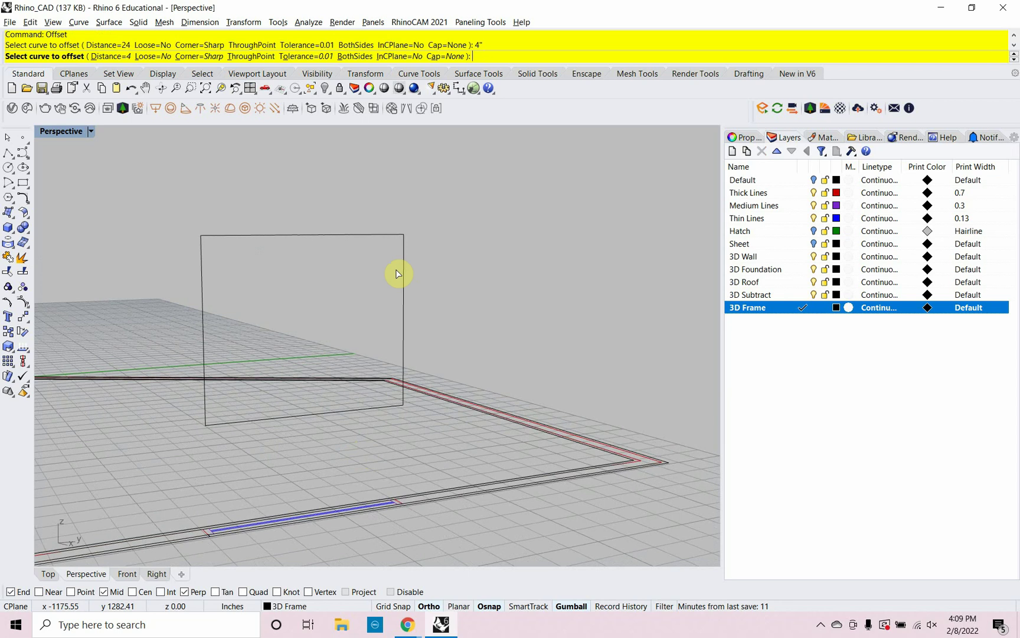
pyautogui.click(403, 272)
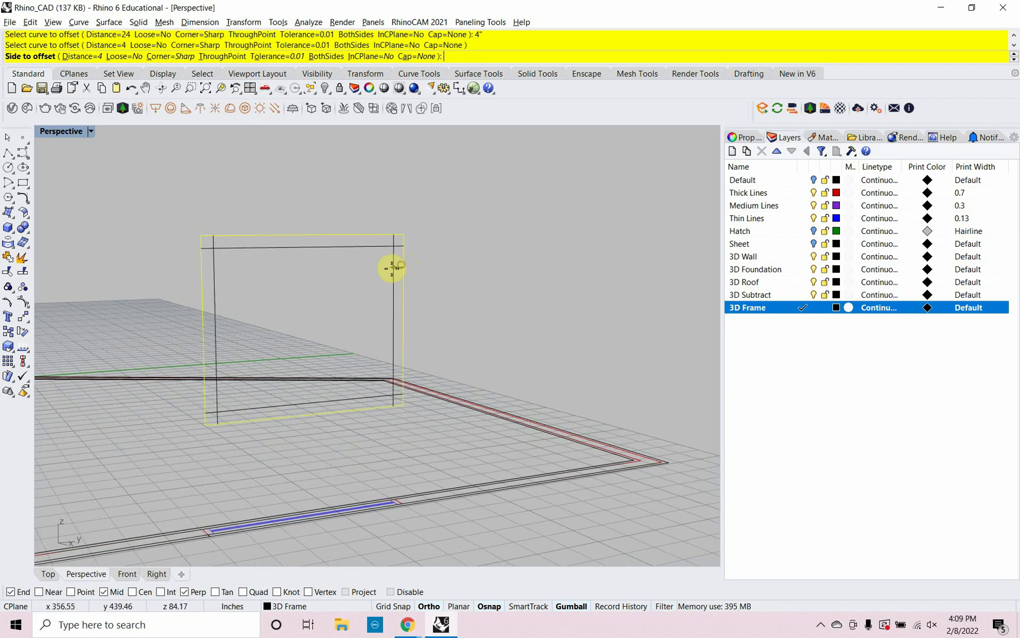
pyautogui.click(374, 276)
# Extrude the outer and inner window curves together 4" as a solid frame with ExtrudeCrv.
pyautogui.moveTo(374, 276); pyautogui.dragTo(416, 310, button='right')
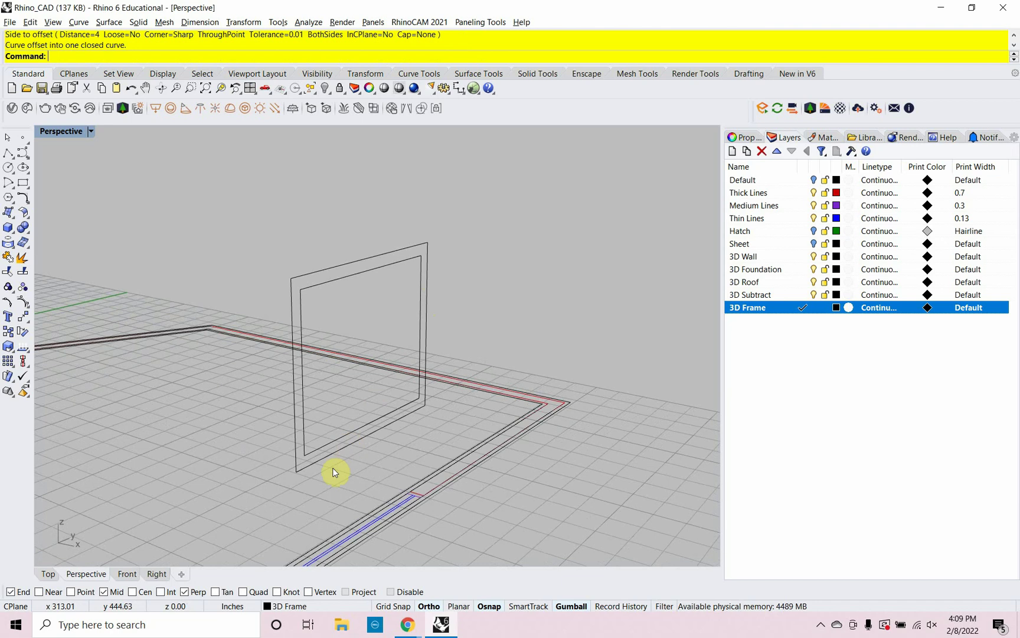
pyautogui.moveTo(332, 466); pyautogui.dragTo(319, 444)
pyautogui.press('Up')
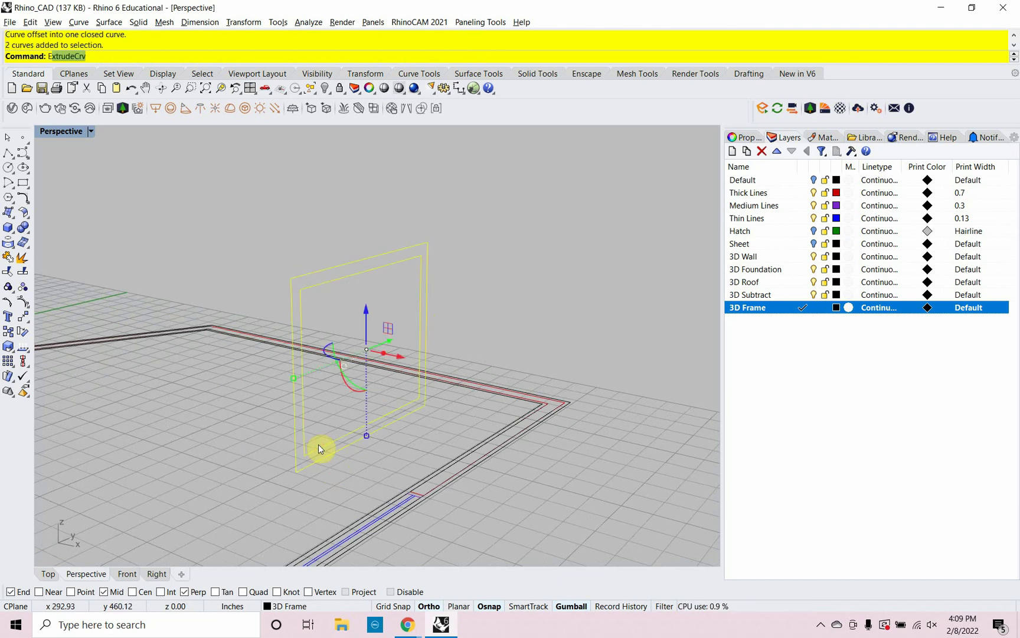
pyautogui.press('Return')
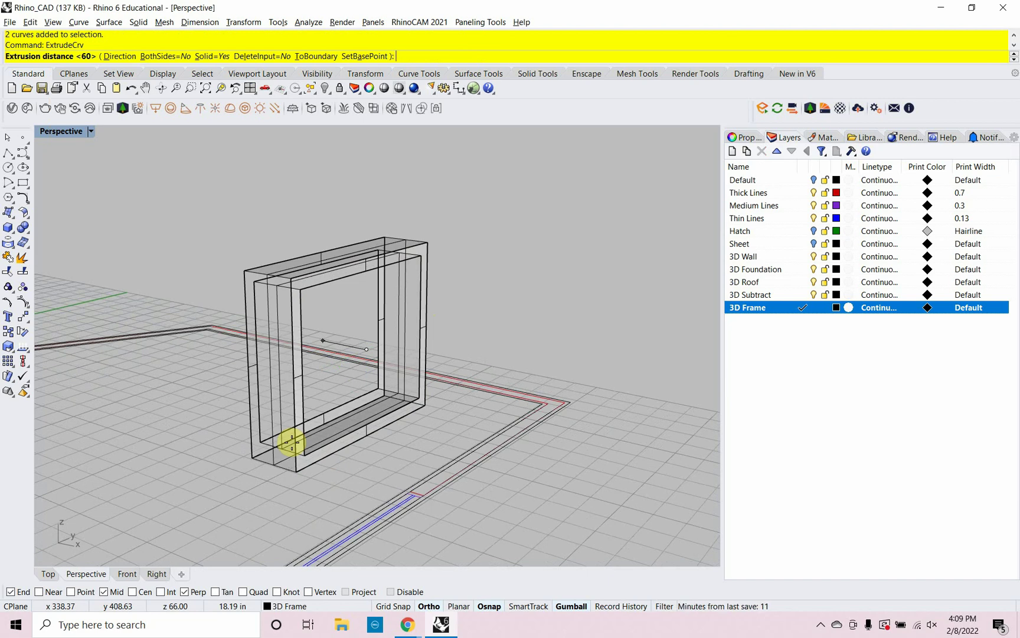
pyautogui.write('4"')
pyautogui.press('Return')
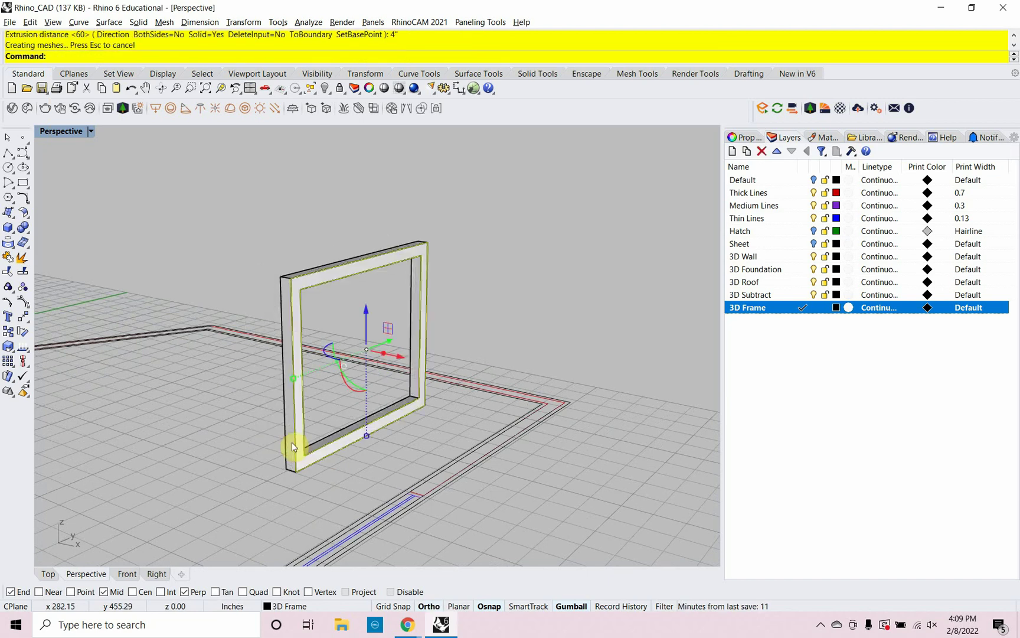
pyautogui.press('Escape')
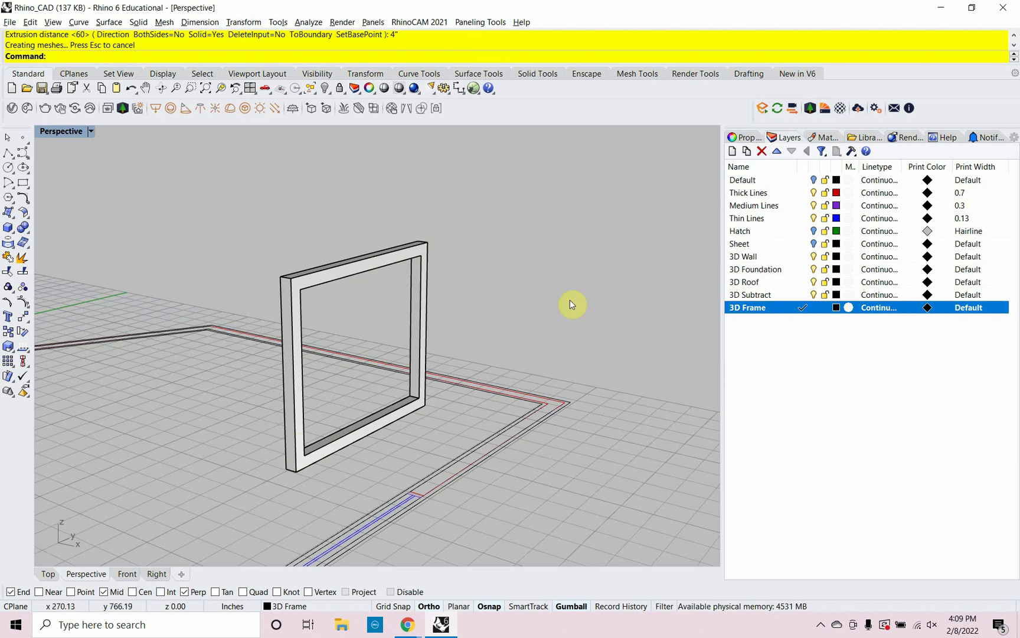
# Show all hidden objects and, in the Top view at the window, turn off the Thick Lines, Medium Lines and Thin Lines layers.
pyautogui.write('Show')
pyautogui.press('Return')
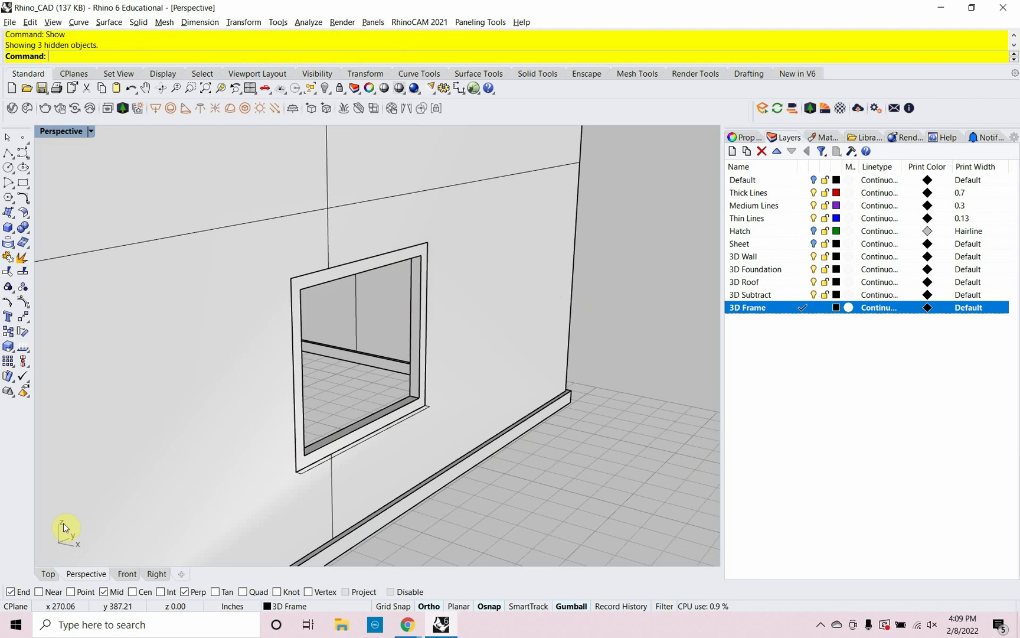
pyautogui.click(42, 574)
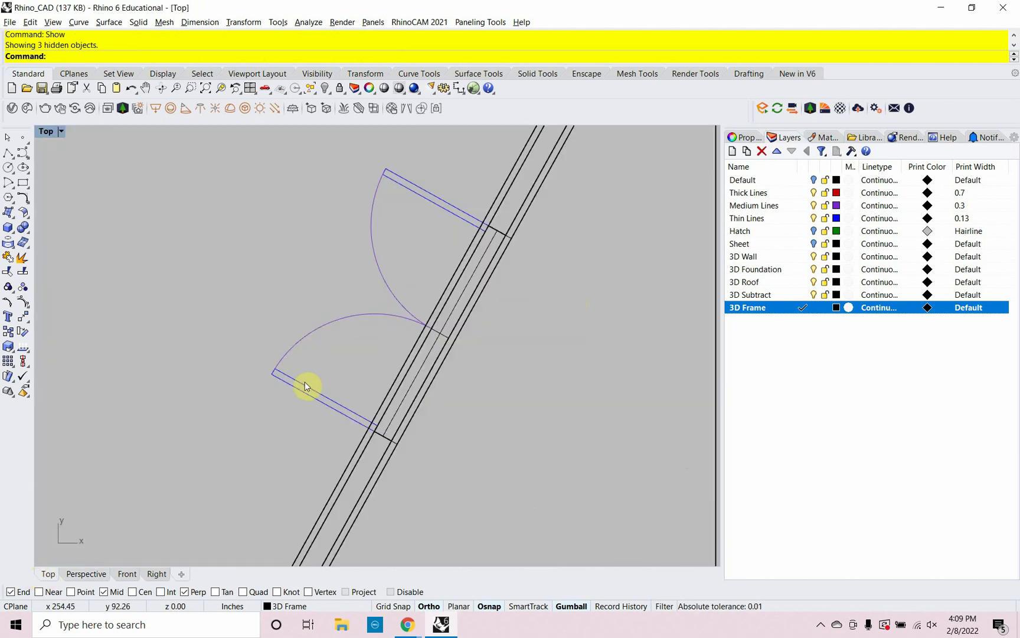
pyautogui.scroll(-6, 305, 381)
pyautogui.scroll(6, 313, 325)
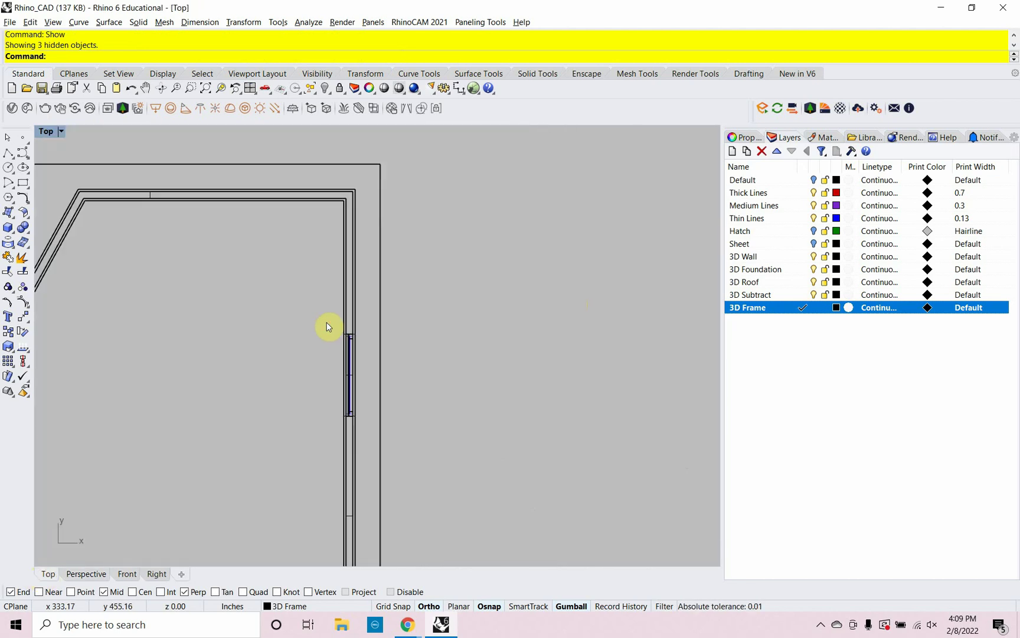
pyautogui.scroll(4, 364, 405)
pyautogui.scroll(-2, 364, 405)
pyautogui.moveTo(364, 406); pyautogui.dragTo(388, 342, button='right')
pyautogui.scroll(1, 355, 414)
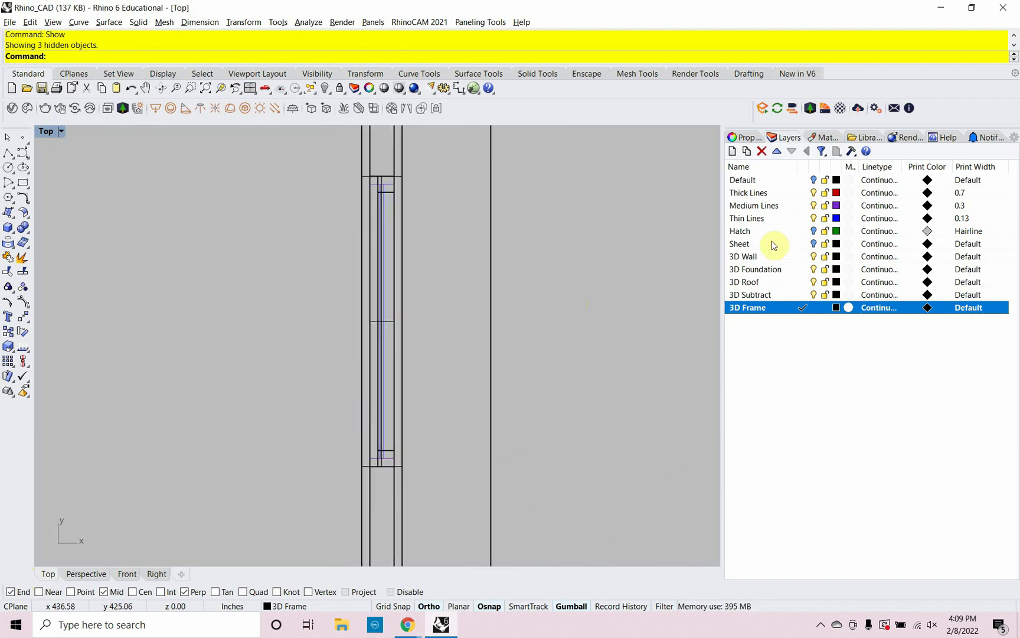
pyautogui.click(810, 205)
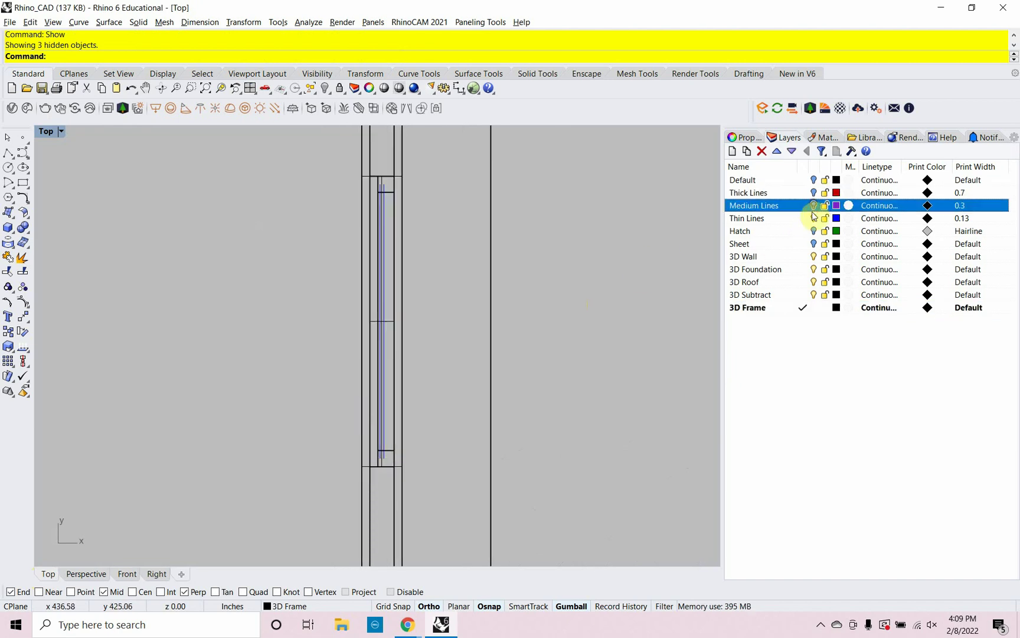
pyautogui.click(814, 219)
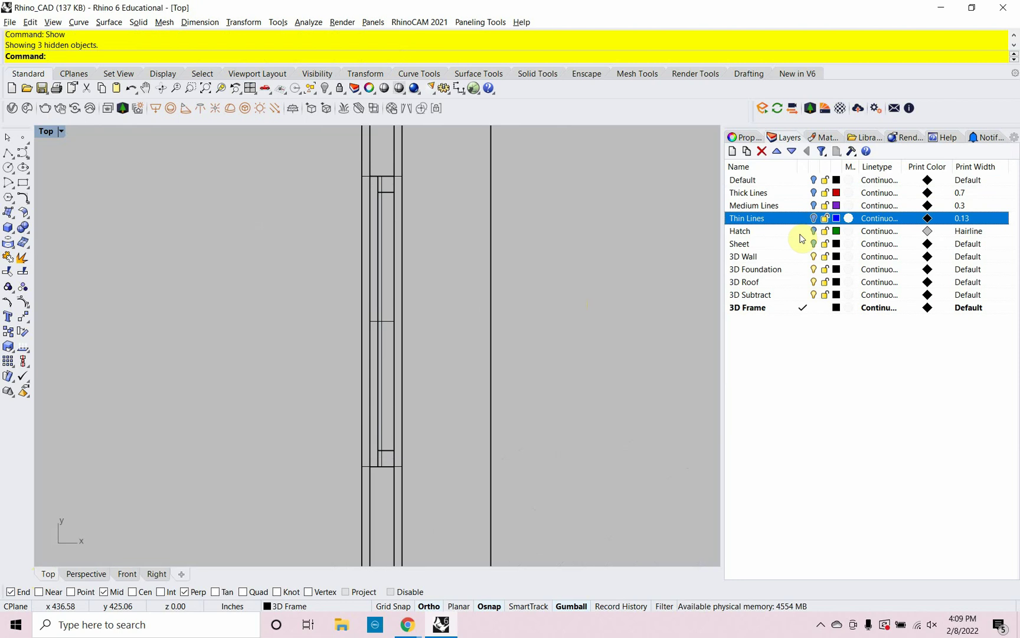
# Move the window frame from its end-edge midpoint to the midpoint of the wall opening's edge, and return to the Perspective view.
pyautogui.click(389, 199)
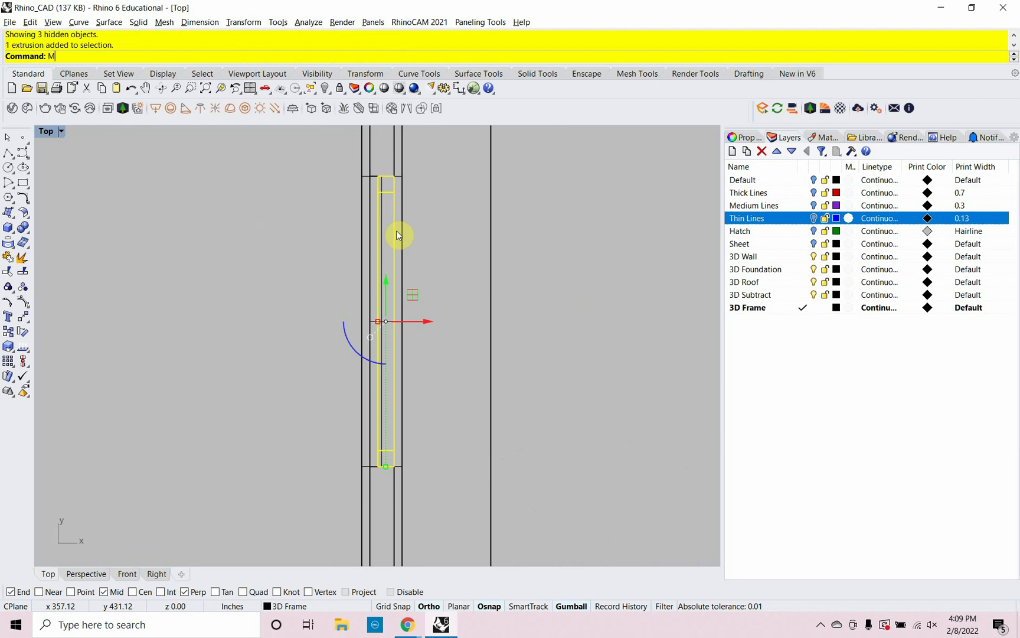
pyautogui.write('ove')
pyautogui.press('Return')
pyautogui.scroll(4, 374, 153)
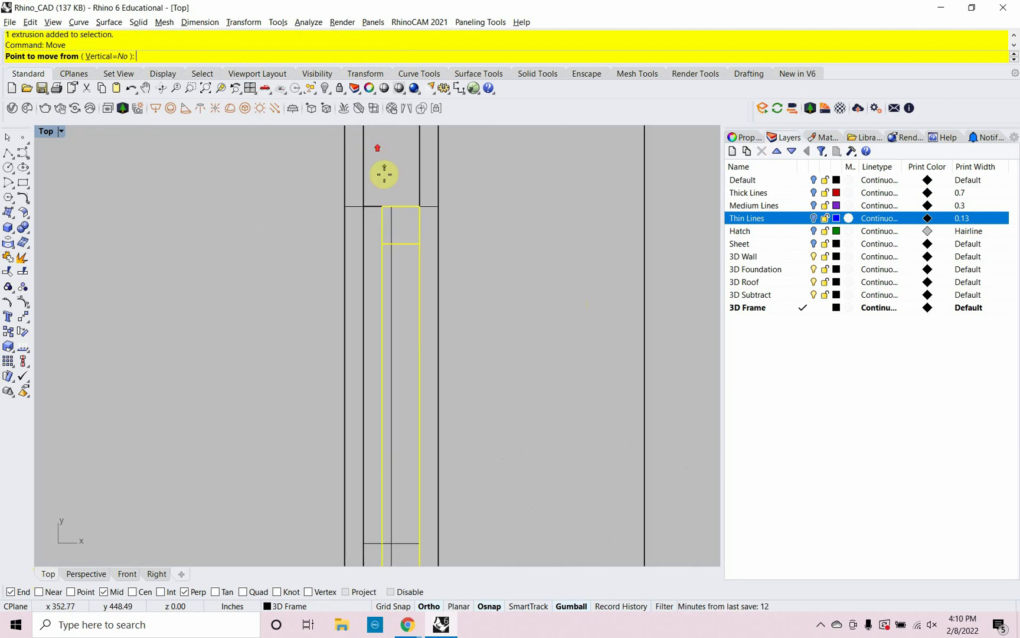
pyautogui.scroll(3, 384, 174)
pyautogui.click(422, 249)
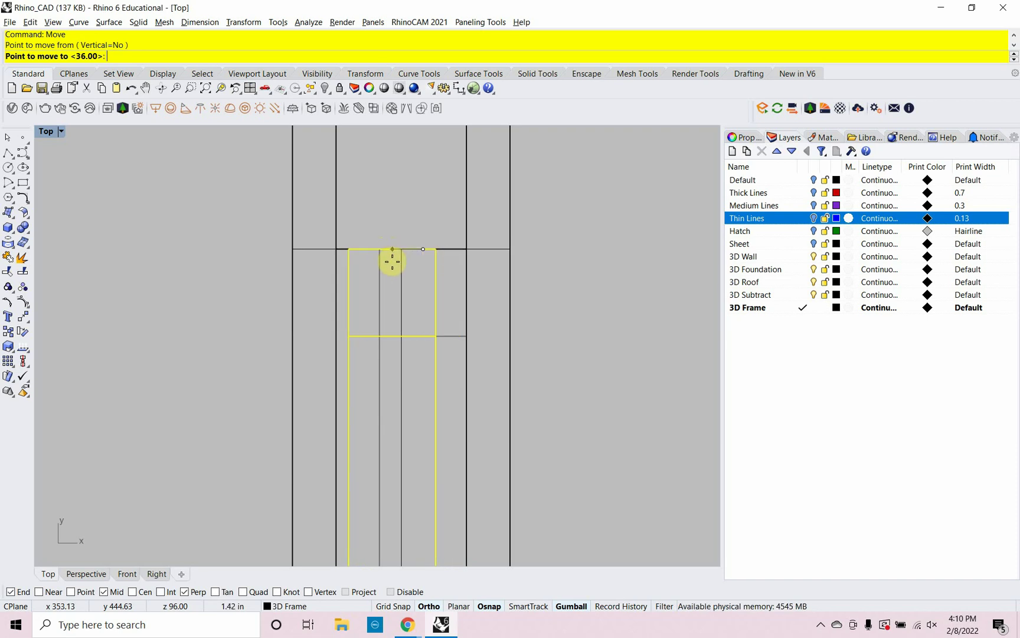
pyautogui.write('mid')
pyautogui.press('Return')
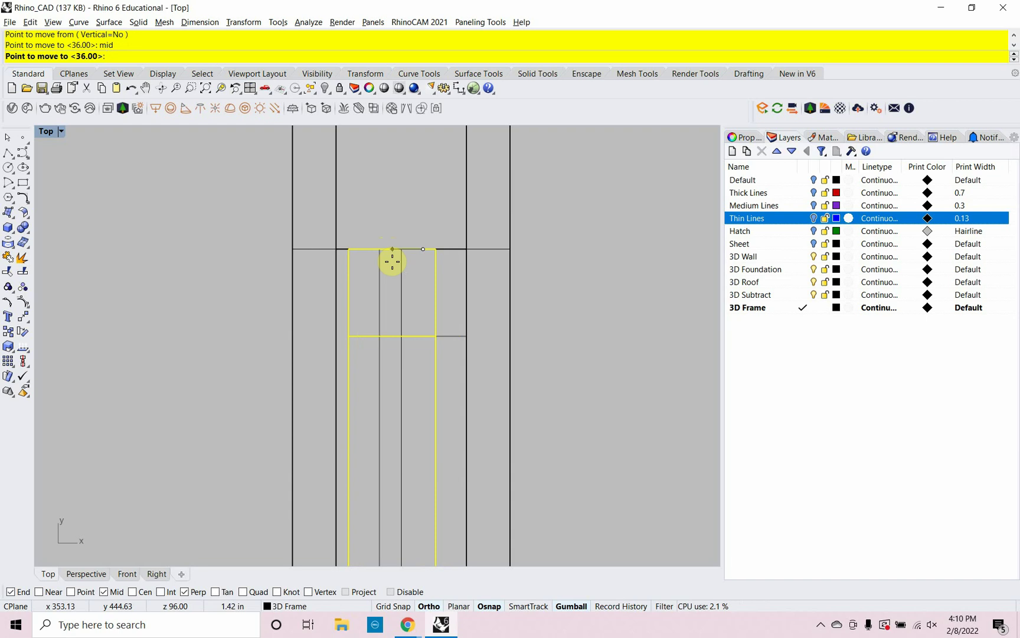
pyautogui.click(393, 246)
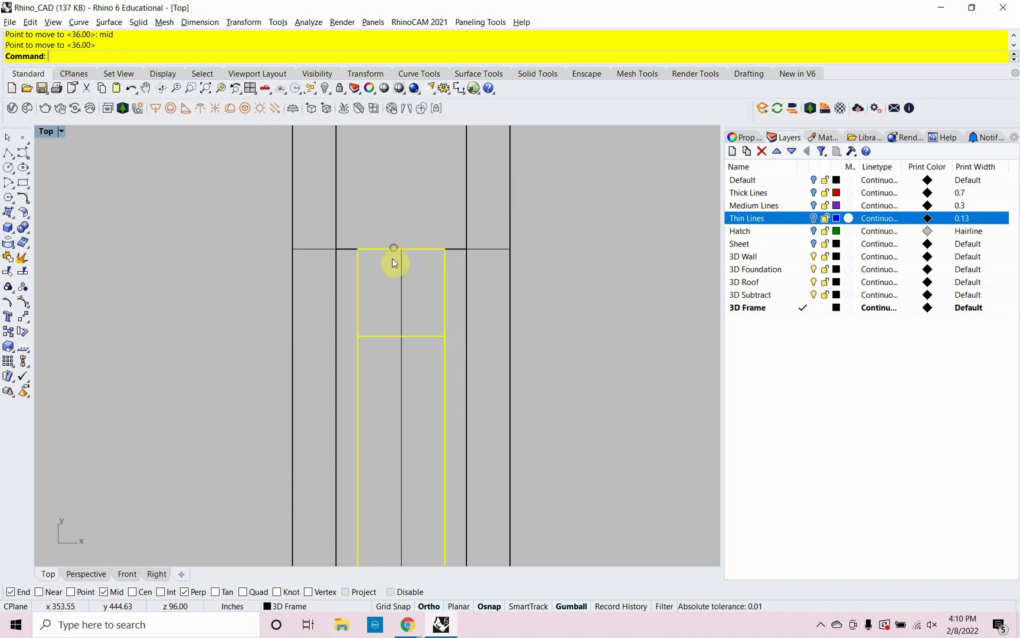
pyautogui.scroll(-10, 385, 298)
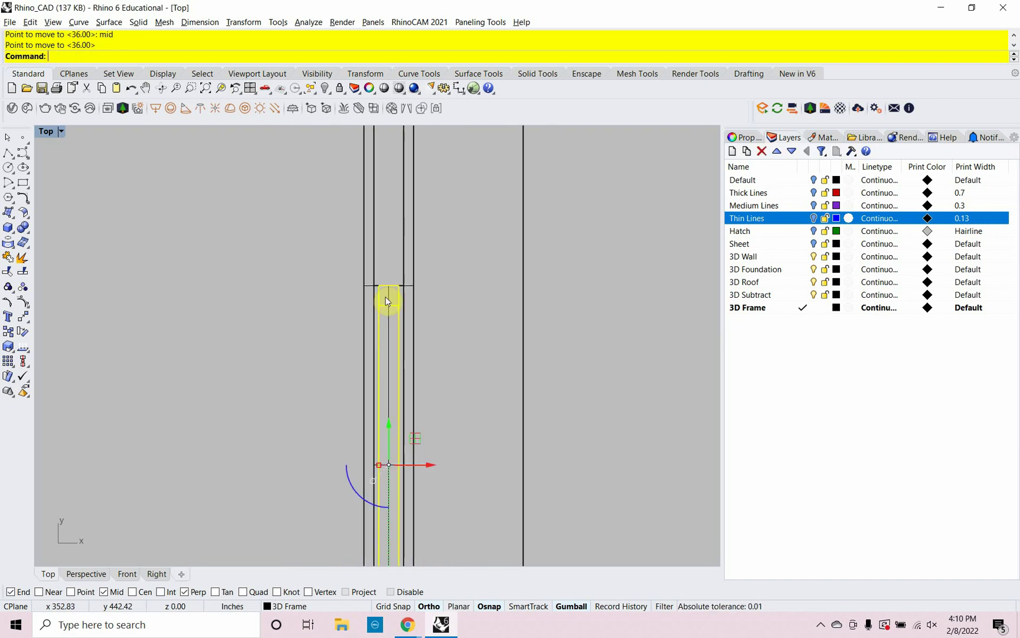
pyautogui.scroll(-5, 386, 298)
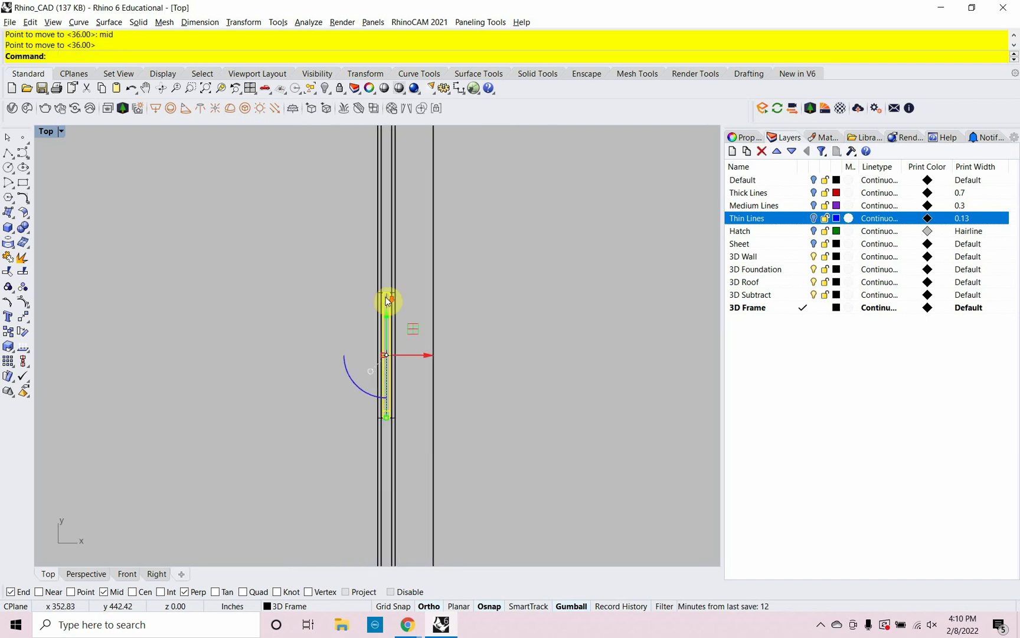
pyautogui.click(68, 574)
pyautogui.click(537, 487)
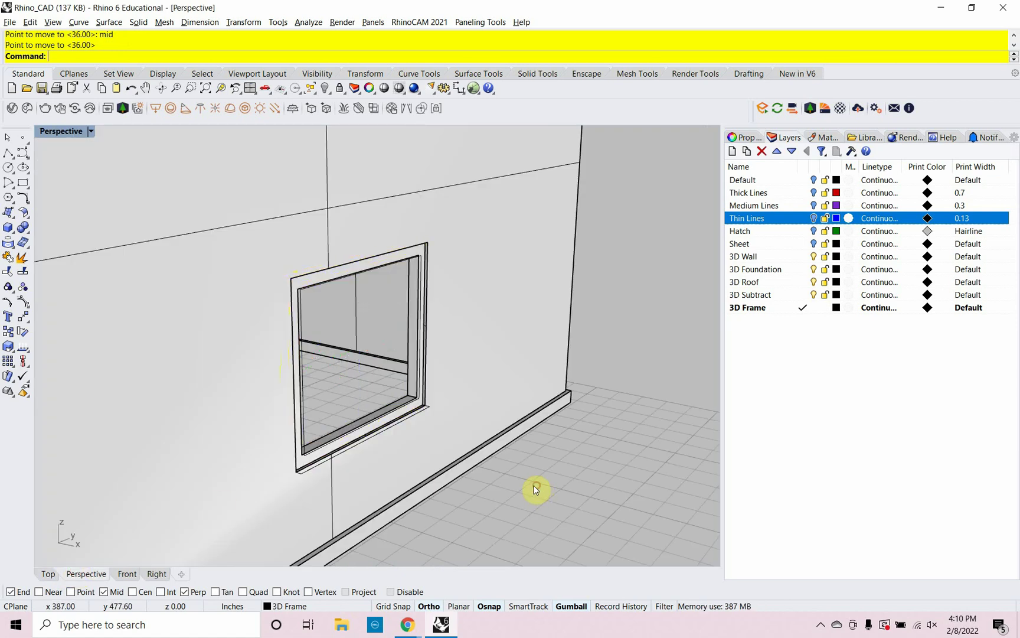
# Create a new layer named 3D Glass and make it the current layer.
pyautogui.moveTo(503, 351); pyautogui.dragTo(561, 397, button='right')
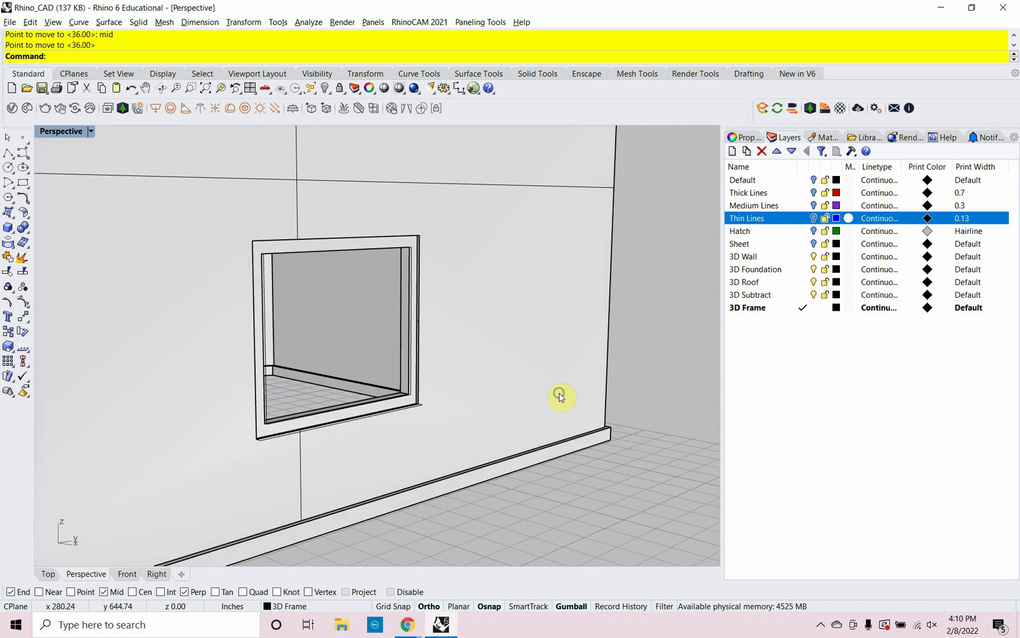
pyautogui.rightClick(743, 346)
pyautogui.click(748, 349)
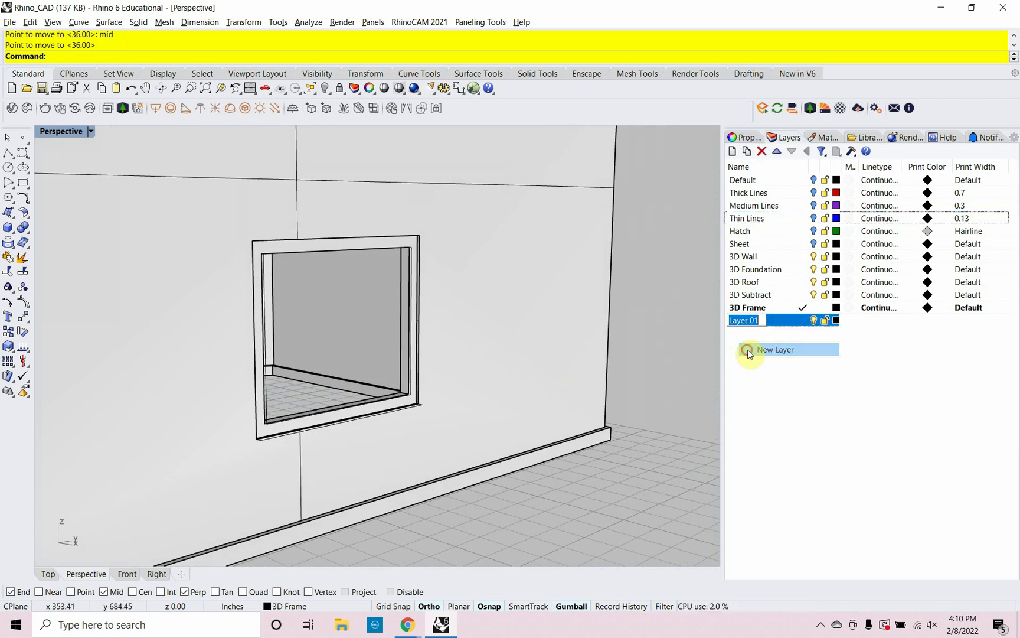
pyautogui.write('3D')
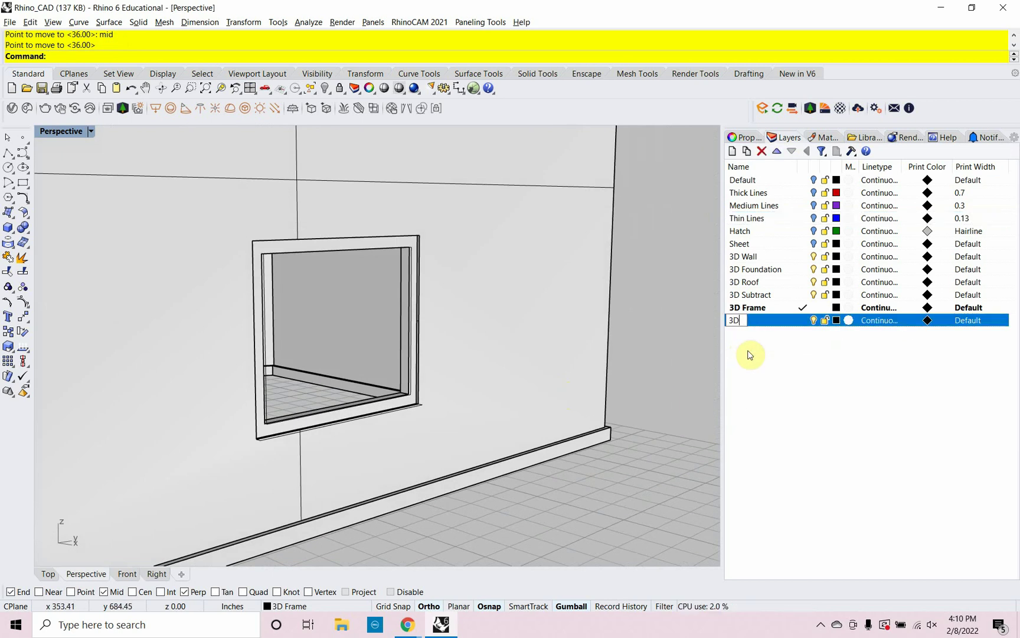
pyautogui.write(' Glass')
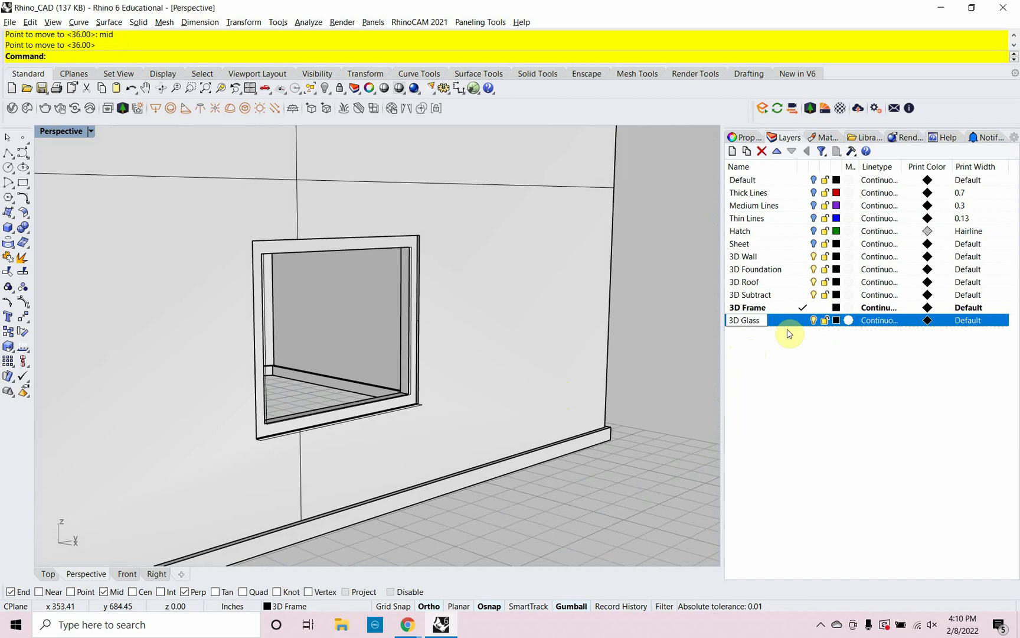
pyautogui.press('Return')
pyautogui.click(801, 320)
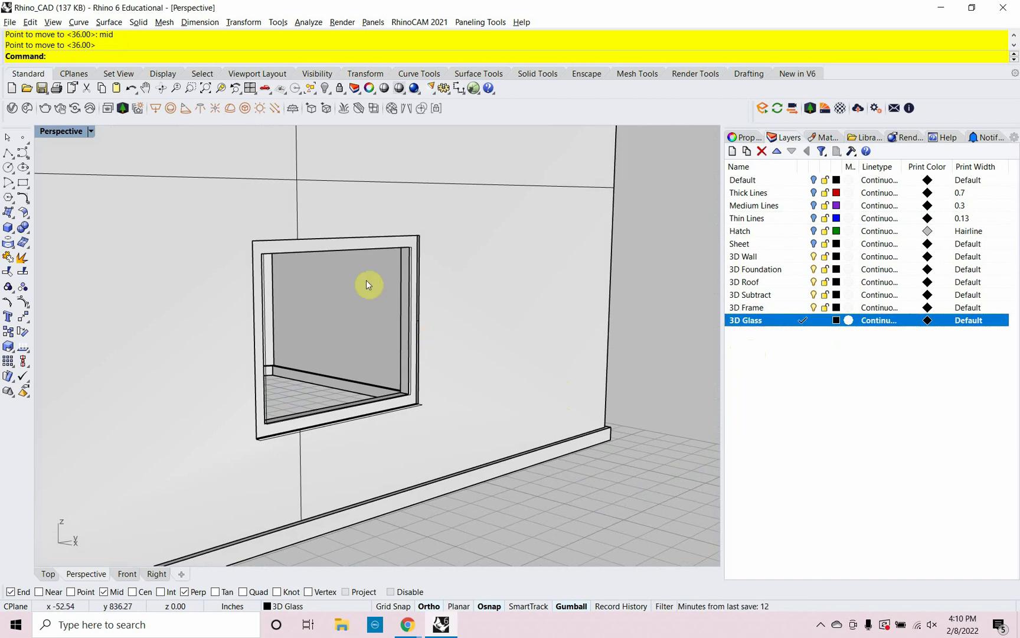
pyautogui.click(348, 243)
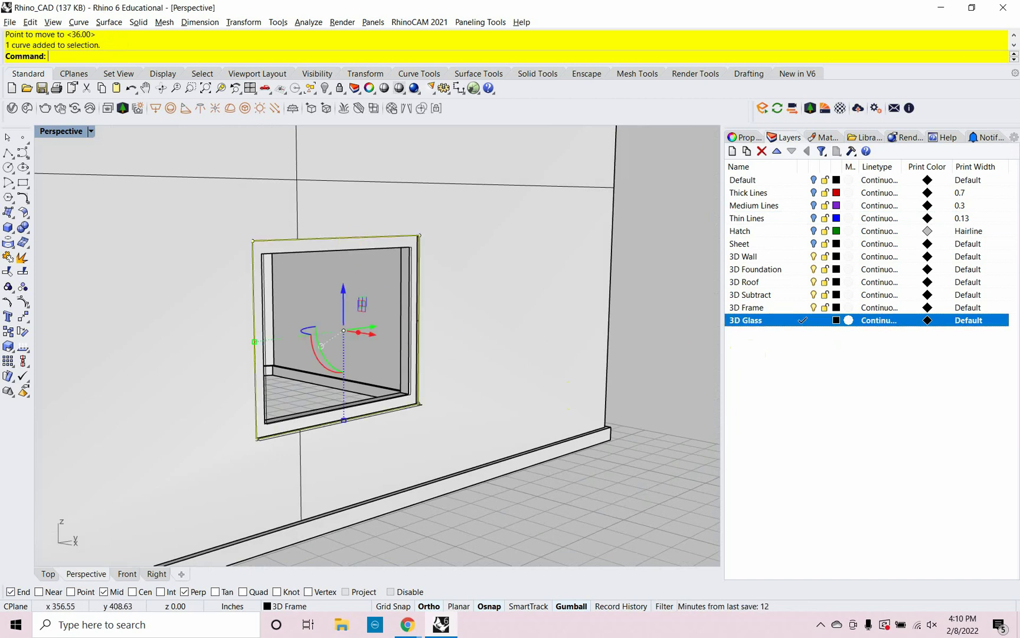
pyautogui.write('Invert')
pyautogui.press('Return')
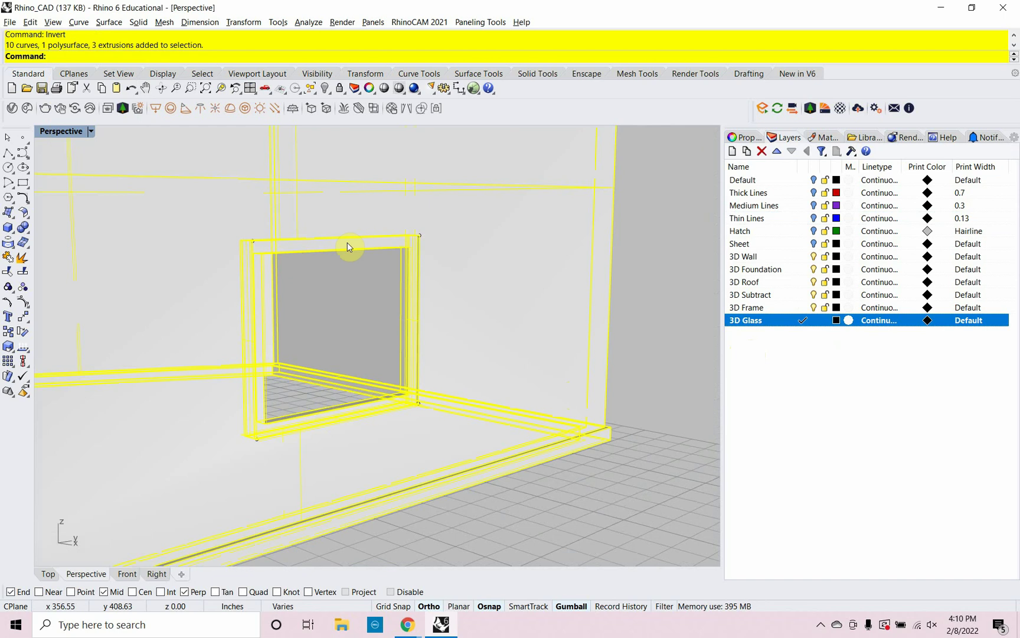
pyautogui.write('Hide')
pyautogui.press('Return')
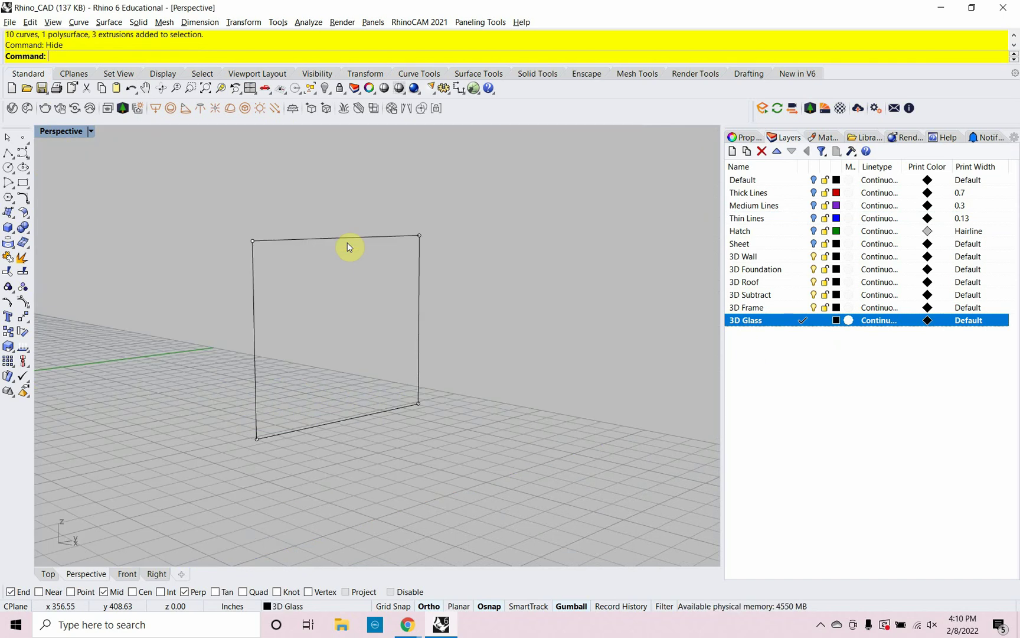
pyautogui.hotkey('ctrl', 'z')
# Isolate the solid window frame by inverting the selection and hiding everything else.
pyautogui.click(348, 243)
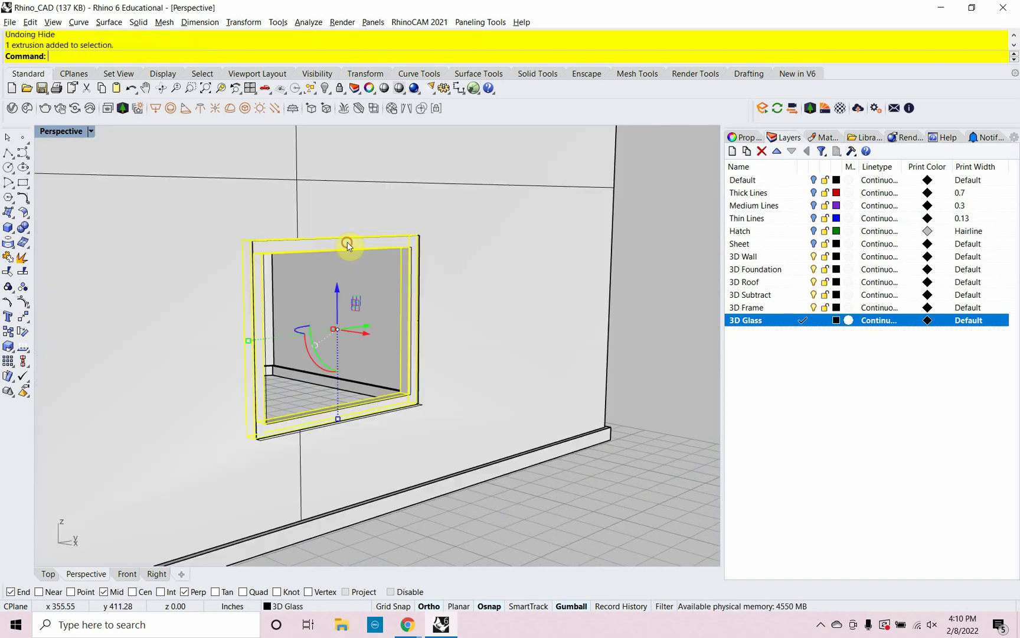
pyautogui.write('Invert')
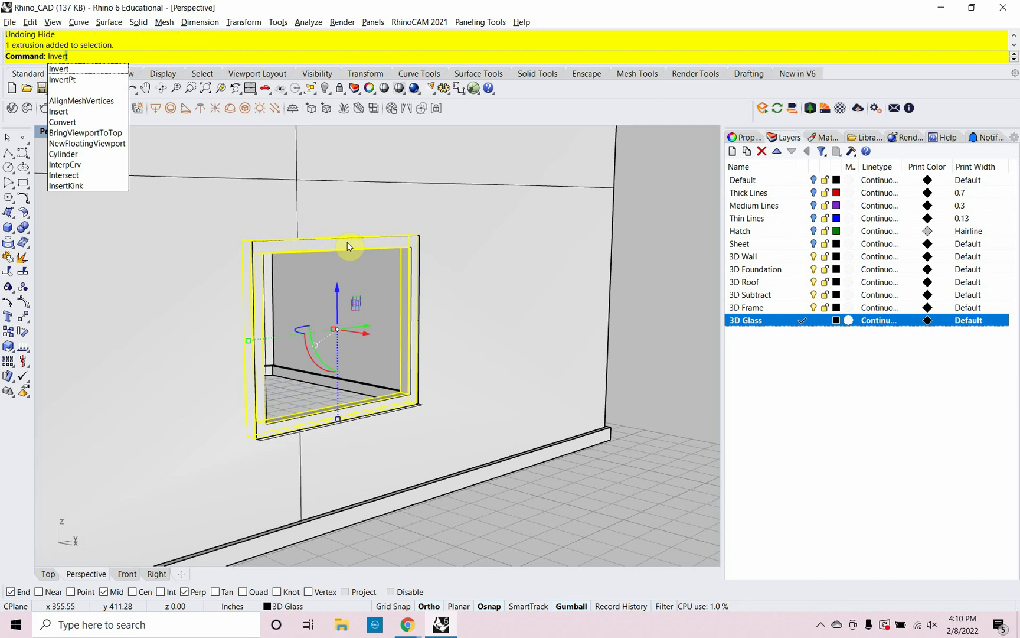
pyautogui.press('Return')
pyautogui.write('Hide')
pyautogui.press('Return')
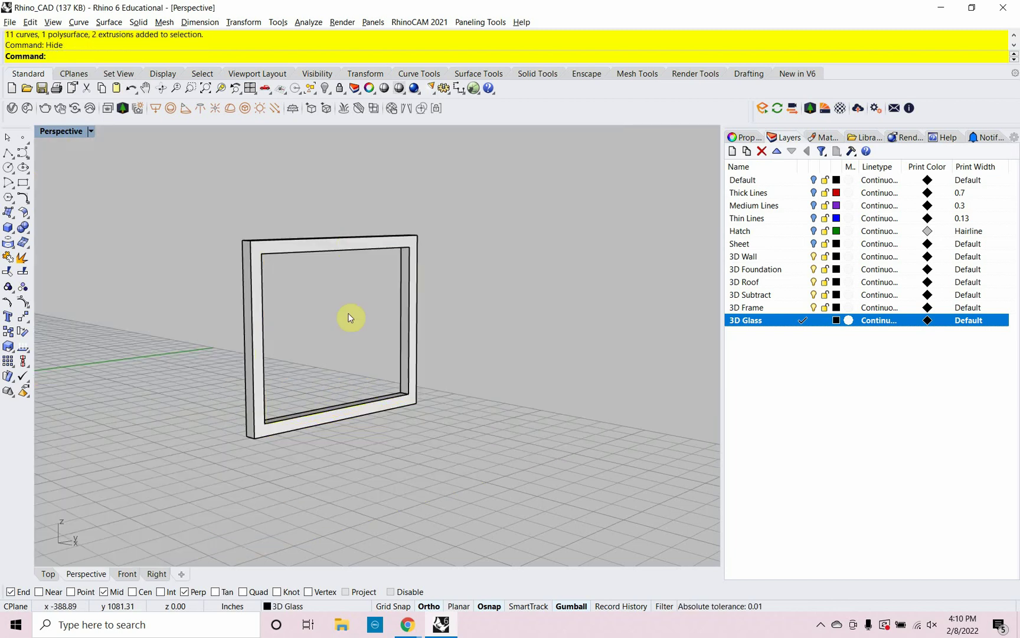
pyautogui.moveTo(348, 317); pyautogui.dragTo(371, 383, button='right')
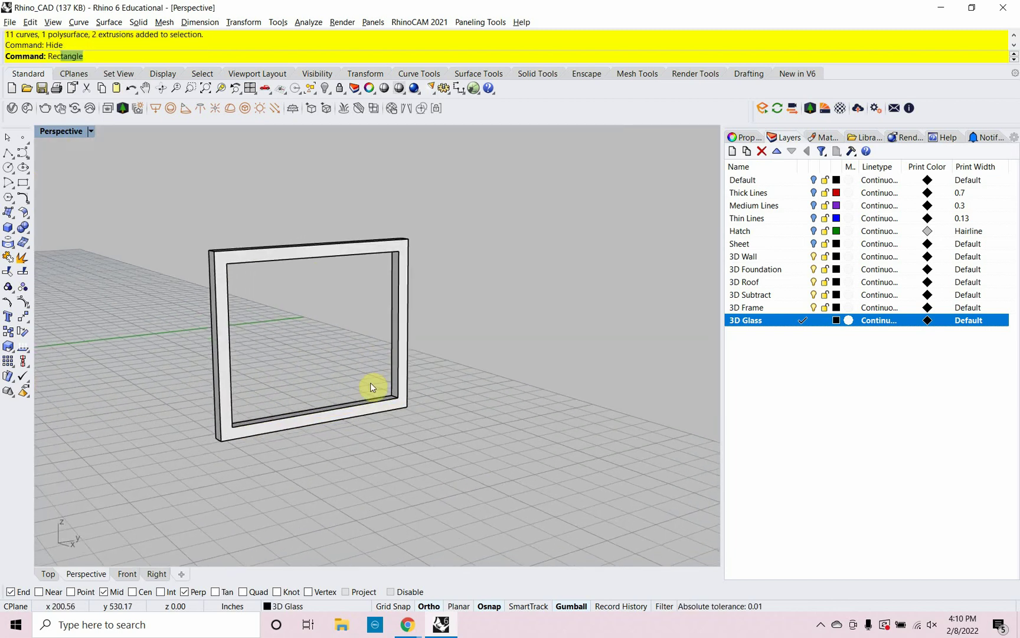
pyautogui.write('Rec')
pyautogui.press('Return')
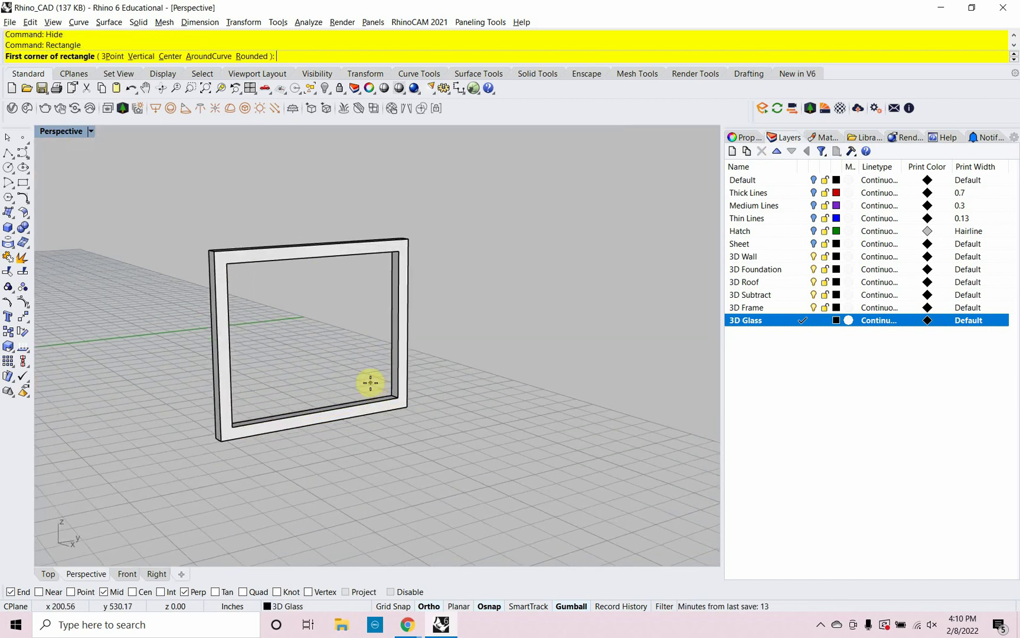
pyautogui.click(230, 430)
pyautogui.press('Escape')
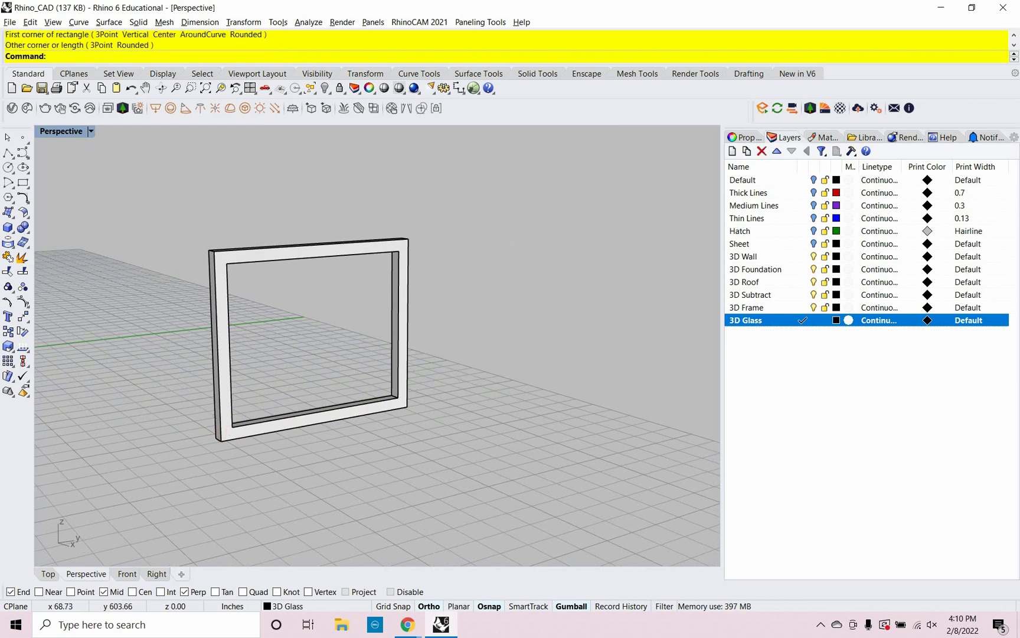
# Trace the frame's inner opening with a polyline, starting at a lower inside corner and going up to the inside corner above it.
pyautogui.write('Polyline')
pyautogui.press('Return')
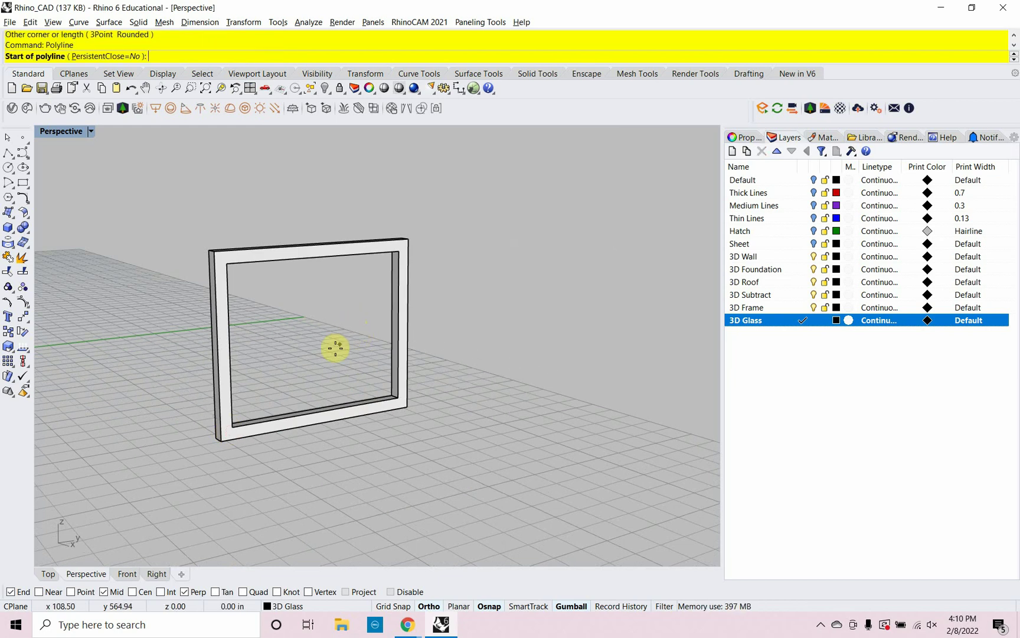
pyautogui.click(238, 425)
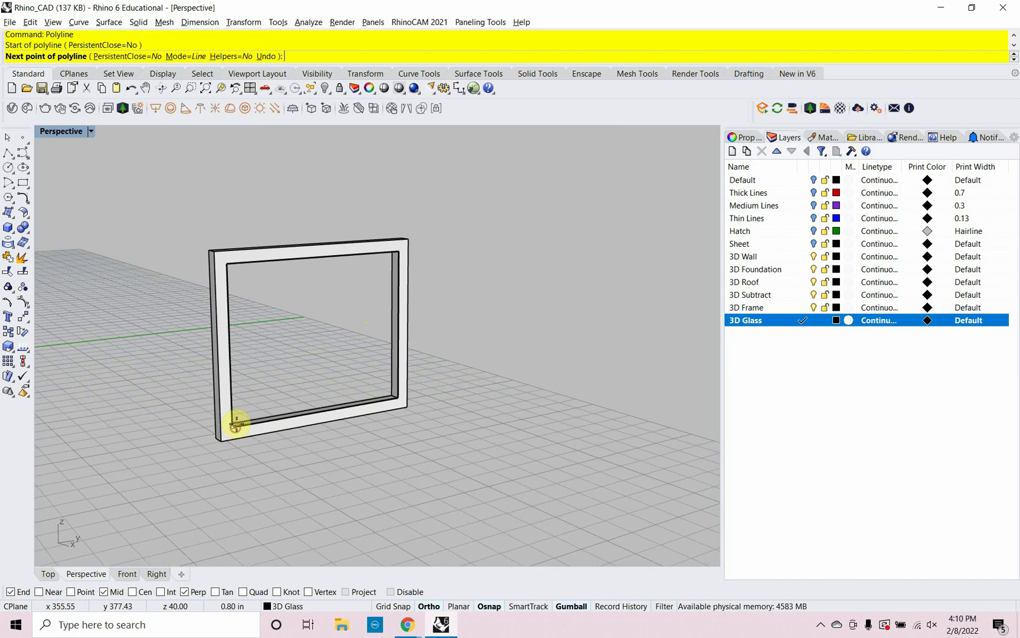
pyautogui.click(229, 266)
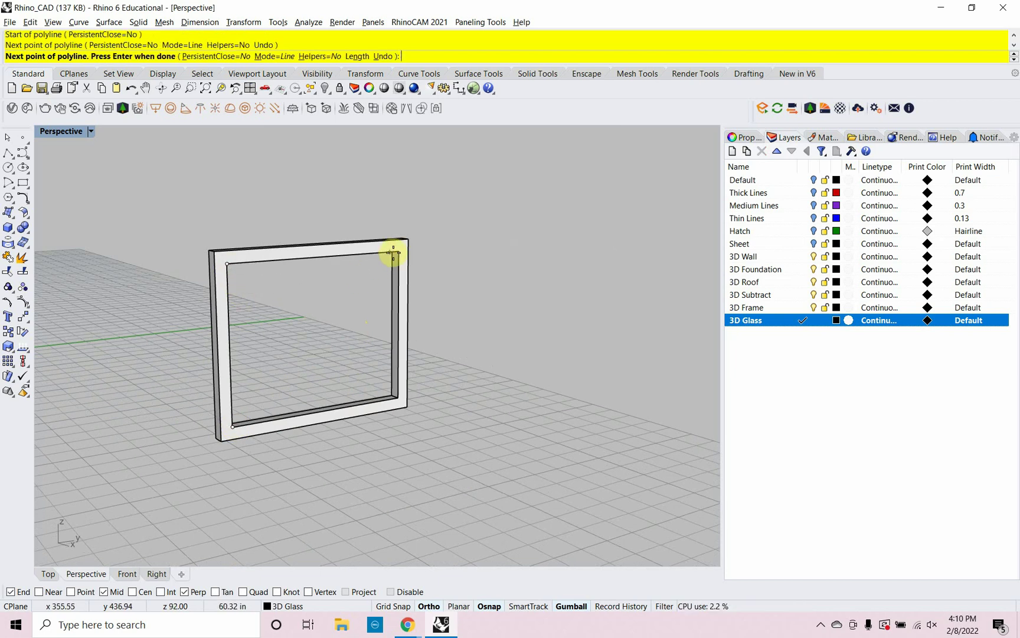
# Complete the closed polyline around the inner opening of the window frame by adding its remaining corners.
pyautogui.click(399, 252)
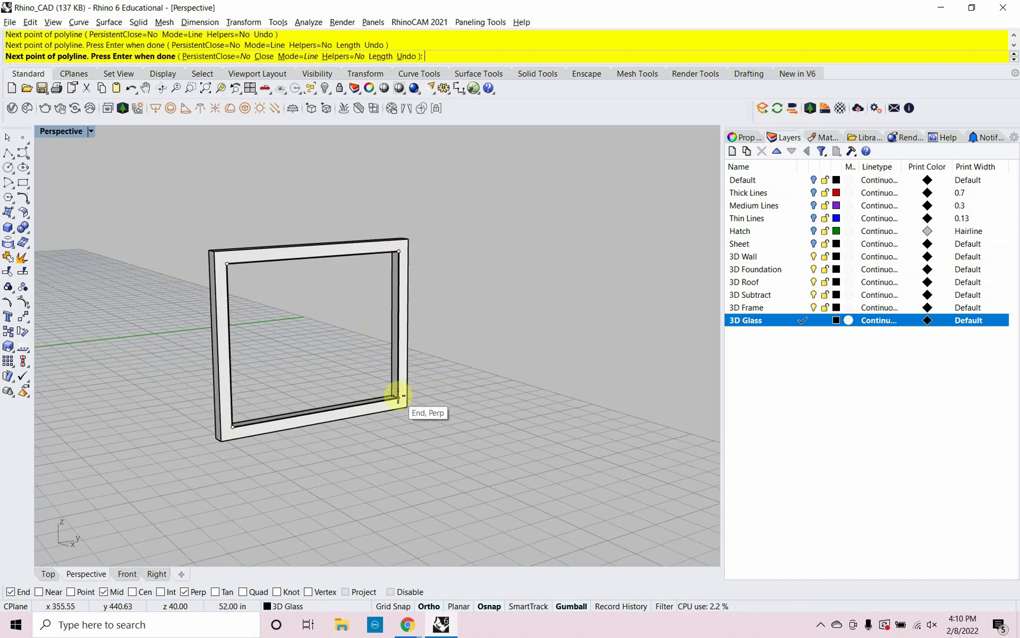
pyautogui.click(399, 397)
pyautogui.write('c')
pyautogui.press('Return')
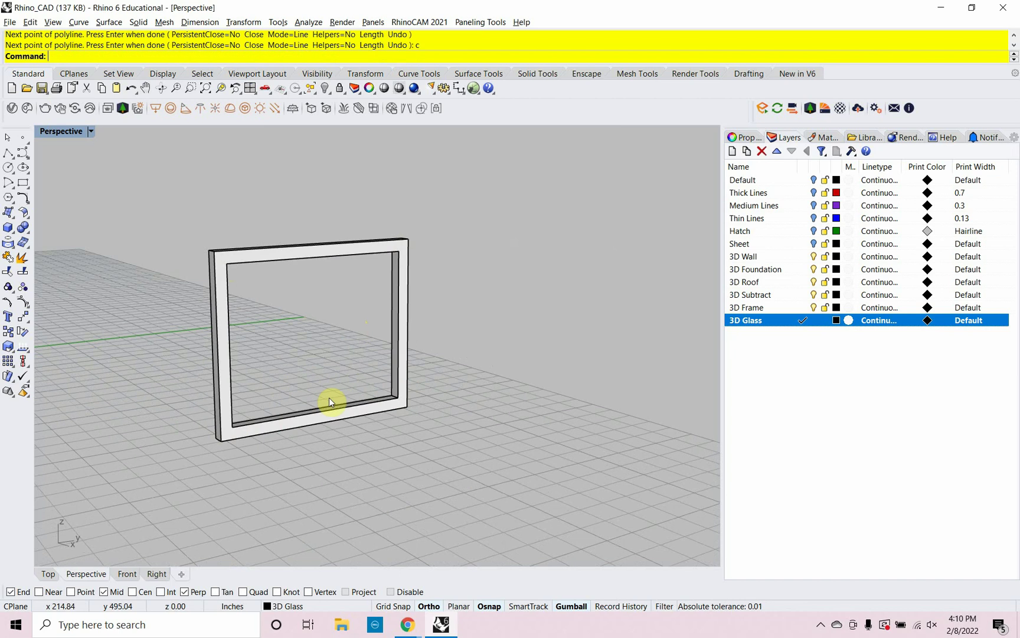
# Extrude the closed curve inside the window frame by 1" as a solid glass pane.
pyautogui.click(361, 405)
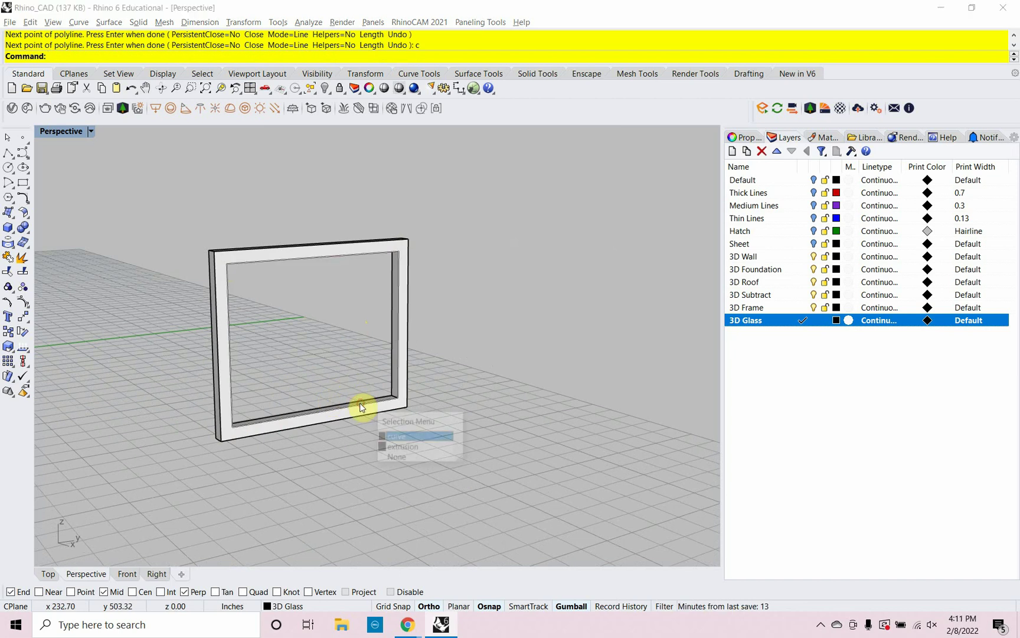
pyautogui.click(395, 439)
pyautogui.write('ExtrudeCrv')
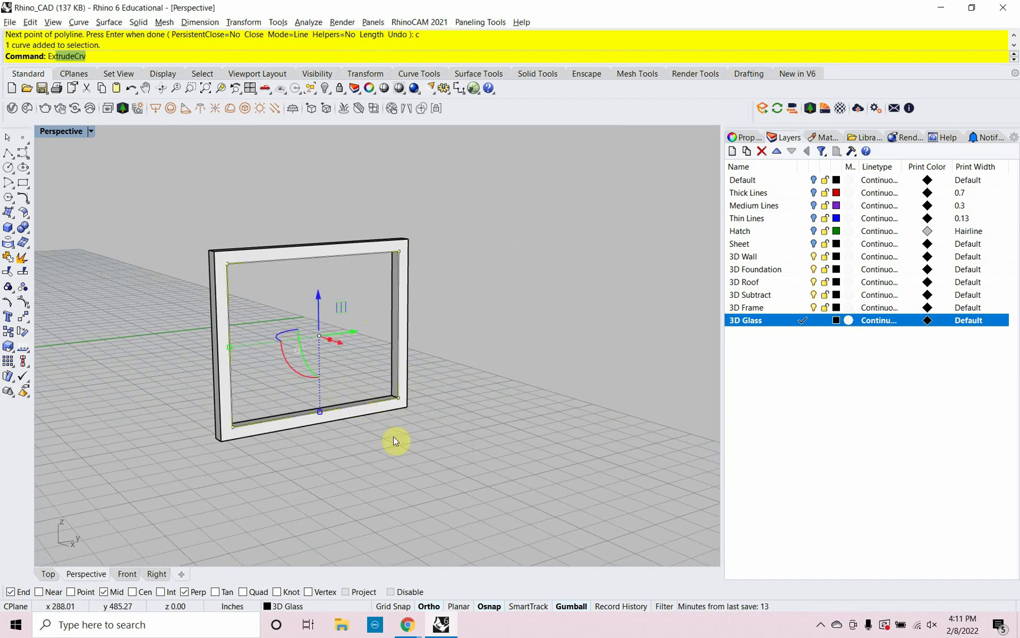
pyautogui.press('Return')
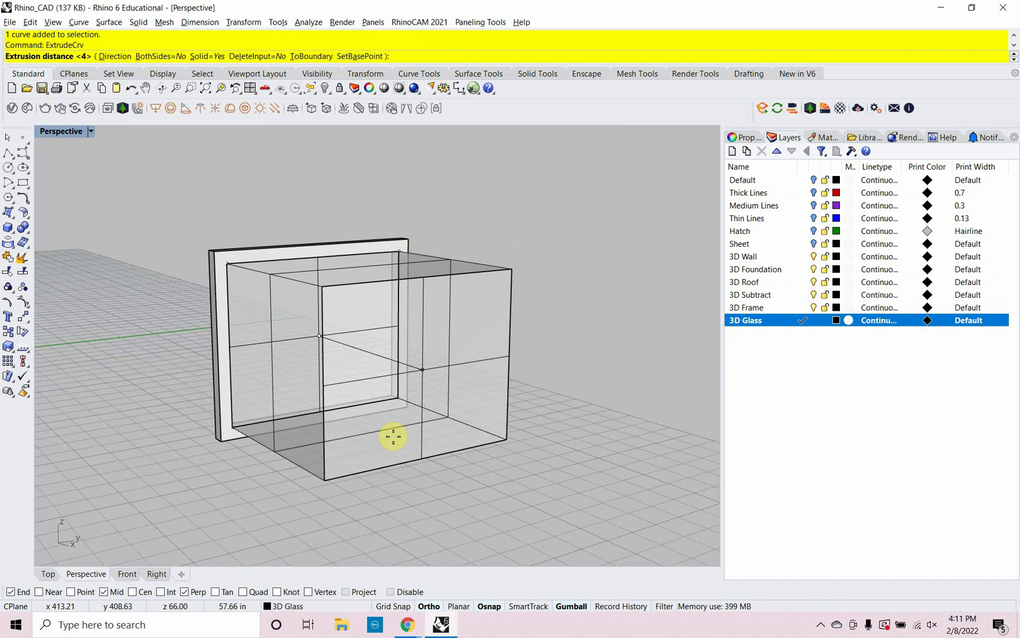
pyautogui.write('1"')
pyautogui.press('Return')
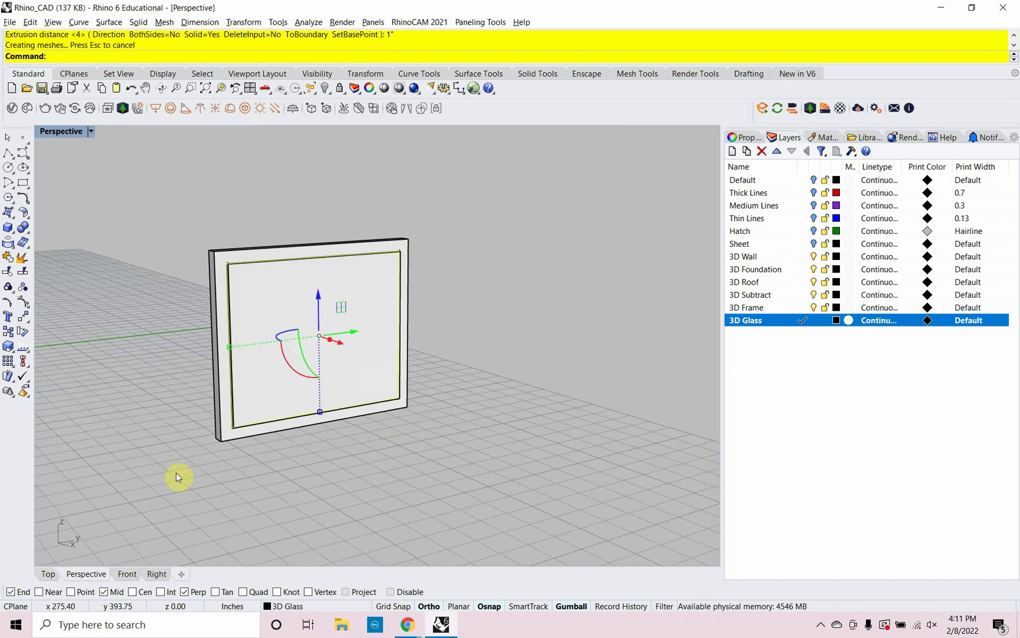
# In the Top view, move the glass pane from its end midpoint to the midpoint of the window frame's depth, and return to the Perspective view.
pyautogui.click(47, 573)
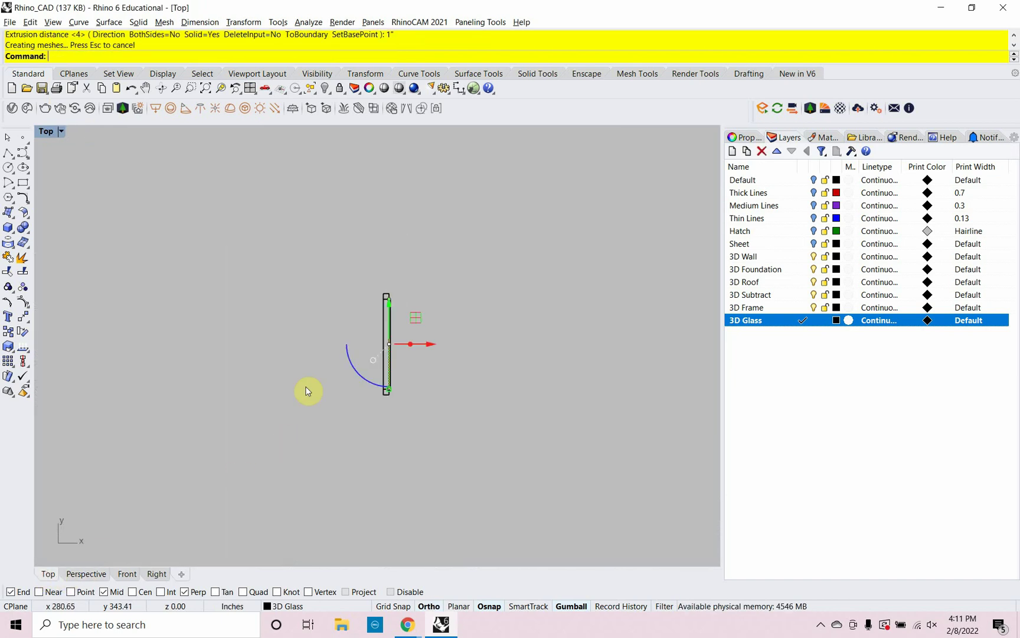
pyautogui.scroll(5, 352, 304)
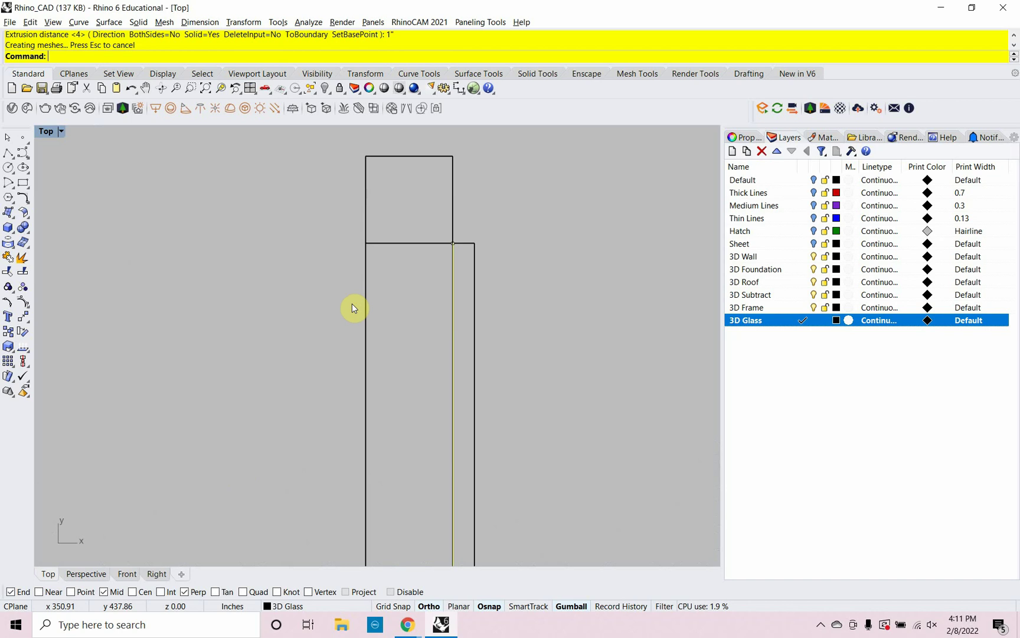
pyautogui.press('Escape')
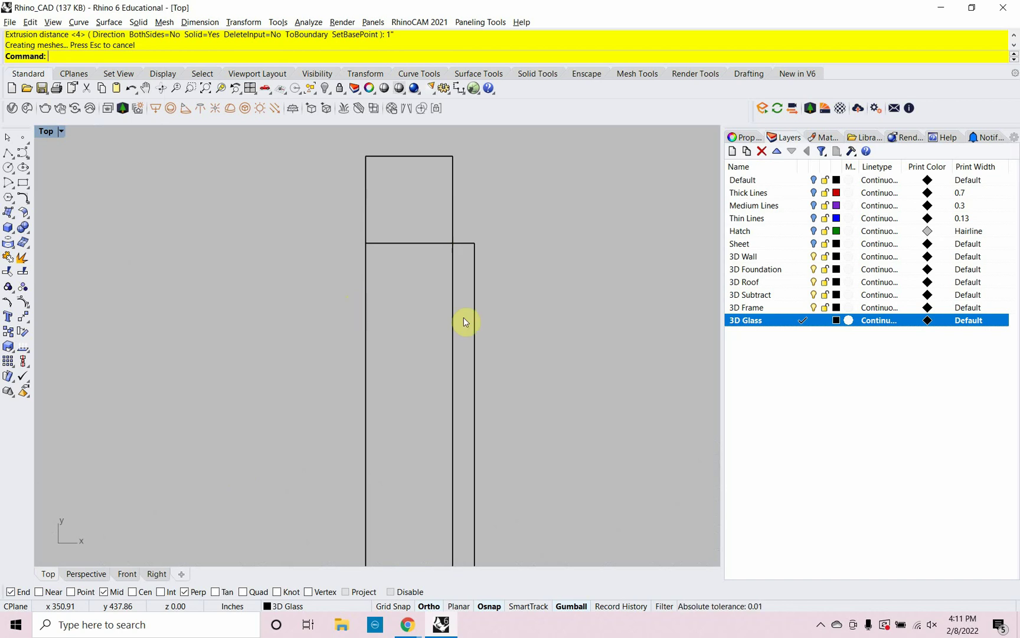
pyautogui.click(475, 303)
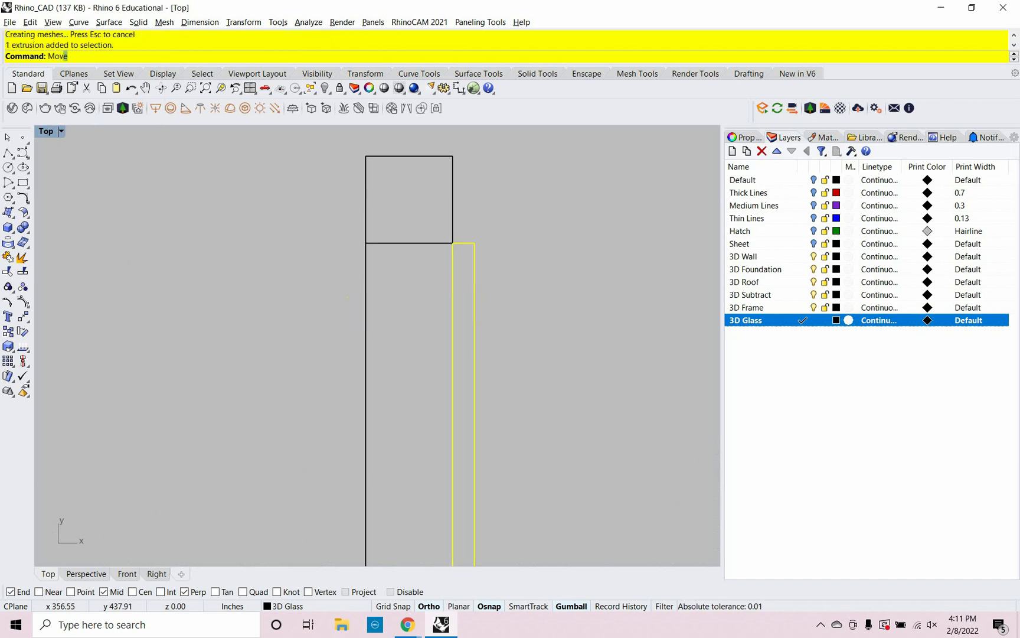
pyautogui.write('Mov')
pyautogui.press('Return')
pyautogui.click(466, 244)
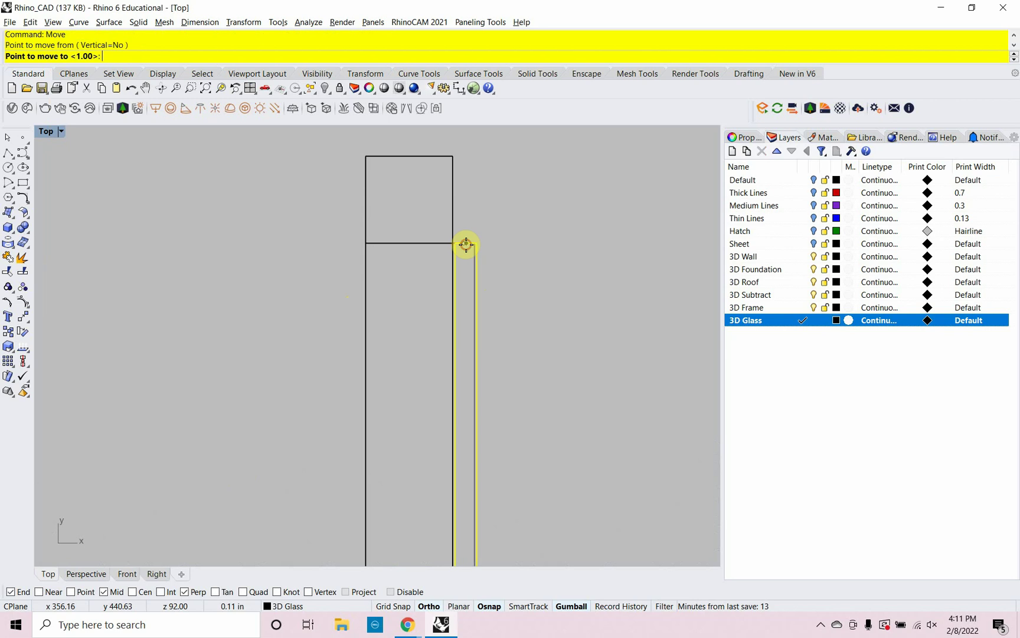
pyautogui.click(412, 242)
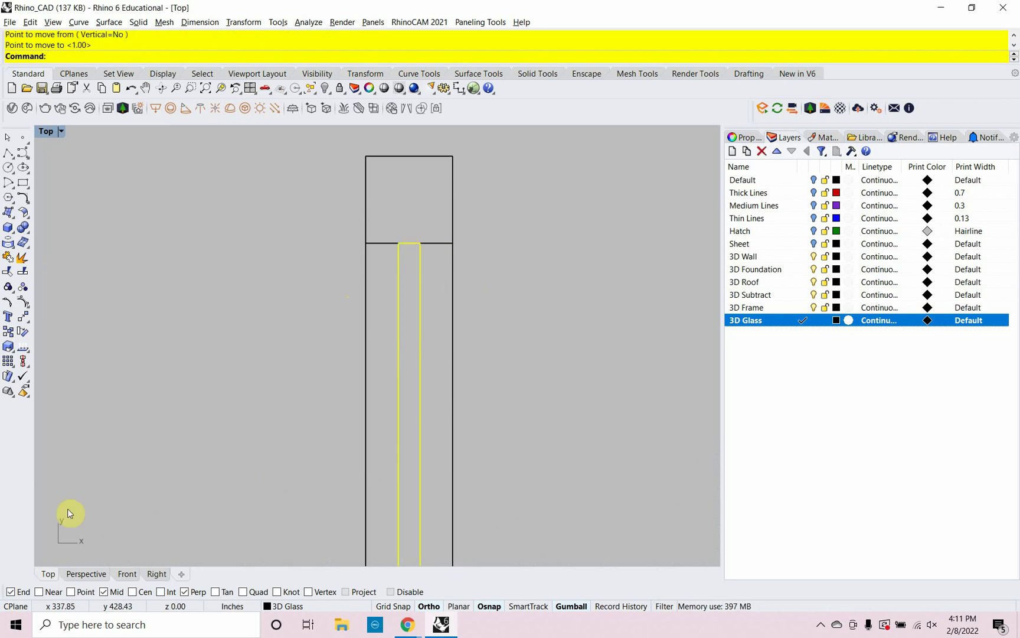
pyautogui.click(101, 572)
pyautogui.scroll(-2, 269, 502)
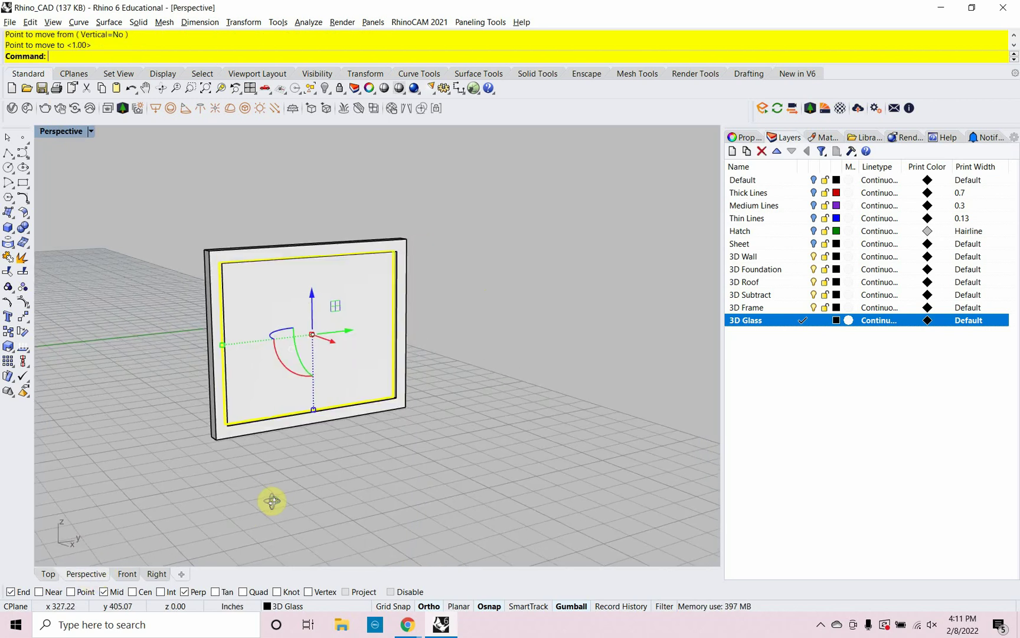
pyautogui.click(275, 506)
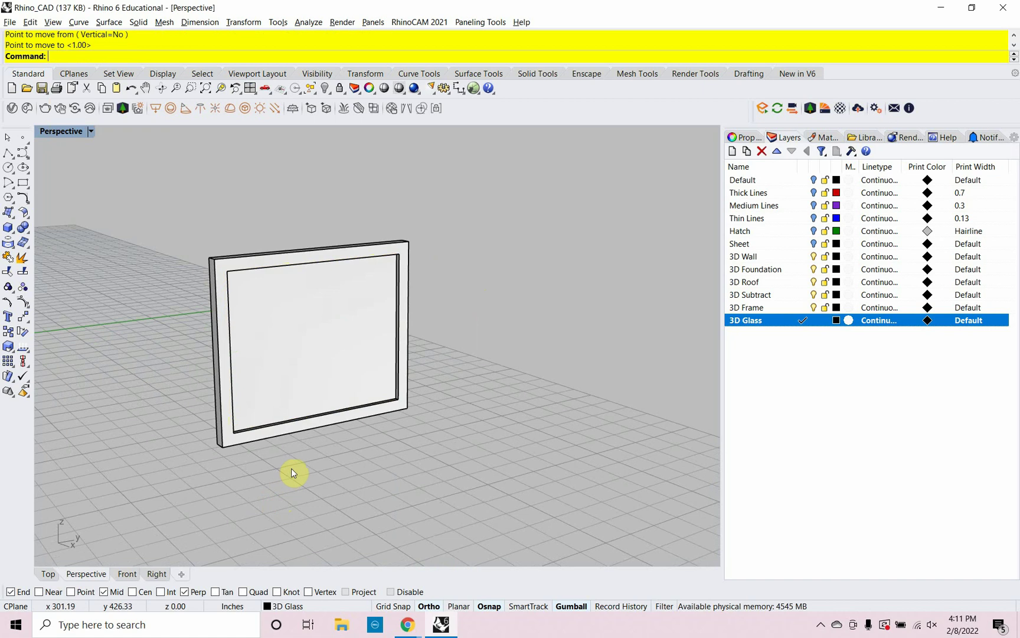
pyautogui.moveTo(291, 468); pyautogui.dragTo(350, 460, button='right')
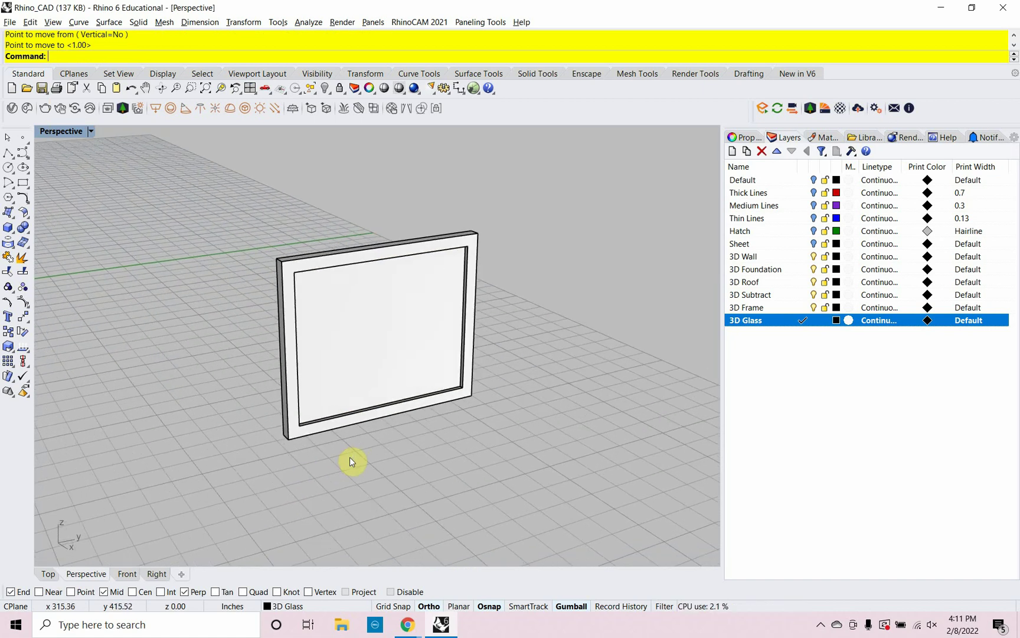
# Save the model as a new file named Render in the Videos > Rhino Render Basics folder.
pyautogui.click(10, 22)
pyautogui.click(18, 116)
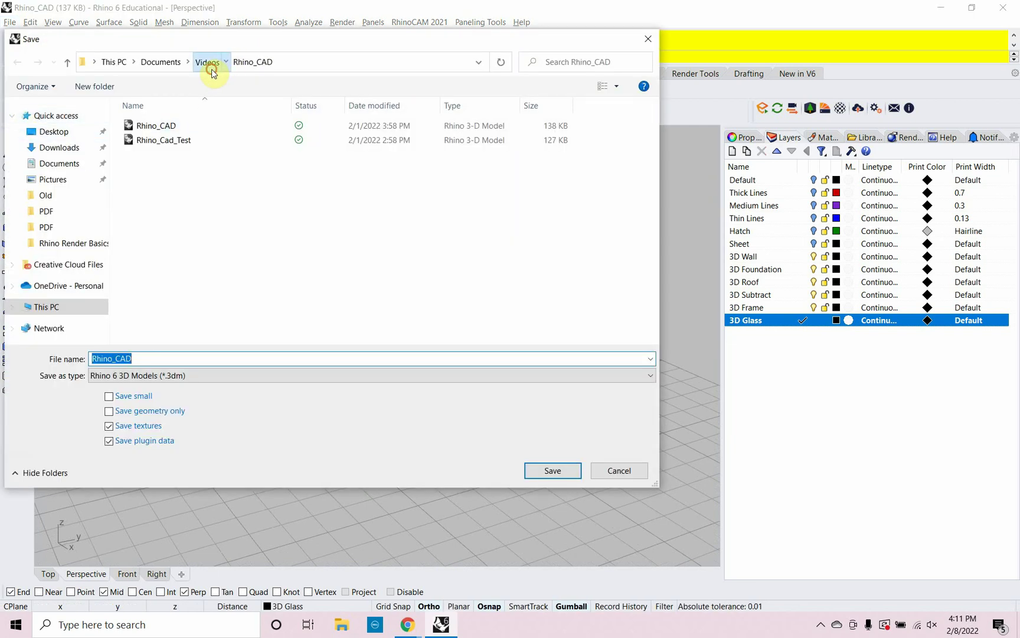
pyautogui.click(208, 63)
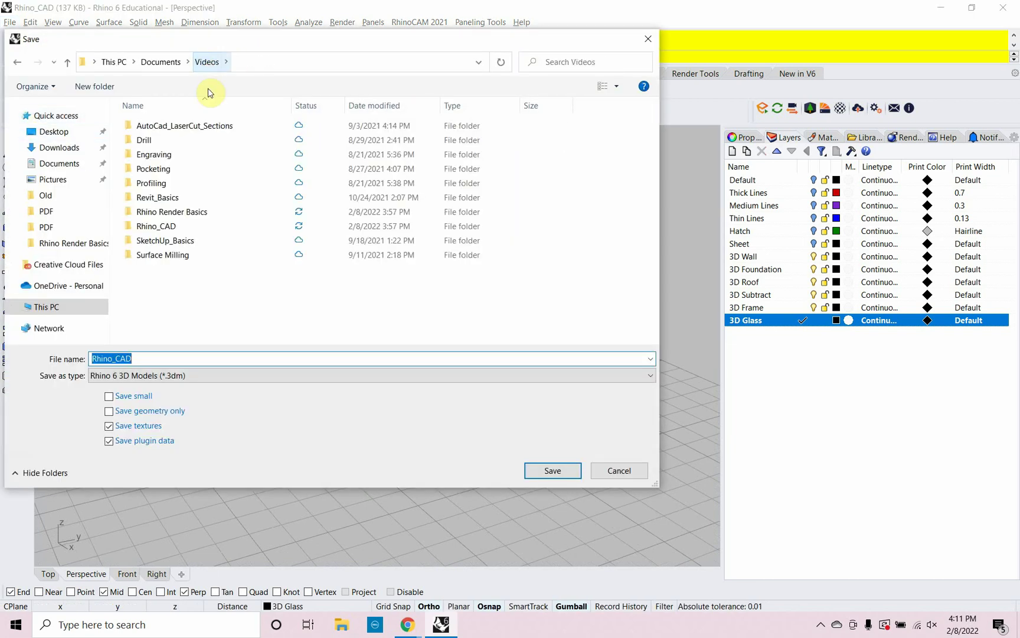
pyautogui.doubleClick(191, 213)
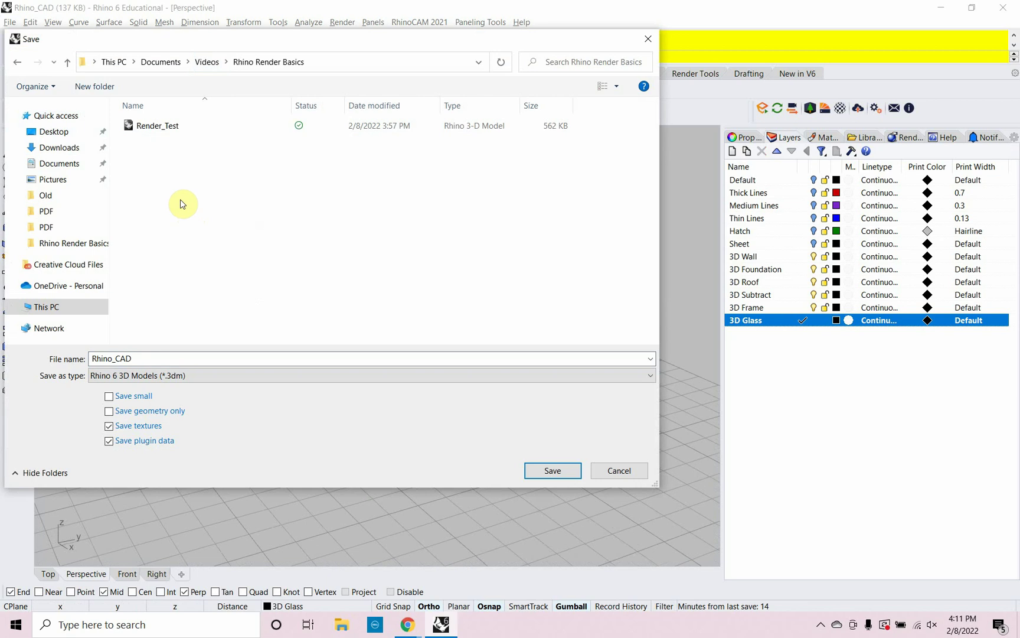
pyautogui.doubleClick(152, 359)
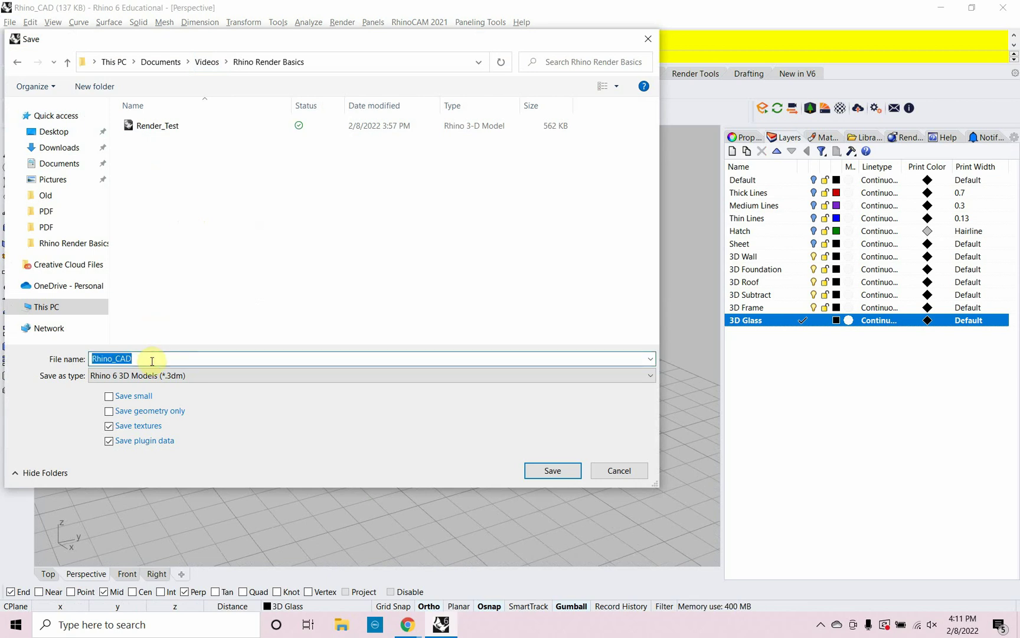
pyautogui.write('Render')
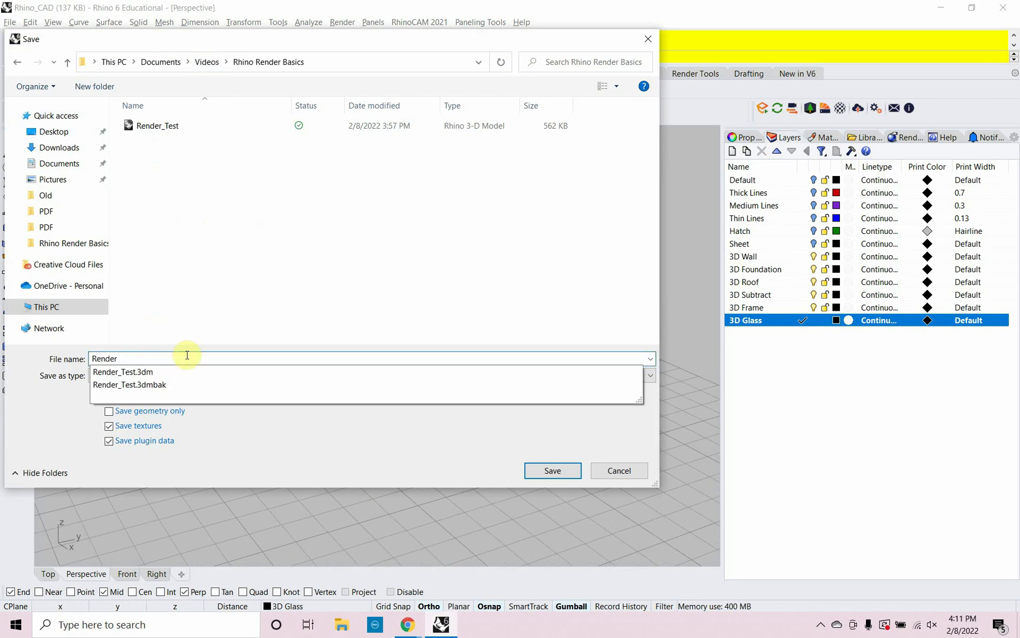
pyautogui.click(235, 317)
pyautogui.click(527, 469)
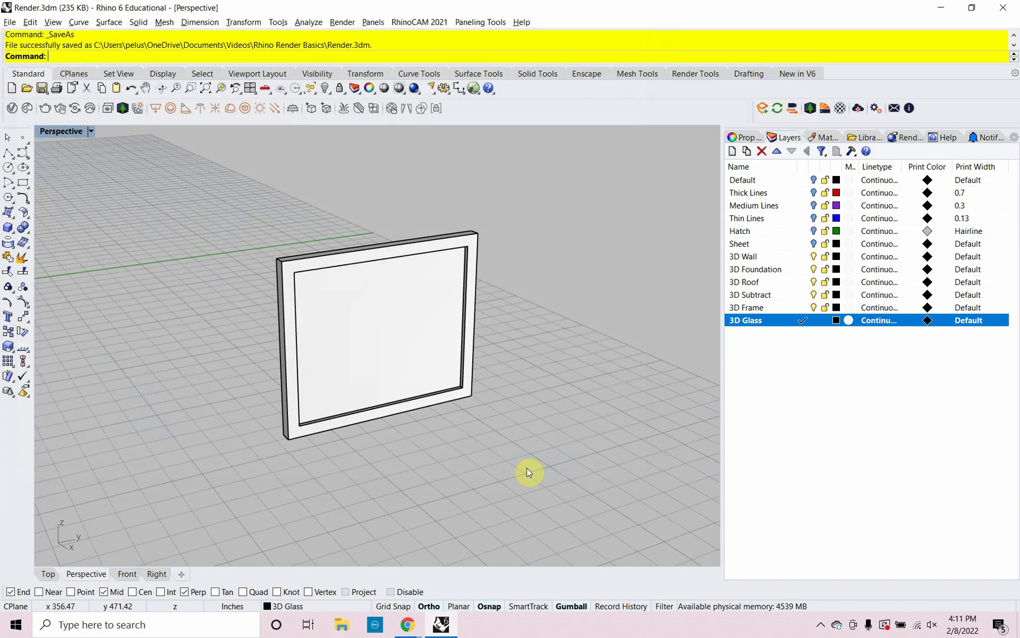
# Show all hidden objects so the whole building is displayed around the window.
pyautogui.moveTo(438, 393); pyautogui.dragTo(448, 317, button='right')
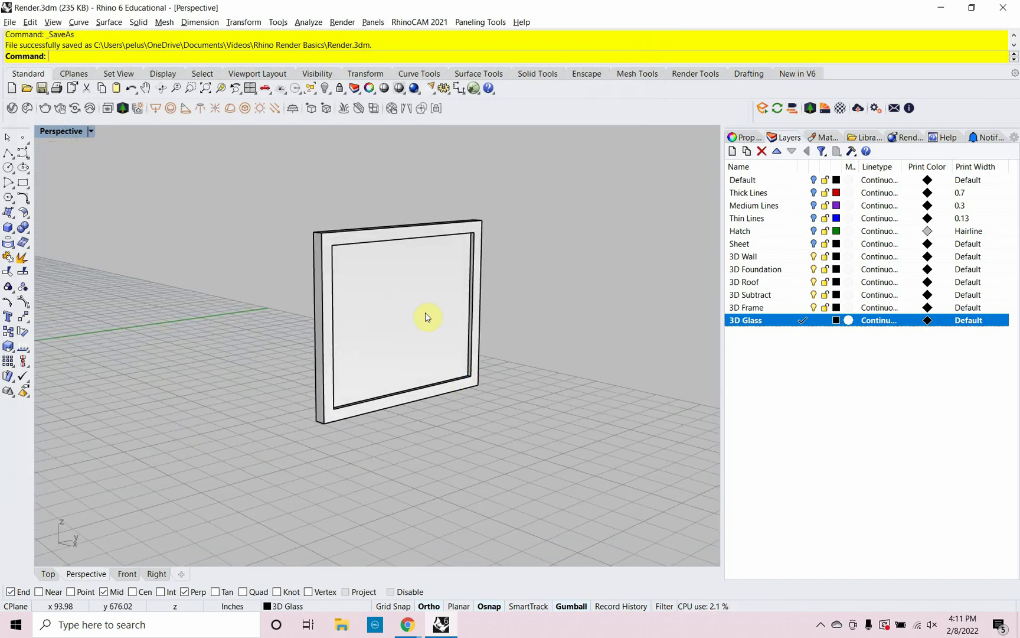
pyautogui.write('Show')
pyautogui.press('Return')
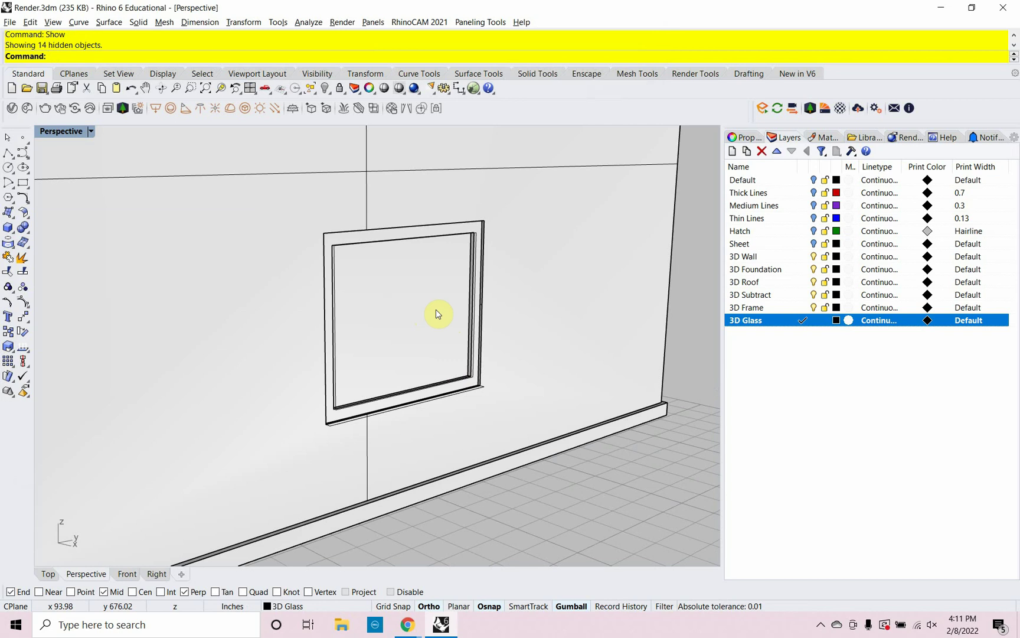
pyautogui.scroll(-10, 437, 314)
pyautogui.moveTo(426, 308); pyautogui.dragTo(444, 322, button='right')
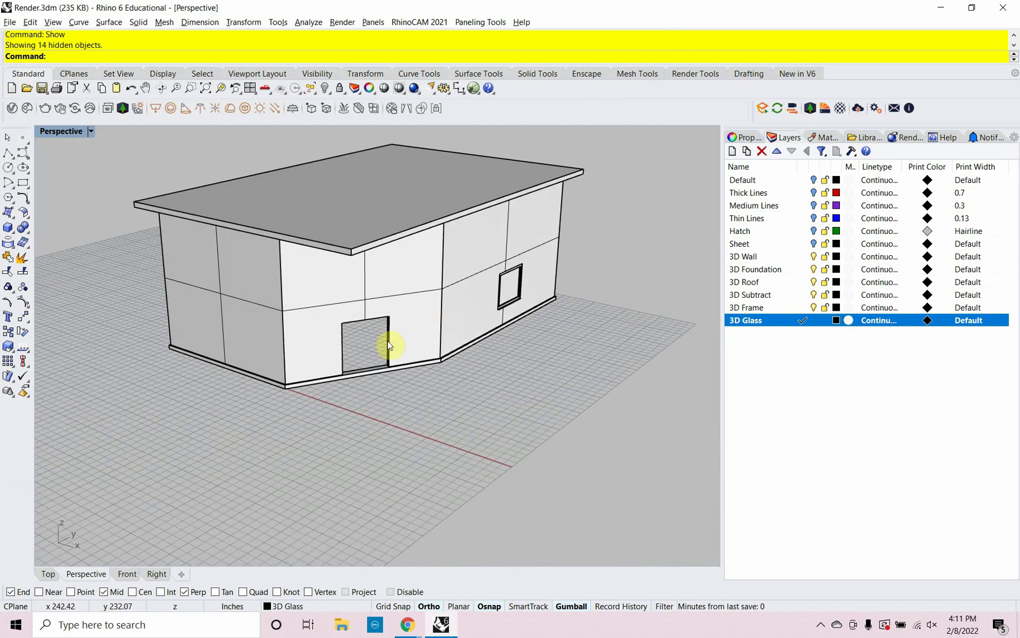
# Make 3D Frame the current layer and draw a closed polyline through the four outer corners of the door opening.
pyautogui.scroll(5, 390, 345)
pyautogui.scroll(3, 364, 351)
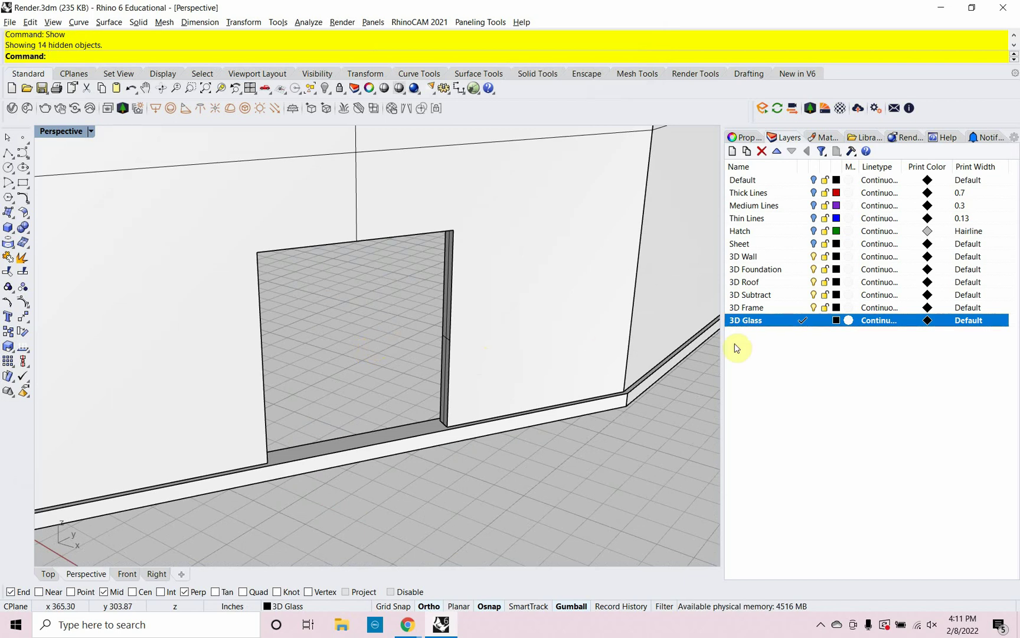
pyautogui.doubleClick(783, 307)
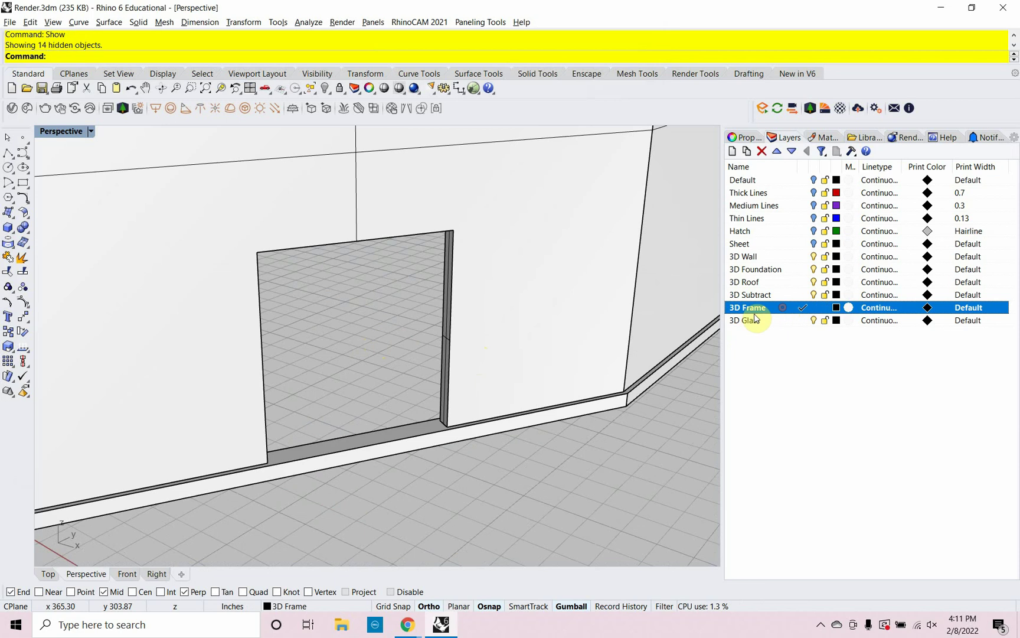
pyautogui.write('Polyline')
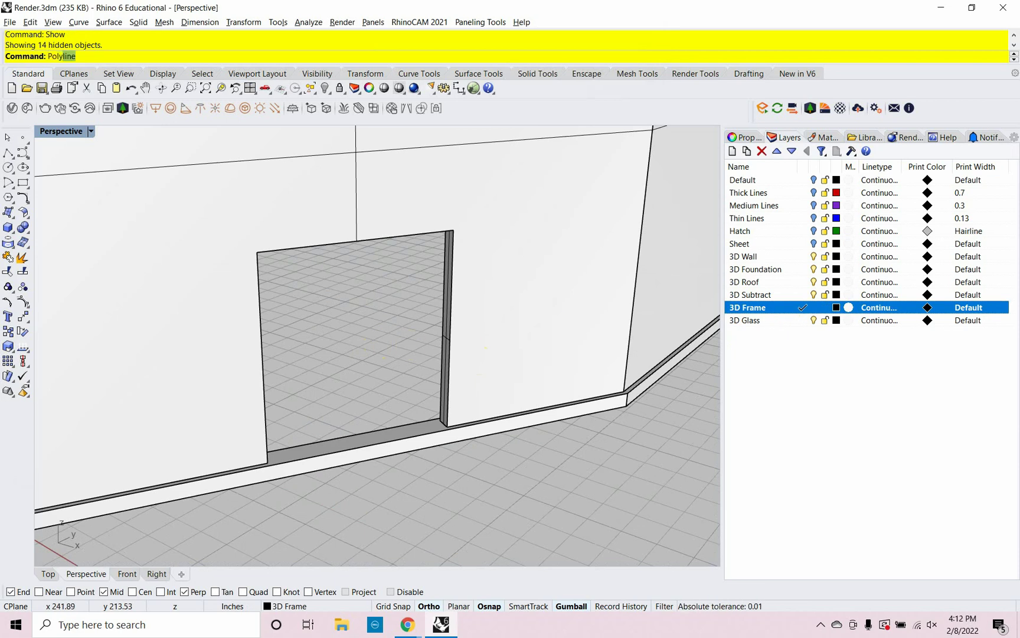
pyautogui.press('Return')
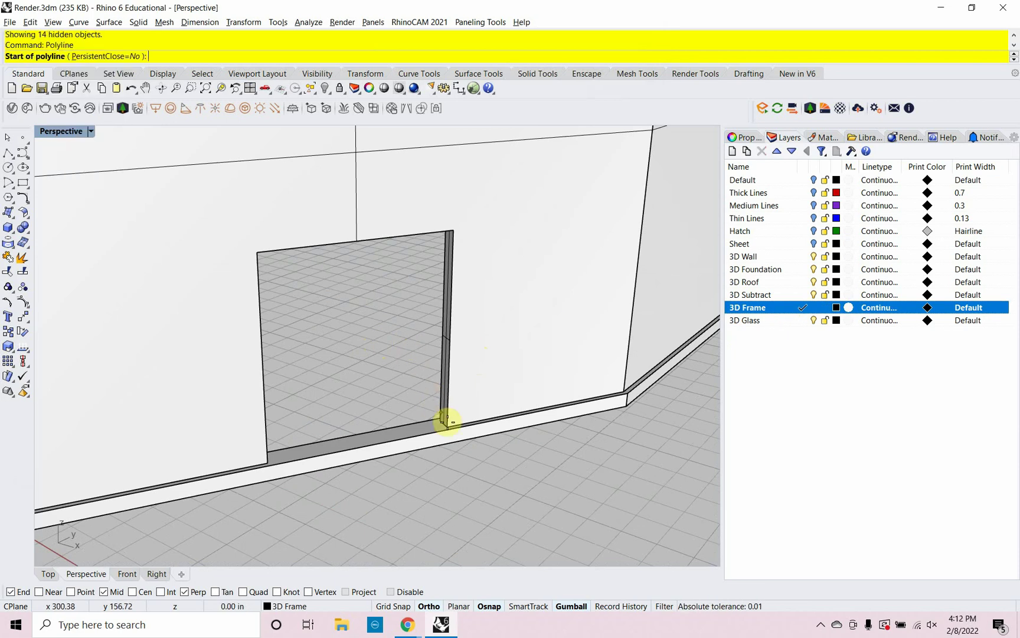
pyautogui.scroll(5, 447, 421)
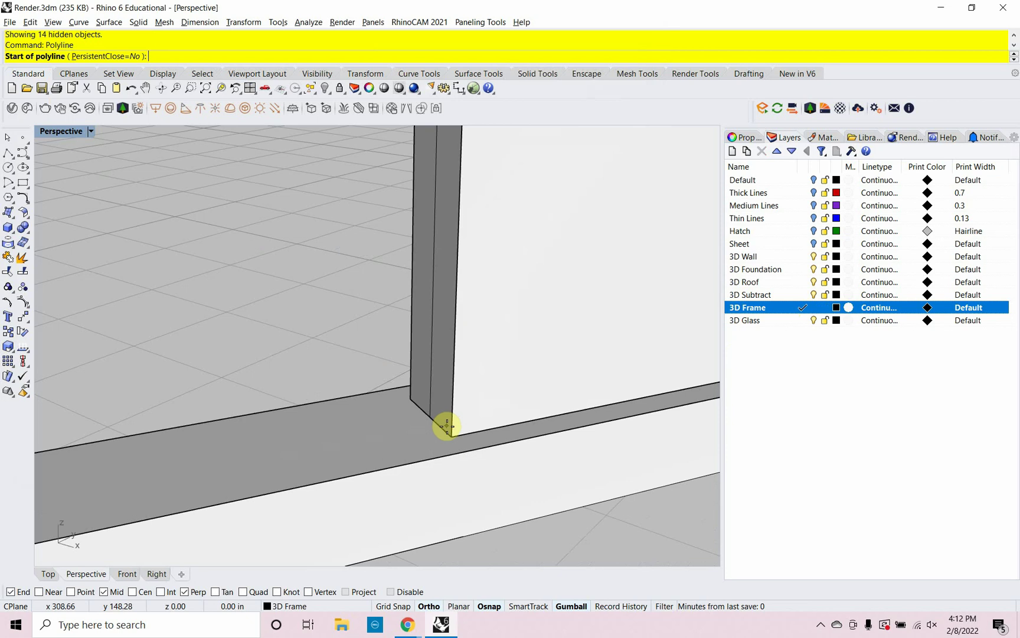
pyautogui.click(450, 432)
pyautogui.scroll(-5, 450, 433)
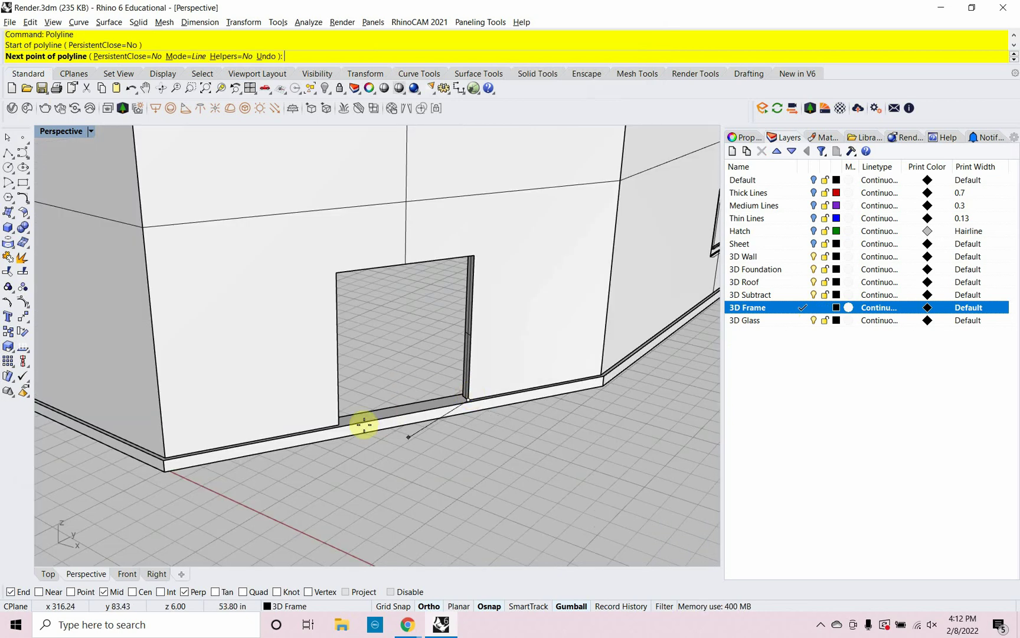
pyautogui.click(339, 422)
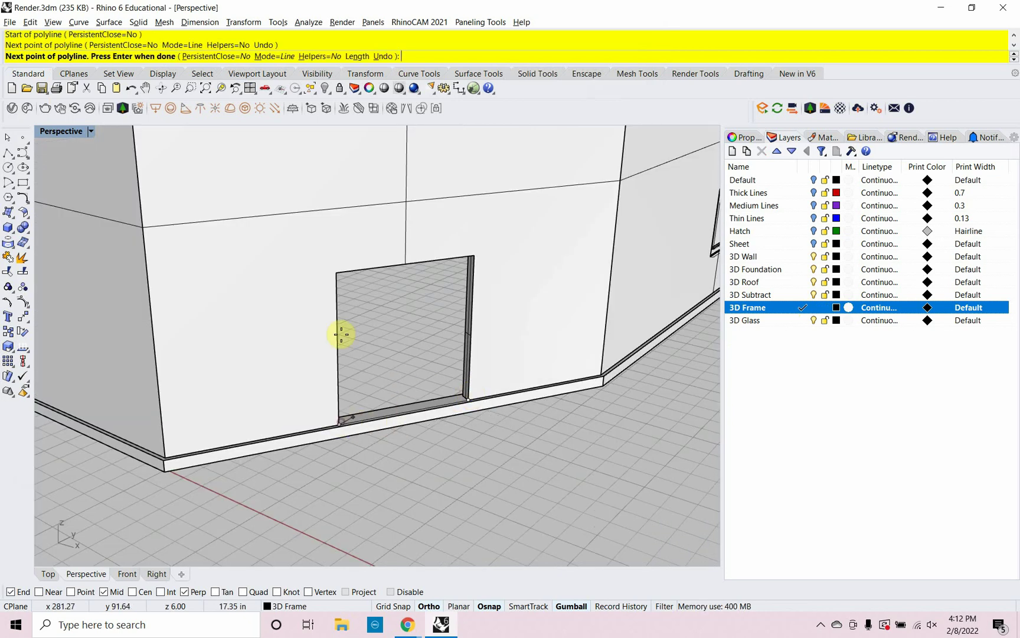
pyautogui.click(337, 273)
pyautogui.click(478, 255)
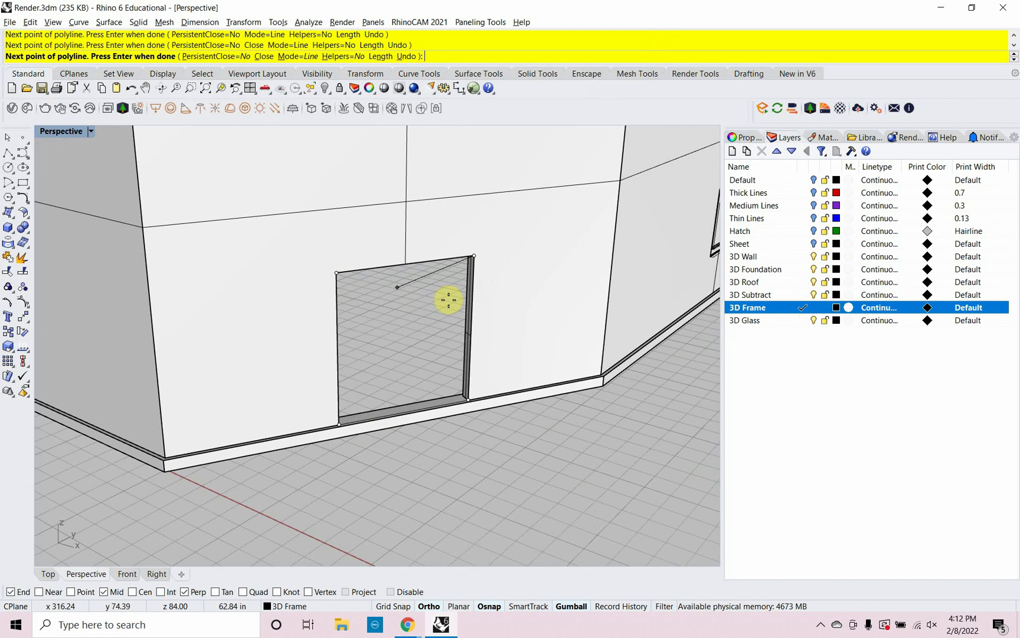
pyautogui.write('c')
pyautogui.press('Return')
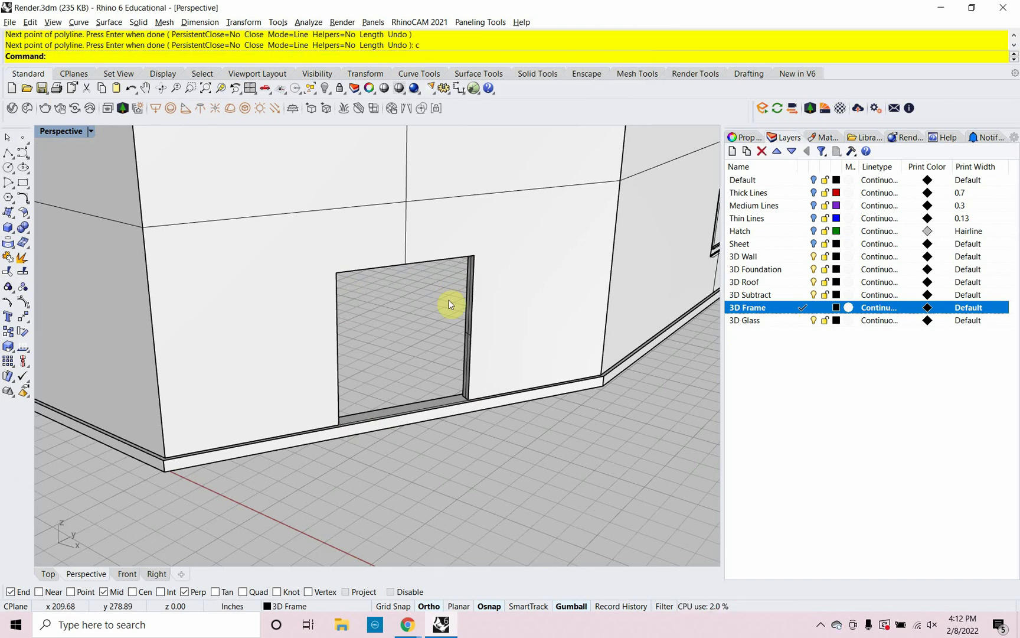
# Hide the wall and foundation geometry around the door opening, leaving the door outline displayed.
pyautogui.click(561, 337)
pyautogui.moveTo(531, 472); pyautogui.dragTo(494, 346)
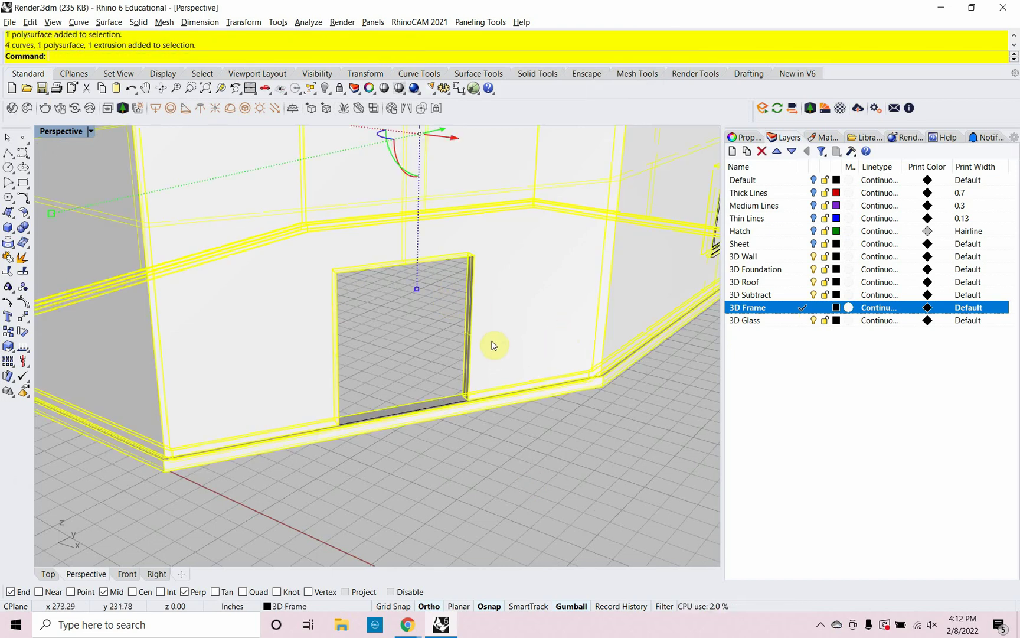
pyautogui.press('Return')
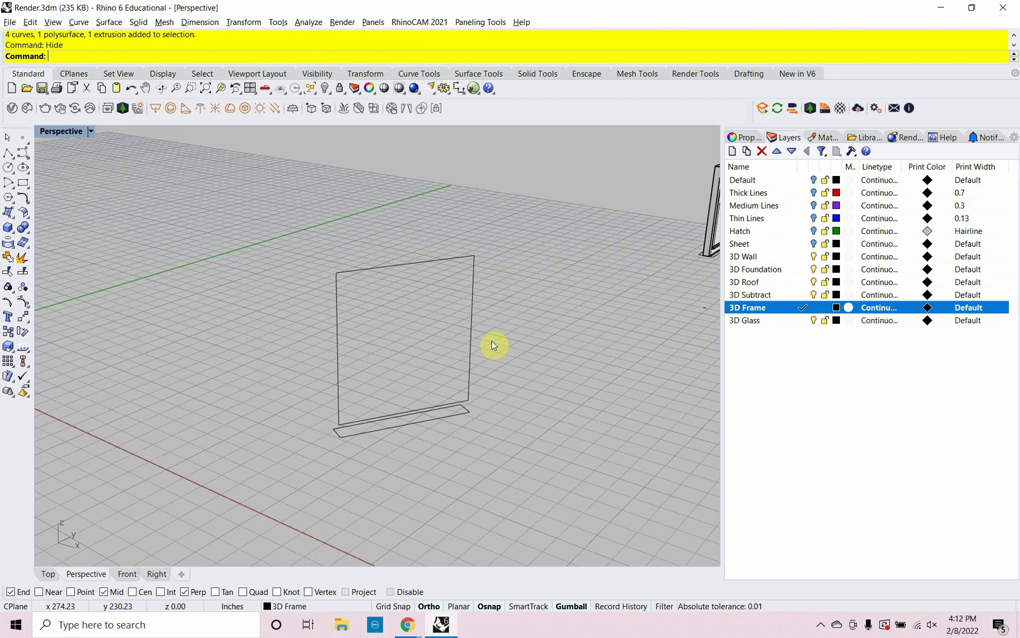
# Hide the narrow 3D Subtract outline at the base of the door opening.
pyautogui.click(408, 420)
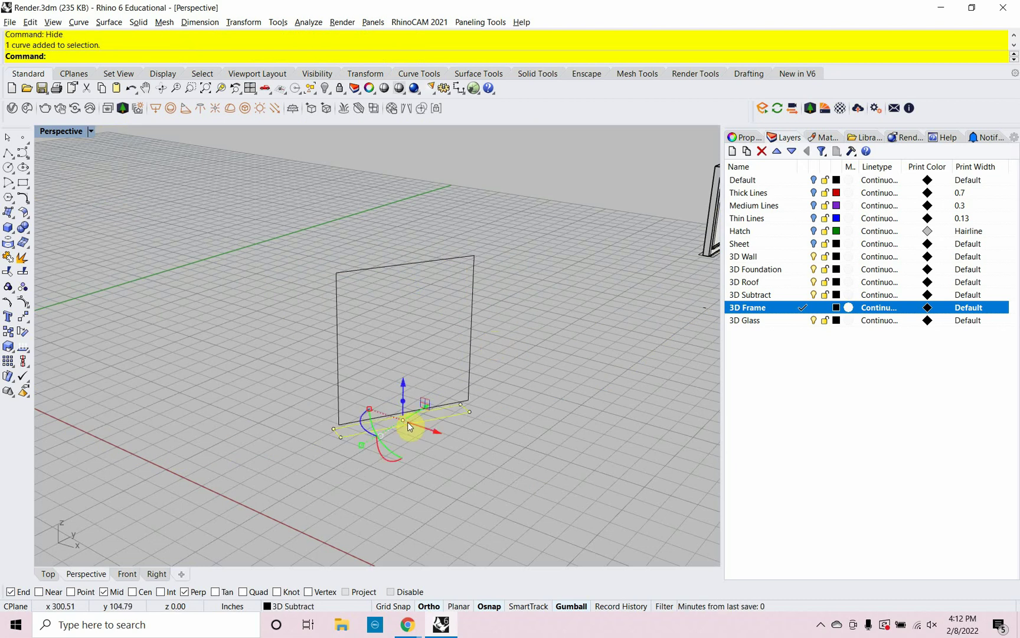
pyautogui.press('Return')
pyautogui.scroll(2, 410, 425)
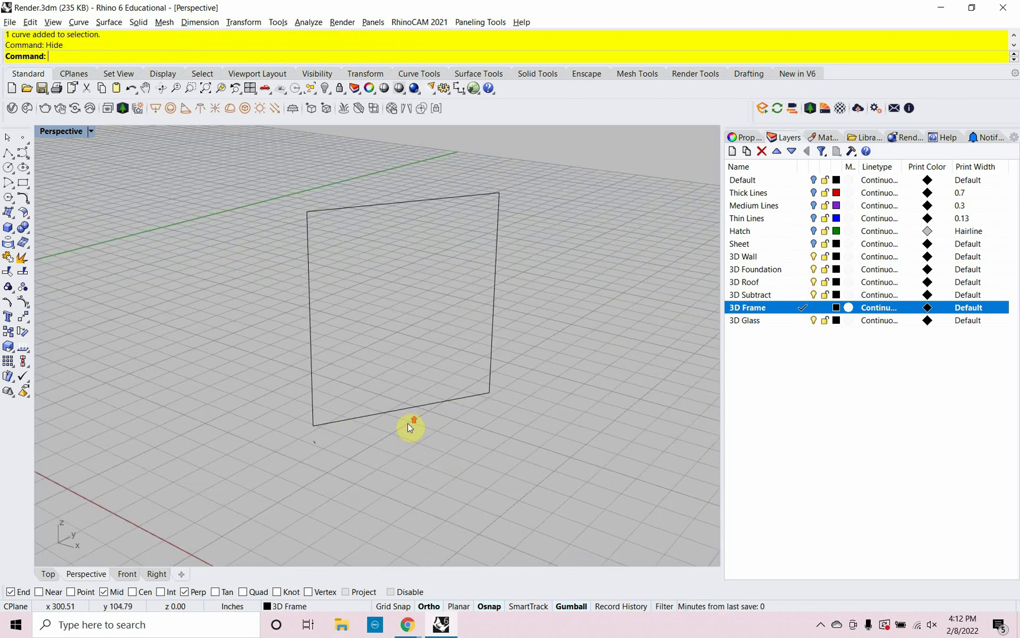
# Offset the door outline 4 inches inward to form the inner edge of the frame.
pyautogui.press('Return')
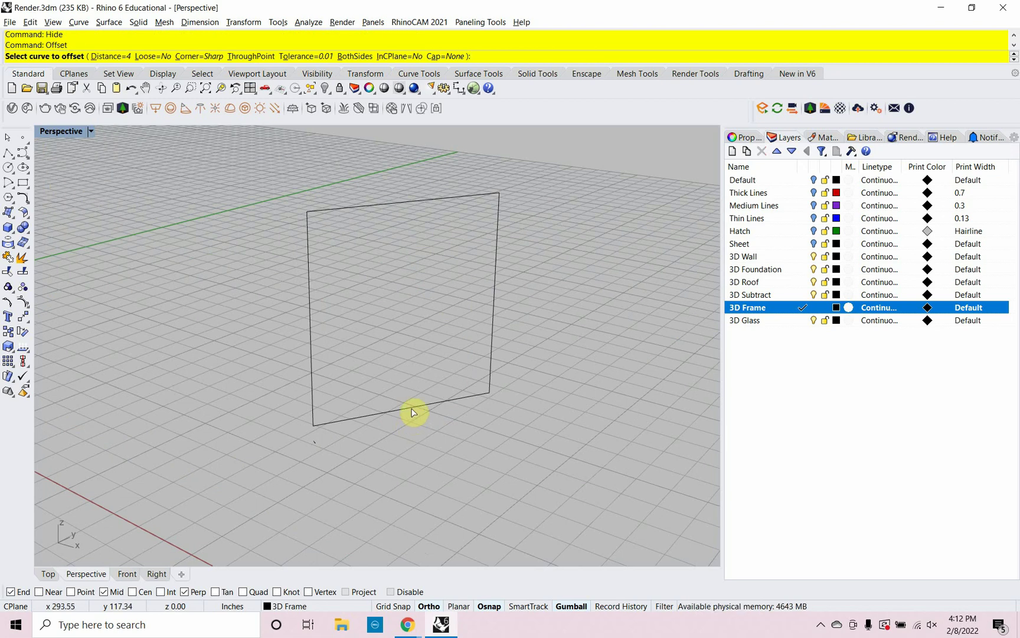
pyautogui.click(412, 407)
pyautogui.click(407, 389)
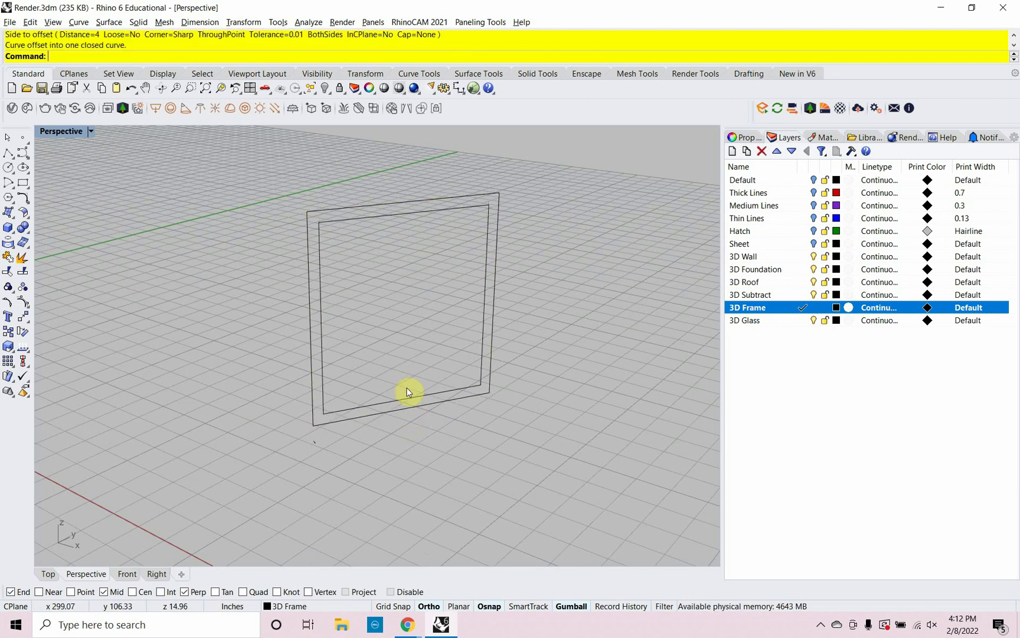
# Draw a vertical line between the midpoints of the inner door outline's upper and lower edges.
pyautogui.write('Line')
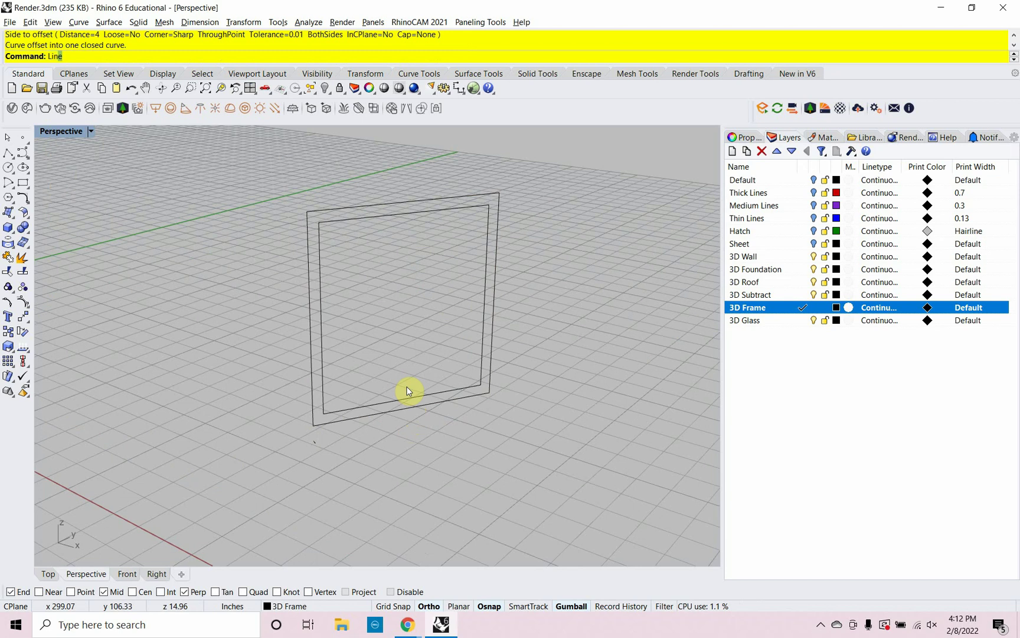
pyautogui.write('d')
pyautogui.press('Return')
pyautogui.write('L')
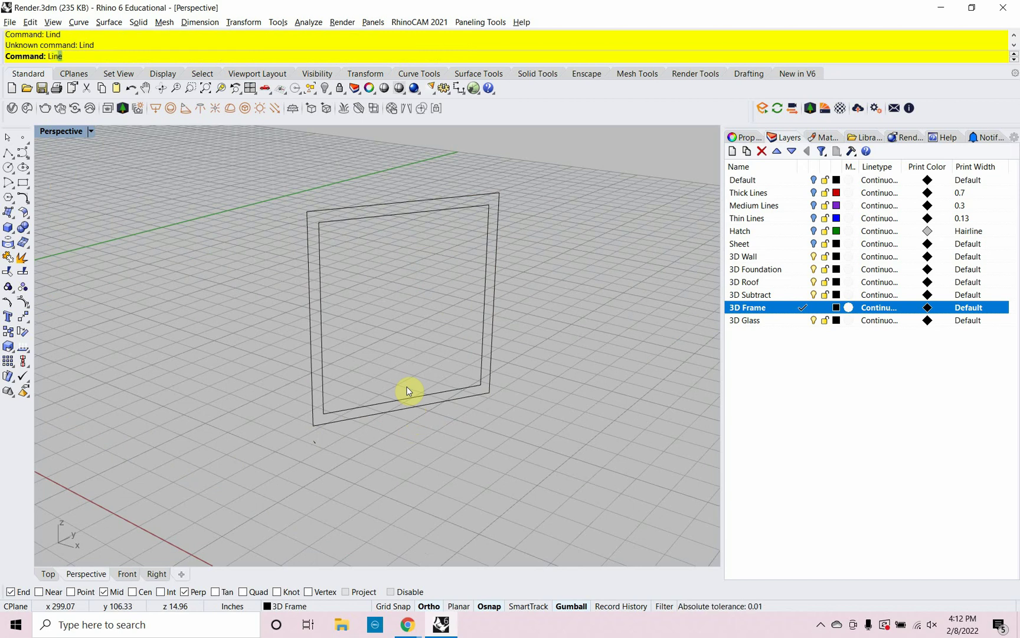
pyautogui.press('Return')
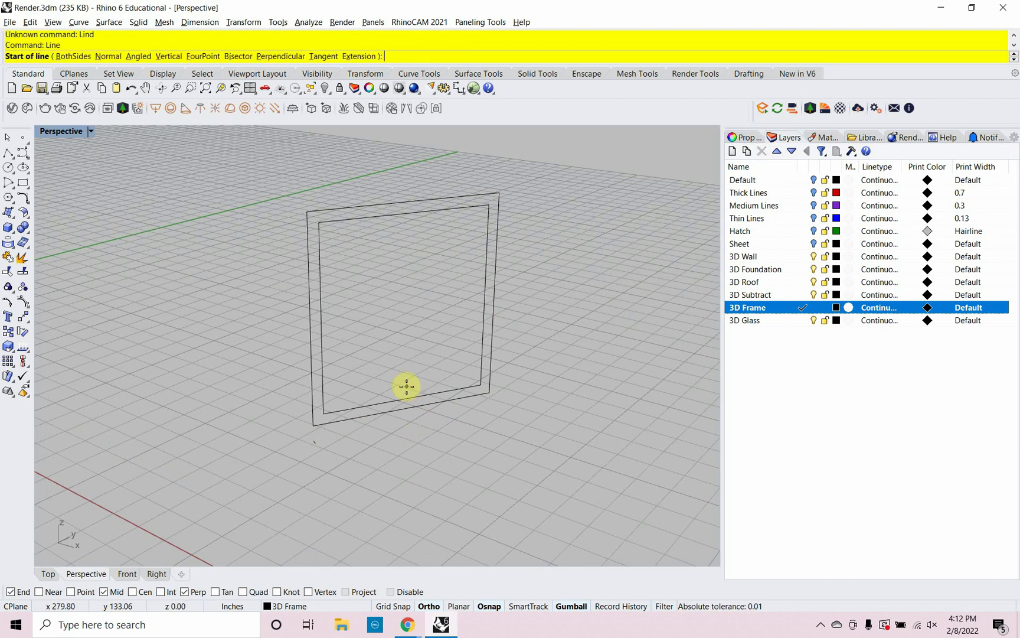
pyautogui.click(406, 213)
pyautogui.click(406, 397)
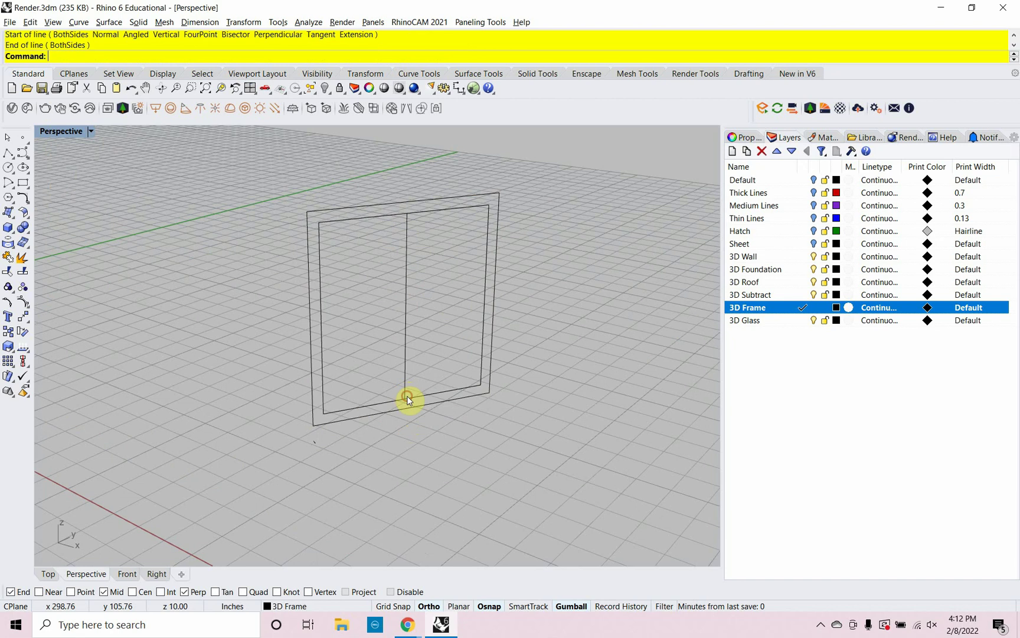
# Offset the vertical door centre line 2 inches to both sides.
pyautogui.write('offset')
pyautogui.press('Return')
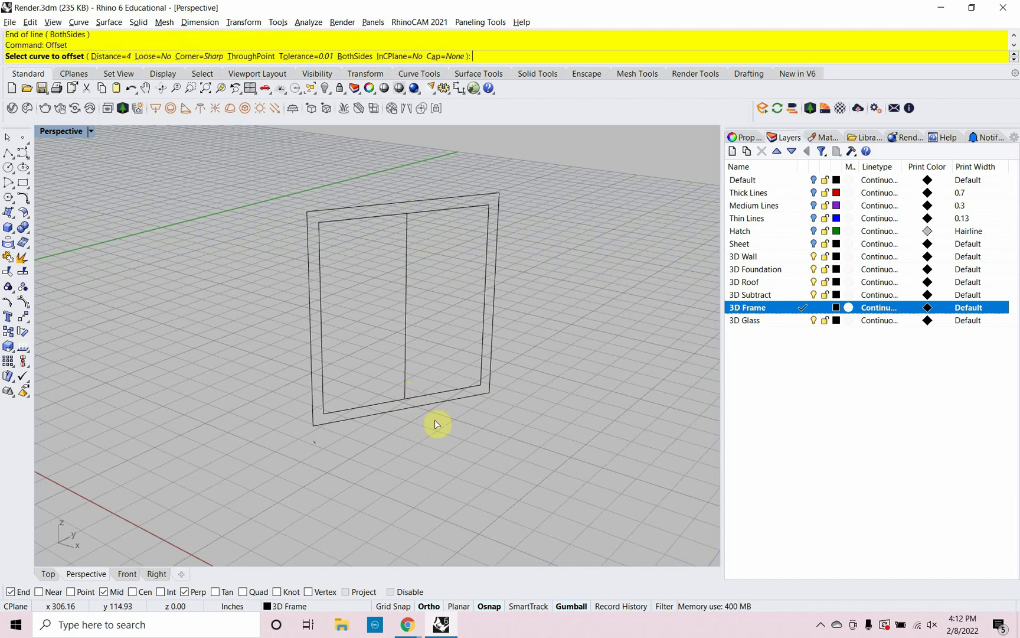
pyautogui.click(118, 57)
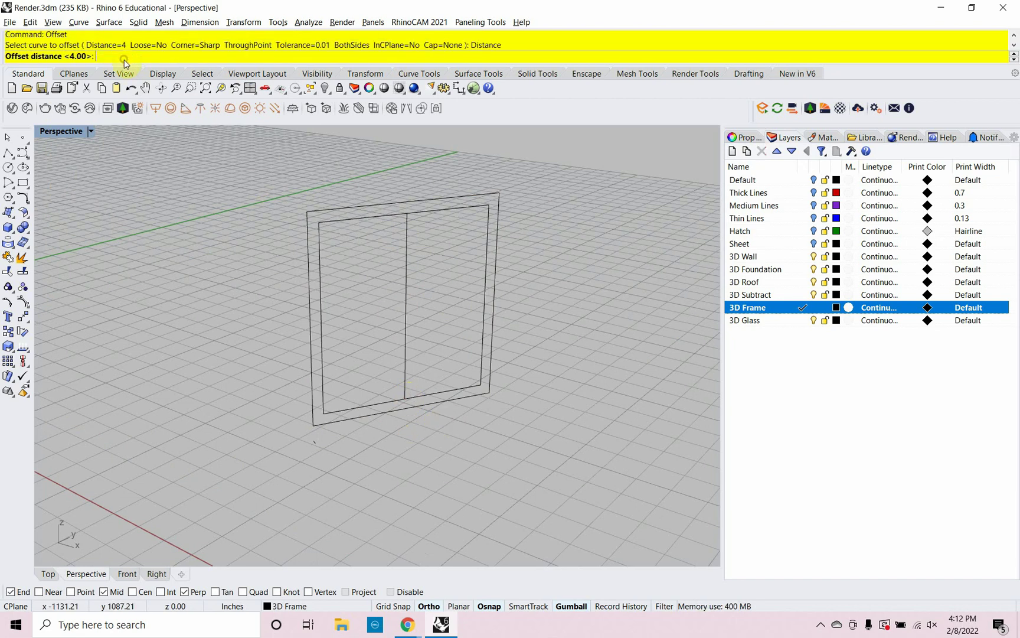
pyautogui.write('2')
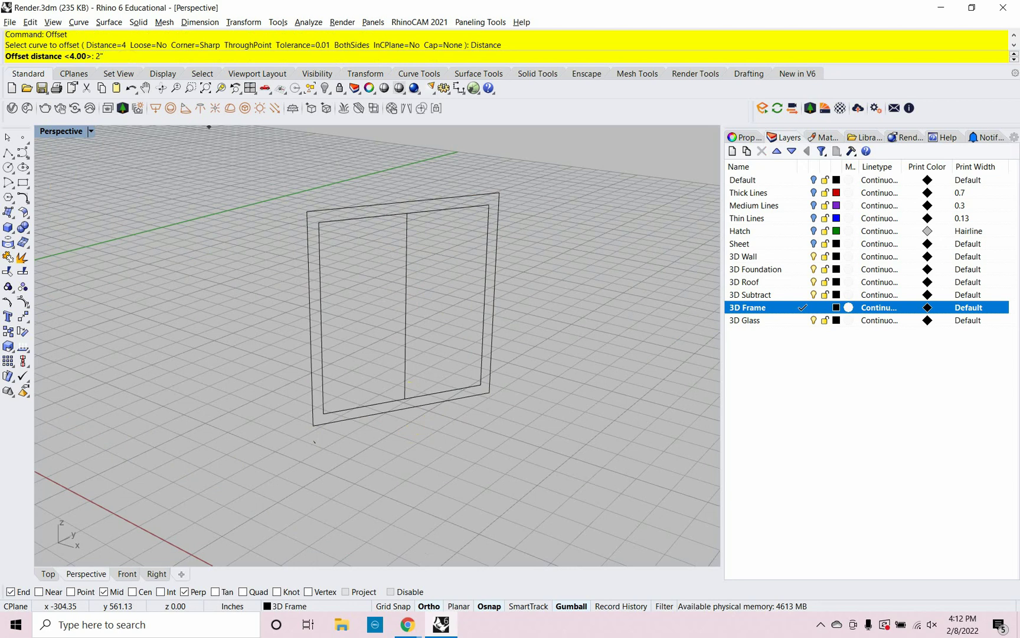
pyautogui.press('Return')
pyautogui.click(350, 57)
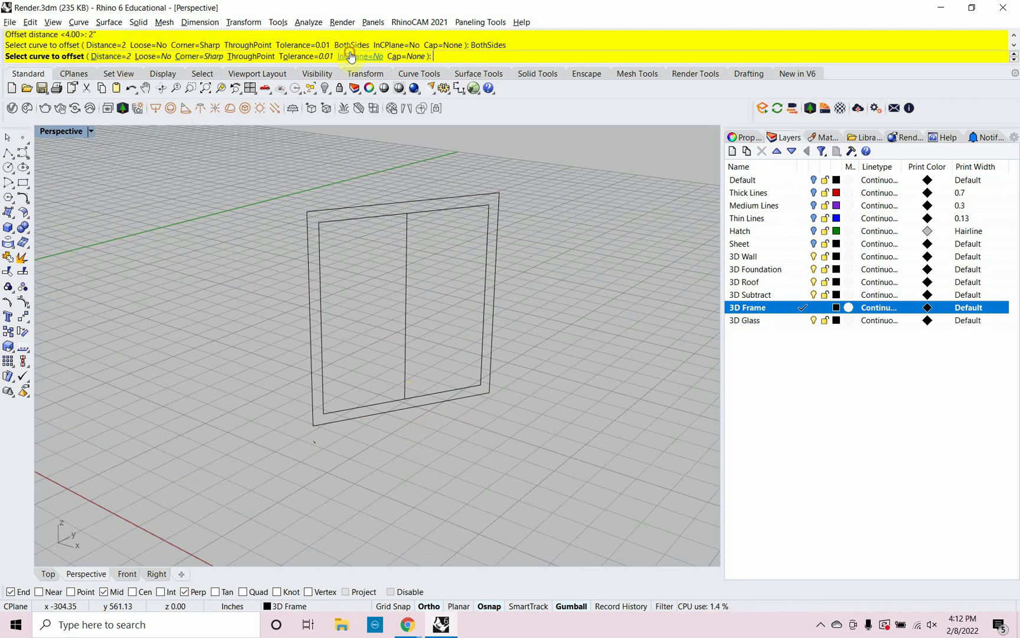
pyautogui.click(406, 274)
pyautogui.click(417, 284)
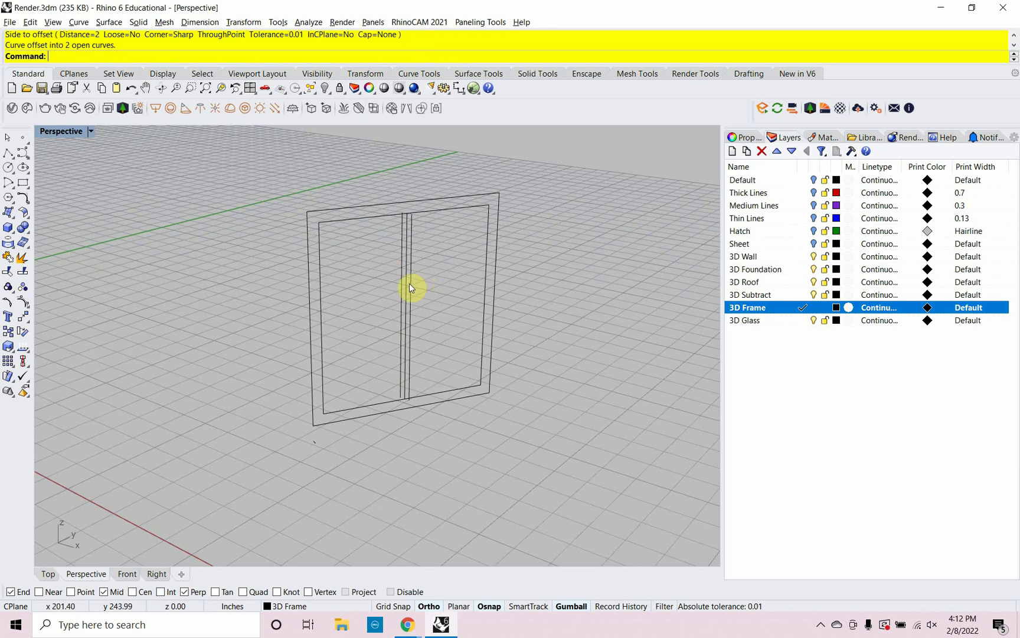
# Delete the original centre line from between its two offset copies.
pyautogui.scroll(8, 410, 288)
pyautogui.click(411, 287)
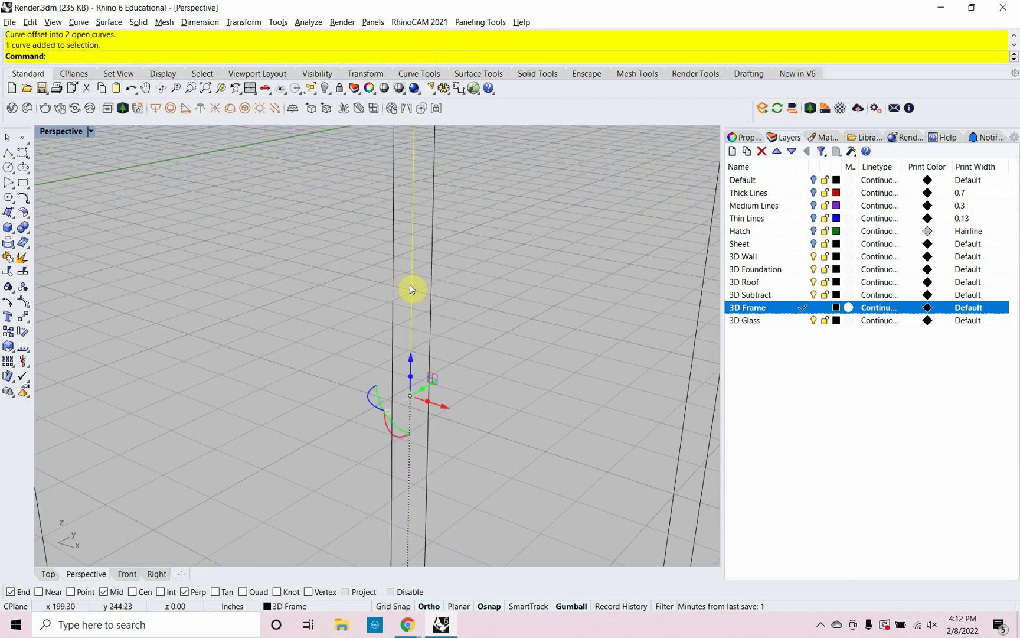
pyautogui.press('Delete')
pyautogui.scroll(-8, 410, 287)
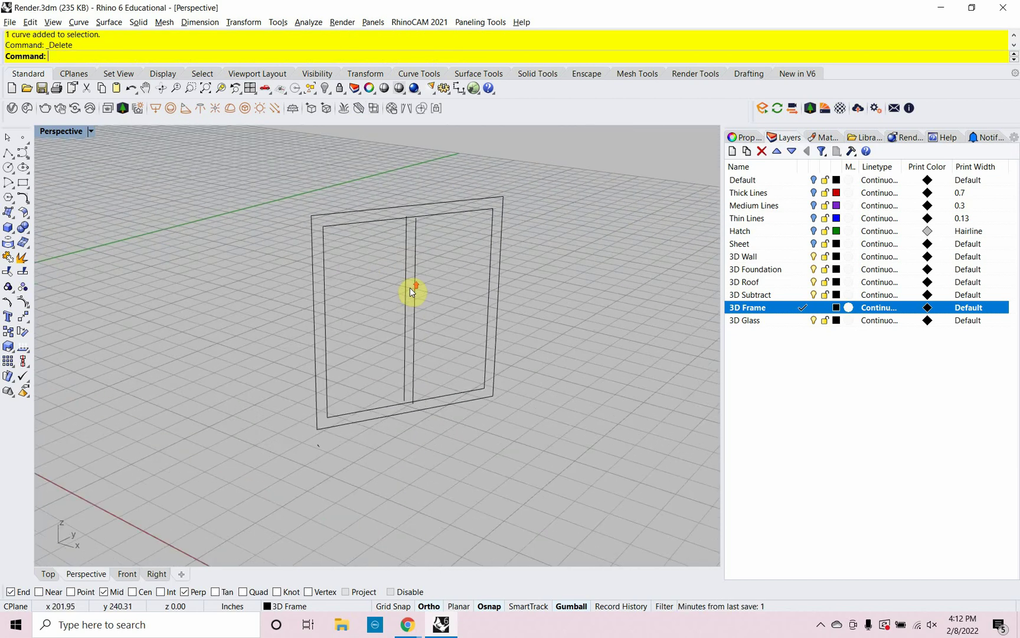
# Delete the two remaining vertical lines inside the door outline.
pyautogui.scroll(4, 410, 290)
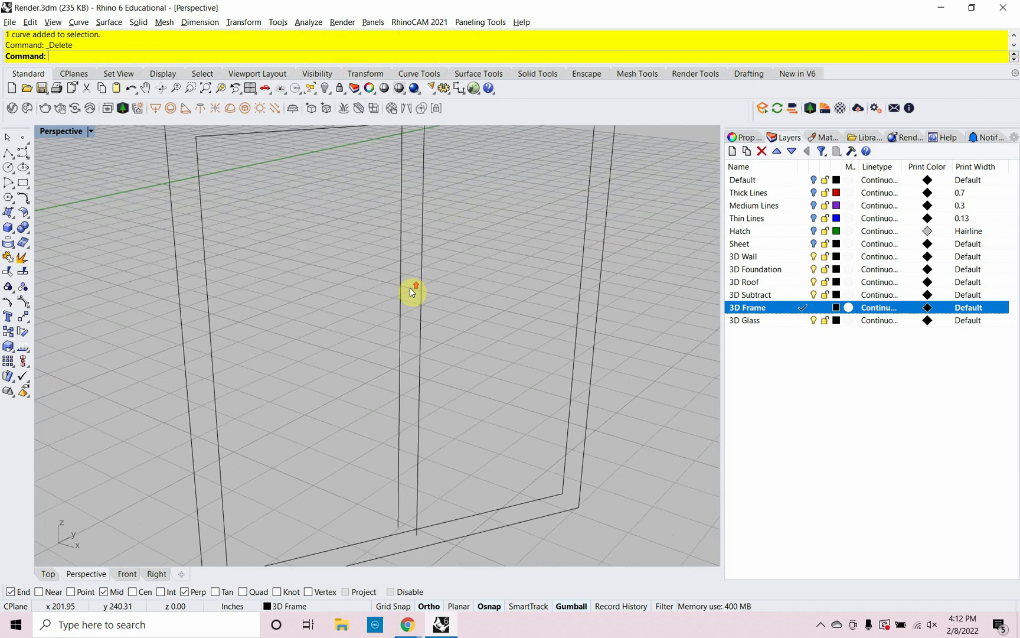
pyautogui.scroll(-4, 410, 288)
pyautogui.moveTo(394, 314)
pyautogui.mouseDown(button='right')
pyautogui.moveTo(412, 315)
pyautogui.moveTo(392, 314)
pyautogui.mouseUp(button='right')
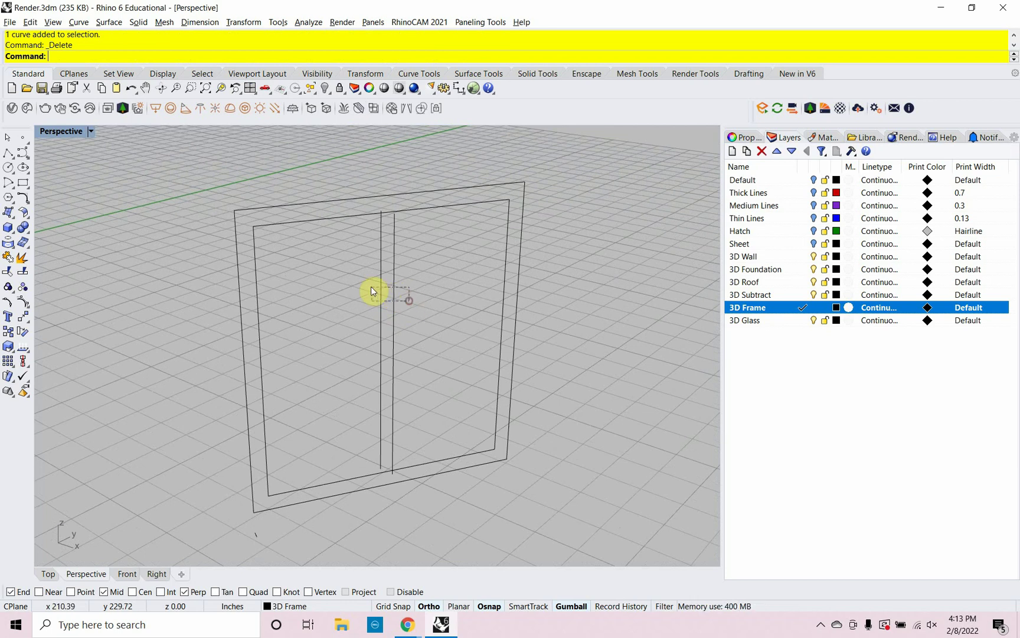
pyautogui.moveTo(372, 288); pyautogui.dragTo(366, 283)
pyautogui.press('Delete')
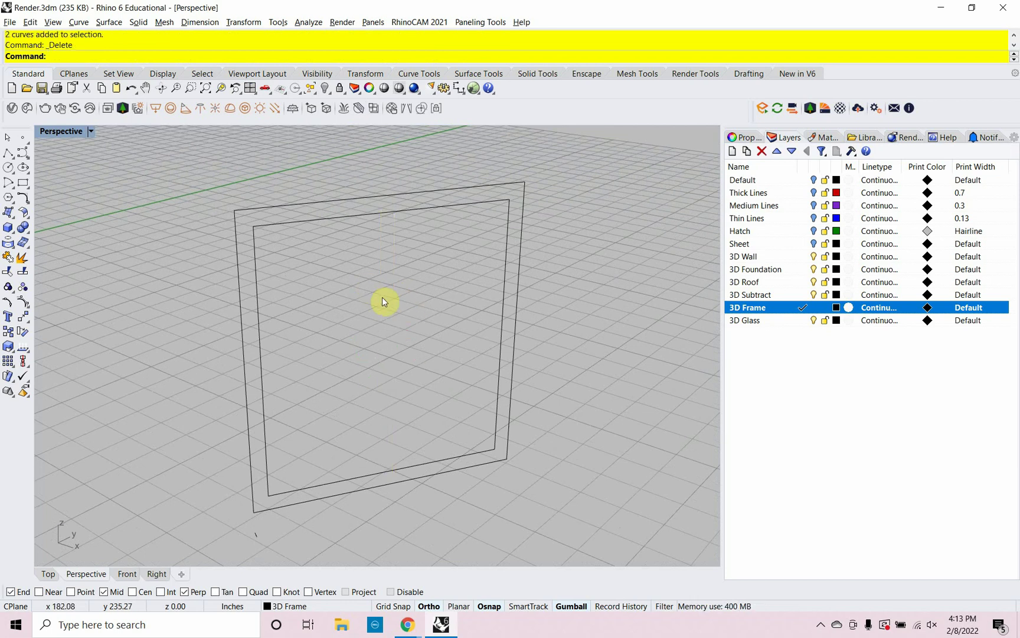
# Turn on the Medium Lines, Thick Lines, Default and Thin Lines layers to display the floor plan linework.
pyautogui.click(815, 206)
pyautogui.click(814, 193)
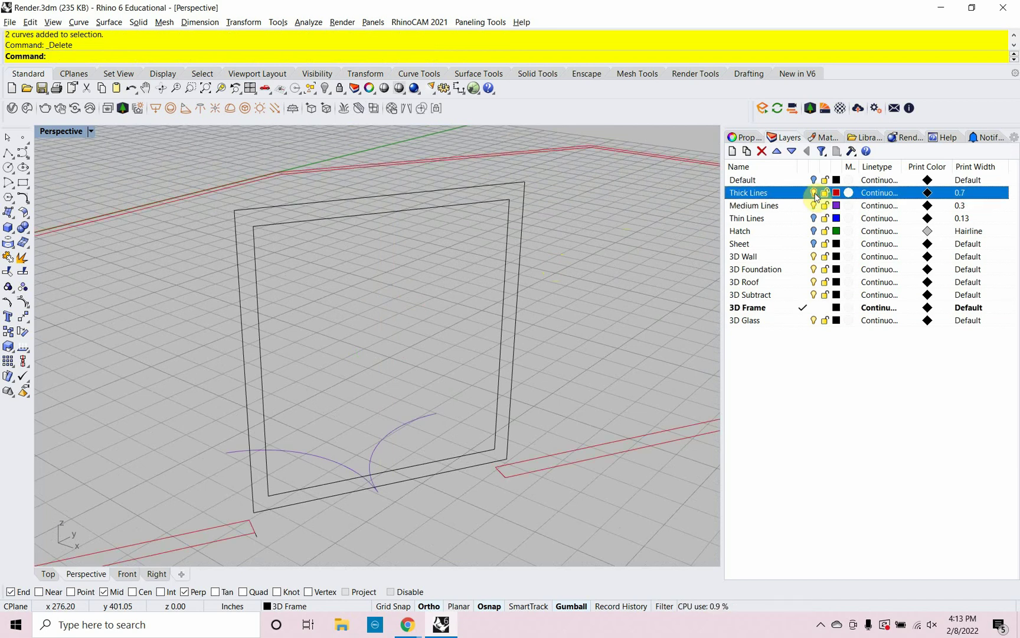
pyautogui.click(814, 181)
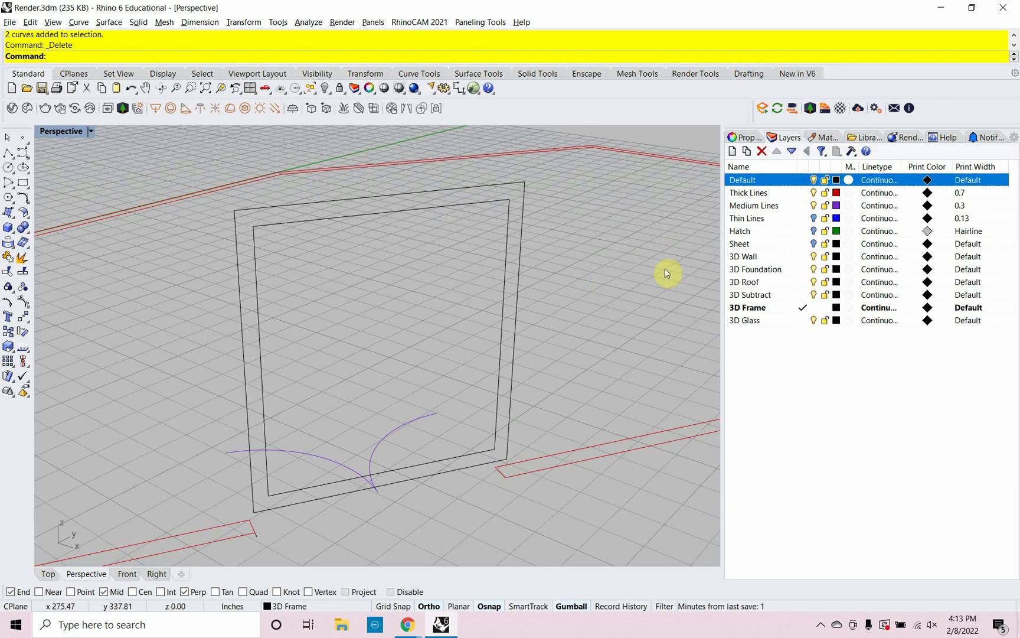
pyautogui.click(814, 219)
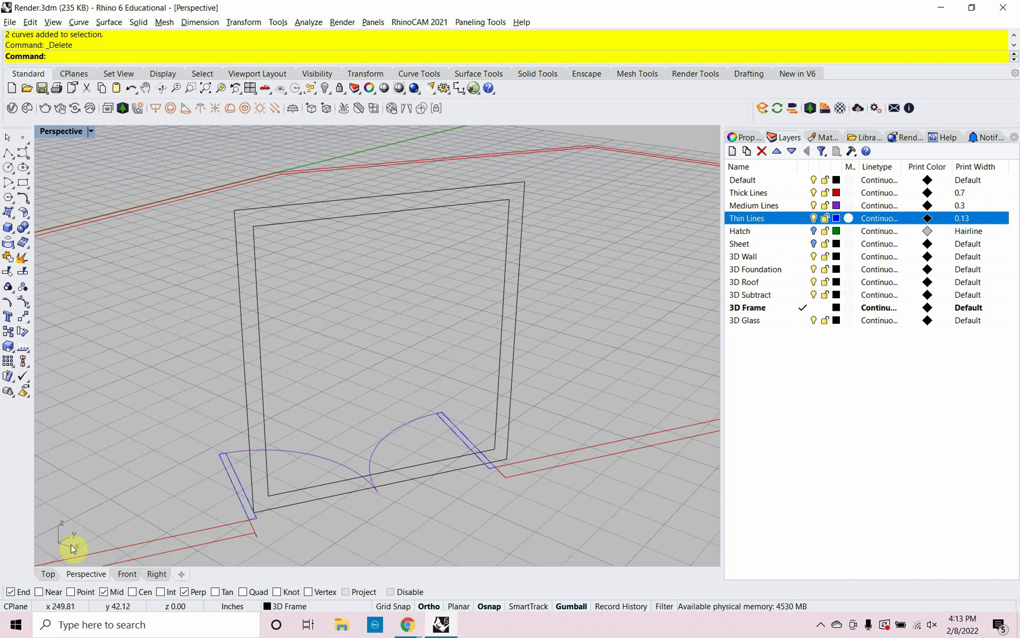
# In the Top view, draw a line from the meeting point of the two door swing arcs to the upper inner wall corner.
pyautogui.click(48, 573)
pyautogui.scroll(5, 388, 303)
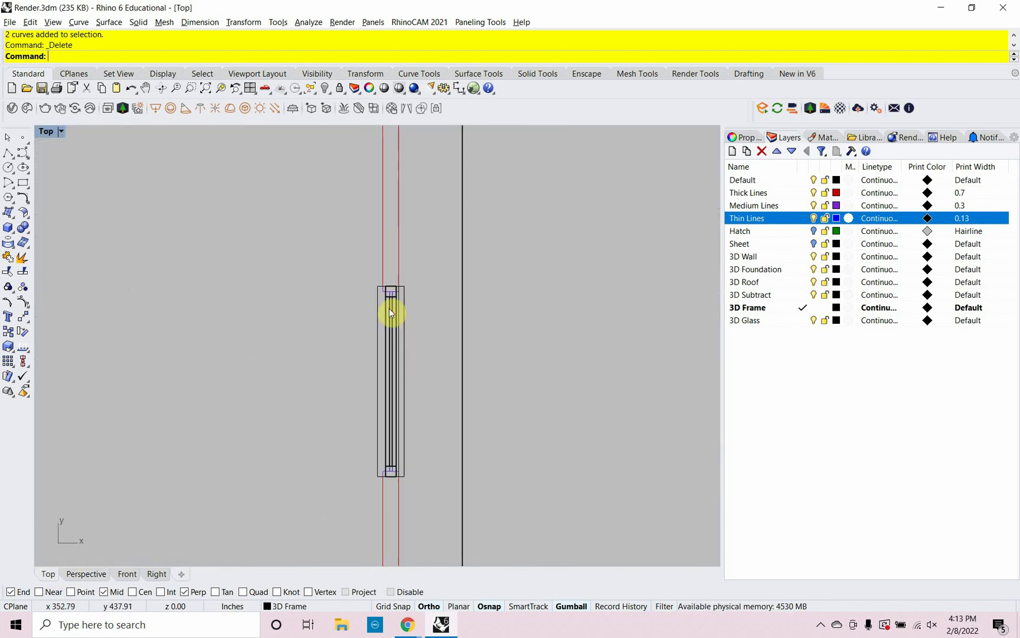
pyautogui.scroll(-8, 388, 307)
pyautogui.scroll(6, 354, 463)
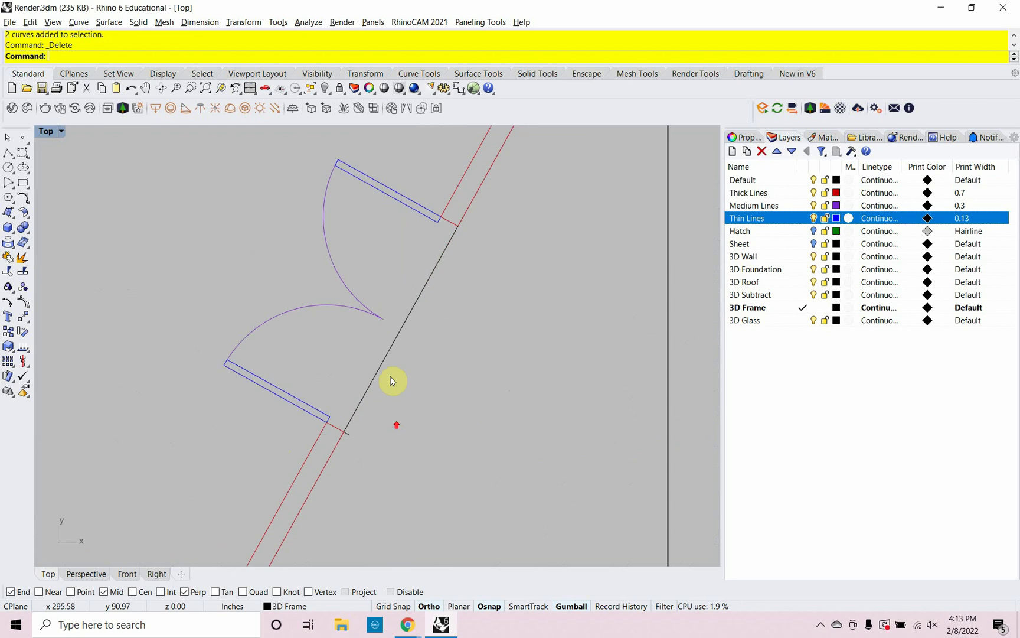
pyautogui.scroll(2, 384, 317)
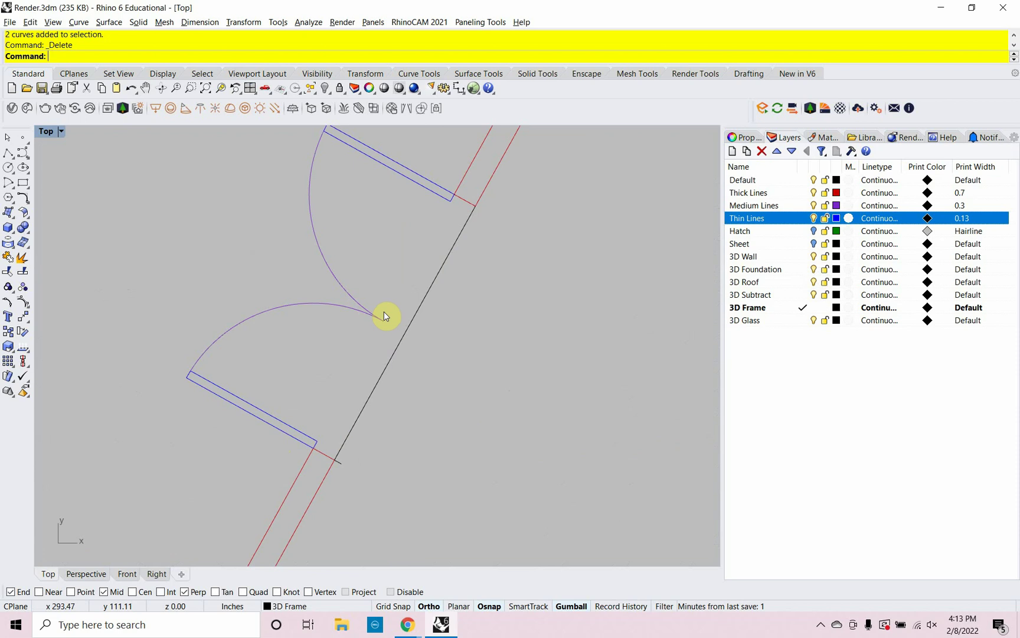
pyautogui.write('ine')
pyautogui.press('Return')
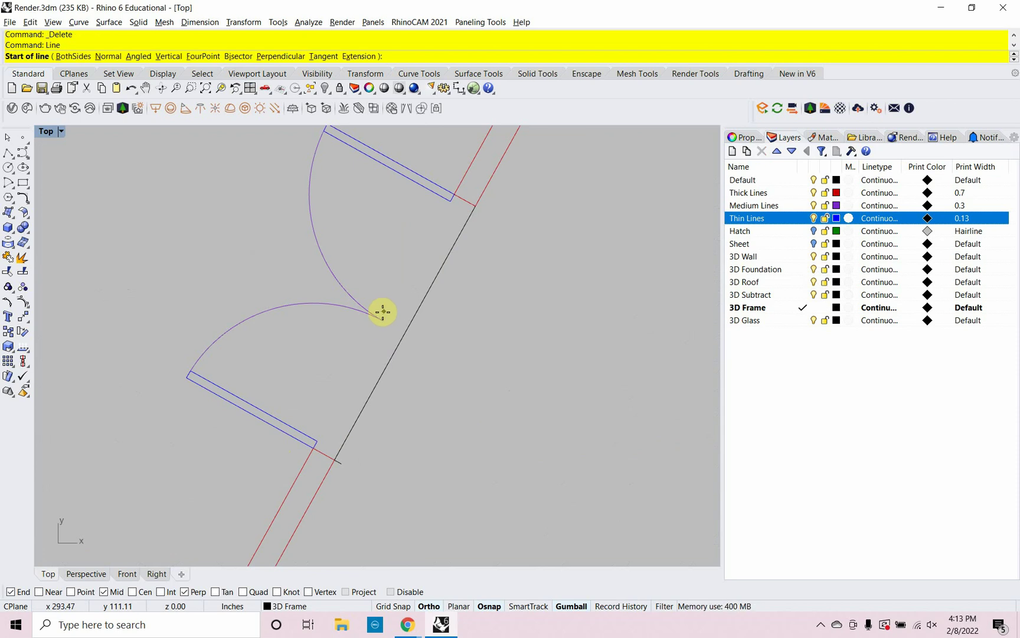
pyautogui.click(384, 320)
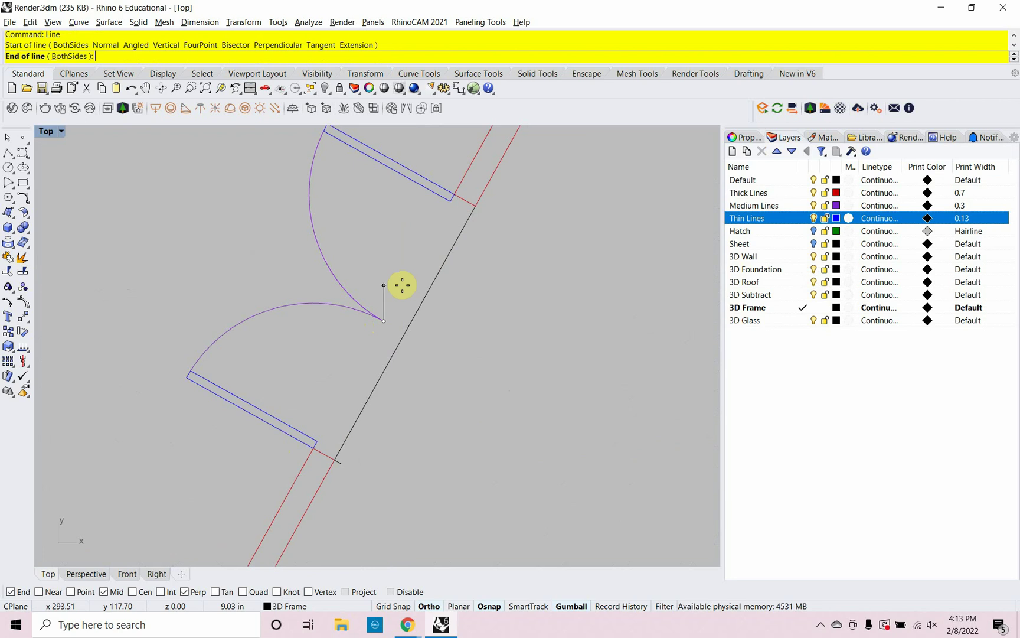
pyautogui.write('p')
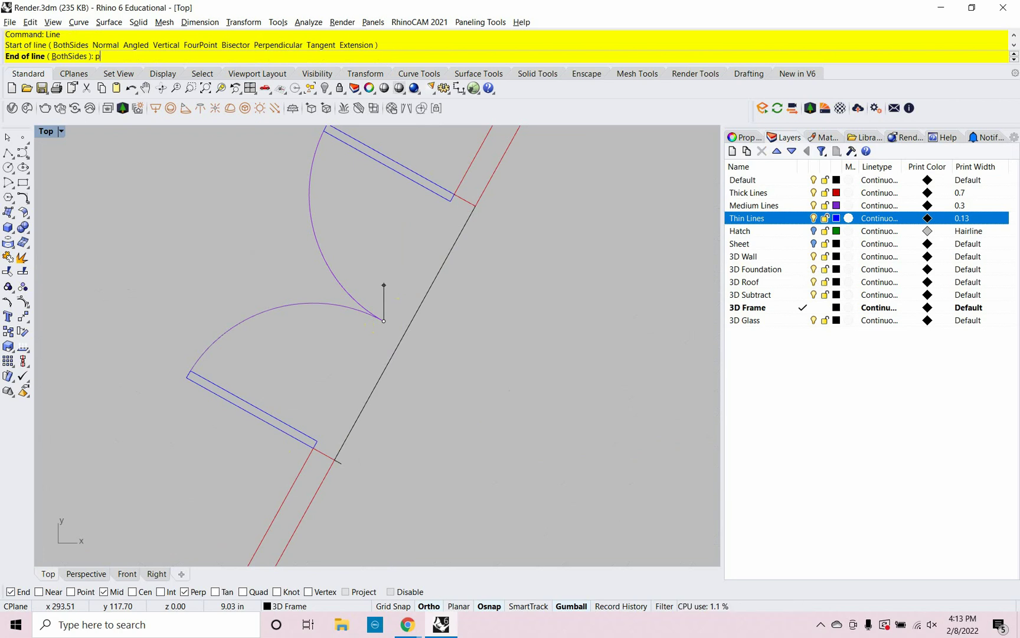
pyautogui.write('er')
pyautogui.press('Return')
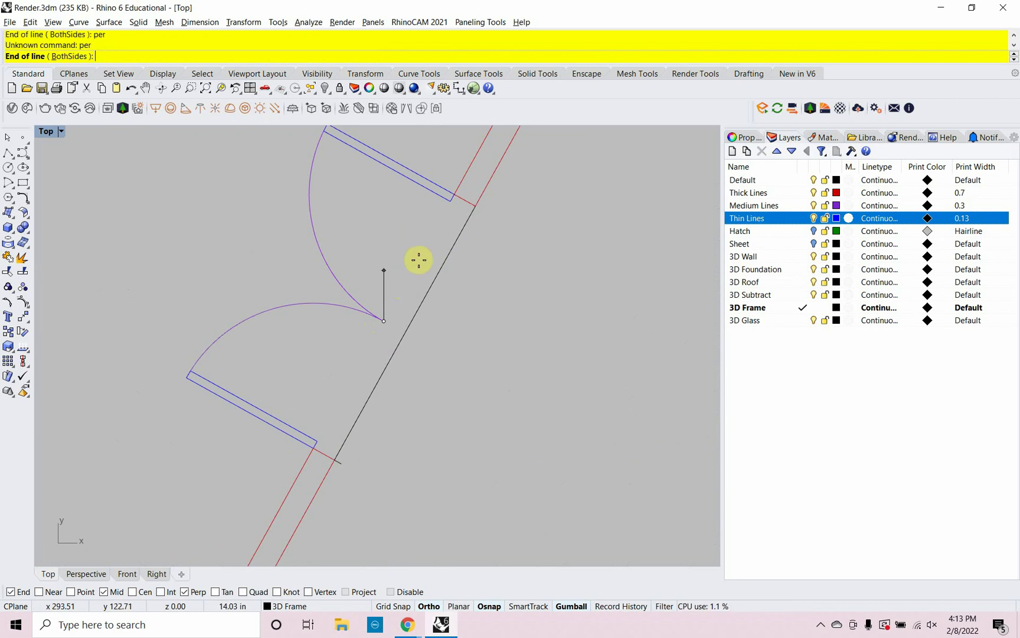
pyautogui.click(455, 192)
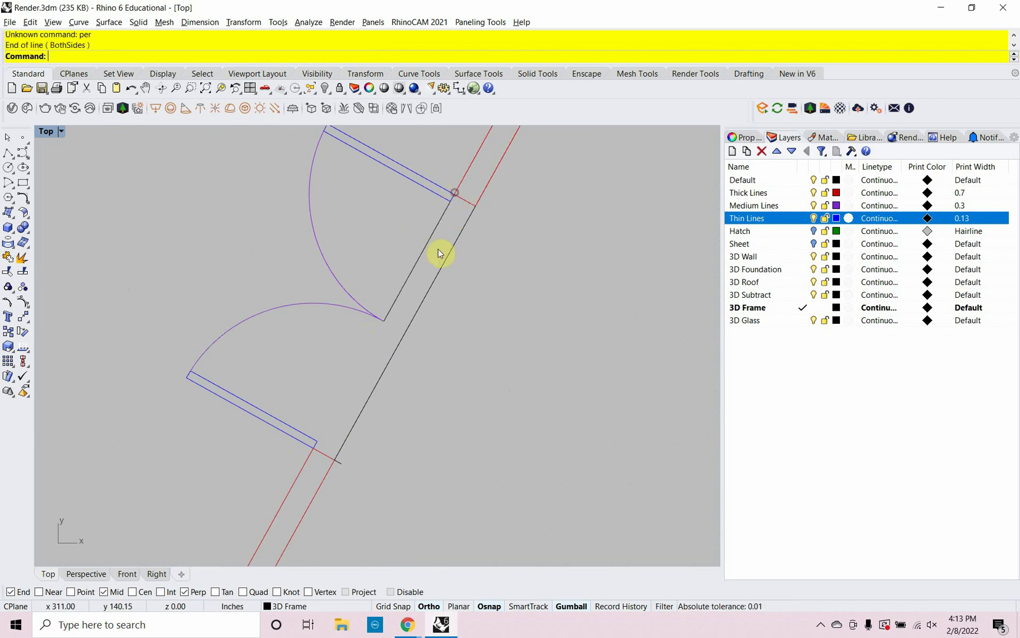
# Draw a short line from the meeting point of the swing arcs across to the door outline, perpendicular to it.
pyautogui.rightClick(388, 332)
pyautogui.click(384, 321)
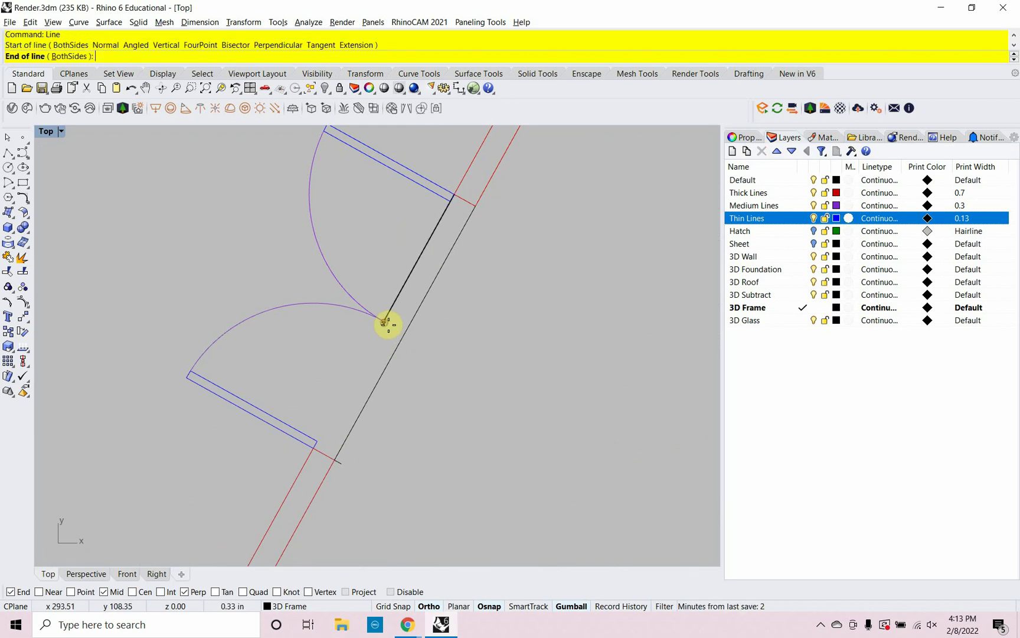
pyautogui.click(404, 329)
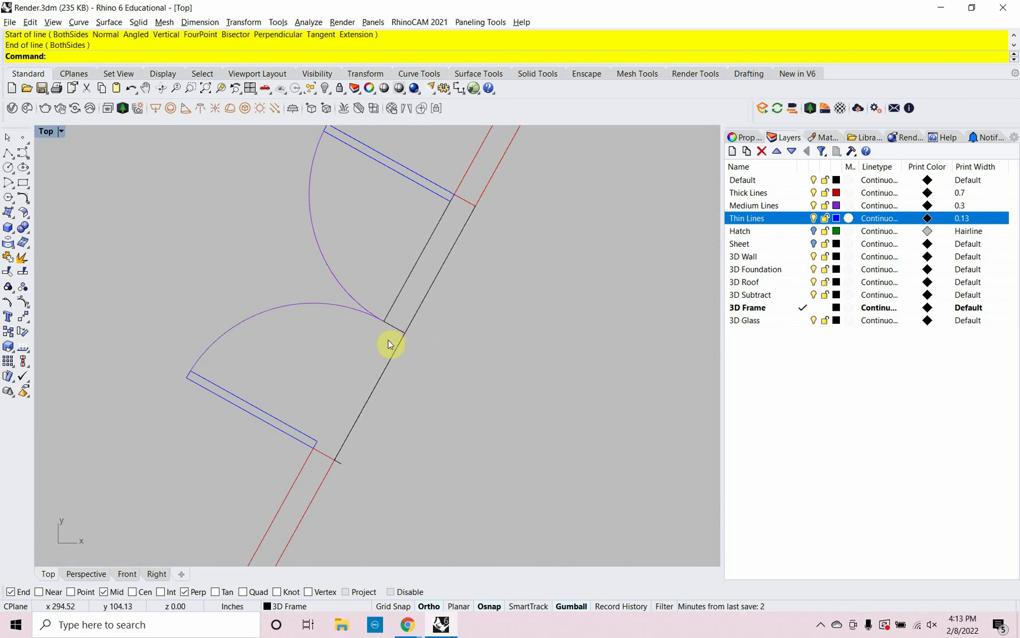
# Offset the short line at the meeting point of the door swing arcs by 2 inches to each side.
pyautogui.write('Of')
pyautogui.press('Return')
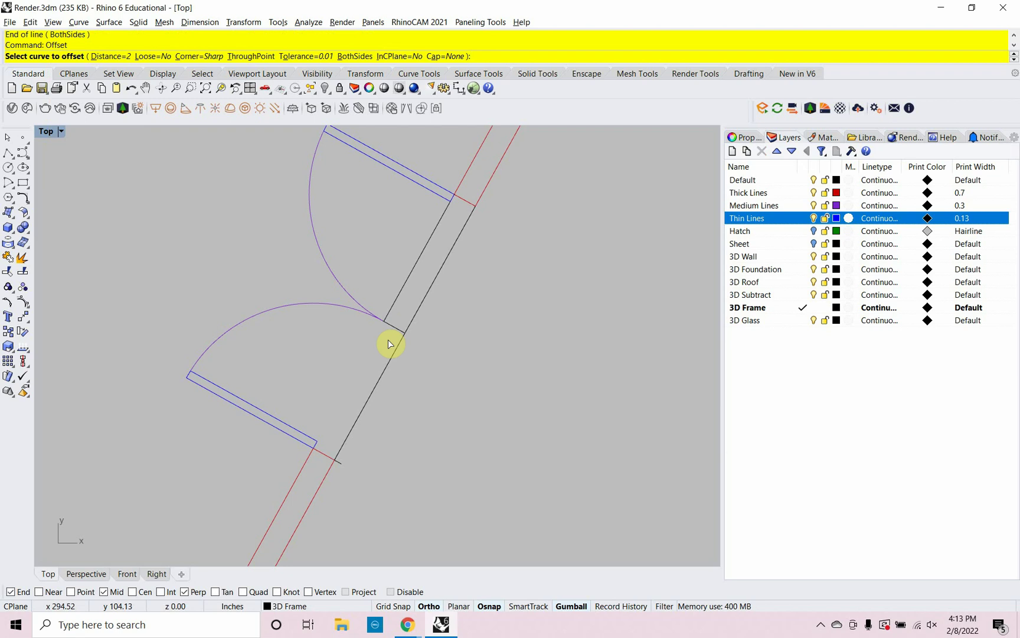
pyautogui.scroll(2, 394, 331)
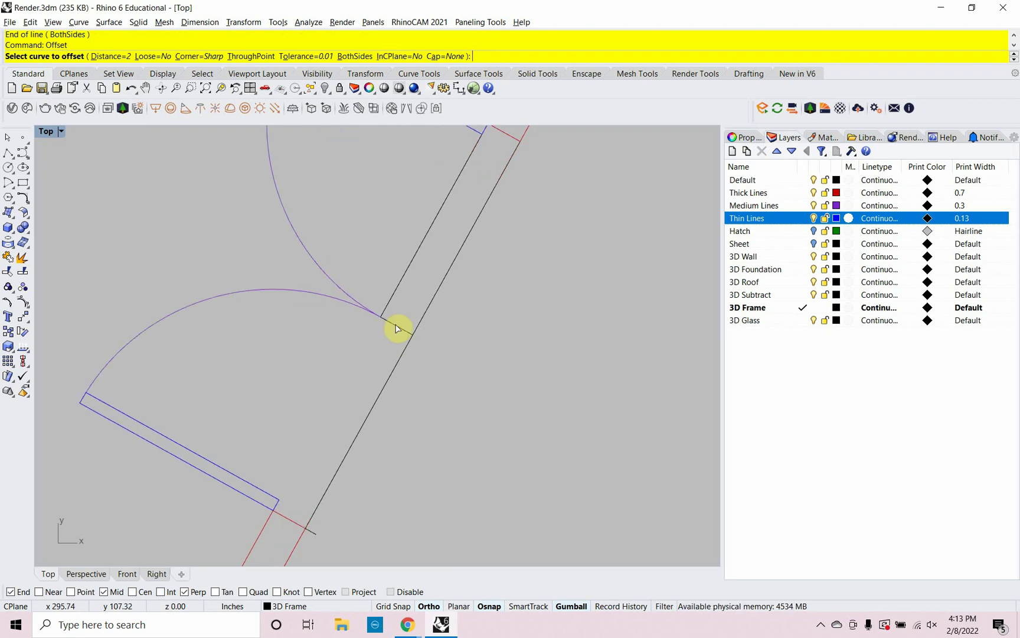
pyautogui.click(395, 322)
pyautogui.click(402, 315)
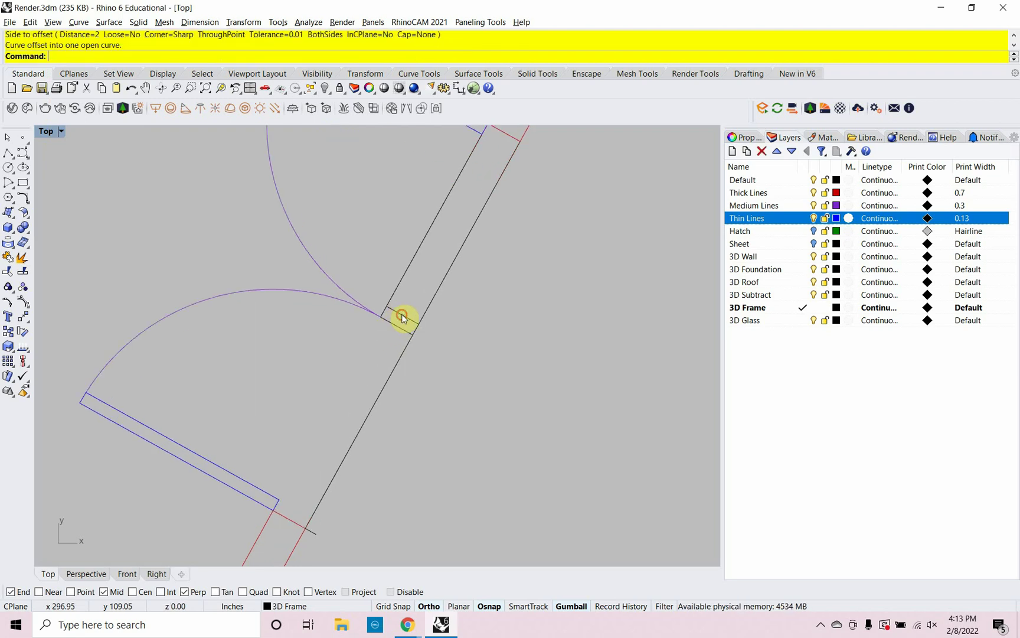
pyautogui.press('Return')
pyautogui.click(394, 330)
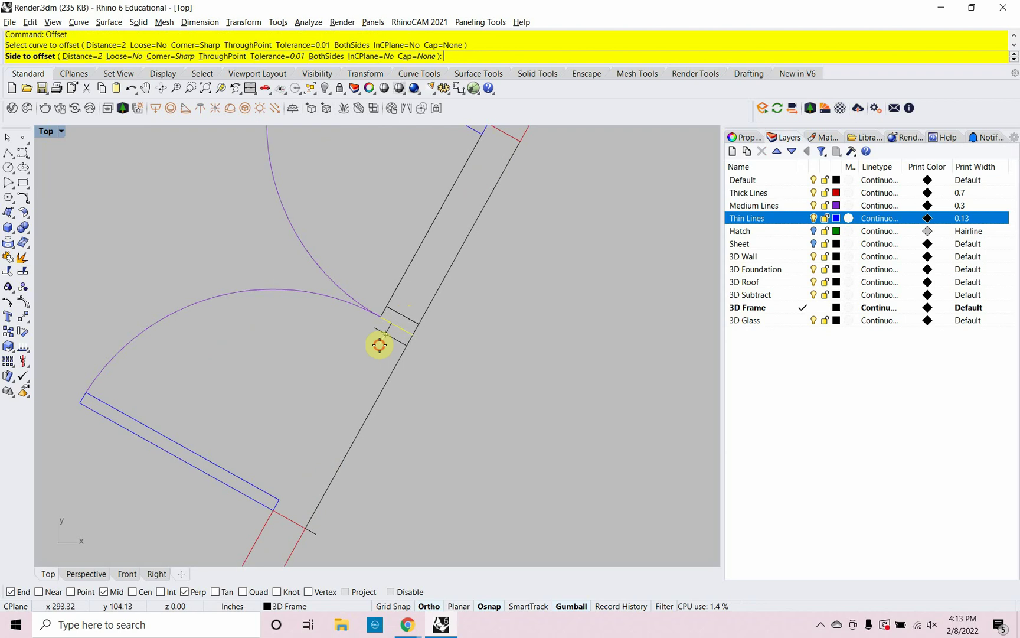
pyautogui.click(380, 346)
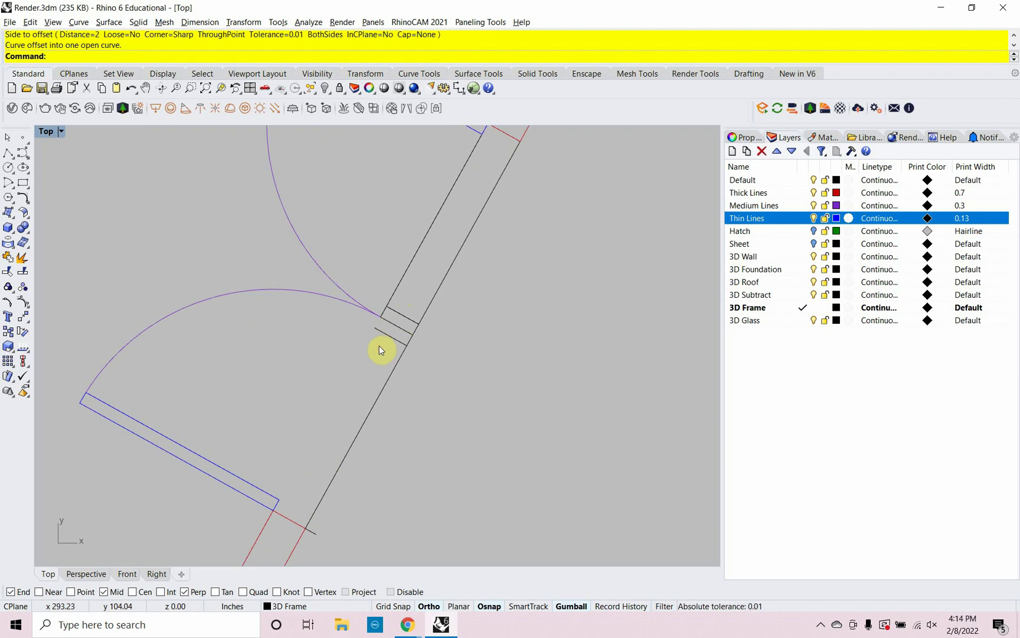
# Draw a closed polyline through the four endpoints of the two offset lines to outline the centre post.
pyautogui.write('Polyline')
pyautogui.press('Return')
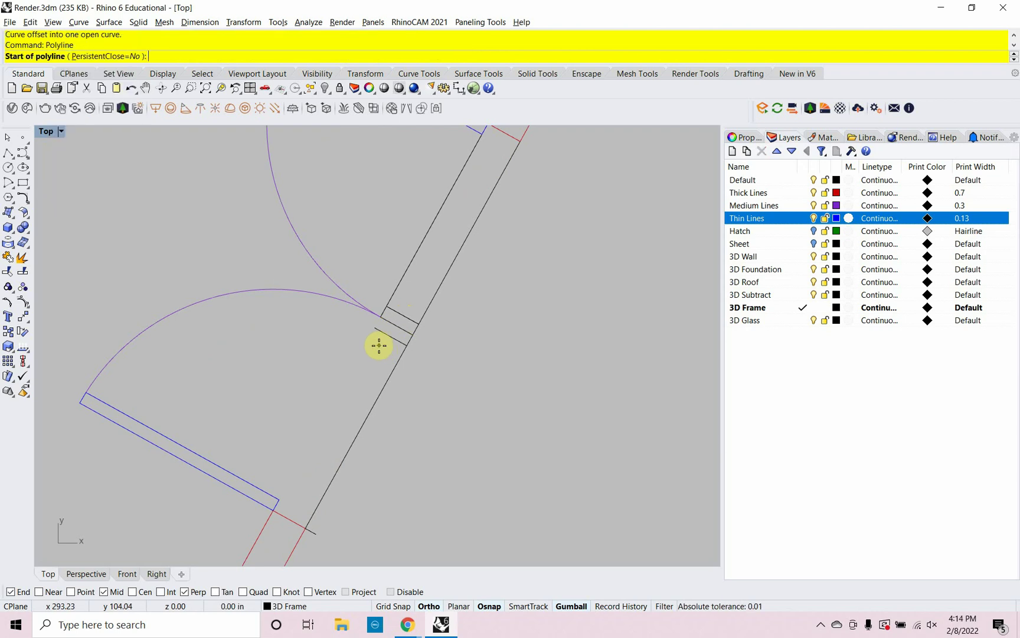
pyautogui.click(400, 349)
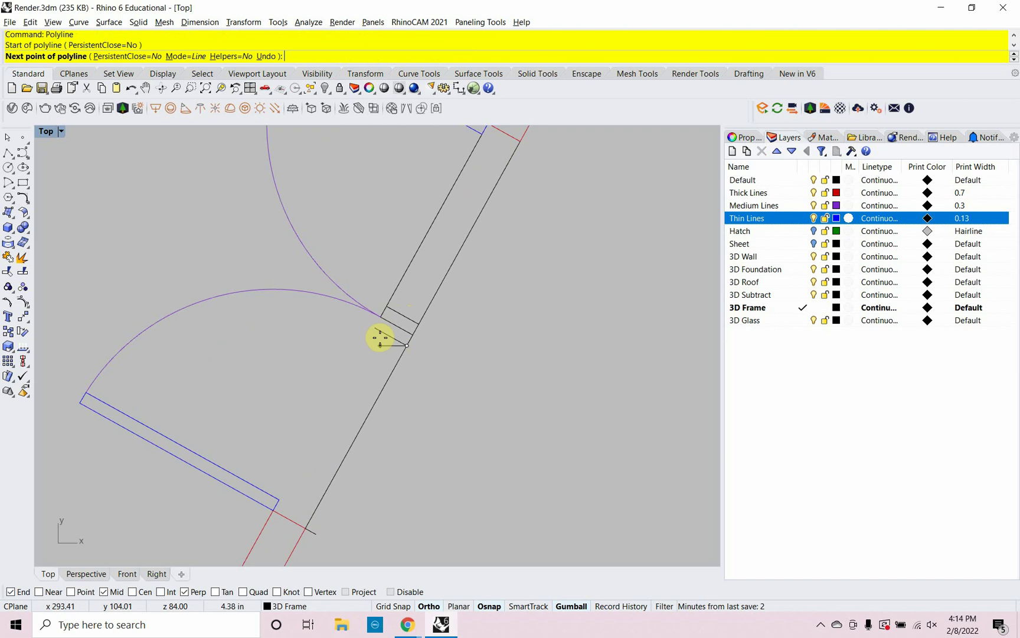
pyautogui.click(375, 330)
pyautogui.click(387, 308)
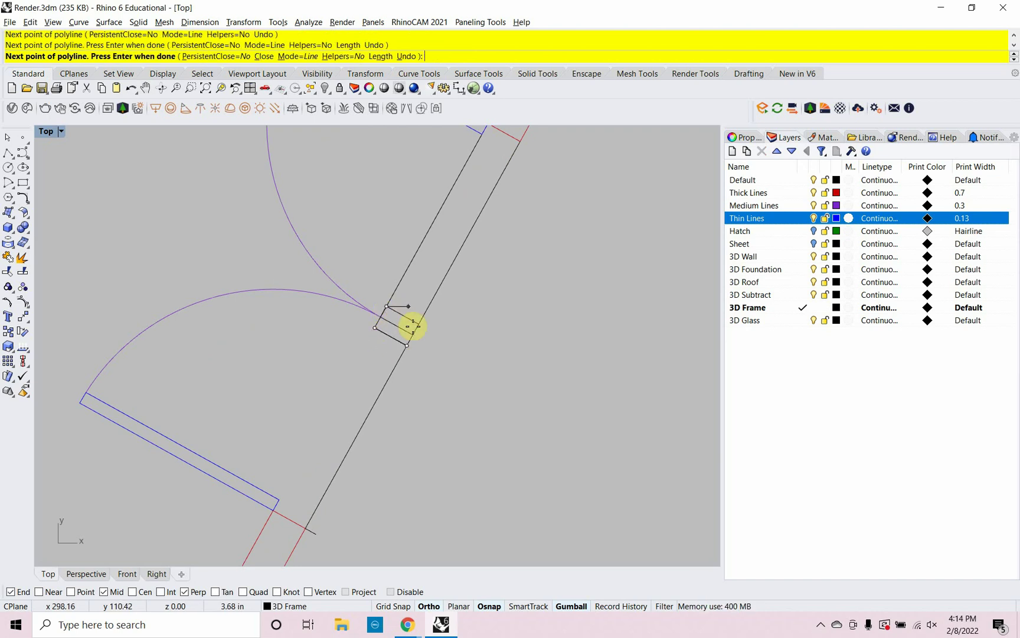
pyautogui.click(418, 324)
pyautogui.write('c')
pyautogui.press('Return')
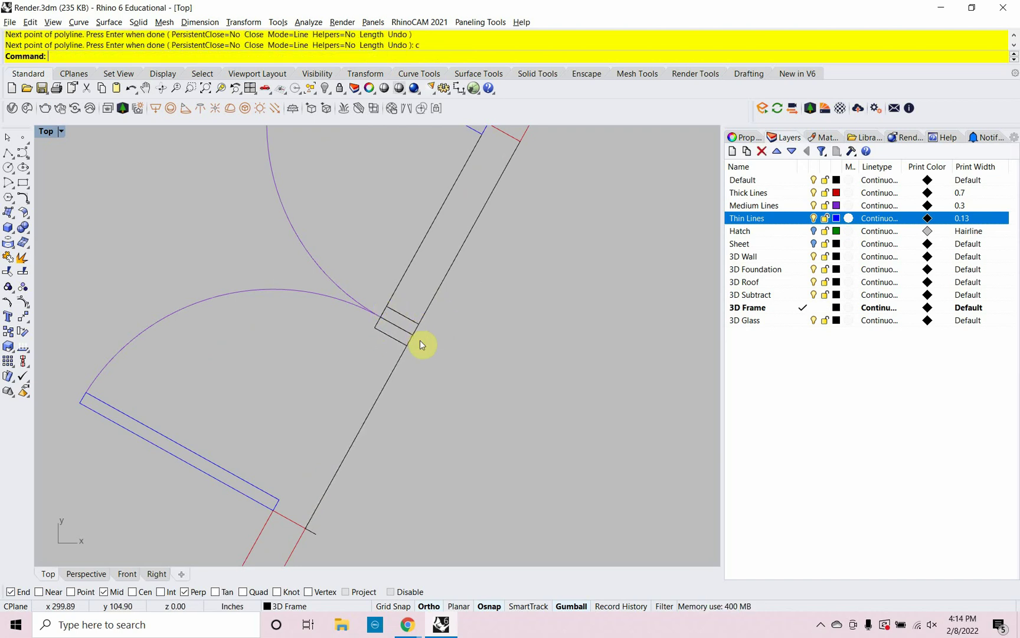
# In the Perspective view, delete the four slanted curves spanning the middle of the door outline.
pyautogui.click(391, 335)
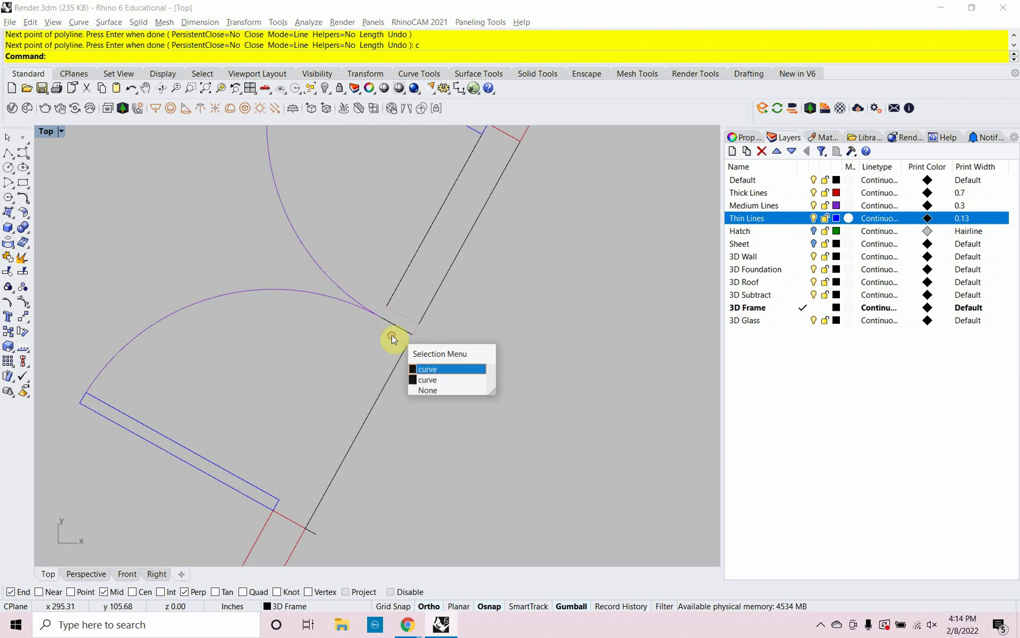
pyautogui.click(426, 379)
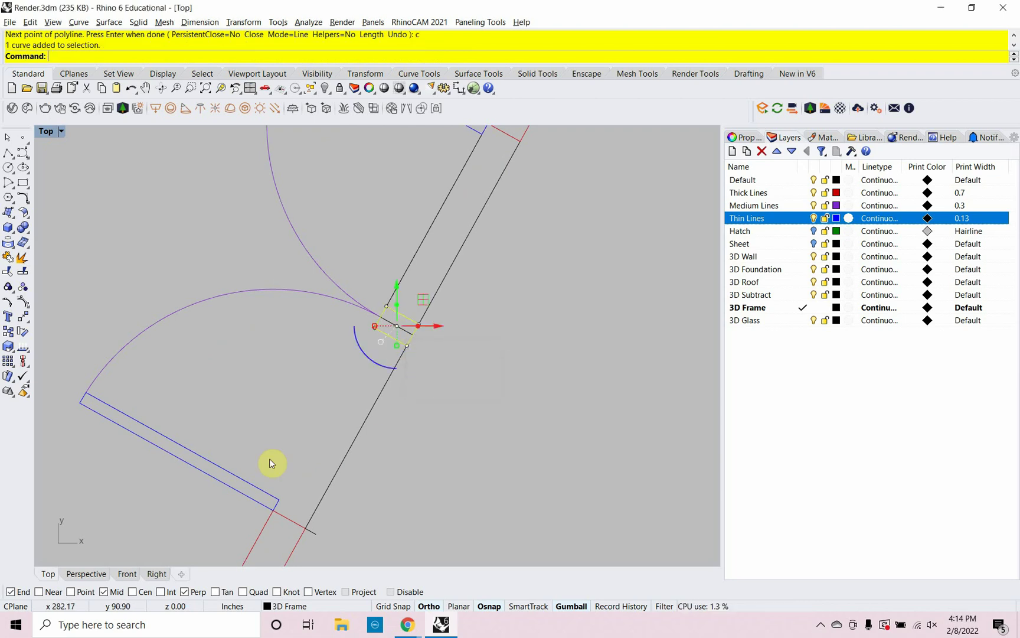
pyautogui.click(98, 572)
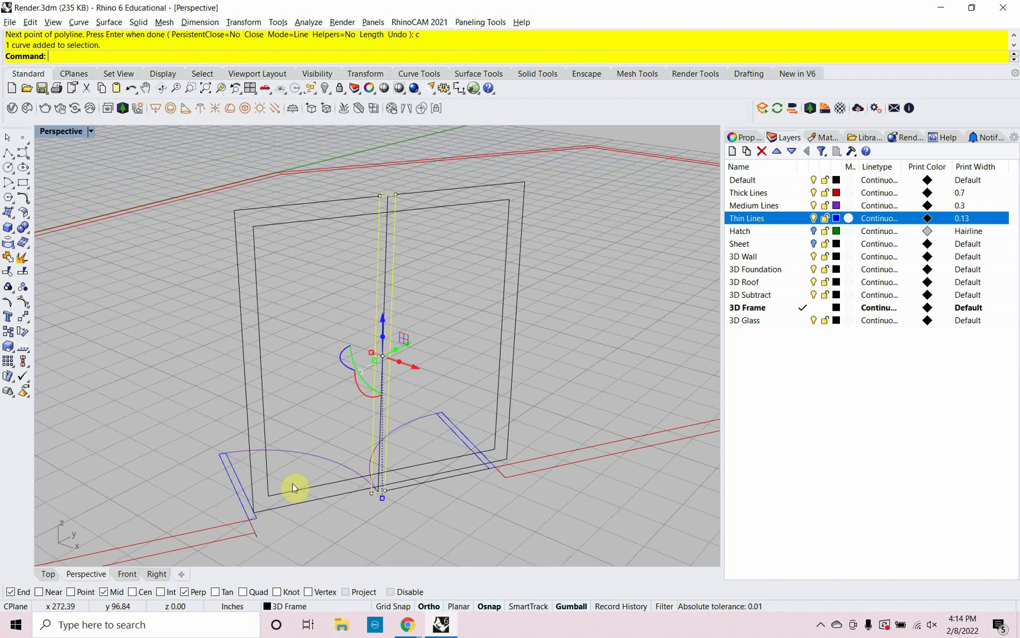
pyautogui.click(338, 506)
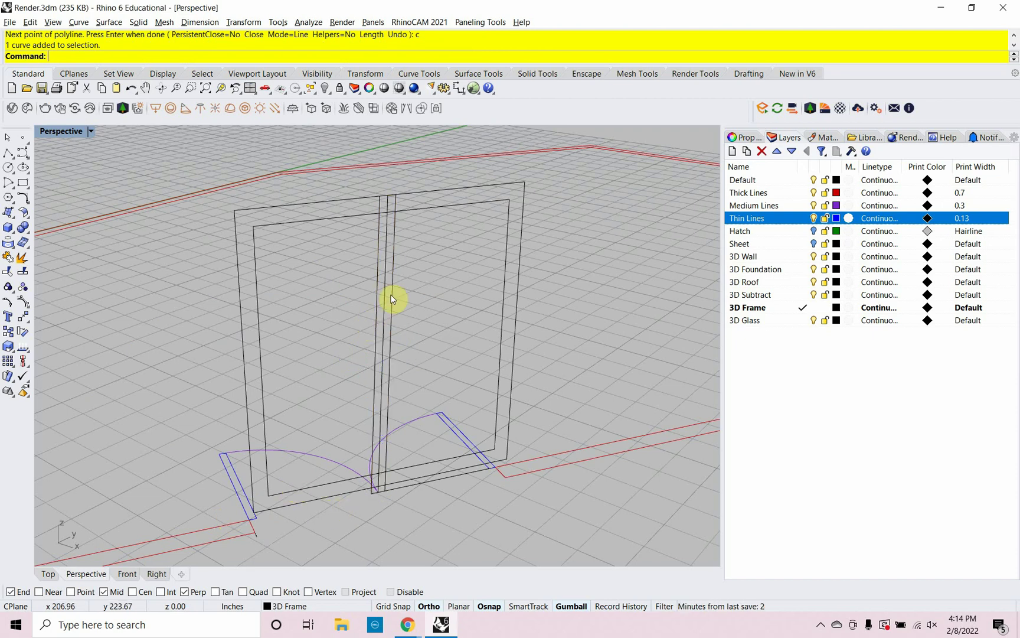
pyautogui.click(391, 277)
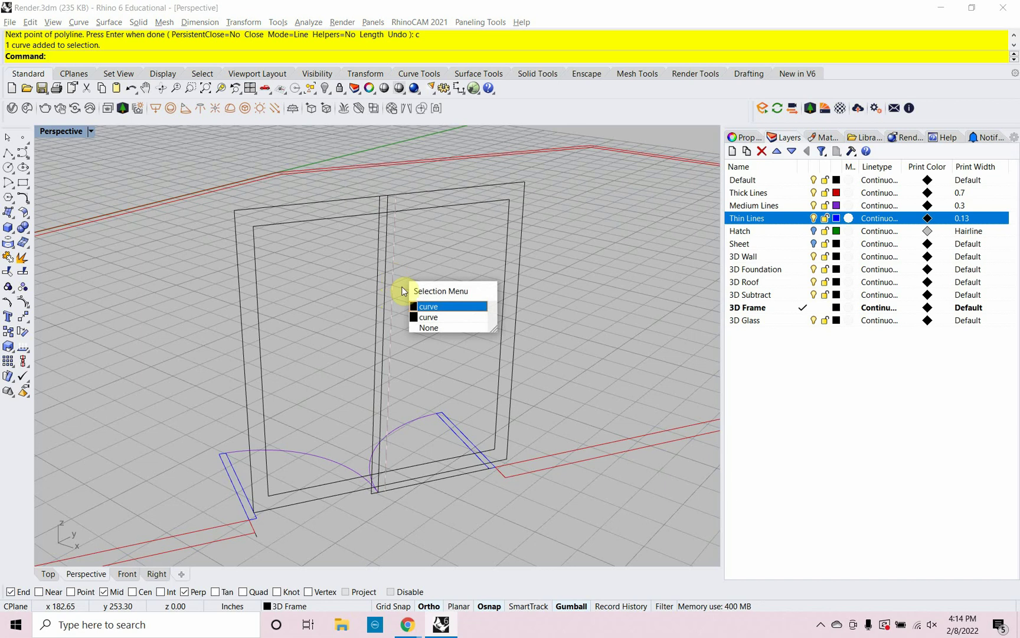
pyautogui.click(437, 306)
pyautogui.click(414, 308)
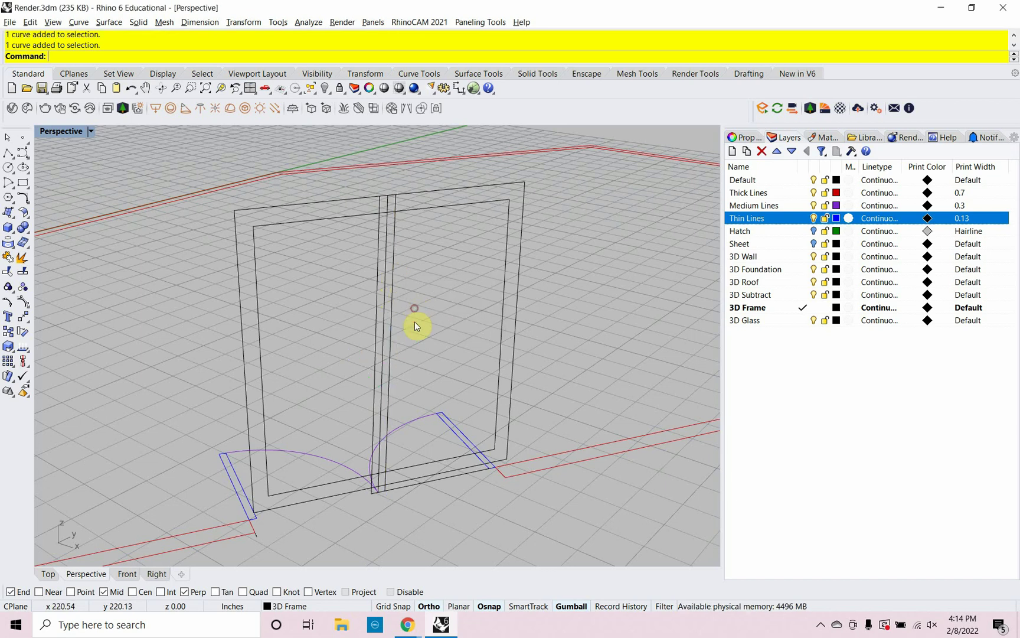
pyautogui.moveTo(415, 322); pyautogui.dragTo(324, 302)
pyautogui.press('Delete')
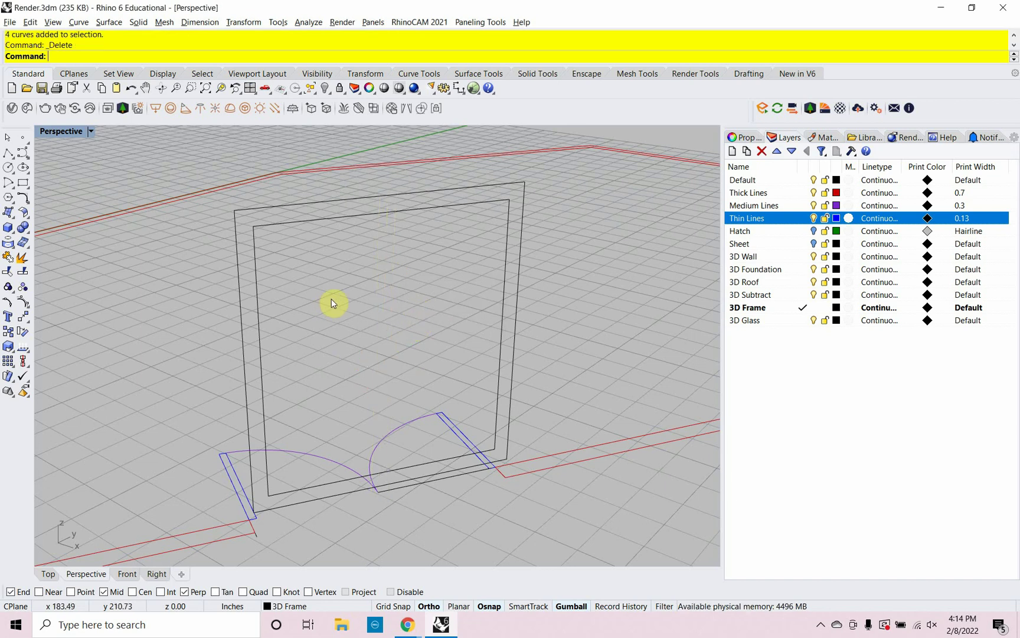
pyautogui.scroll(3, 372, 500)
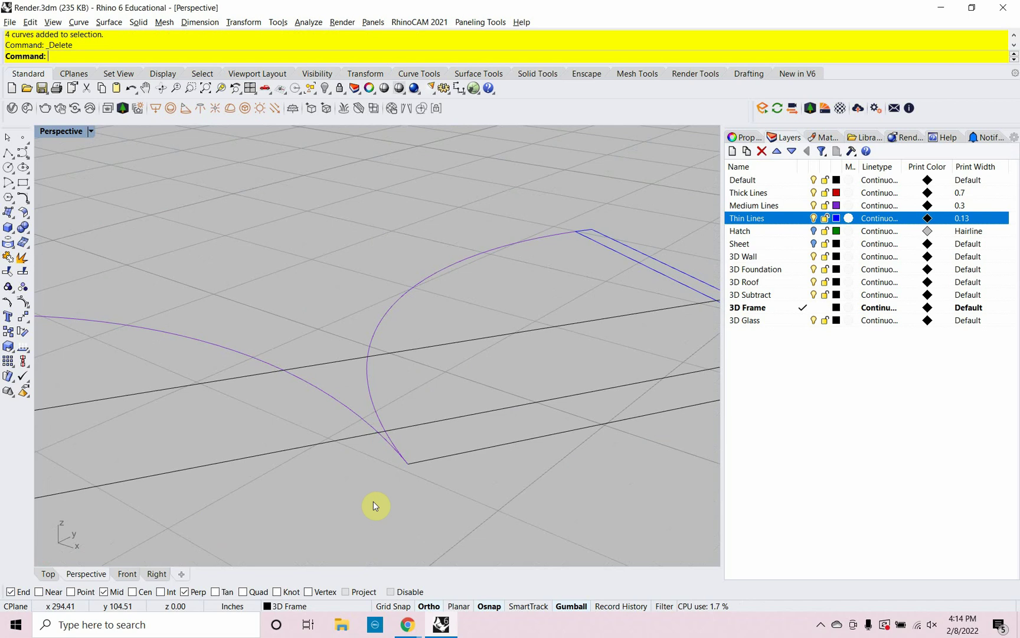
pyautogui.scroll(1, 375, 502)
pyautogui.write('Offset')
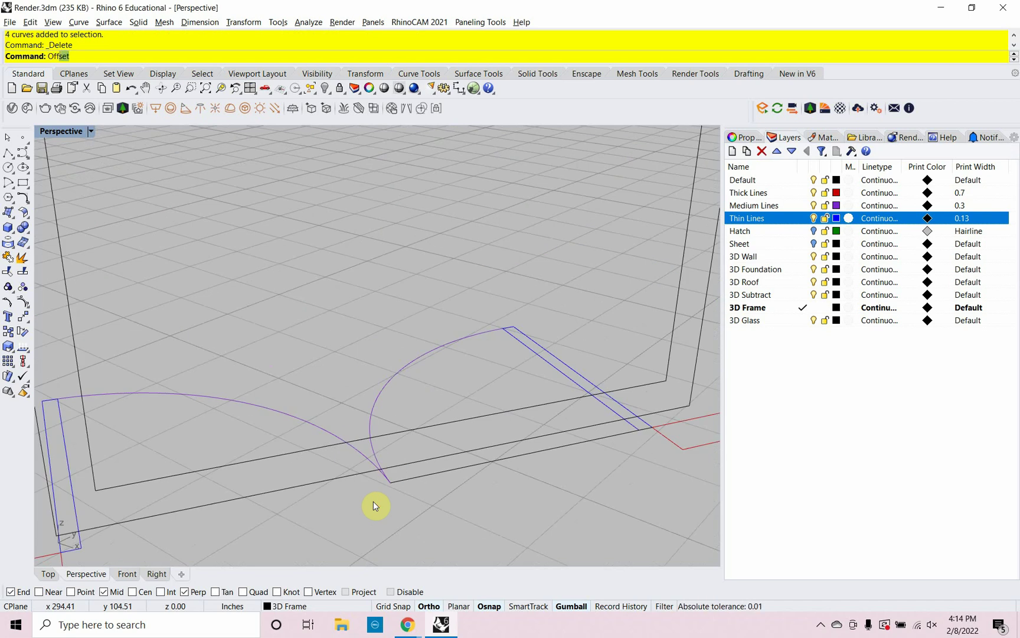
pyautogui.press('Return')
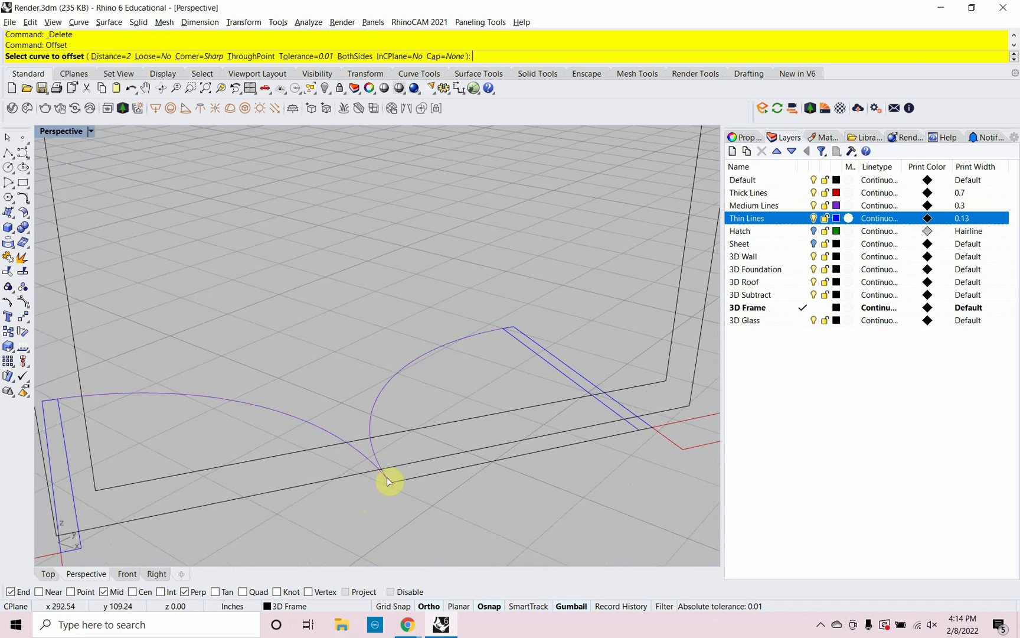
pyautogui.click(389, 479)
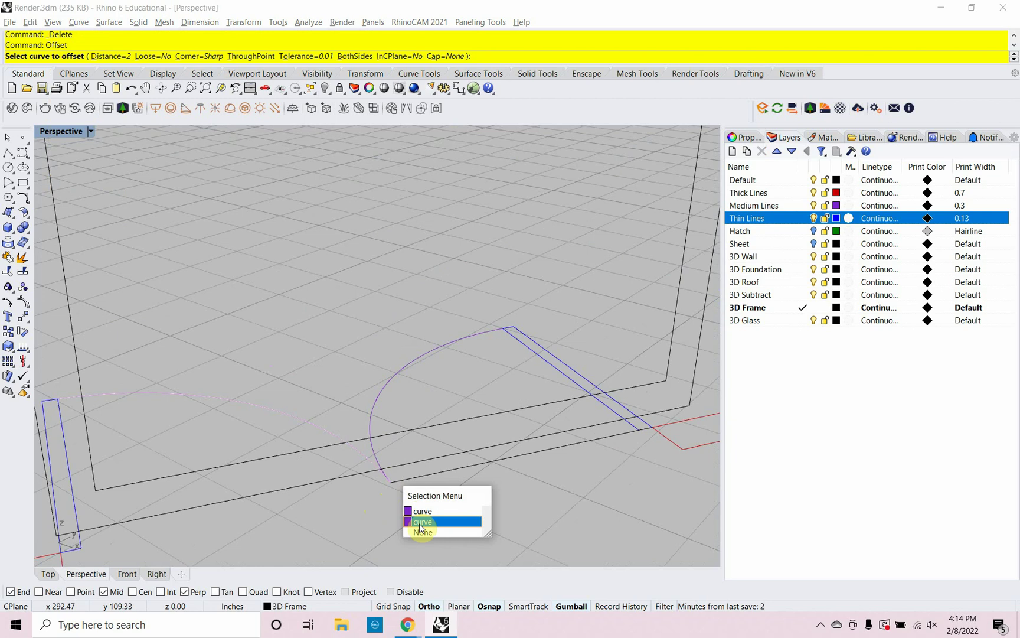
pyautogui.press('Escape')
pyautogui.press('Escape')
# Draw a line at floor level across the door opening, joining the two outer wall corners.
pyautogui.scroll(-4, 364, 445)
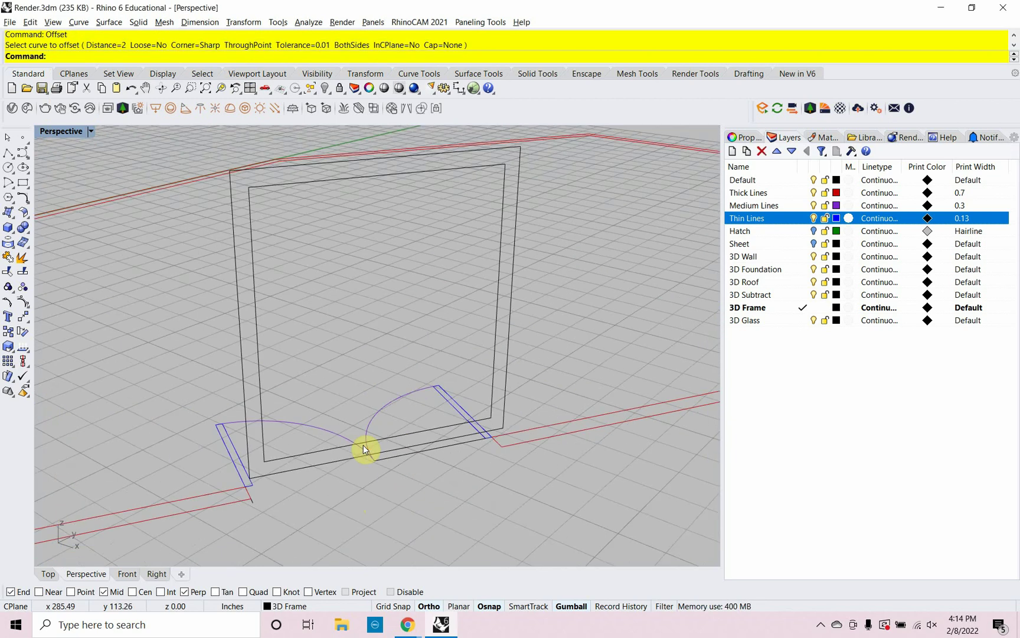
pyautogui.moveTo(363, 450); pyautogui.dragTo(387, 470, button='right')
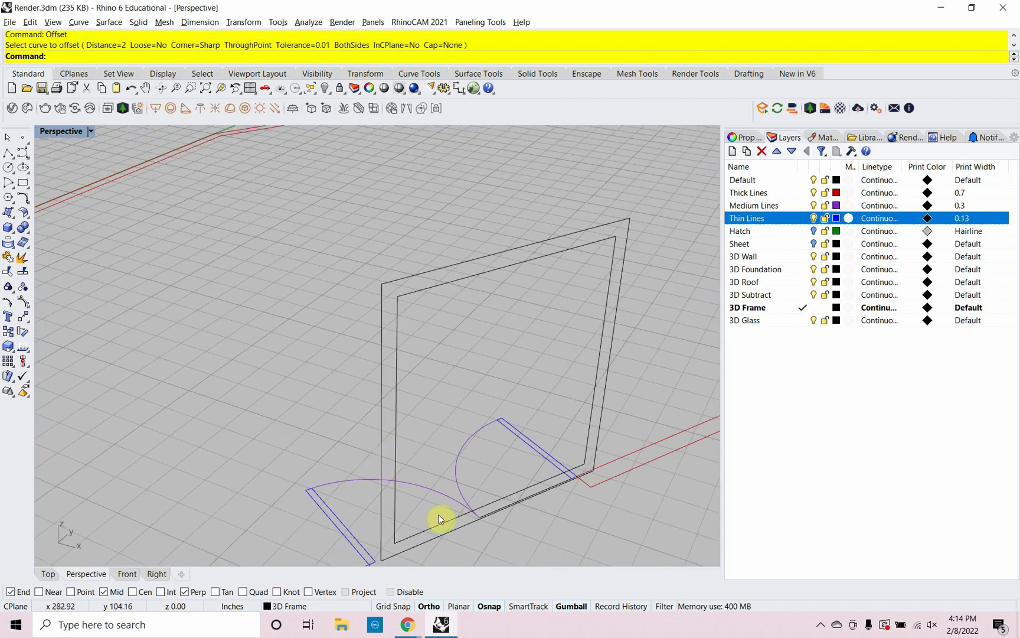
pyautogui.moveTo(438, 520); pyautogui.dragTo(372, 433, button='right')
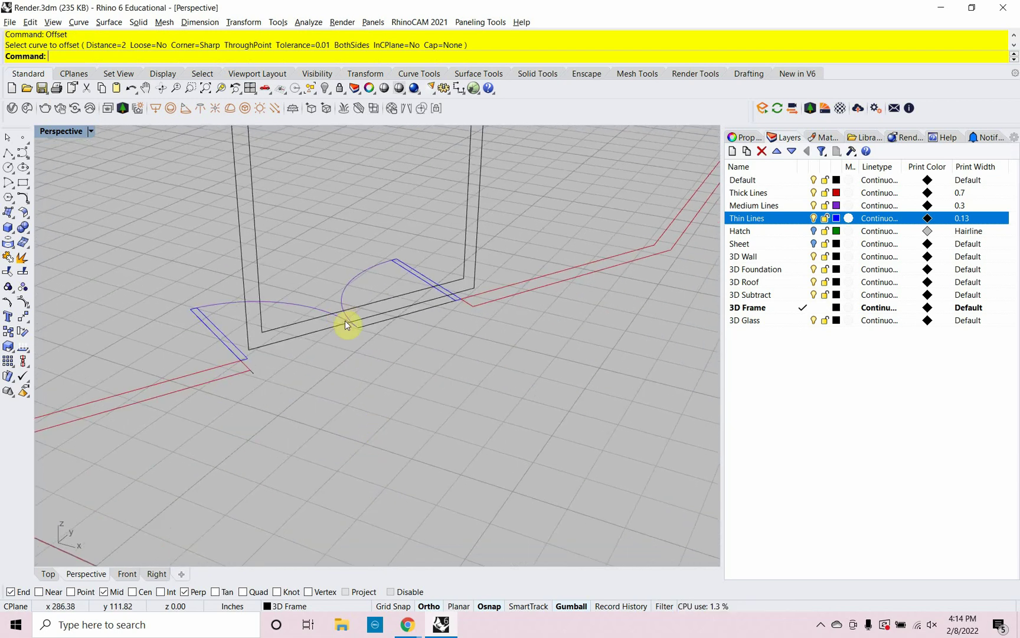
pyautogui.scroll(2, 348, 326)
pyautogui.write('line')
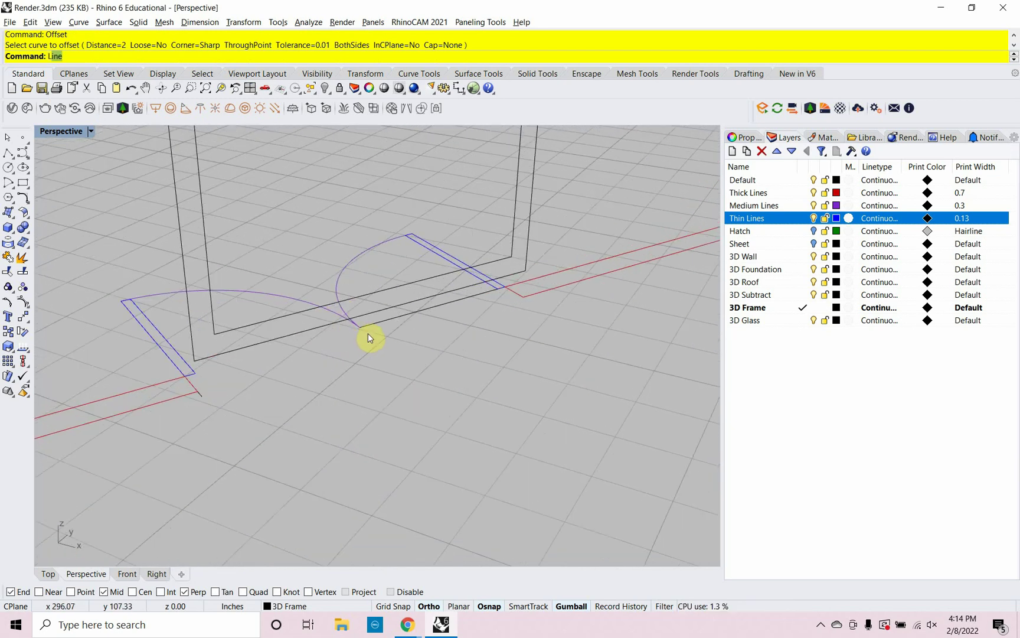
pyautogui.press('Return')
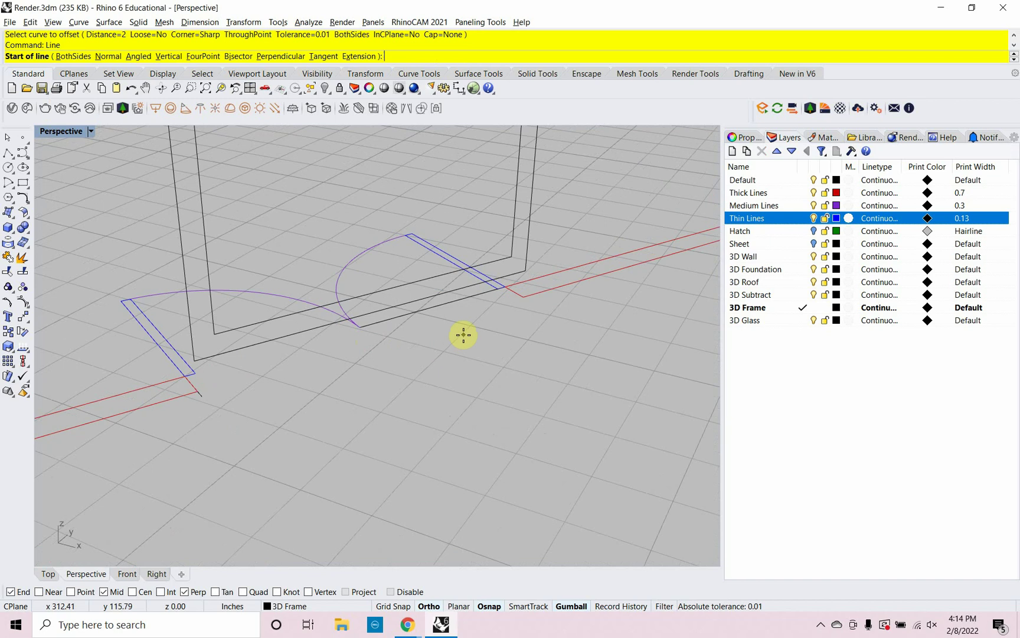
pyautogui.click(522, 295)
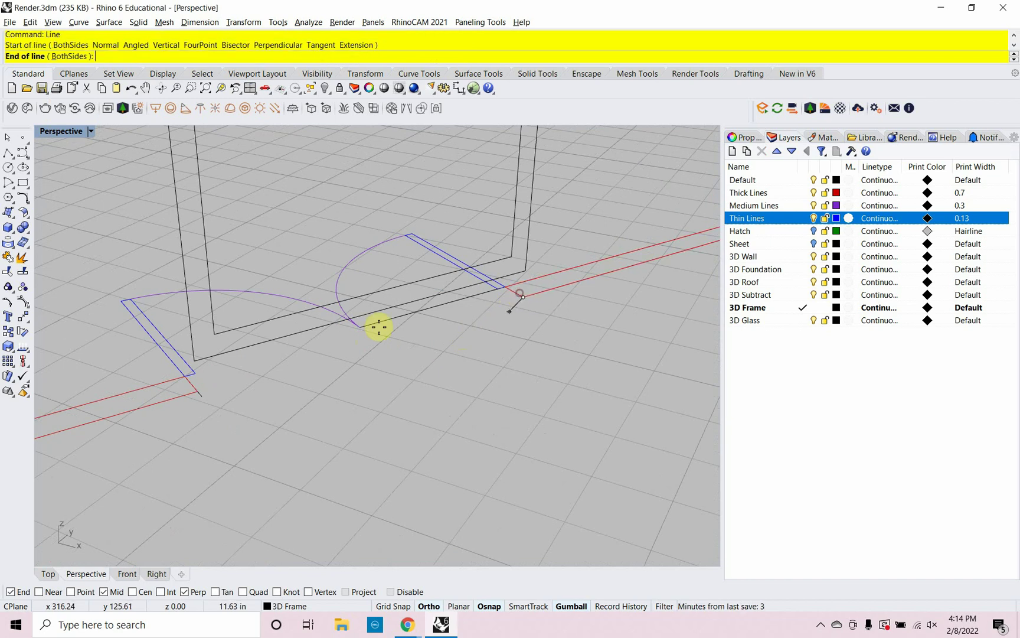
pyautogui.click(199, 393)
# Draw a short line from the meeting point of the swing arcs perpendicular to the outer line across the opening.
pyautogui.press('Return')
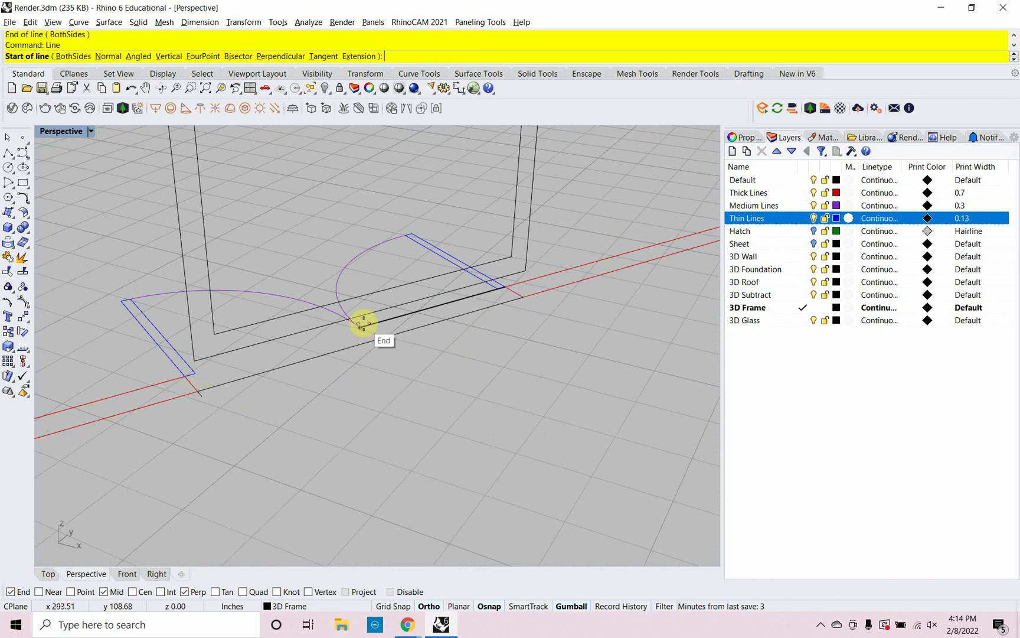
pyautogui.click(361, 327)
pyautogui.click(375, 335)
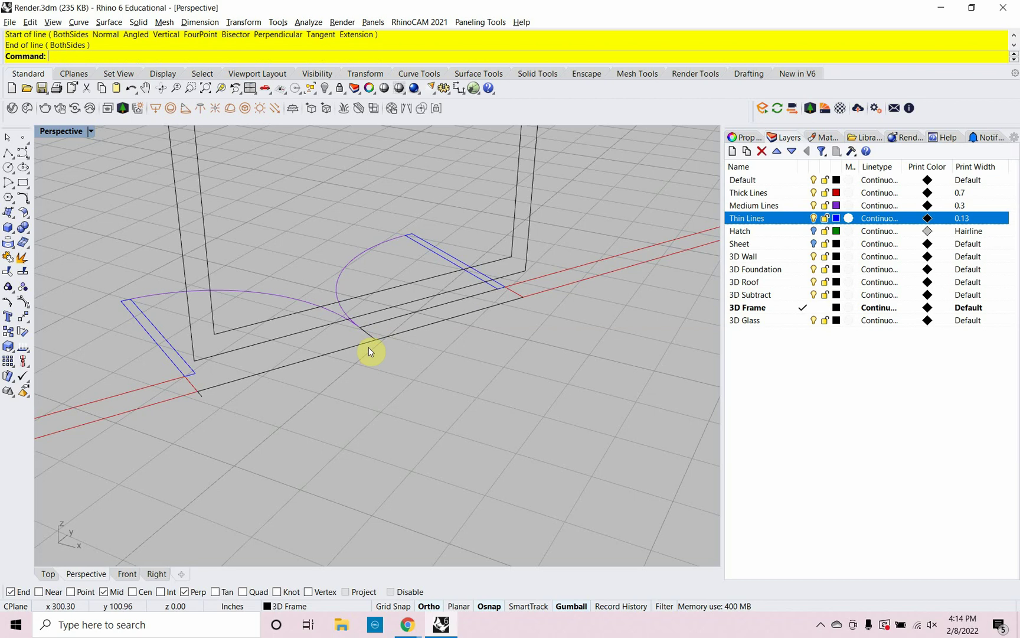
# Offset the short floor-level line by 2 inches to each side to mark the centre post's width.
pyautogui.scroll(3, 368, 348)
pyautogui.write('Offset')
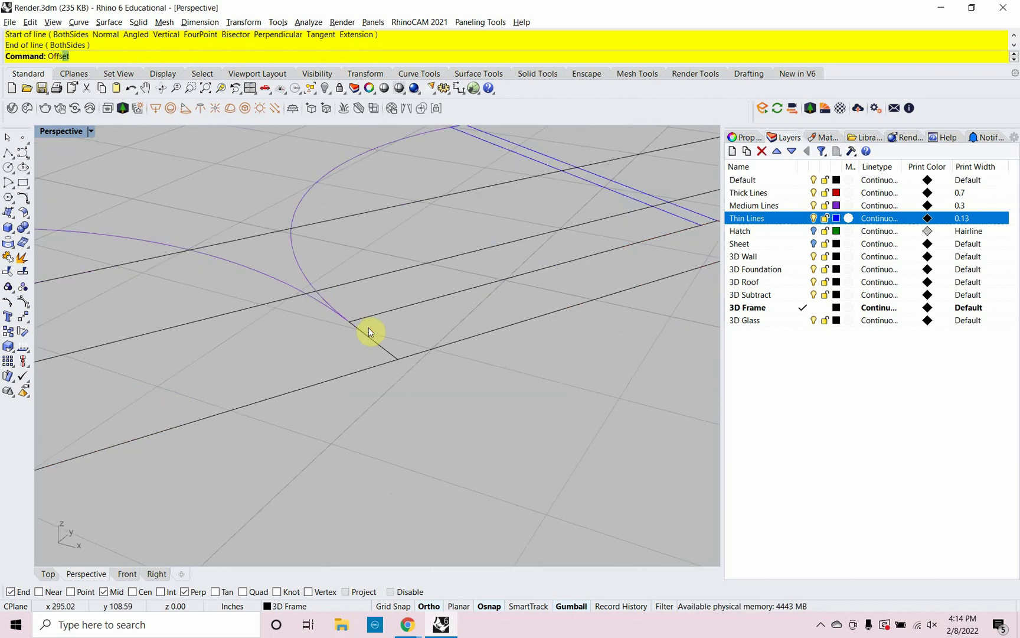
pyautogui.press('Return')
pyautogui.click(370, 334)
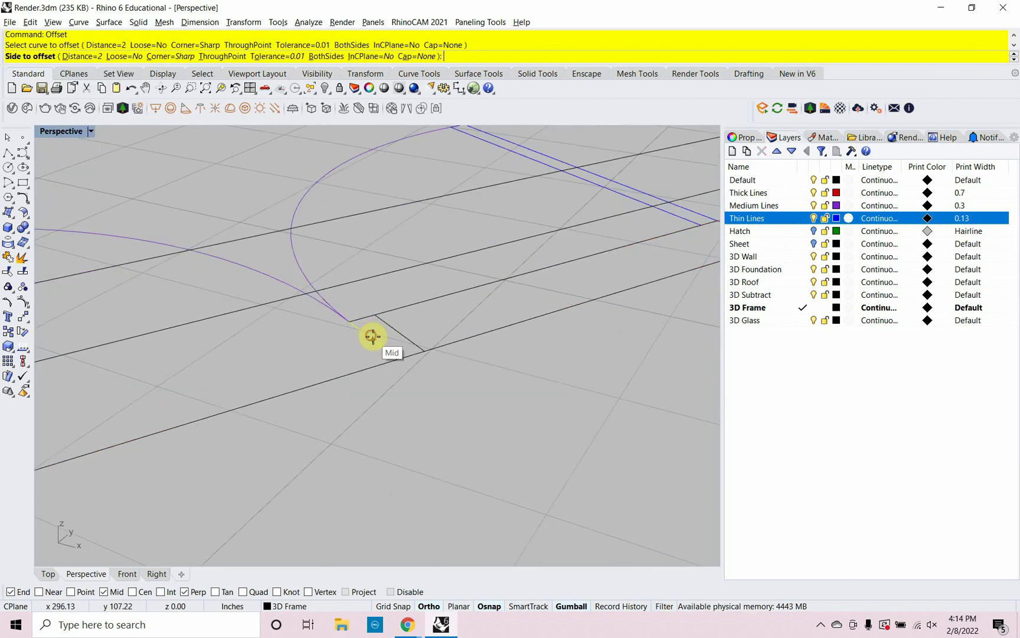
pyautogui.click(391, 331)
pyautogui.click(374, 351)
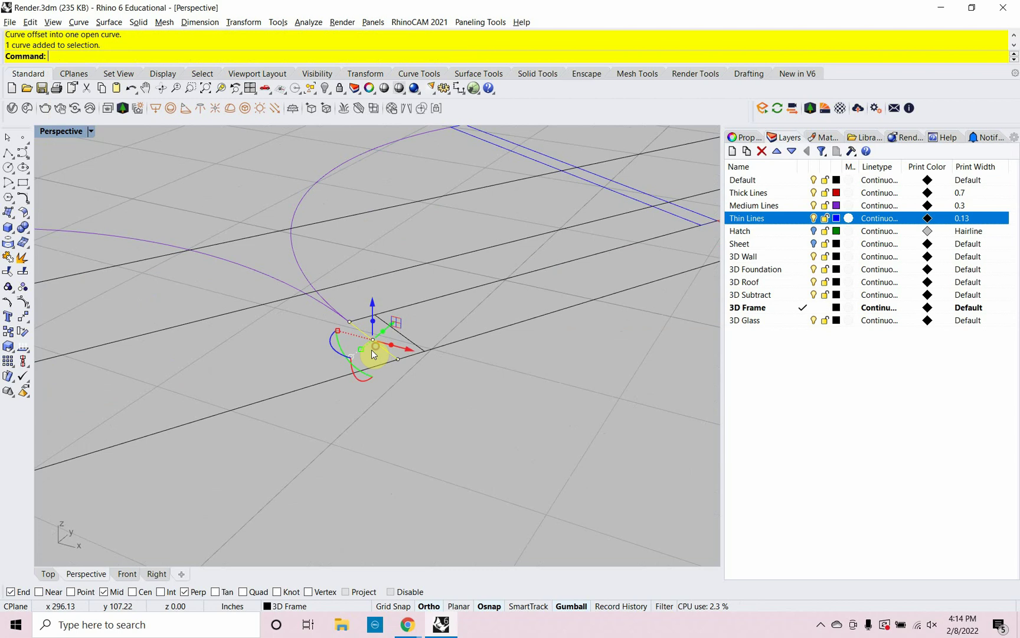
pyautogui.press('Return')
pyautogui.click(305, 367)
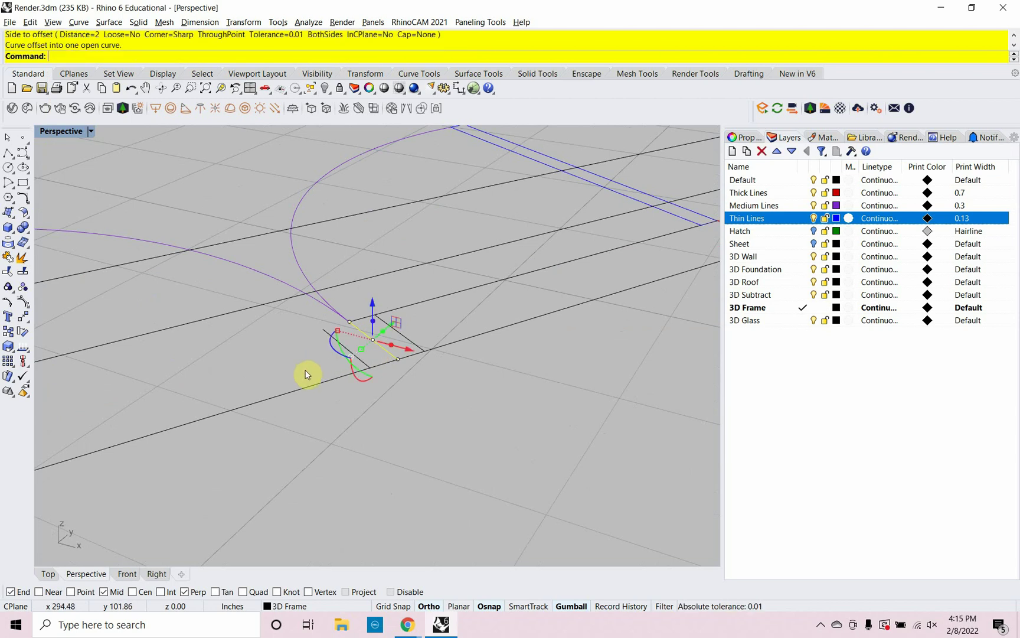
# Draw a closed four-point polyline around the centre post's footprint, through the ends of the two offset lines.
pyautogui.write('Polyline')
pyautogui.press('Return')
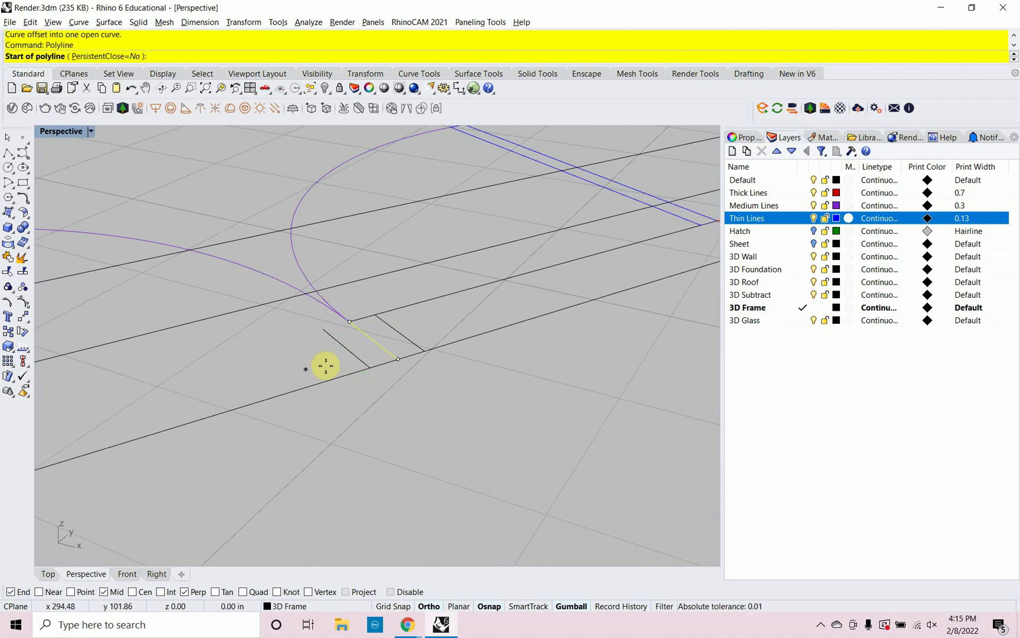
pyautogui.click(370, 367)
pyautogui.click(323, 329)
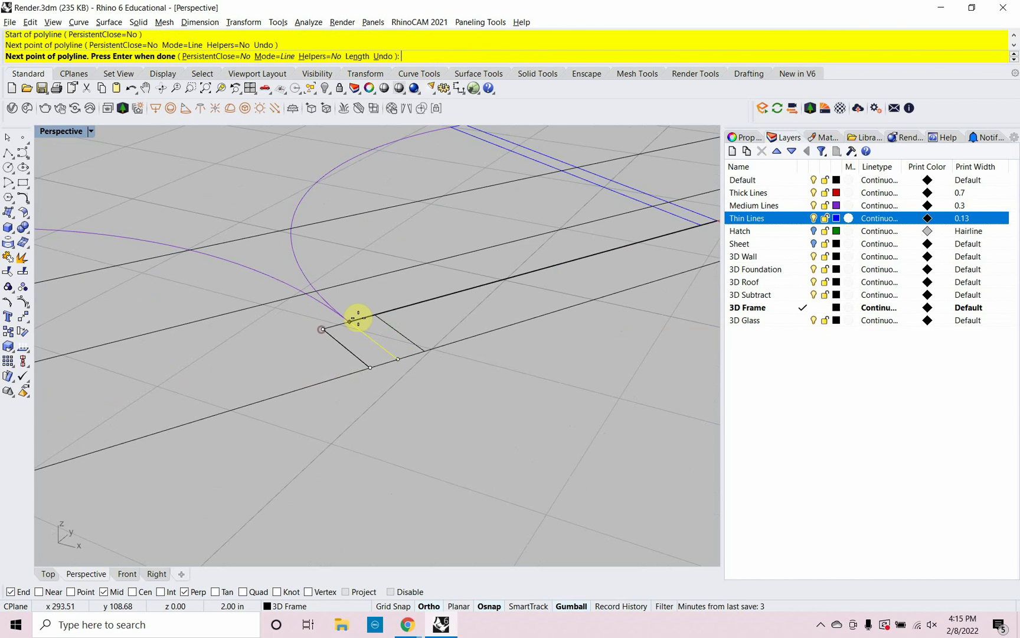
pyautogui.click(379, 313)
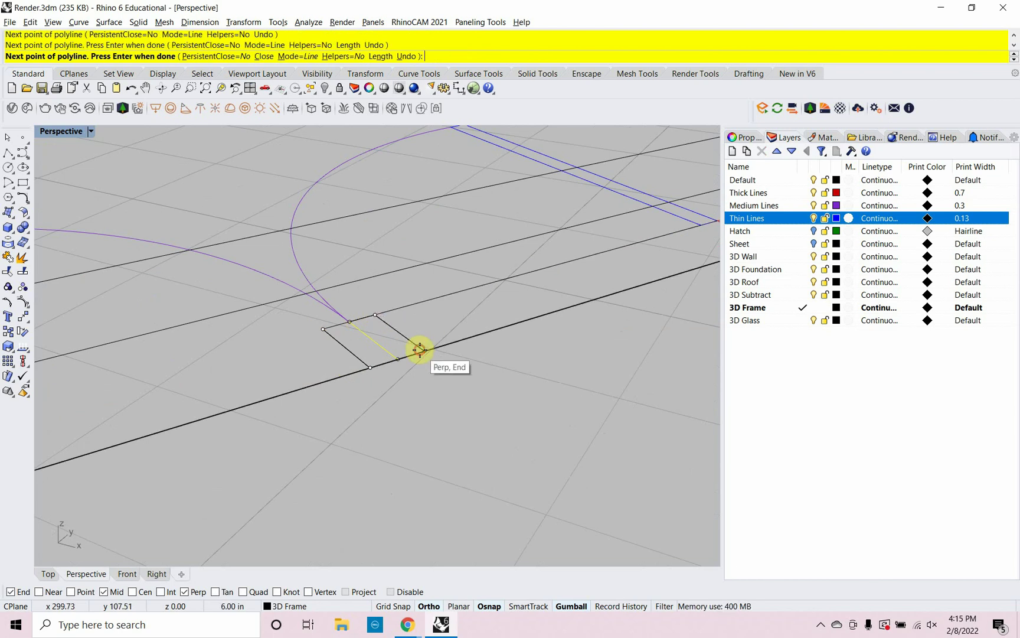
pyautogui.click(423, 350)
pyautogui.write('c')
pyautogui.press('Return')
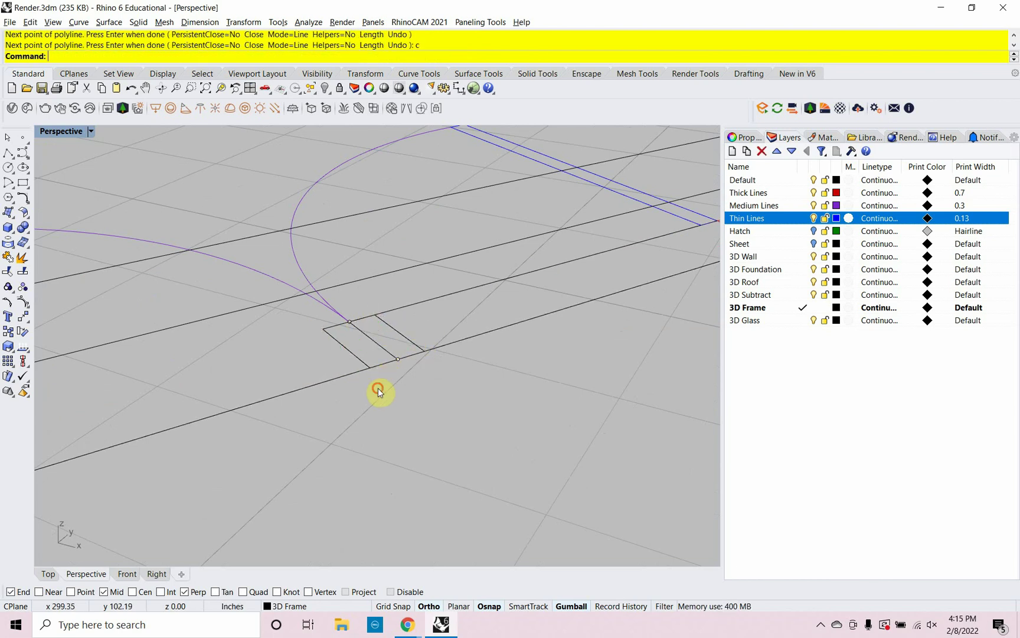
# Extrude the closed centre post footprint upward by 7' as a solid.
pyautogui.click(355, 353)
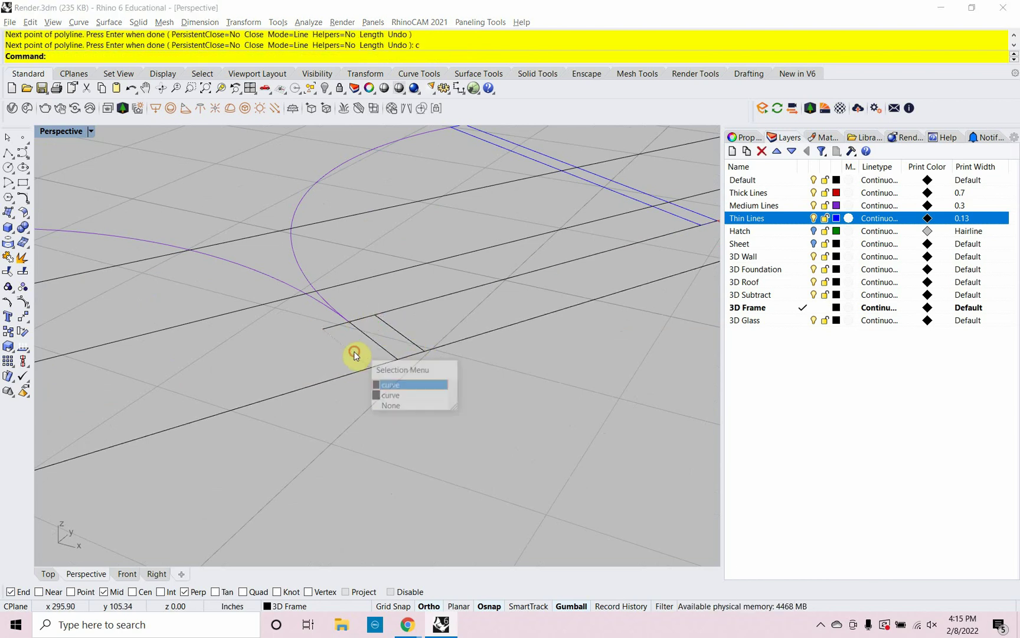
pyautogui.click(390, 395)
pyautogui.scroll(-3, 370, 449)
pyautogui.scroll(2, 370, 450)
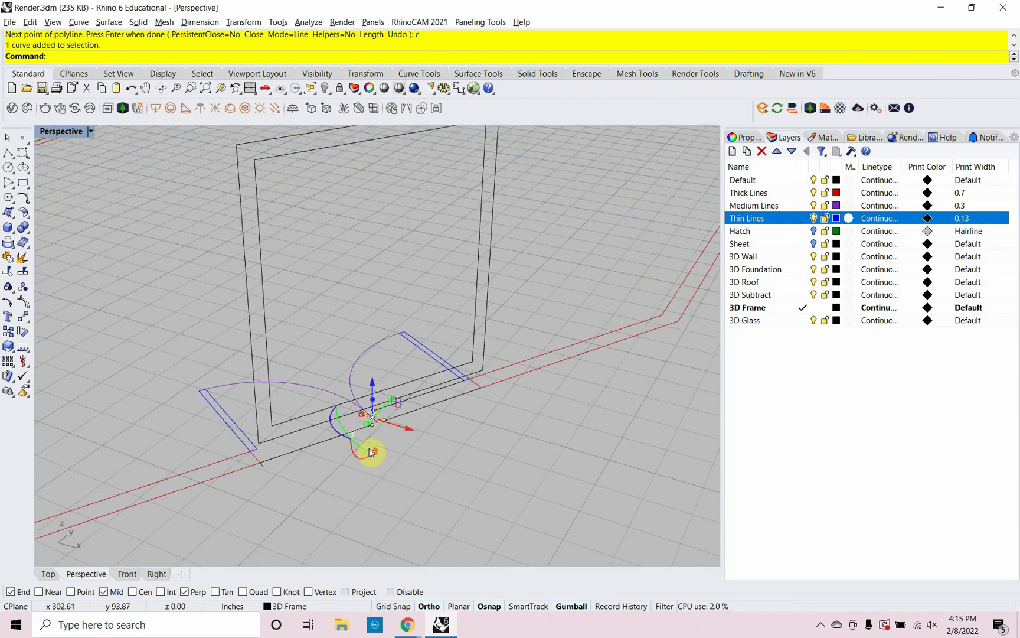
pyautogui.scroll(-2, 373, 456)
pyautogui.write('extrudecrv')
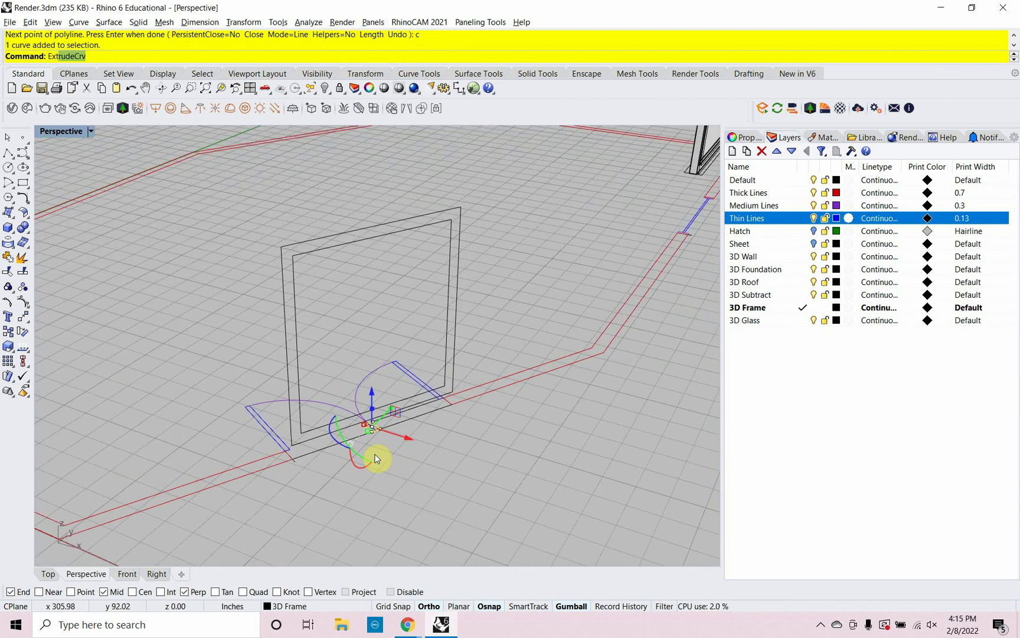
pyautogui.press('Return')
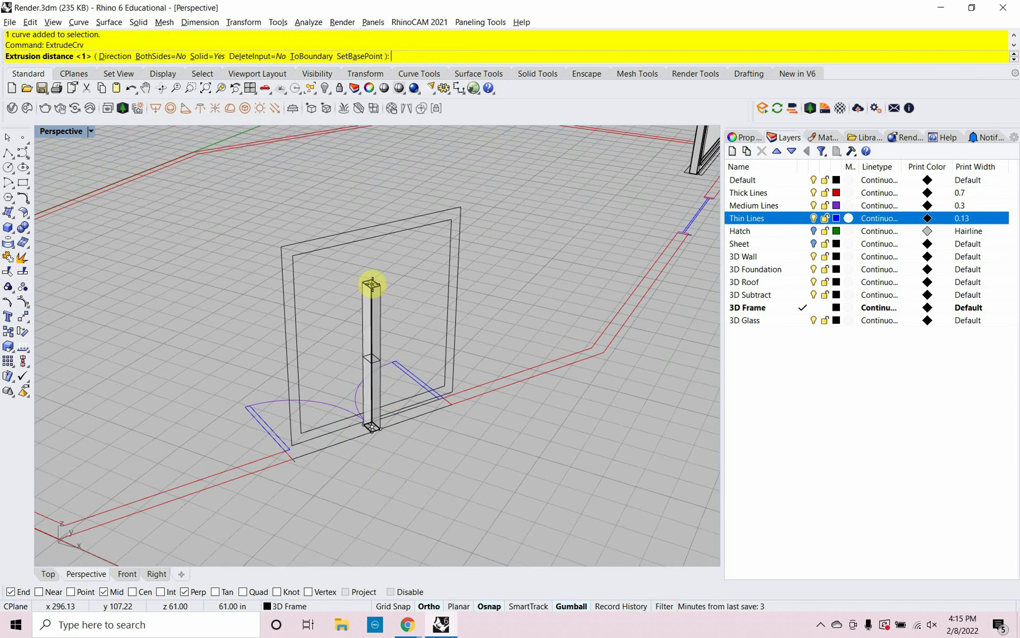
pyautogui.write("7'")
pyautogui.press('Return')
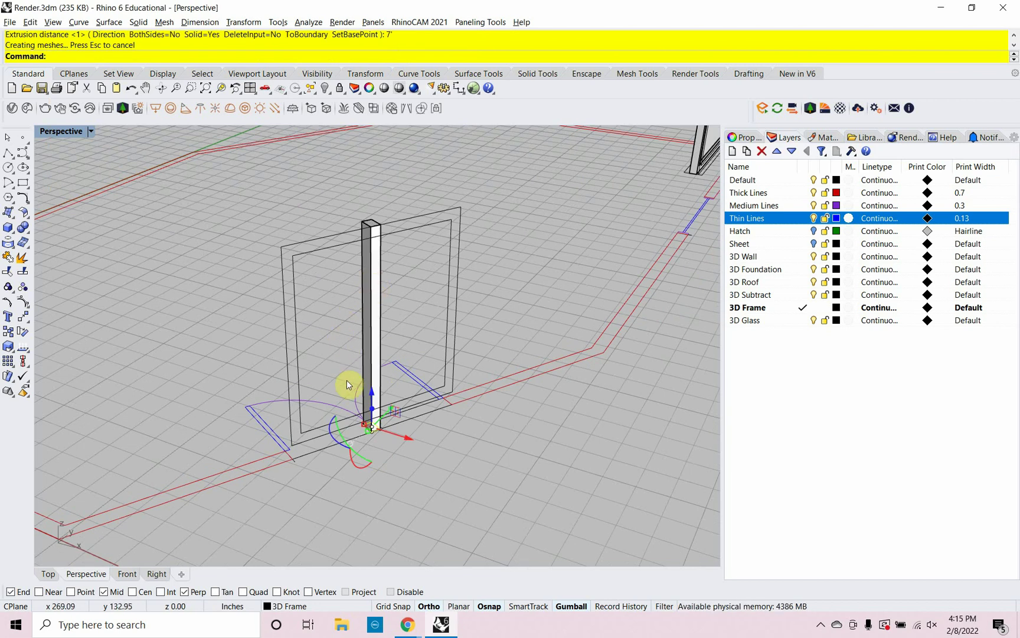
# Check the centre post's height and position against the door frame outlines in the Front and Perspective views.
pyautogui.moveTo(346, 380)
pyautogui.mouseDown(button='right')
pyautogui.moveTo(320, 378)
pyautogui.moveTo(326, 362)
pyautogui.moveTo(347, 380)
pyautogui.mouseUp(button='right')
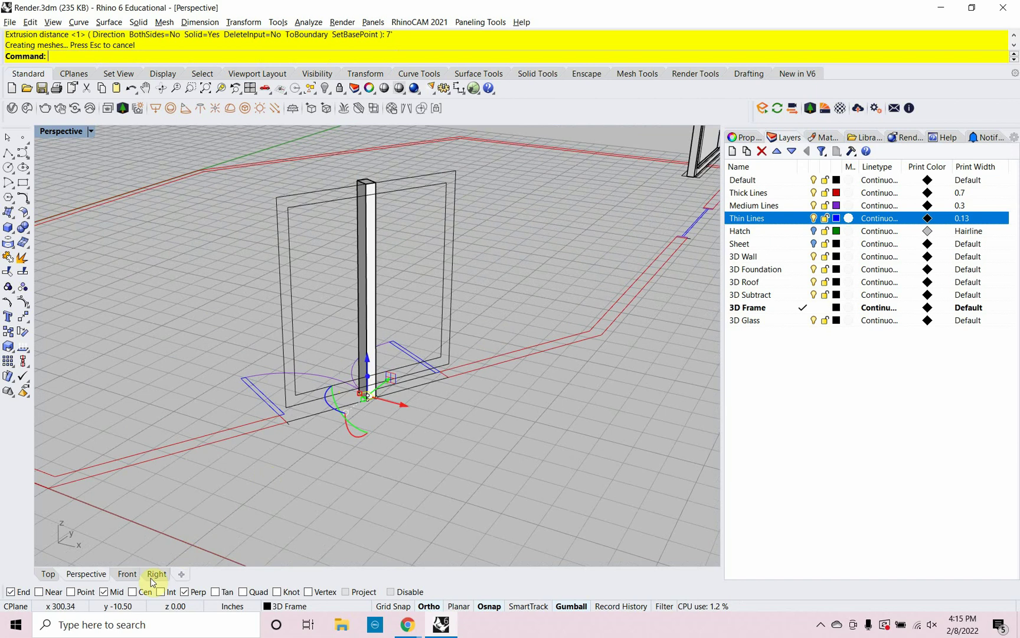
pyautogui.click(128, 575)
pyautogui.scroll(-5, 342, 419)
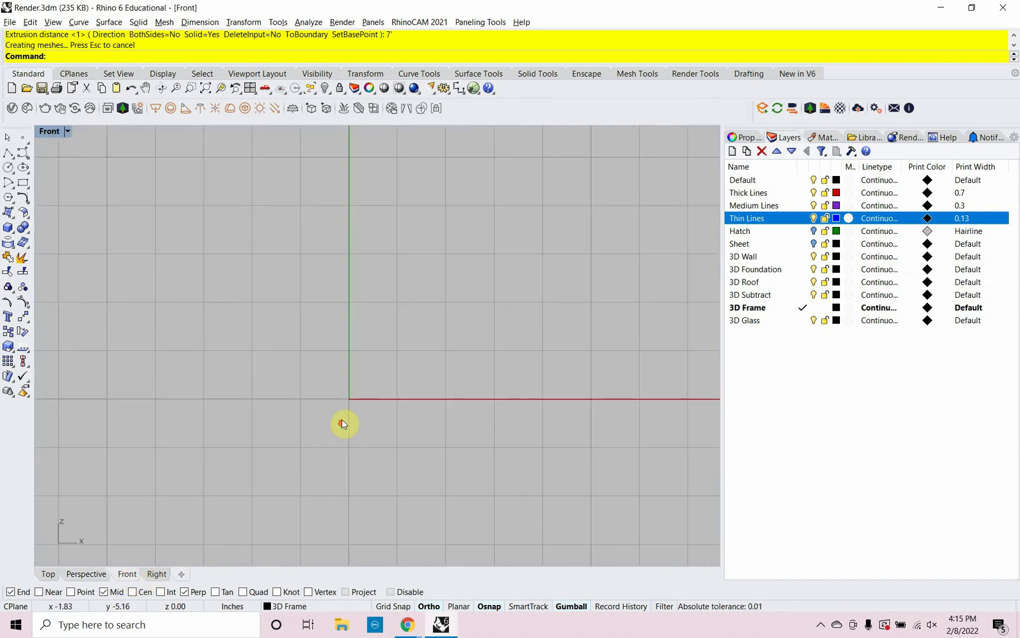
pyautogui.scroll(3, 446, 407)
pyautogui.scroll(3, 489, 398)
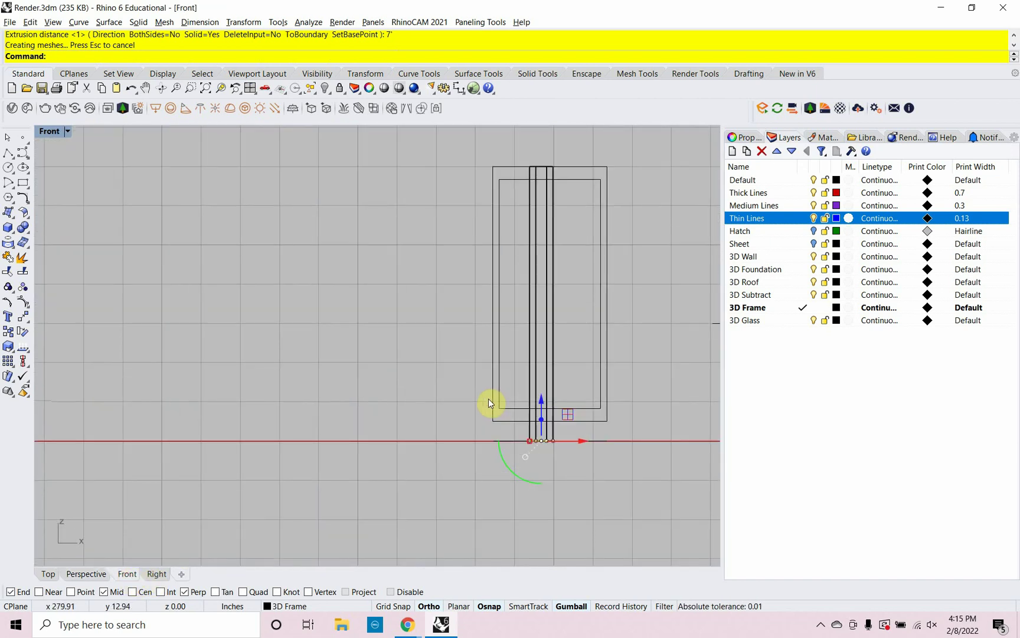
pyautogui.scroll(-2, 489, 399)
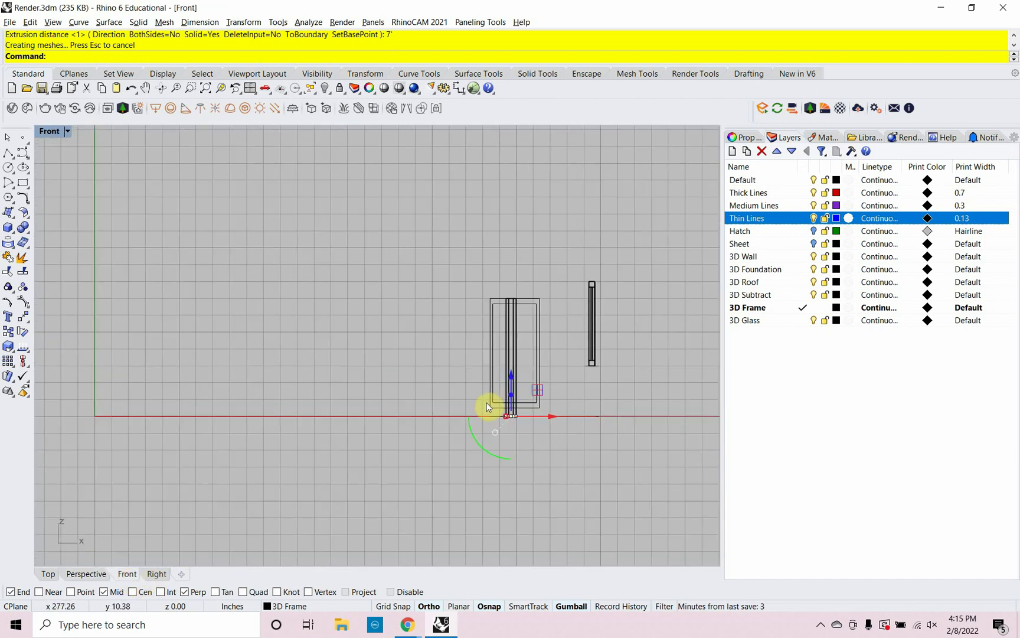
pyautogui.click(82, 574)
pyautogui.scroll(2, 270, 460)
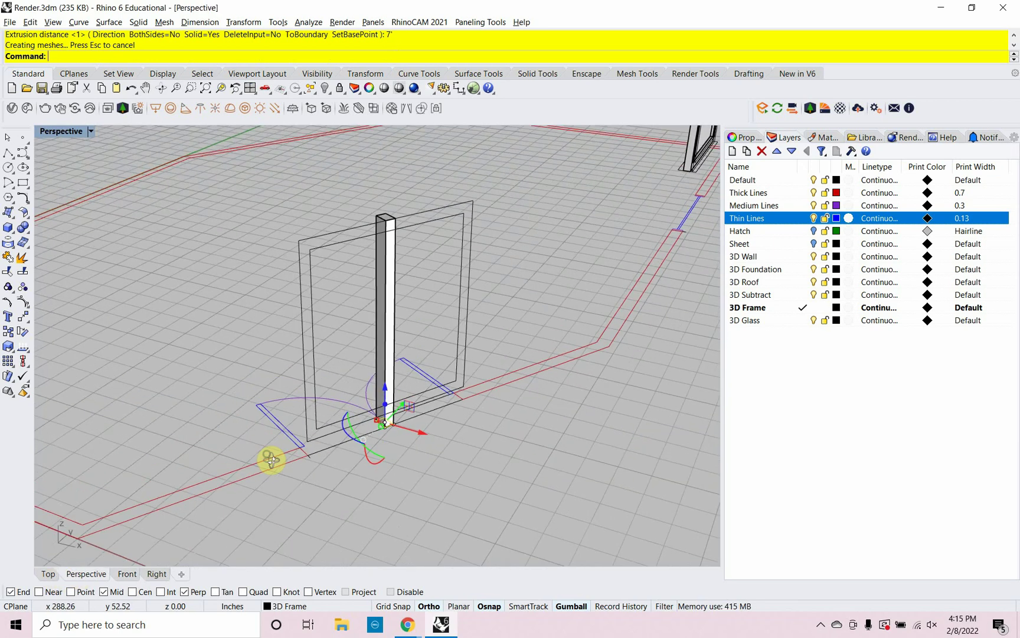
pyautogui.scroll(1, 271, 459)
# Extrude the inner and outer door outline curves together by 6" into a solid frame.
pyautogui.click(277, 460)
pyautogui.scroll(2, 336, 415)
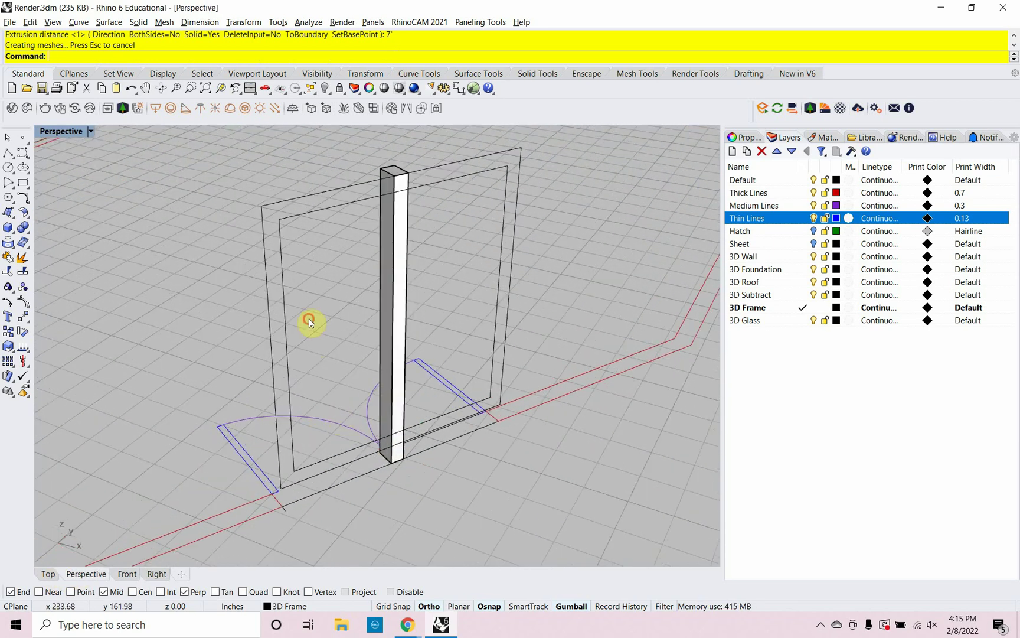
pyautogui.click(259, 297)
pyautogui.write('Ext')
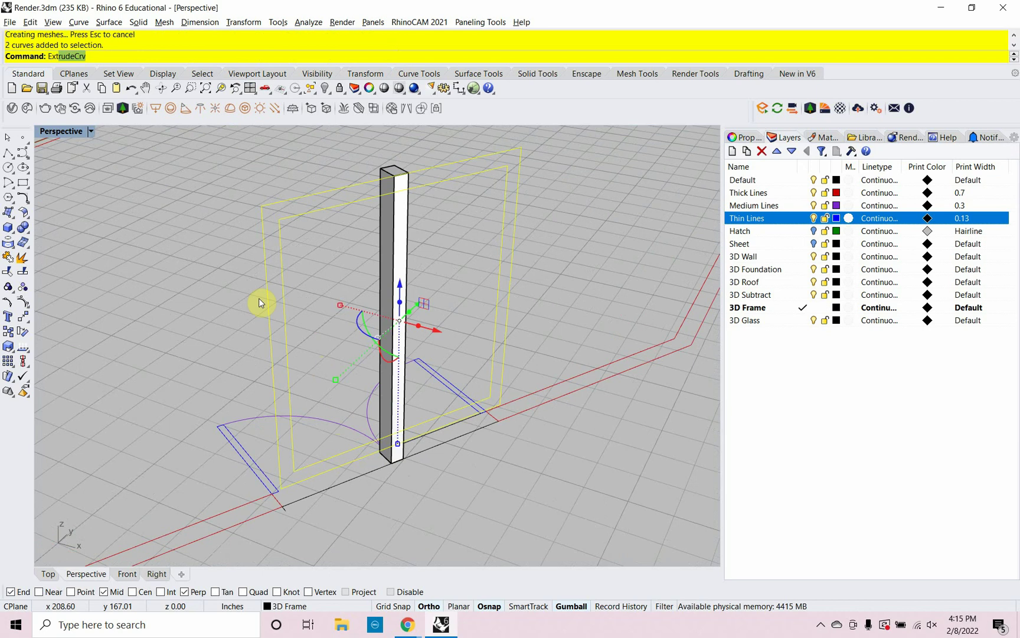
pyautogui.write('r')
pyautogui.press('Return')
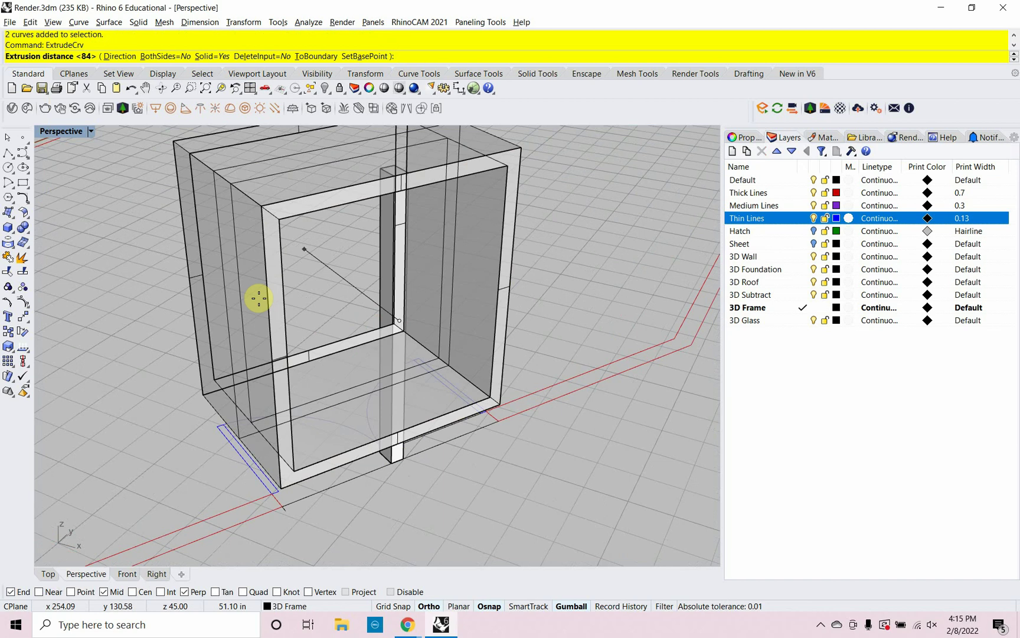
pyautogui.write('6"')
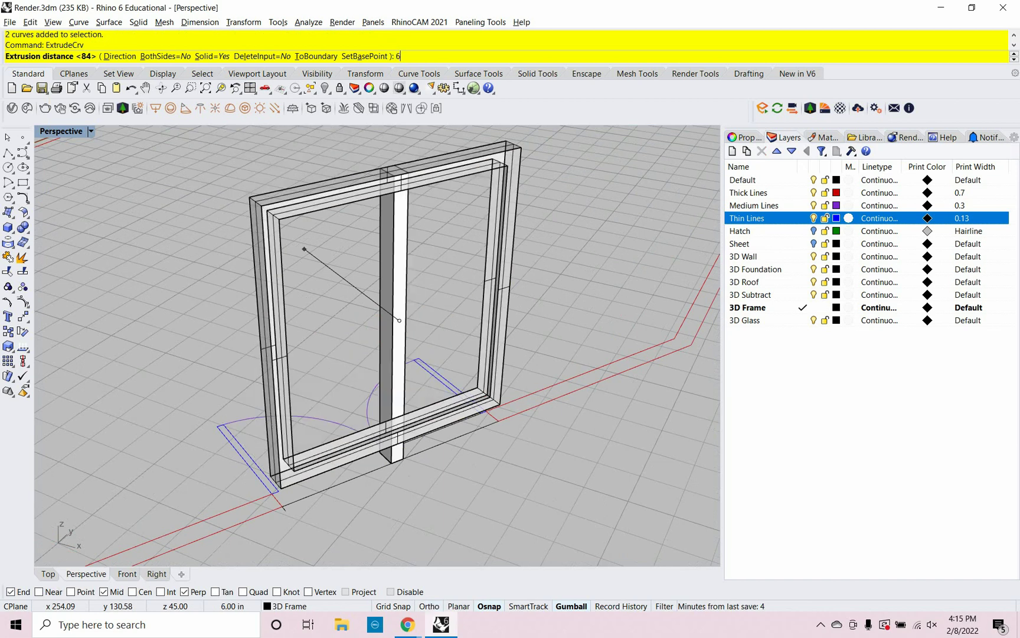
pyautogui.press('Return')
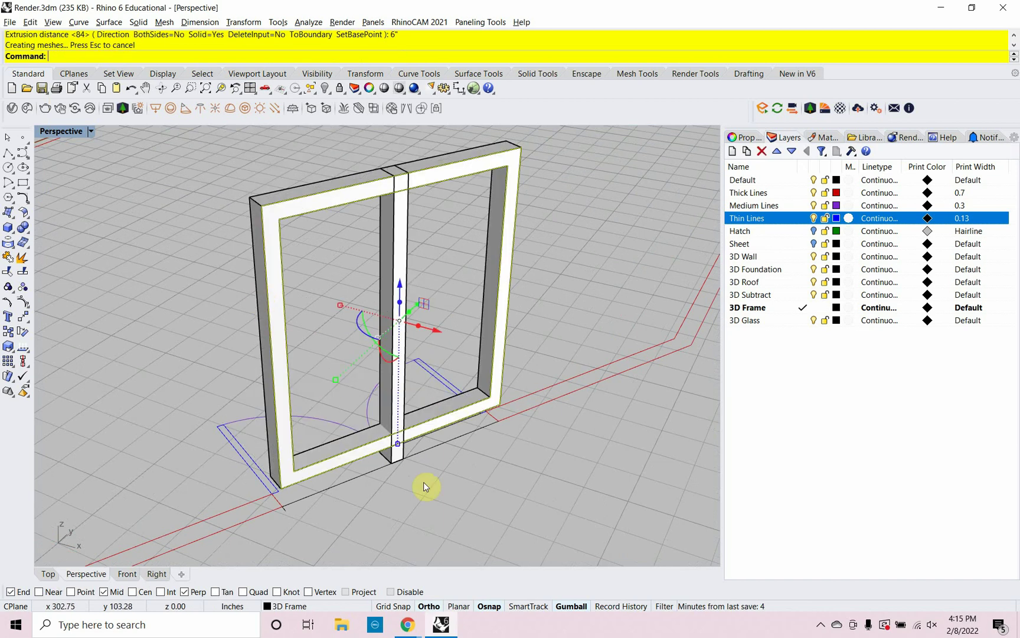
pyautogui.click(463, 498)
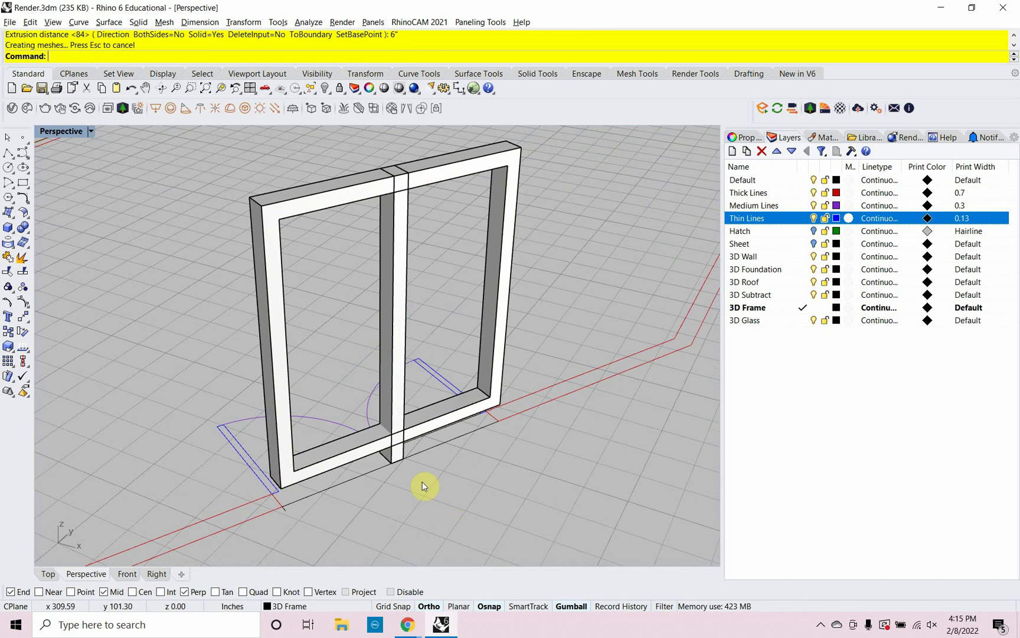
# Turn on the centre post's solid points and lower its four top points to the inner top edge of the door frame in the Right view.
pyautogui.click(404, 254)
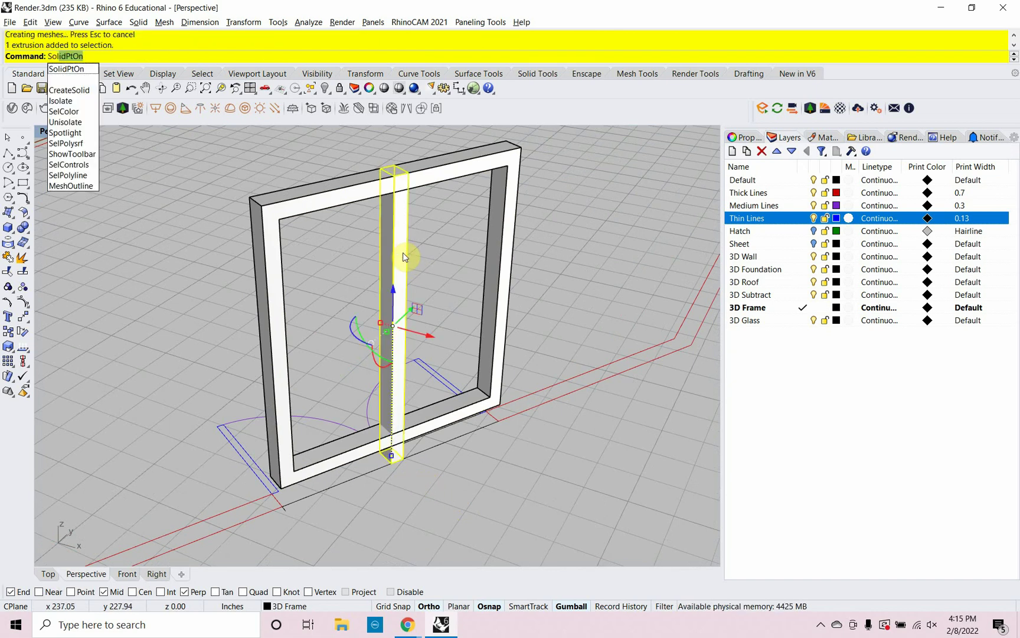
pyautogui.press('Return')
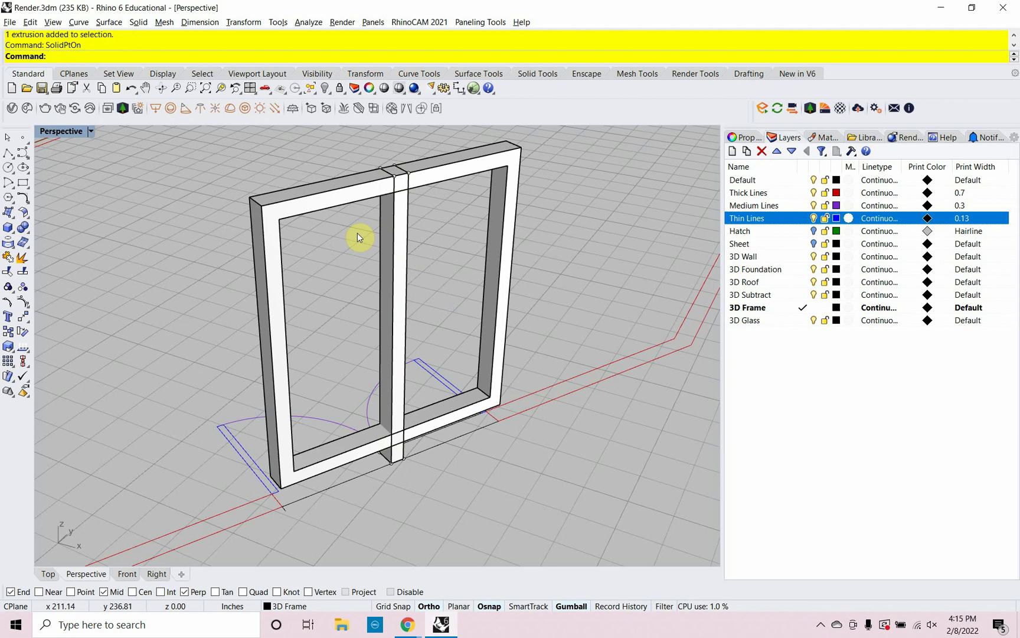
pyautogui.moveTo(392, 234); pyautogui.dragTo(437, 150)
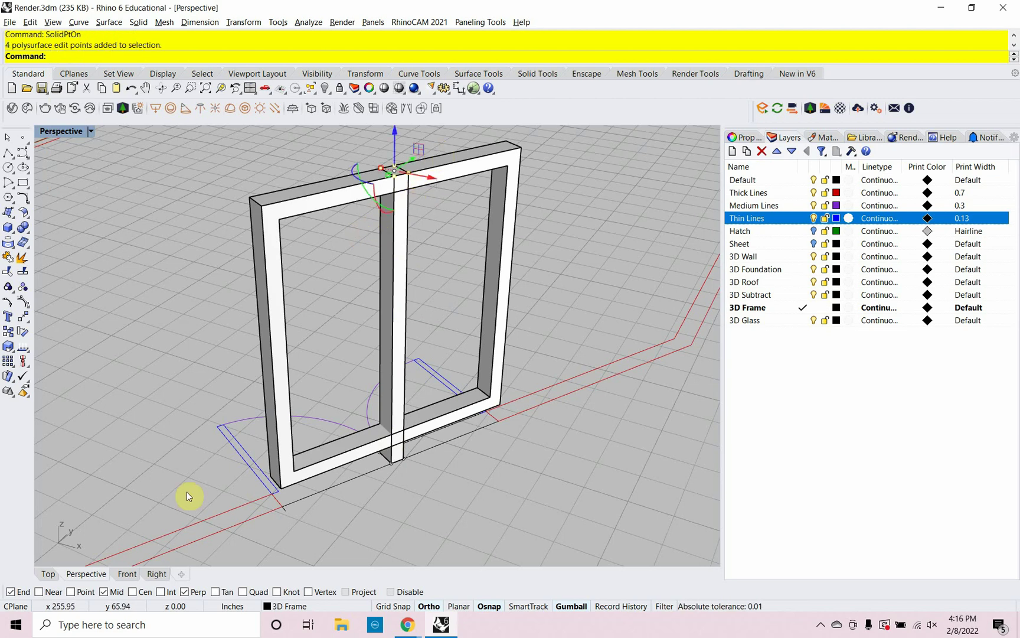
pyautogui.click(160, 573)
pyautogui.moveTo(187, 429); pyautogui.dragTo(388, 422, button='right')
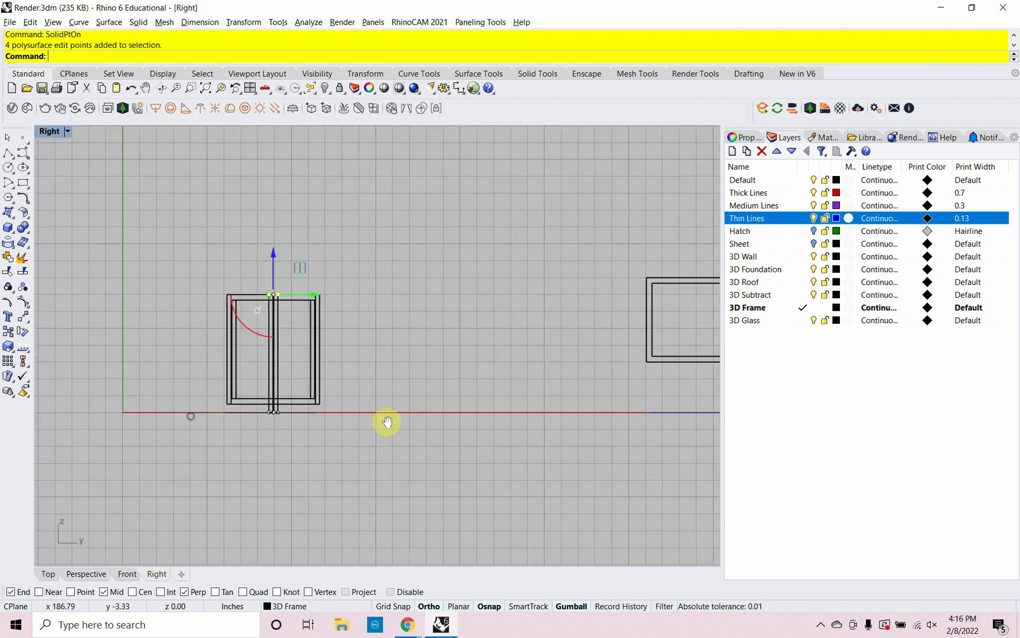
pyautogui.scroll(5, 274, 277)
pyautogui.write('move')
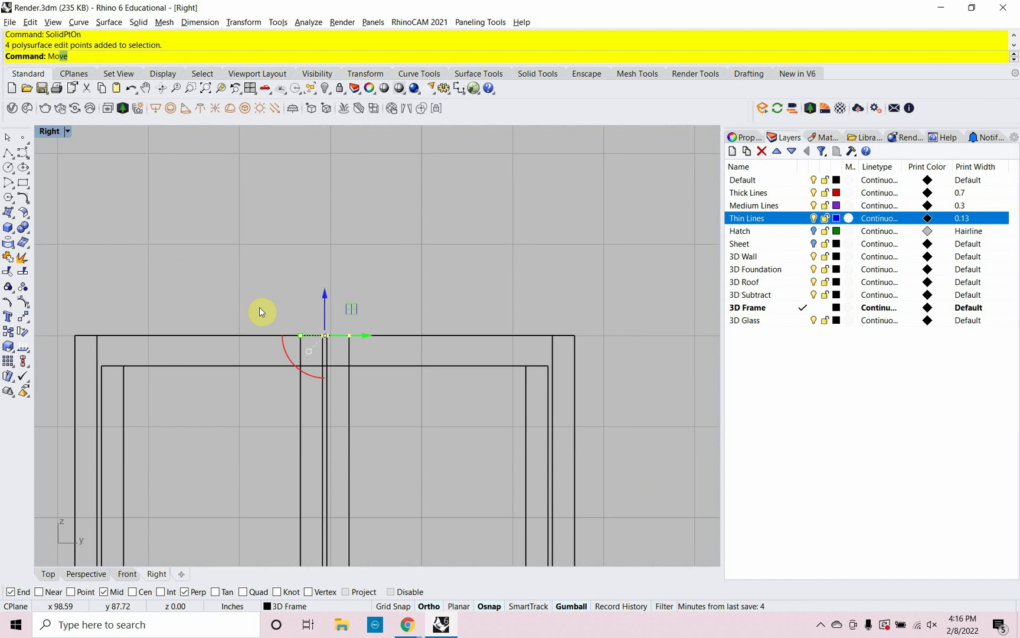
pyautogui.press('Return')
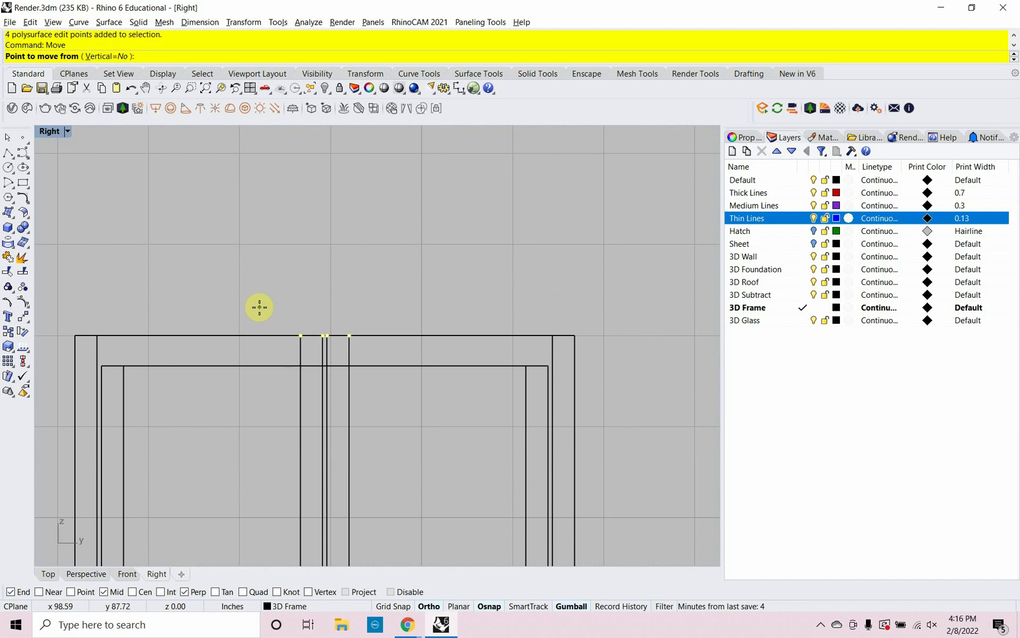
pyautogui.click(574, 334)
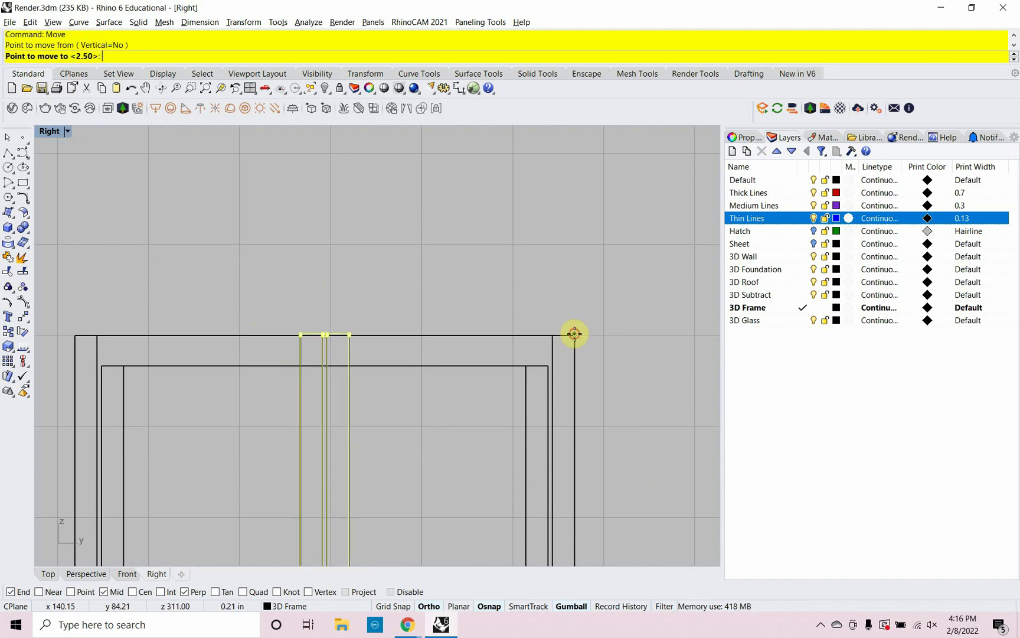
pyautogui.click(549, 369)
# Move the centre post's bottom points up to the inner bottom edge of the door frame, then return to the Perspective view.
pyautogui.scroll(-3, 437, 242)
pyautogui.scroll(-3, 428, 413)
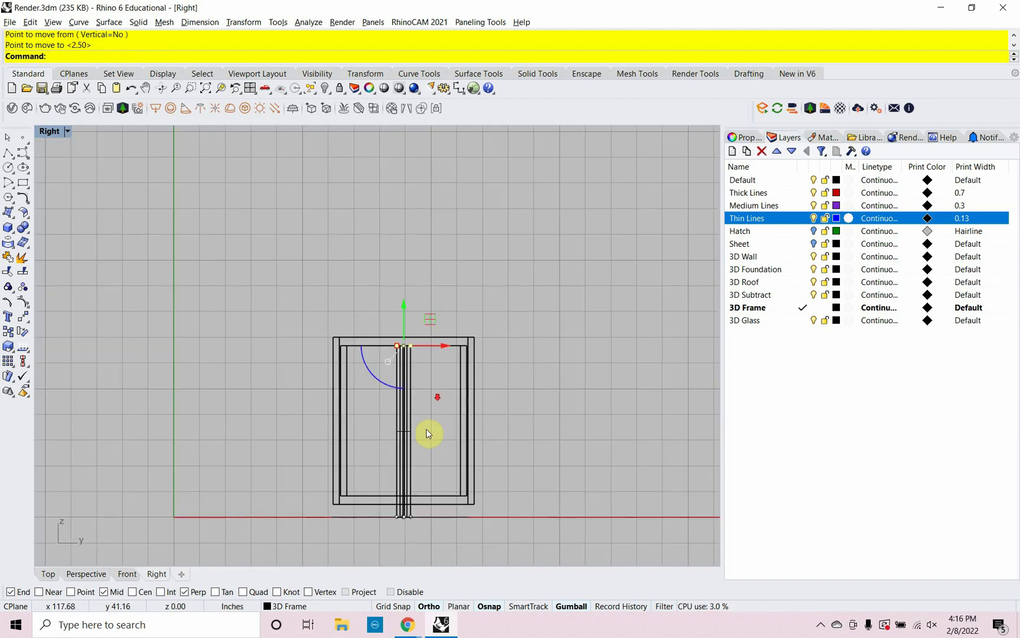
pyautogui.scroll(2, 392, 472)
pyautogui.moveTo(386, 465); pyautogui.dragTo(427, 446)
pyautogui.write('Move')
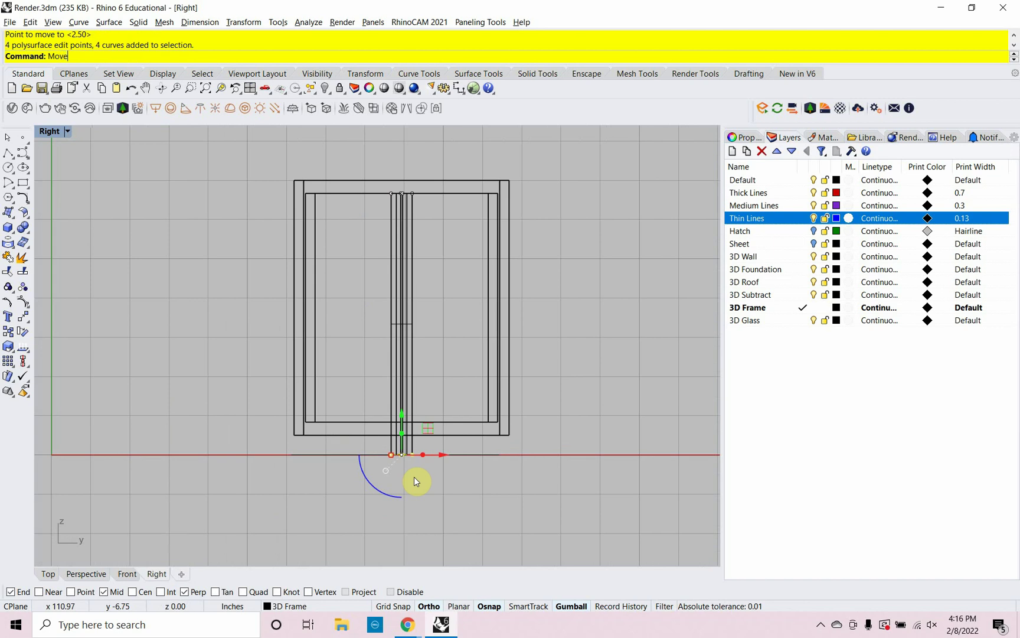
pyautogui.press('Return')
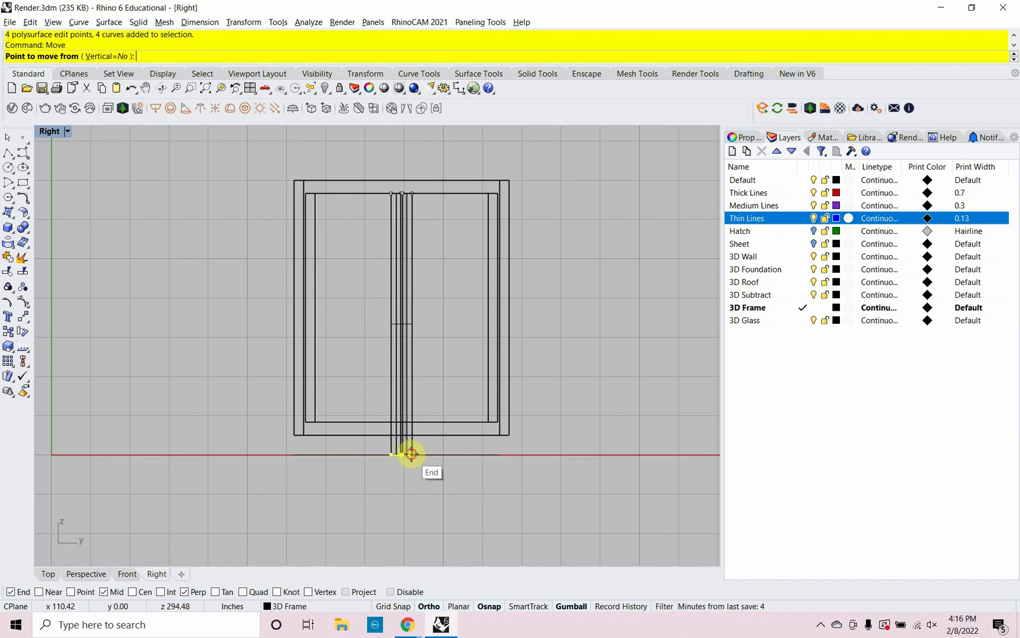
pyautogui.click(411, 454)
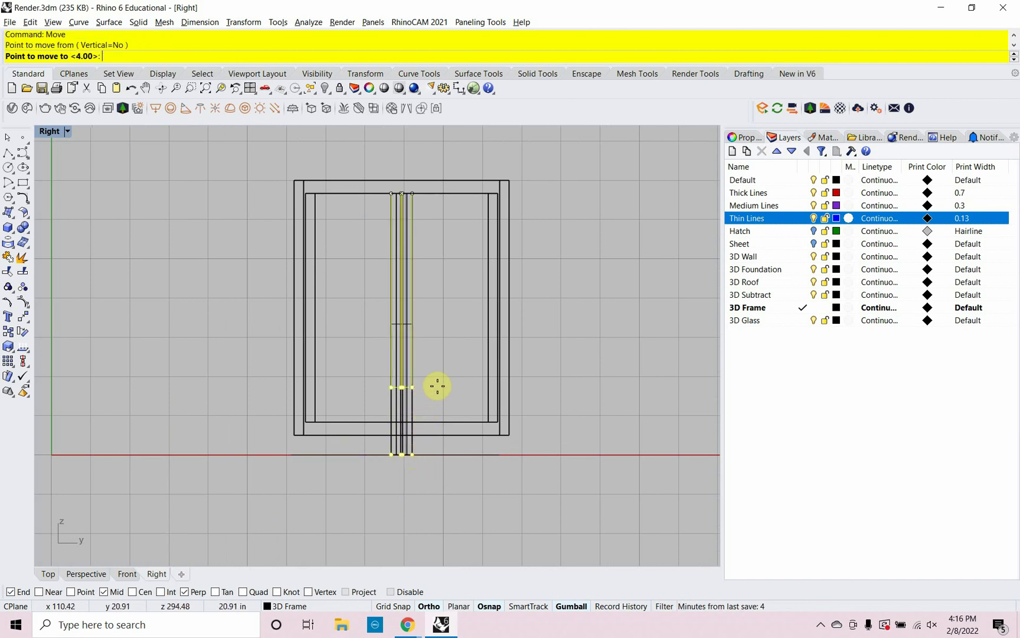
pyautogui.click(495, 421)
pyautogui.press('Escape')
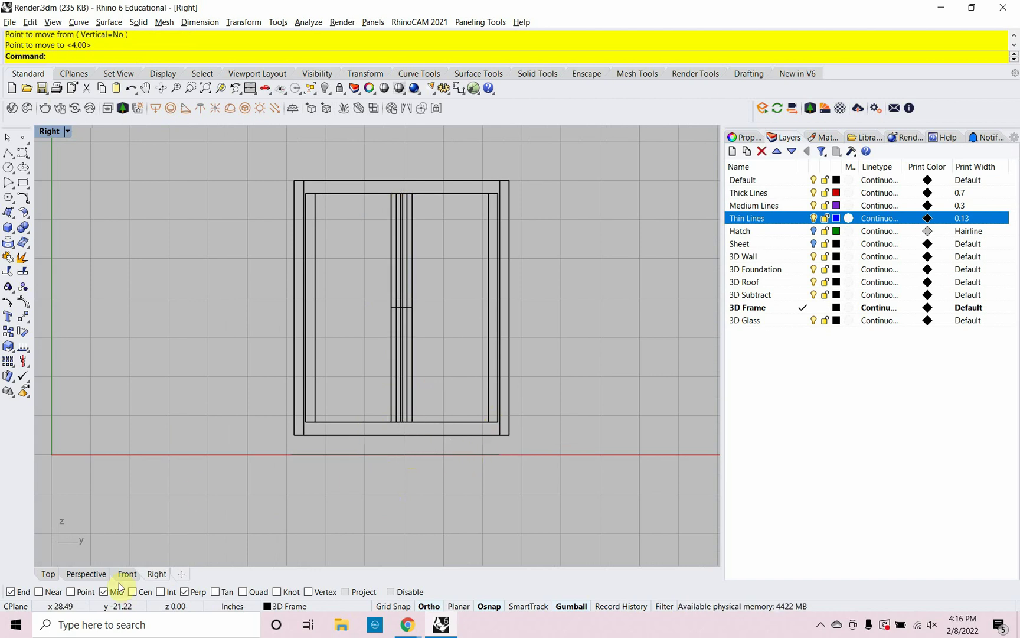
pyautogui.click(85, 573)
pyautogui.moveTo(224, 514)
pyautogui.mouseDown(button='right')
pyautogui.moveTo(216, 495)
pyautogui.moveTo(225, 507)
pyautogui.mouseUp(button='right')
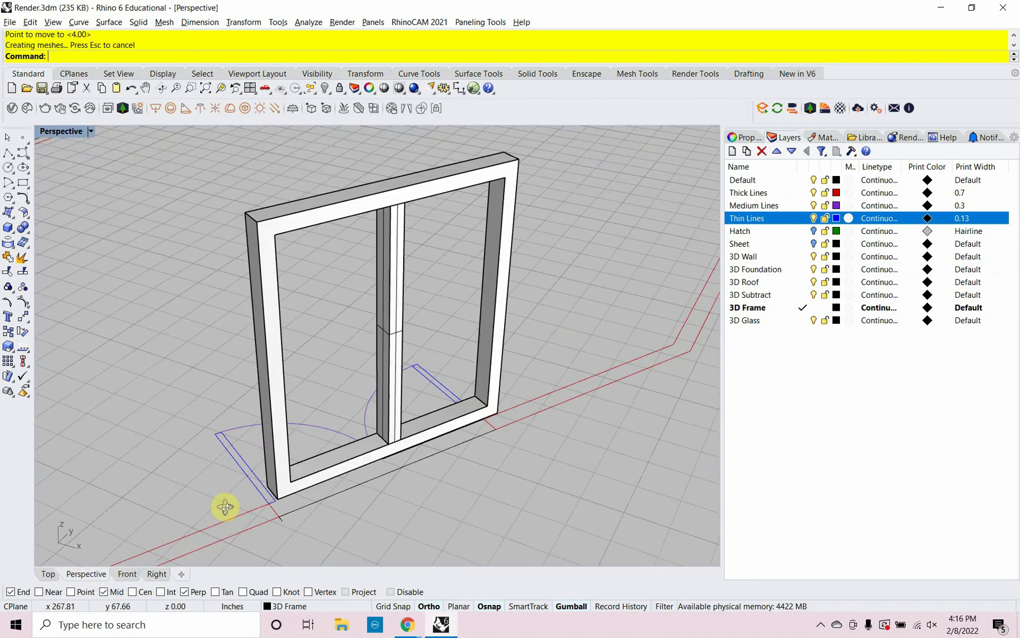
pyautogui.scroll(-5, 227, 514)
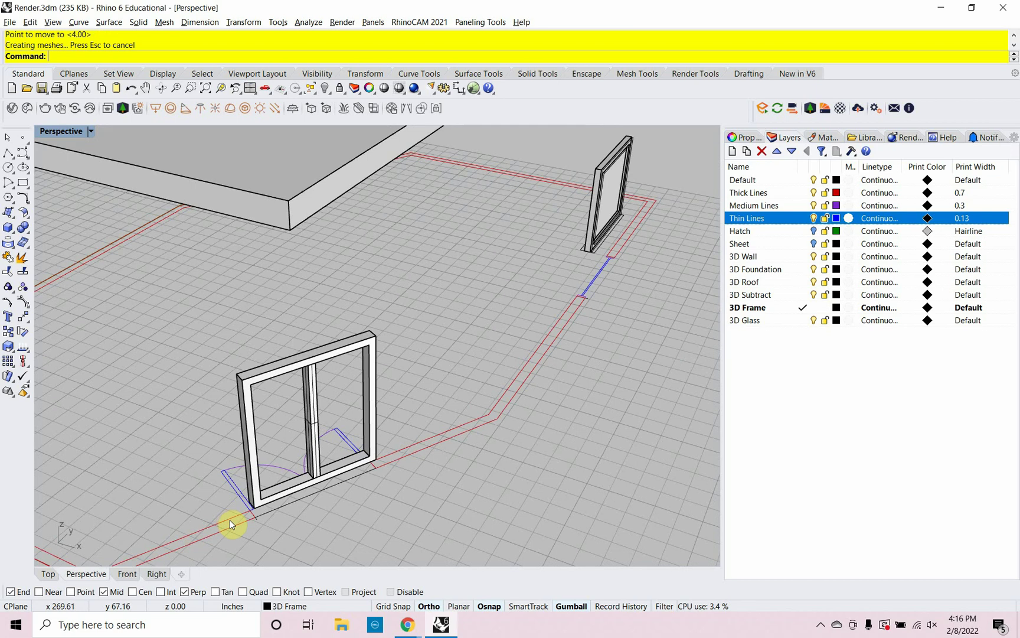
pyautogui.keyDown('shift'); pyautogui.moveTo(240, 521); pyautogui.dragTo(299, 458, button='right'); pyautogui.keyUp('shift')
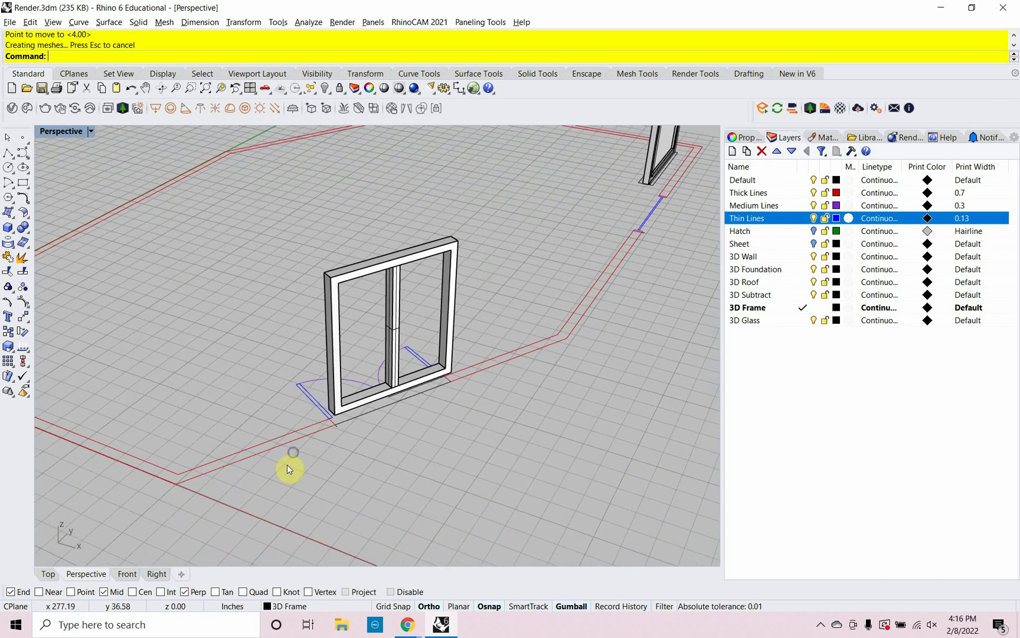
# Show all the hidden building objects around the finished door frame and centre post.
pyautogui.moveTo(287, 464); pyautogui.dragTo(511, 191)
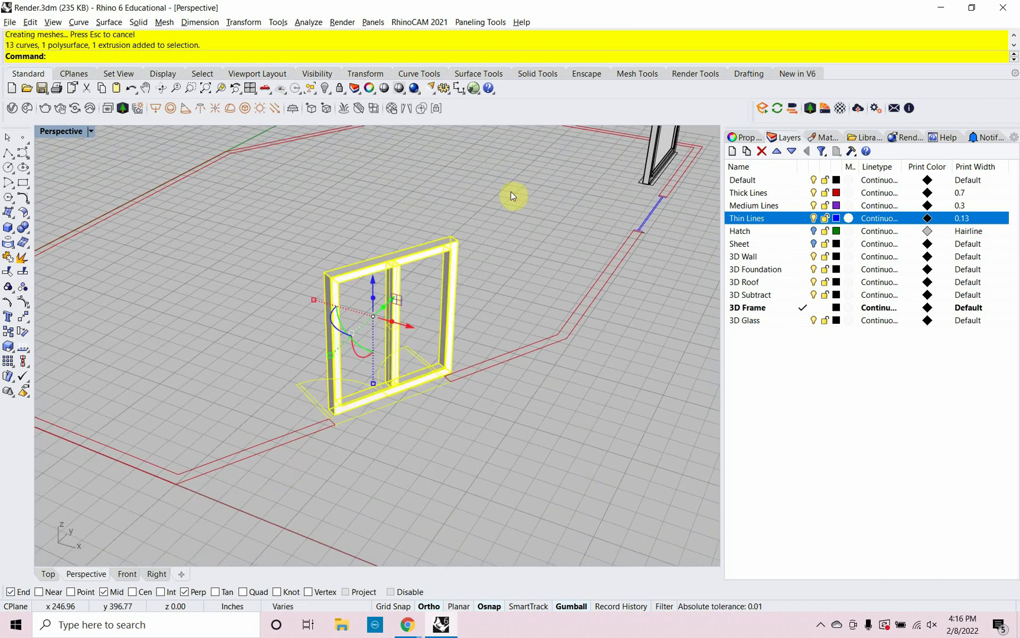
pyautogui.hotkey('ctrl', 'shift', 'e')
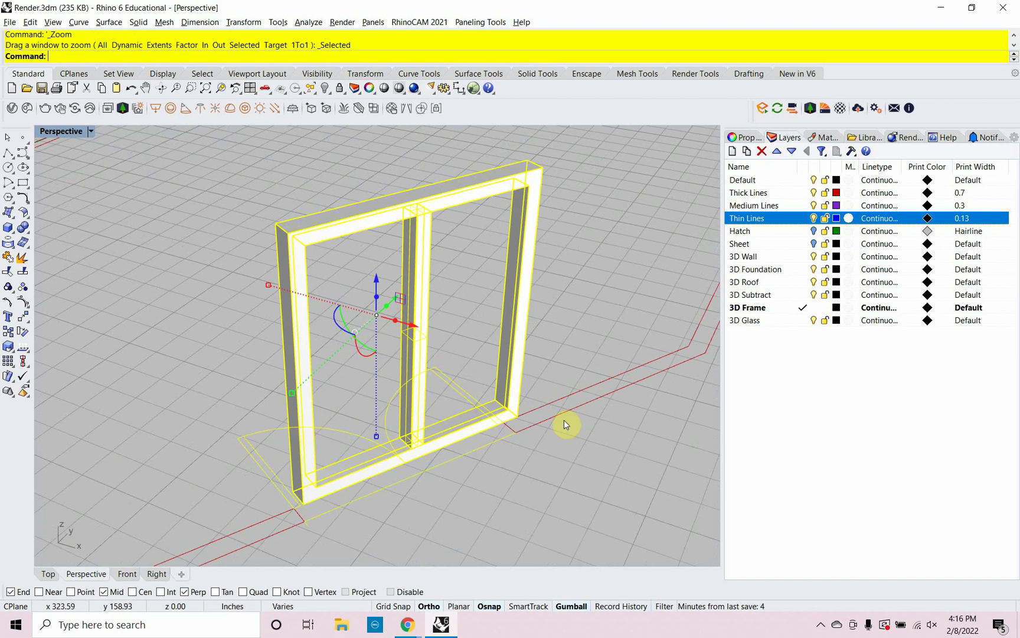
pyautogui.moveTo(565, 424); pyautogui.dragTo(549, 423, button='right')
pyautogui.scroll(-6, 501, 407)
pyautogui.click(422, 365)
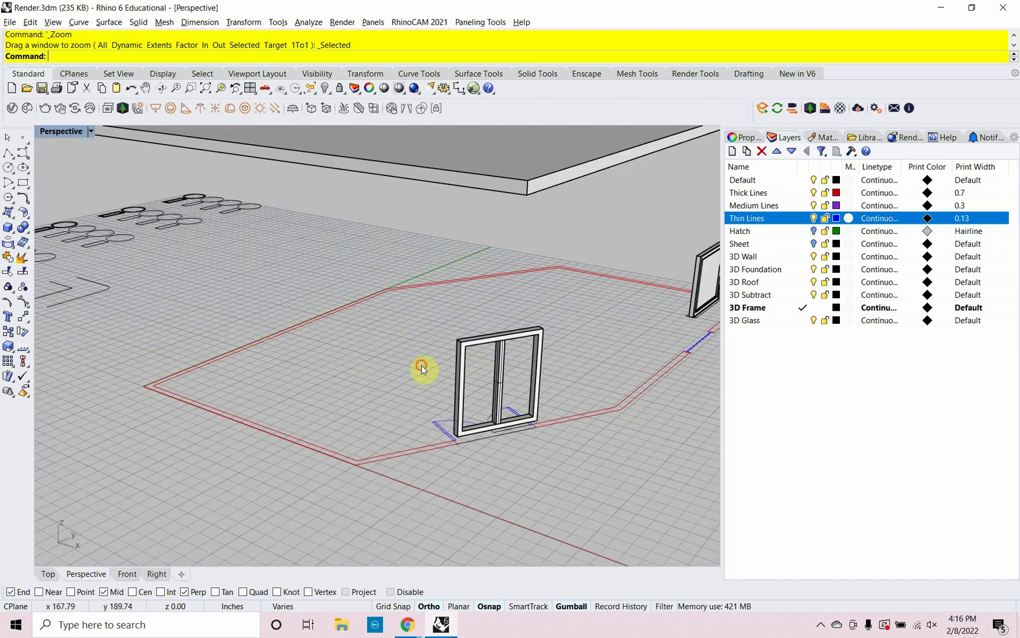
pyautogui.scroll(-2, 406, 350)
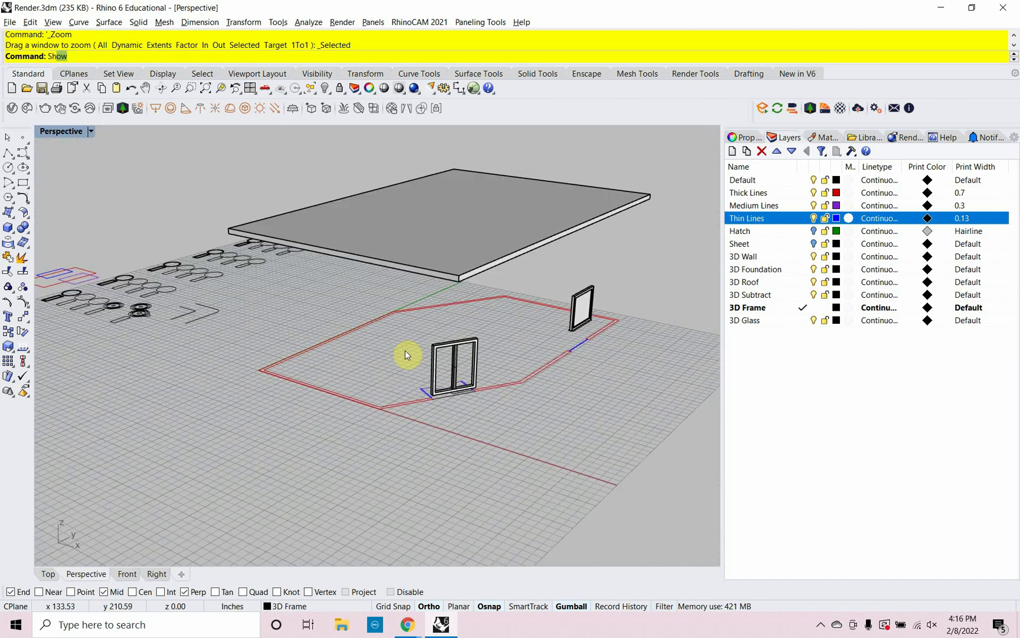
pyautogui.press('Return')
pyautogui.moveTo(471, 372); pyautogui.dragTo(463, 403, button='right')
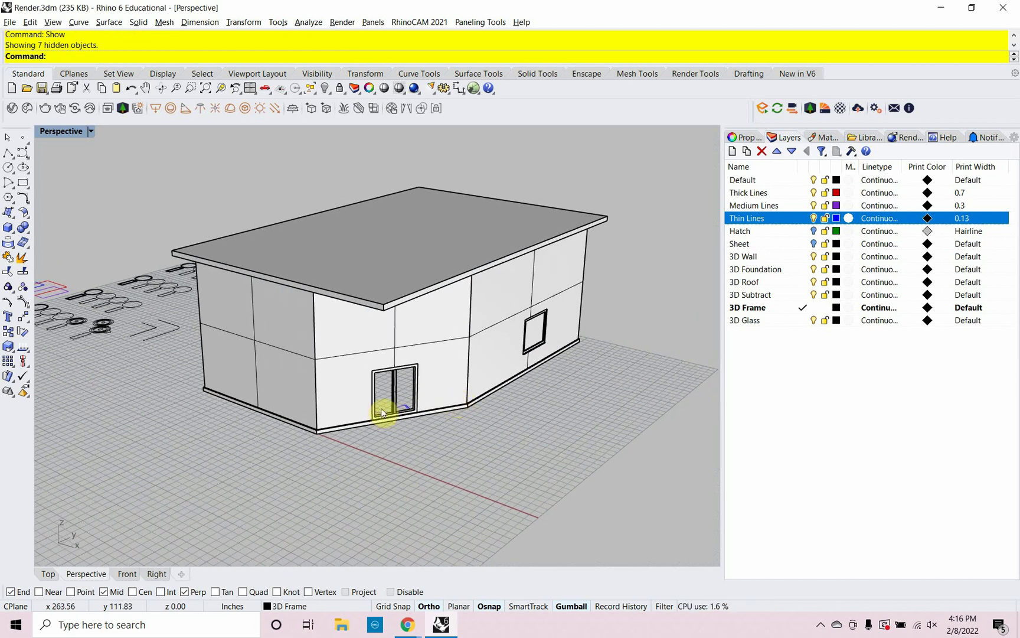
pyautogui.scroll(10, 383, 413)
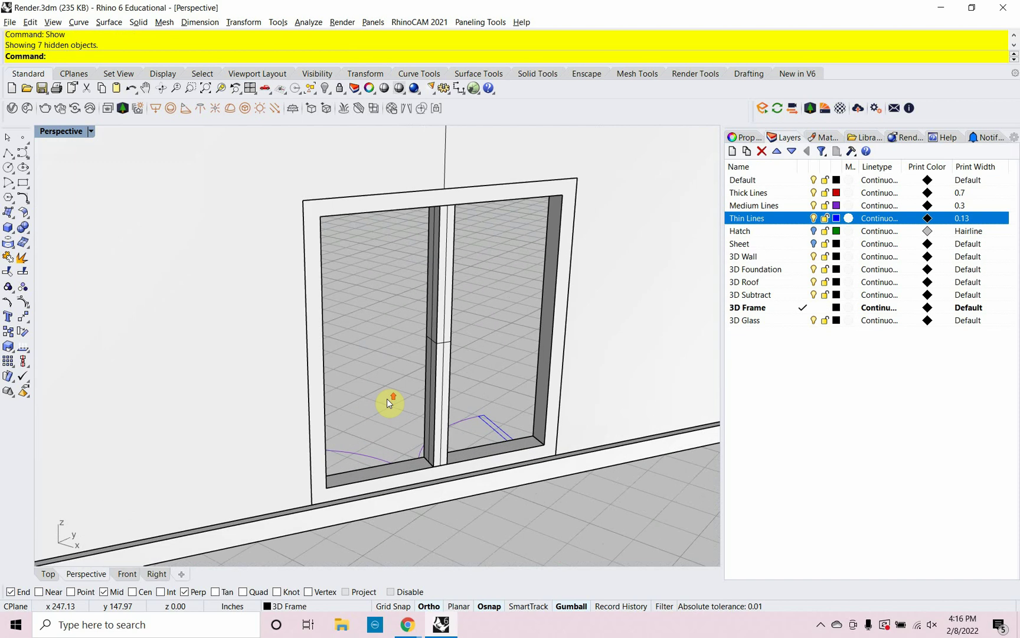
# Turn off the Default, Thick Lines, Medium Lines and Thin Lines layers and make 3D Glass the current layer.
pyautogui.click(812, 194)
pyautogui.click(814, 207)
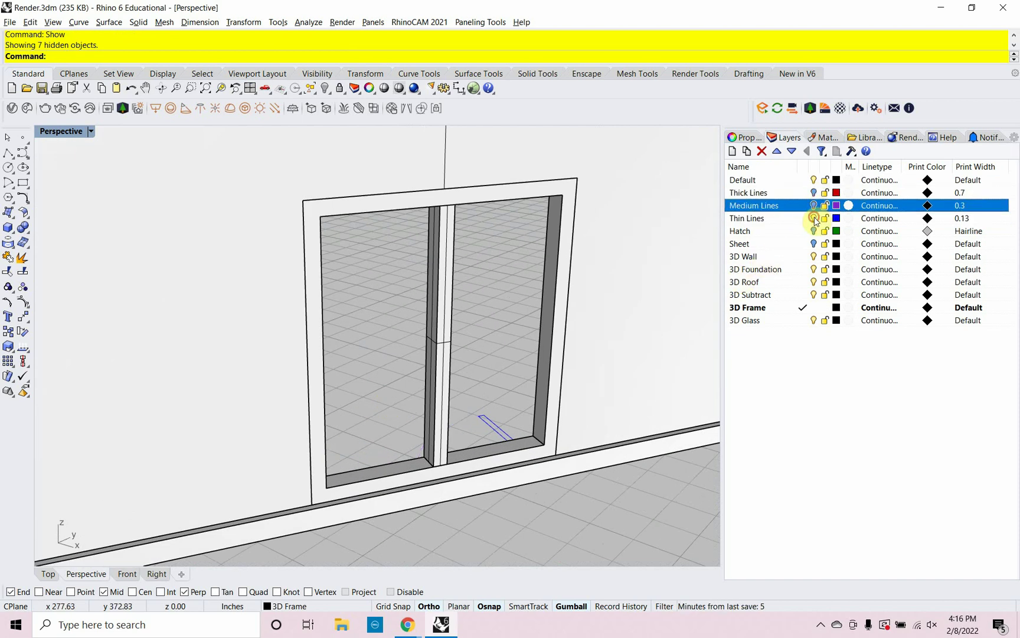
pyautogui.click(815, 219)
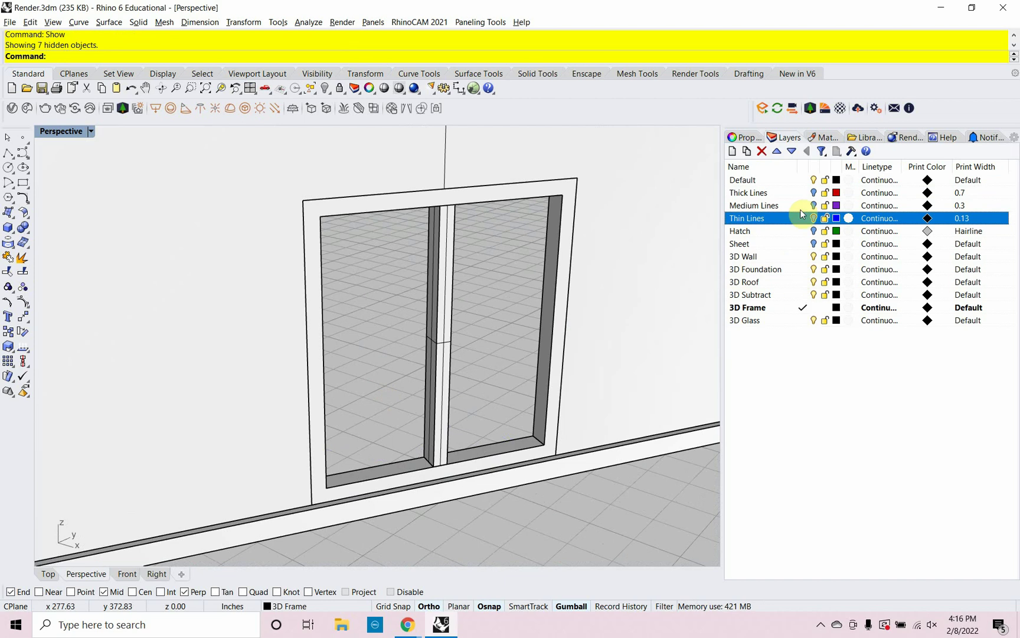
pyautogui.click(811, 180)
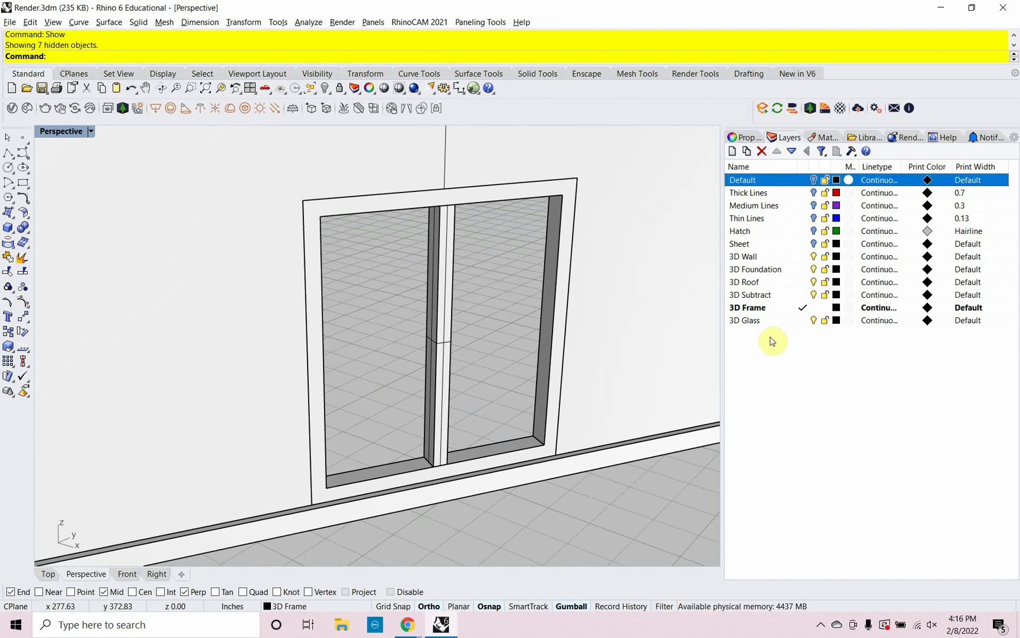
pyautogui.click(799, 321)
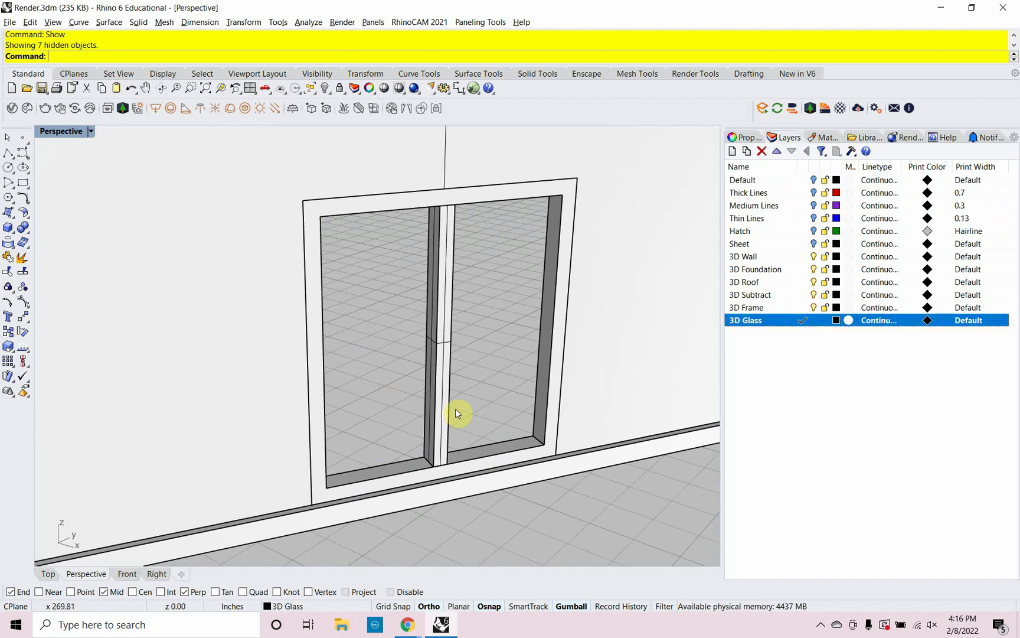
# Draw a closed polyline through the four front inner corners of the double-door frame.
pyautogui.moveTo(453, 407); pyautogui.dragTo(460, 388, button='right')
pyautogui.write('P')
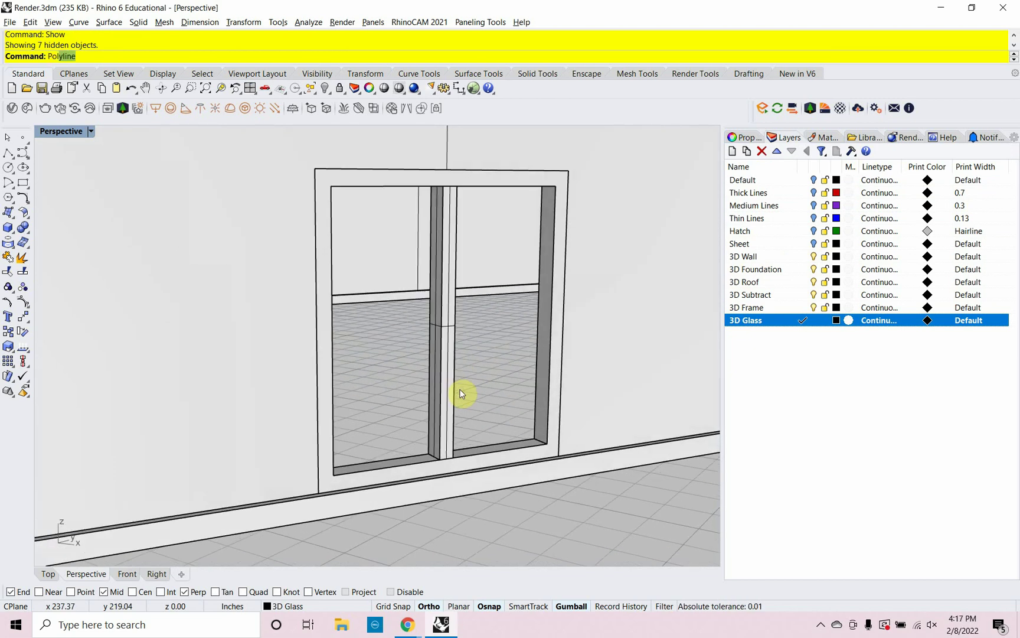
pyautogui.write('ol')
pyautogui.press('Return')
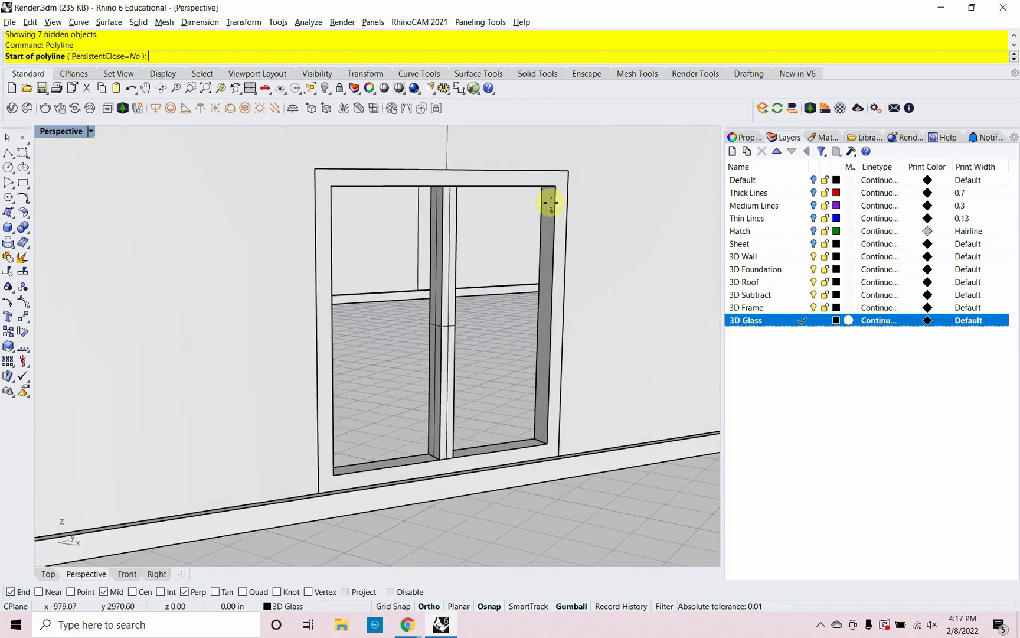
pyautogui.click(555, 184)
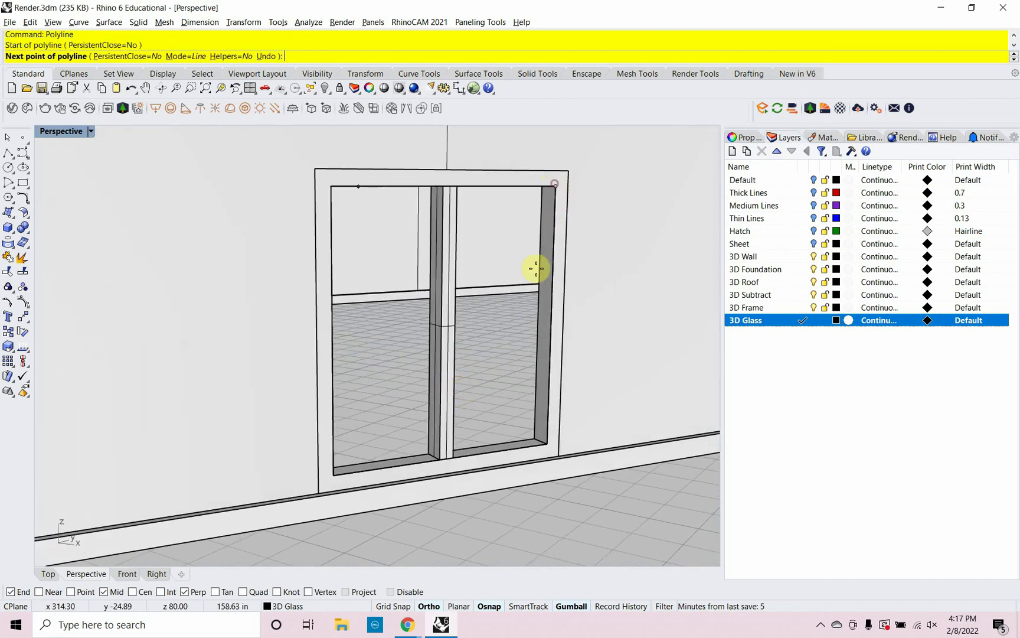
pyautogui.click(547, 443)
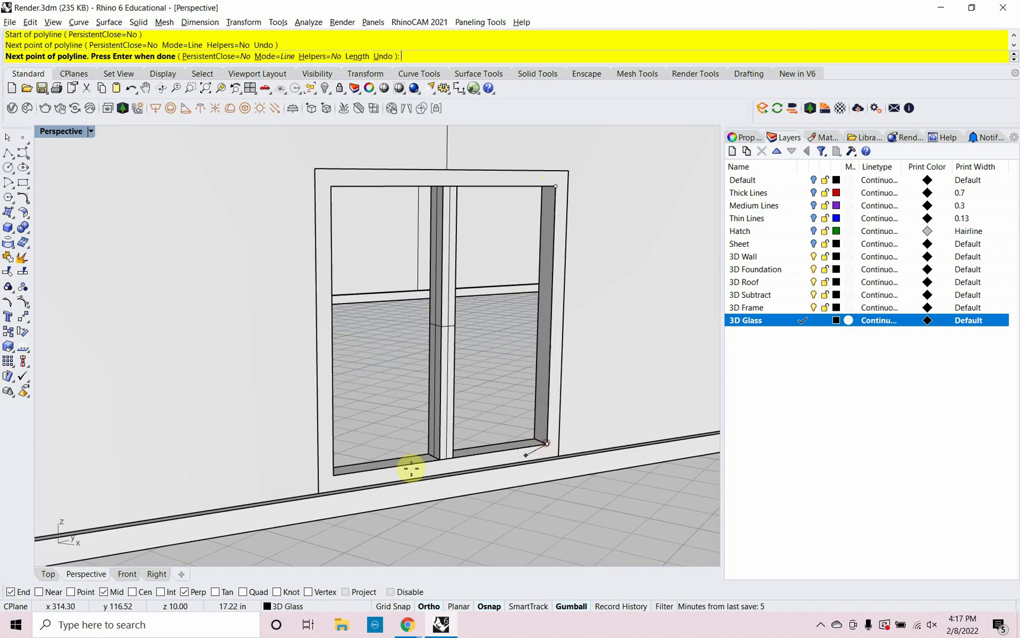
pyautogui.click(333, 475)
pyautogui.click(332, 475)
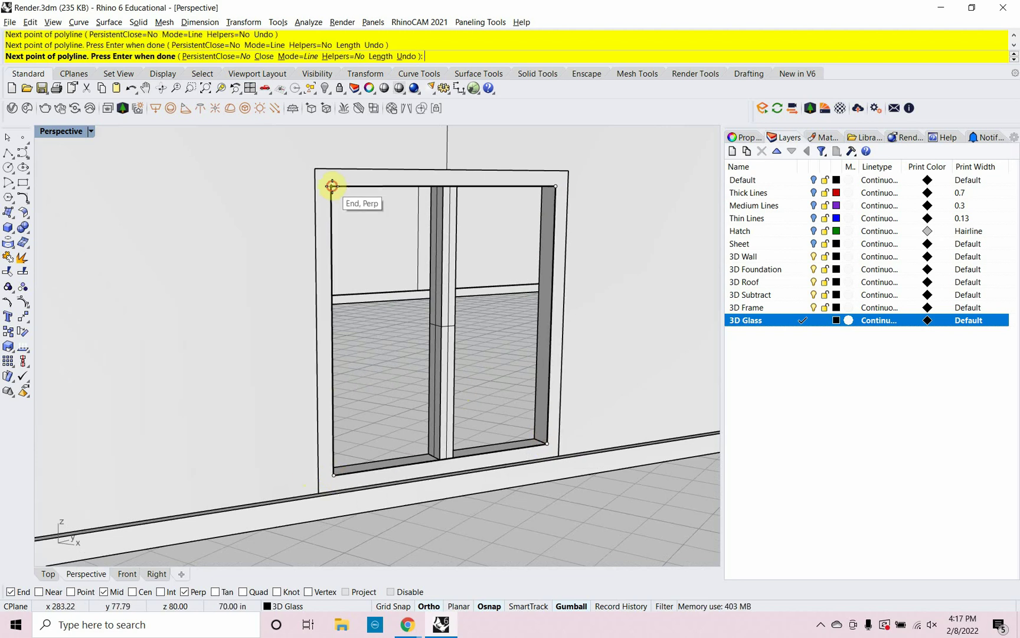
pyautogui.click(331, 187)
pyautogui.write('c')
pyautogui.press('Return')
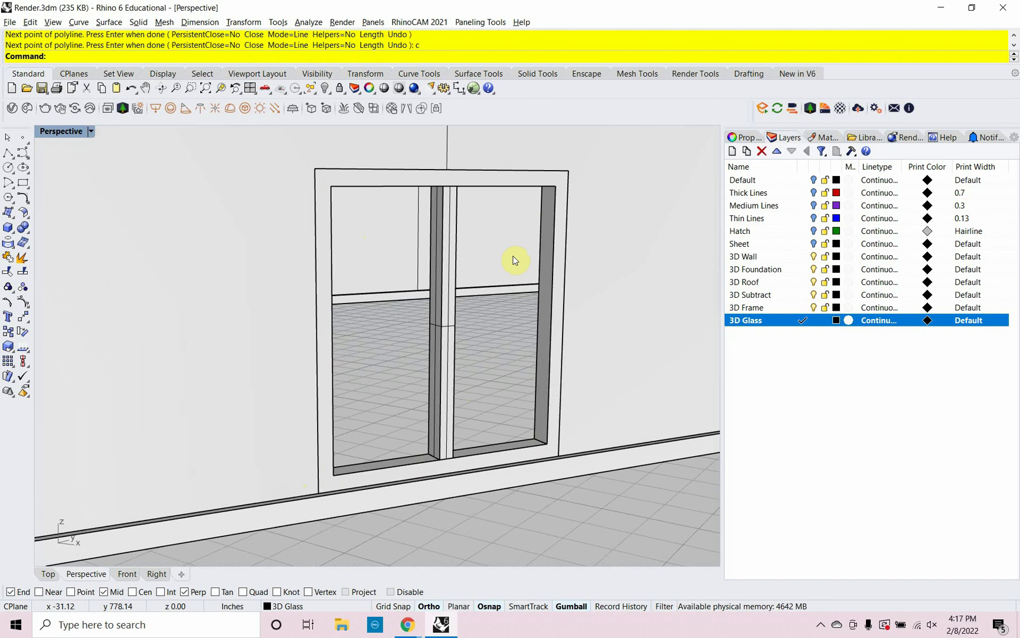
# Hide the door frame, wall, foundation and centre post, leaving the door outline curves.
pyautogui.click(553, 221)
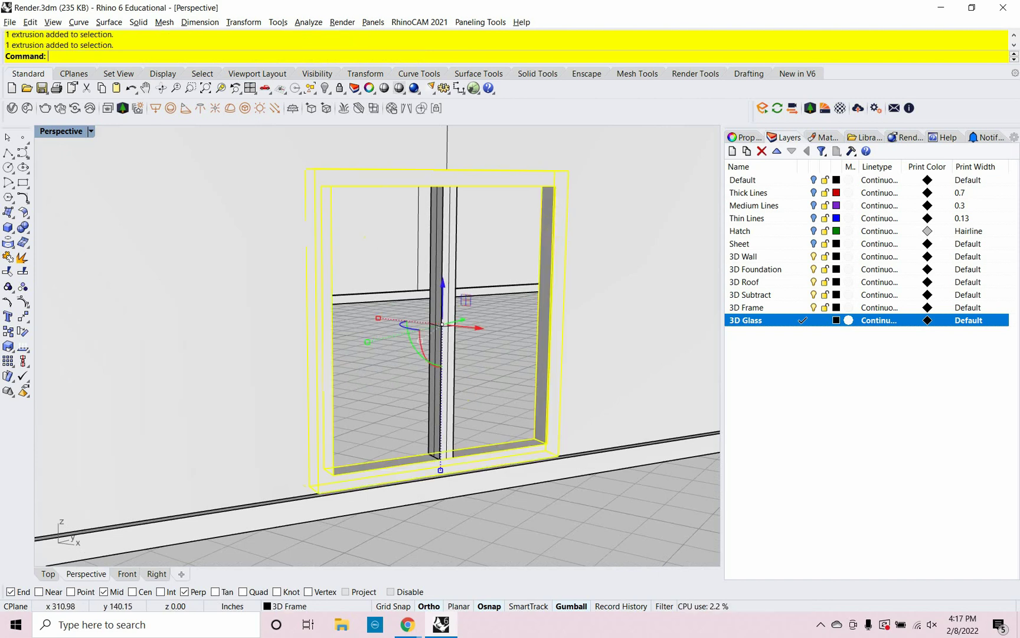
pyautogui.click(524, 278)
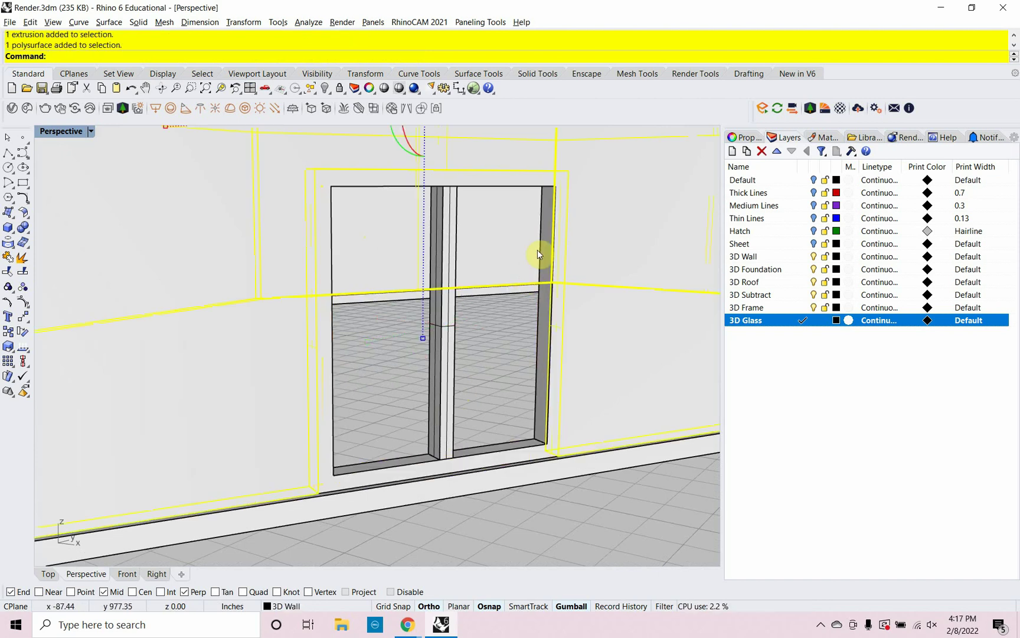
pyautogui.click(535, 263)
pyautogui.click(588, 487)
pyautogui.click(563, 471)
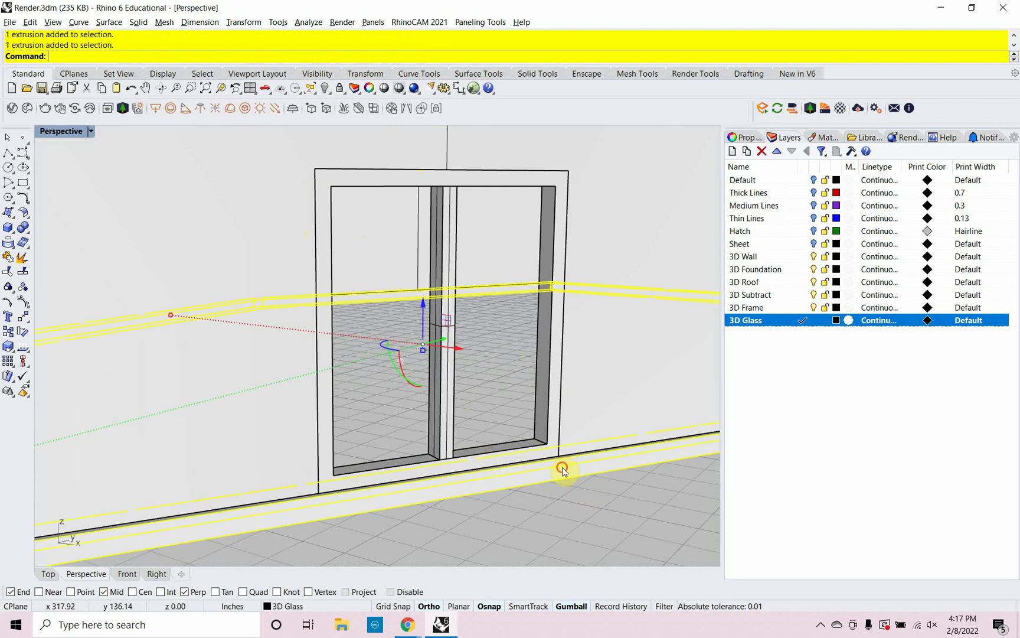
pyautogui.click(548, 367)
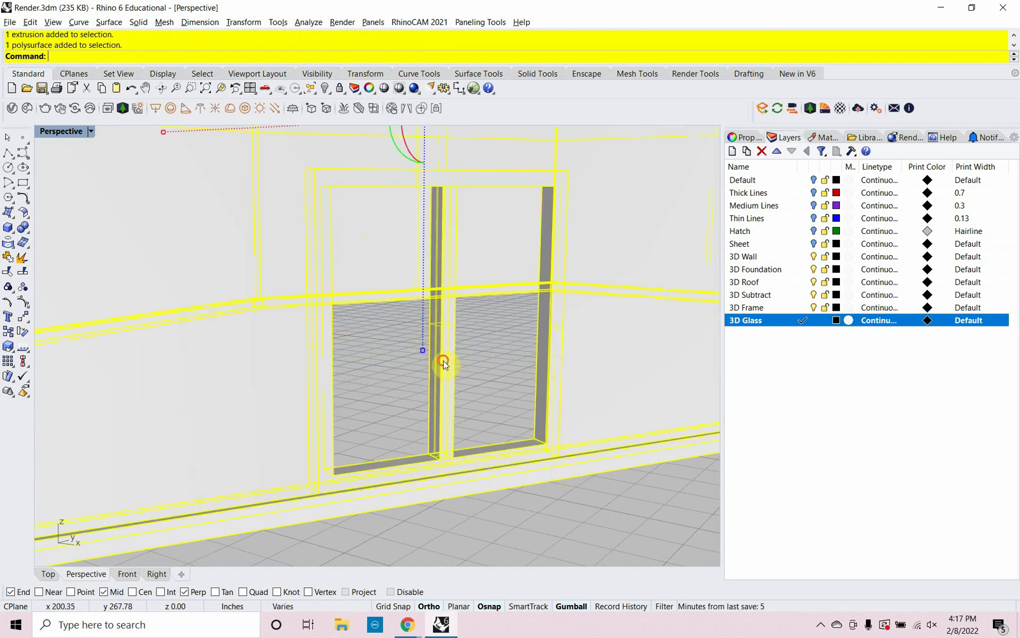
pyautogui.write('Hide')
pyautogui.press('Return')
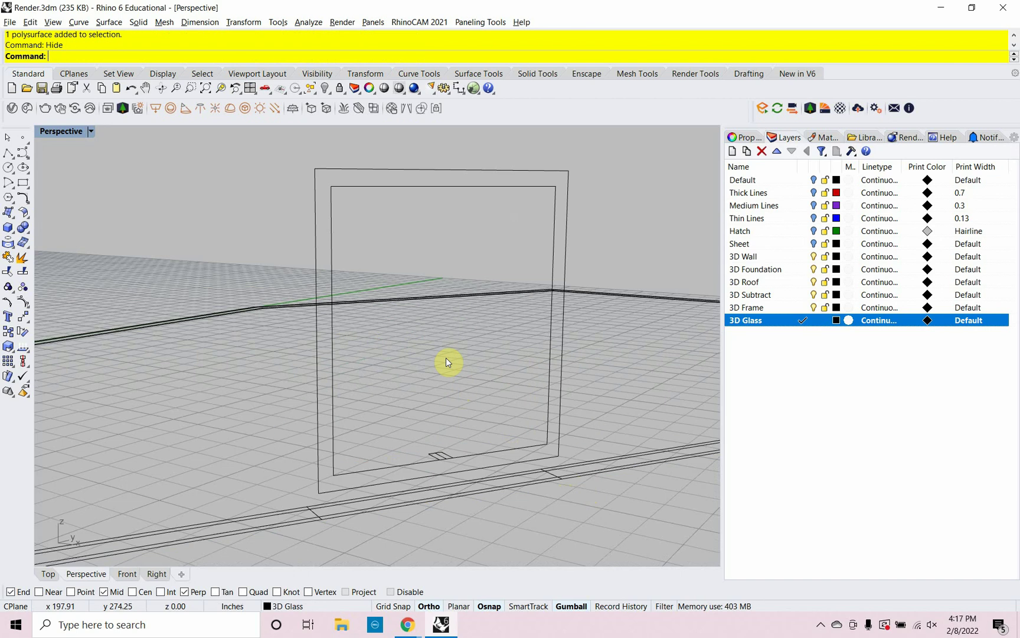
# Extrude the inner door outline curve by 1" into a solid glass pane.
pyautogui.click(527, 446)
pyautogui.click(556, 479)
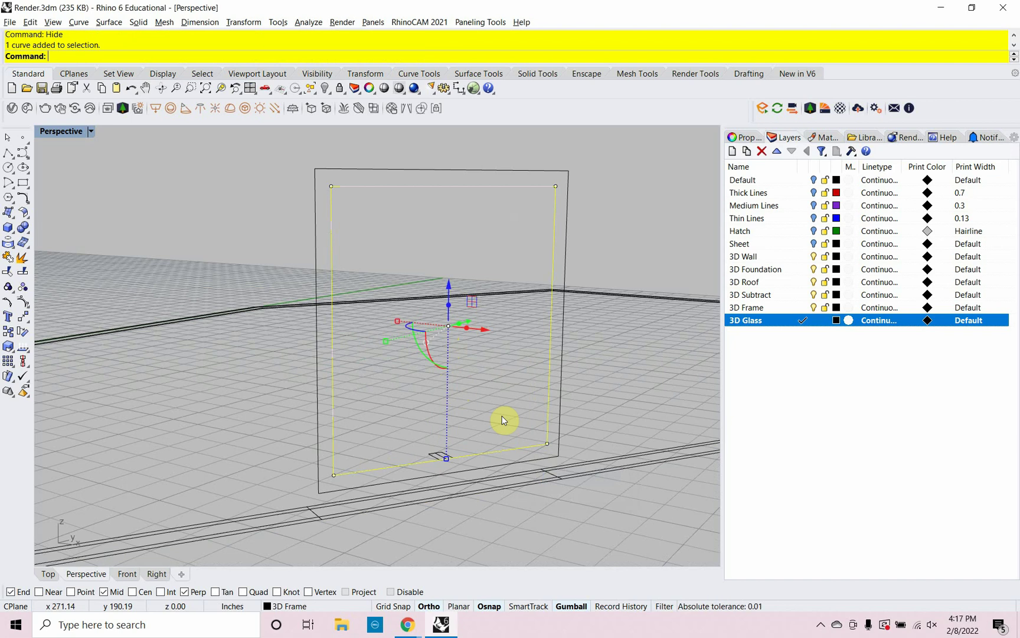
pyautogui.write('ExtrudeCrv')
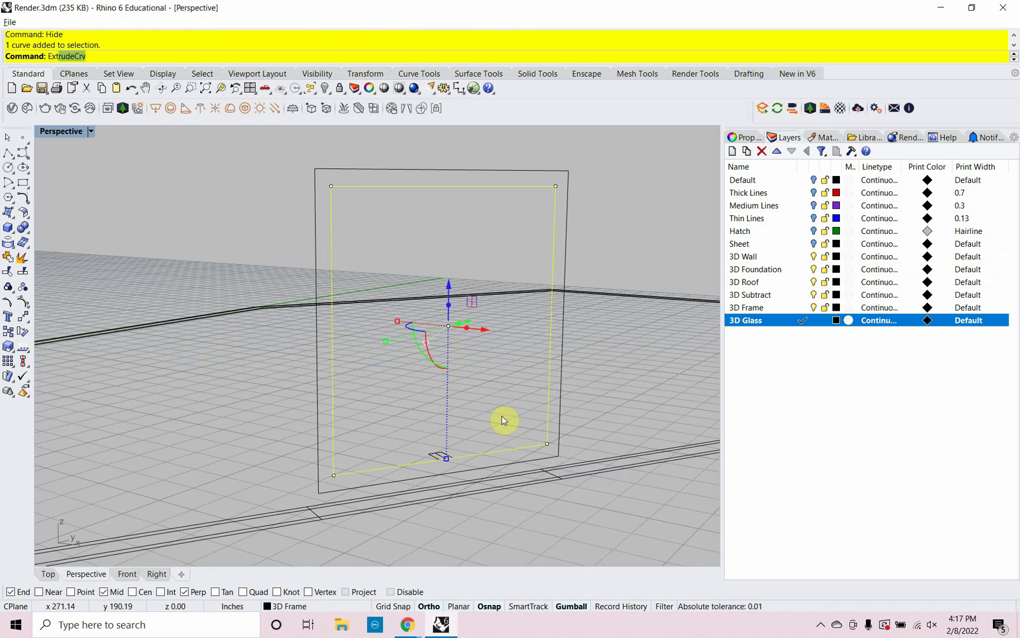
pyautogui.press('Return')
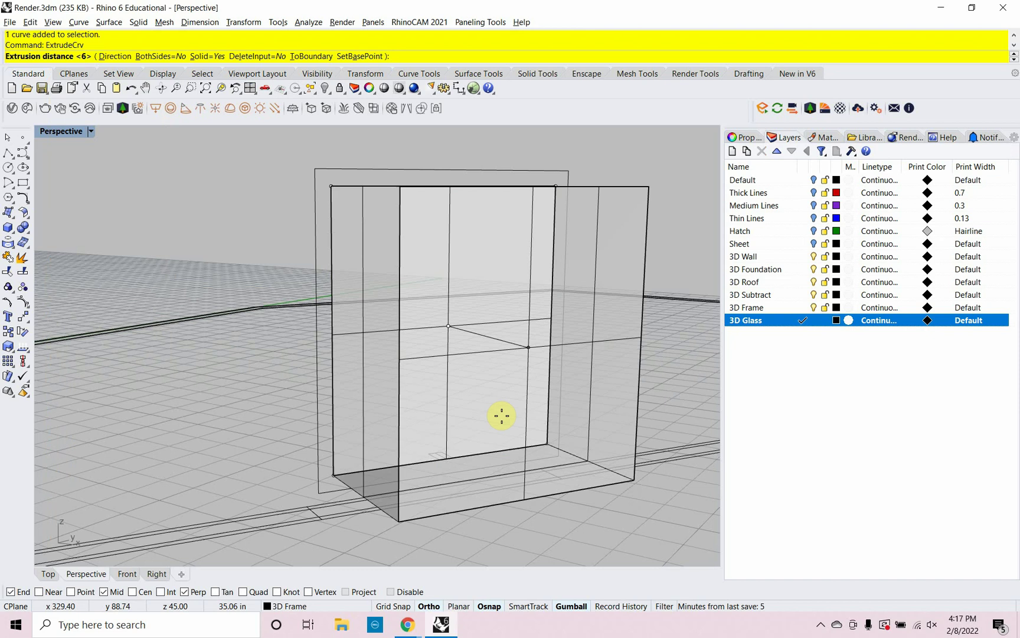
pyautogui.write('1"')
pyautogui.press('Return')
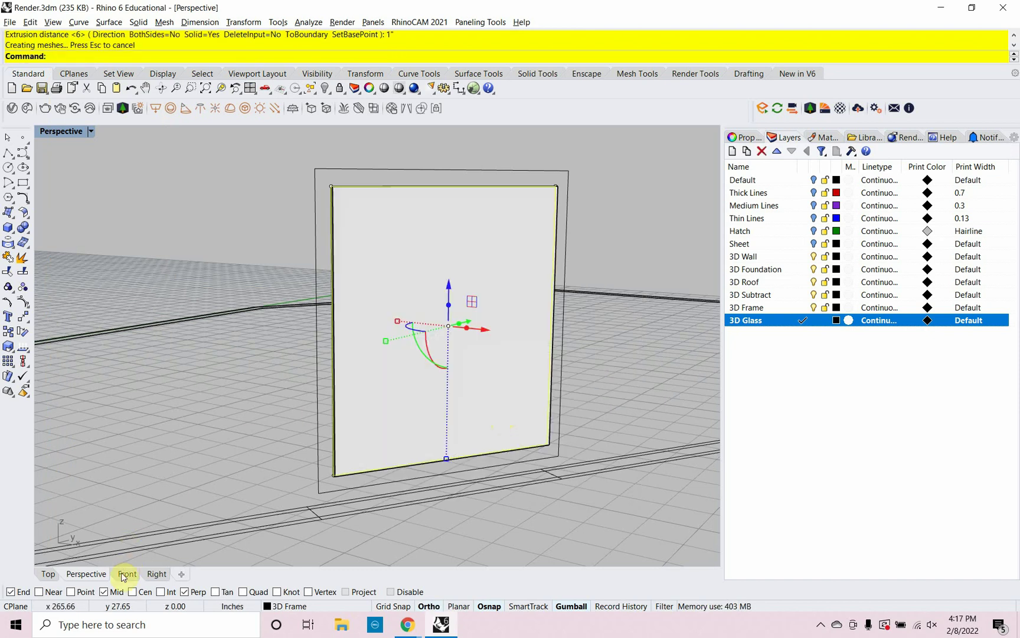
# Switch to the Top view at the pane's end and show the hidden wall, foundation, door frame and post.
pyautogui.click(49, 574)
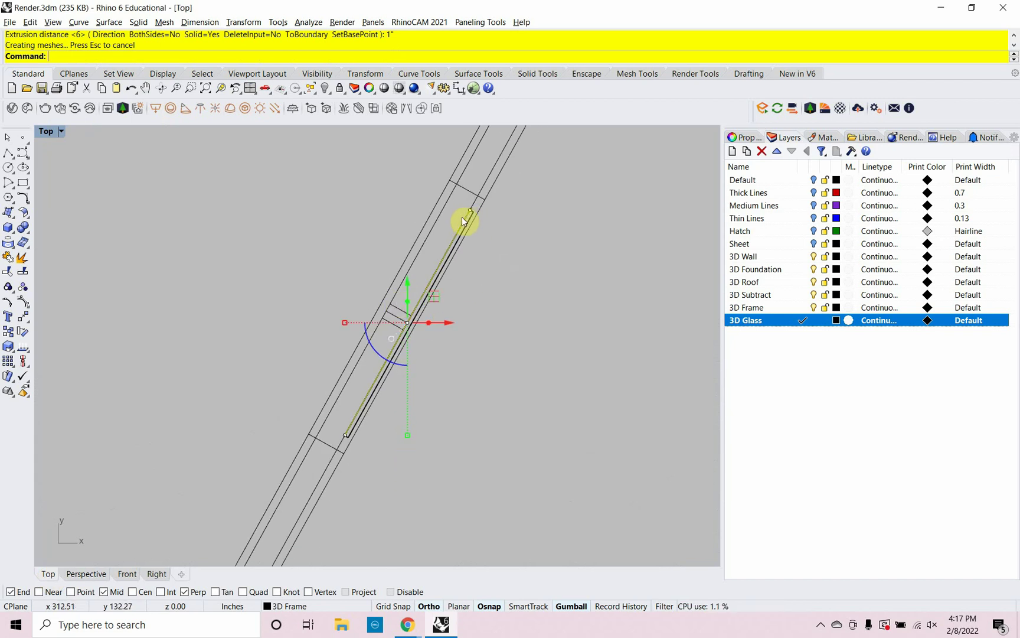
pyautogui.scroll(3, 463, 200)
pyautogui.scroll(2, 466, 201)
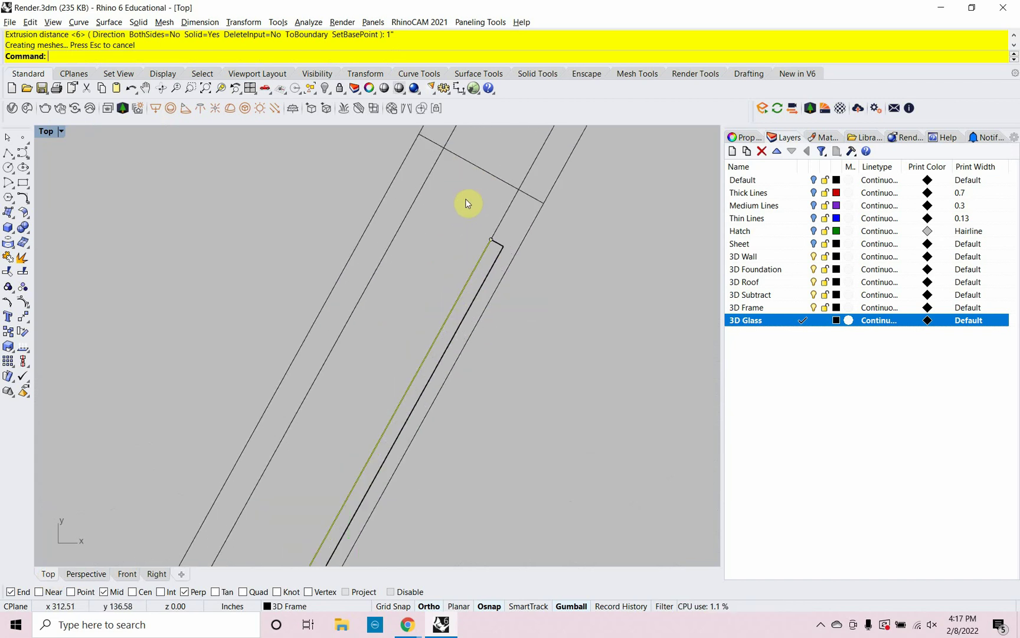
pyautogui.click(586, 298)
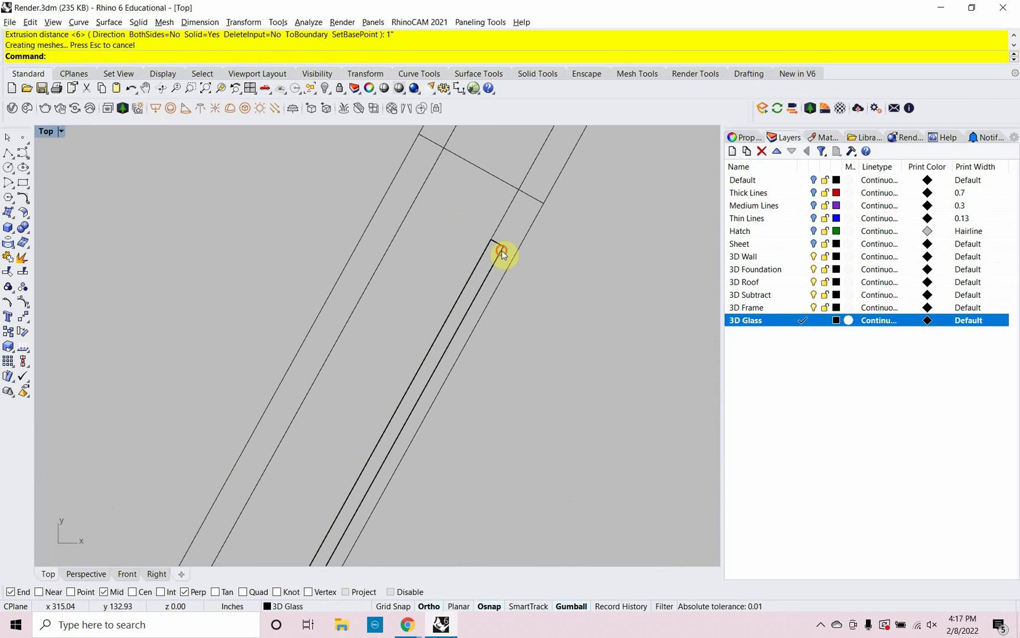
pyautogui.click(503, 254)
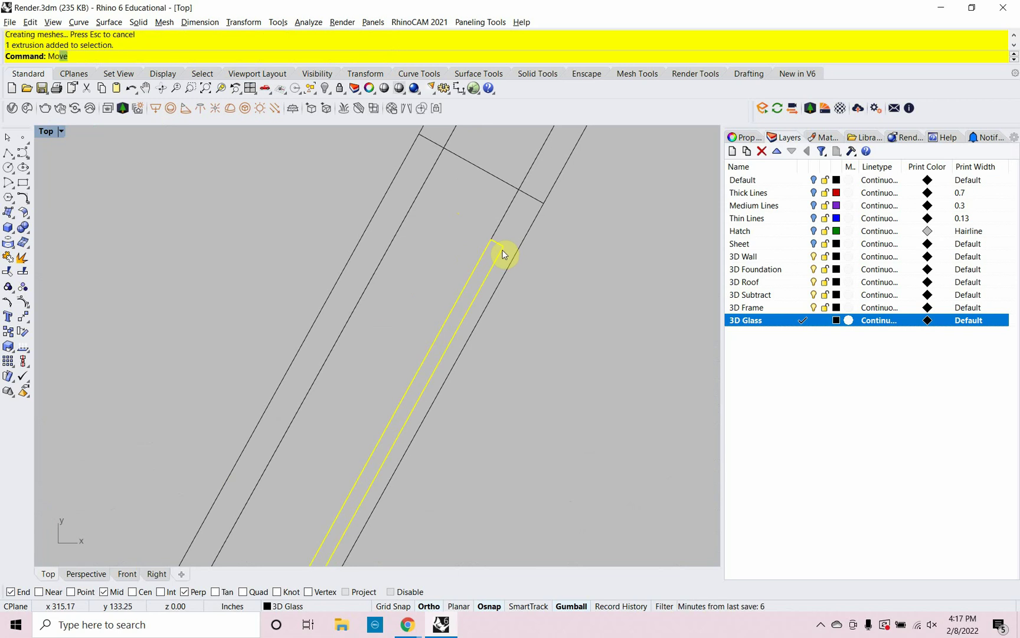
pyautogui.press('Escape')
pyautogui.press('Escape')
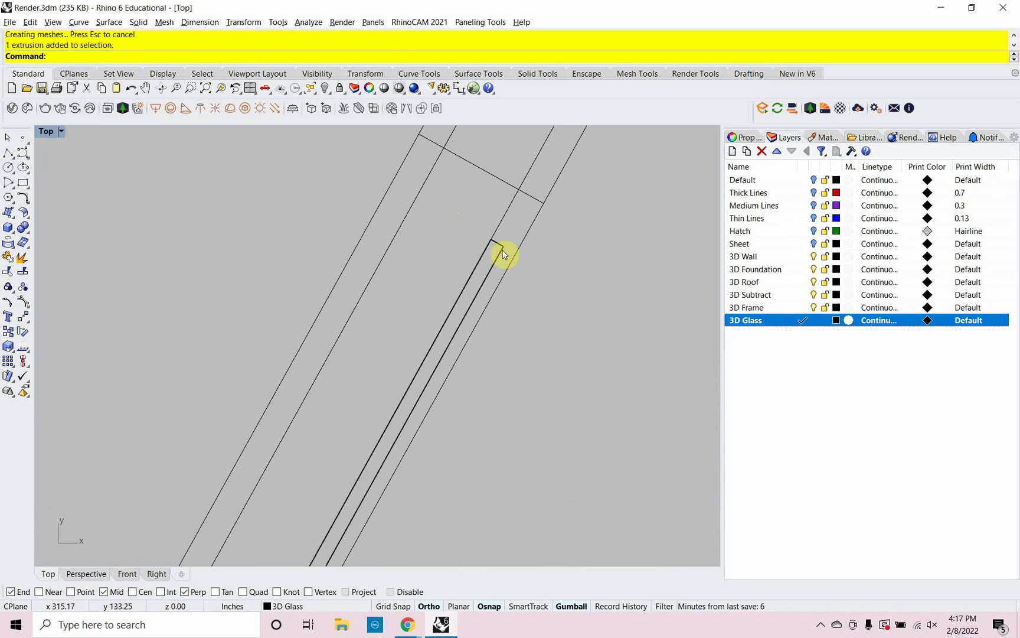
pyautogui.write('Show')
pyautogui.press('Return')
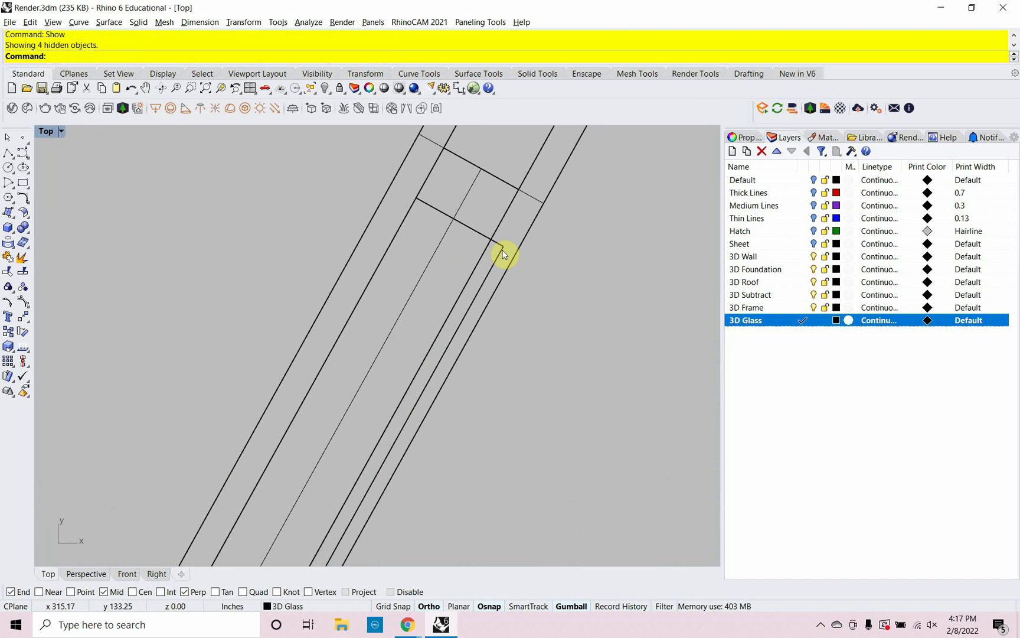
# Move the glass pane from the midpoint of its end edge to the midpoint of the door frame's depth.
pyautogui.click(501, 250)
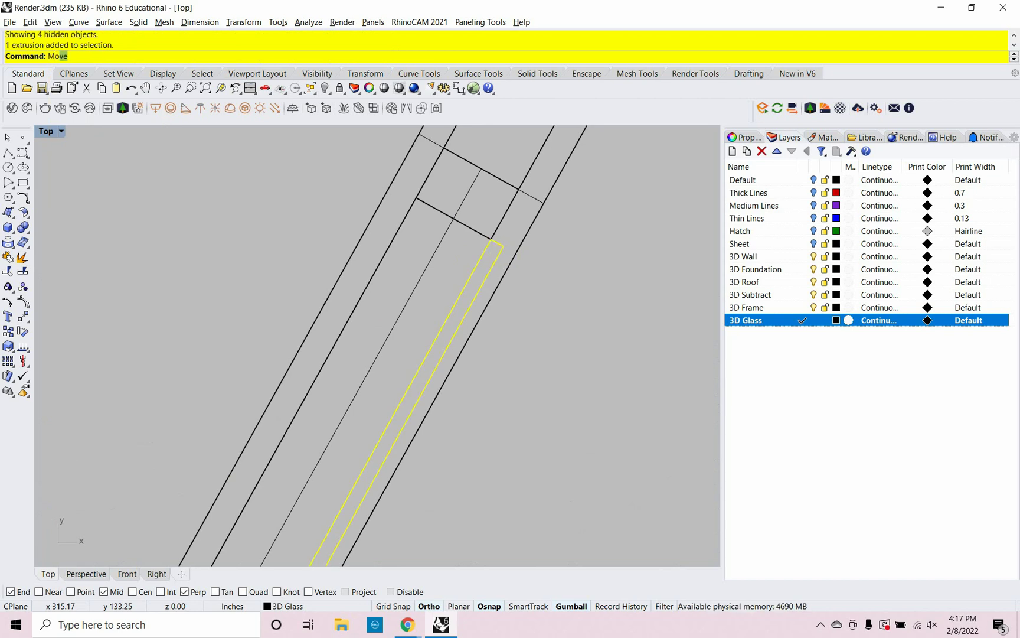
pyautogui.write('Mo')
pyautogui.press('Return')
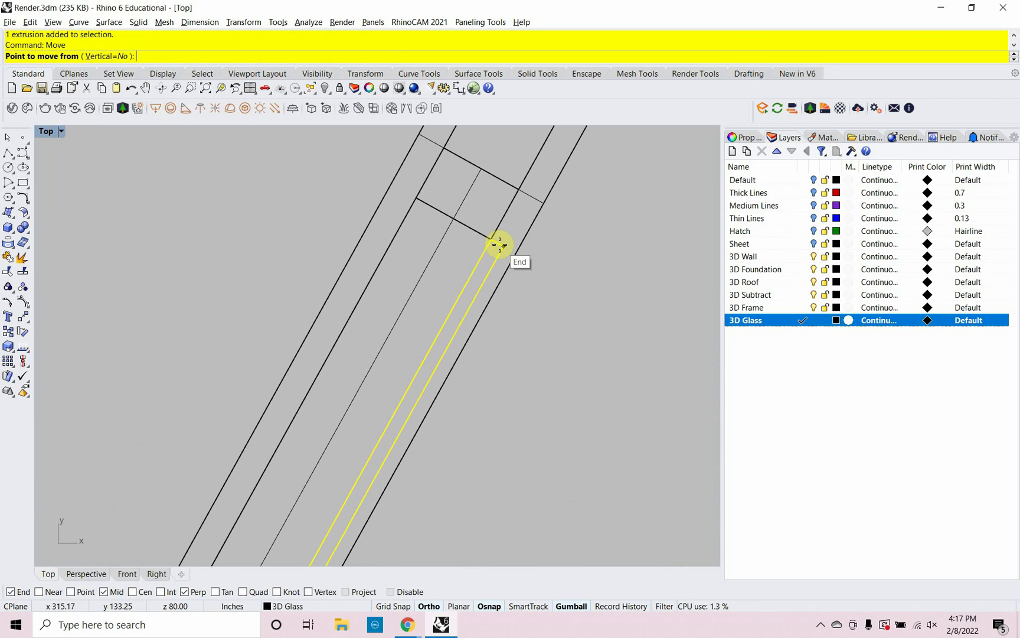
pyautogui.scroll(3, 499, 244)
pyautogui.click(501, 236)
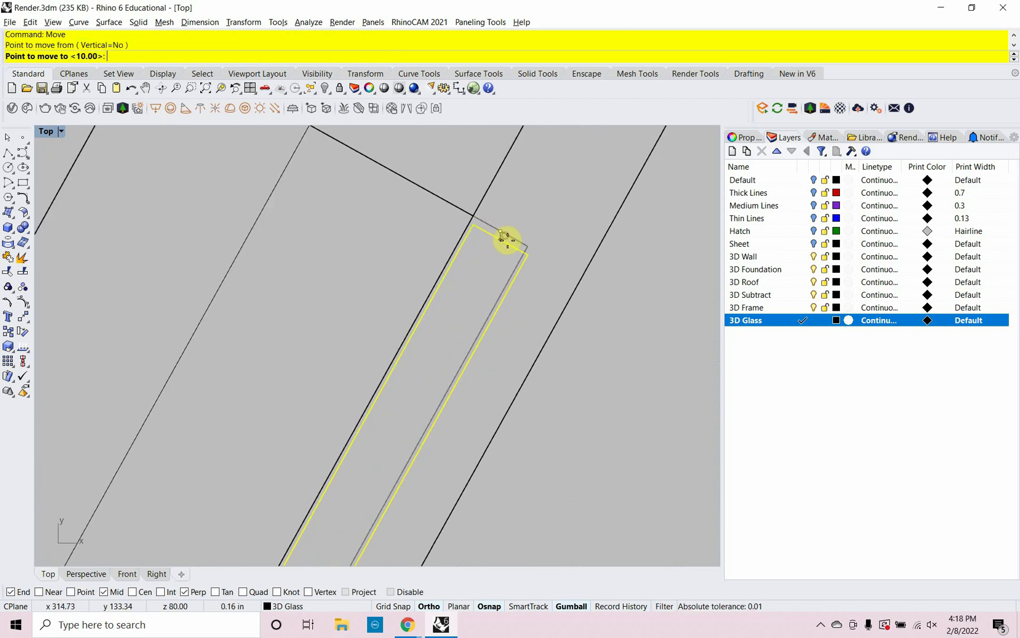
pyautogui.scroll(-5, 499, 245)
pyautogui.click(434, 216)
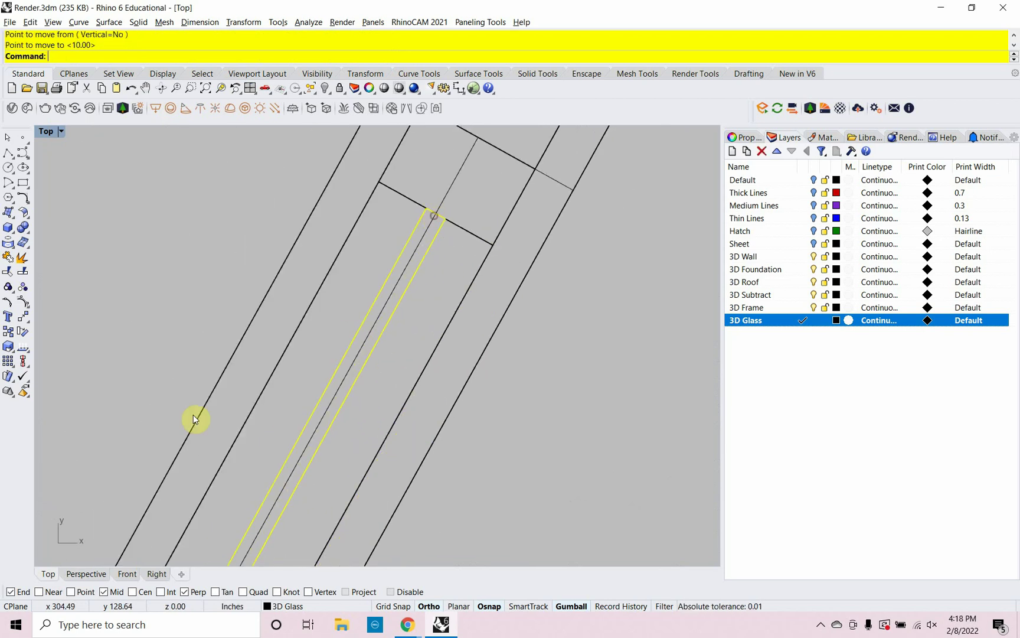
# Return to the Perspective view of the whole building and give the 3D Glass layer a custom material named Glass.
pyautogui.click(85, 574)
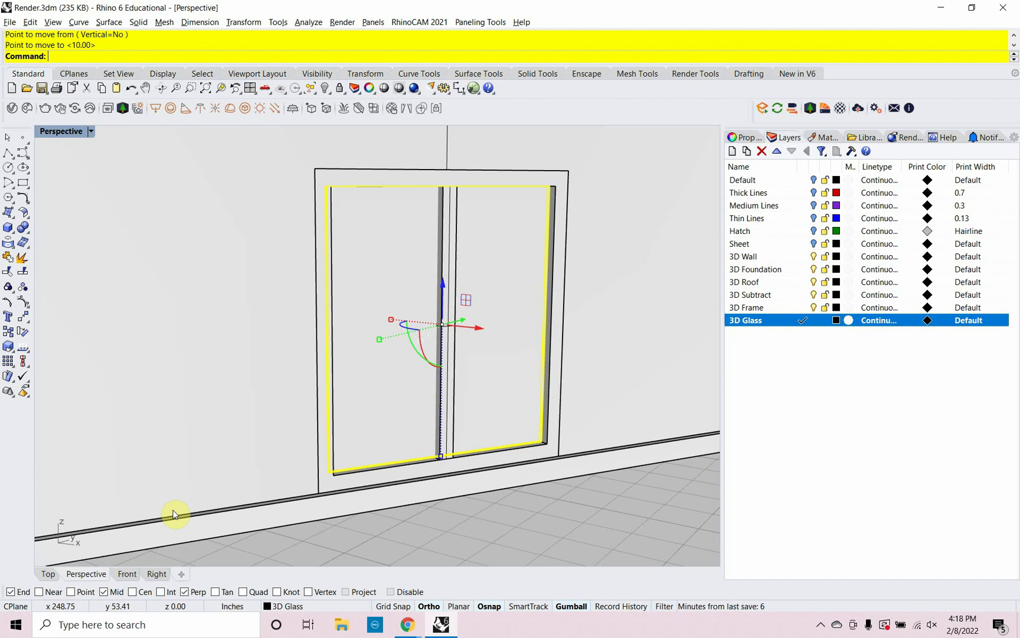
pyautogui.click(455, 509)
pyautogui.scroll(-6, 426, 400)
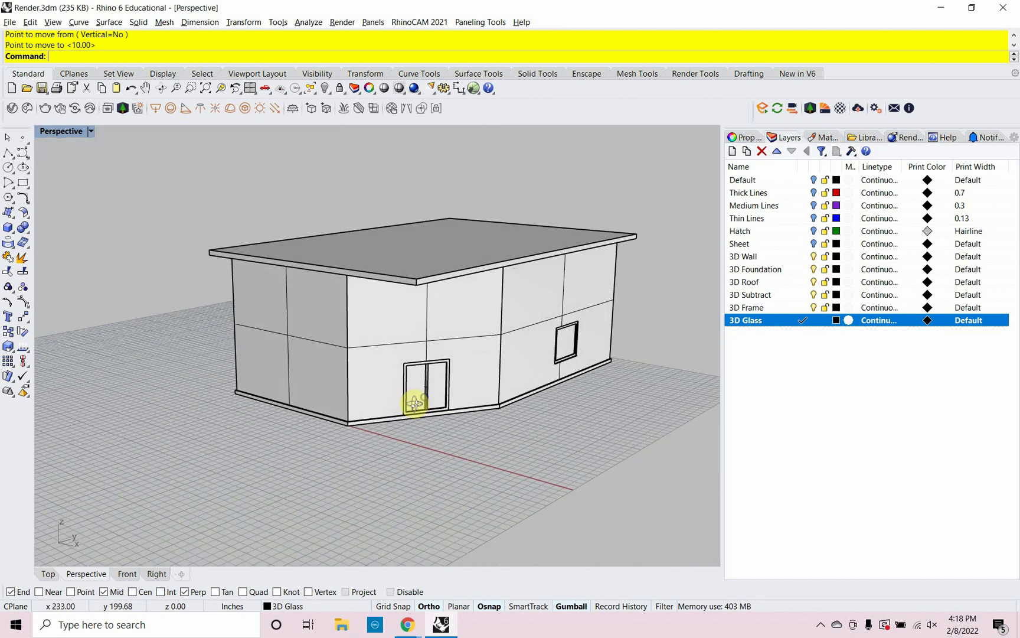
pyautogui.moveTo(423, 418); pyautogui.dragTo(473, 409, button='right')
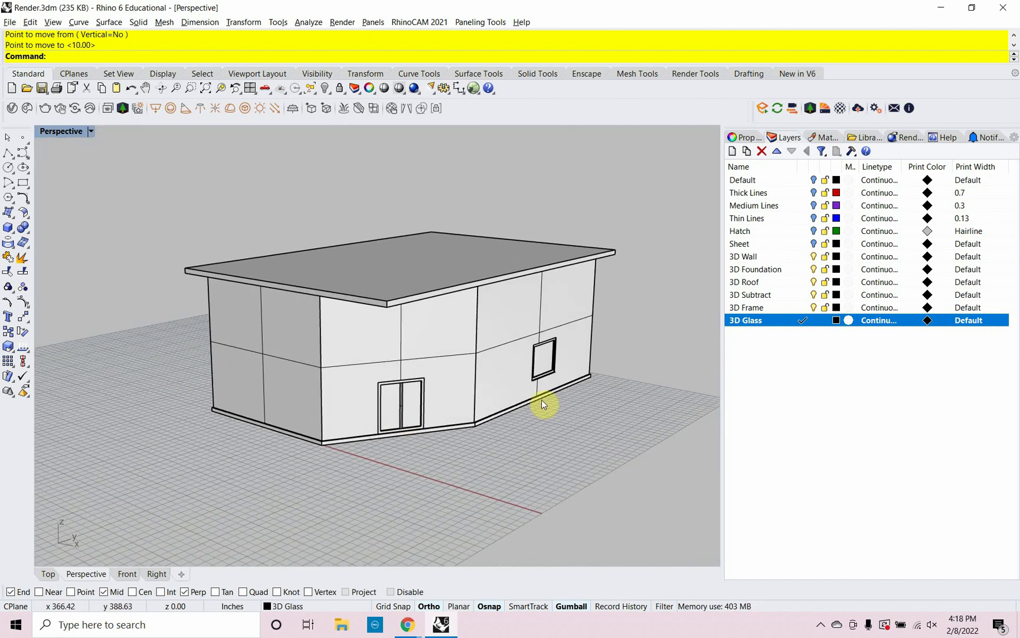
pyautogui.moveTo(537, 398)
pyautogui.mouseDown(button='right')
pyautogui.moveTo(467, 357)
pyautogui.moveTo(371, 371)
pyautogui.moveTo(415, 421)
pyautogui.moveTo(529, 408)
pyautogui.moveTo(559, 390)
pyautogui.moveTo(495, 402)
pyautogui.moveTo(540, 385)
pyautogui.mouseUp(button='right')
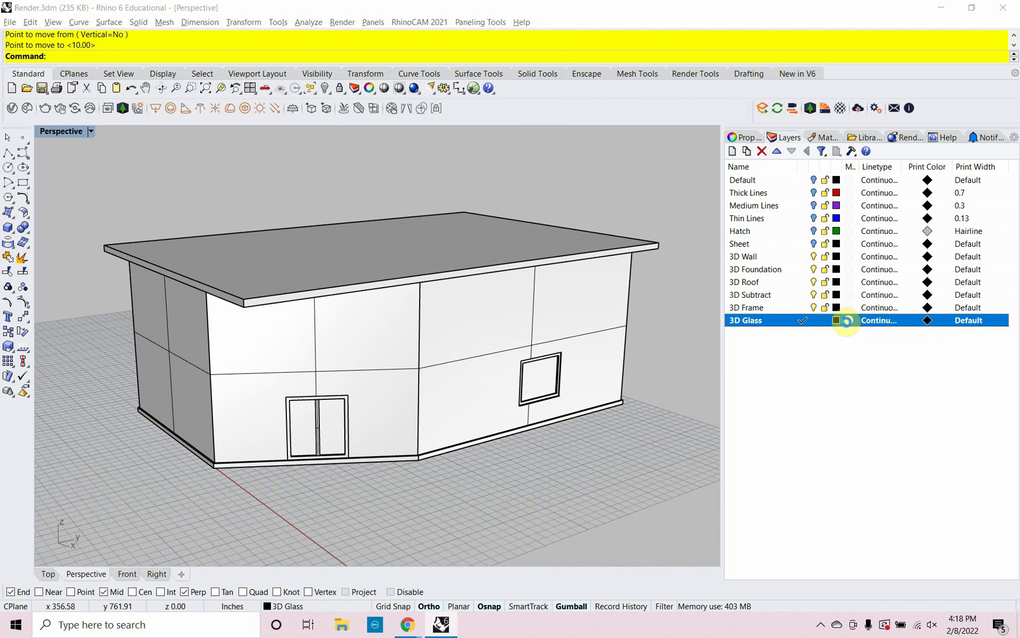
pyautogui.click(850, 321)
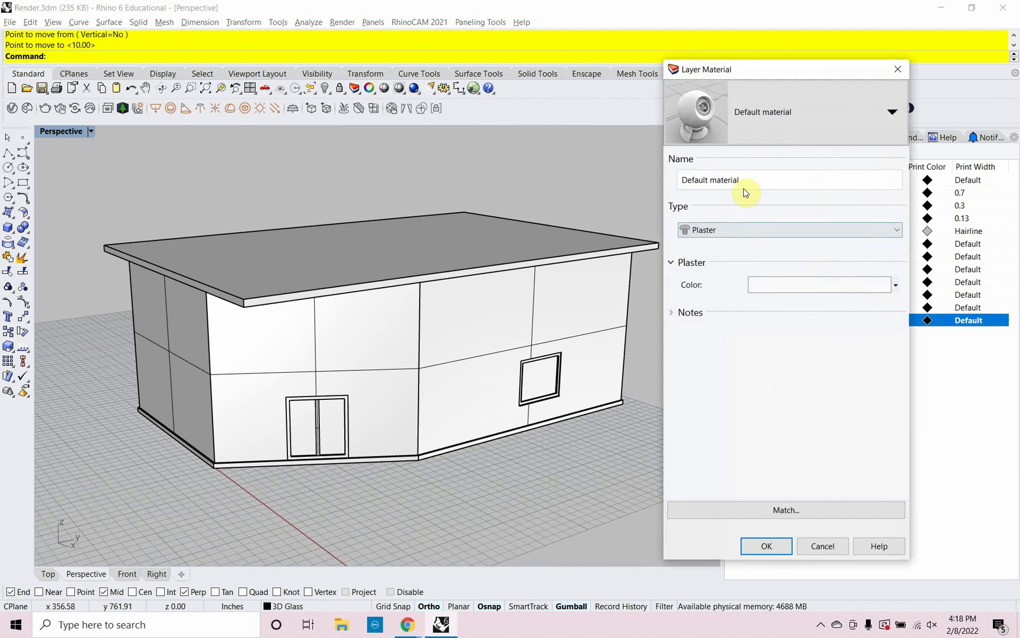
pyautogui.click(746, 231)
pyautogui.click(745, 249)
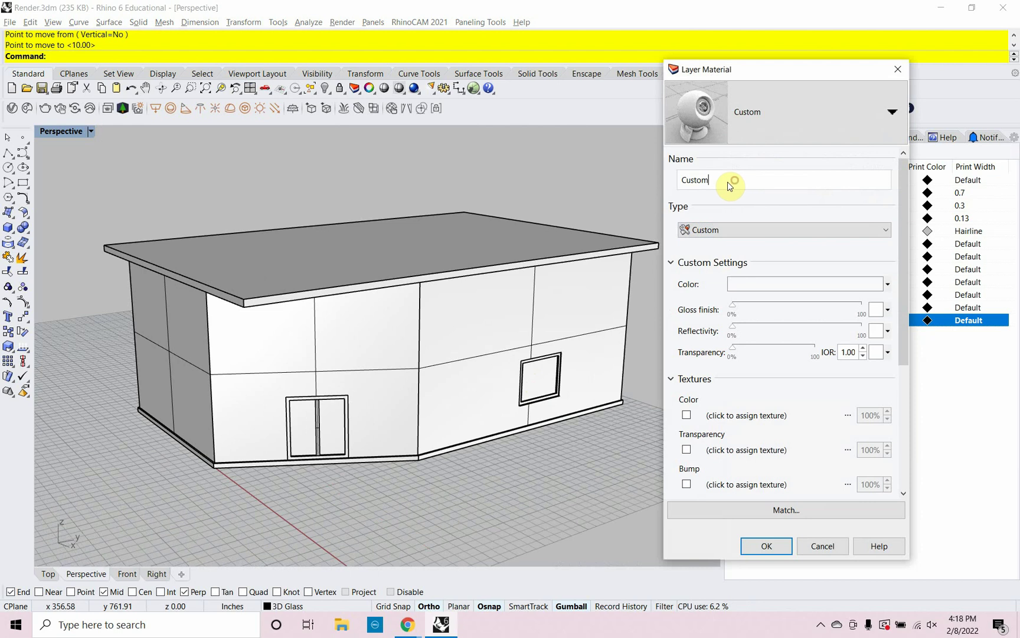
pyautogui.moveTo(728, 181); pyautogui.dragTo(672, 182)
pyautogui.write('Glass')
# Set the Glass material's colour to teal (R 88, G 195, B 188) and its transparency to 35%.
pyautogui.click(759, 284)
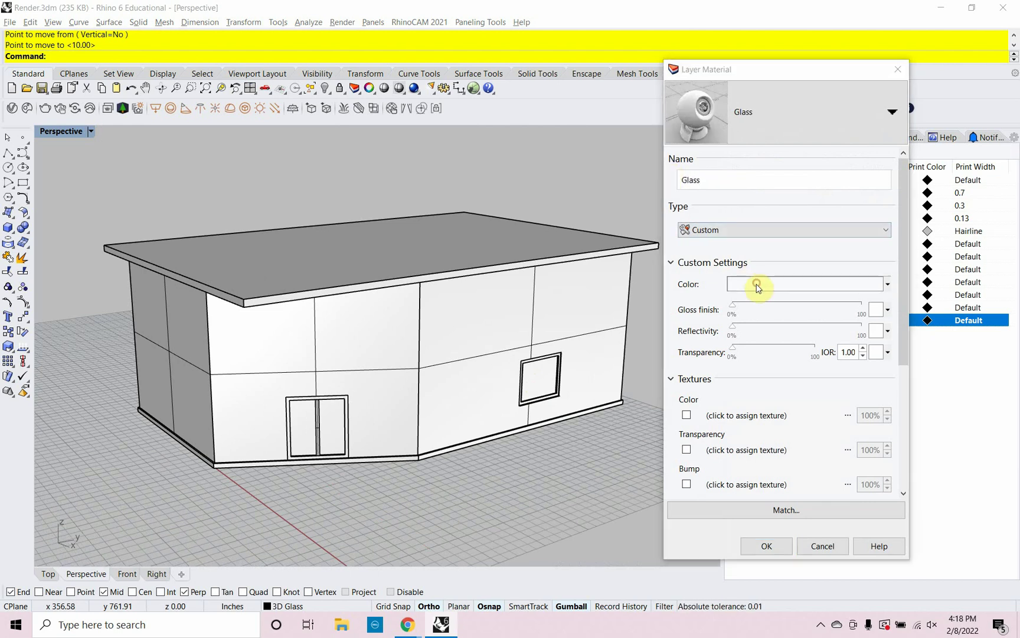
pyautogui.click(692, 289)
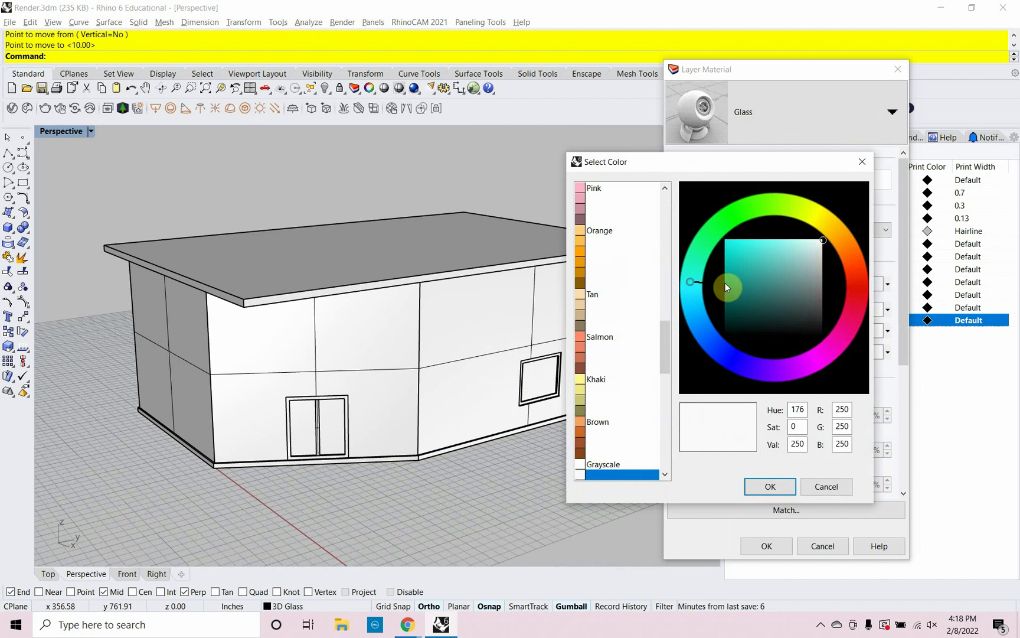
pyautogui.click(769, 261)
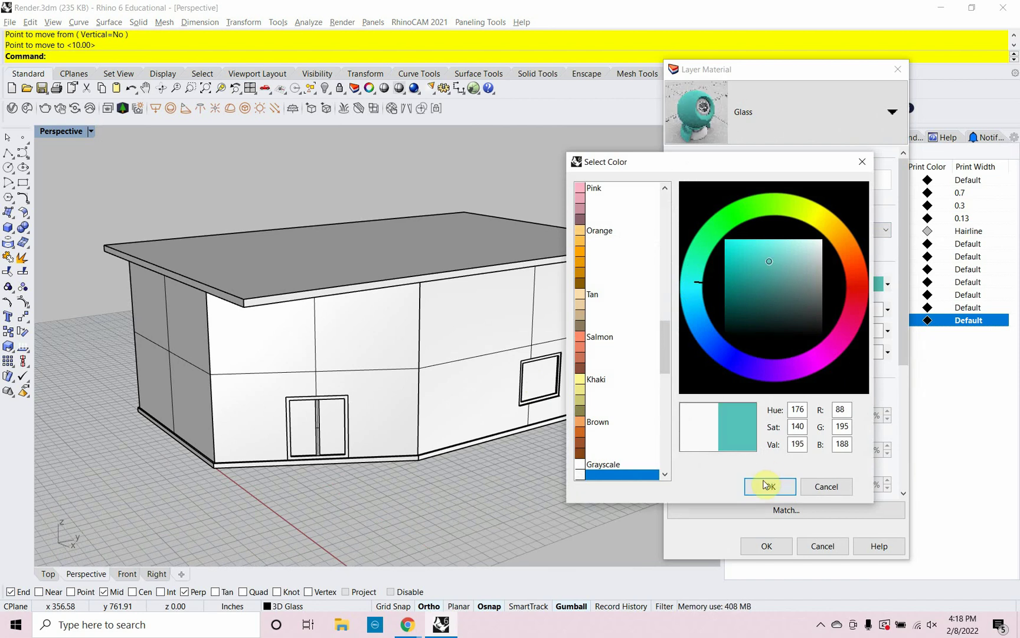
pyautogui.click(770, 486)
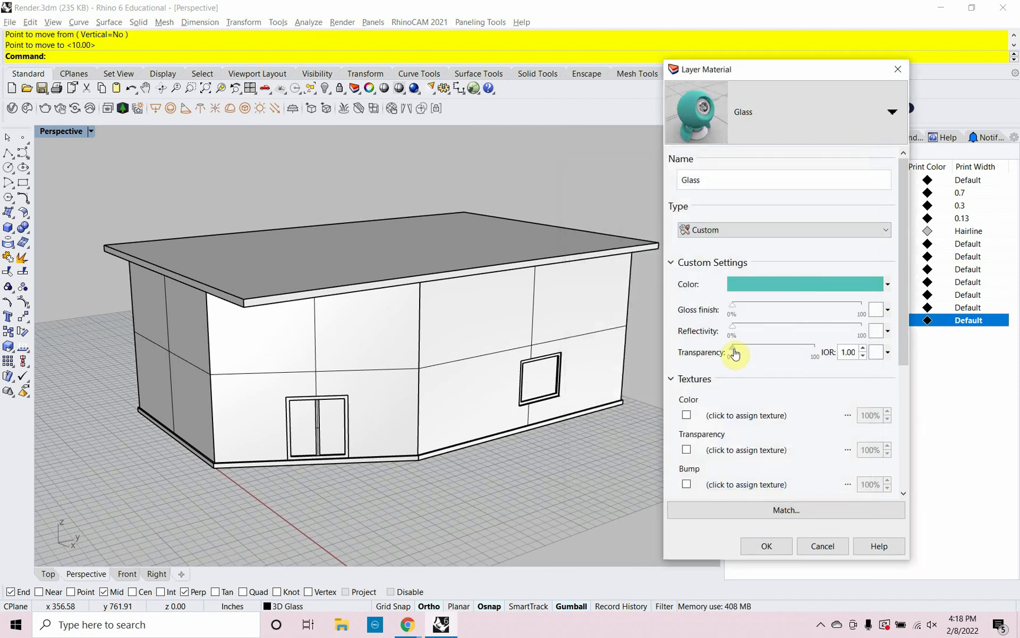
pyautogui.moveTo(735, 353); pyautogui.dragTo(763, 358)
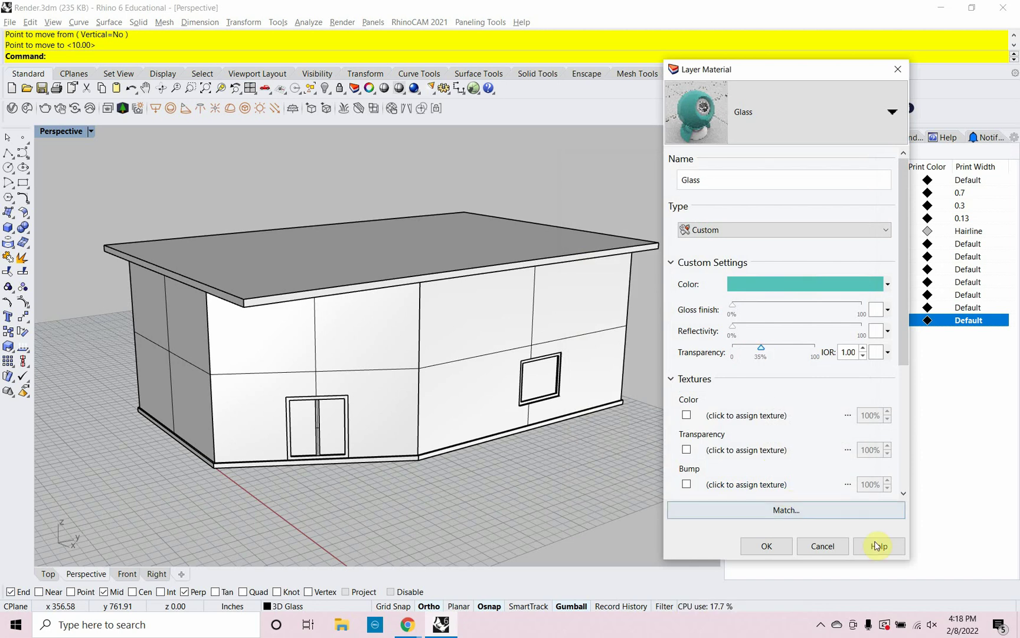
pyautogui.click(766, 546)
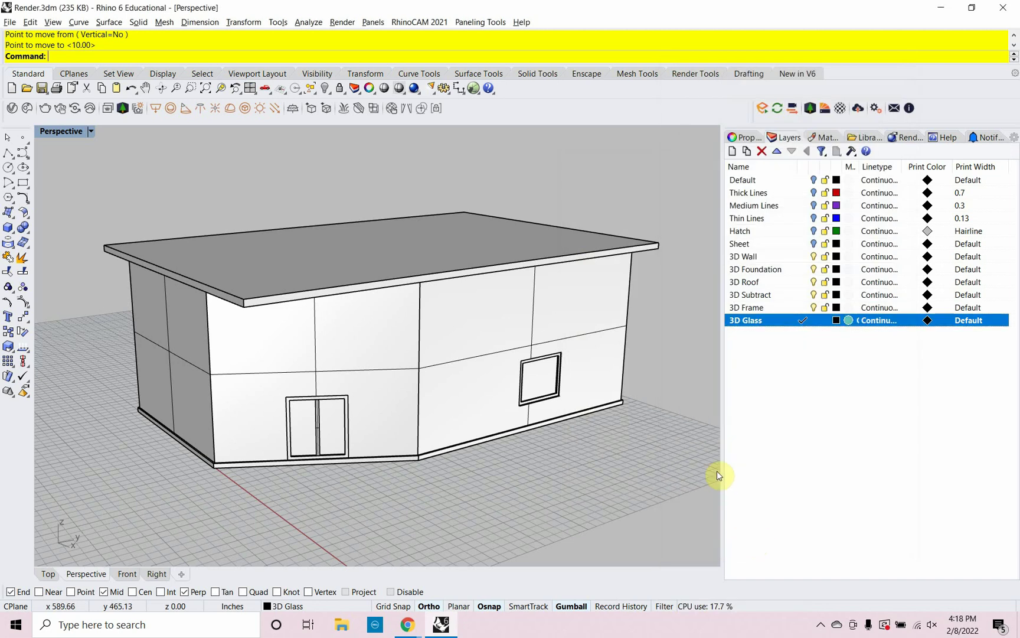
# Assign the window and door glass panes to the 3D Glass layer and deselect them.
pyautogui.moveTo(580, 470); pyautogui.dragTo(588, 451, button='right')
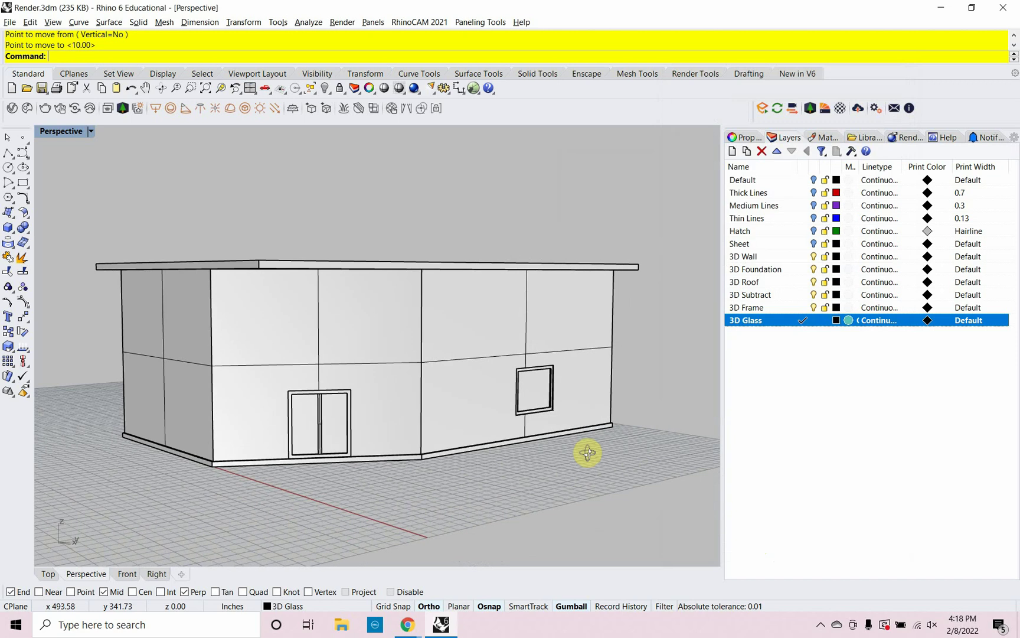
pyautogui.click(537, 387)
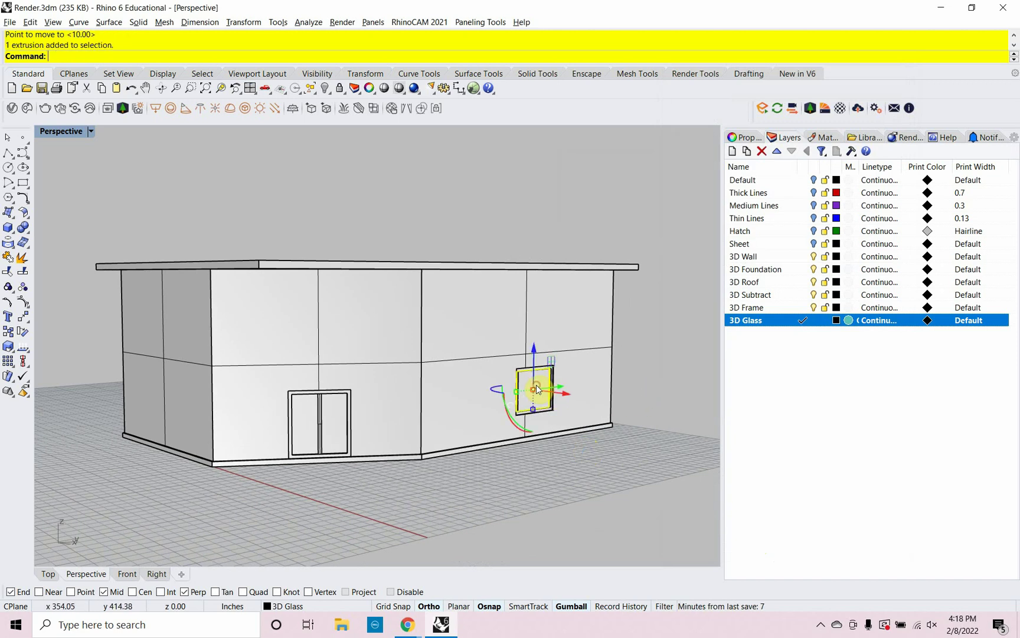
pyautogui.keyDown('shift'); pyautogui.click(303, 415); pyautogui.keyUp('shift')
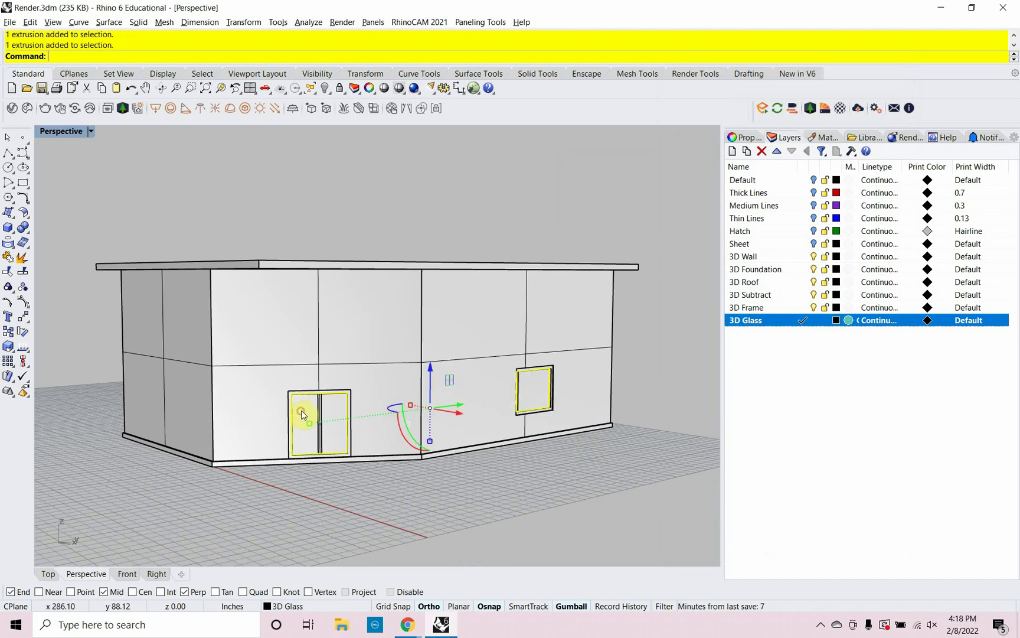
pyautogui.rightClick(776, 322)
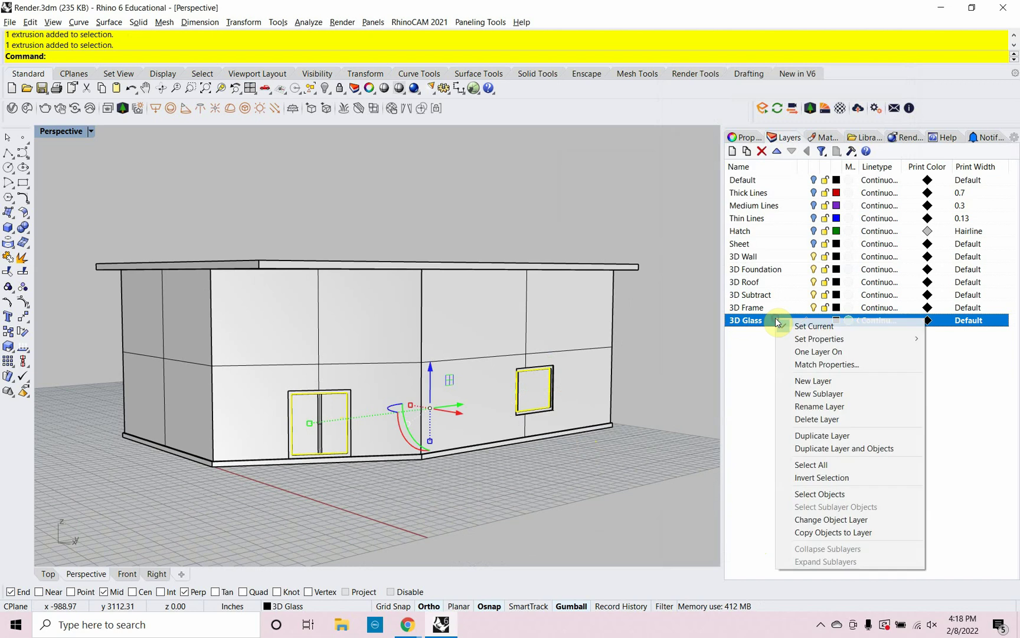
pyautogui.click(832, 519)
pyautogui.click(695, 404)
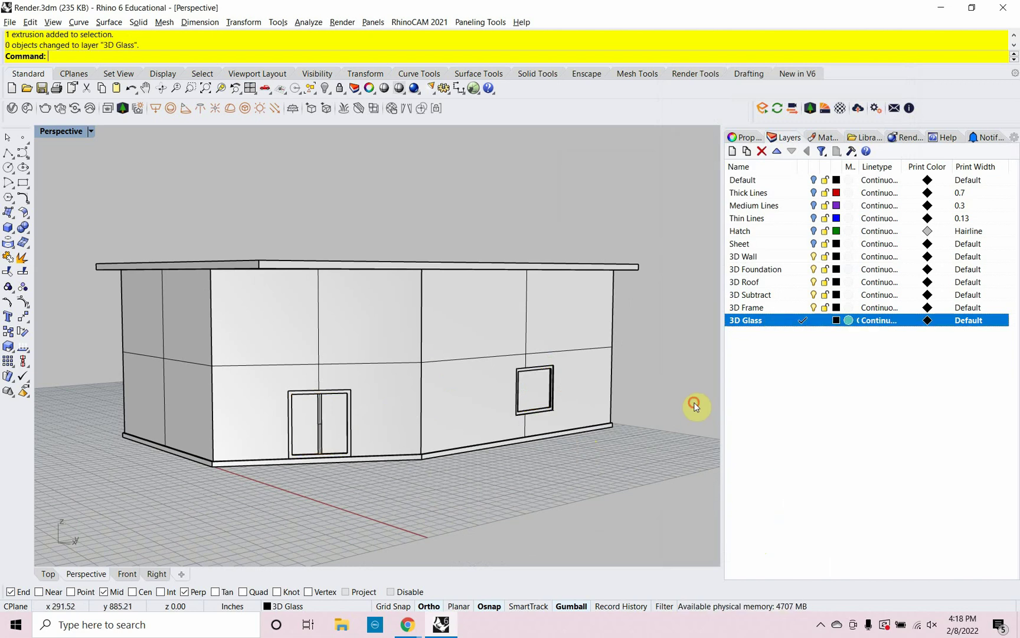
# Check the glass material on the door and window in Rendered display mode and return the Perspective view to Shaded.
pyautogui.click(93, 135)
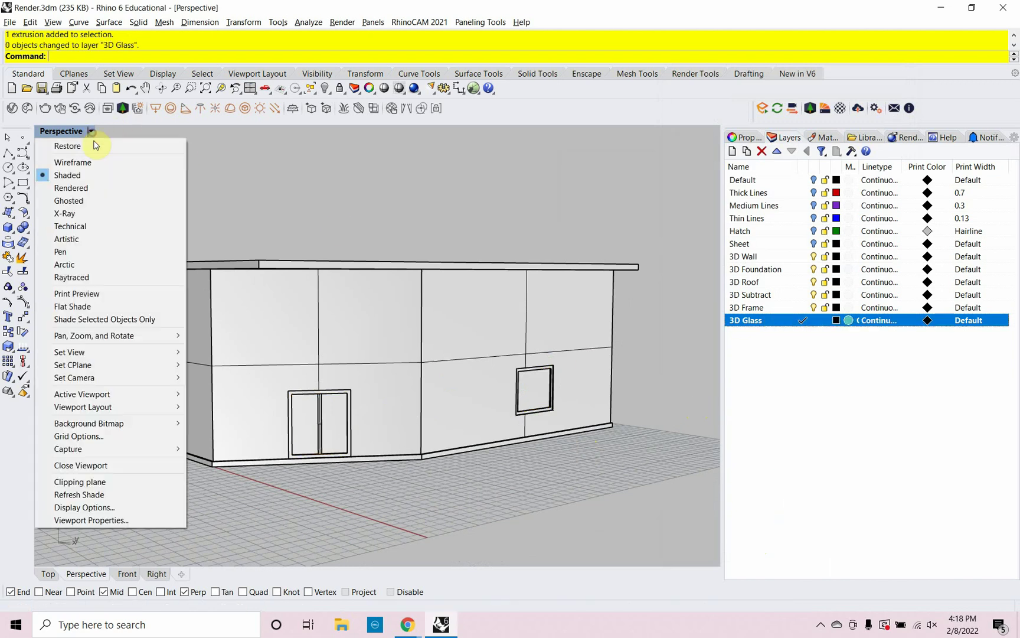
pyautogui.click(88, 188)
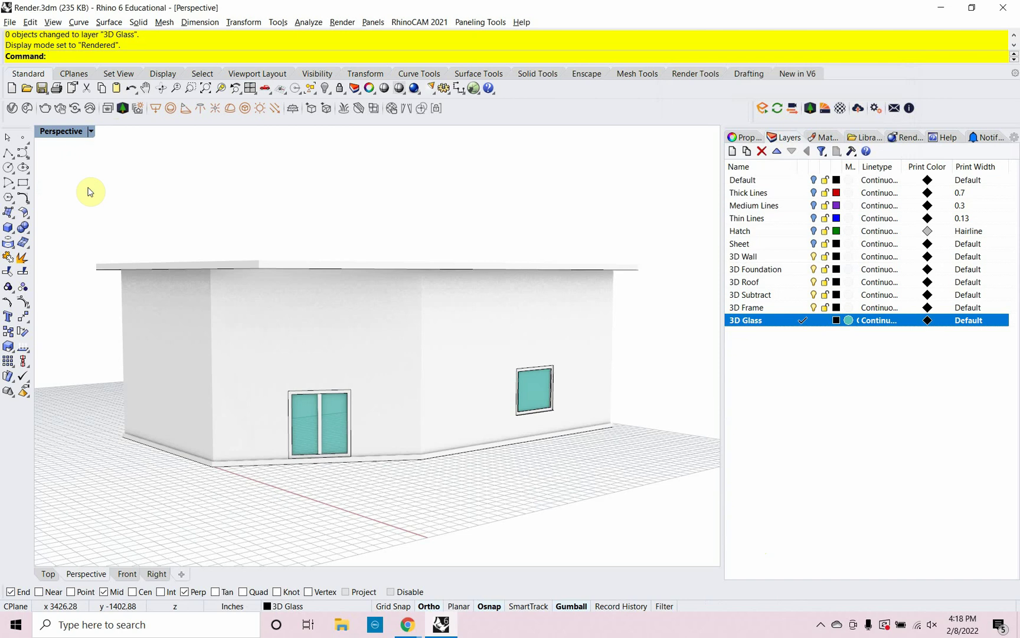
pyautogui.moveTo(510, 369)
pyautogui.mouseDown(button='right')
pyautogui.moveTo(465, 388)
pyautogui.moveTo(431, 339)
pyautogui.moveTo(487, 337)
pyautogui.moveTo(510, 360)
pyautogui.moveTo(499, 377)
pyautogui.mouseUp(button='right')
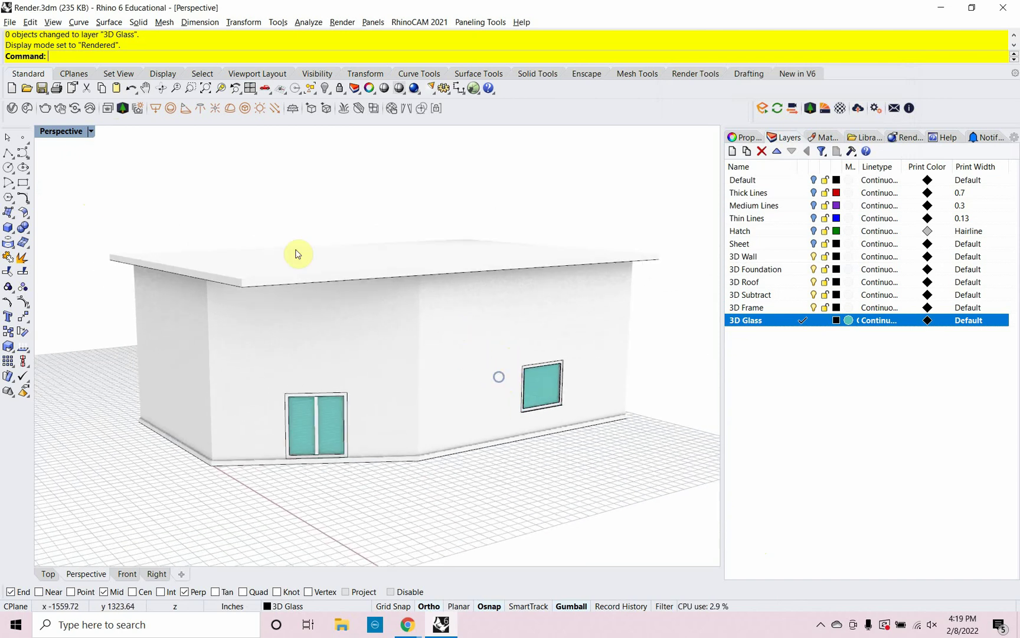
pyautogui.click(93, 132)
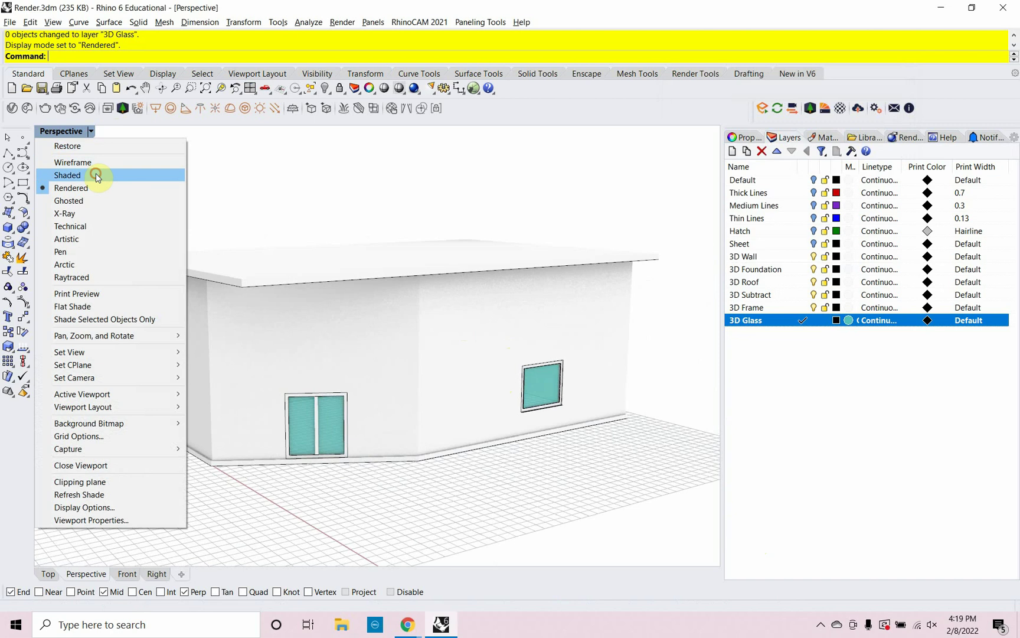
pyautogui.click(96, 173)
pyautogui.moveTo(417, 252); pyautogui.dragTo(433, 289, button='right')
pyautogui.scroll(-2, 435, 292)
pyautogui.scroll(-1, 436, 294)
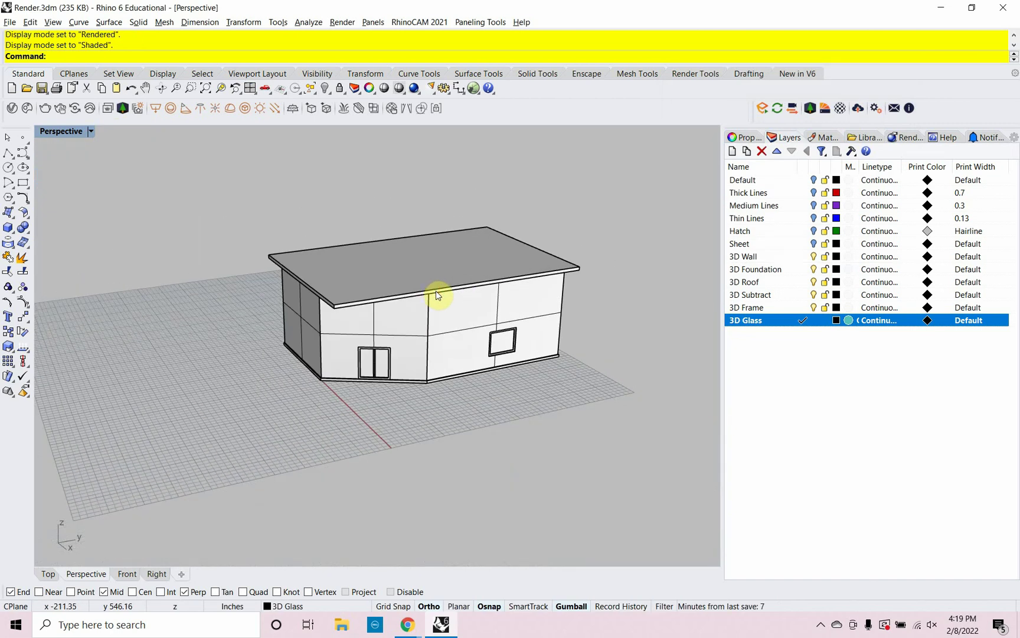
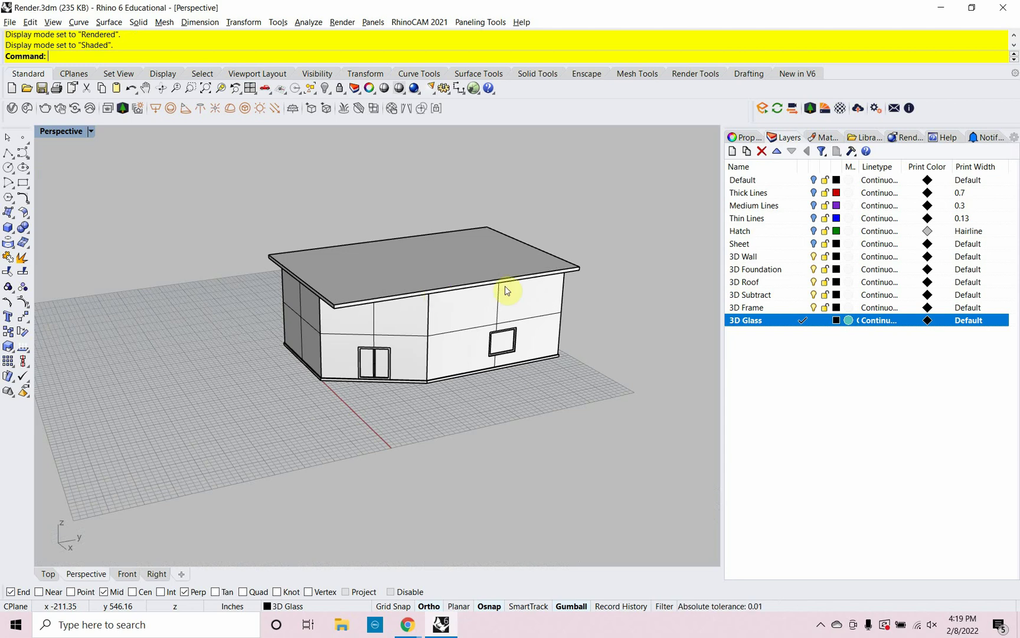
# Create a new layer named 3D Ground and make it the current layer.
pyautogui.rightClick(757, 346)
pyautogui.click(775, 351)
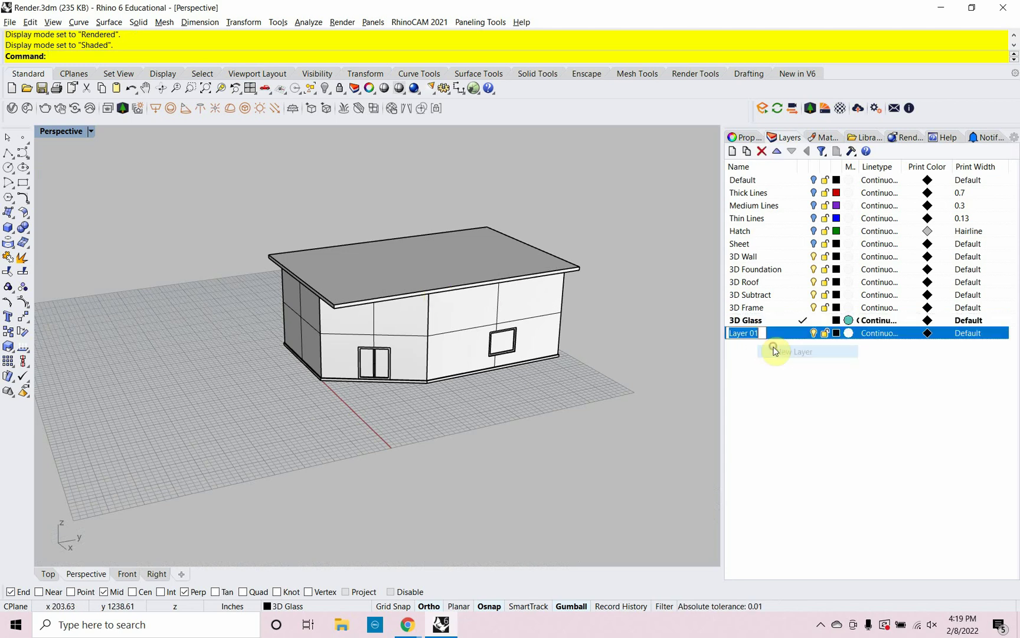
pyautogui.write('3D Ground')
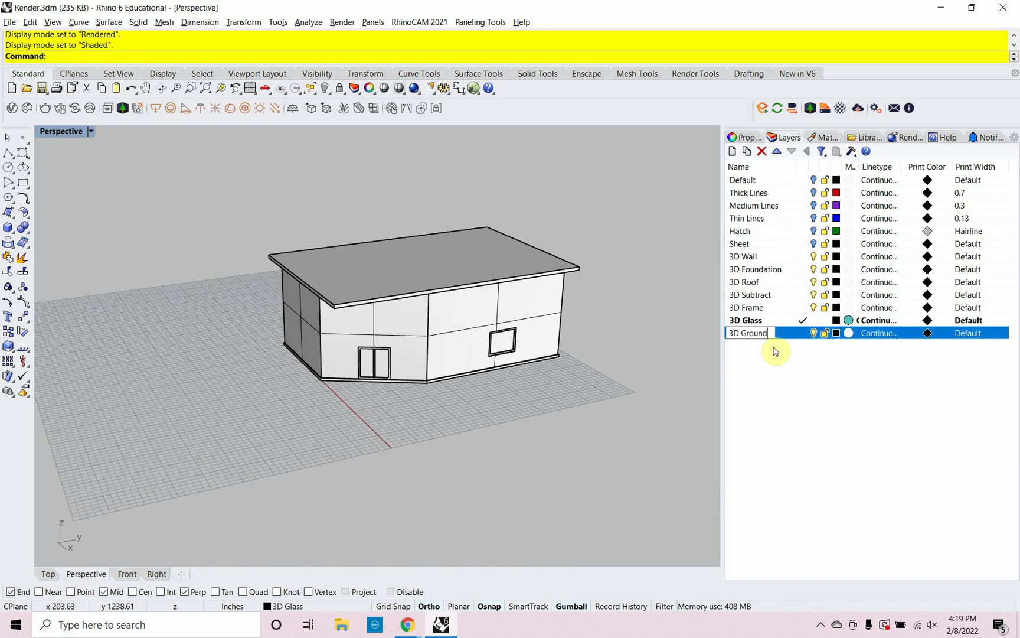
pyautogui.click(791, 333)
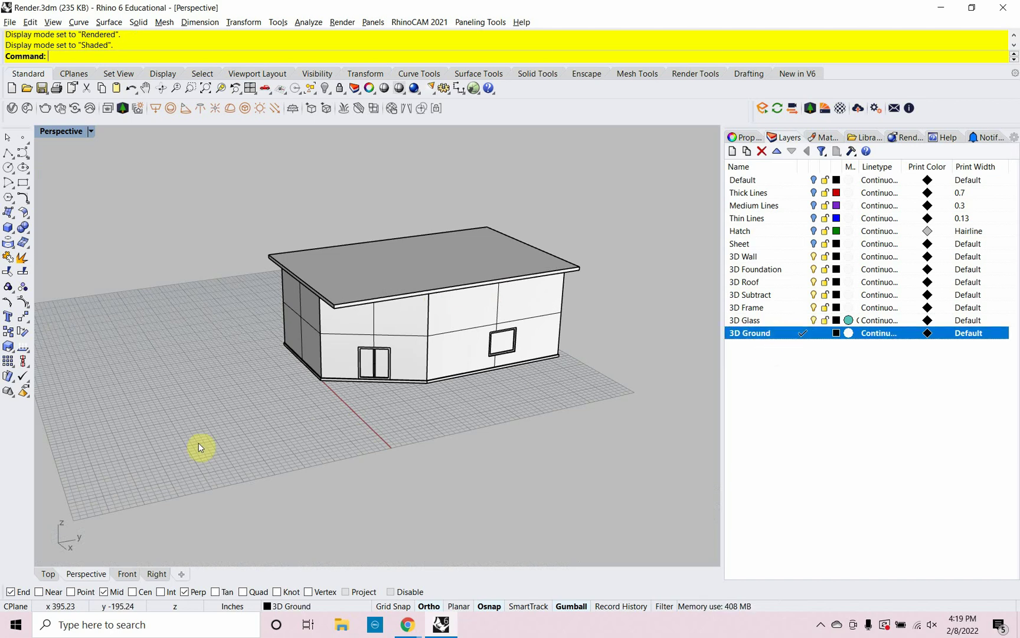
# In the Top view with Ortho off, draw a closed, wavy interpolated curve around the building as the innermost ground contour.
pyautogui.click(46, 573)
pyautogui.scroll(-5, 330, 388)
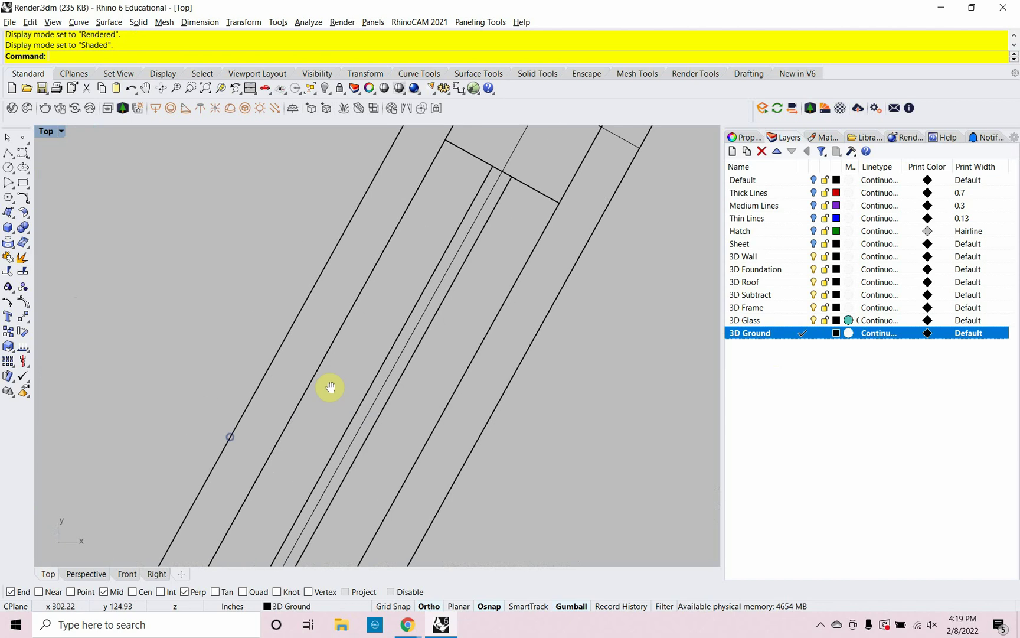
pyautogui.scroll(-8, 419, 329)
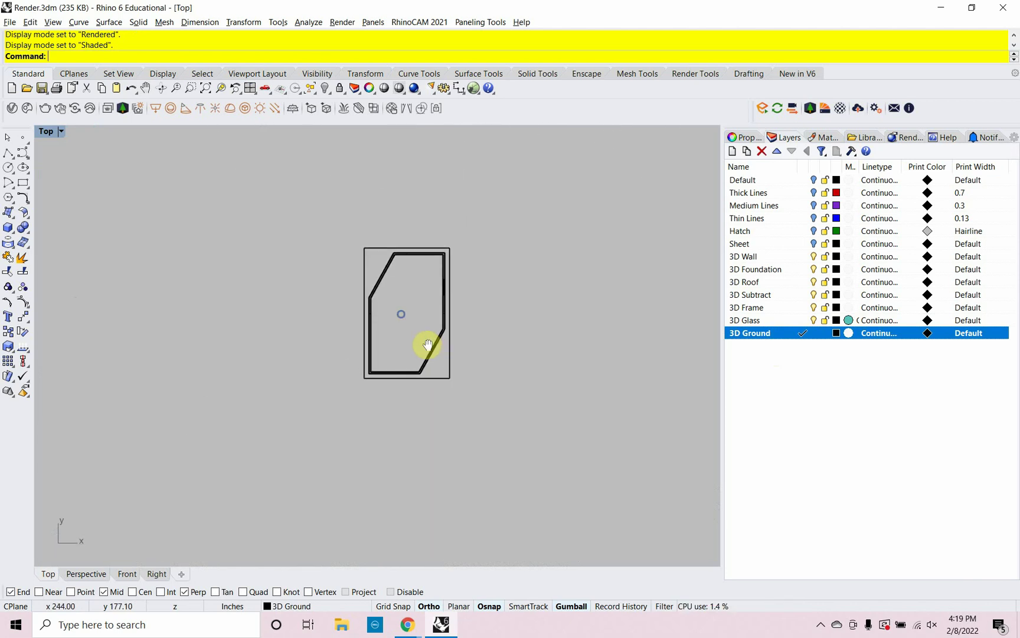
pyautogui.scroll(5, 410, 321)
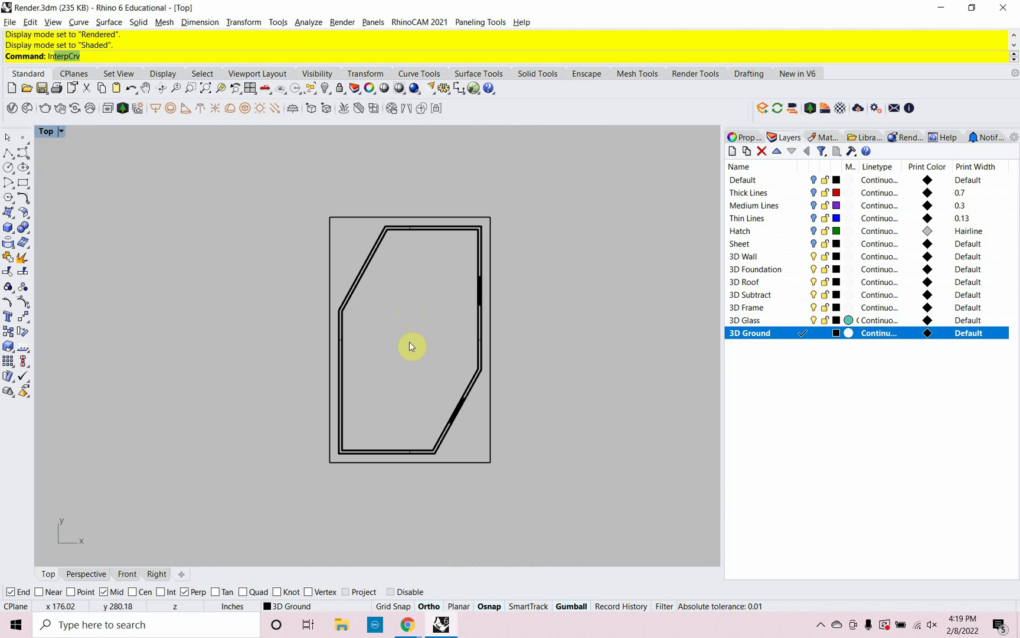
pyautogui.write('ter')
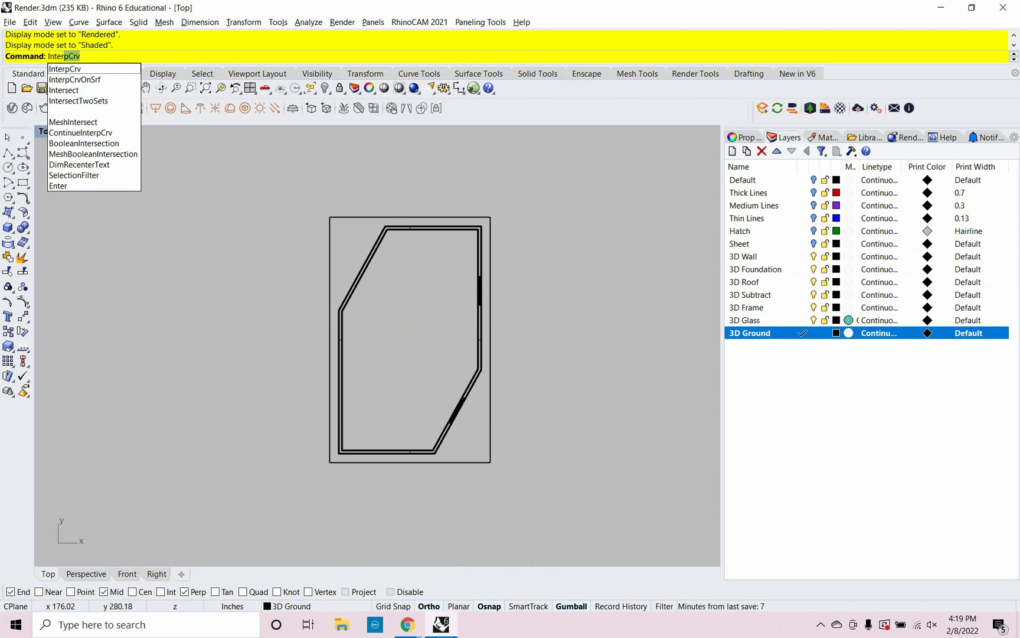
pyautogui.press('Return')
pyautogui.scroll(-1, 379, 324)
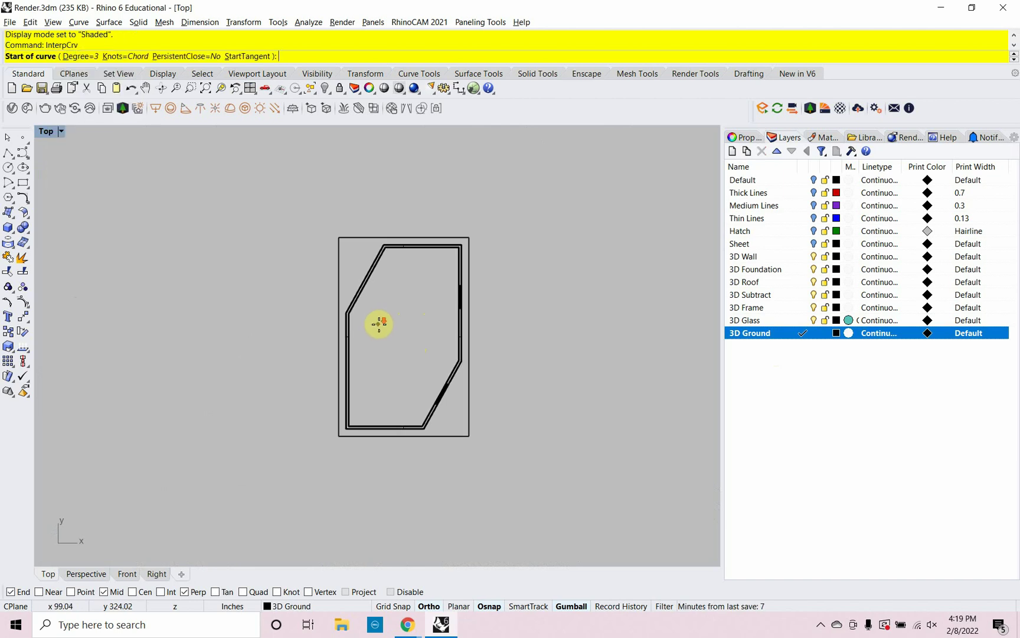
pyautogui.scroll(-6, 379, 324)
pyautogui.click(450, 427)
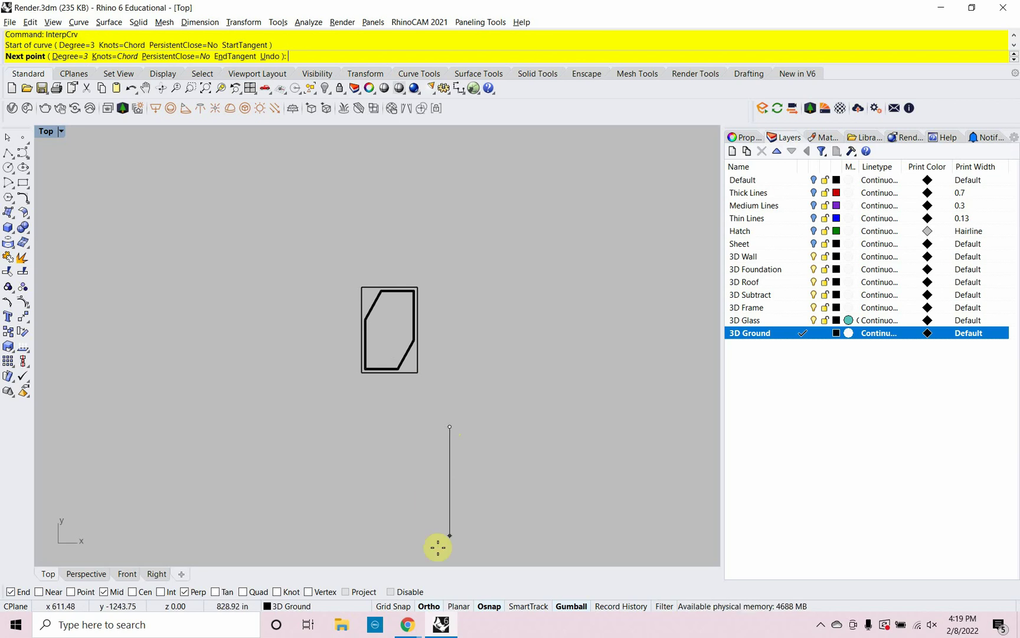
pyautogui.click(429, 606)
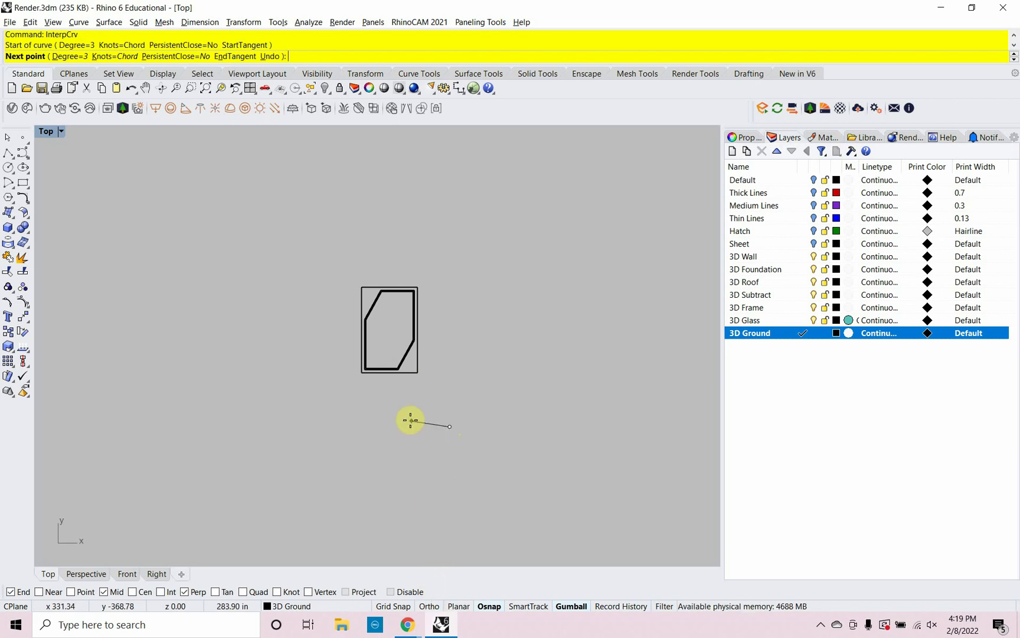
pyautogui.click(397, 442)
pyautogui.click(339, 406)
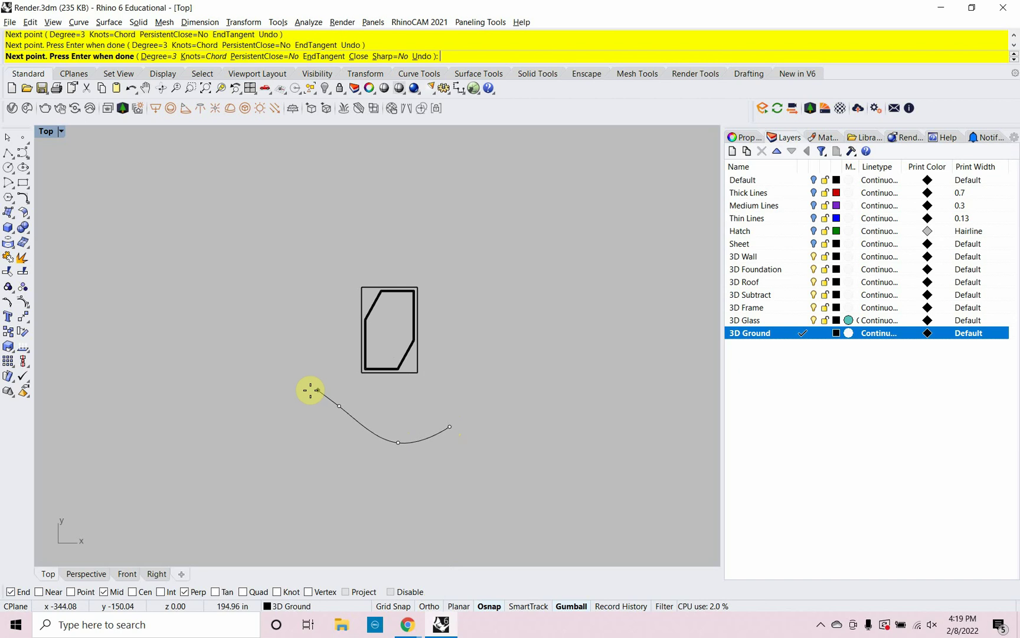
pyautogui.click(298, 389)
pyautogui.click(298, 340)
pyautogui.click(312, 250)
pyautogui.click(356, 241)
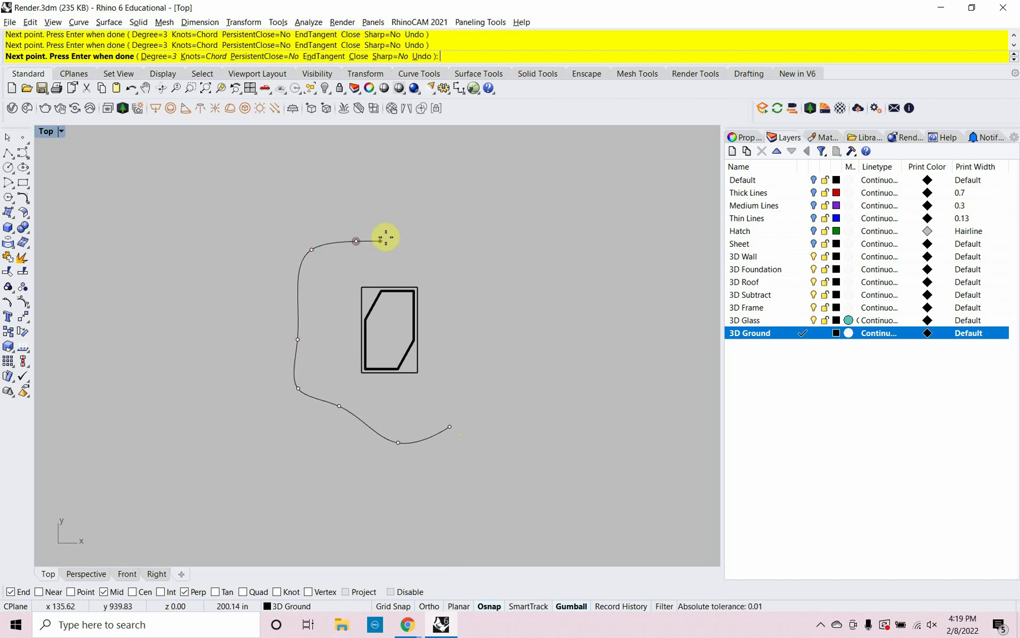
pyautogui.click(410, 217)
pyautogui.click(441, 242)
pyautogui.click(470, 289)
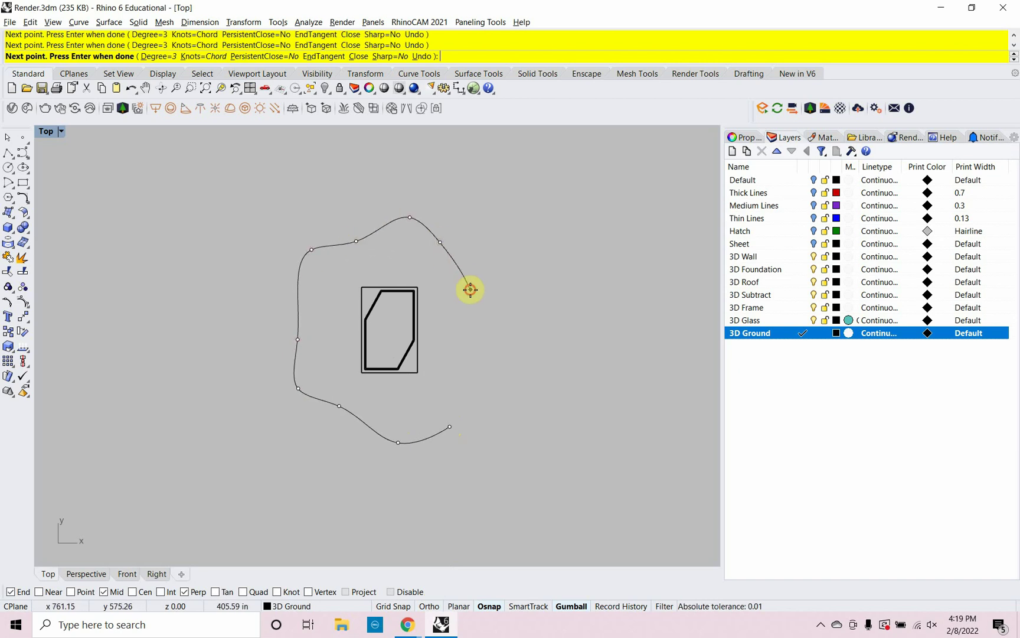
pyautogui.click(483, 341)
pyautogui.click(465, 370)
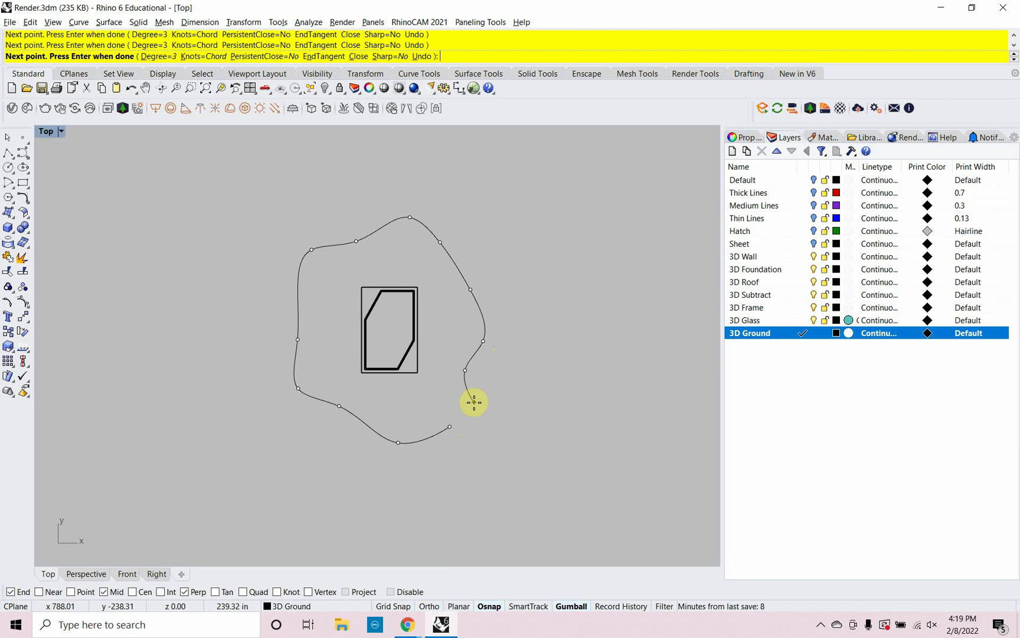
pyautogui.write('c')
pyautogui.press('Return')
# Draw a second closed interpolated curve loosely following the outside of the innermost contour.
pyautogui.press('Return')
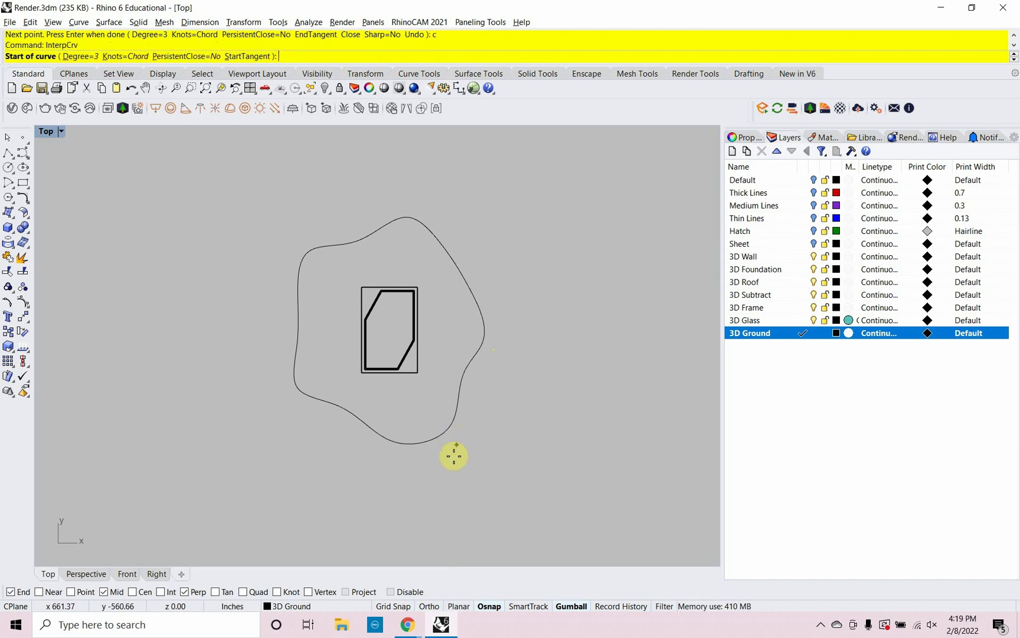
pyautogui.click(454, 456)
pyautogui.click(408, 471)
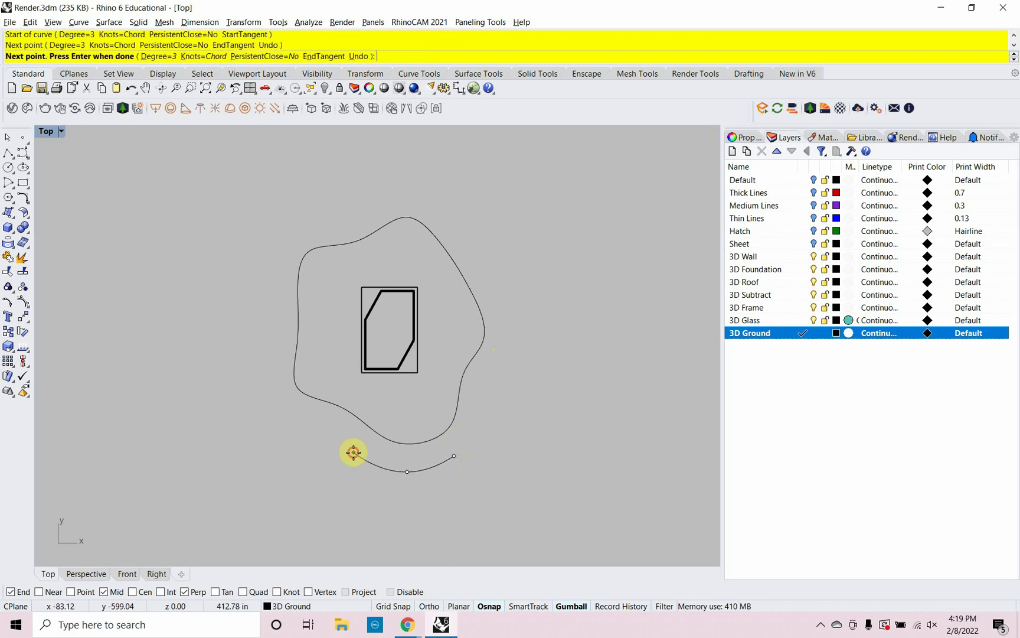
pyautogui.click(353, 451)
pyautogui.click(323, 425)
pyautogui.click(272, 413)
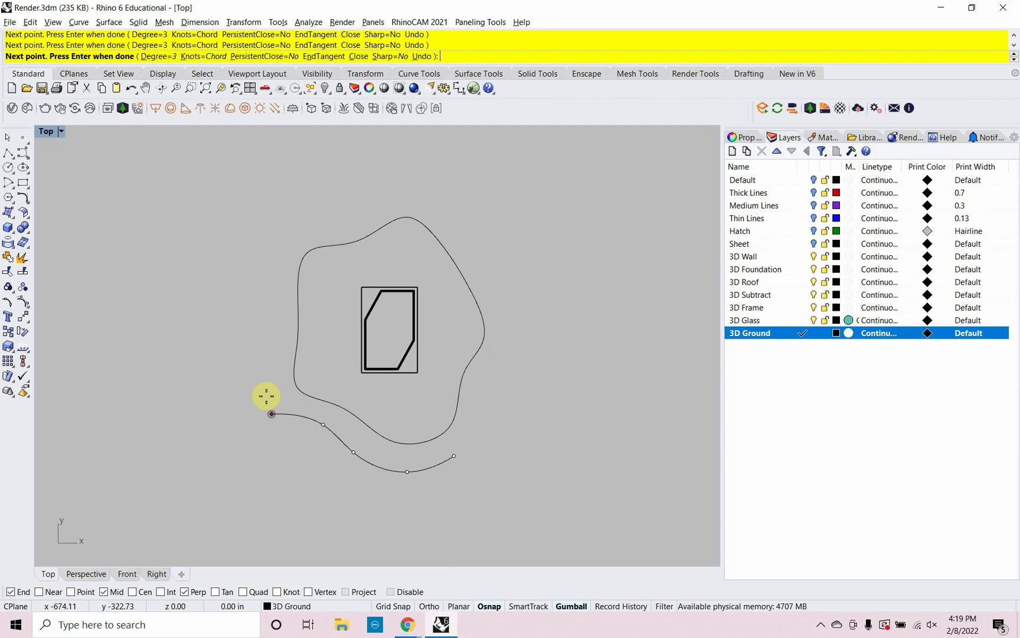
pyautogui.click(257, 326)
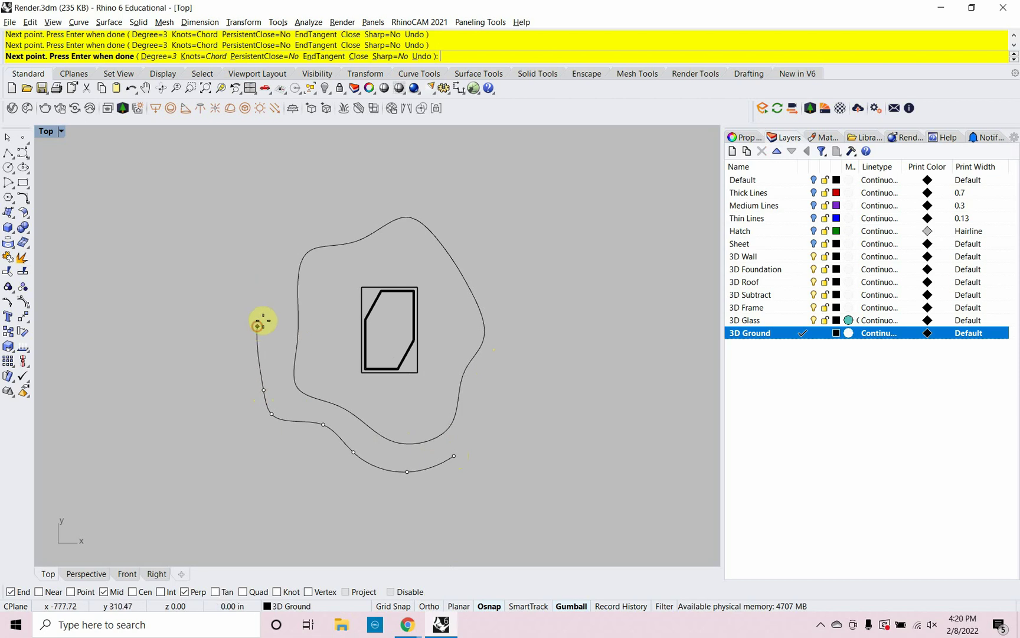
pyautogui.click(276, 265)
pyautogui.click(279, 240)
pyautogui.click(317, 213)
pyautogui.click(359, 203)
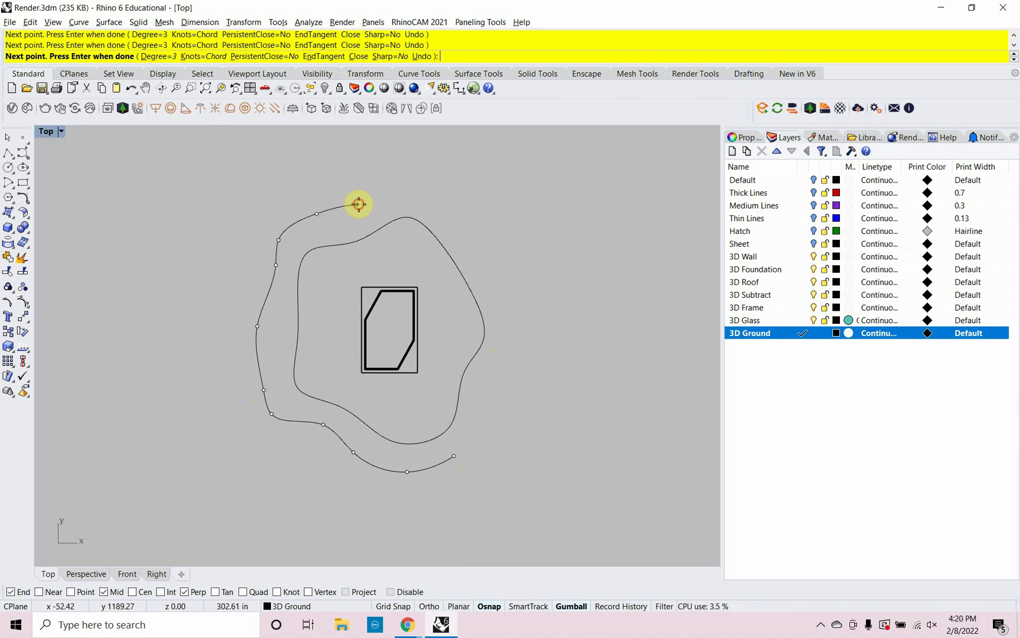
pyautogui.click(423, 185)
pyautogui.click(480, 246)
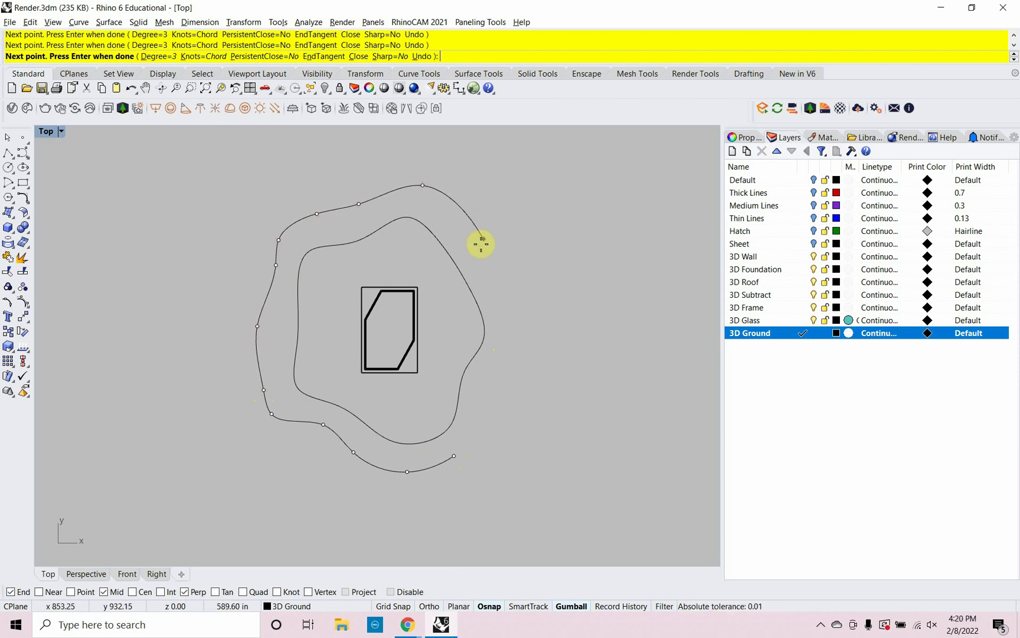
pyautogui.click(516, 288)
pyautogui.click(519, 345)
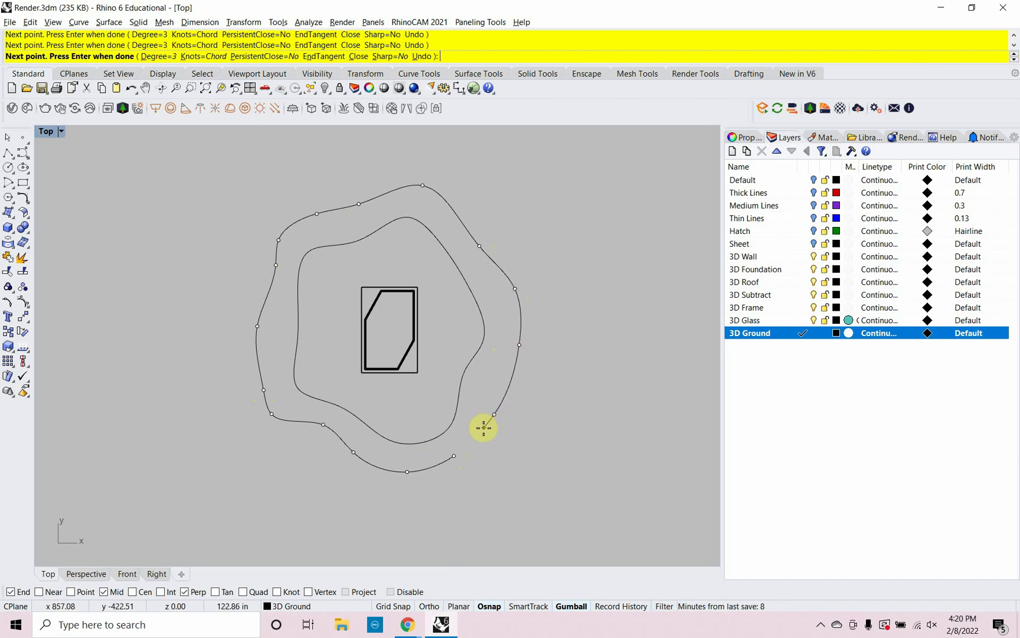
pyautogui.write('c')
pyautogui.press('Return')
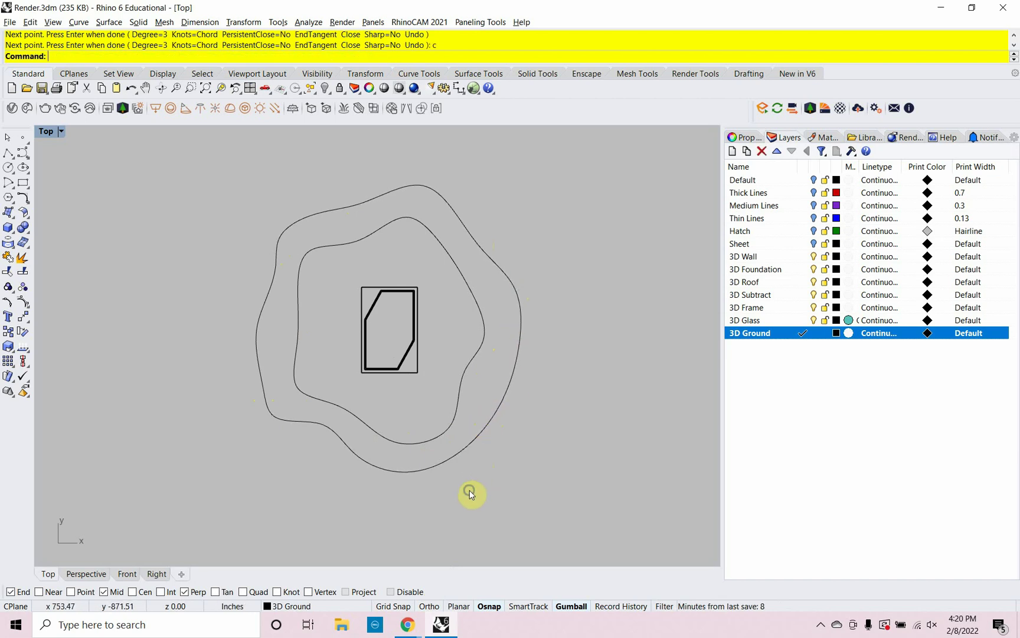
# Draw a third closed, irregular interpolated curve around the two existing contours, leaving a similar gap.
pyautogui.press('Return')
pyautogui.click(471, 491)
pyautogui.click(409, 507)
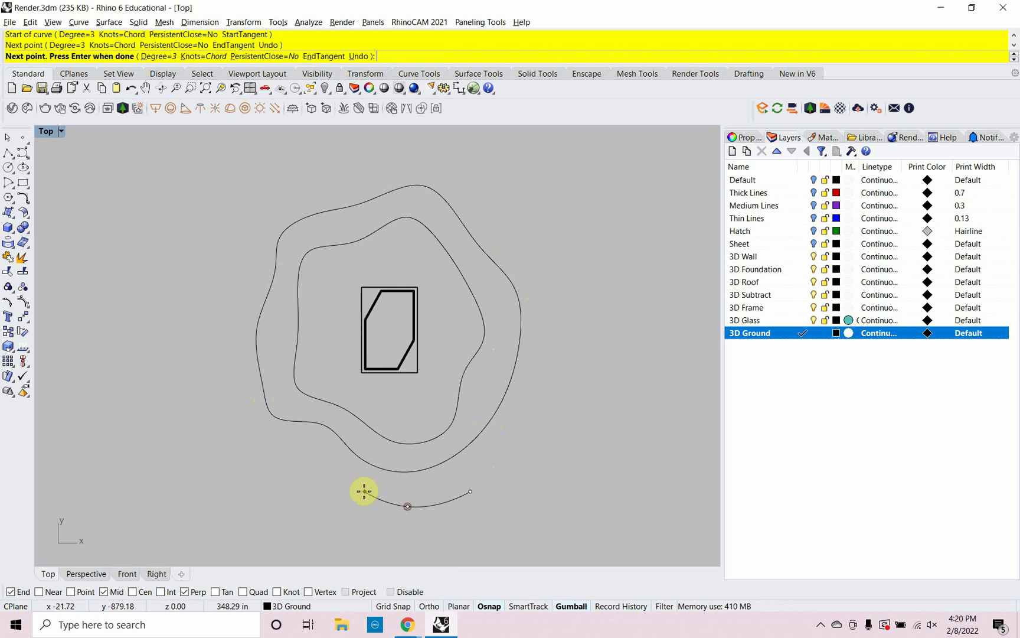
pyautogui.click(349, 484)
pyautogui.click(272, 459)
pyautogui.click(252, 426)
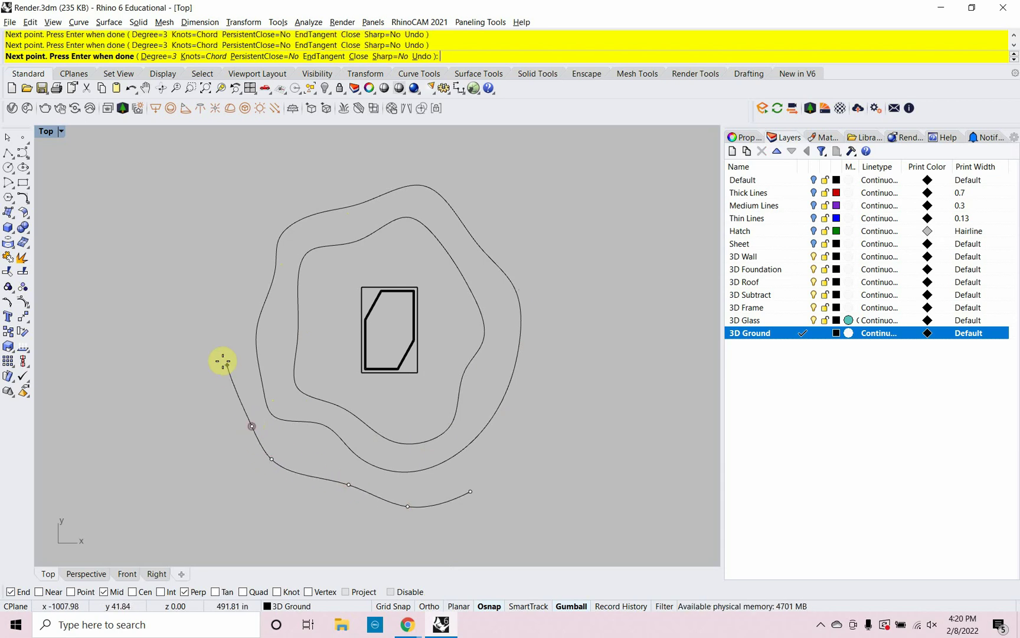
pyautogui.click(223, 361)
pyautogui.click(235, 321)
pyautogui.click(240, 232)
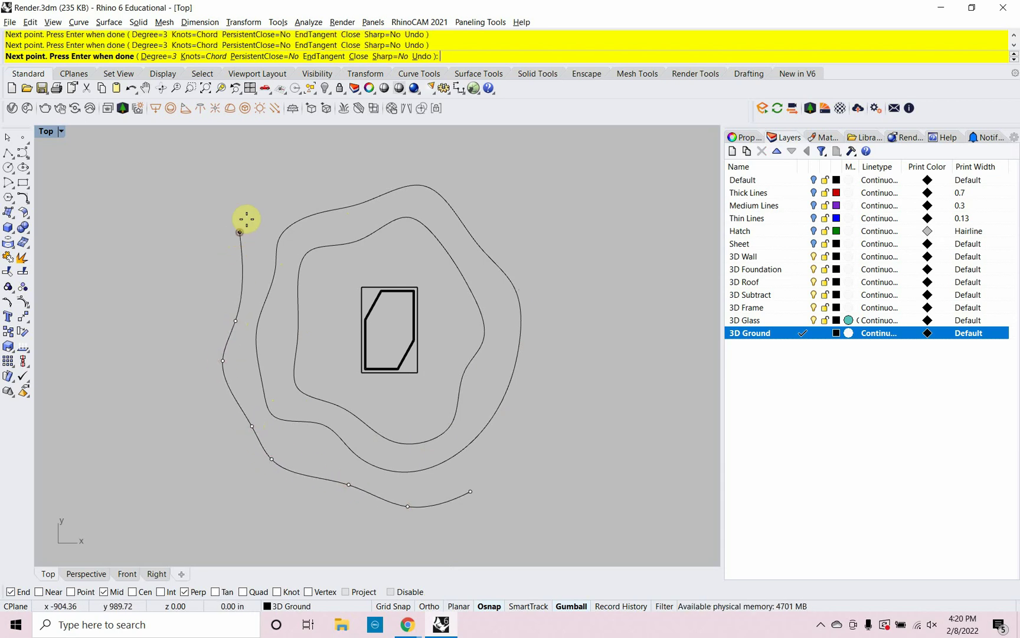
pyautogui.click(258, 205)
pyautogui.click(332, 185)
pyautogui.click(375, 158)
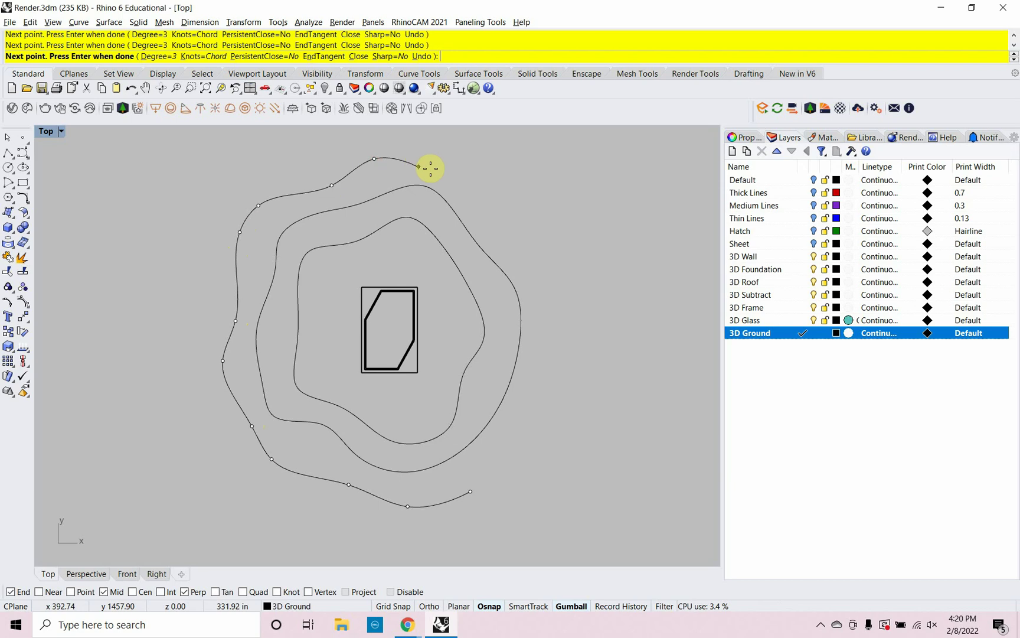
pyautogui.click(456, 163)
pyautogui.click(501, 224)
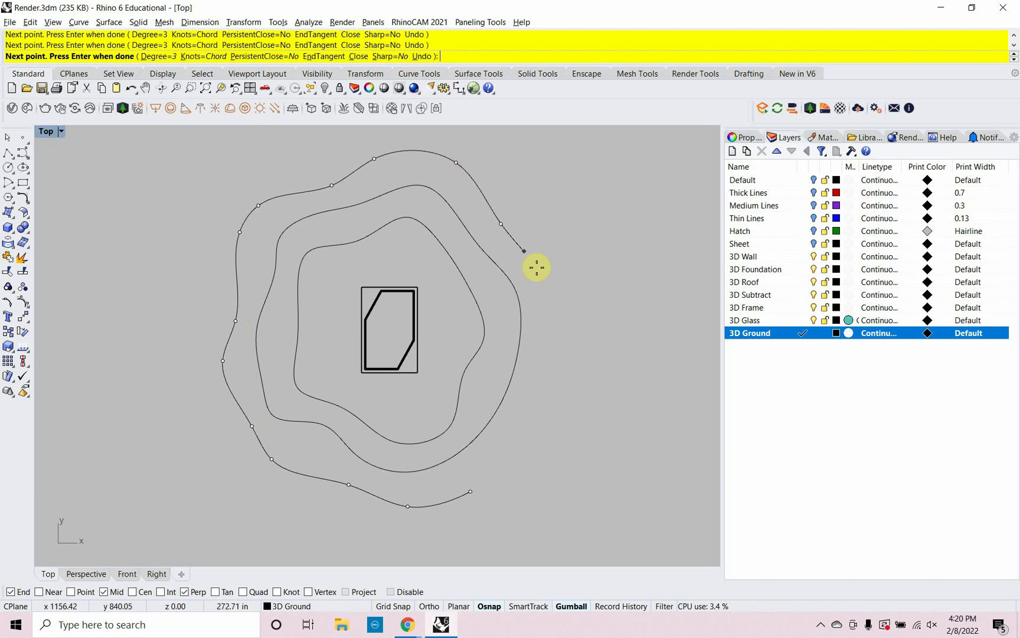
pyautogui.click(561, 285)
pyautogui.click(560, 352)
pyautogui.click(539, 423)
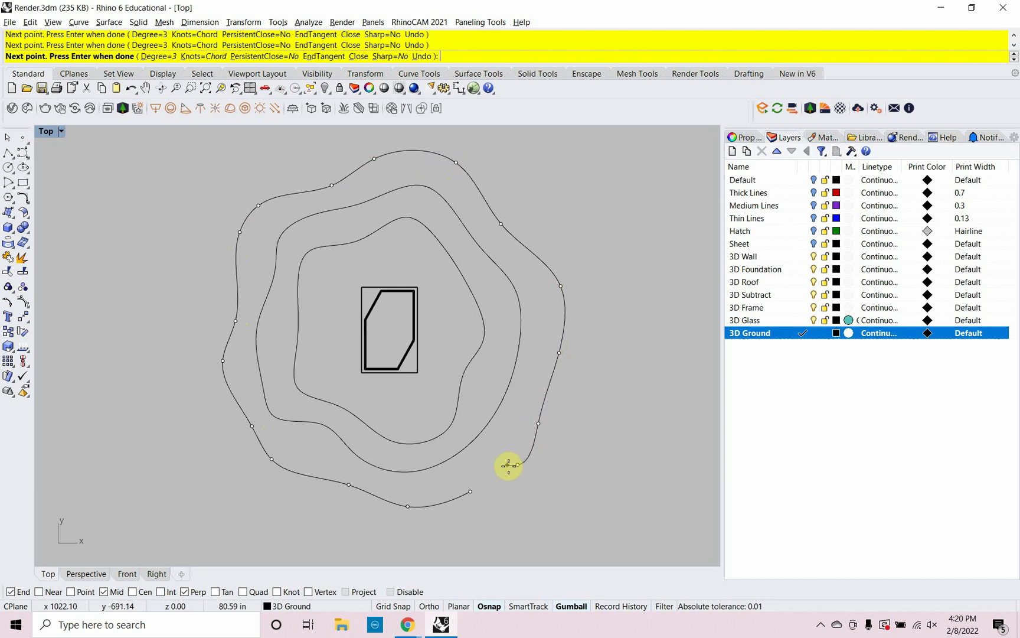
pyautogui.write('c')
pyautogui.press('Return')
# Draw a fourth closed interpolated curve around the third contour, with wider spacing than between the inner ones.
pyautogui.scroll(-1, 511, 463)
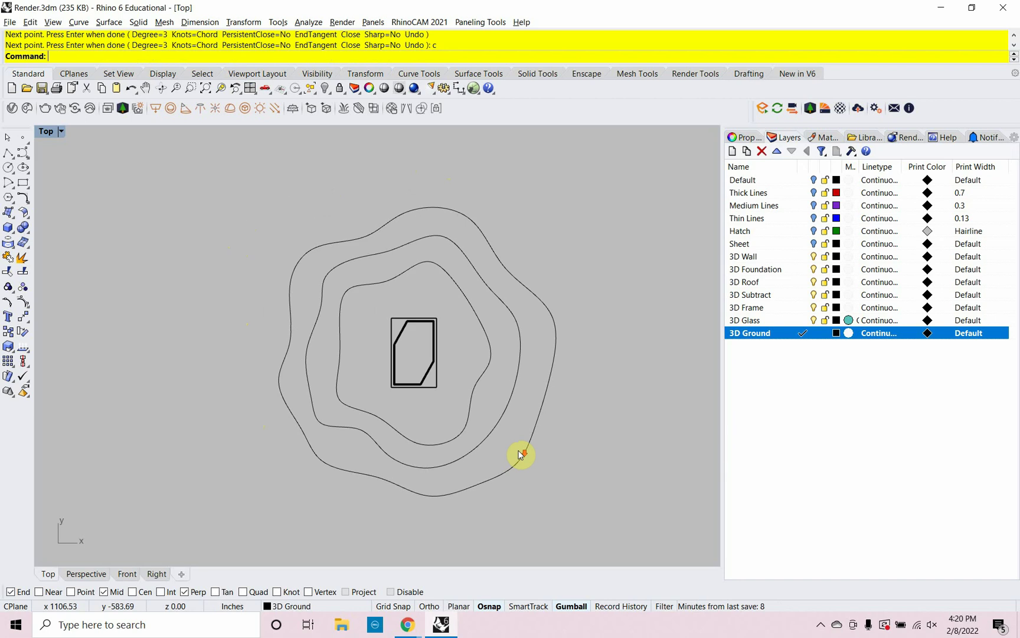
pyautogui.press('Return')
pyautogui.click(534, 510)
pyautogui.click(477, 517)
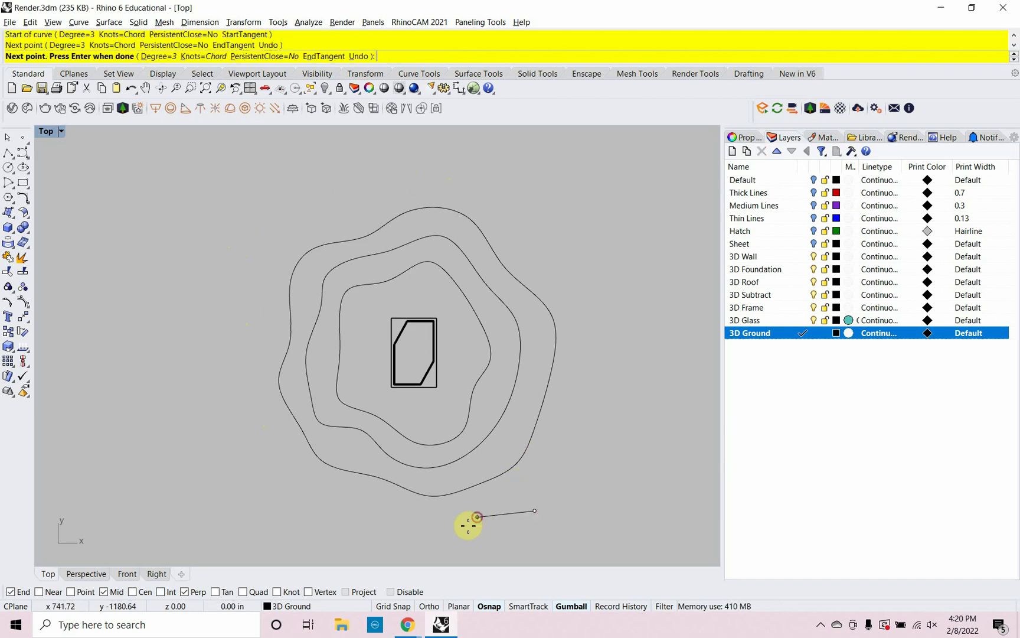
pyautogui.click(458, 530)
pyautogui.click(374, 527)
pyautogui.click(267, 473)
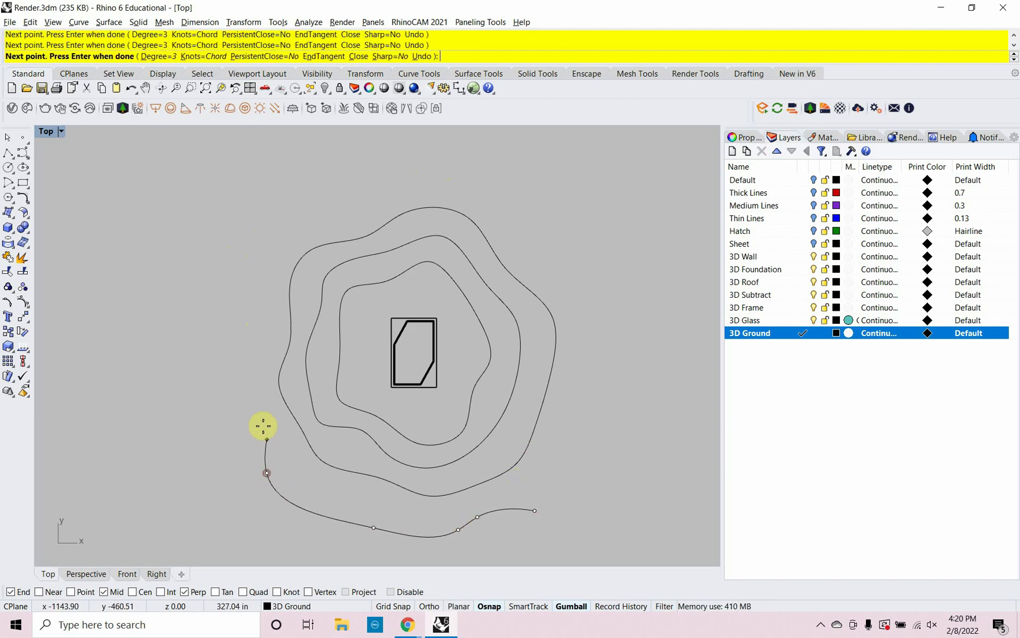
pyautogui.click(236, 394)
pyautogui.click(221, 352)
pyautogui.click(247, 269)
pyautogui.click(281, 218)
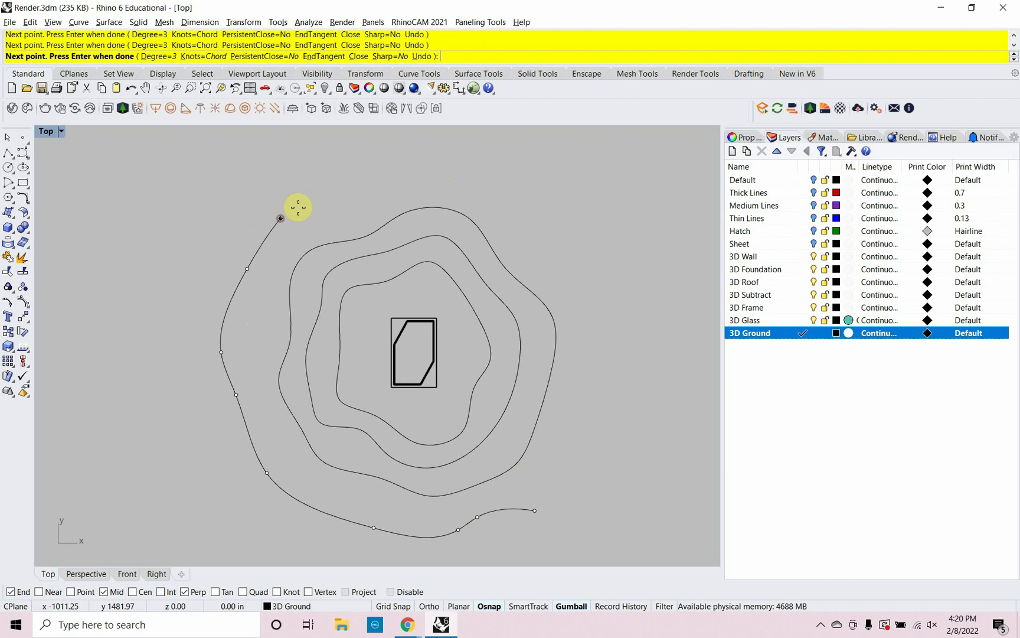
pyautogui.click(346, 185)
pyautogui.click(442, 167)
pyautogui.click(515, 206)
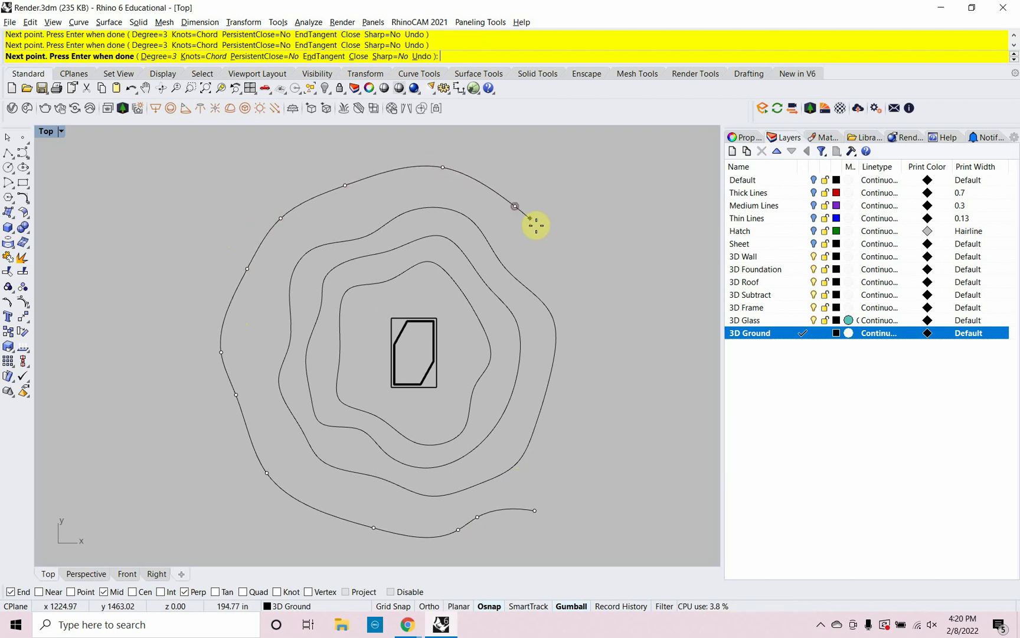
pyautogui.click(563, 255)
pyautogui.click(604, 298)
pyautogui.click(598, 363)
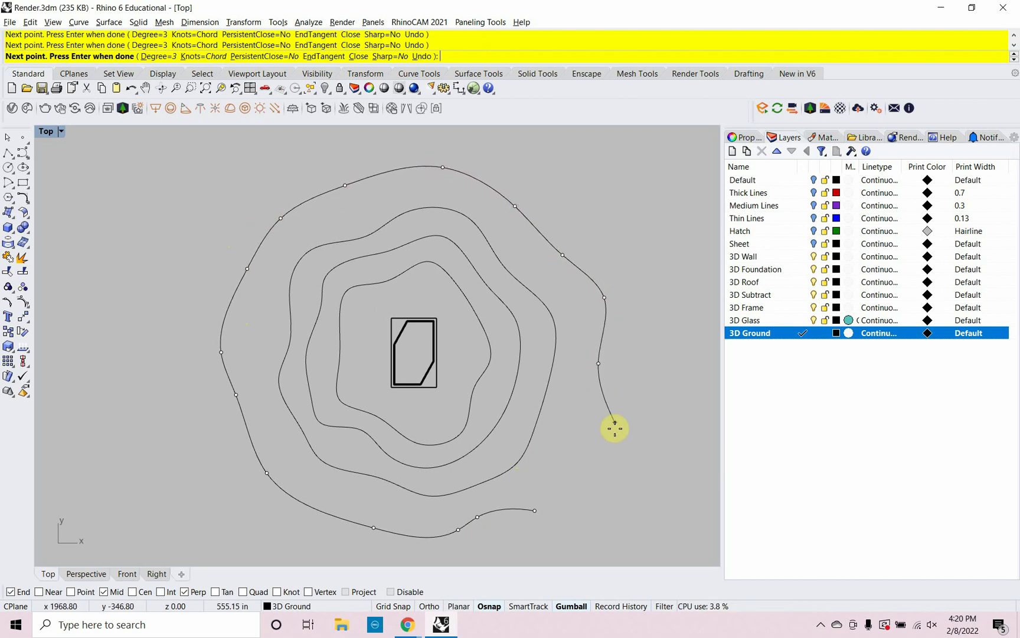
pyautogui.click(614, 429)
pyautogui.write('c')
pyautogui.press('Return')
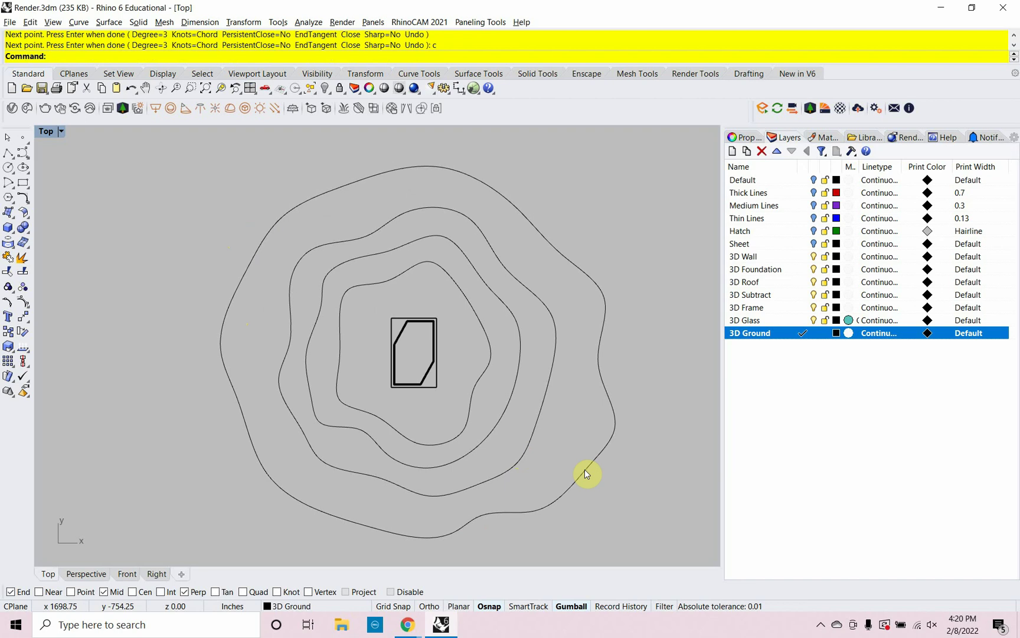
# Draw a fifth closed interpolated curve around the fourth contour in the Top view, as the outermost ground contour.
pyautogui.scroll(-2, 423, 329)
pyautogui.scroll(-2, 423, 329)
pyautogui.rightClick(485, 452)
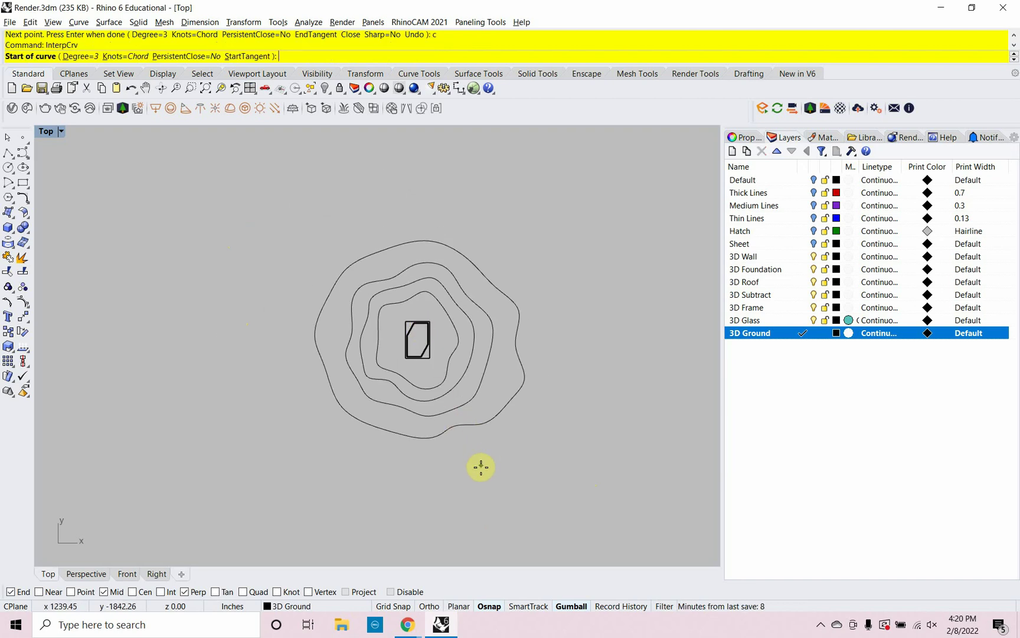
pyautogui.click(481, 467)
pyautogui.click(423, 469)
pyautogui.click(345, 446)
pyautogui.click(296, 407)
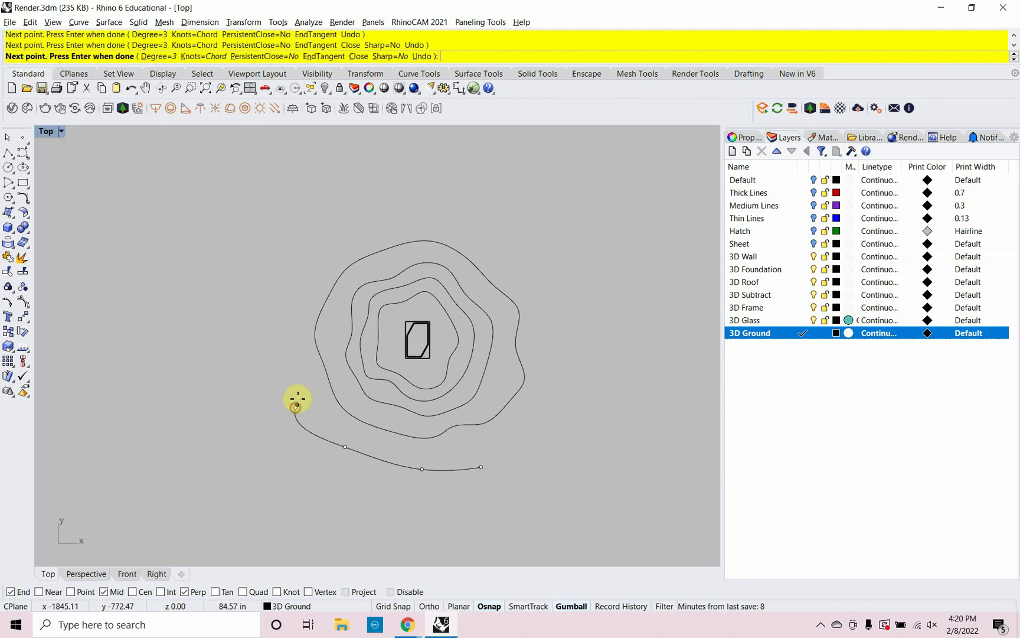
pyautogui.click(290, 334)
pyautogui.click(298, 292)
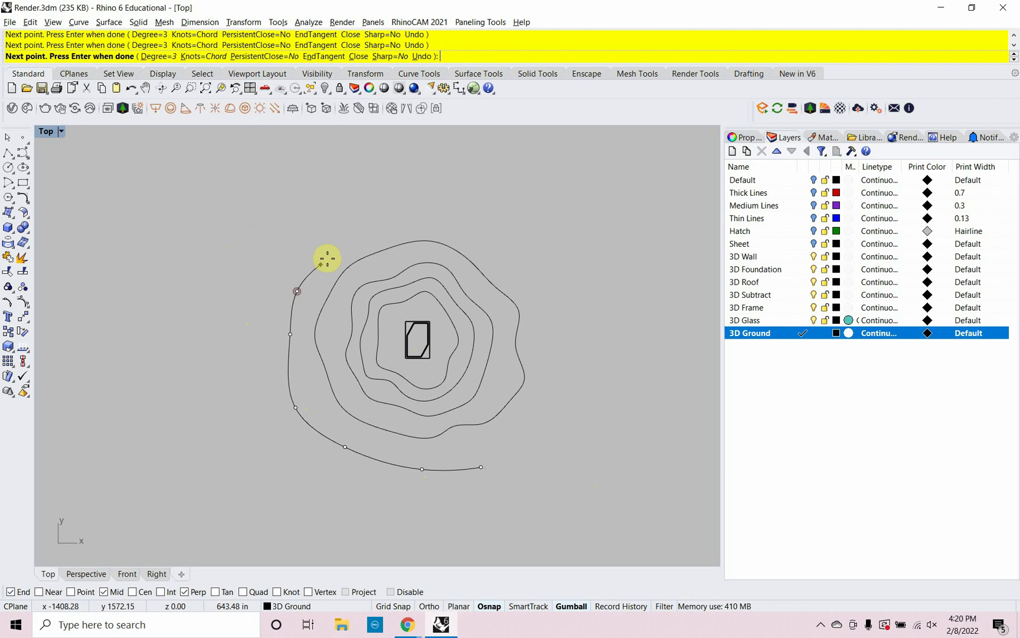
pyautogui.click(332, 253)
pyautogui.click(400, 220)
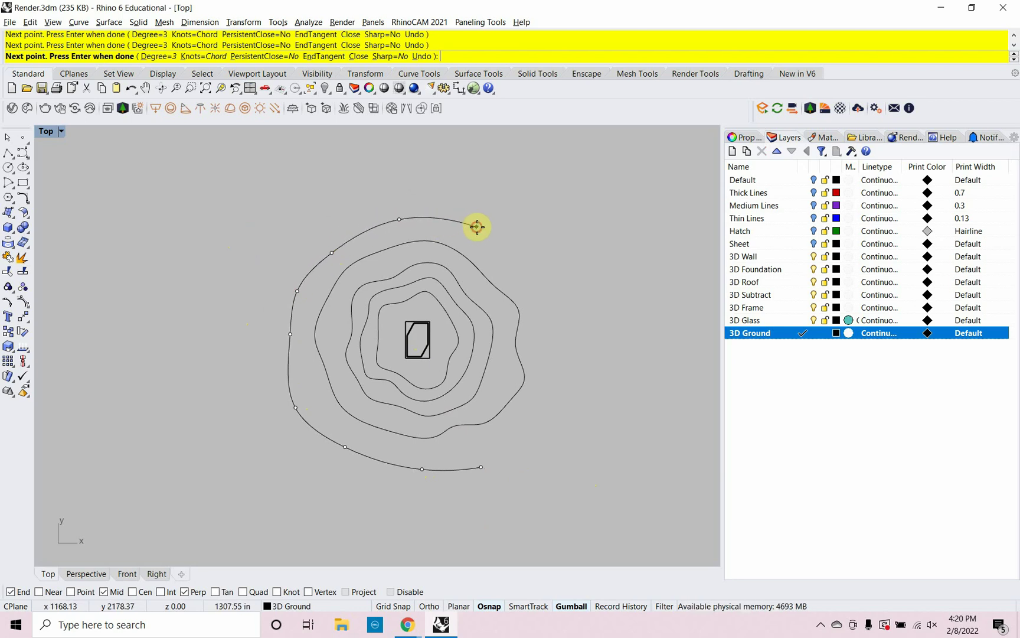
pyautogui.click(477, 226)
pyautogui.click(532, 299)
pyautogui.click(557, 332)
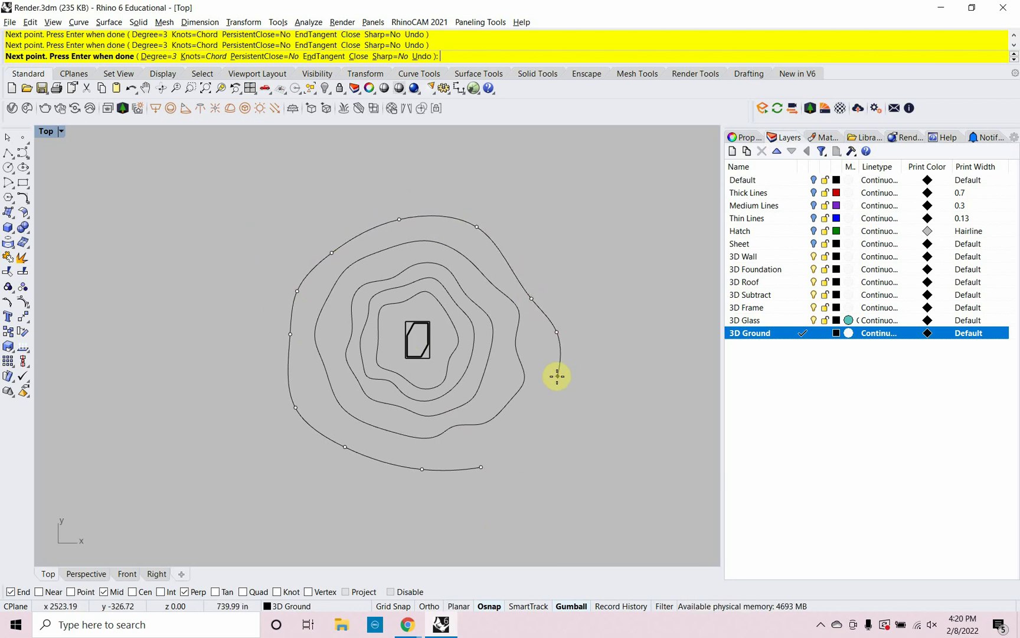
pyautogui.click(557, 376)
pyautogui.click(530, 405)
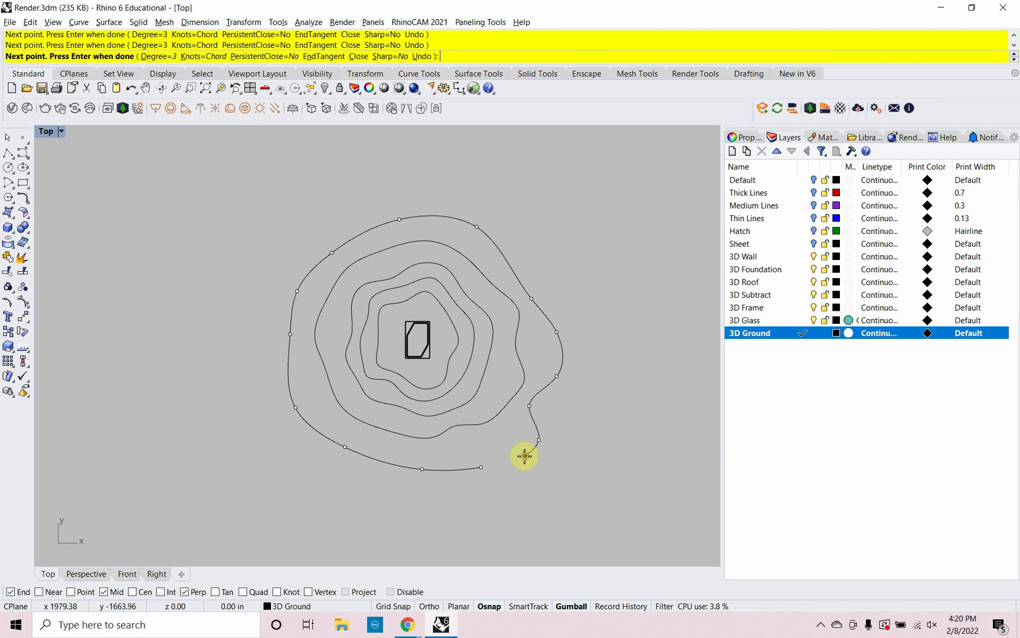
pyautogui.write('c')
pyautogui.press('Return')
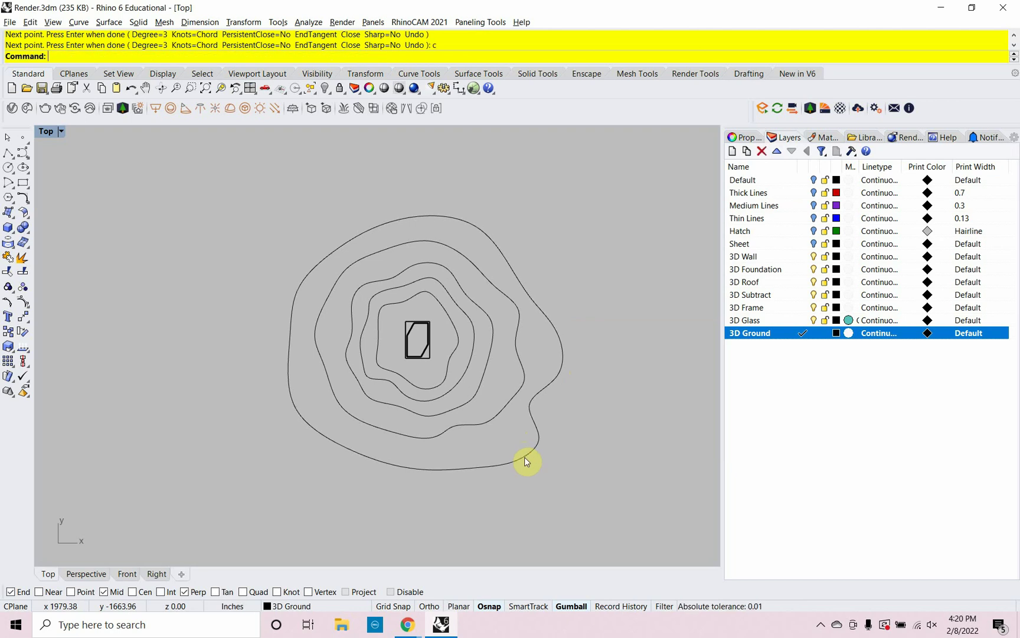
# In the Perspective view, move the outermost contour straight down, well below the building.
pyautogui.click(87, 574)
pyautogui.scroll(1, 392, 349)
pyautogui.scroll(-5, 439, 257)
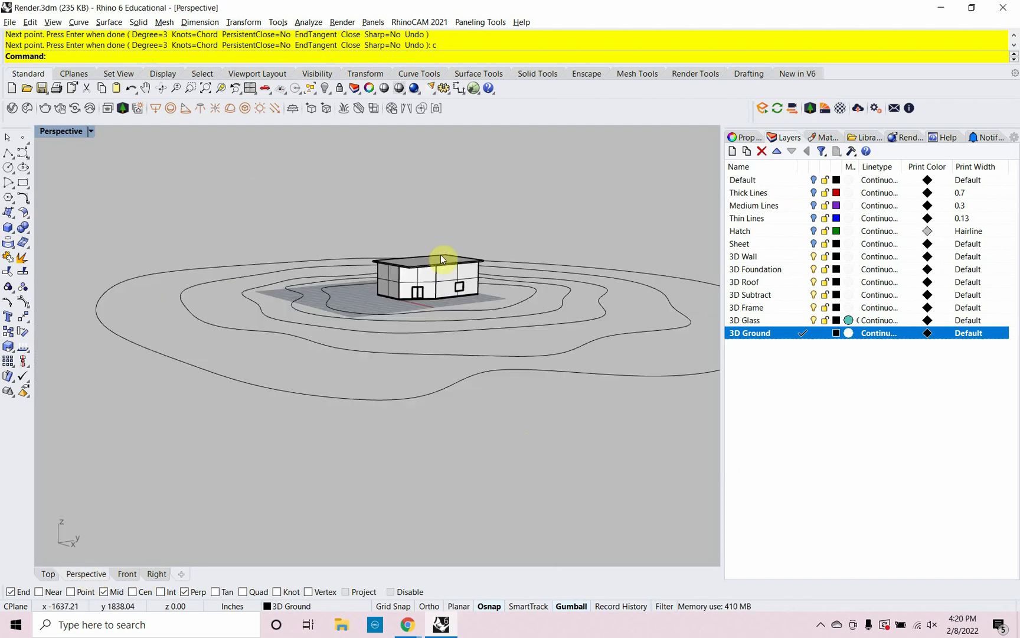
pyautogui.moveTo(441, 254); pyautogui.dragTo(497, 291, button='right')
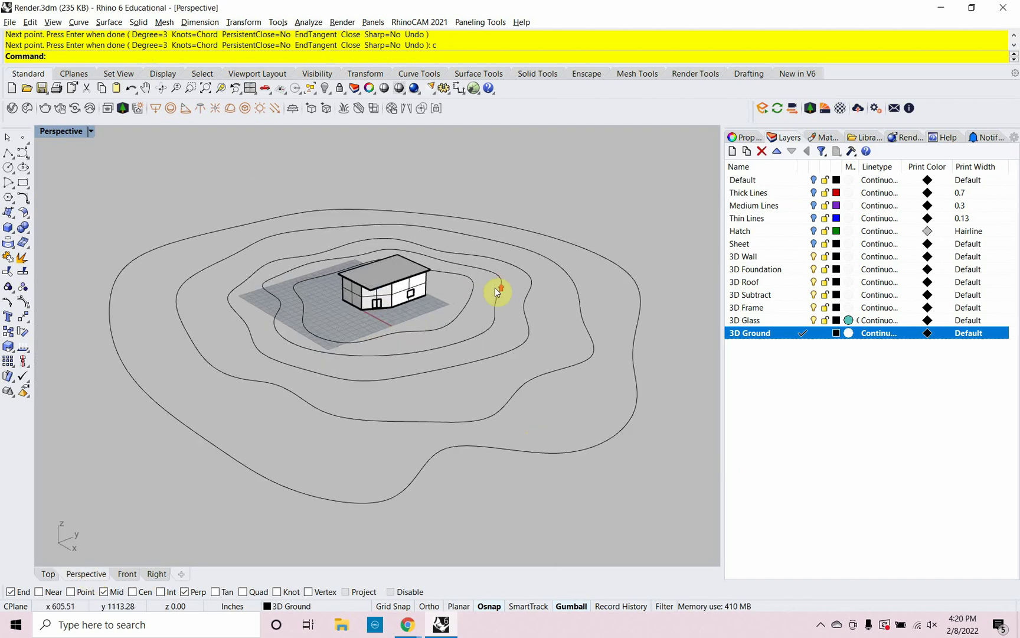
pyautogui.click(563, 456)
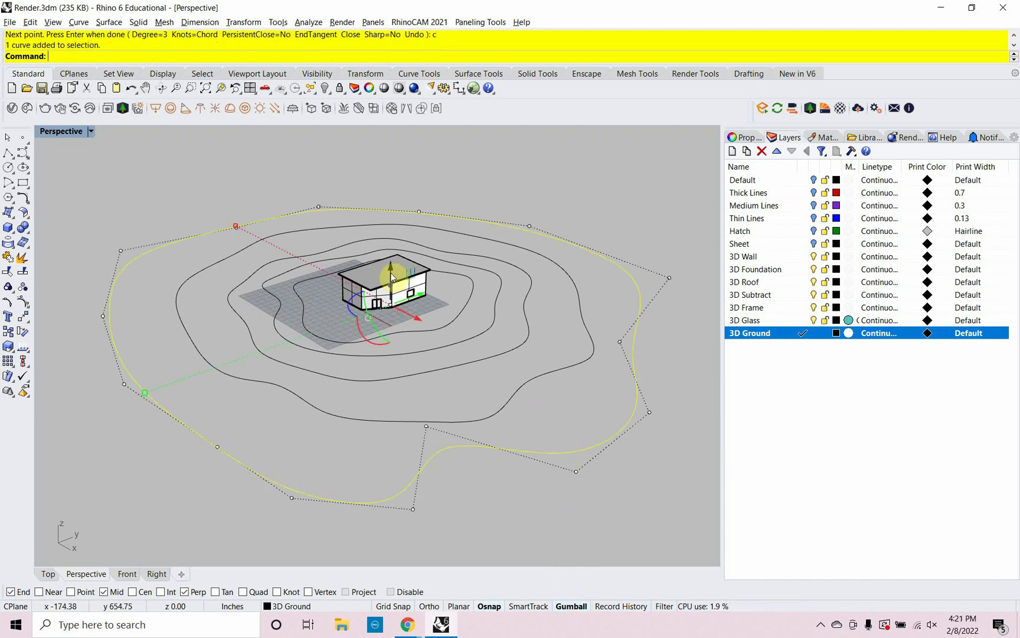
pyautogui.moveTo(393, 277); pyautogui.dragTo(396, 383)
# Lower the fourth contour vertically, fine-tuning it in the Front view to roughly midway between the building's base and the outermost contour.
pyautogui.click(532, 381)
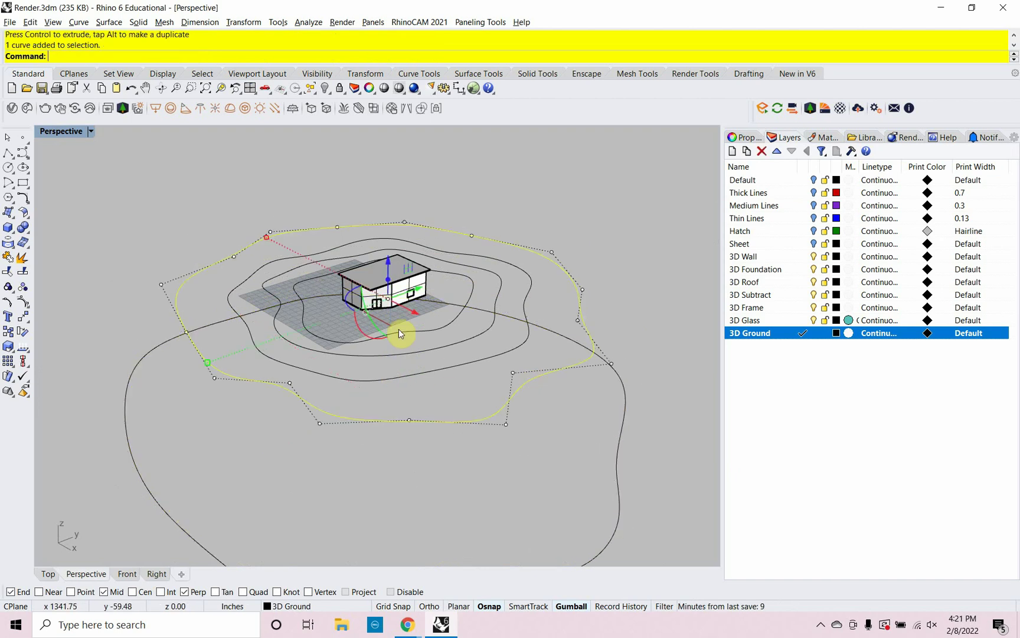
pyautogui.moveTo(388, 276); pyautogui.dragTo(393, 331)
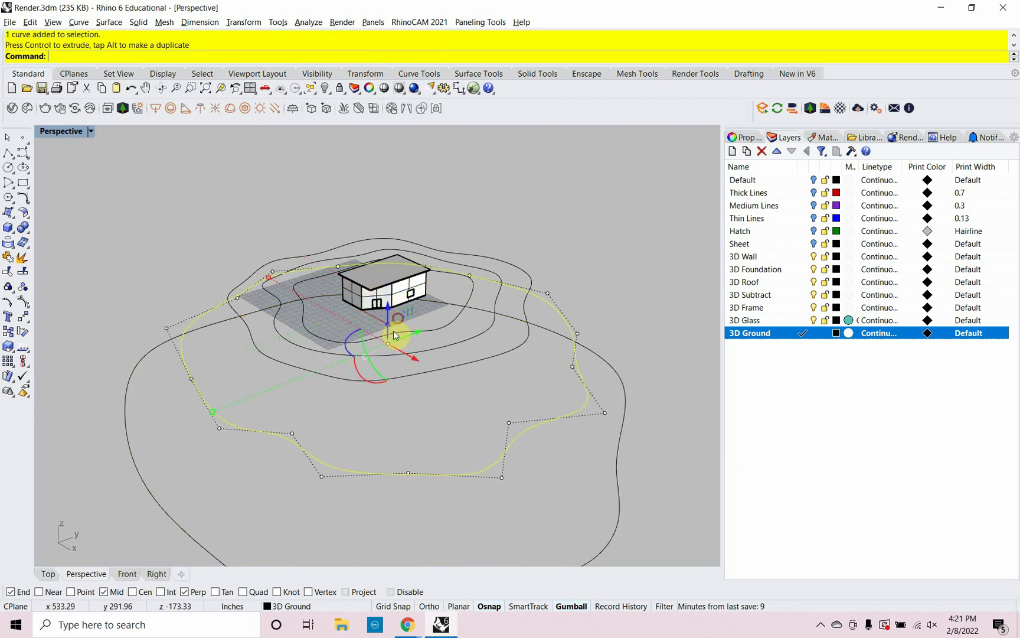
pyautogui.click(129, 574)
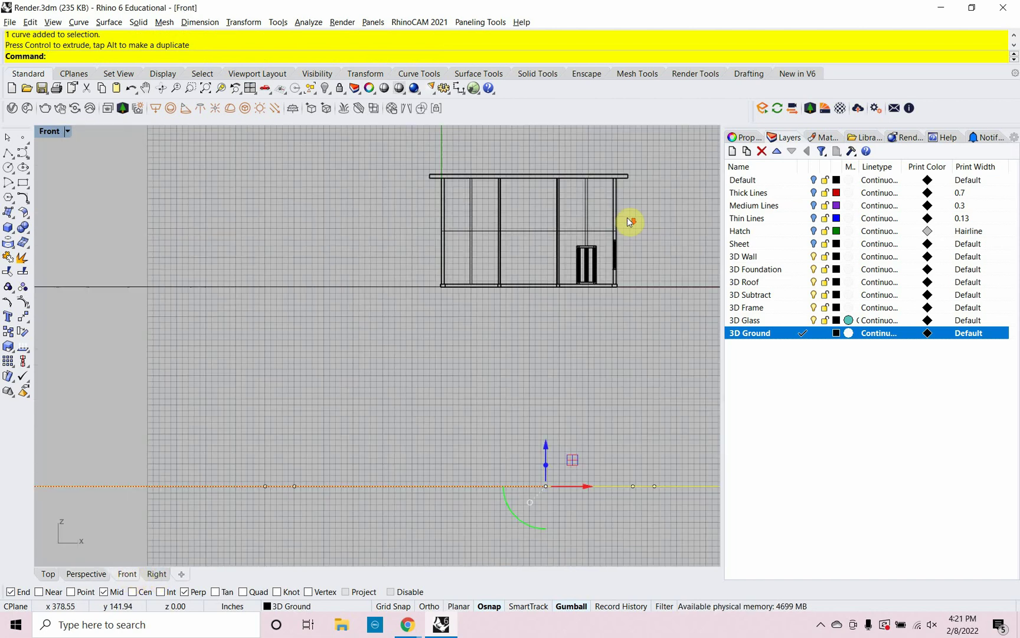
pyautogui.scroll(-3, 564, 276)
pyautogui.moveTo(564, 277); pyautogui.dragTo(396, 278, button='right')
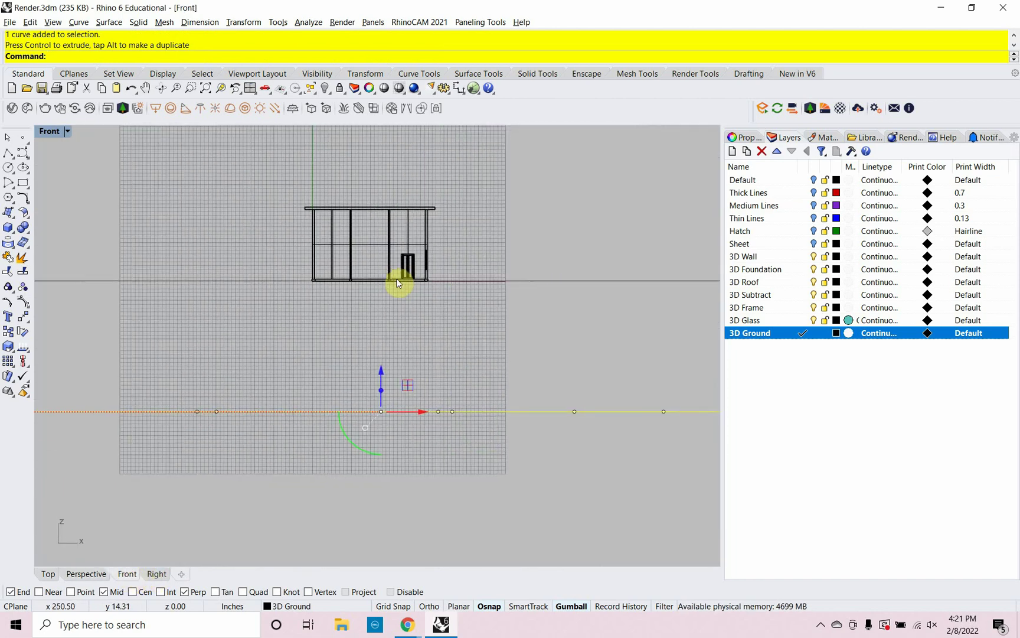
pyautogui.scroll(-3, 383, 278)
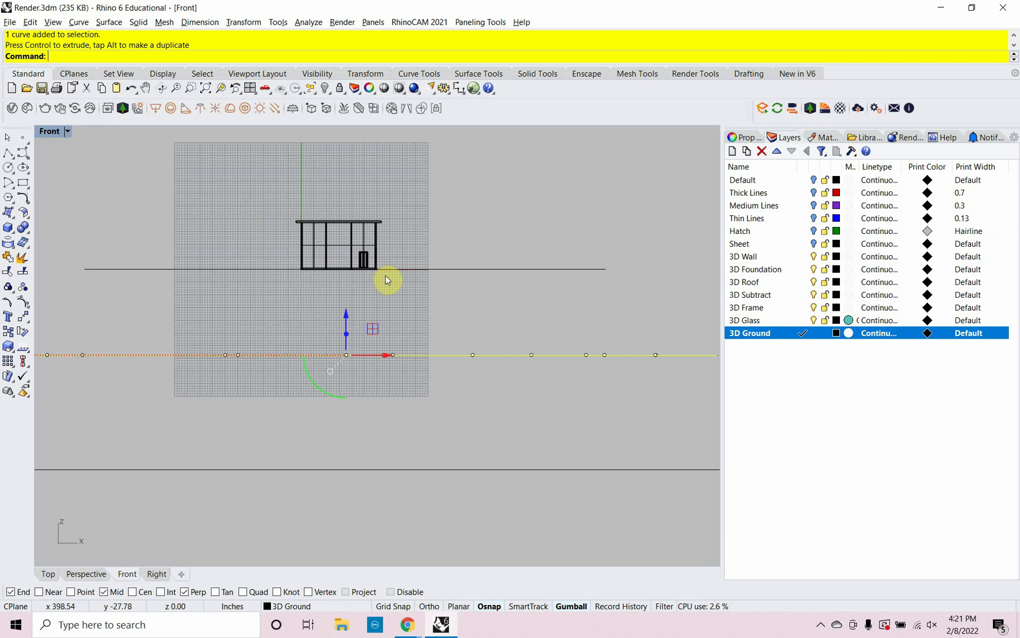
pyautogui.moveTo(347, 318); pyautogui.dragTo(349, 346)
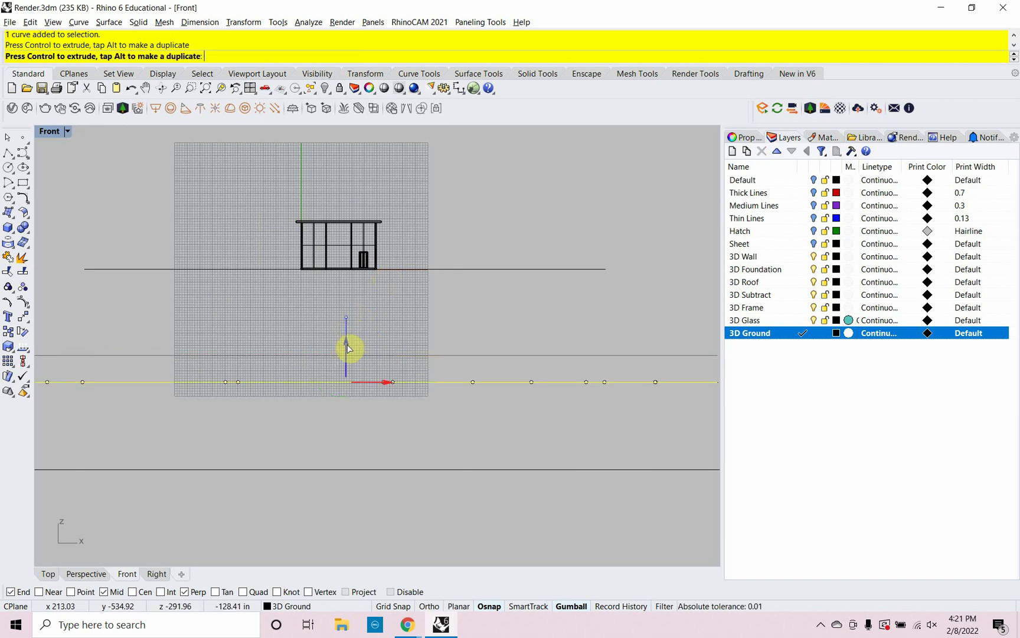
# Lower the third contour in the Front view to about halfway between the building's base and the fourth contour.
pyautogui.click(87, 574)
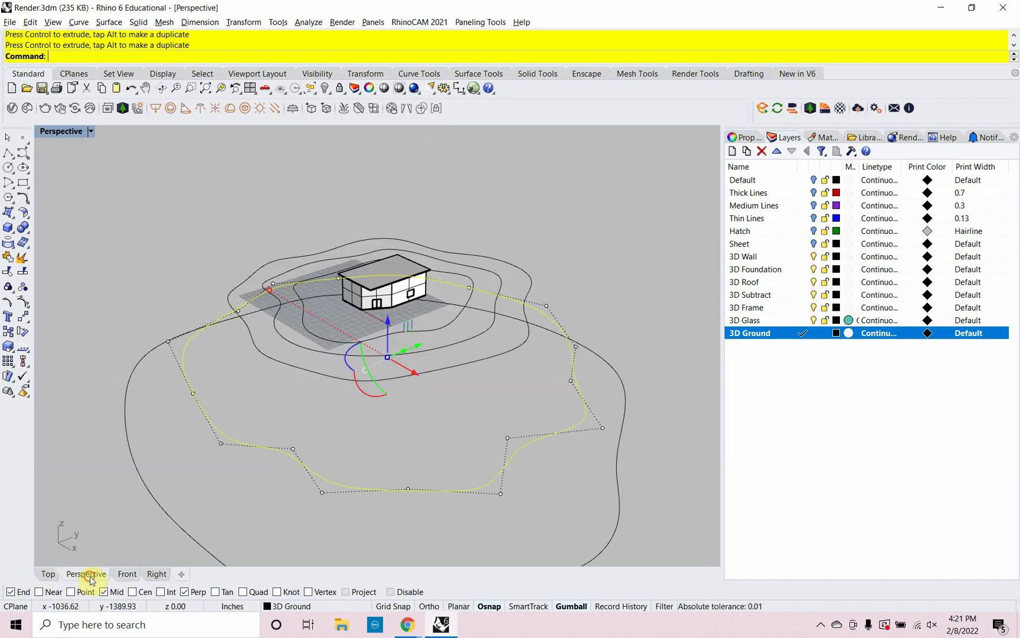
pyautogui.click(467, 362)
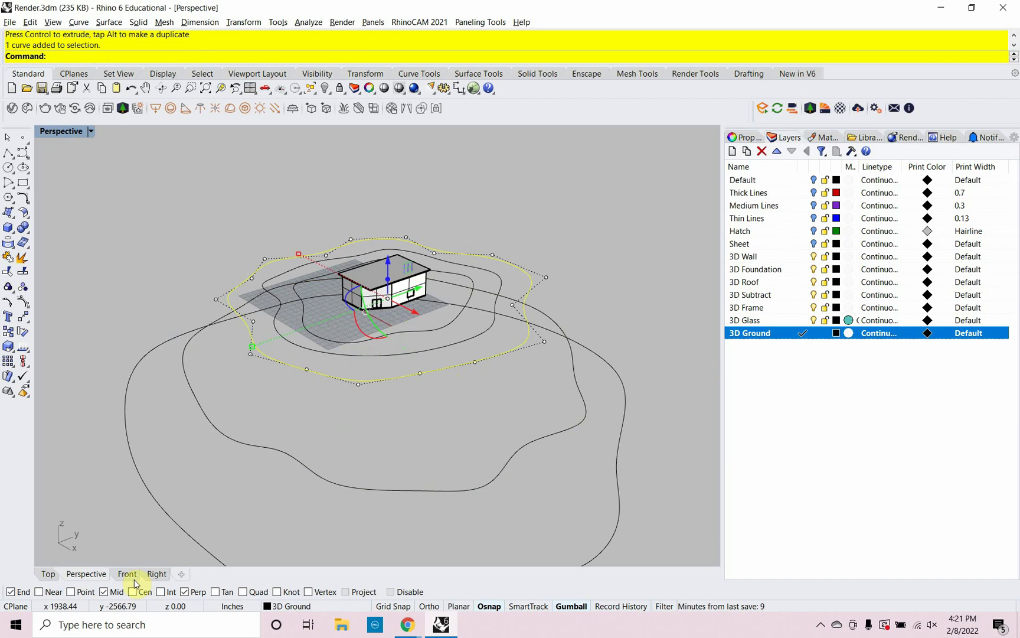
pyautogui.click(128, 574)
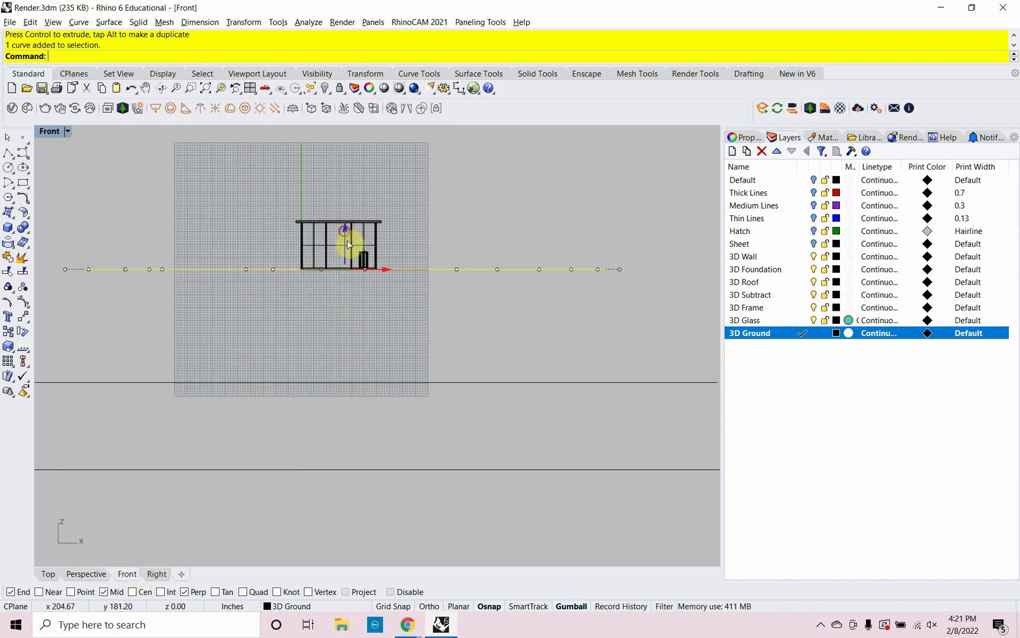
pyautogui.moveTo(353, 240); pyautogui.dragTo(352, 295)
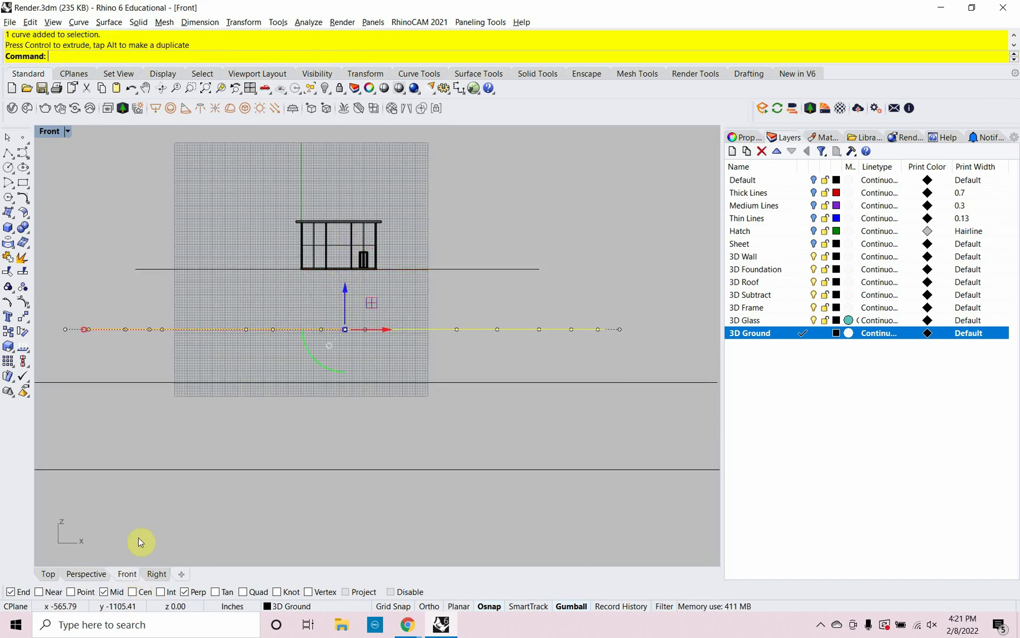
# Lower the second contour in the Front view to about halfway between the innermost and third contours, and deselect it back in Perspective.
pyautogui.click(86, 574)
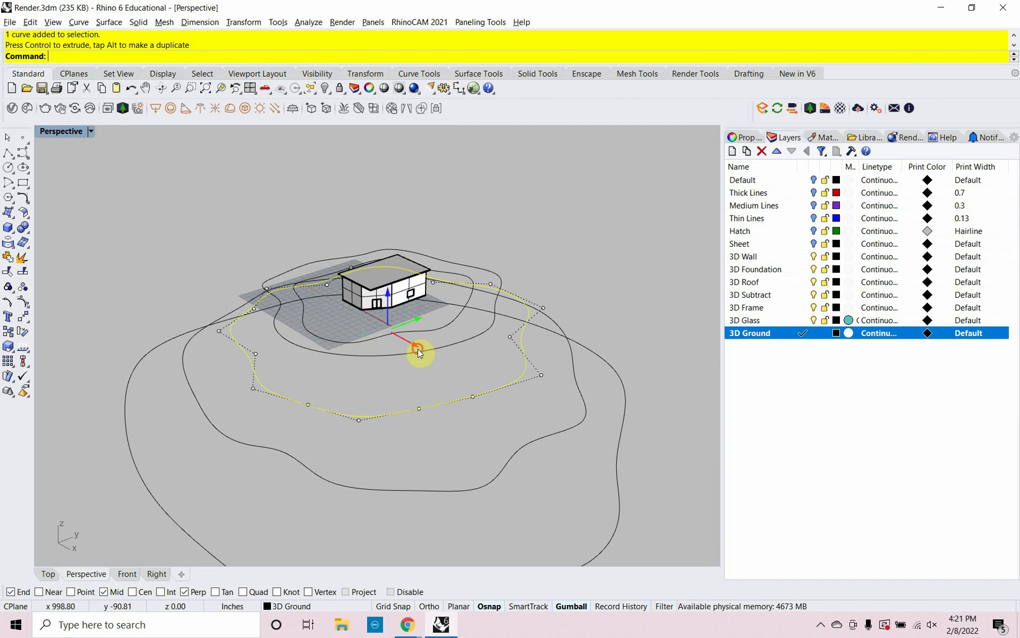
pyautogui.click(473, 337)
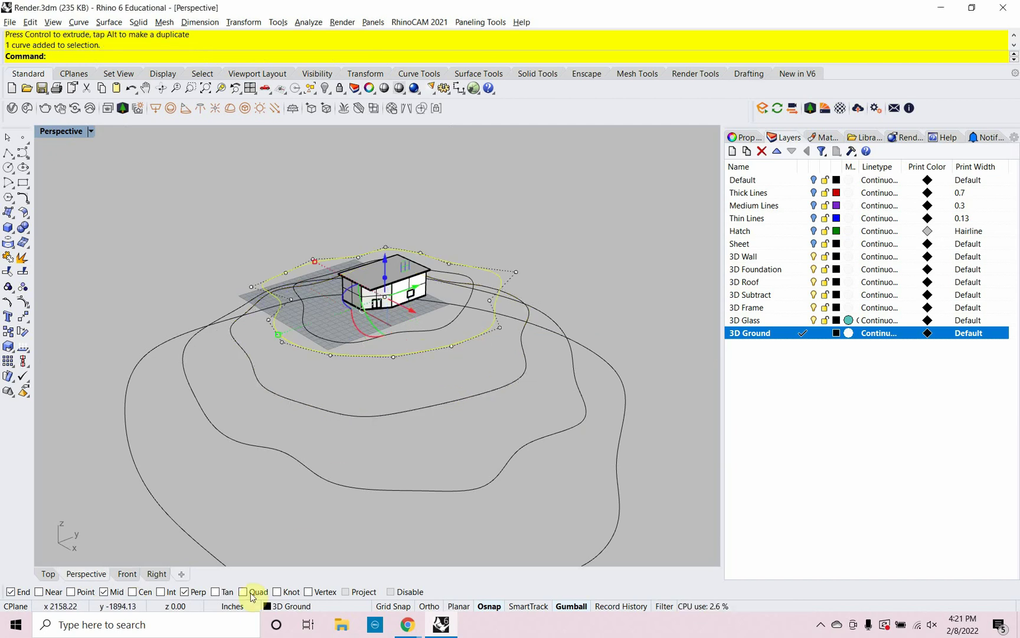
pyautogui.click(128, 574)
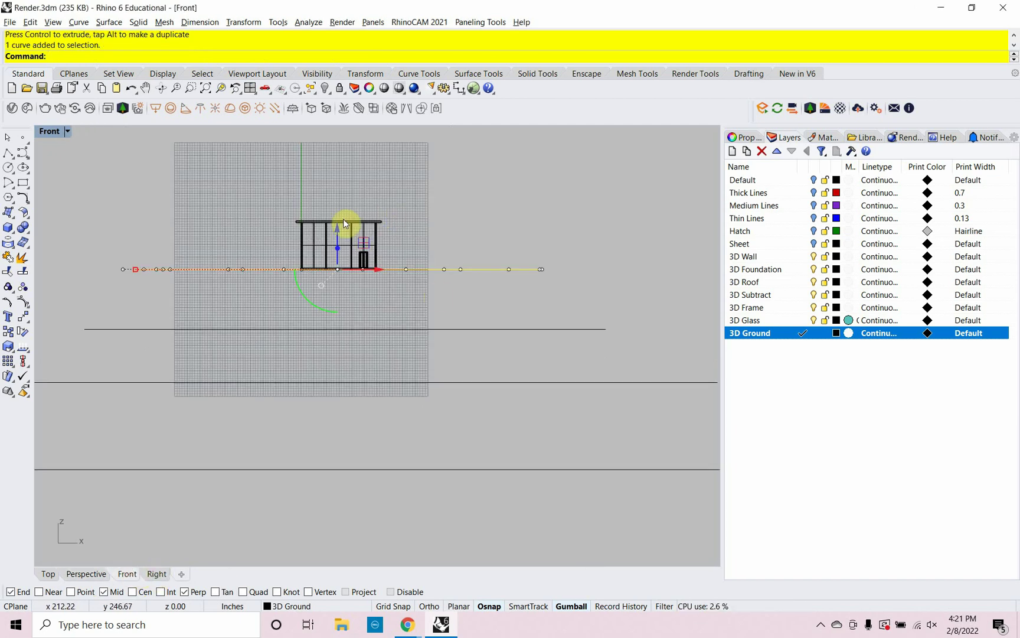
pyautogui.moveTo(338, 240); pyautogui.dragTo(338, 267)
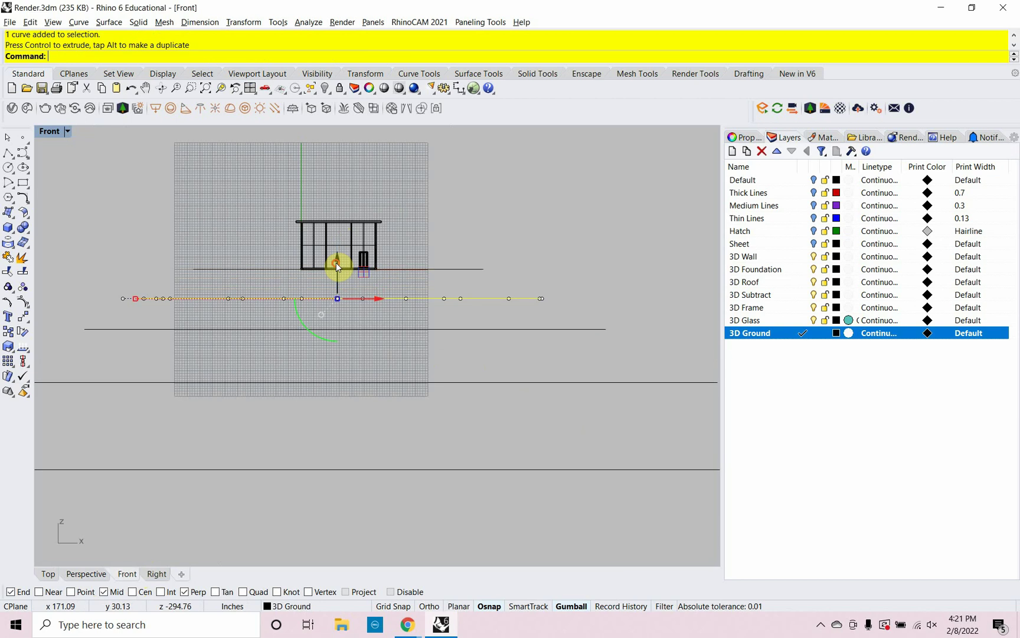
pyautogui.click(96, 575)
pyautogui.click(660, 288)
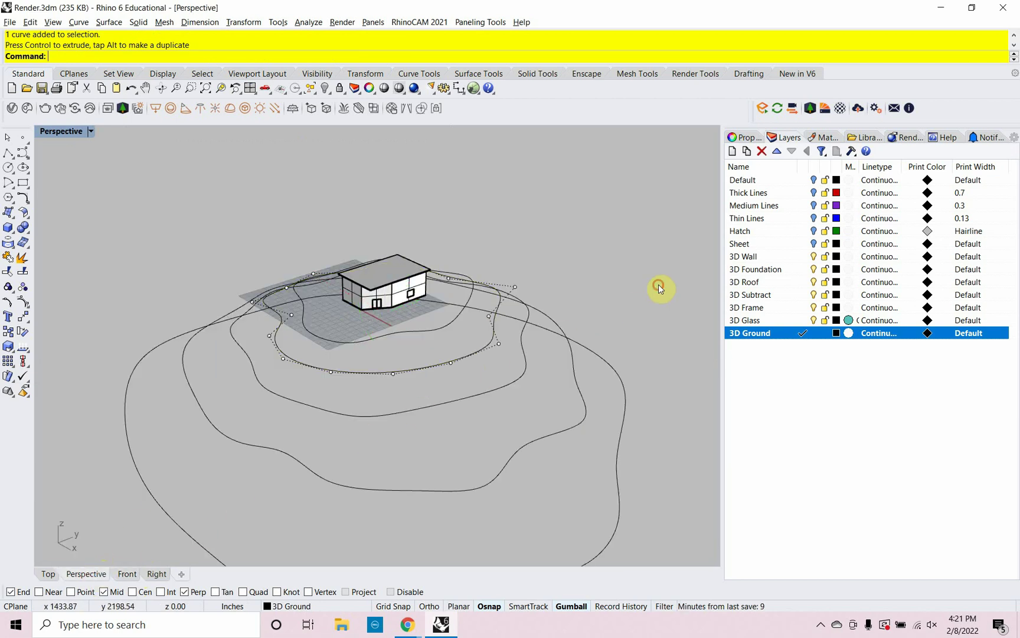
# Start a Patch surface from all five contour curves and preview it with 10 U and V spans and stiffness 1.
pyautogui.moveTo(620, 303); pyautogui.dragTo(629, 314, button='right')
pyautogui.moveTo(565, 359); pyautogui.dragTo(439, 314, button='right')
pyautogui.scroll(2, 439, 313)
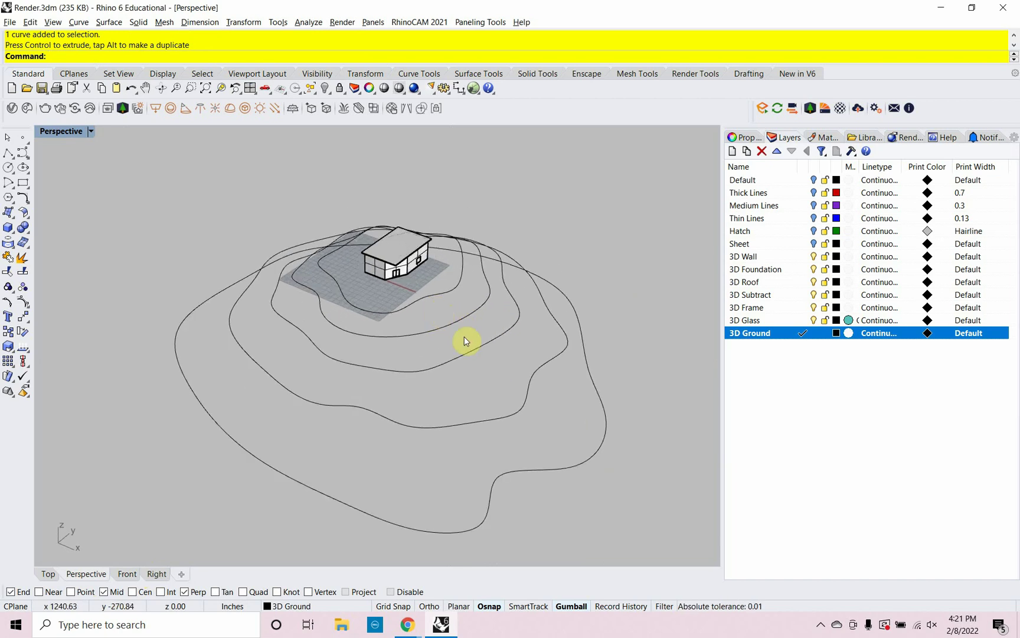
pyautogui.moveTo(570, 491); pyautogui.dragTo(456, 279)
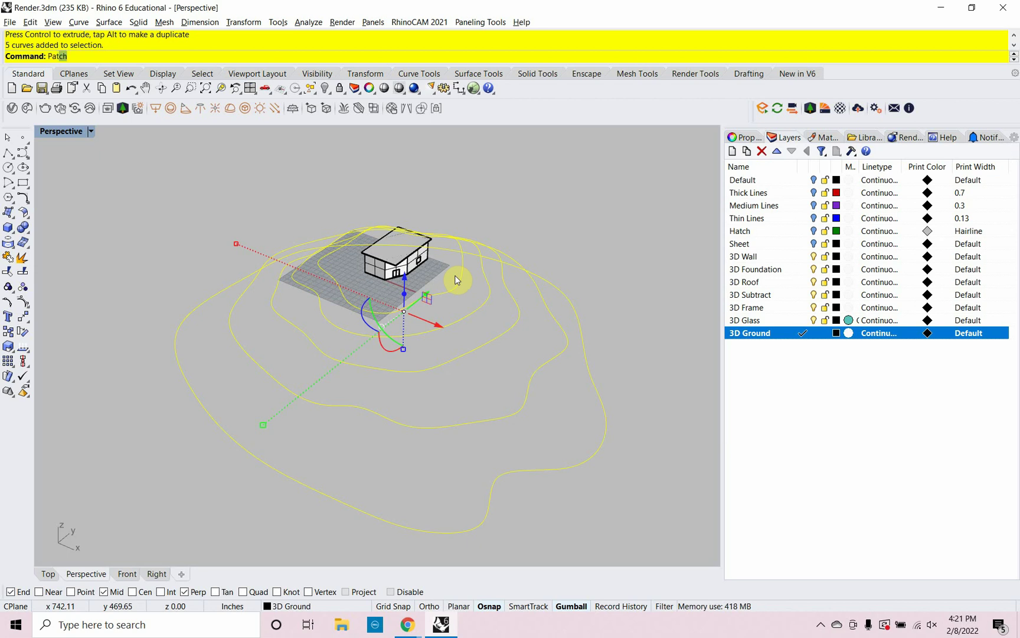
pyautogui.write('ch')
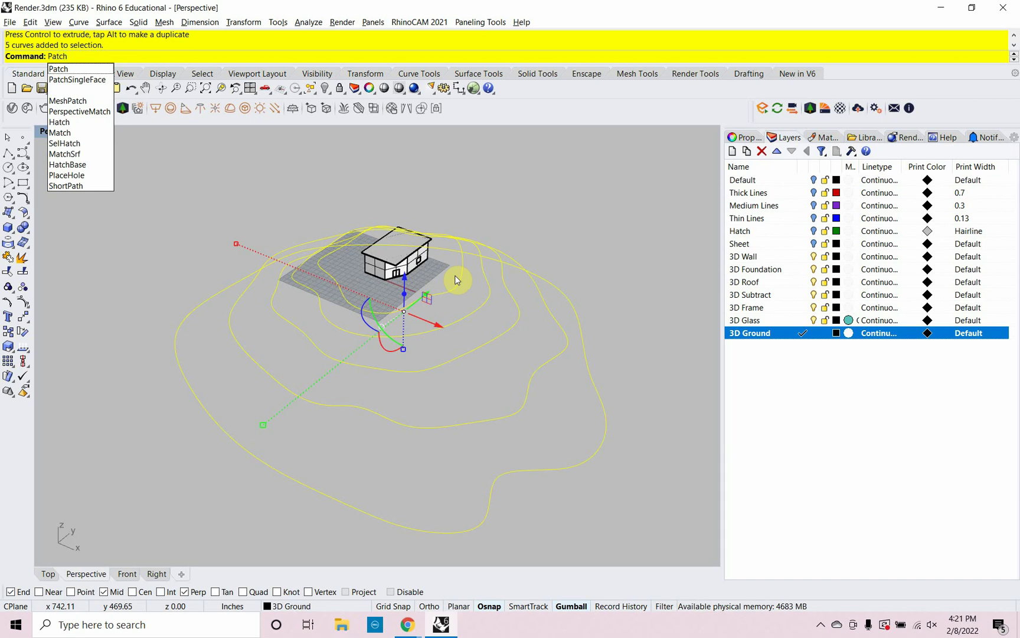
pyautogui.press('Return')
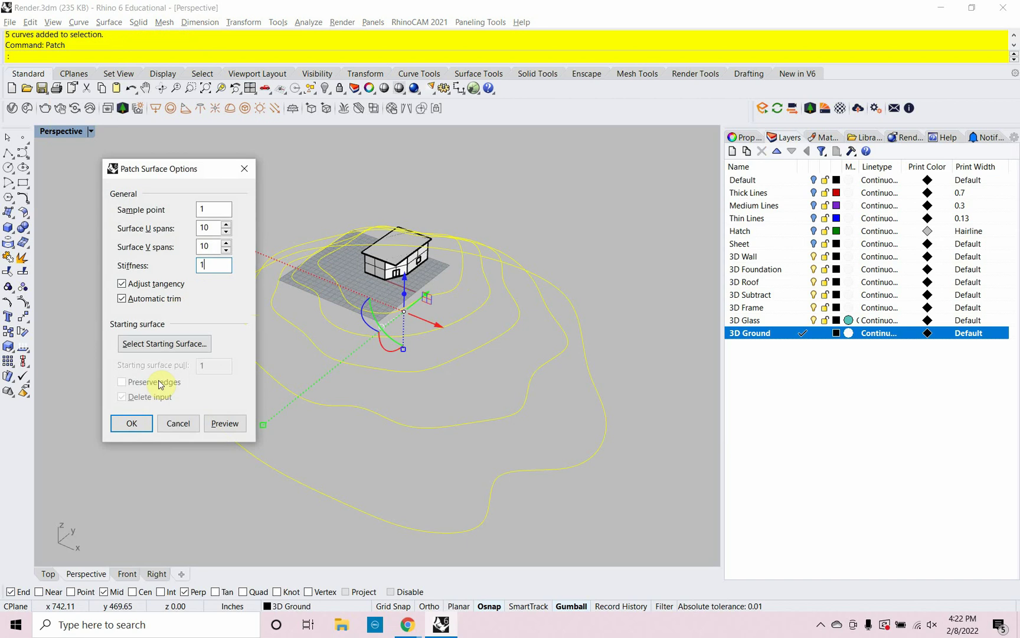
pyautogui.click(226, 423)
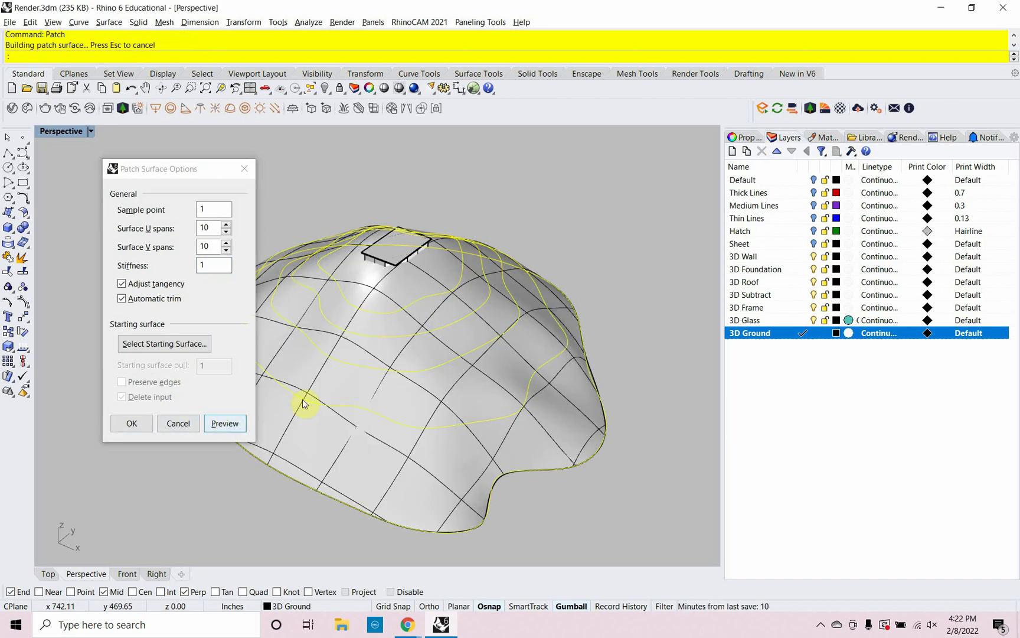
# Try stiffness values of 50 and 70 for the ground patch, previewing the surface with each.
pyautogui.moveTo(419, 378); pyautogui.dragTo(405, 354, button='right')
pyautogui.click(215, 262)
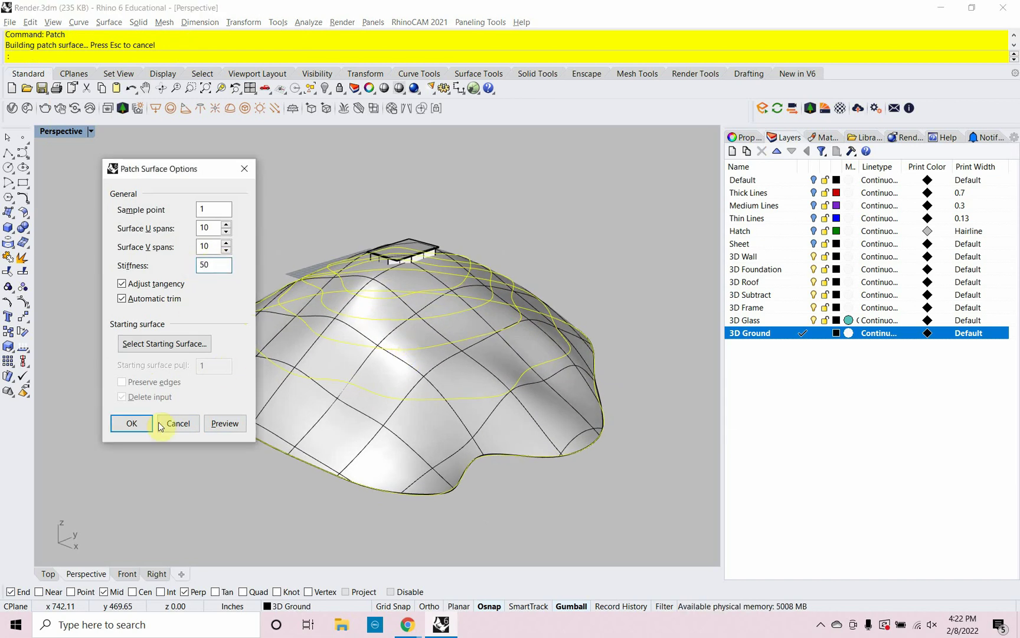
pyautogui.click(224, 423)
pyautogui.moveTo(379, 337); pyautogui.dragTo(345, 318, button='right')
pyautogui.click(215, 264)
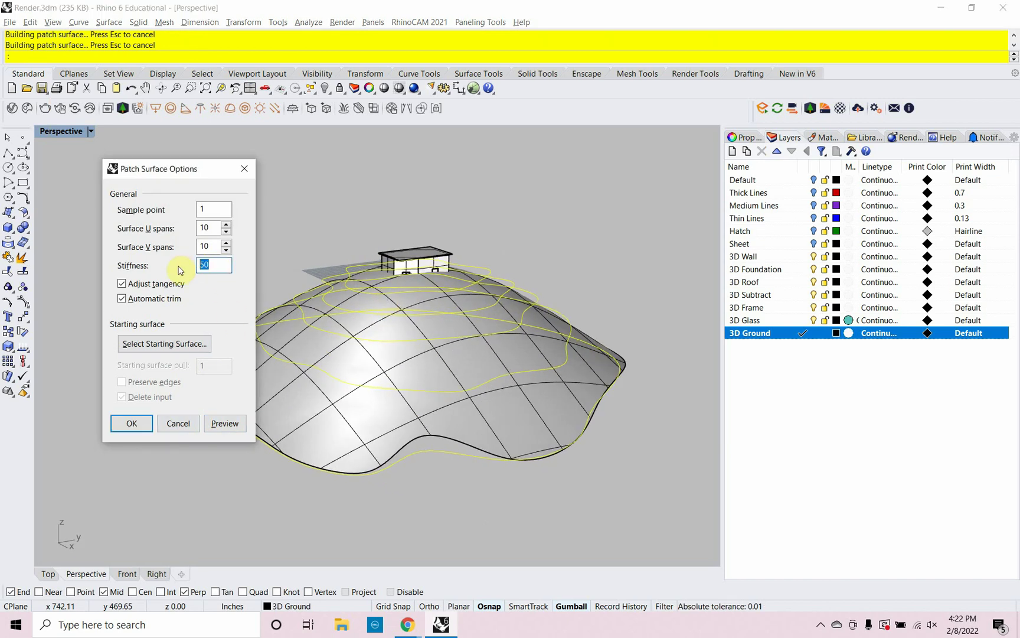
pyautogui.click(220, 425)
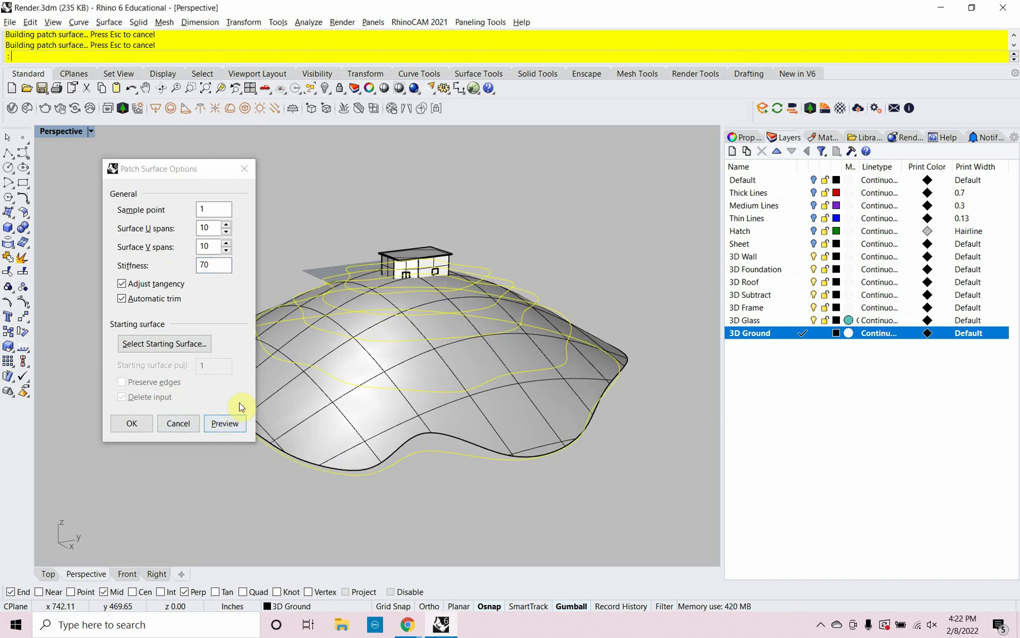
# Set the patch stiffness to 80, preview it and create the ground surface.
pyautogui.moveTo(430, 329); pyautogui.dragTo(318, 319, button='right')
pyautogui.moveTo(216, 267); pyautogui.dragTo(190, 269)
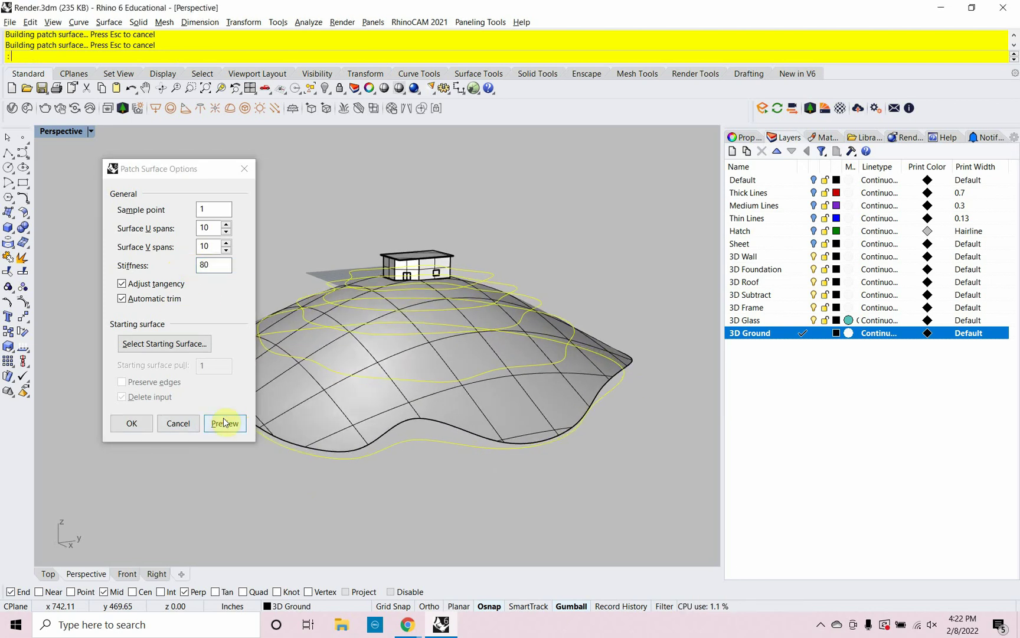
pyautogui.click(132, 421)
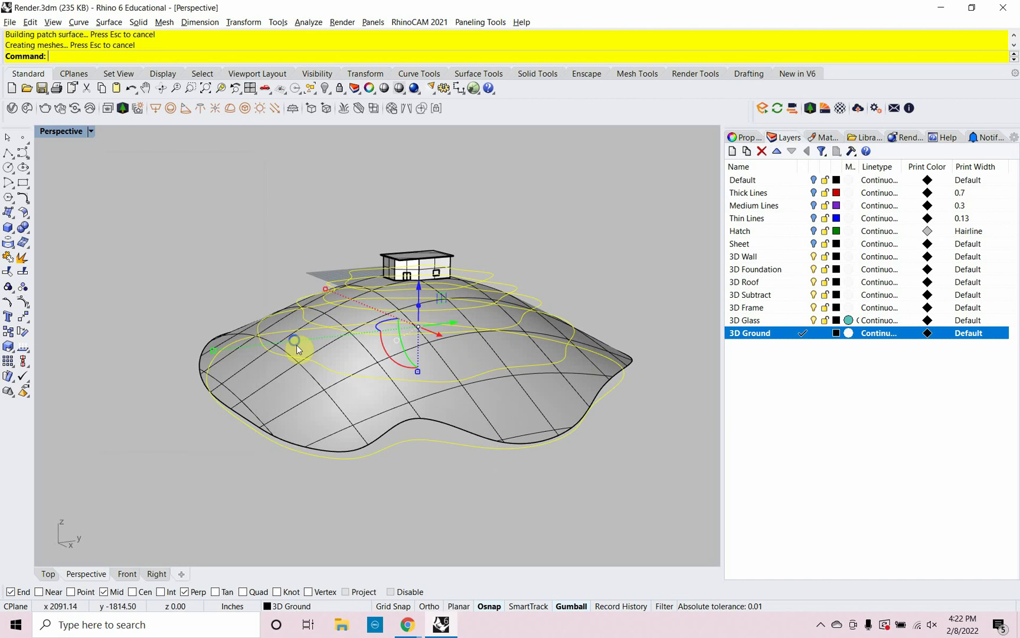
# Clear the contour selection, select the patched ground surface and lower it slightly beneath the building.
pyautogui.click(239, 234)
pyautogui.scroll(5, 405, 286)
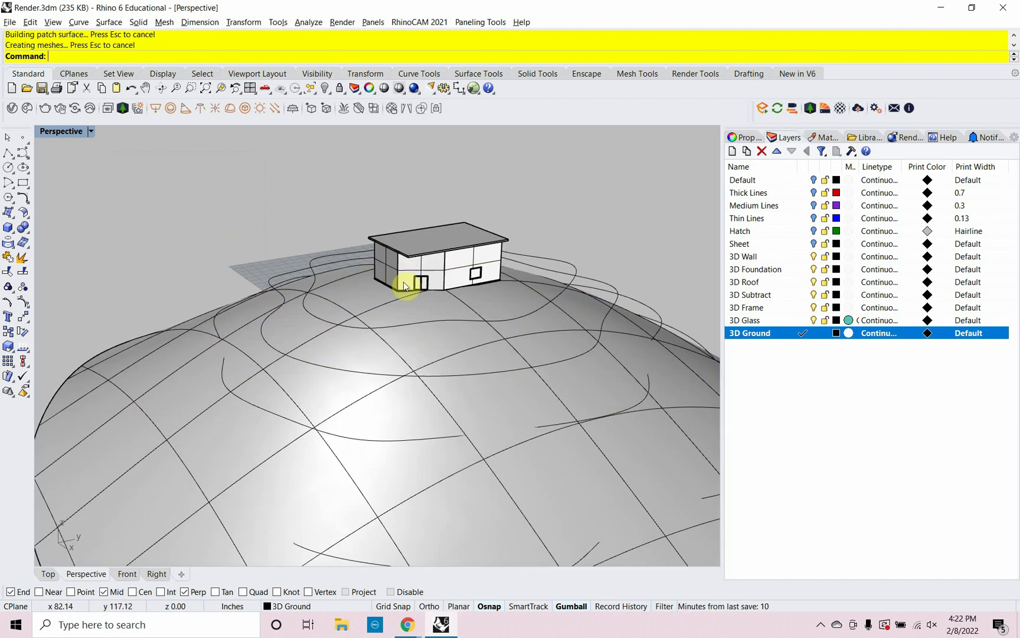
pyautogui.scroll(2, 405, 286)
pyautogui.click(434, 317)
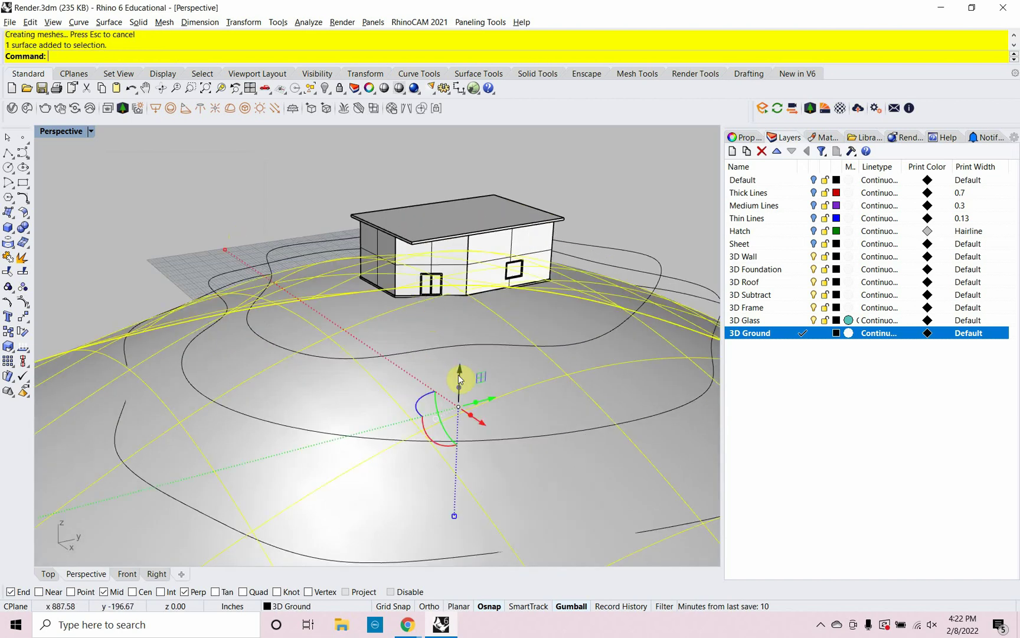
pyautogui.moveTo(461, 372); pyautogui.dragTo(461, 367)
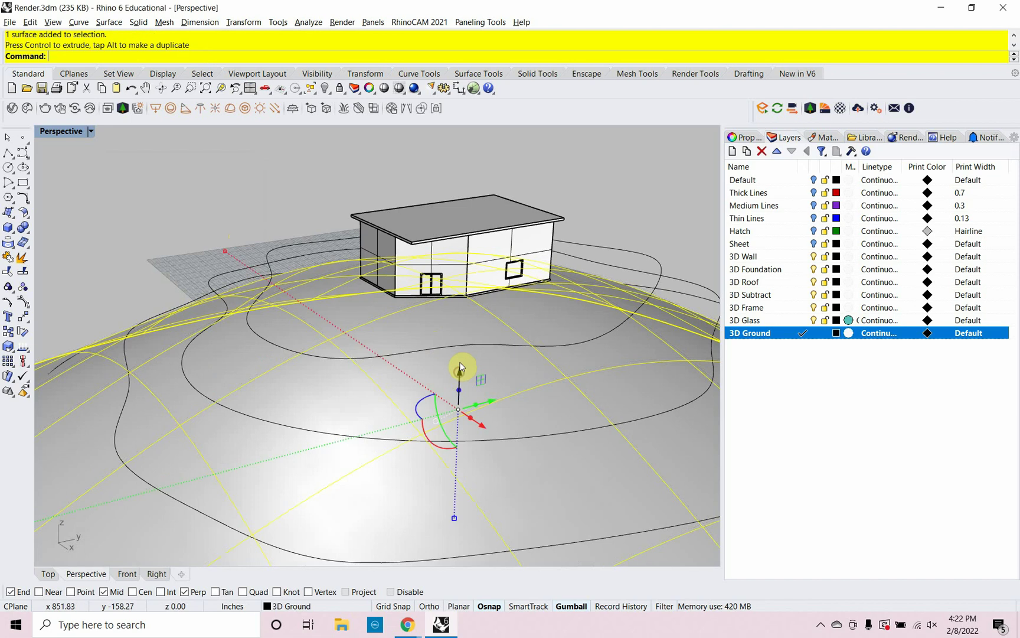
# Examine how the ground surface meets the building's base from several angles, deselect it and review the whole hill.
pyautogui.scroll(2, 461, 302)
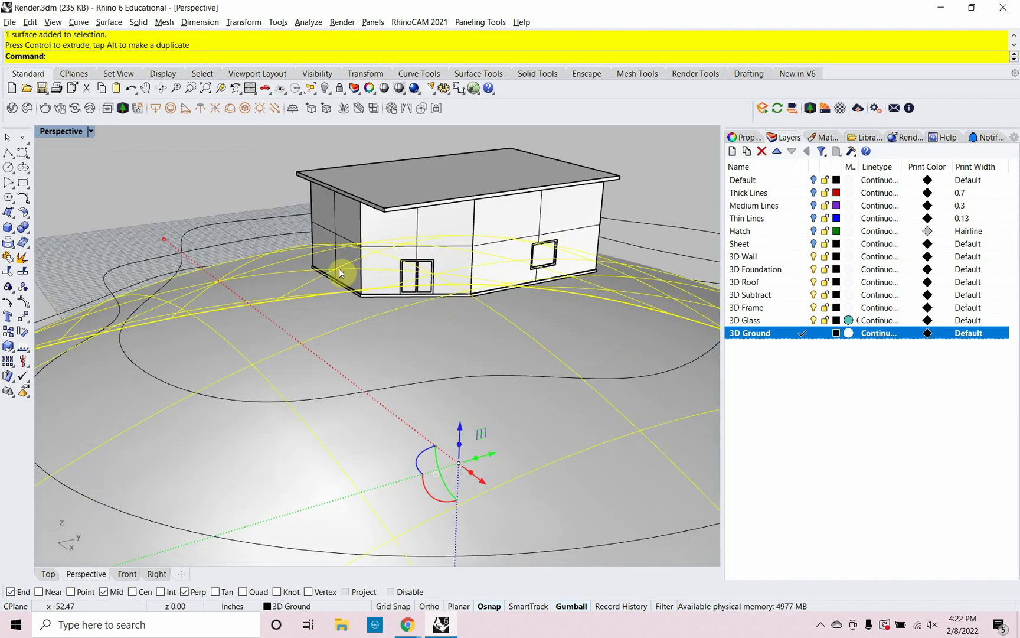
pyautogui.moveTo(419, 358); pyautogui.dragTo(367, 347, button='right')
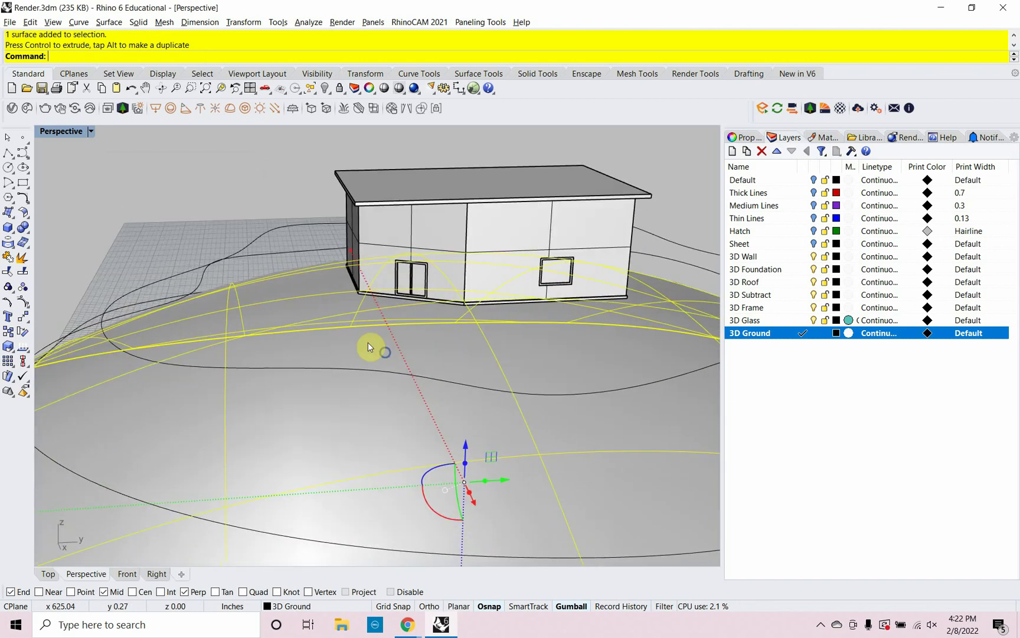
pyautogui.click(166, 186)
pyautogui.moveTo(208, 201); pyautogui.dragTo(248, 222, button='right')
pyautogui.moveTo(318, 320); pyautogui.dragTo(449, 380, button='right')
pyautogui.scroll(-4, 333, 303)
pyautogui.scroll(-5, 408, 267)
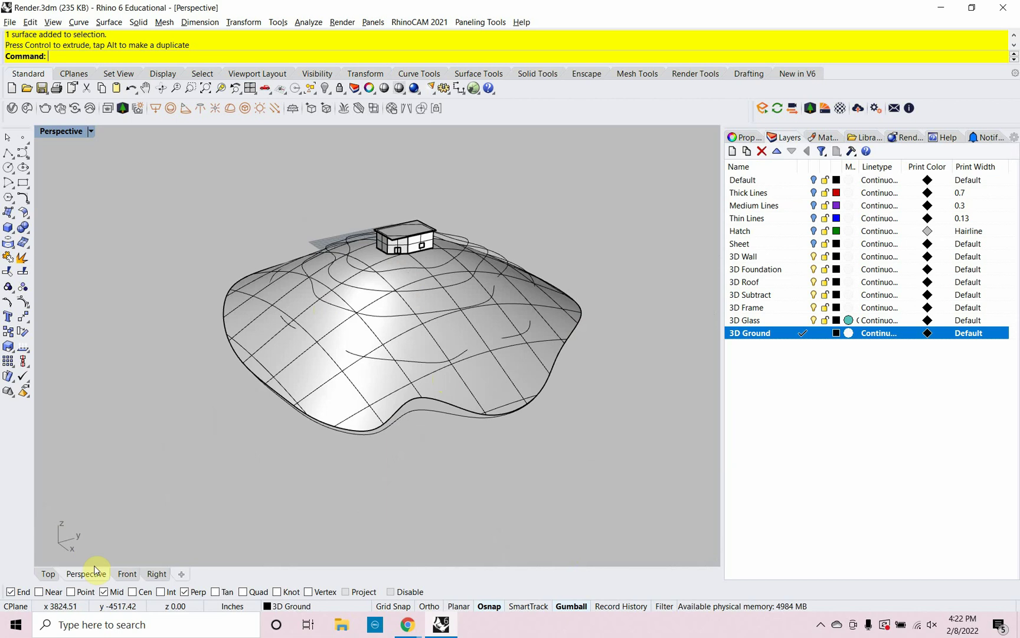
pyautogui.moveTo(240, 361); pyautogui.dragTo(495, 326, button='right')
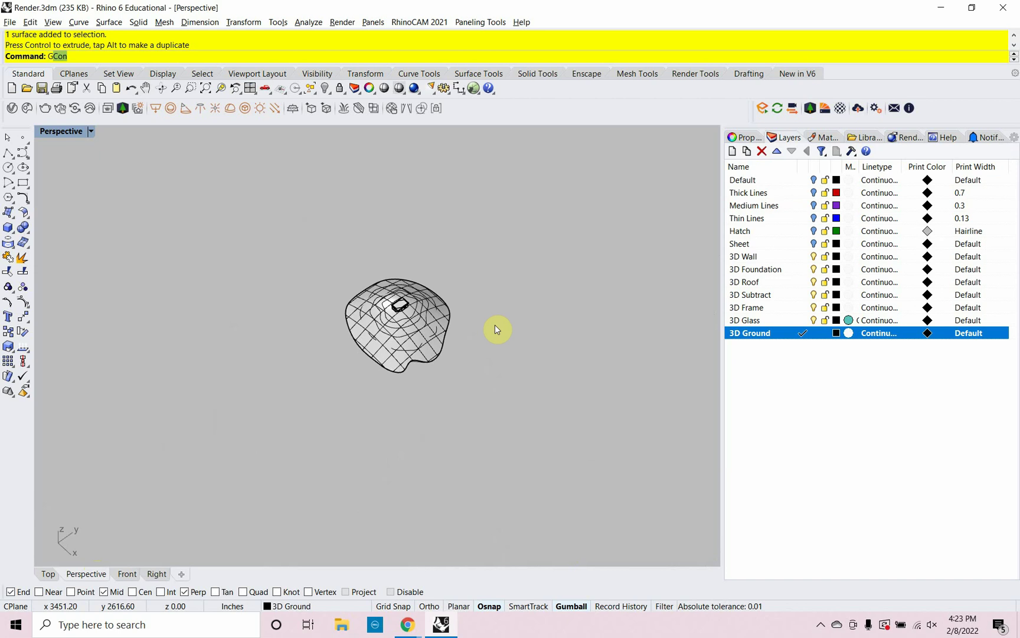
# Create a very large rectangular plane on the construction plane, extending far beyond the hill on all sides.
pyautogui.press('BackSpace')
pyautogui.press('BackSpace')
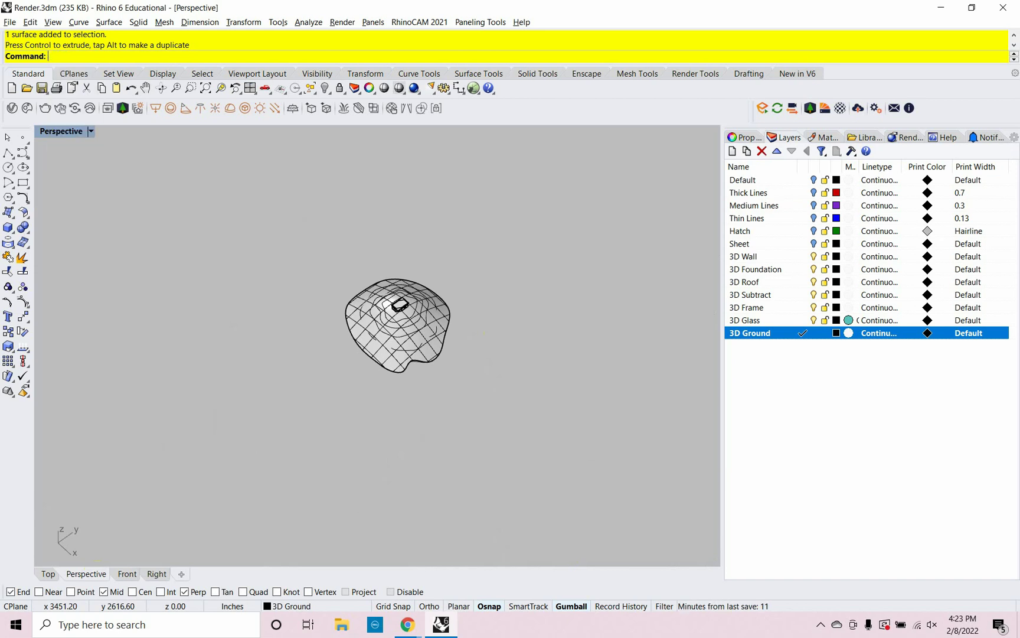
pyautogui.write('Plane')
pyautogui.press('Return')
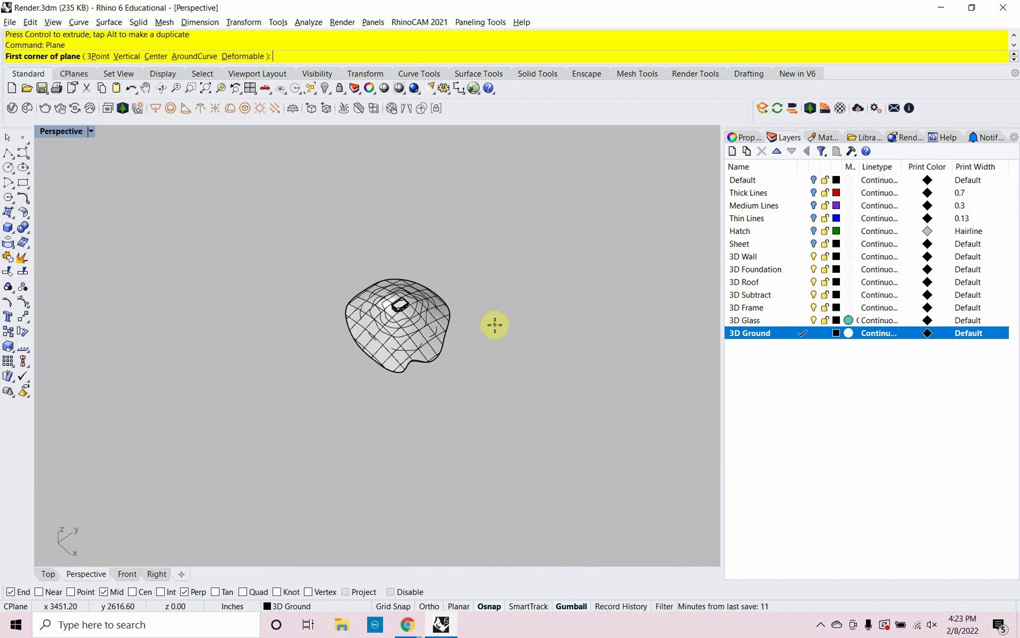
pyautogui.scroll(-3, 464, 308)
pyautogui.scroll(-5, 460, 306)
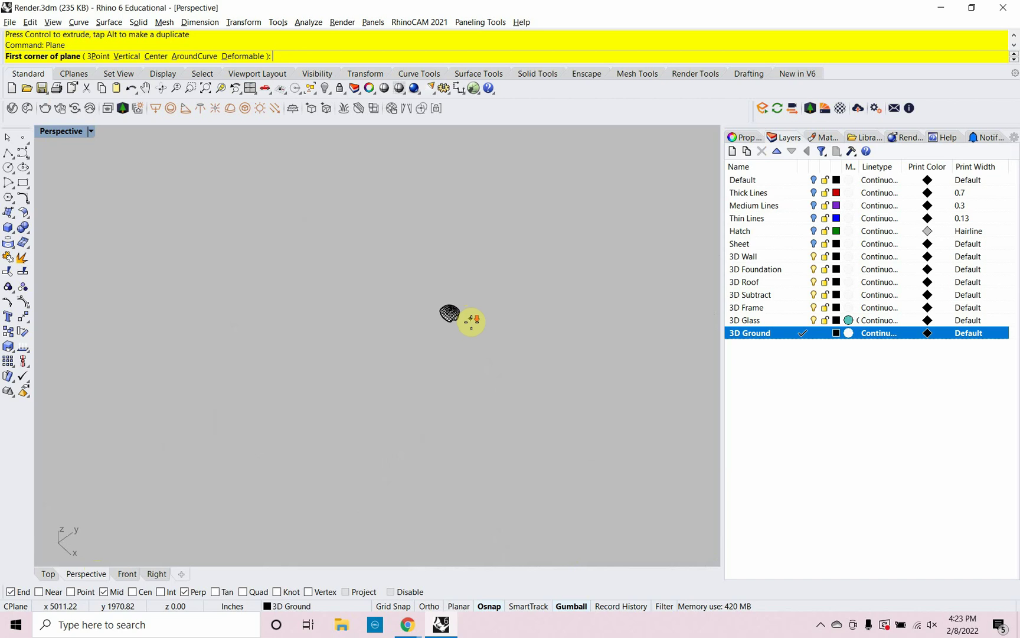
pyautogui.click(625, 451)
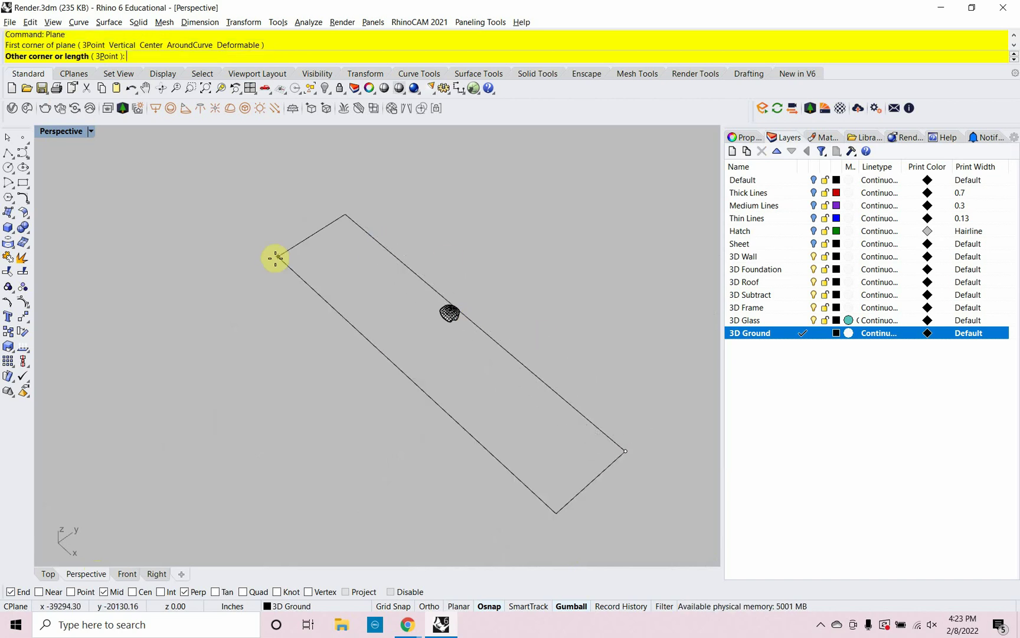
pyautogui.press('Escape')
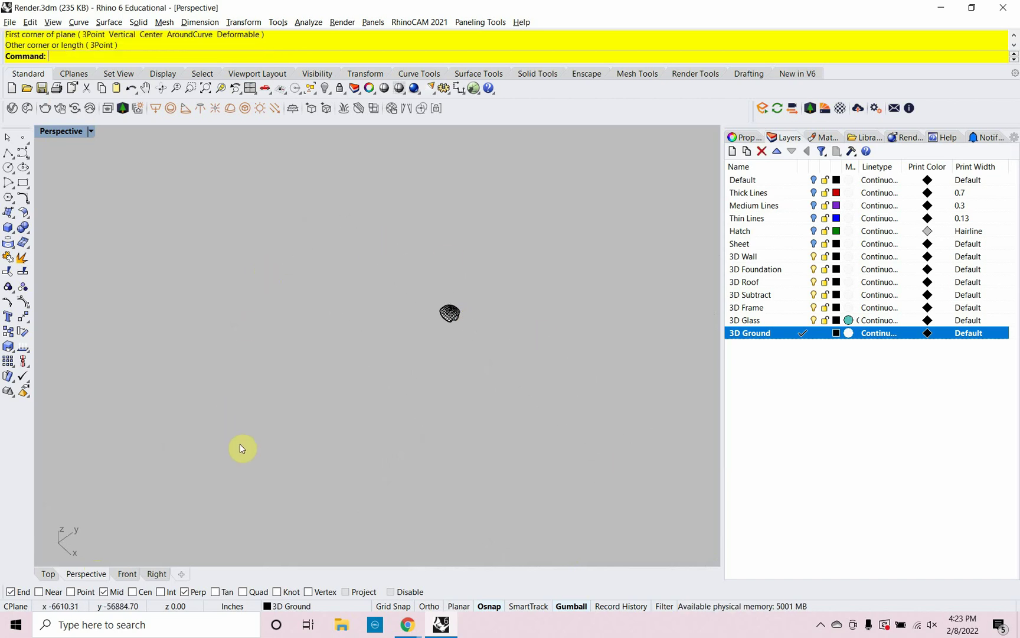
pyautogui.press('Return')
pyautogui.click(327, 518)
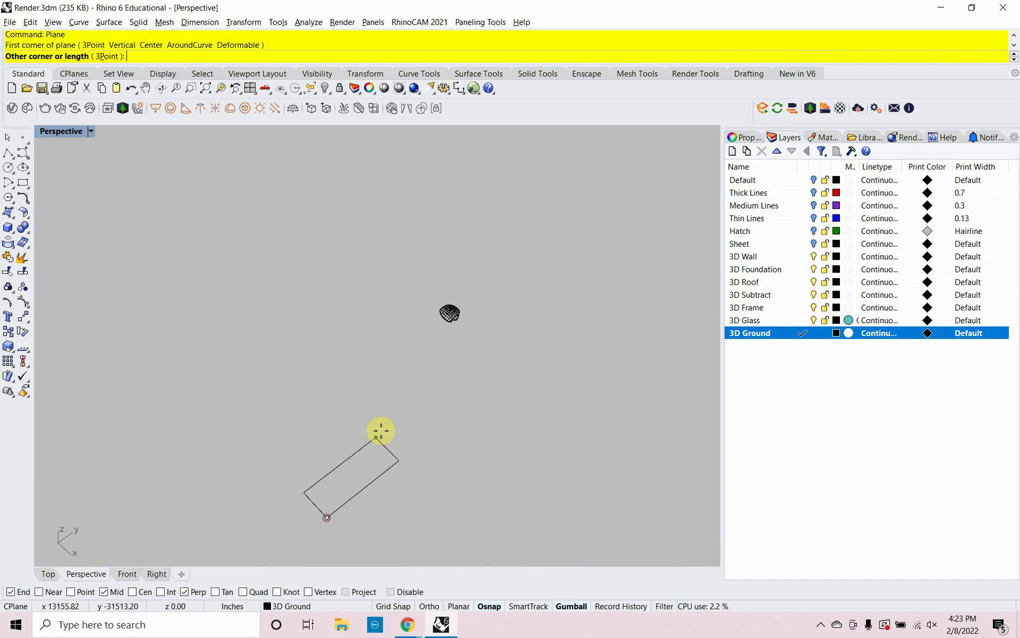
pyautogui.click(434, 155)
# Select the large plane, shift it horizontally around the hill and check its position.
pyautogui.click(483, 195)
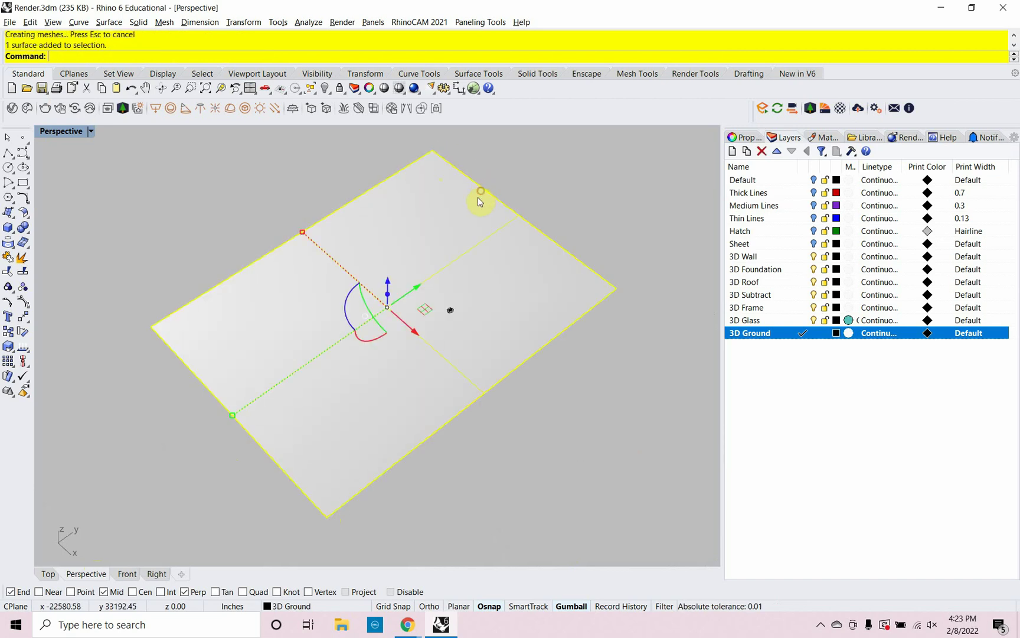
pyautogui.moveTo(410, 335); pyautogui.dragTo(454, 330)
pyautogui.scroll(5, 456, 329)
pyautogui.scroll(3, 456, 329)
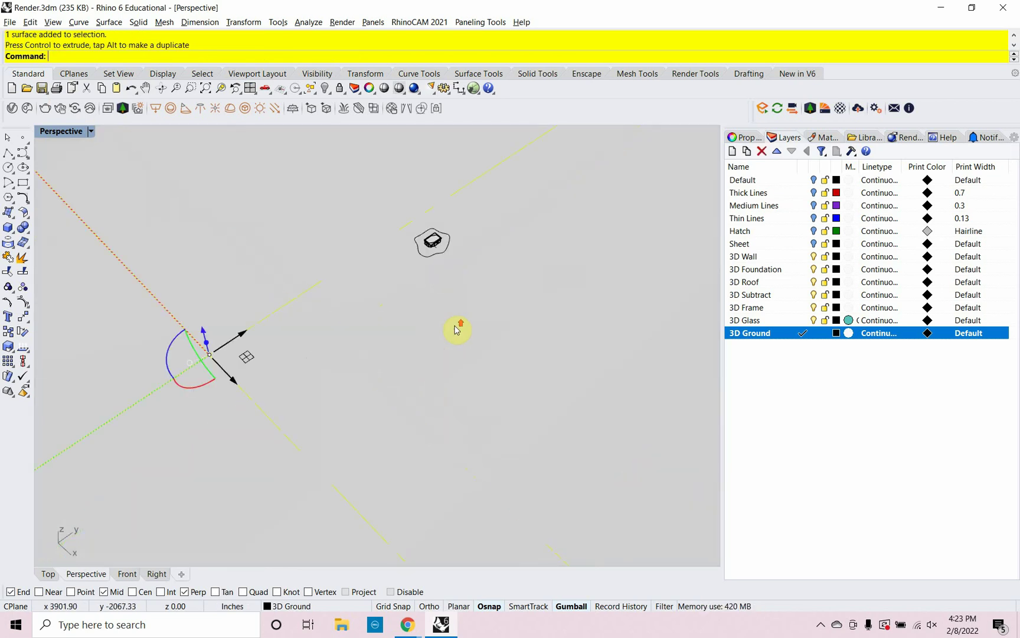
# Lower the large plane in the Front view to around the hill's wavy bottom edge, and return to Perspective.
pyautogui.moveTo(455, 330); pyautogui.dragTo(413, 263, button='right')
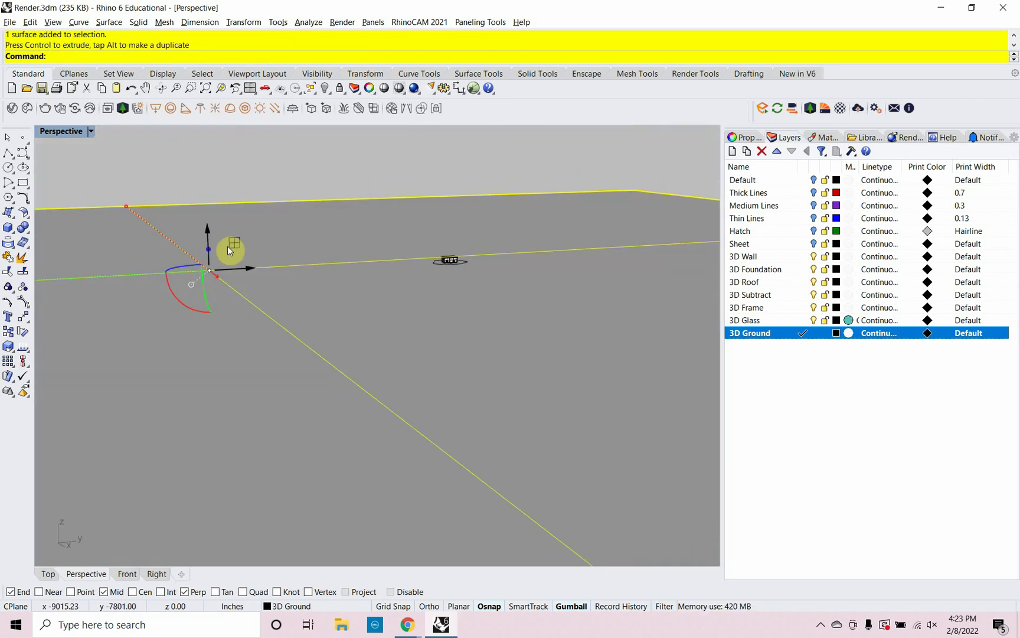
pyautogui.click(133, 573)
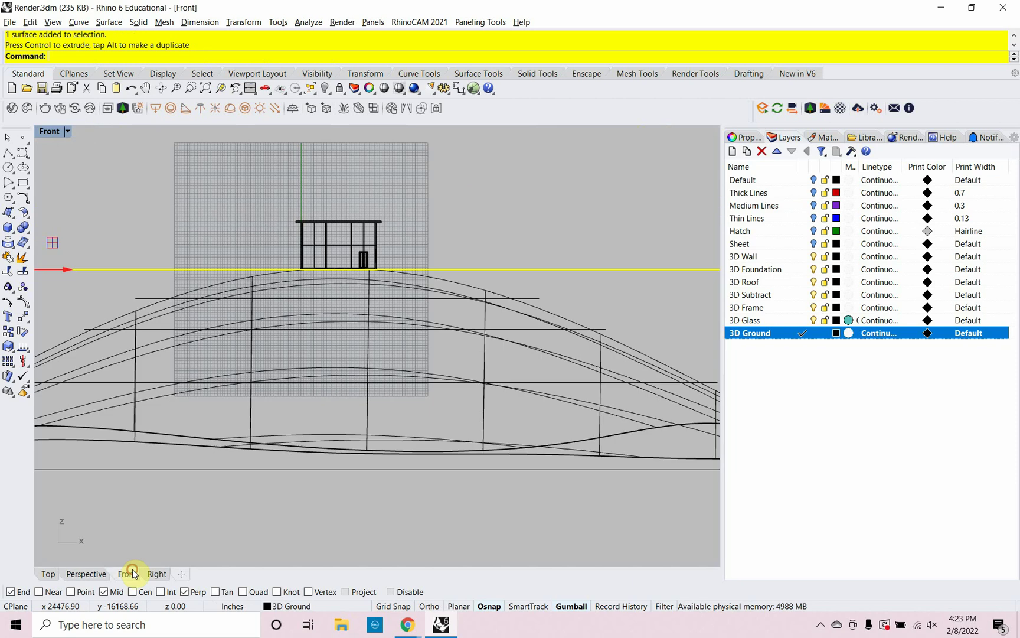
pyautogui.scroll(-3, 340, 328)
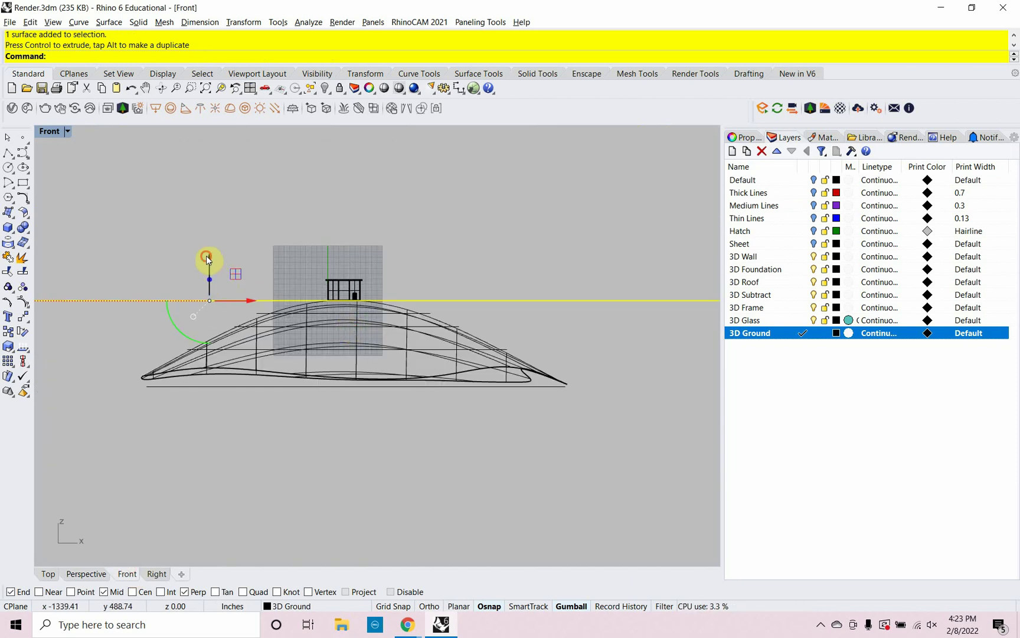
pyautogui.moveTo(208, 259); pyautogui.dragTo(212, 322)
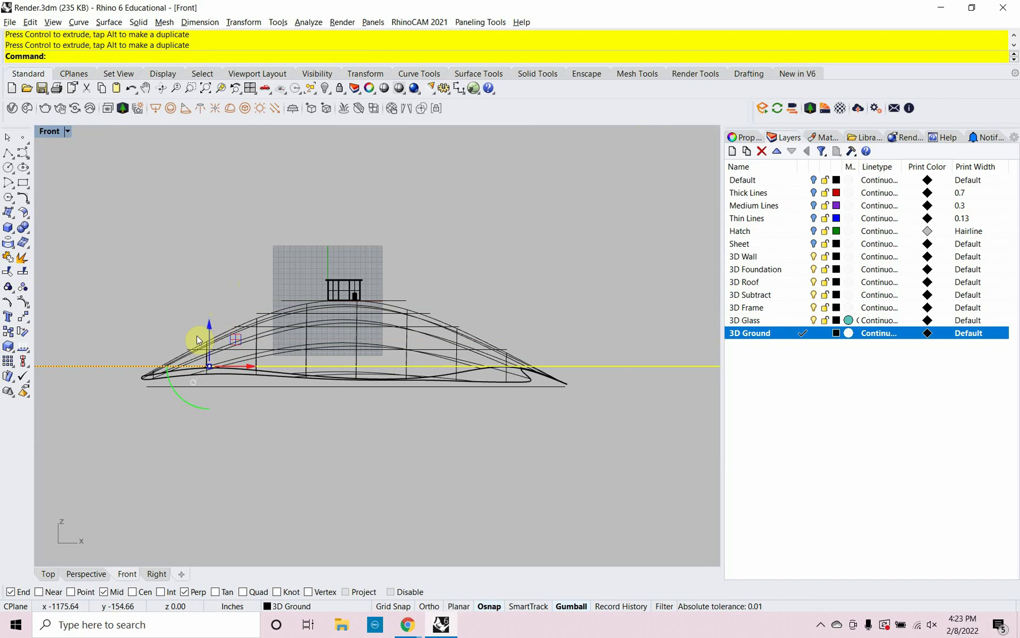
pyautogui.click(86, 573)
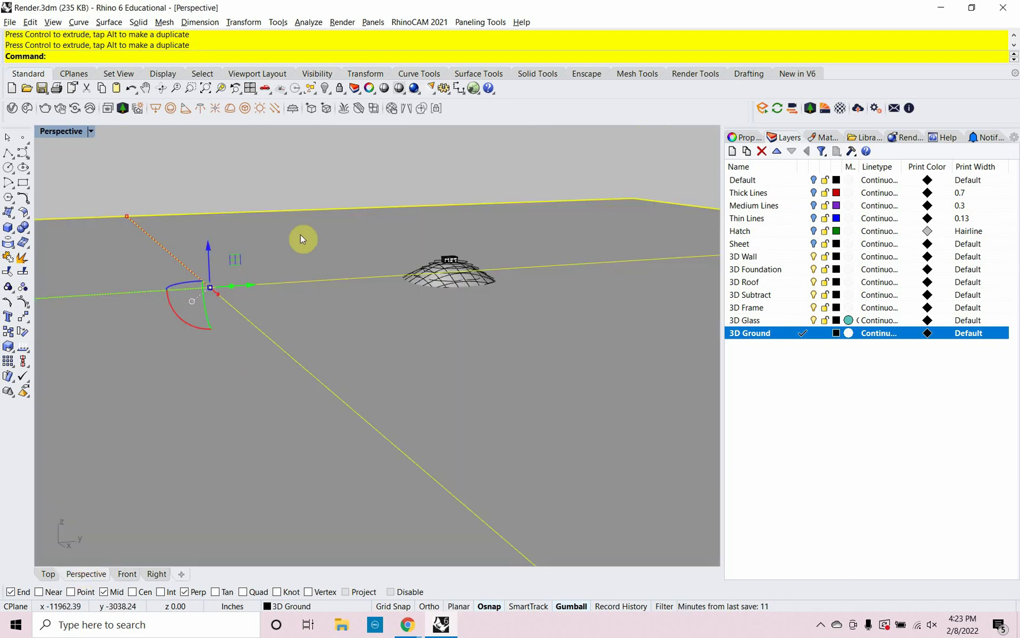
# Deselect the ground plane and frame the house on its hill closely, seen from slightly above, in the perspective view.
pyautogui.click(312, 193)
pyautogui.scroll(5, 450, 247)
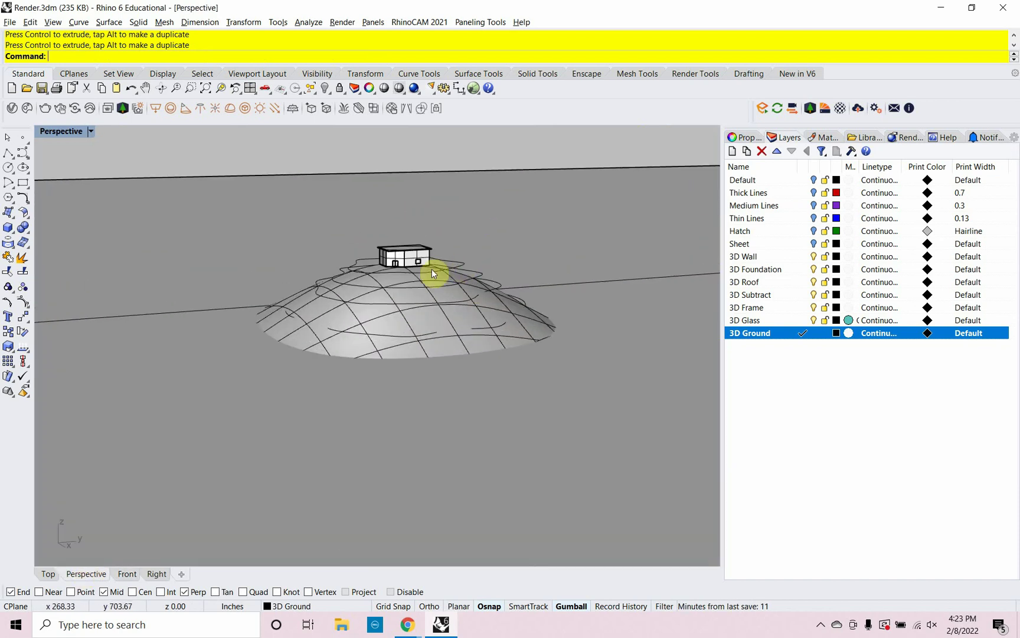
pyautogui.moveTo(434, 274); pyautogui.dragTo(391, 333, button='right')
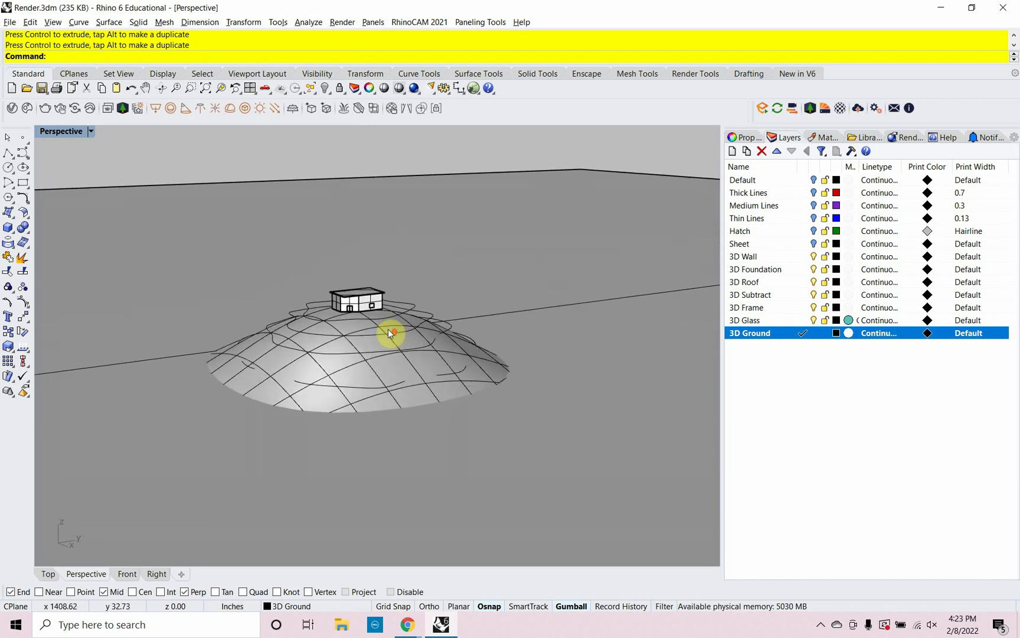
pyautogui.scroll(4, 388, 330)
pyautogui.keyDown('shift'); pyautogui.moveTo(331, 336); pyautogui.dragTo(355, 354, button='right'); pyautogui.keyUp('shift')
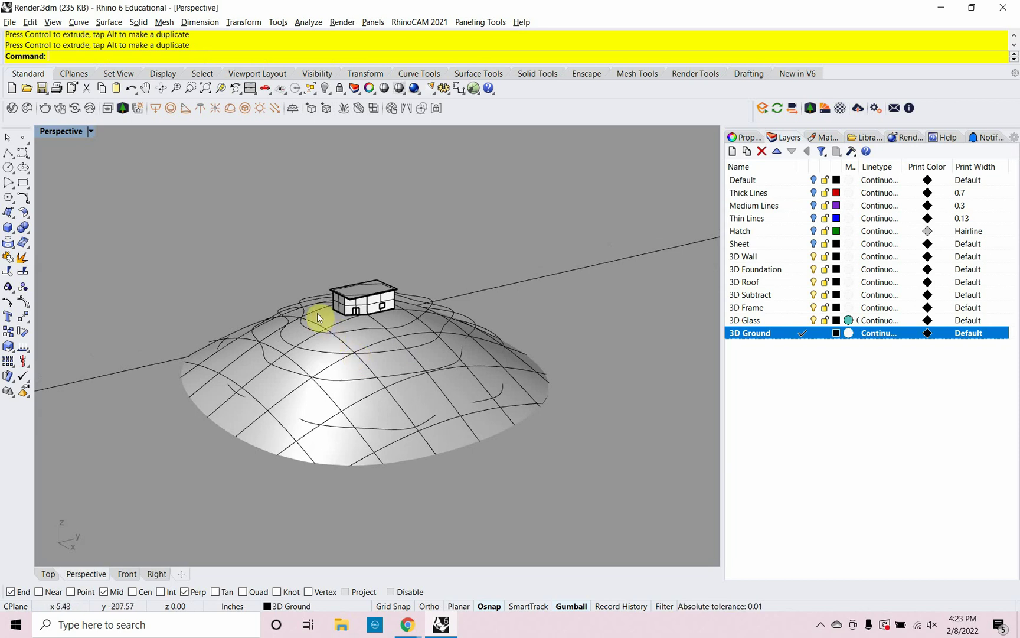
pyautogui.scroll(2, 317, 313)
pyautogui.keyDown('shift'); pyautogui.moveTo(364, 336); pyautogui.dragTo(381, 319, button='right'); pyautogui.keyUp('shift')
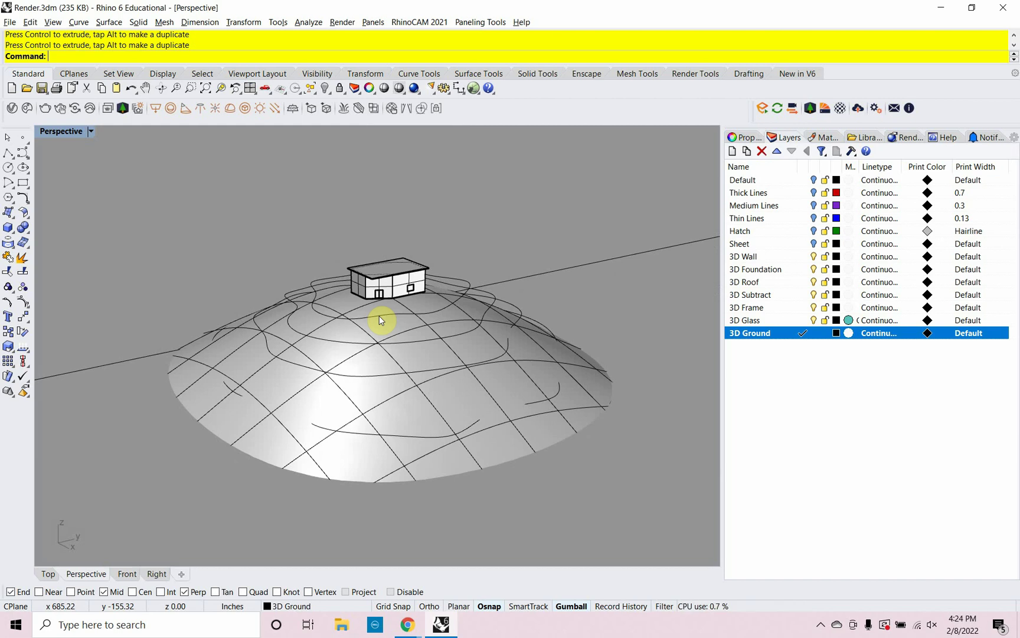
# Show the perspective view's camera object and switch to the four-viewport layout.
pyautogui.write('mera')
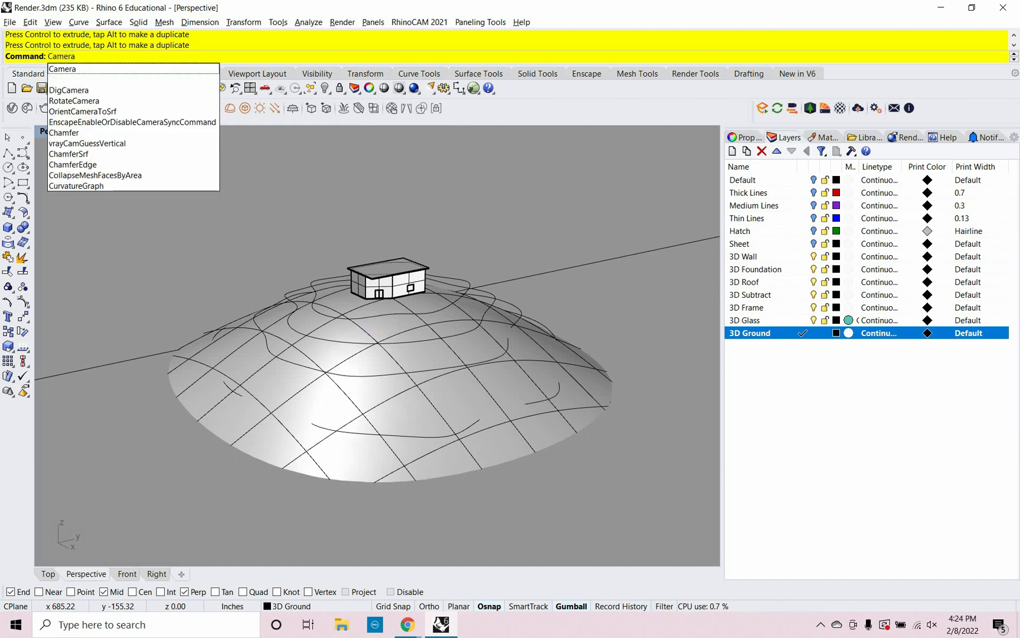
pyautogui.press('Escape')
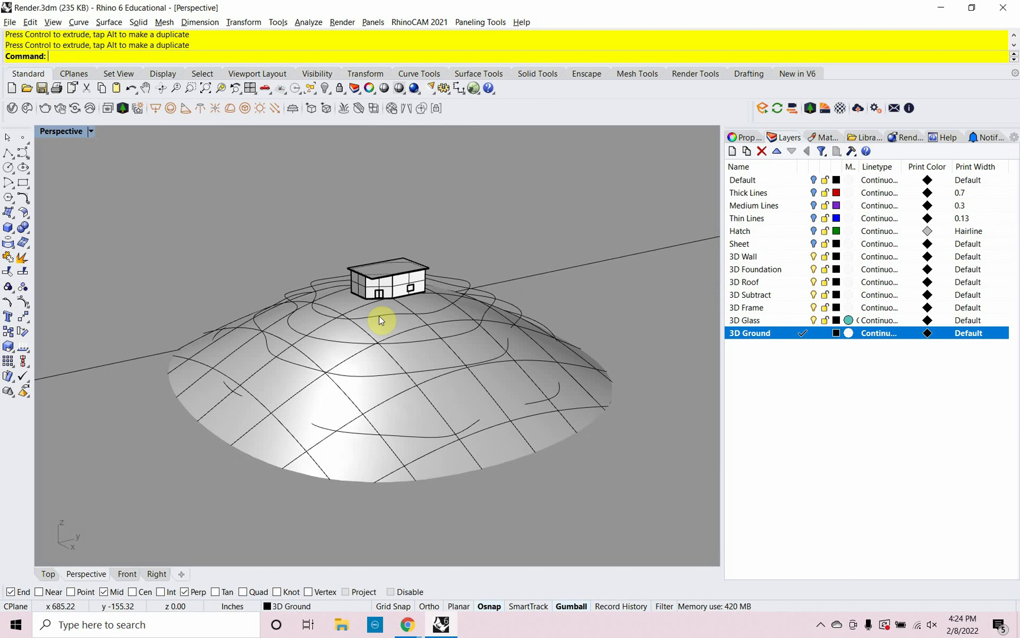
pyautogui.press('F6')
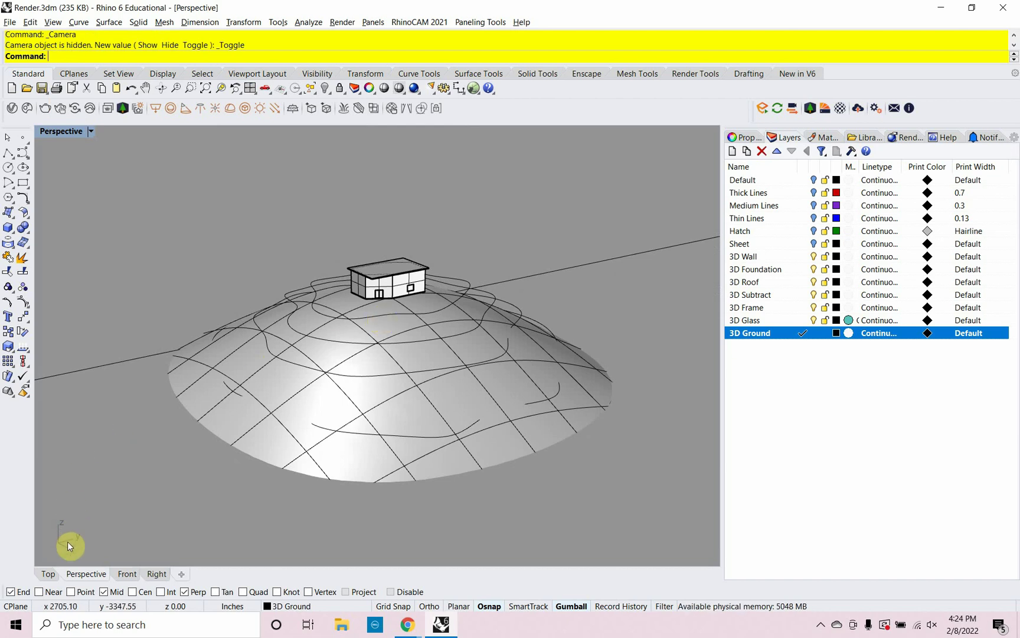
pyautogui.doubleClick(68, 133)
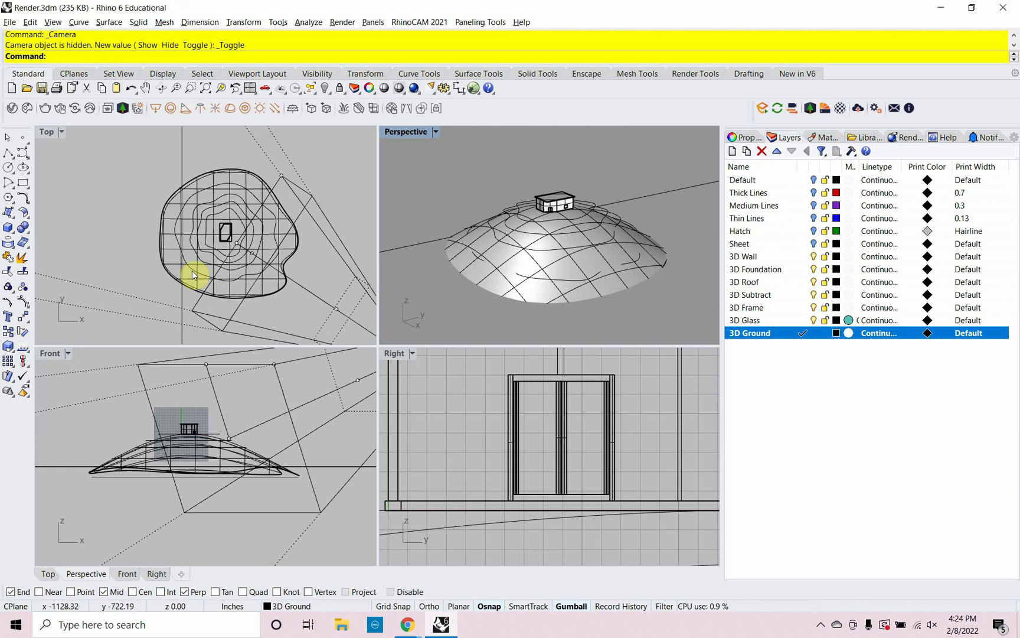
# In the Front view, lower the camera's location point to about the house's level and raise its target point slightly.
pyautogui.scroll(-5, 192, 271)
pyautogui.scroll(-4, 208, 434)
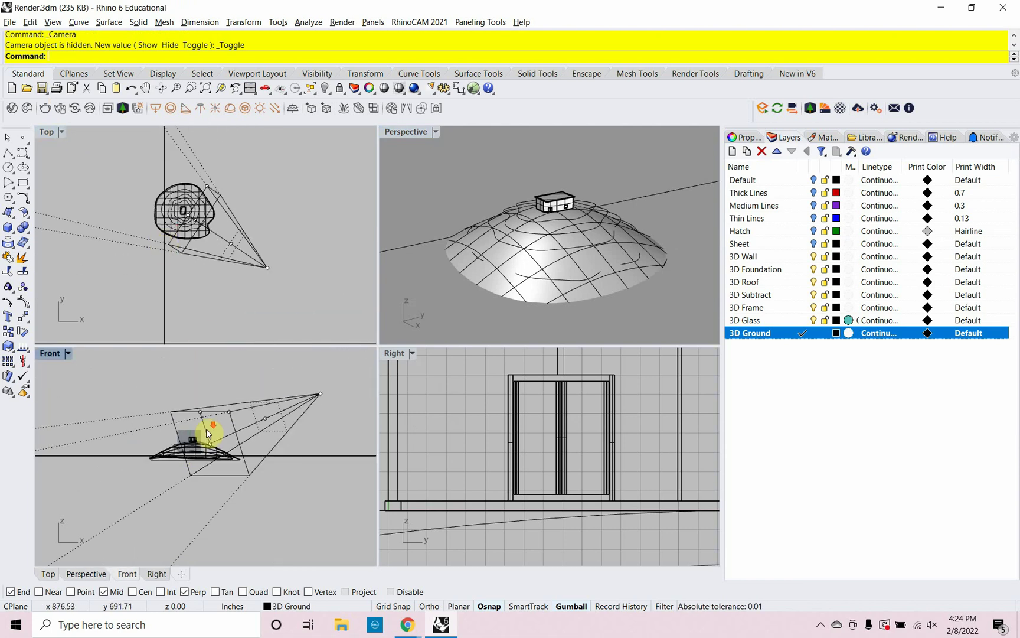
pyautogui.scroll(-3, 224, 429)
pyautogui.scroll(-4, 506, 452)
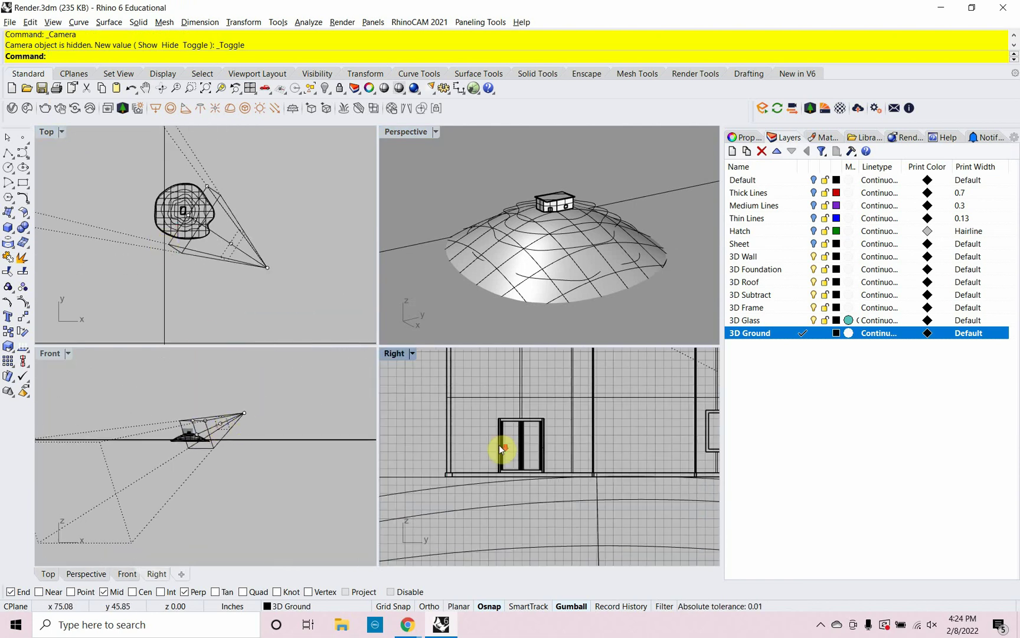
pyautogui.scroll(-6, 501, 449)
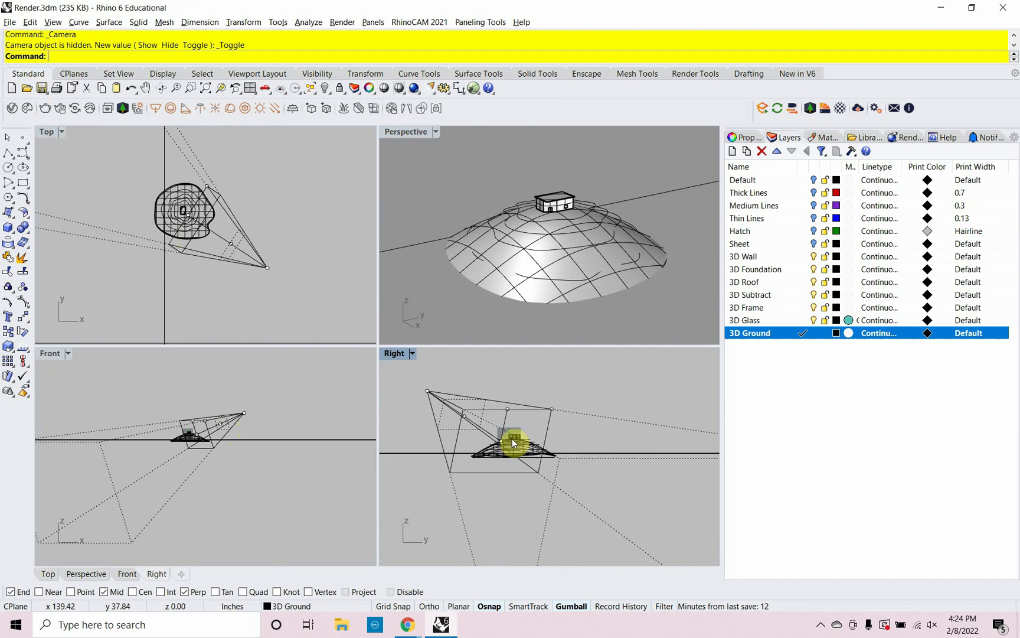
pyautogui.moveTo(512, 438); pyautogui.dragTo(554, 442, button='right')
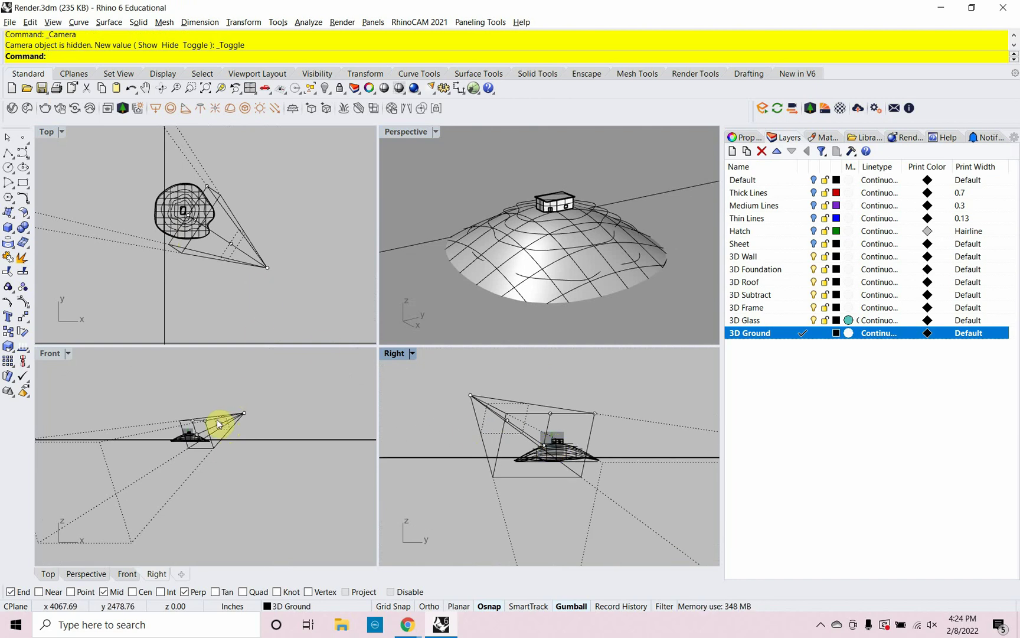
pyautogui.scroll(5, 223, 426)
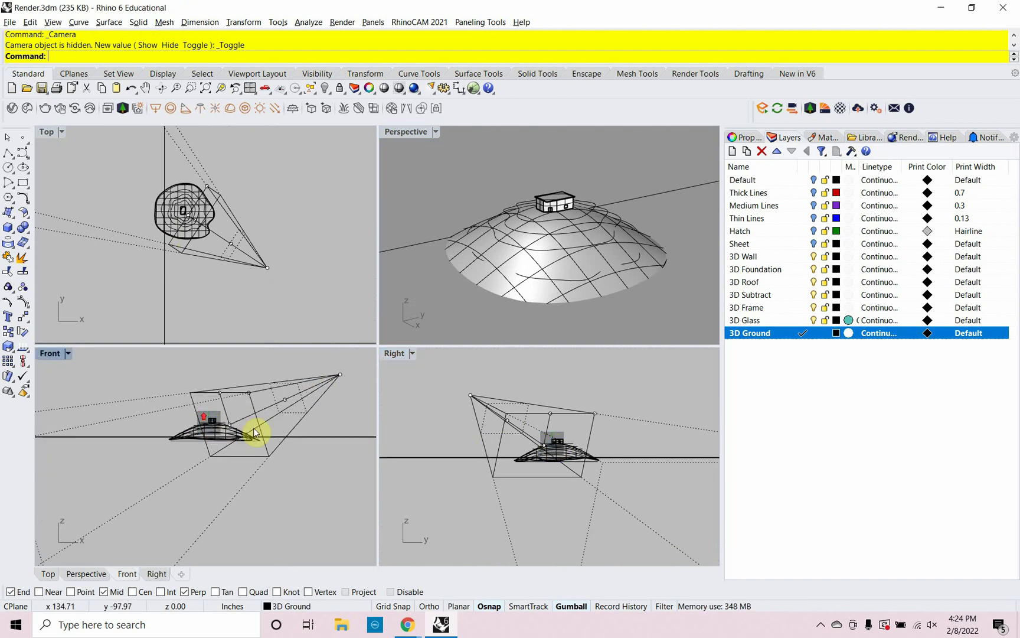
pyautogui.click(339, 374)
pyautogui.moveTo(342, 361); pyautogui.dragTo(346, 406)
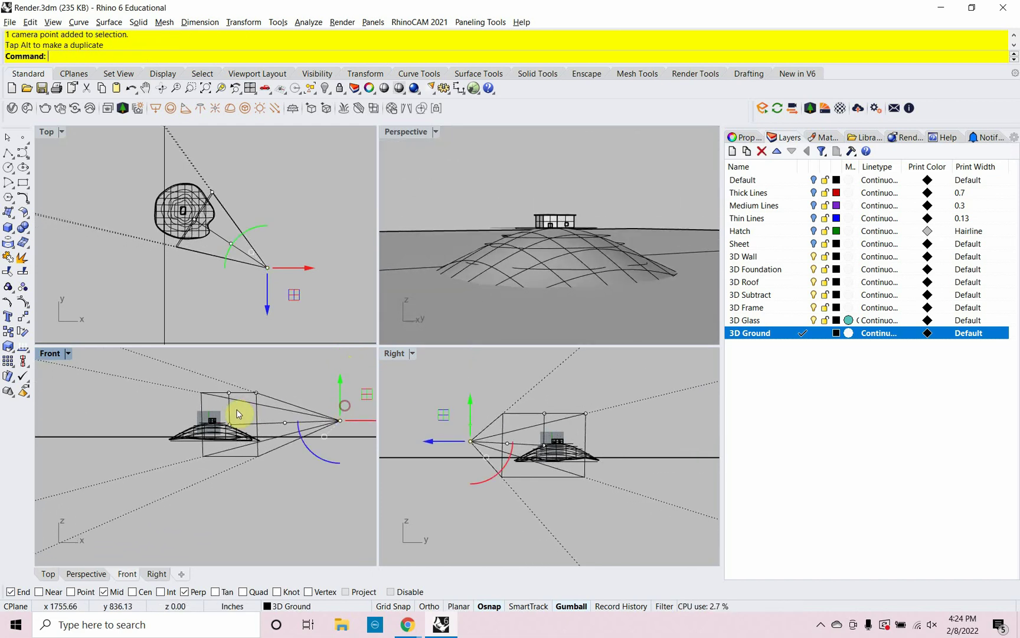
pyautogui.click(229, 423)
pyautogui.moveTo(221, 412); pyautogui.dragTo(230, 399)
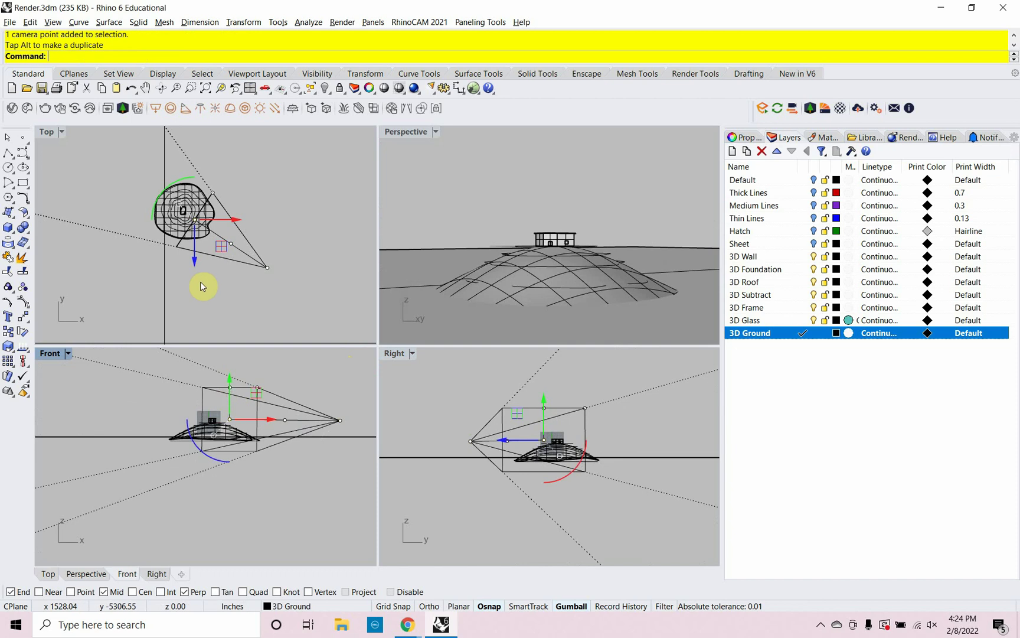
# In the Top view, move the whole camera with its target along the viewing direction until it stands close to the house.
pyautogui.scroll(2, 181, 243)
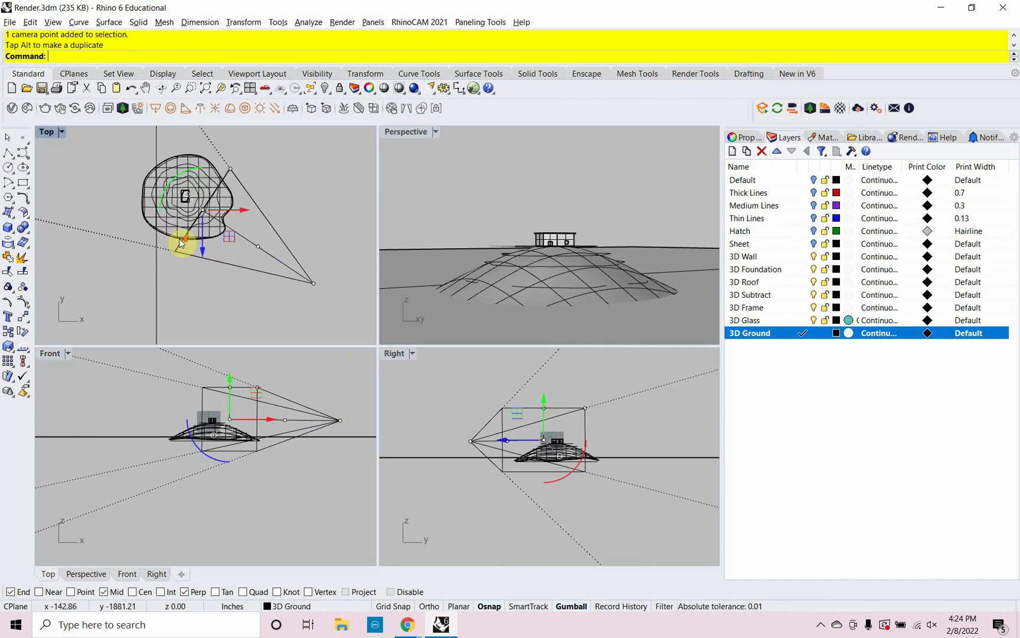
pyautogui.click(258, 248)
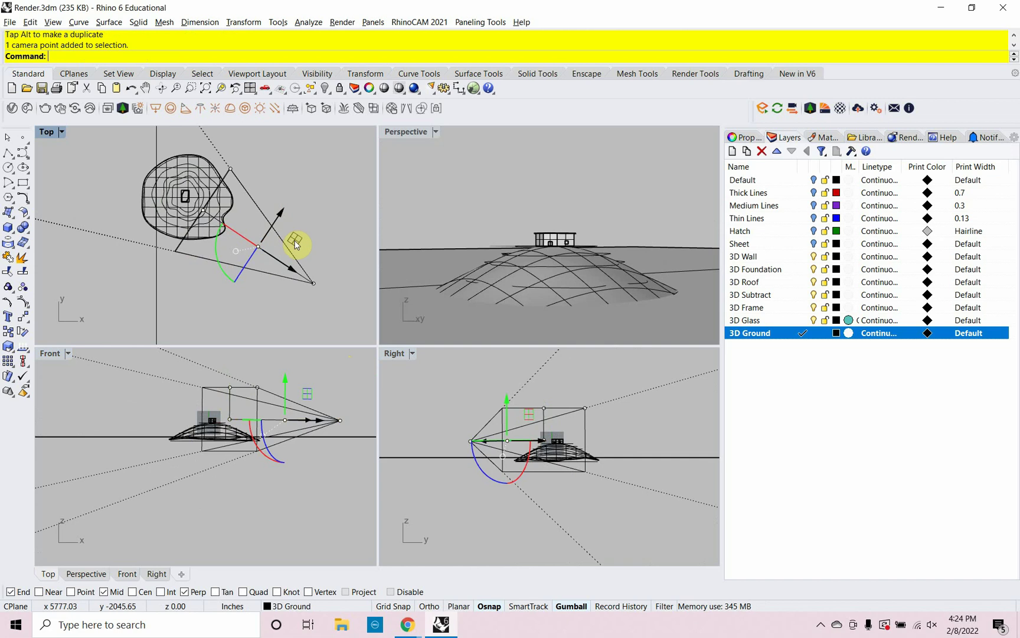
pyautogui.moveTo(298, 242); pyautogui.dragTo(190, 175)
pyautogui.scroll(6, 188, 196)
pyautogui.scroll(-3, 201, 234)
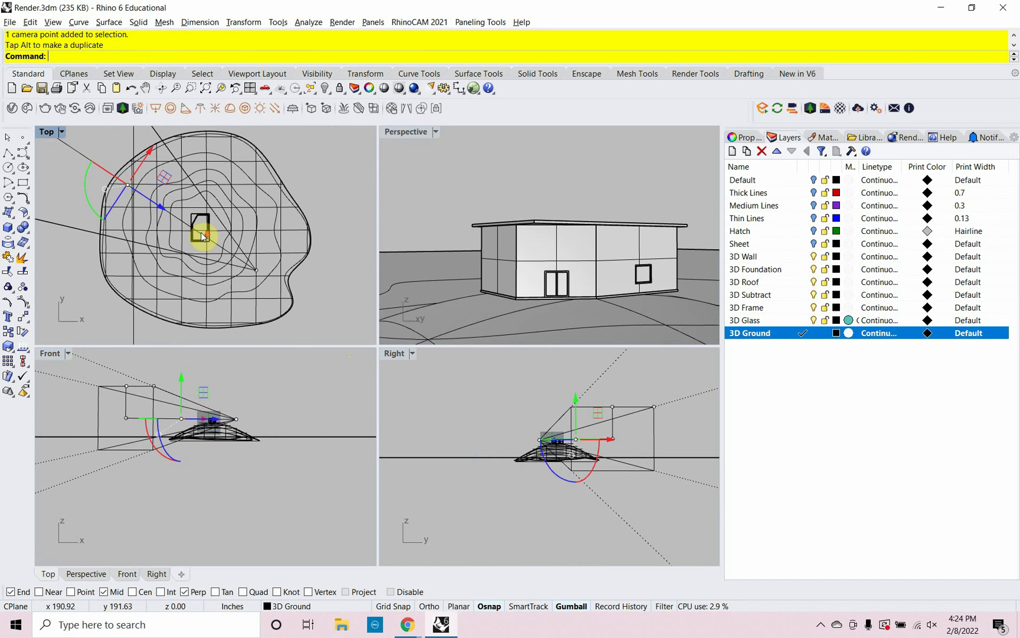
pyautogui.scroll(-1, 177, 213)
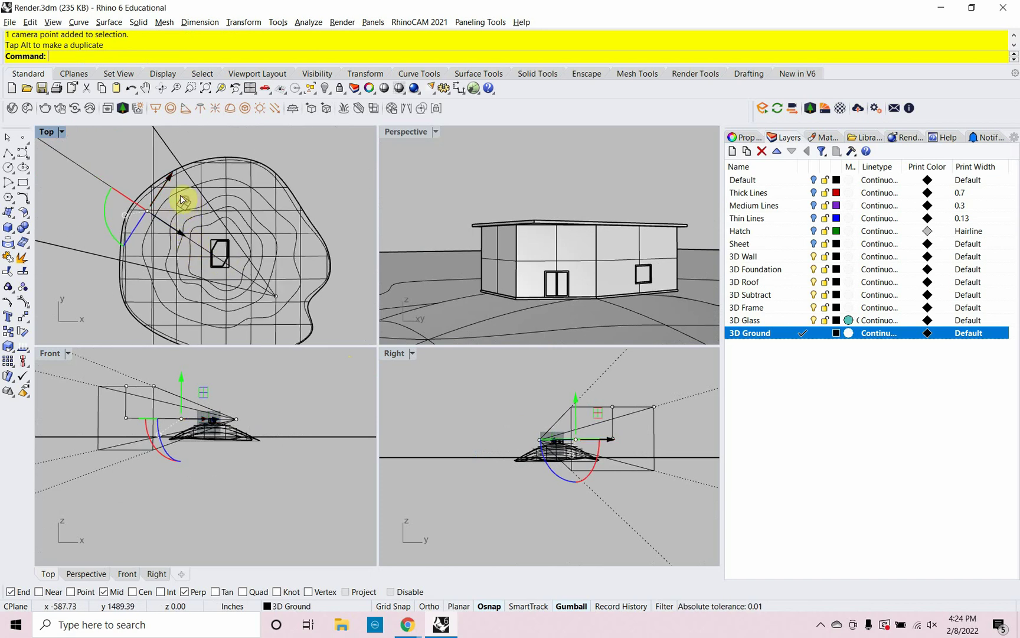
pyautogui.moveTo(187, 202); pyautogui.dragTo(156, 181)
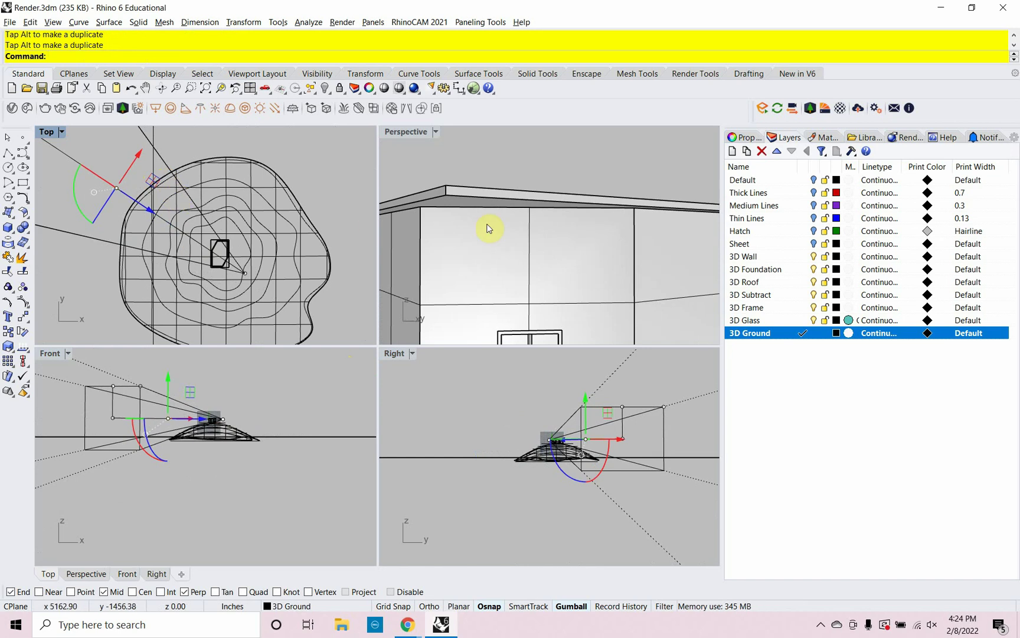
# Set the Perspective viewport's camera lens length to 25.
pyautogui.click(743, 137)
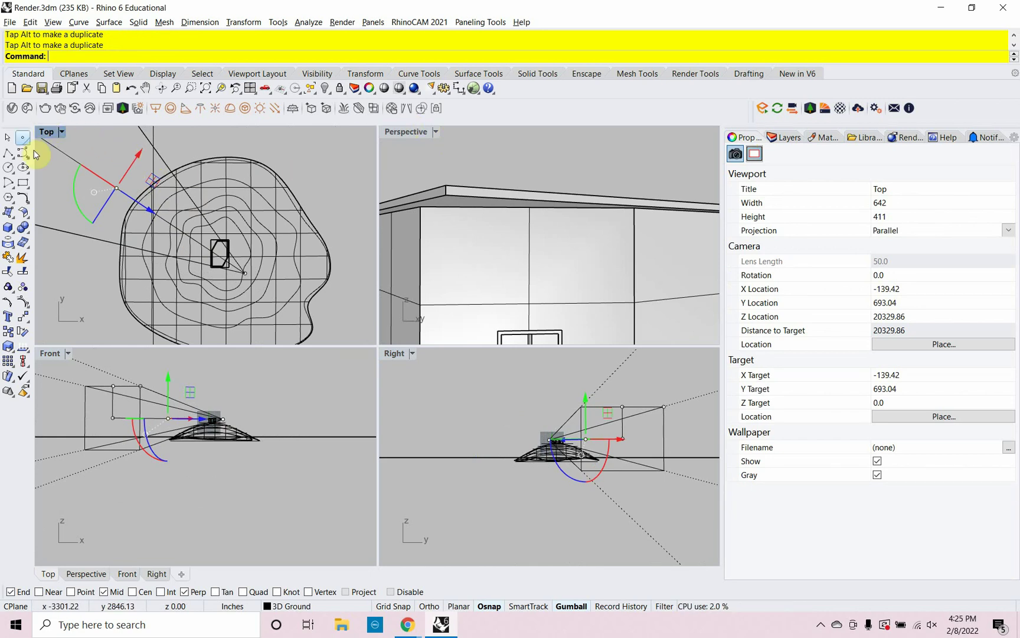
pyautogui.click(408, 133)
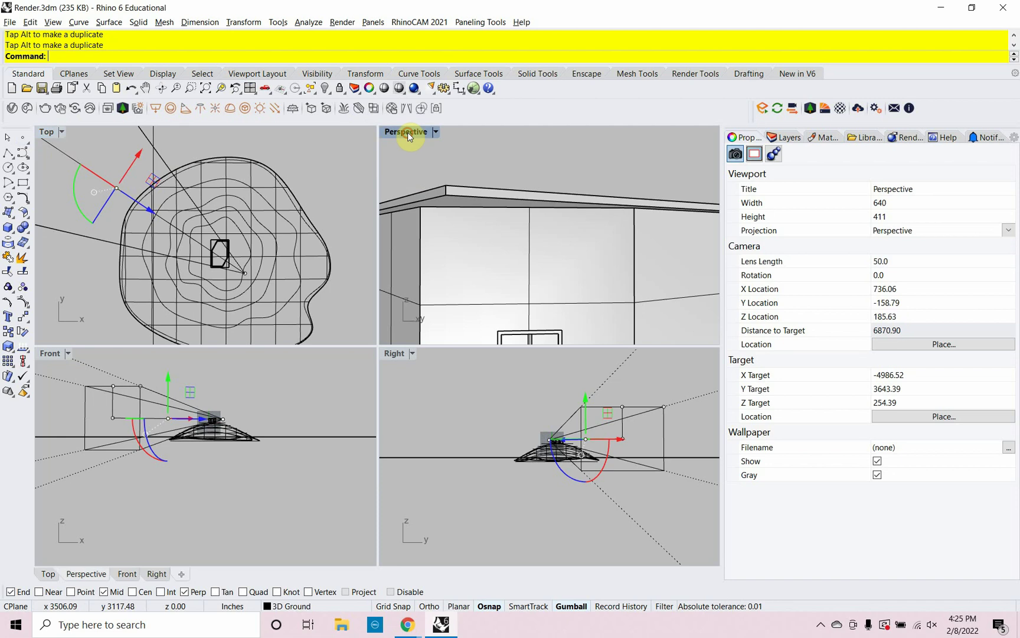
pyautogui.click(911, 231)
pyautogui.click(912, 231)
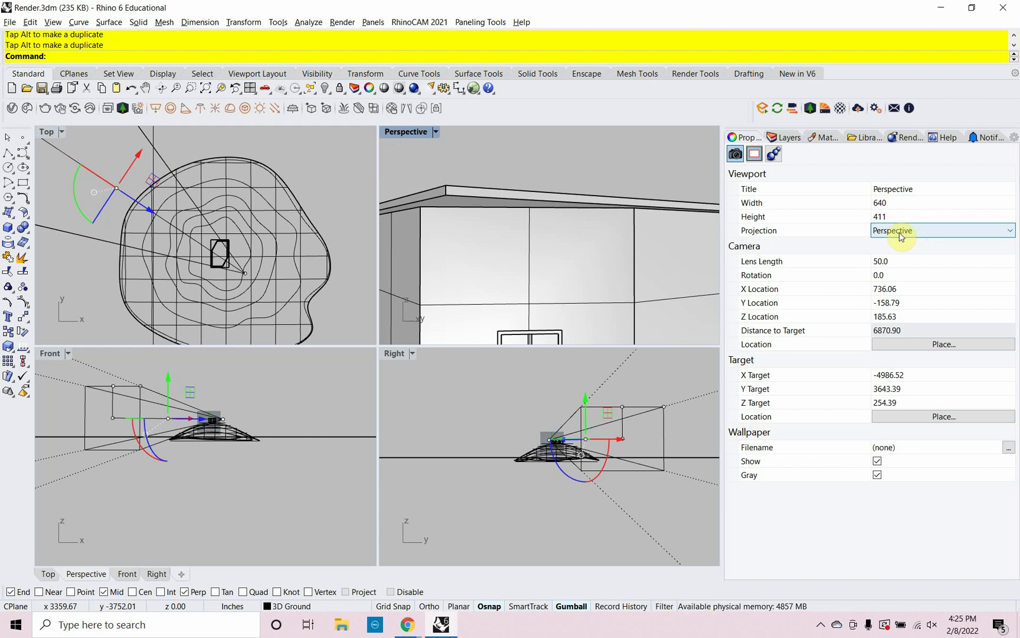
pyautogui.click(896, 262)
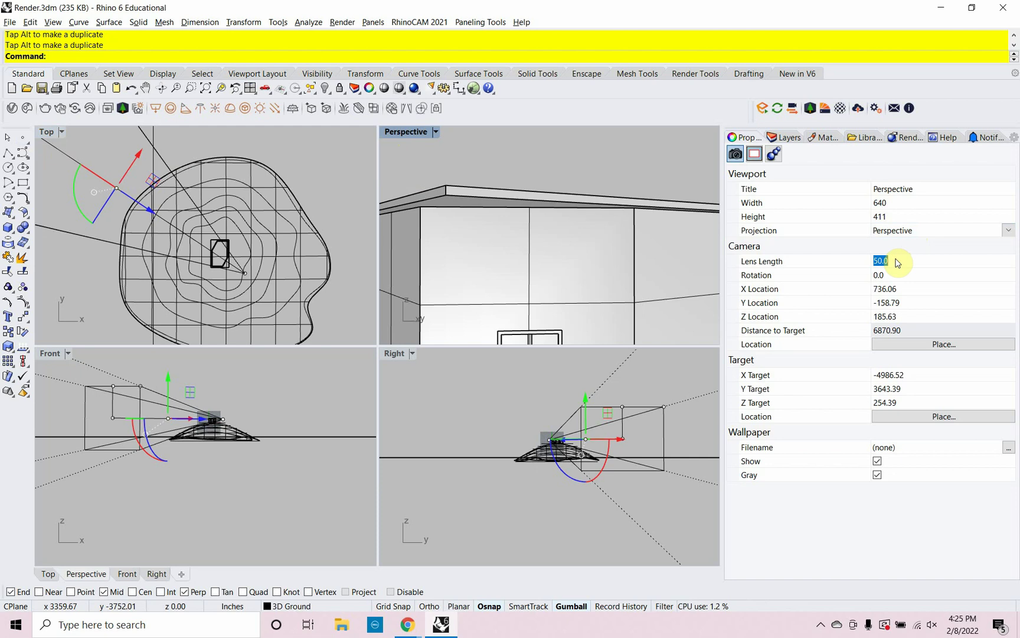
pyautogui.write('25')
pyautogui.press('Return')
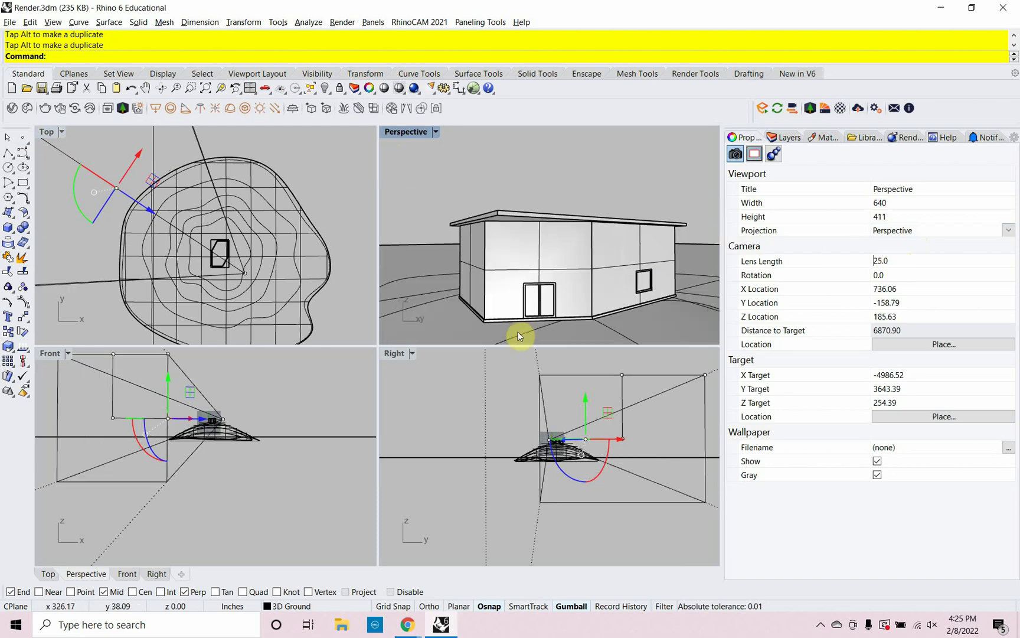
# Set both the camera's Z location and its Z target to 54 inches for a level, eye-height view.
pyautogui.click(907, 318)
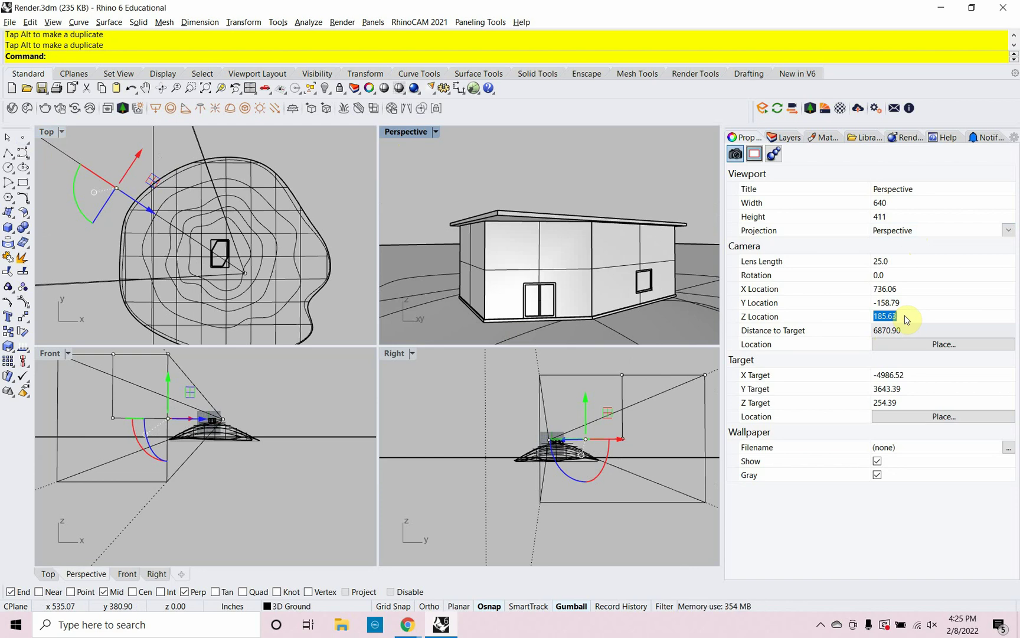
pyautogui.write('54.0')
pyautogui.press('Return')
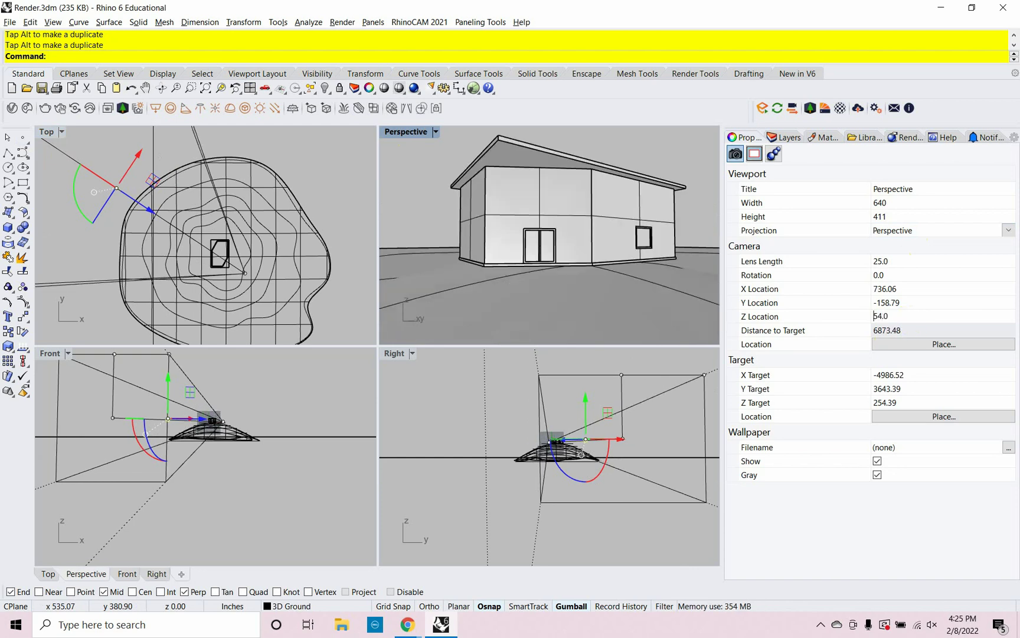
pyautogui.click(902, 406)
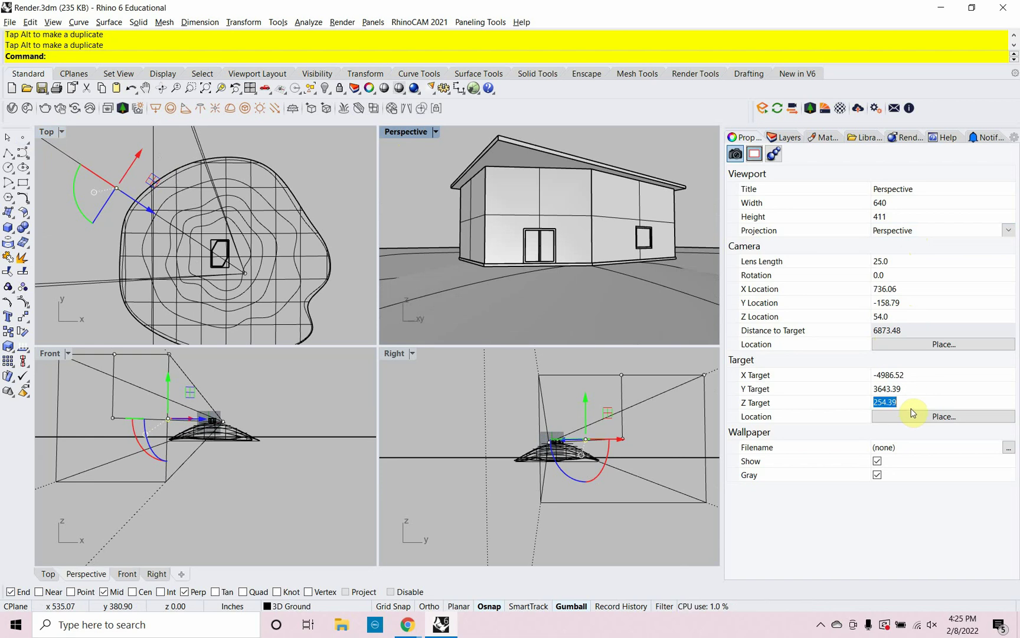
pyautogui.write('54')
pyautogui.press('Return')
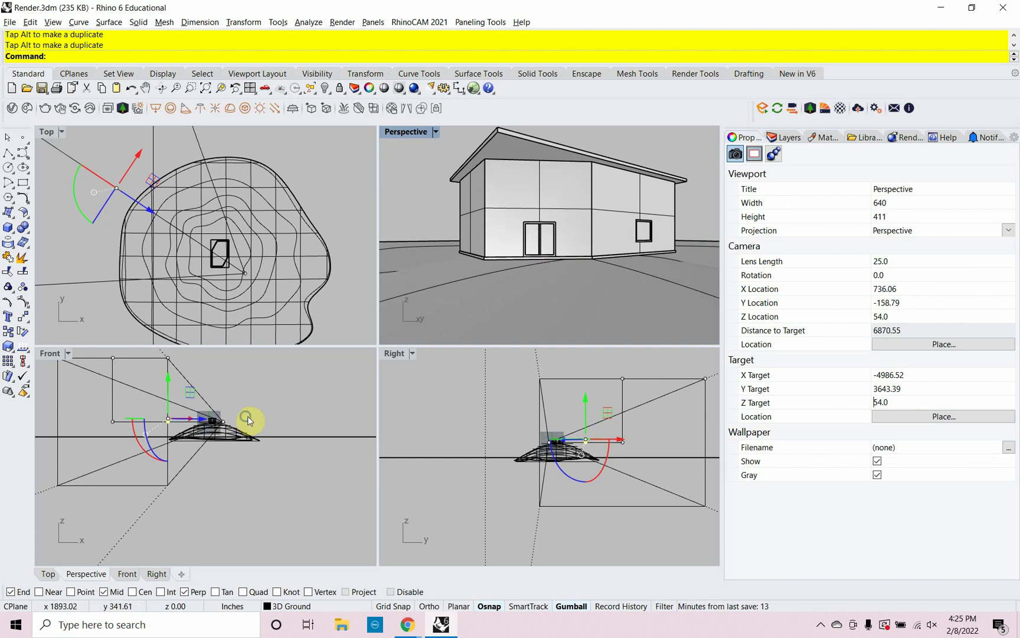
# Check the camera's placement relative to the house in the Front and Top views, and hide the camera object.
pyautogui.moveTo(248, 416); pyautogui.dragTo(267, 419, button='right')
pyautogui.scroll(5, 224, 412)
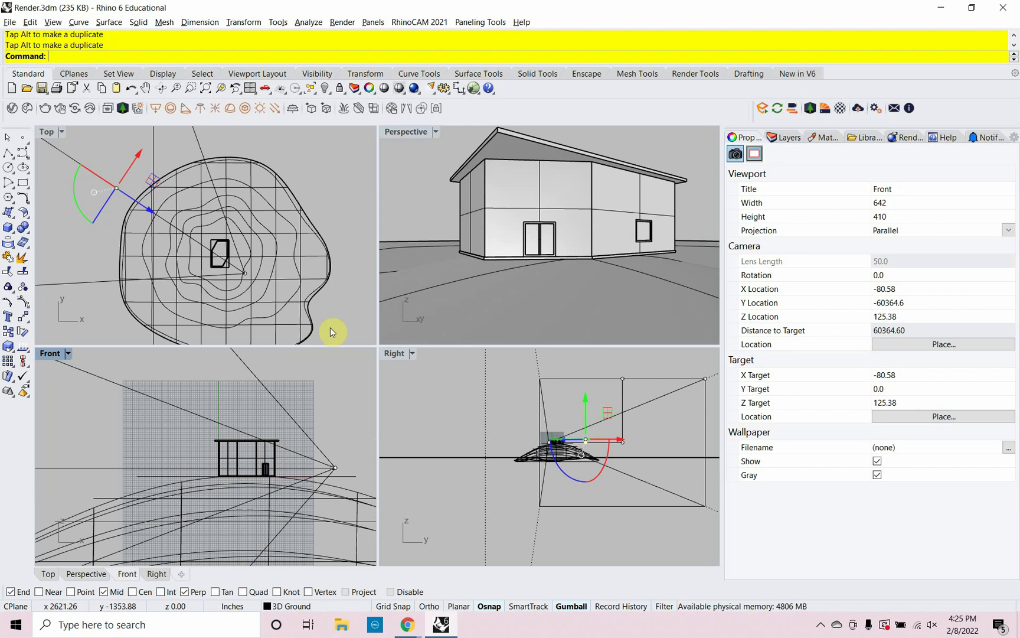
pyautogui.moveTo(314, 191); pyautogui.dragTo(315, 187, button='right')
pyautogui.scroll(-3, 262, 163)
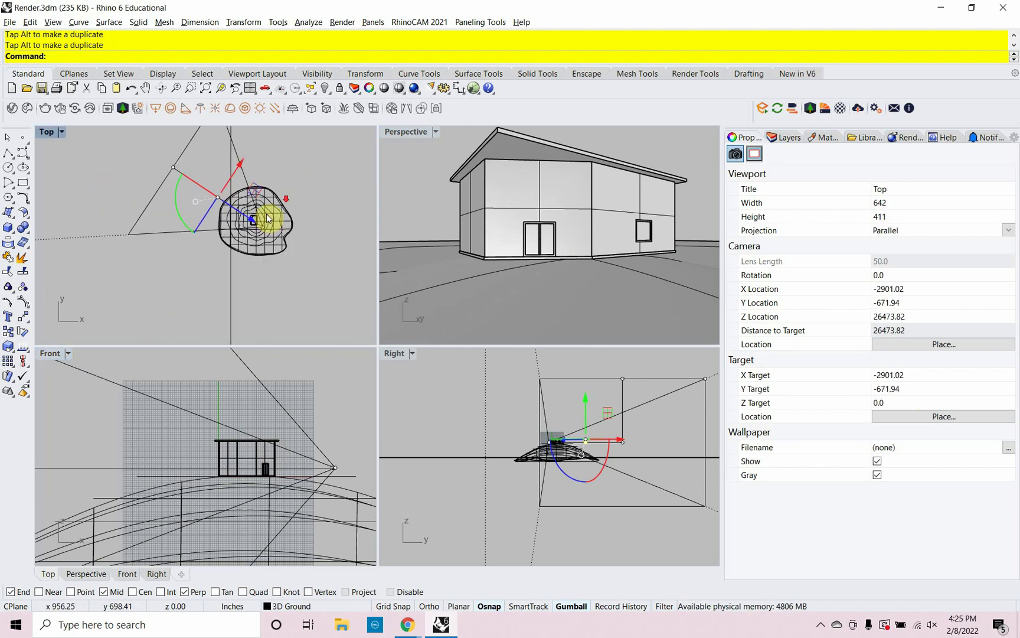
pyautogui.scroll(-3, 261, 303)
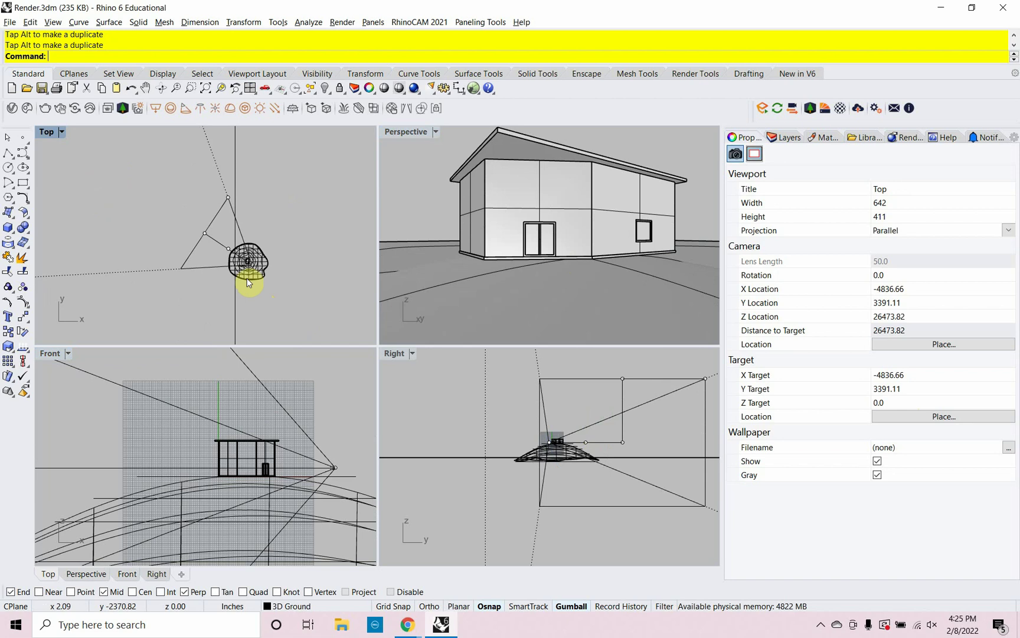
pyautogui.scroll(-5, 213, 266)
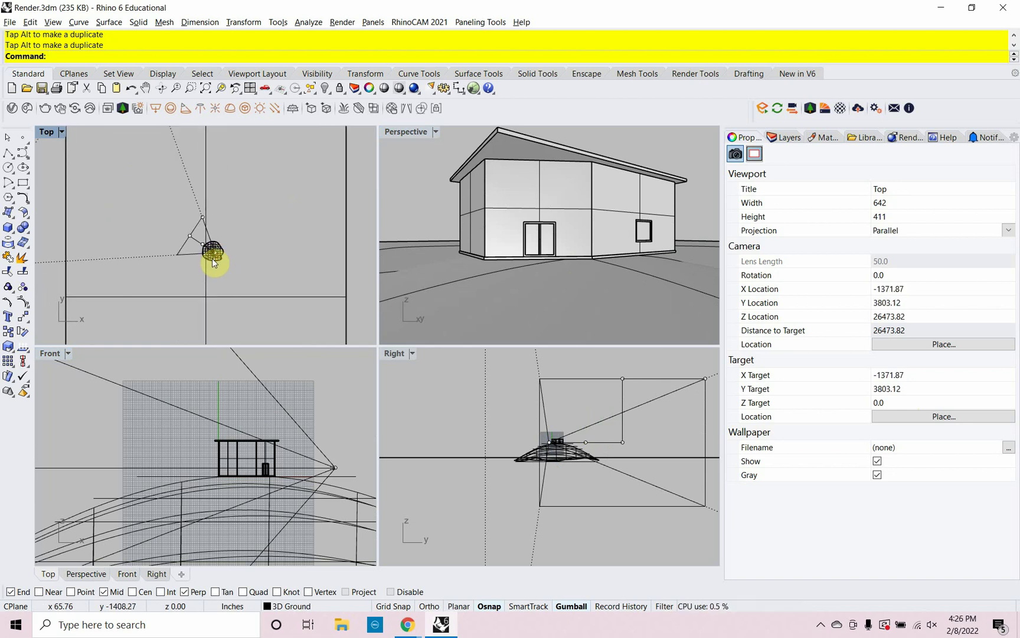
pyautogui.press('F6')
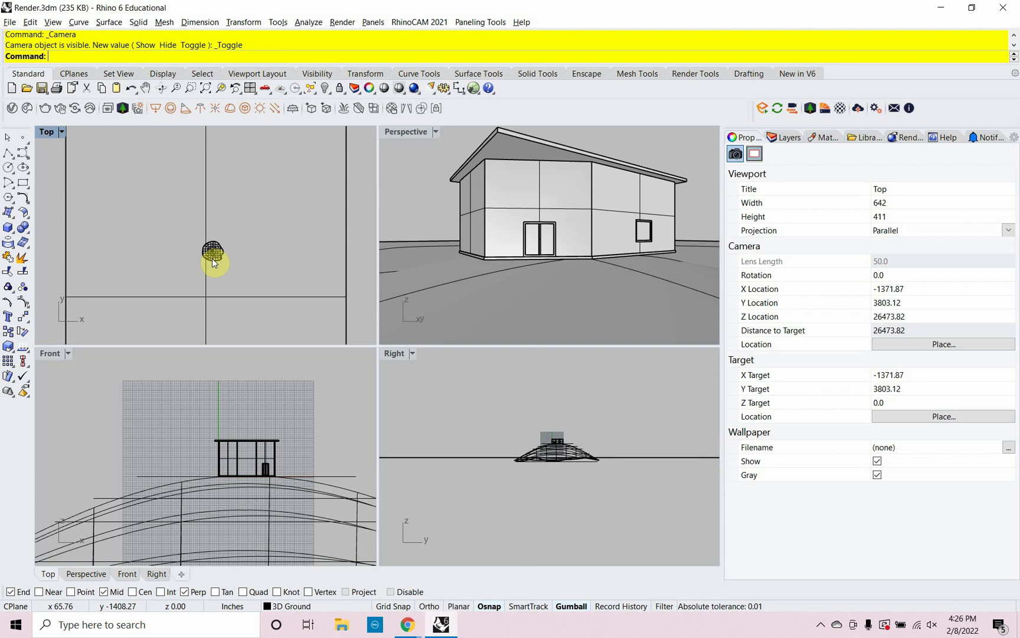
pyautogui.moveTo(212, 258); pyautogui.dragTo(217, 248, button='right')
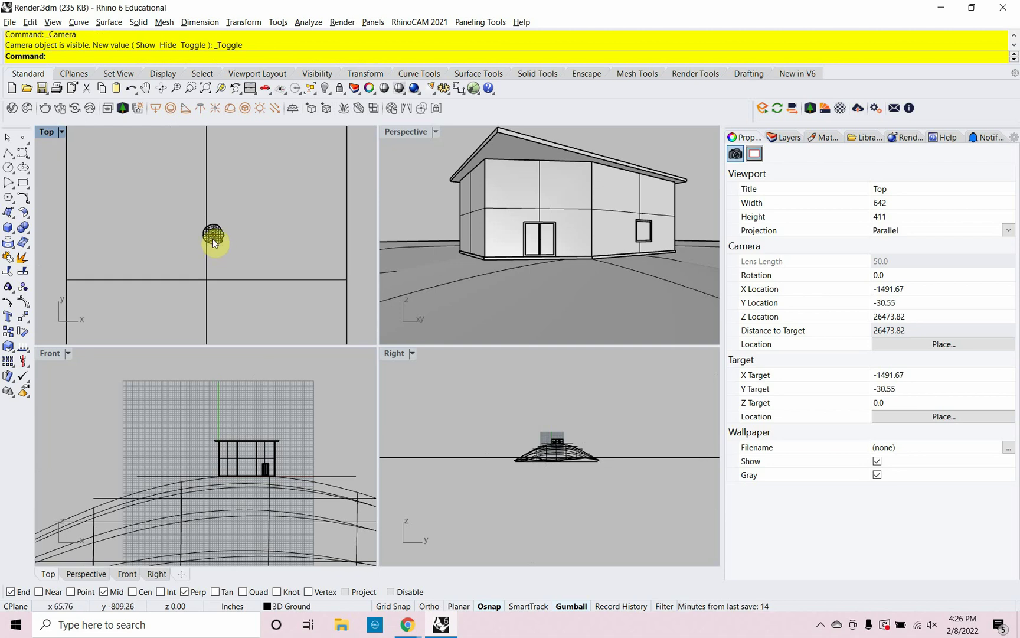
# Save the file and turn on the sun with manual control in the Sun settings.
pyautogui.hotkey('ctrl', 's')
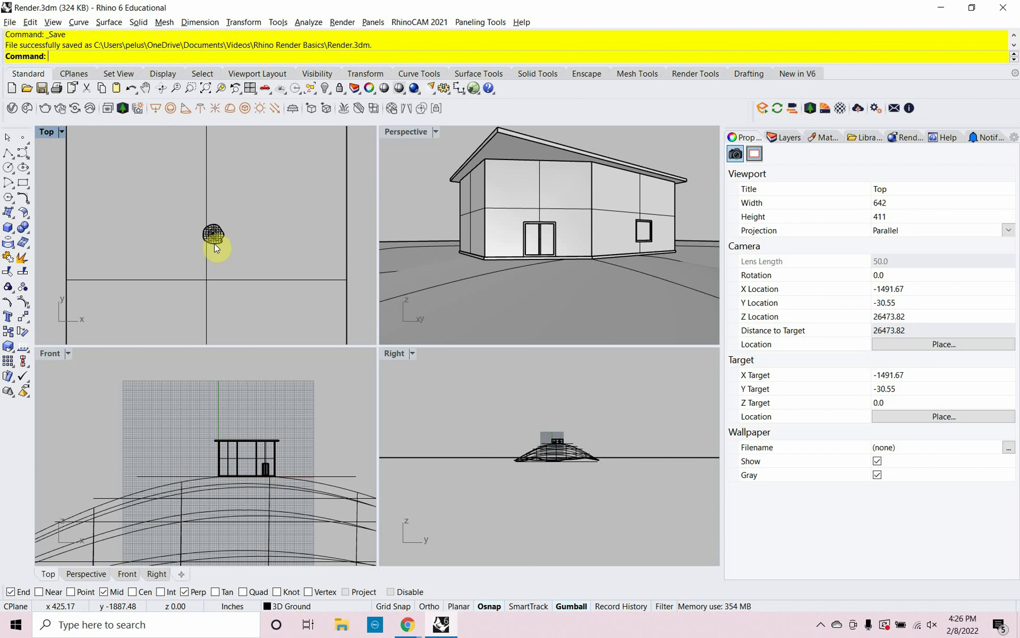
pyautogui.write('Sun')
pyautogui.press('Return')
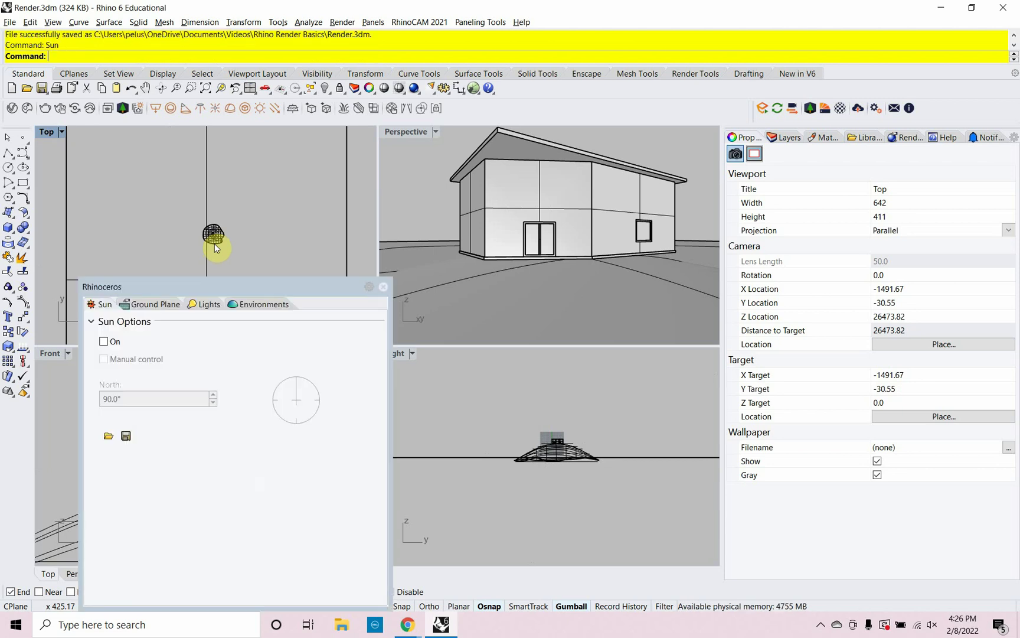
pyautogui.moveTo(226, 284); pyautogui.dragTo(203, 160)
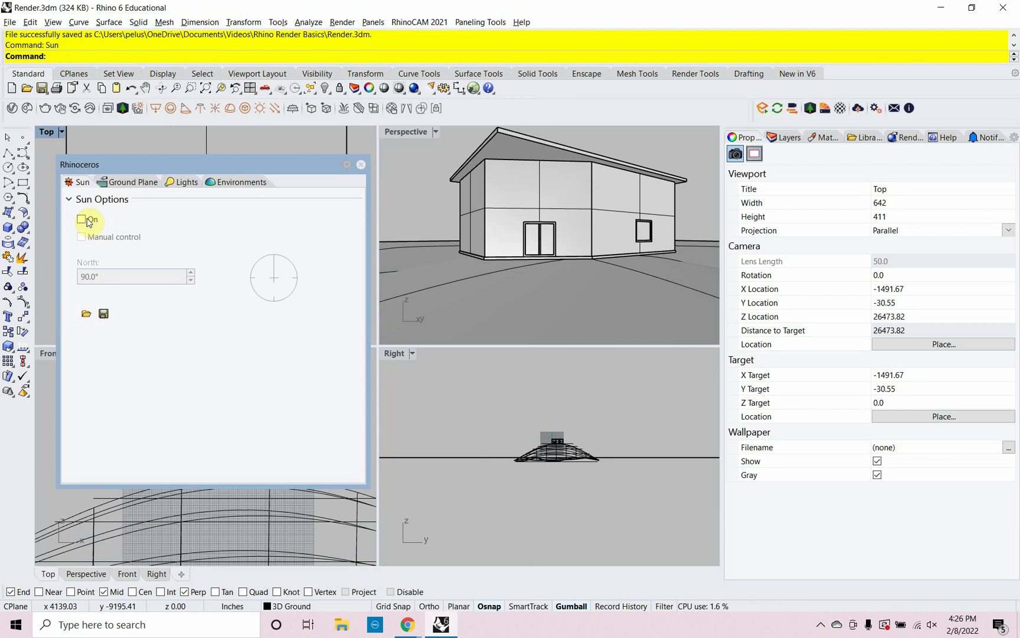
pyautogui.click(86, 220)
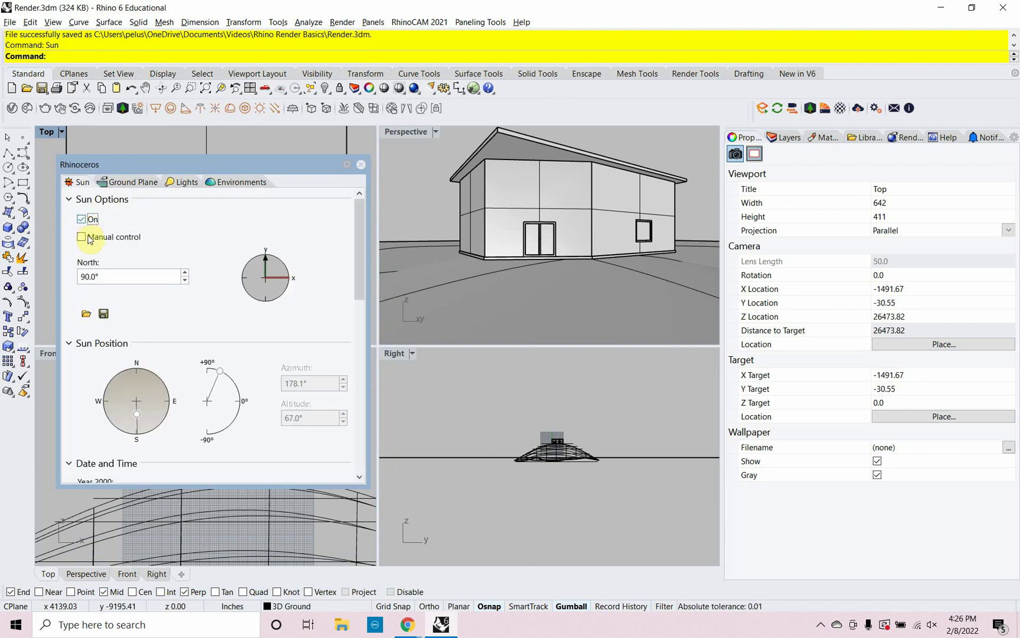
pyautogui.click(82, 237)
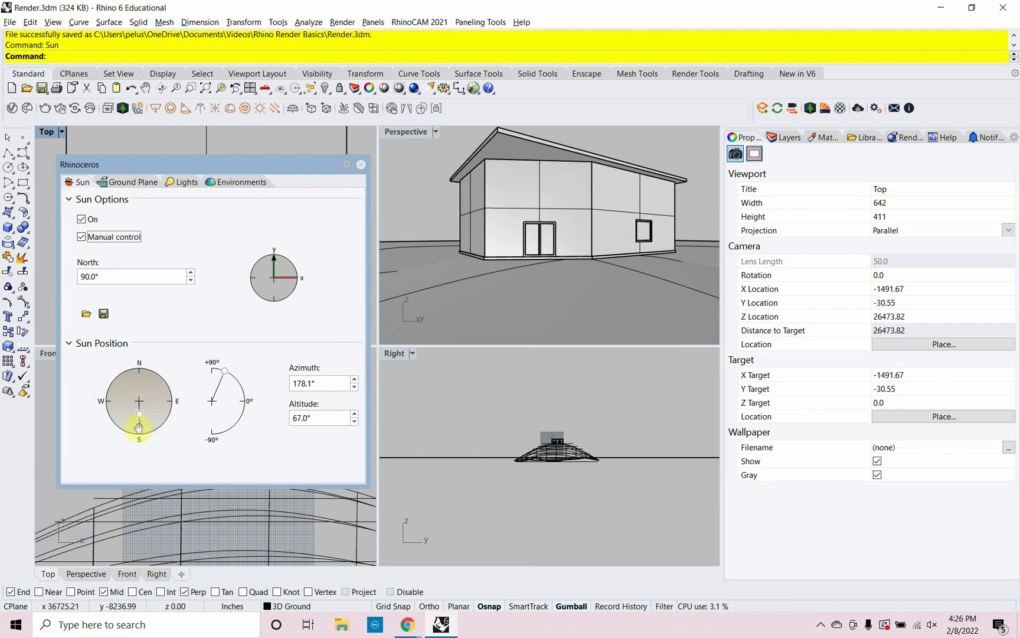
# Frame the house in the Top viewport and set that viewport's display mode to Rendered.
pyautogui.moveTo(245, 169); pyautogui.dragTo(613, 170)
pyautogui.moveTo(168, 231); pyautogui.dragTo(155, 227, button='right')
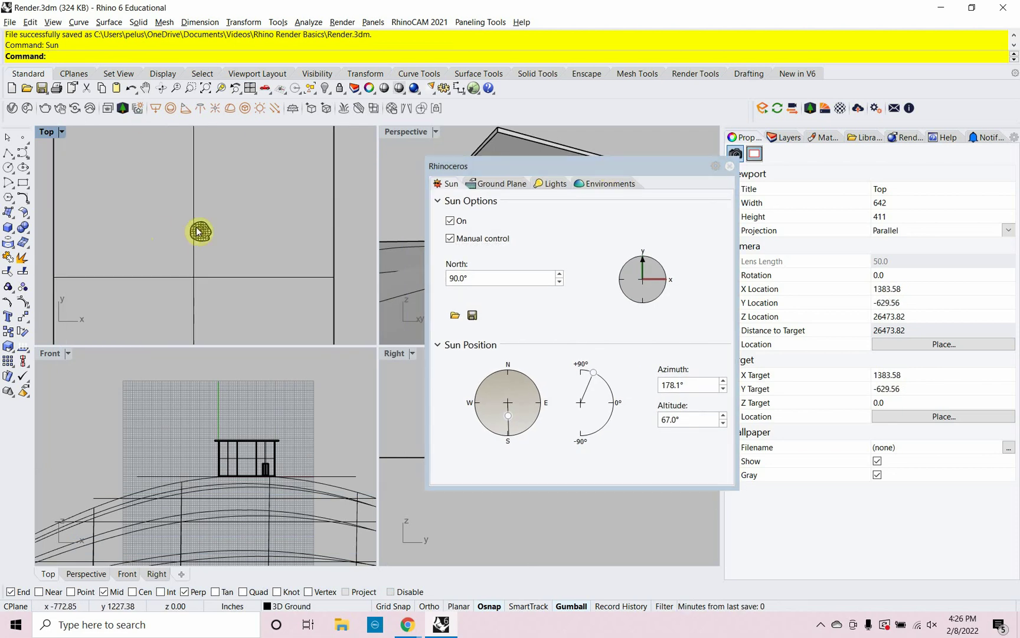
pyautogui.scroll(-5, 199, 234)
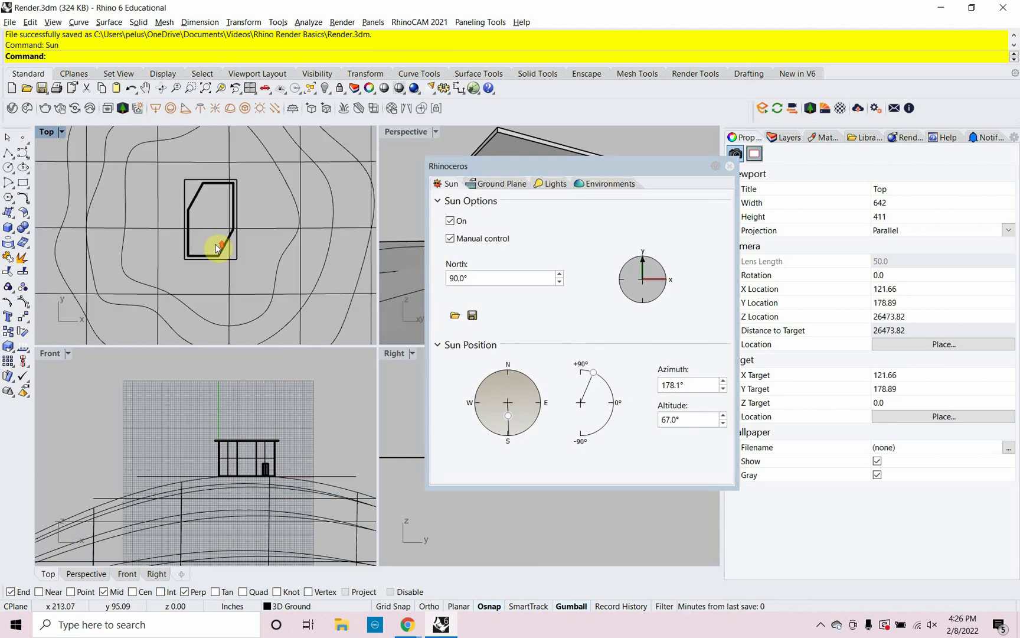
pyautogui.scroll(4, 218, 248)
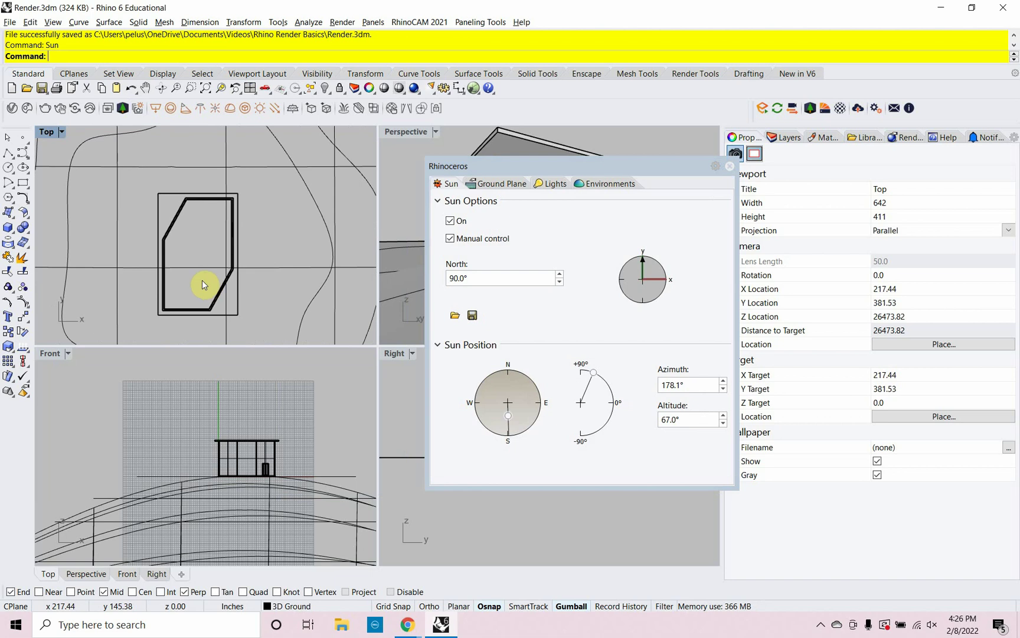
pyautogui.scroll(-1, 194, 272)
pyautogui.click(61, 133)
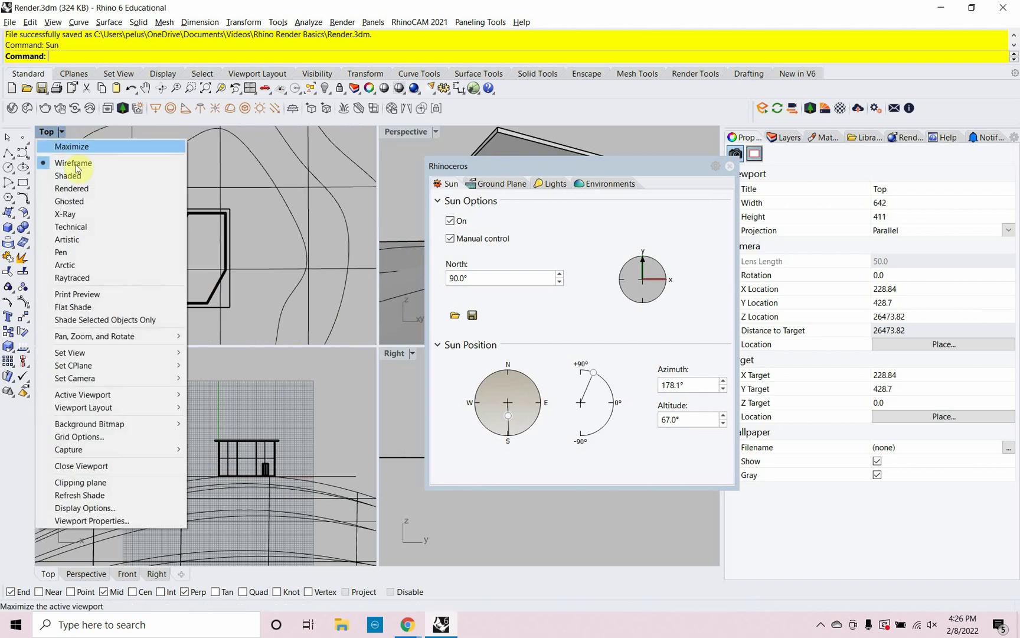
pyautogui.click(89, 190)
pyautogui.moveTo(105, 221); pyautogui.dragTo(144, 216, button='right')
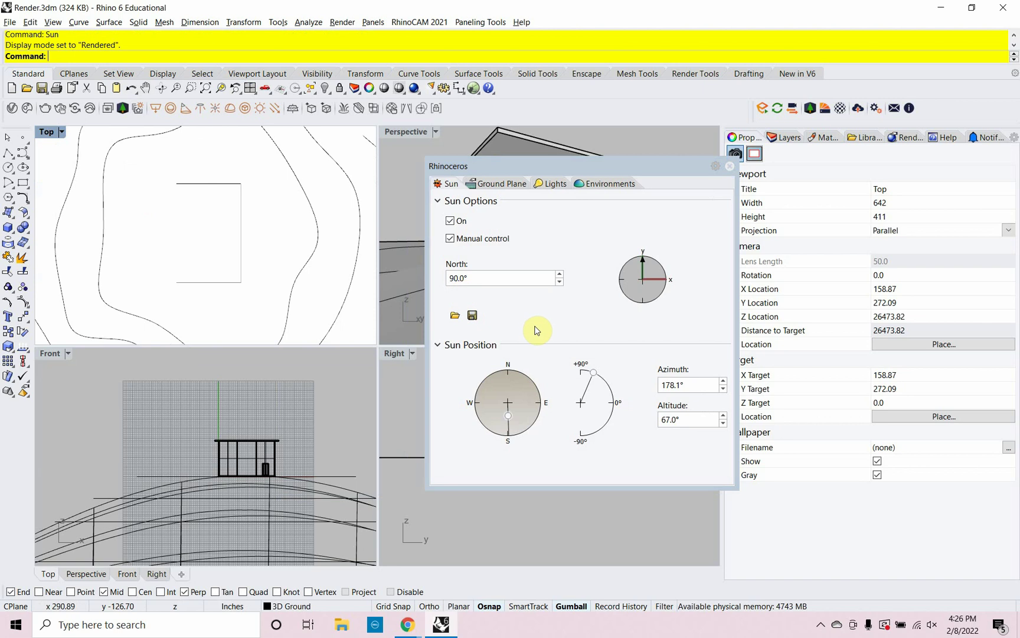
# Set the sun's altitude to about 34.2° and its azimuth to about 58.1°.
pyautogui.moveTo(596, 375); pyautogui.dragTo(609, 387)
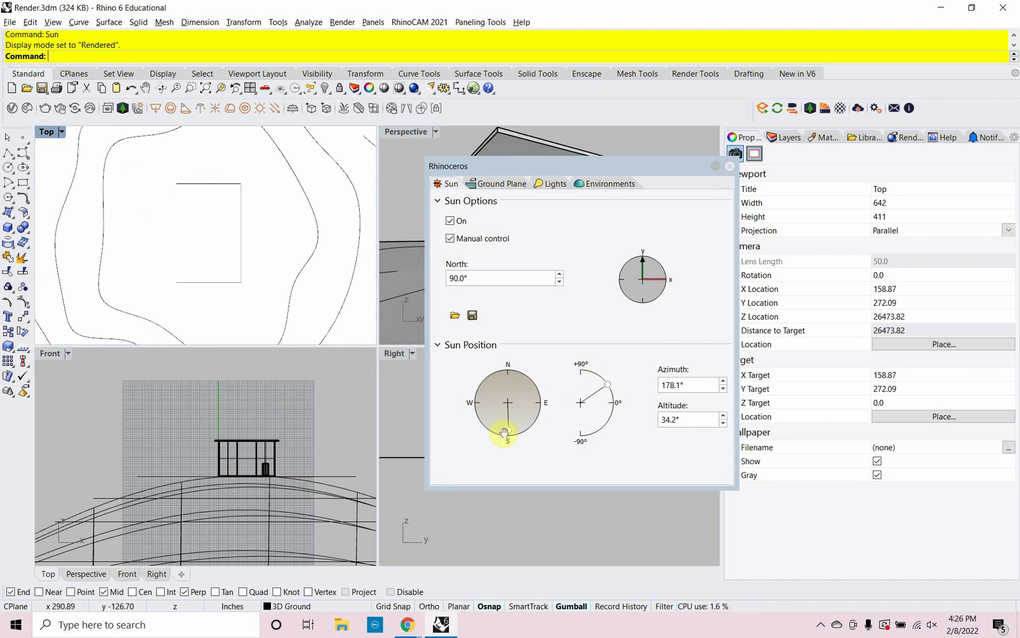
pyautogui.moveTo(508, 435); pyautogui.dragTo(533, 386)
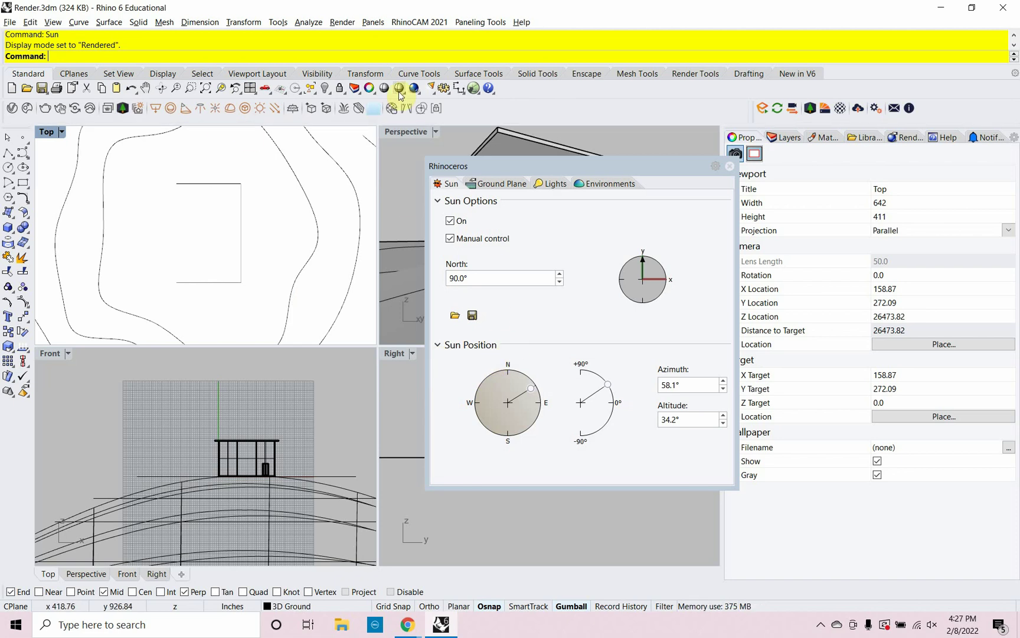
# Run test renders of the Top and Perspective views to check the sunlight, and close the Sun settings.
pyautogui.click(416, 89)
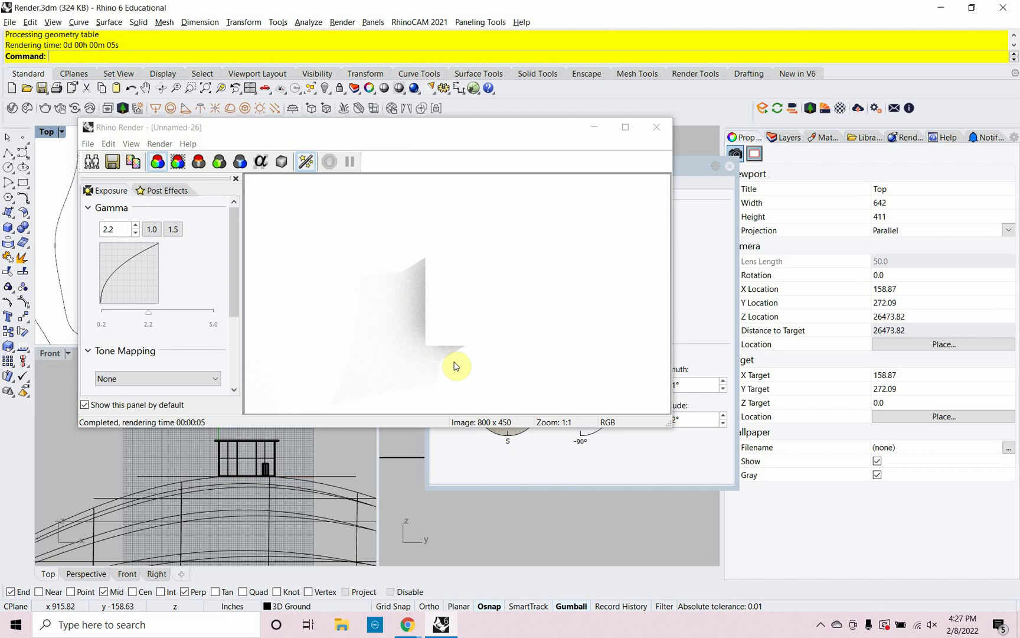
pyautogui.click(655, 127)
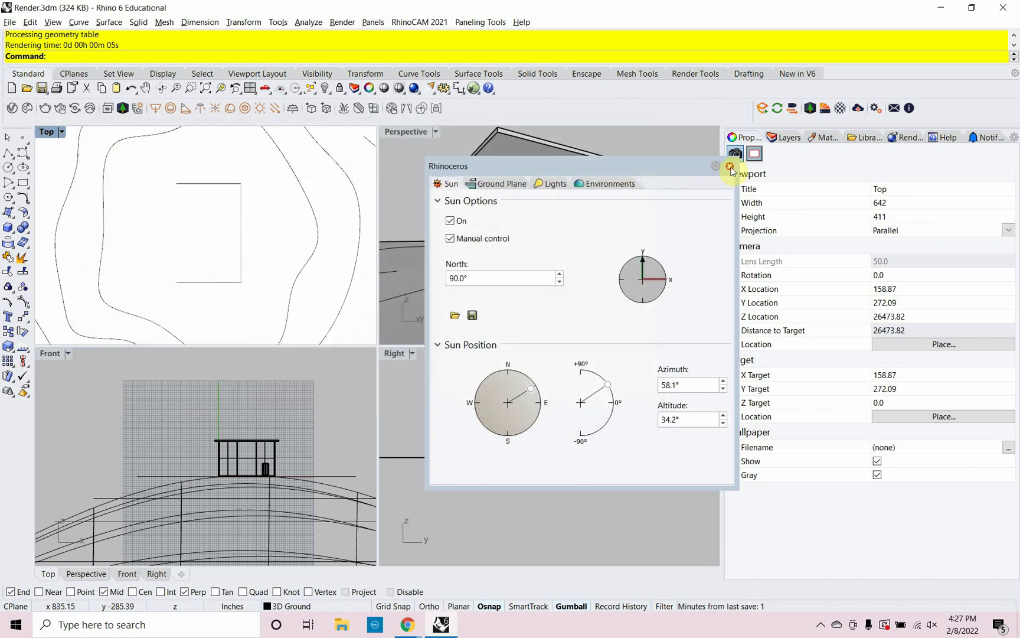
pyautogui.click(731, 167)
pyautogui.click(401, 131)
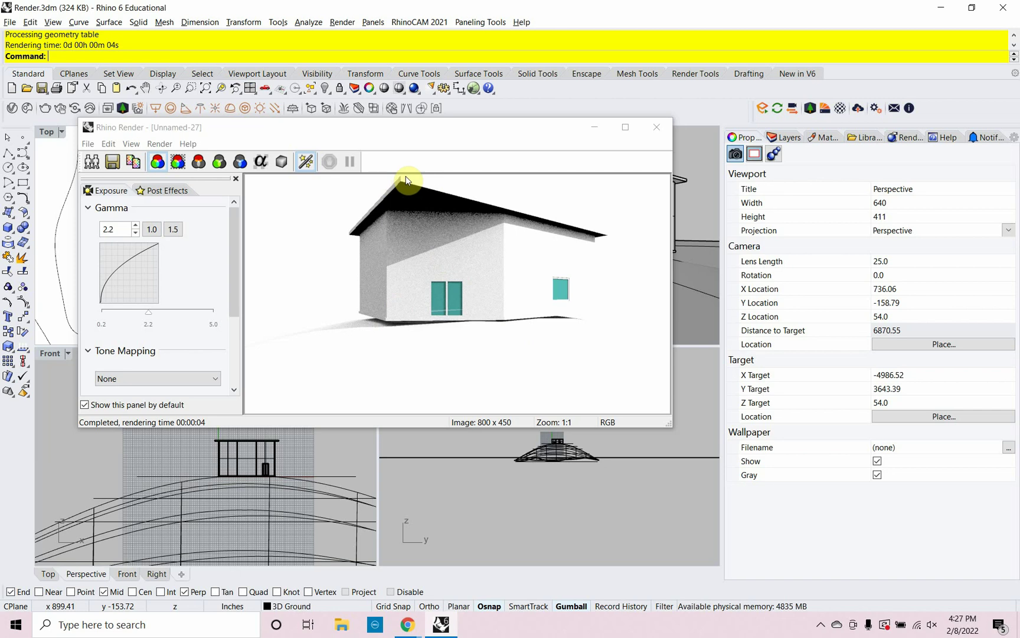
pyautogui.click(655, 127)
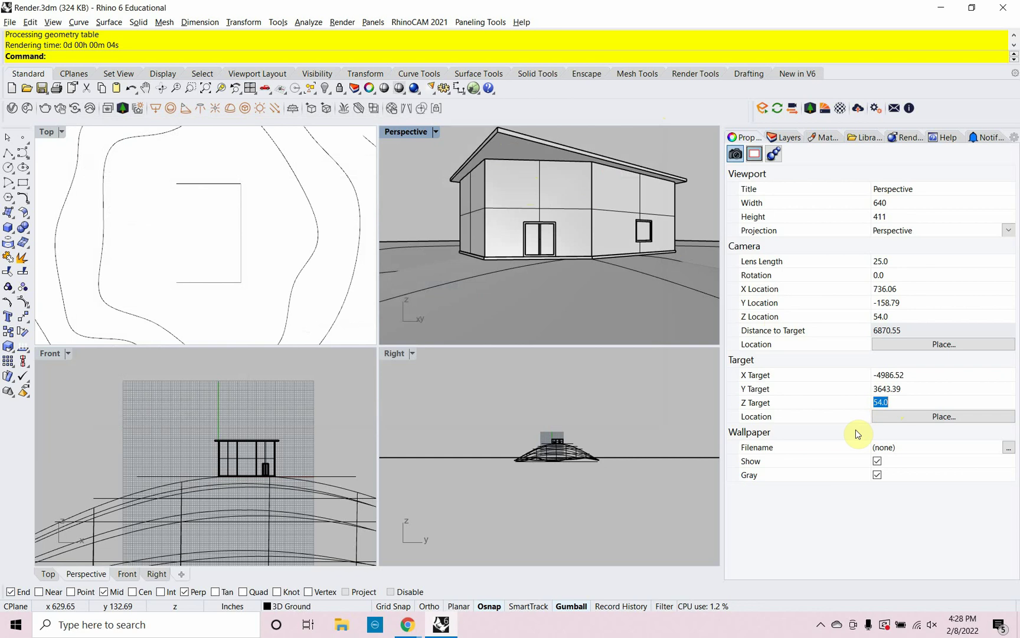
# Try a Z target of 100 and then 500 for the Perspective camera.
pyautogui.write('100')
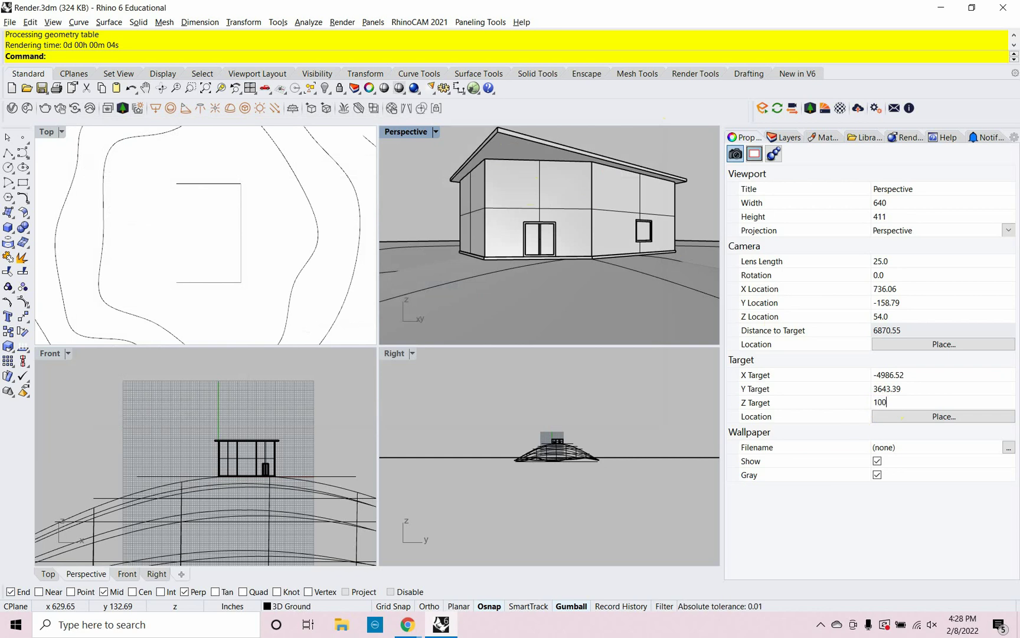
pyautogui.press('Return')
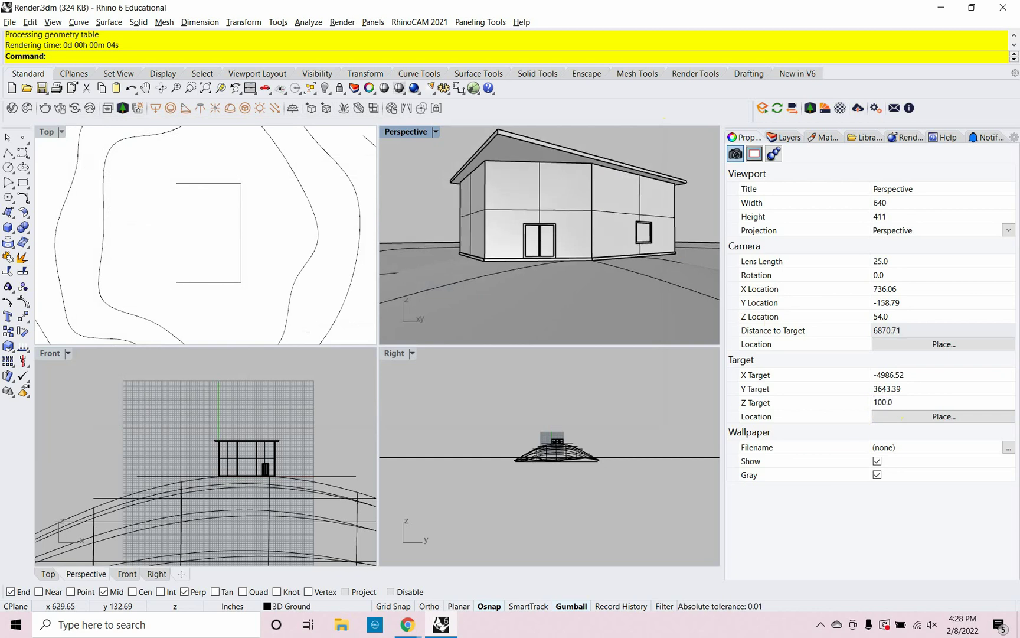
pyautogui.click(866, 401)
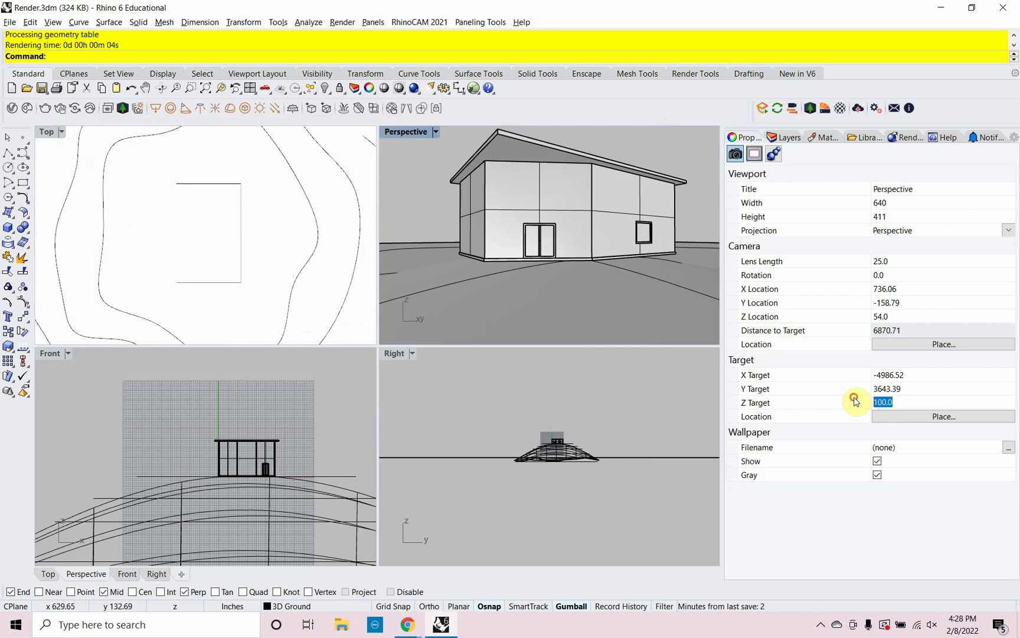
pyautogui.write('500')
pyautogui.press('Return')
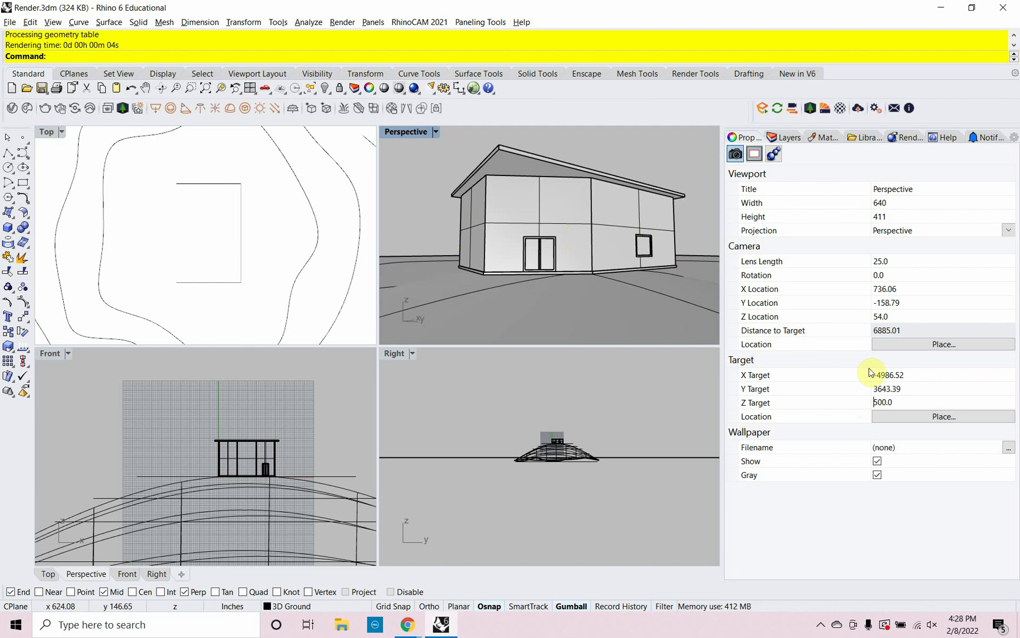
# Set the Perspective camera's Z target to 100 and maximize the Perspective viewport.
pyautogui.click(899, 402)
pyautogui.hotkey('ctrl', 'a')
pyautogui.write('100')
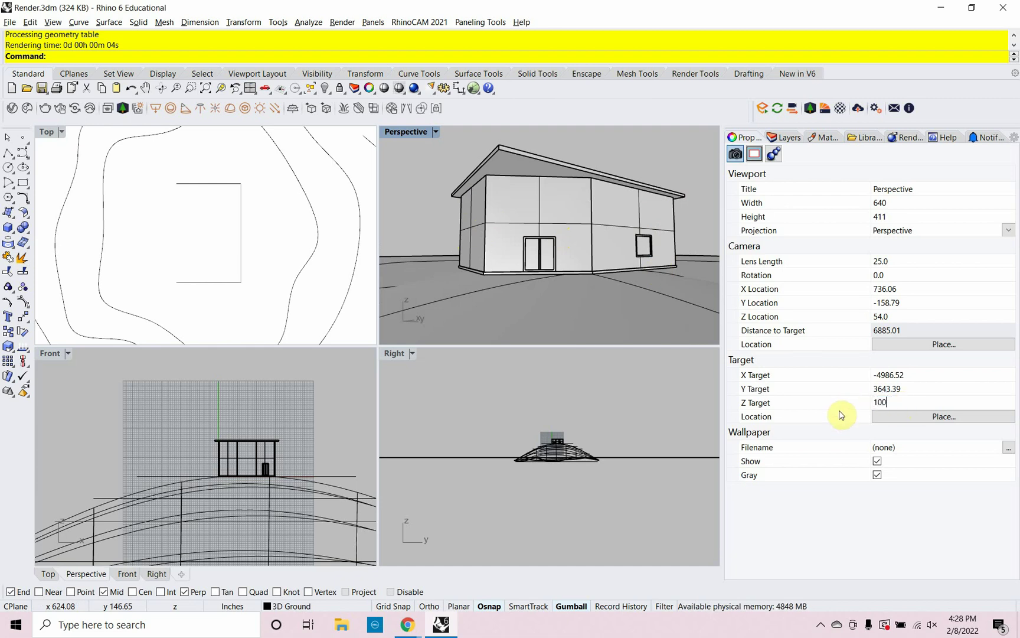
pyautogui.press('Return')
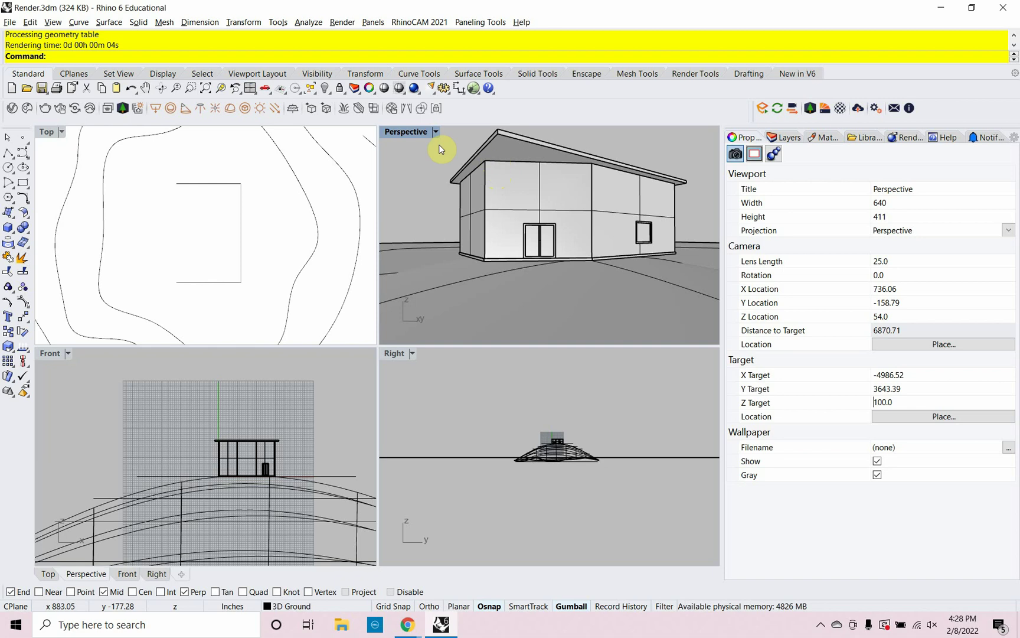
pyautogui.doubleClick(415, 136)
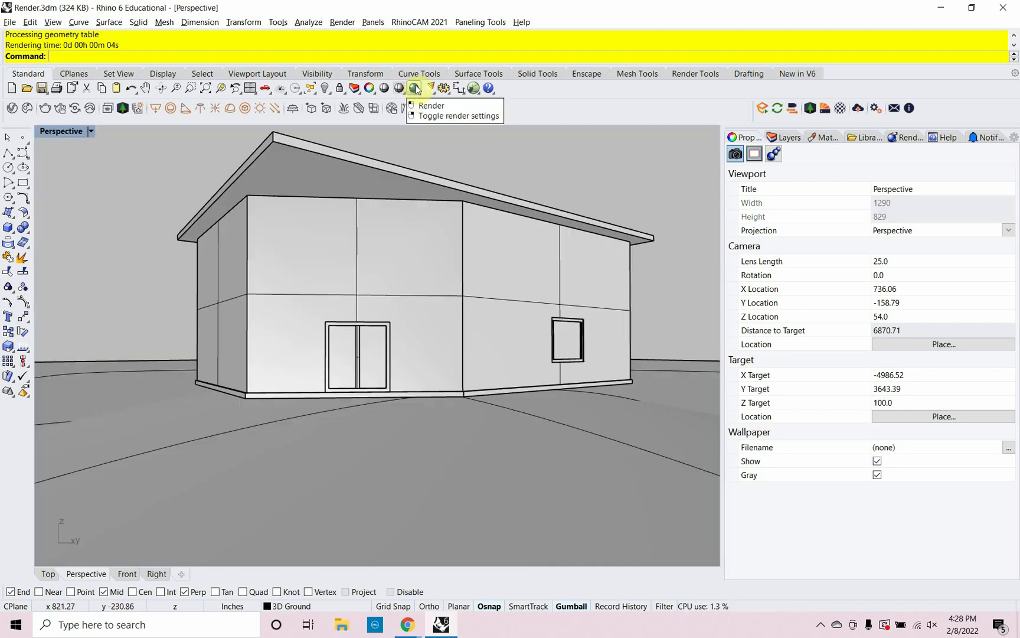
# Display the Rendering settings, removing the Rendering panel from the docked set and adding it back.
pyautogui.click(906, 142)
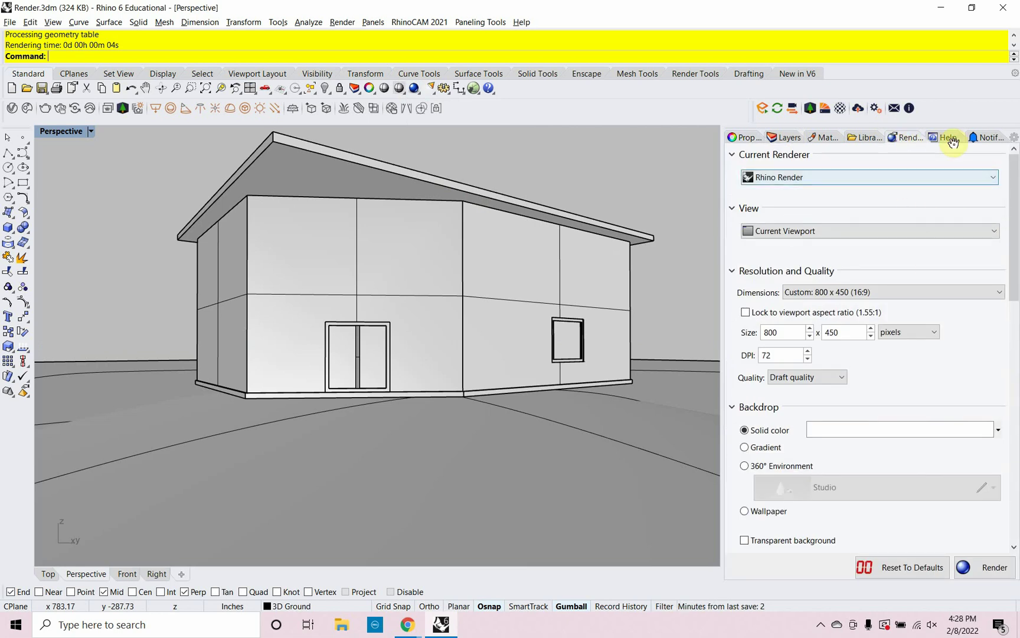
pyautogui.click(1015, 137)
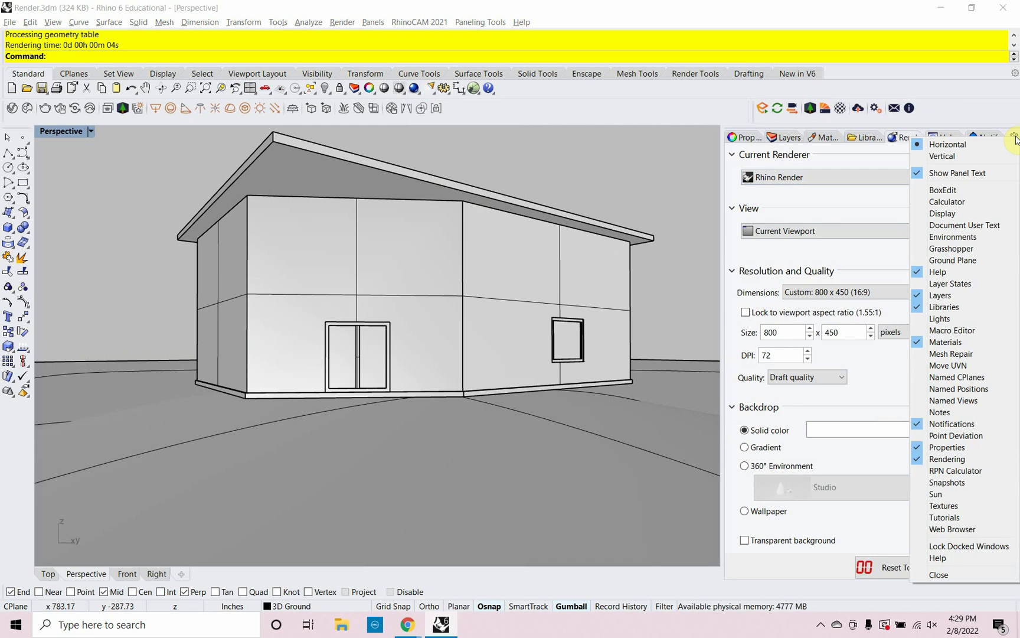
pyautogui.click(949, 459)
pyautogui.click(1014, 139)
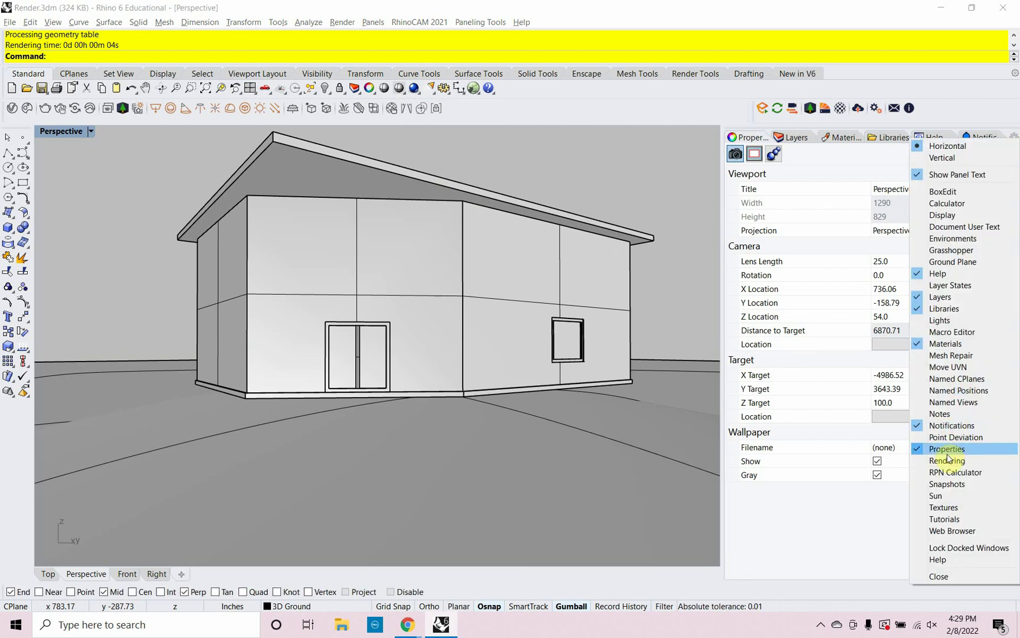
pyautogui.click(947, 463)
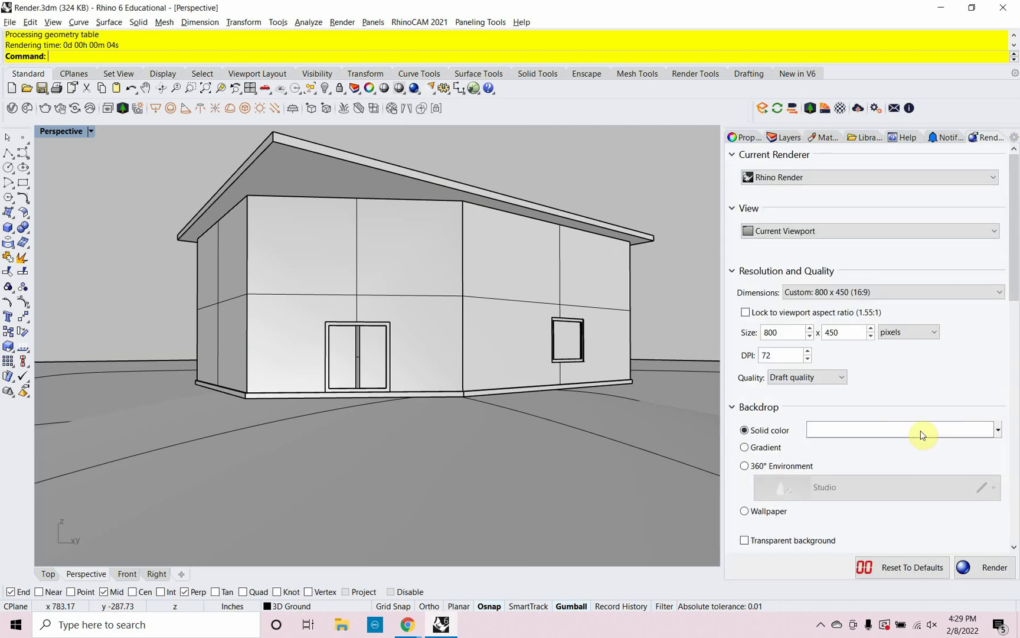
# Set the render size to 1700 x 1100 pixels and render the Perspective view at that resolution.
pyautogui.doubleClick(781, 334)
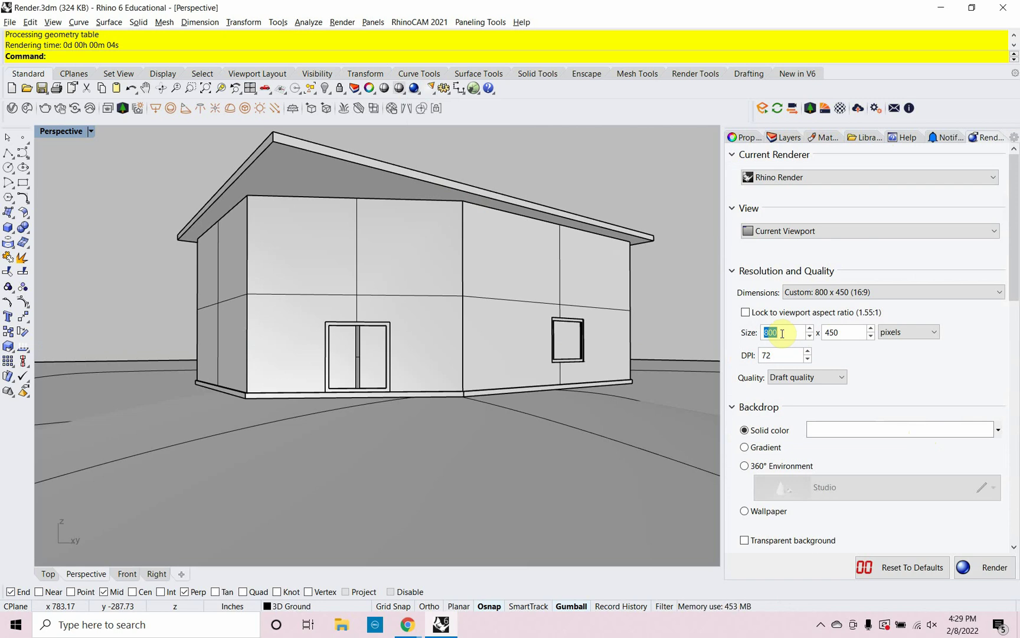
pyautogui.write('11')
pyautogui.moveTo(779, 332); pyautogui.dragTo(755, 331)
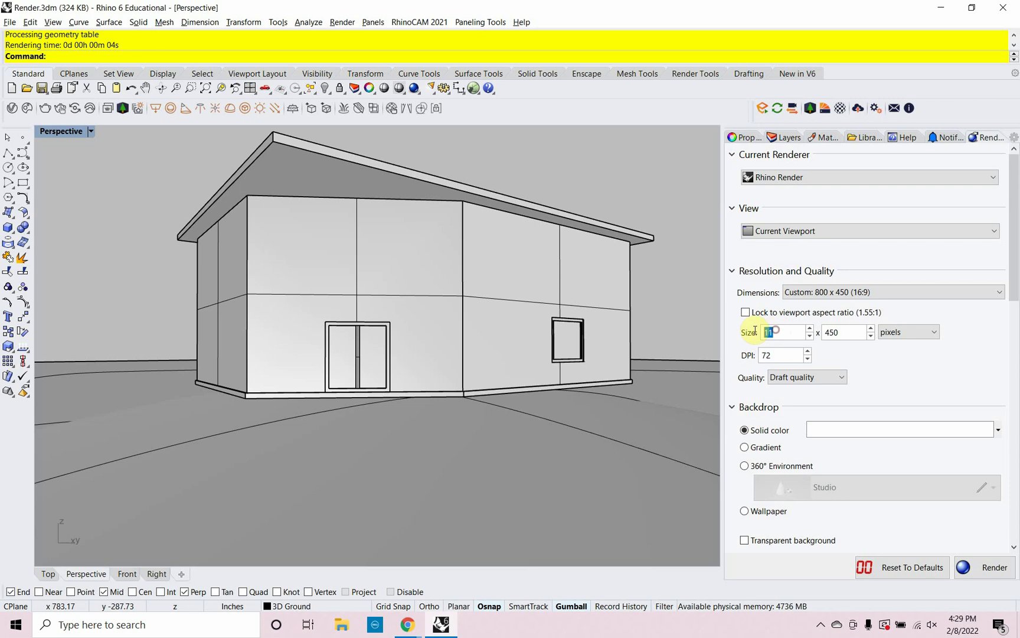
pyautogui.write('17')
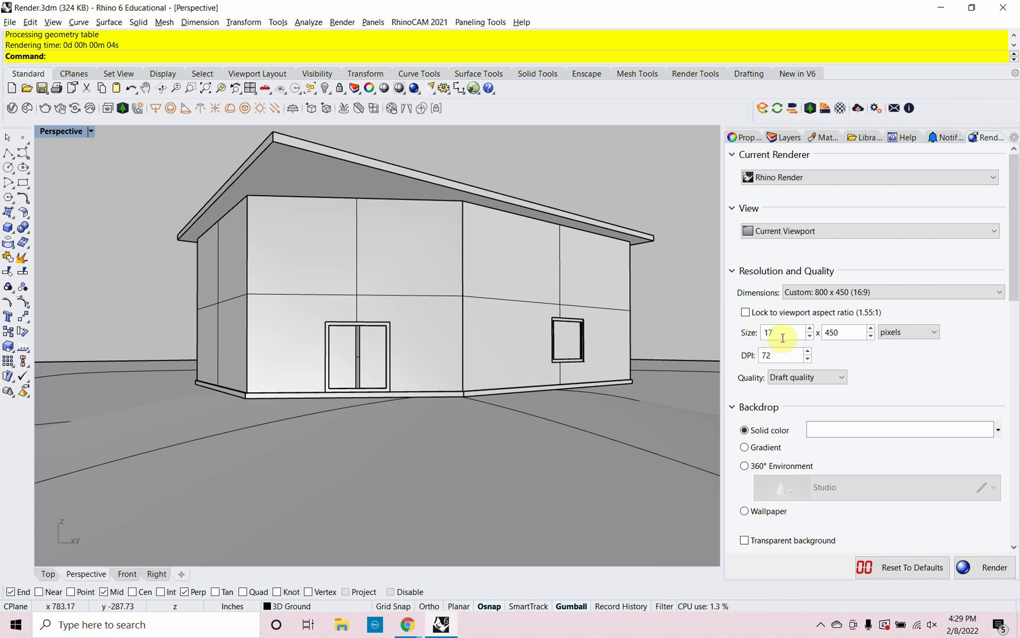
pyautogui.write('00')
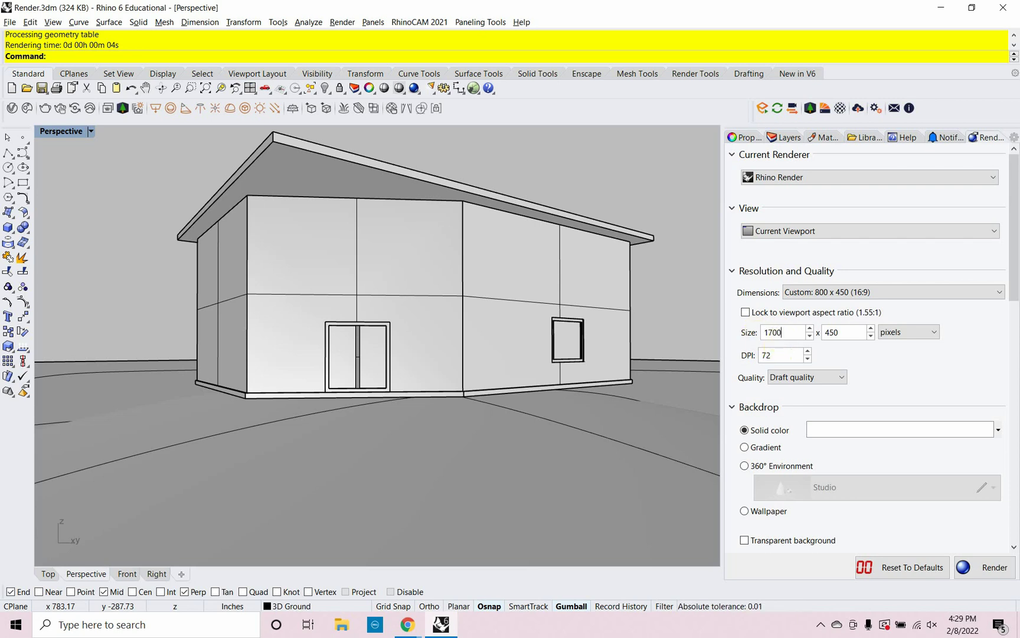
pyautogui.click(842, 335)
pyautogui.moveTo(848, 332); pyautogui.dragTo(822, 332)
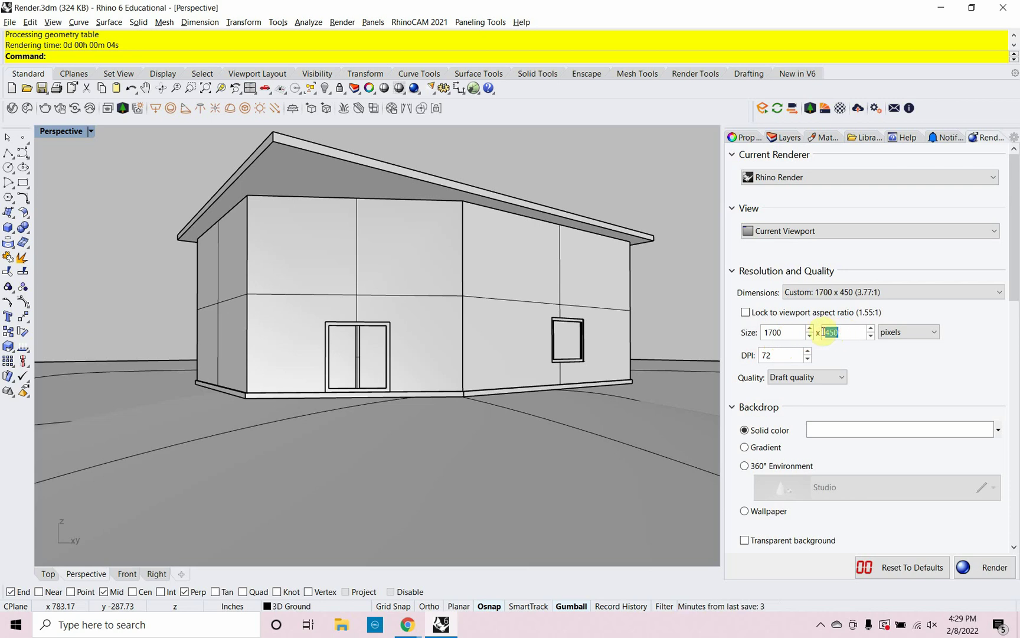
pyautogui.write('1100')
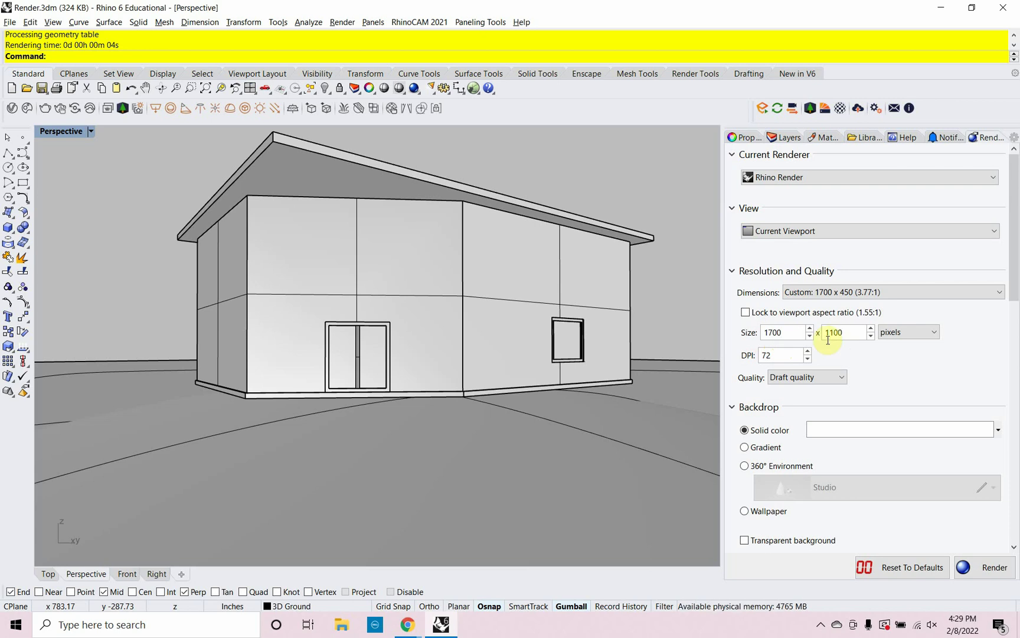
pyautogui.click(984, 568)
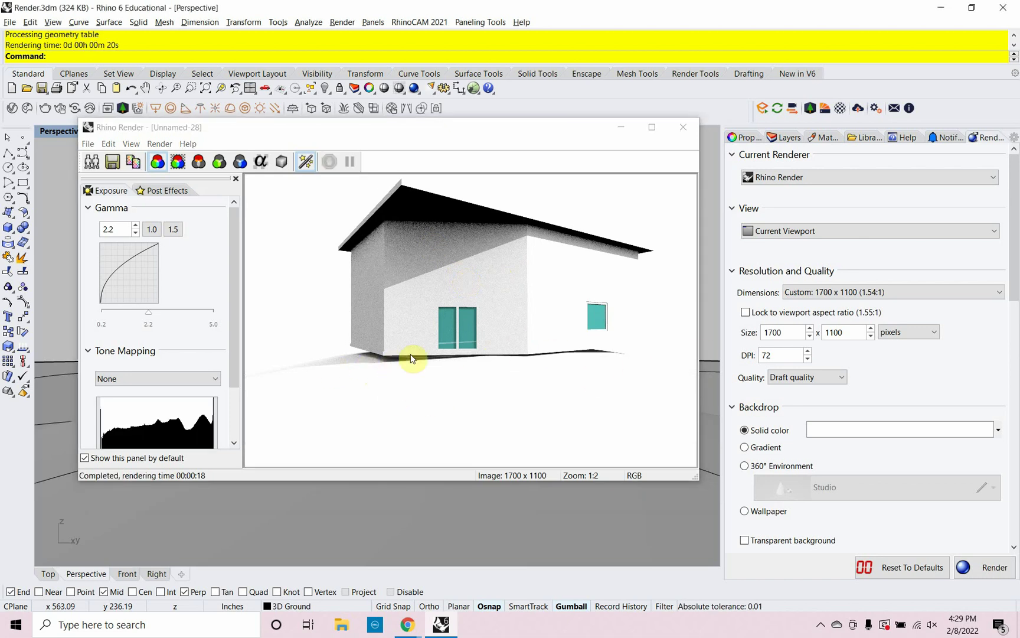
pyautogui.click(683, 128)
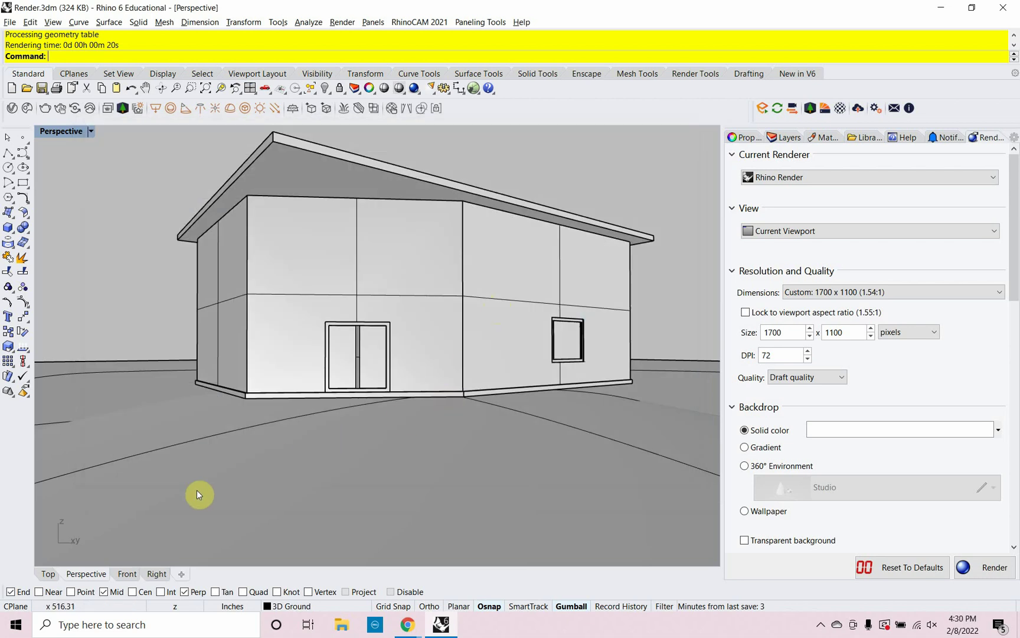
# Turn on the solid control points of the house's foundation slab in the Front view.
pyautogui.click(127, 576)
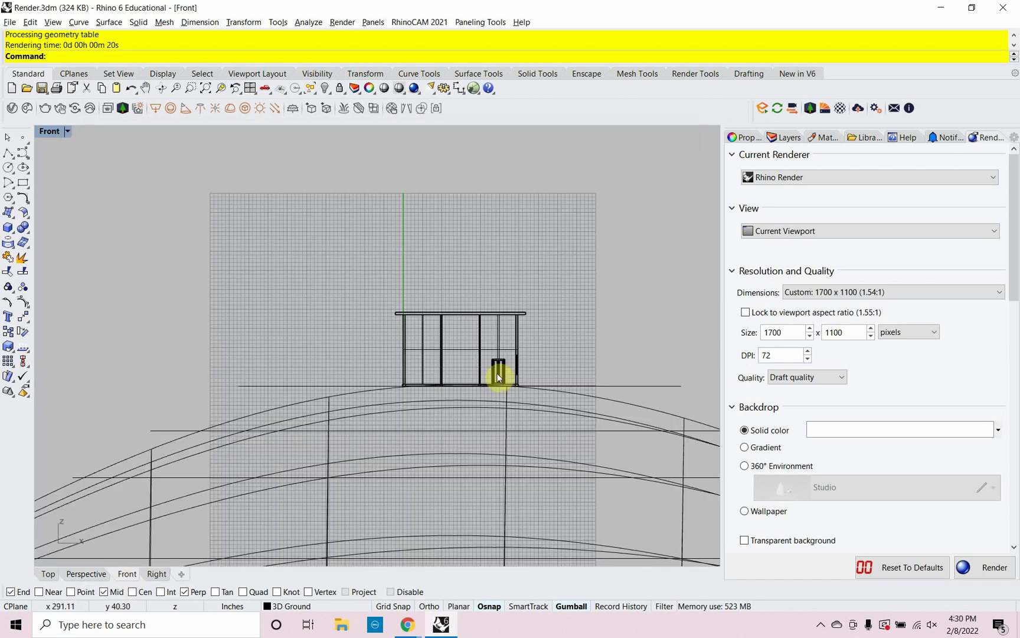
pyautogui.scroll(3, 530, 375)
pyautogui.scroll(3, 509, 402)
pyautogui.click(508, 402)
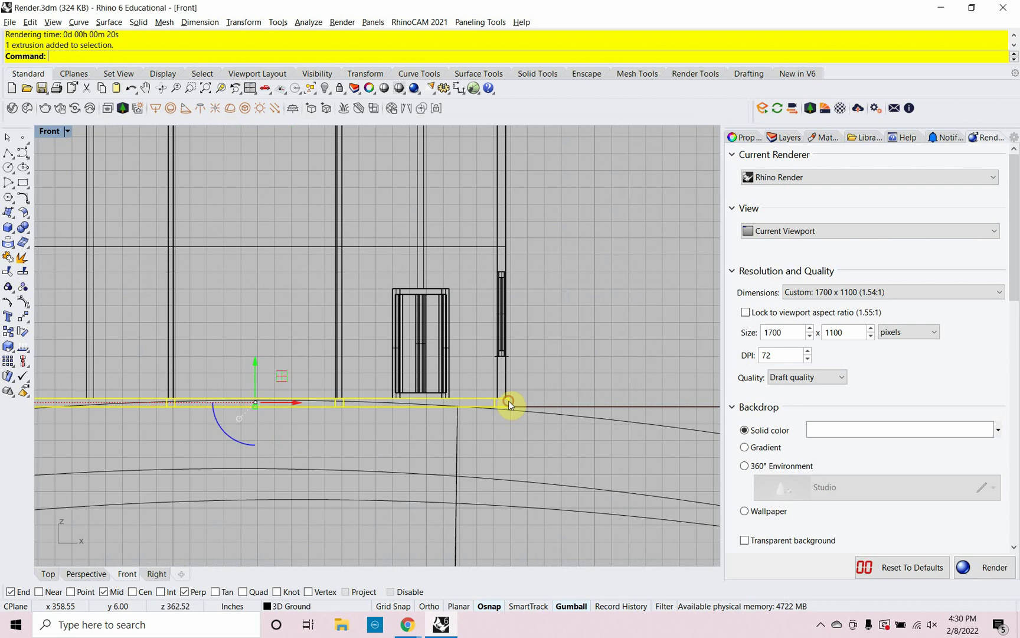
pyautogui.write('SolidPtOn')
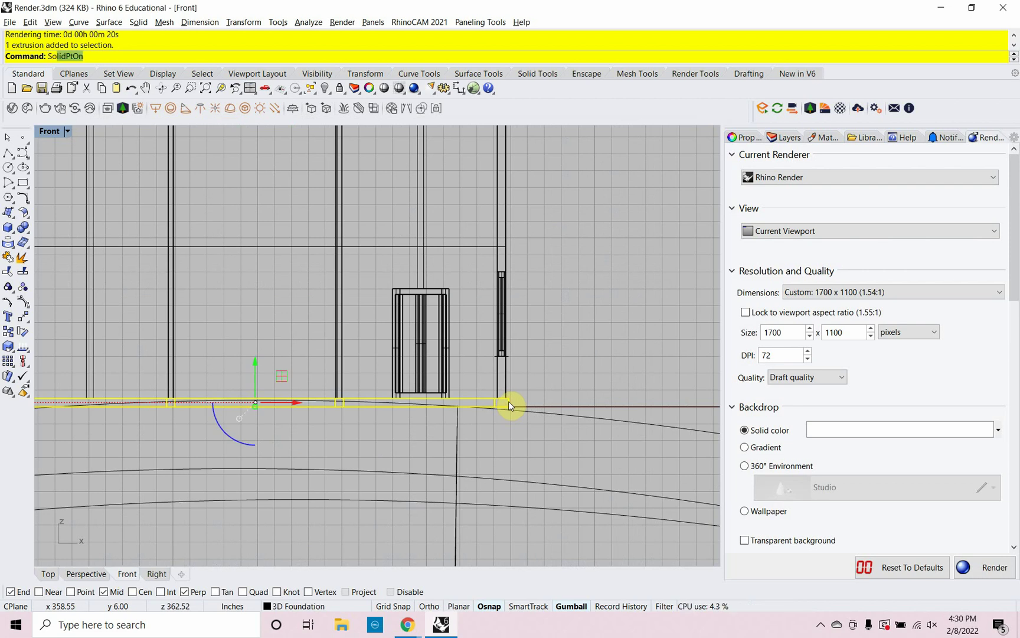
pyautogui.press('Return')
# Move all the bottom control points of the foundation straight down so the slab extends well below the hill surface.
pyautogui.scroll(-2, 584, 350)
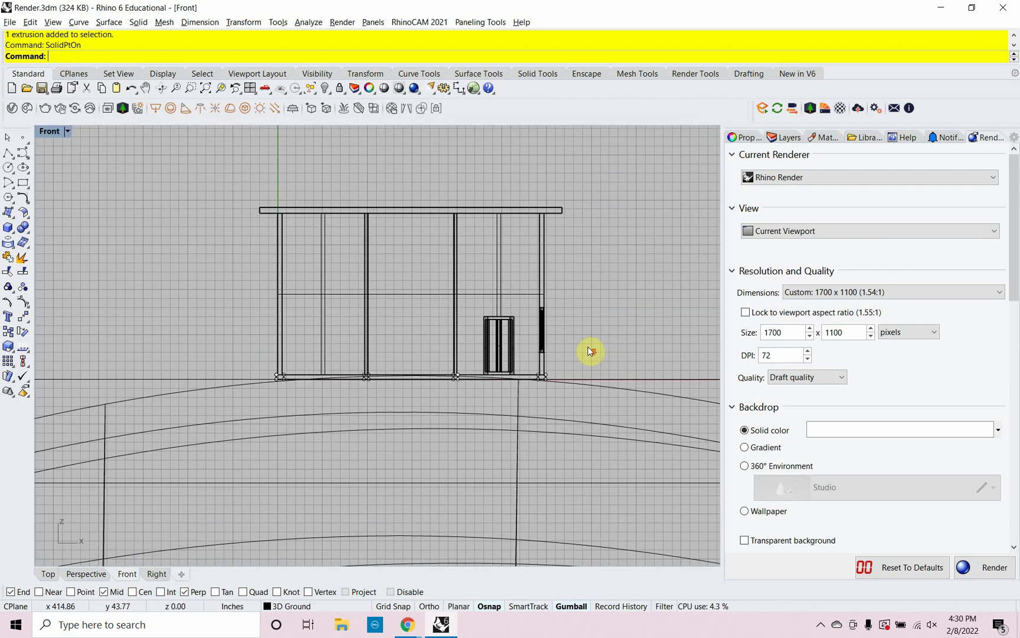
pyautogui.moveTo(260, 408)
pyautogui.mouseDown()
pyautogui.moveTo(371, 383)
pyautogui.moveTo(586, 400)
pyautogui.moveTo(584, 378)
pyautogui.mouseUp()
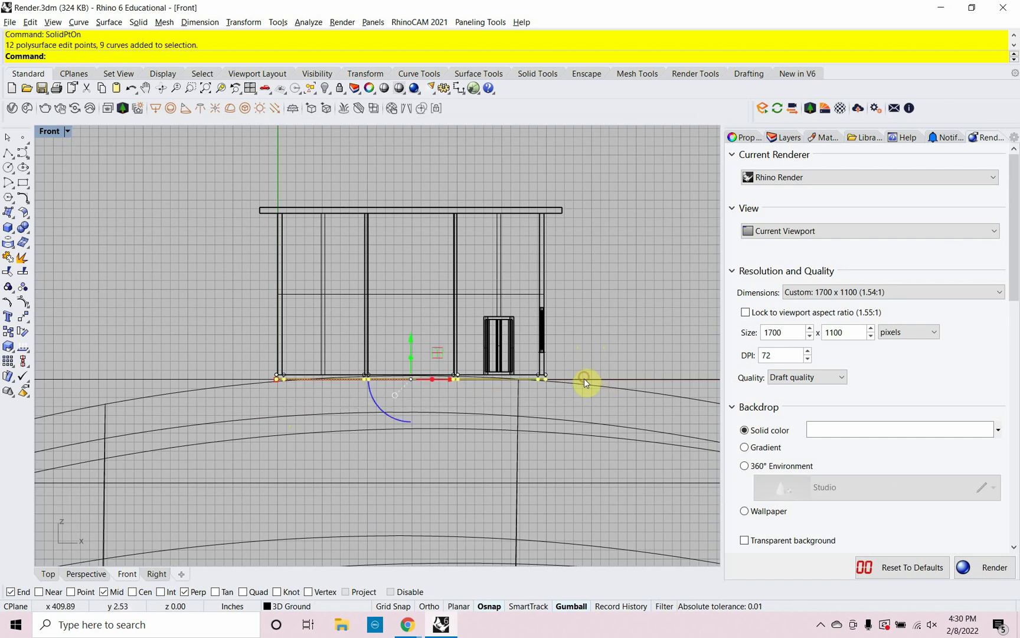
pyautogui.scroll(2, 420, 369)
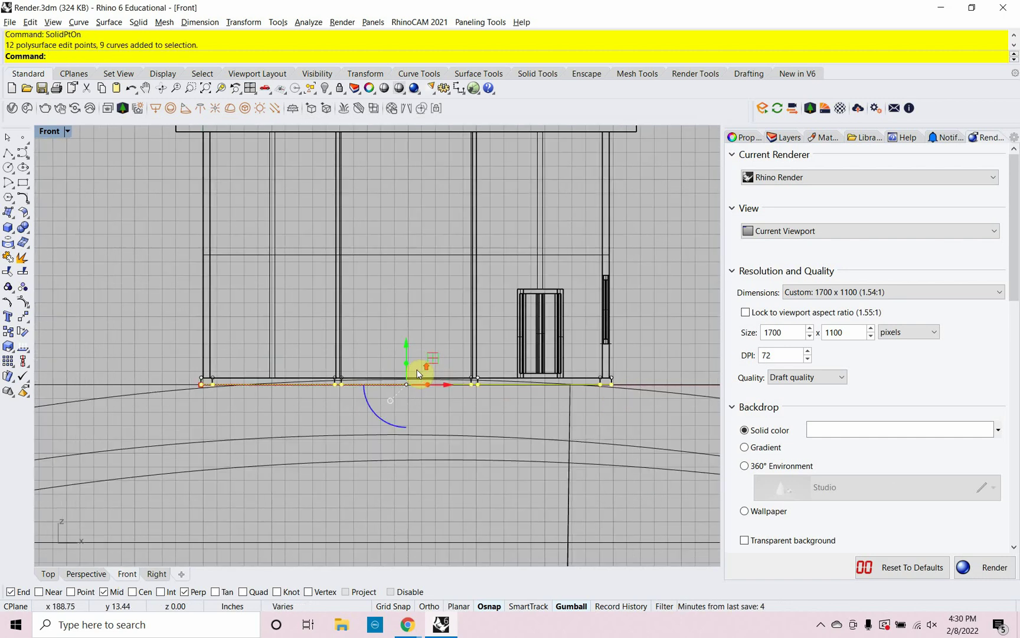
pyautogui.moveTo(406, 355); pyautogui.dragTo(397, 495)
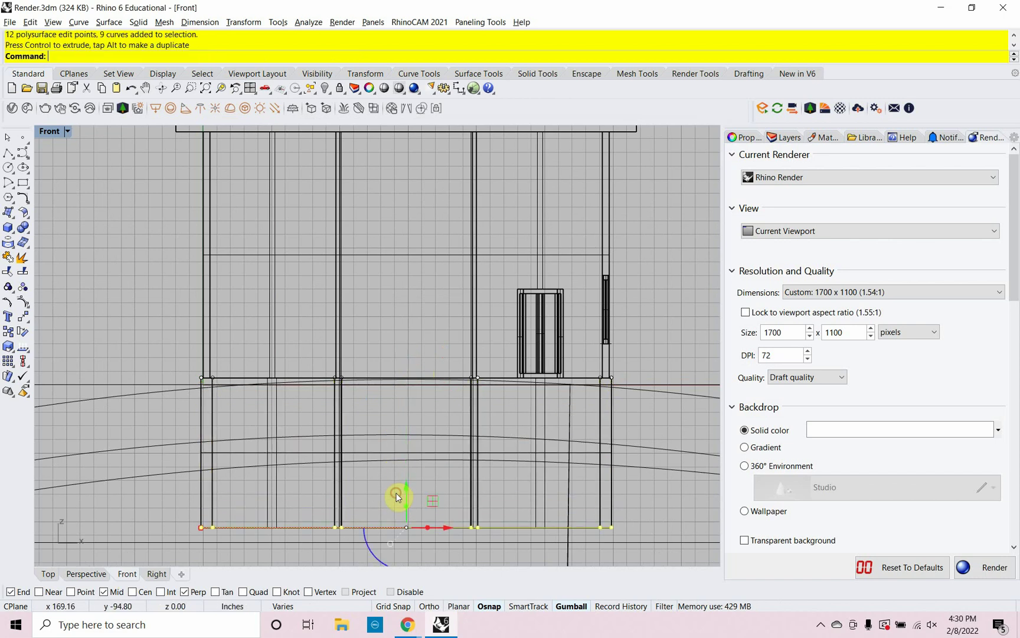
pyautogui.click(586, 415)
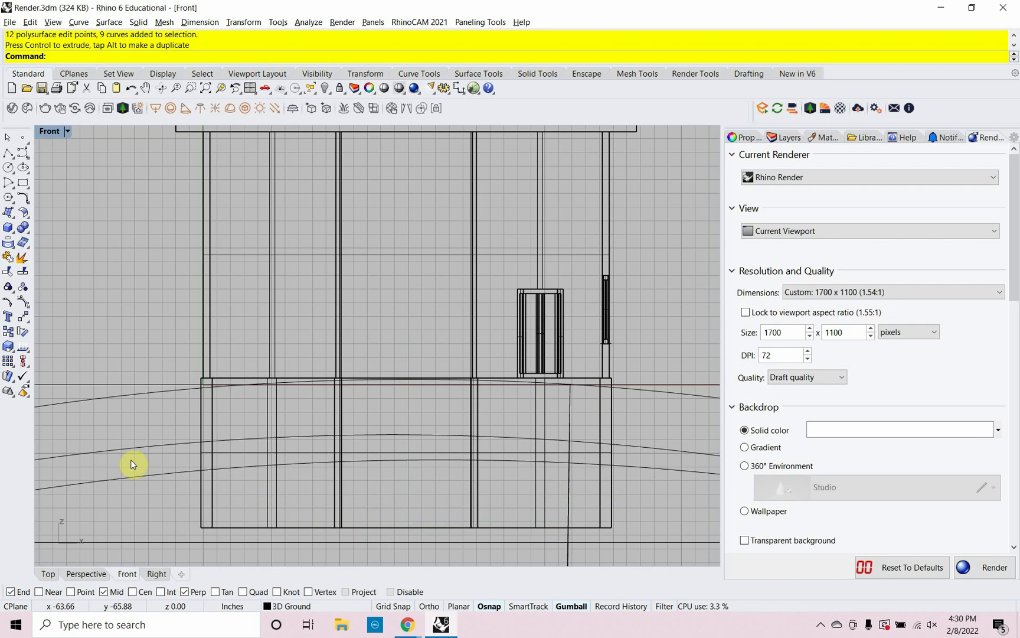
# Set the Perspective camera's Z location to 75 and render the Perspective view.
pyautogui.click(85, 573)
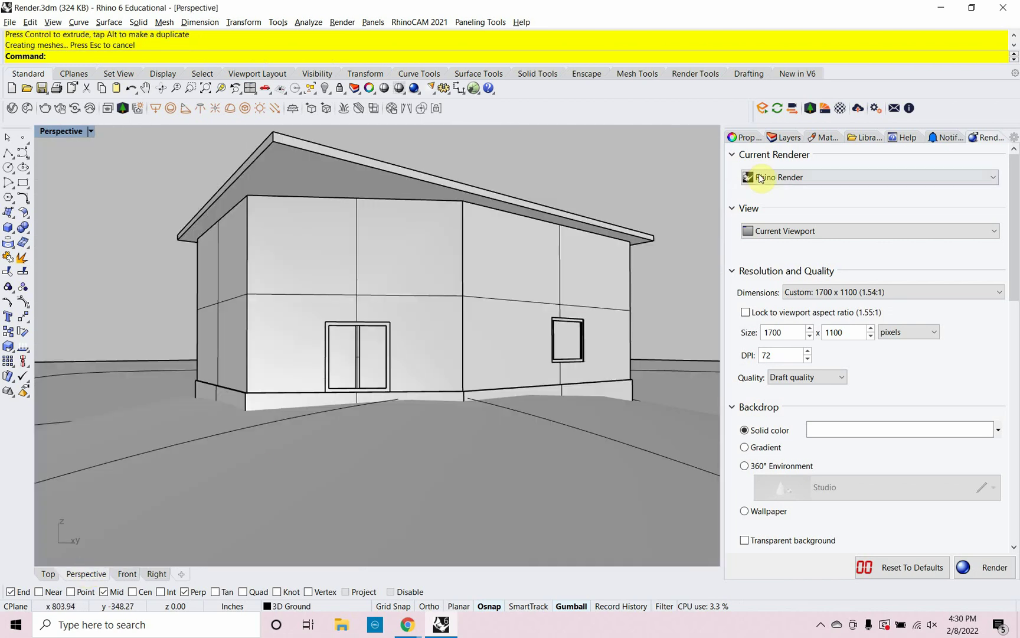
pyautogui.click(743, 137)
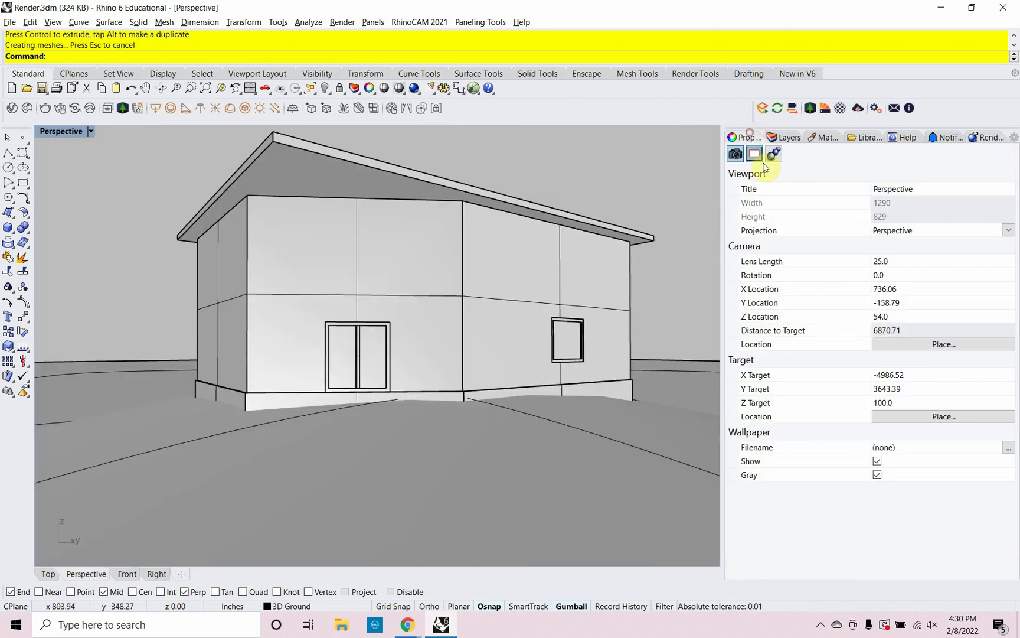
pyautogui.doubleClick(896, 317)
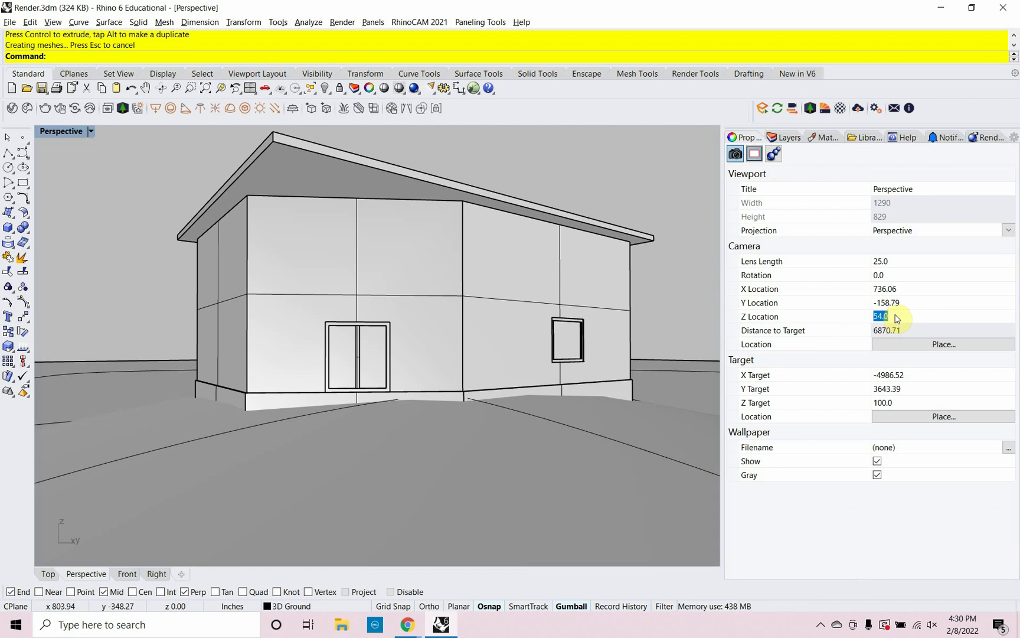
pyautogui.write('75')
pyautogui.press('Return')
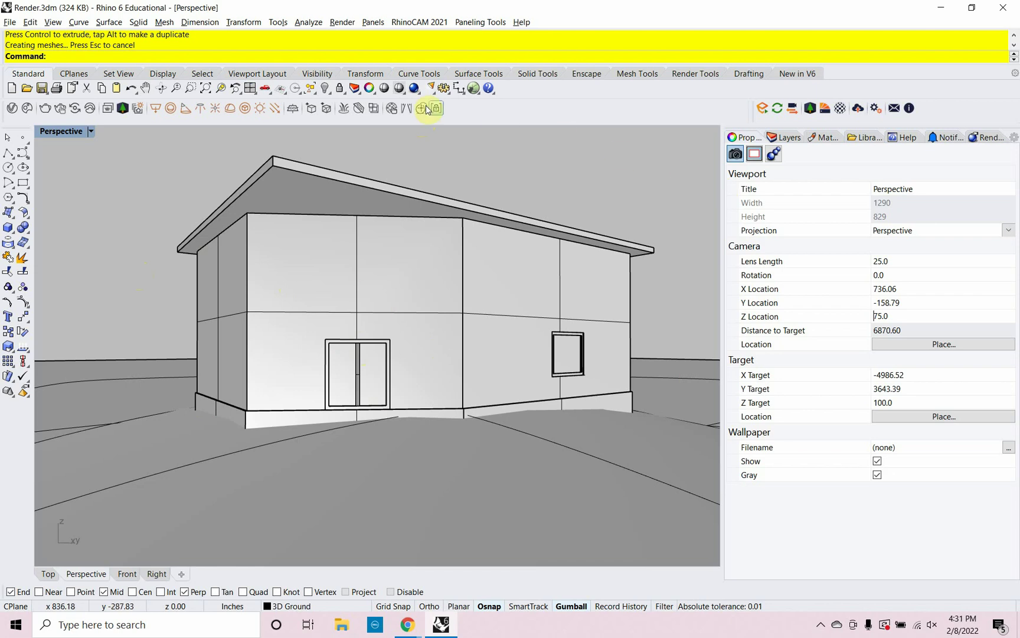
pyautogui.click(977, 140)
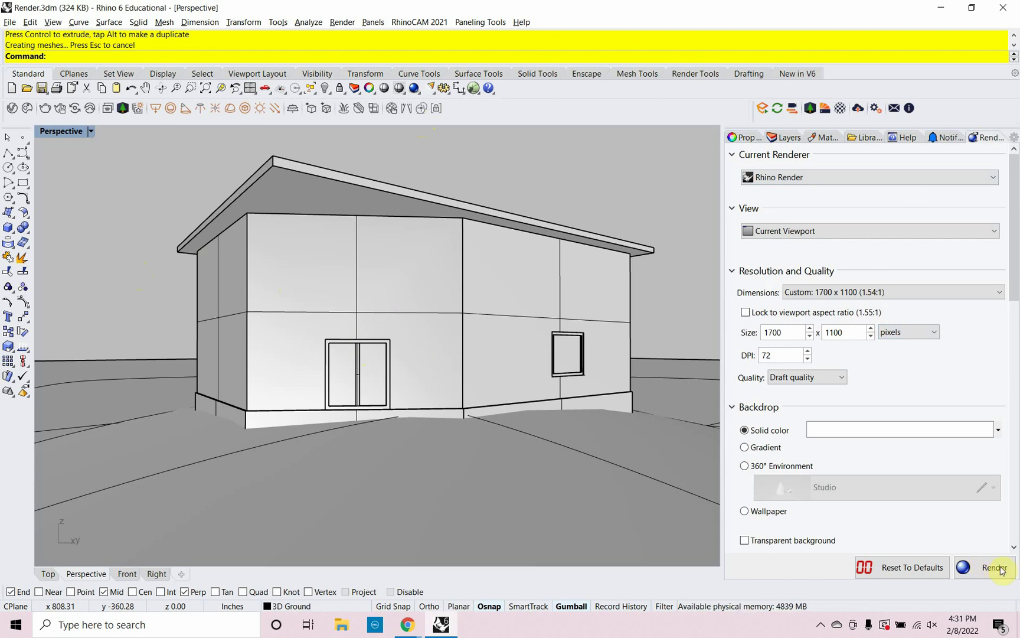
pyautogui.click(413, 89)
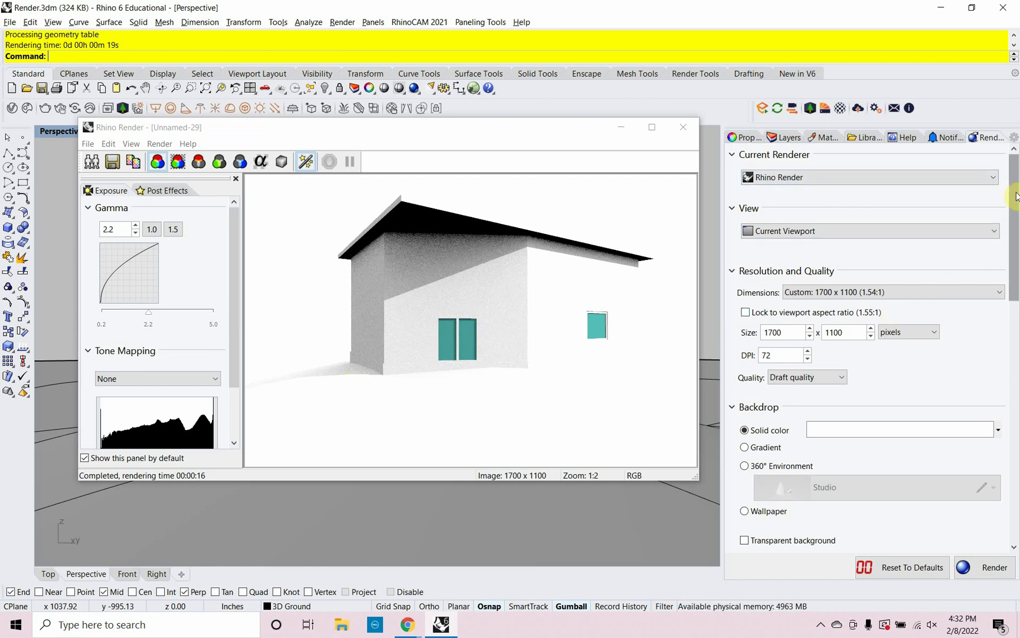
# Set the ambient light color to Light Gray in the Rendering settings.
pyautogui.moveTo(1017, 197); pyautogui.dragTo(1017, 262)
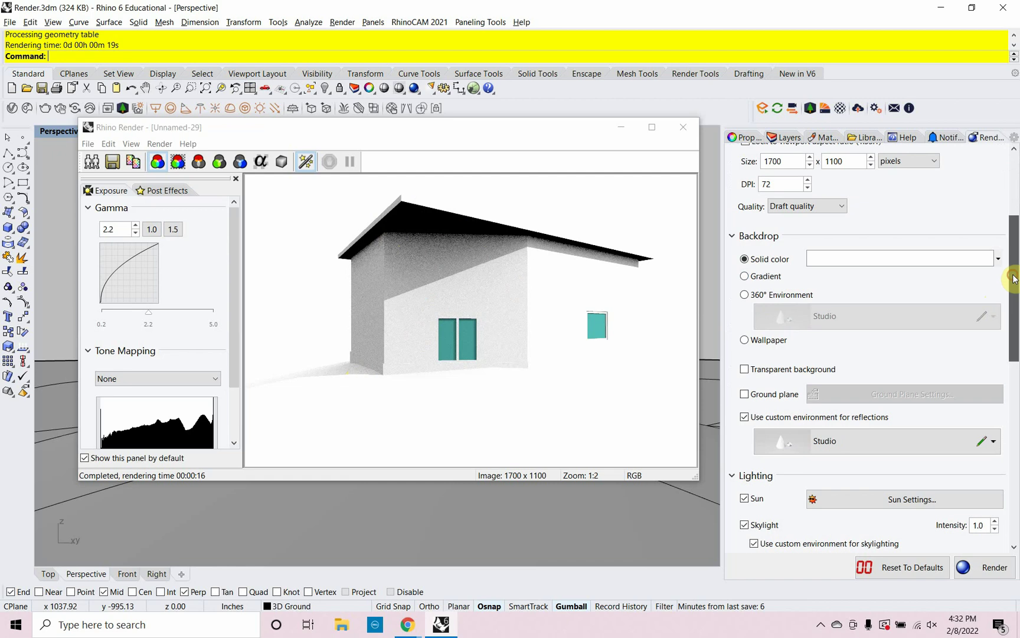
pyautogui.moveTo(1015, 279); pyautogui.dragTo(1016, 333)
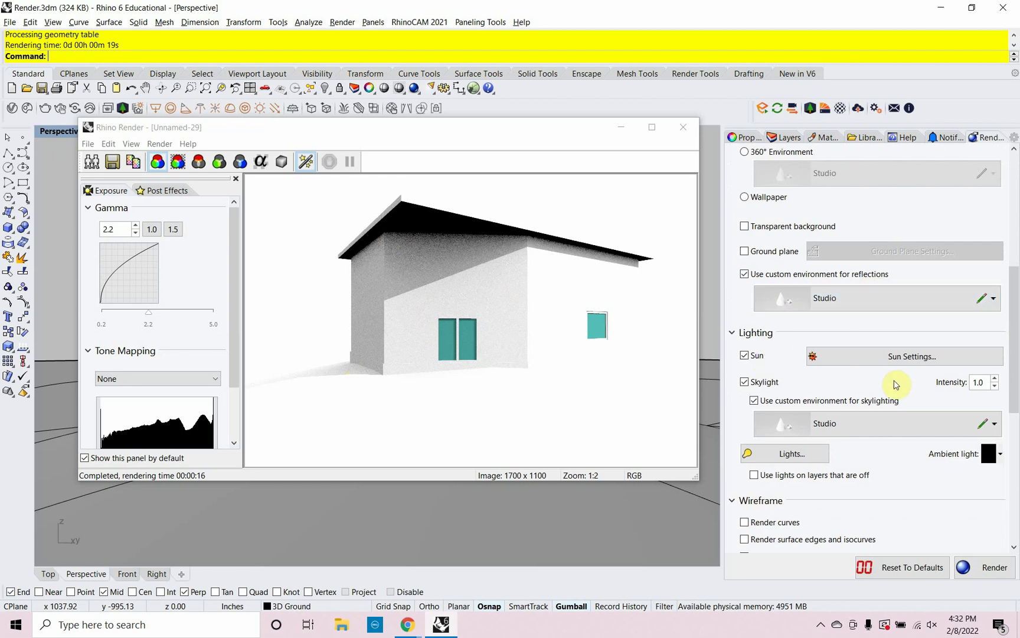
pyautogui.moveTo(1011, 358); pyautogui.dragTo(1016, 387)
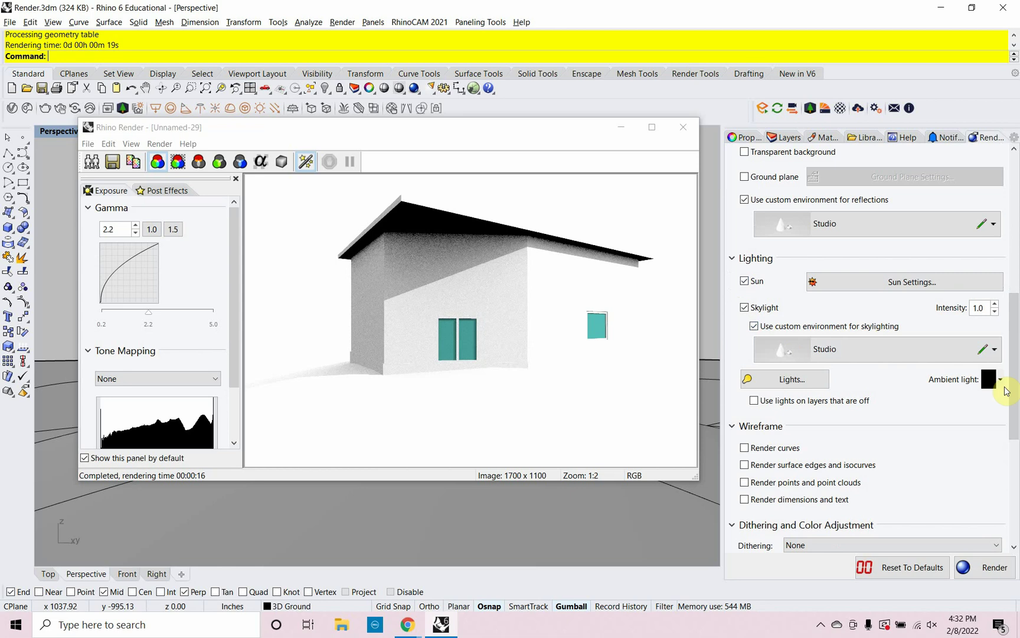
pyautogui.moveTo(1015, 370)
pyautogui.mouseDown()
pyautogui.moveTo(1016, 393)
pyautogui.moveTo(1016, 369)
pyautogui.mouseUp()
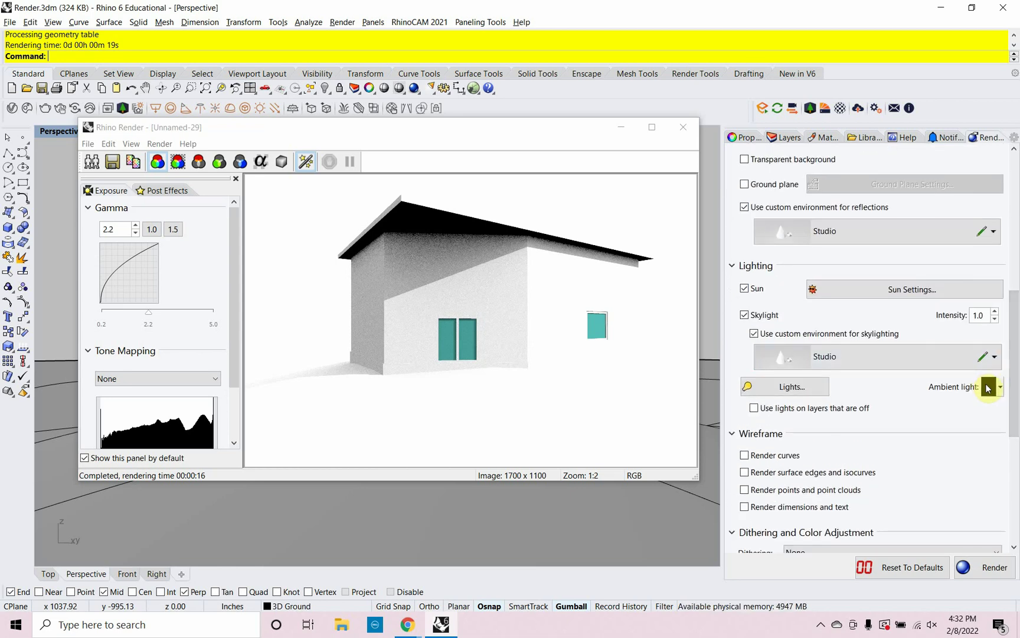
pyautogui.click(988, 388)
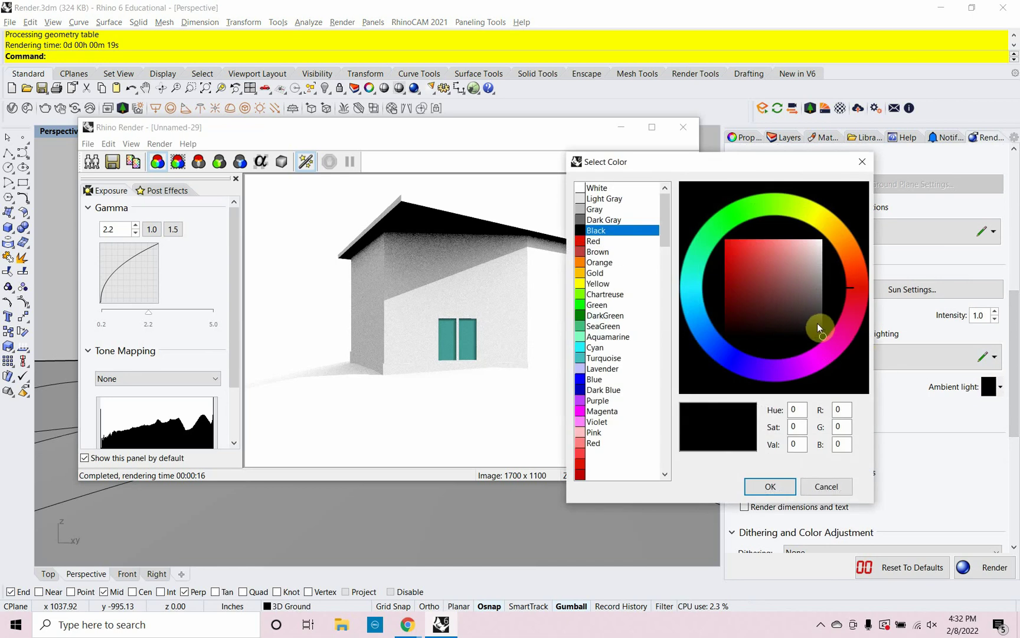
pyautogui.click(818, 320)
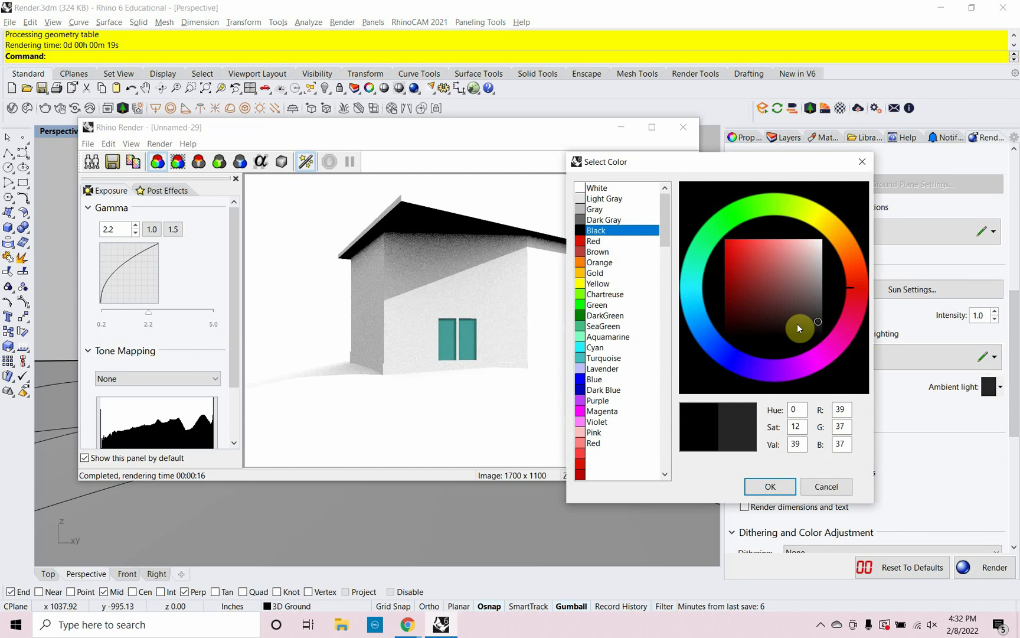
pyautogui.click(606, 199)
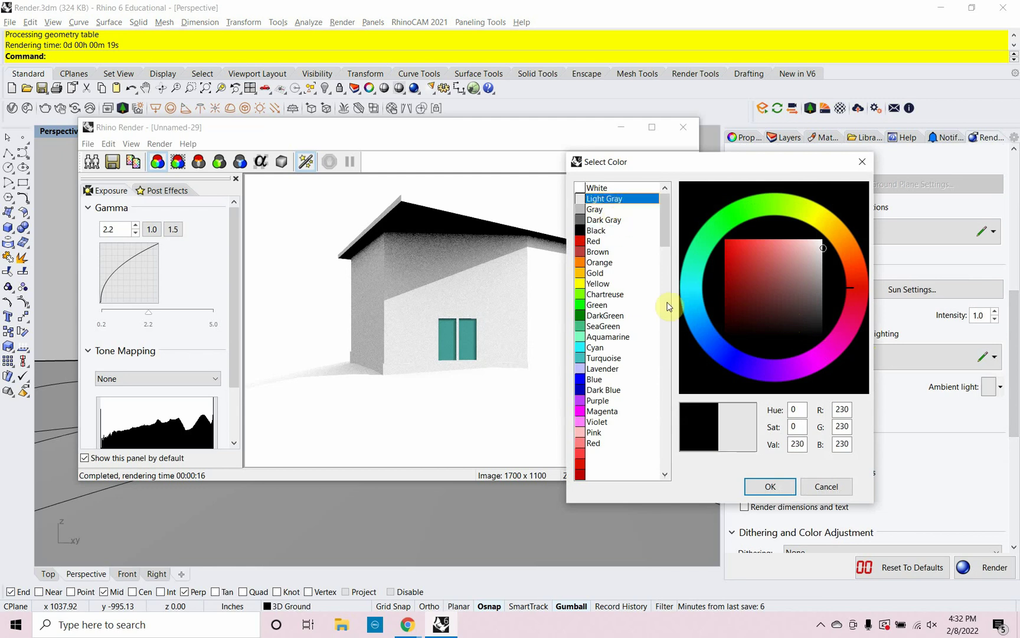
pyautogui.click(758, 486)
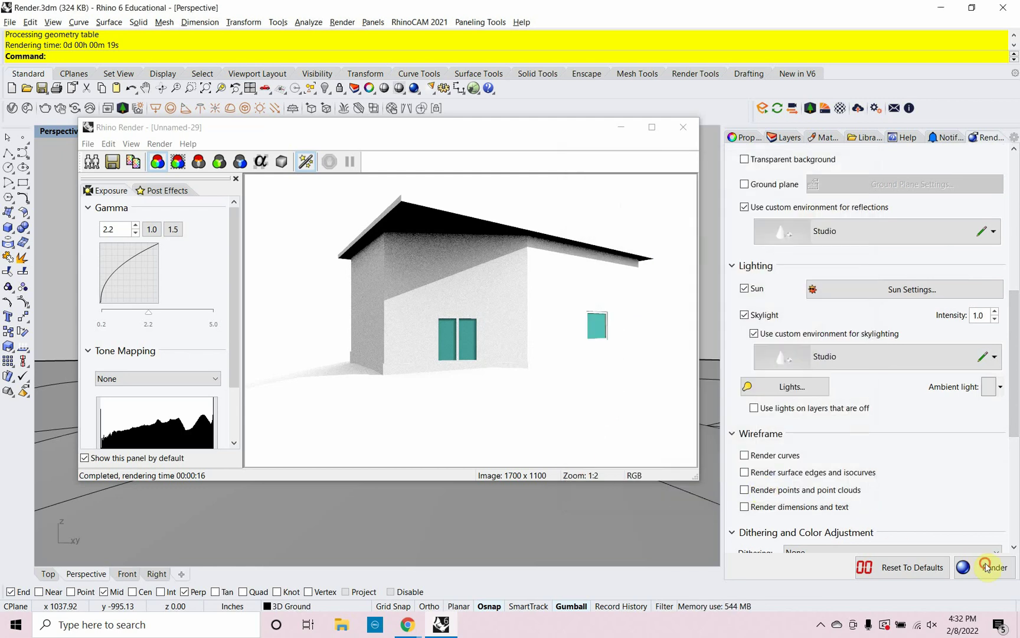
# Render the Perspective view with the Light Gray ambient light and close that render window.
pyautogui.click(992, 567)
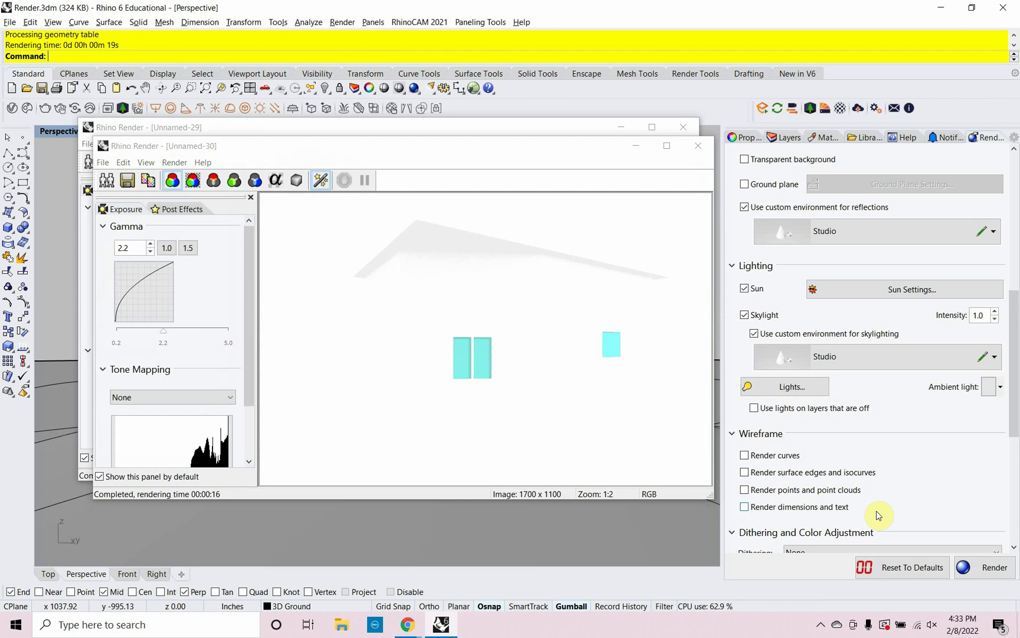
pyautogui.click(540, 160)
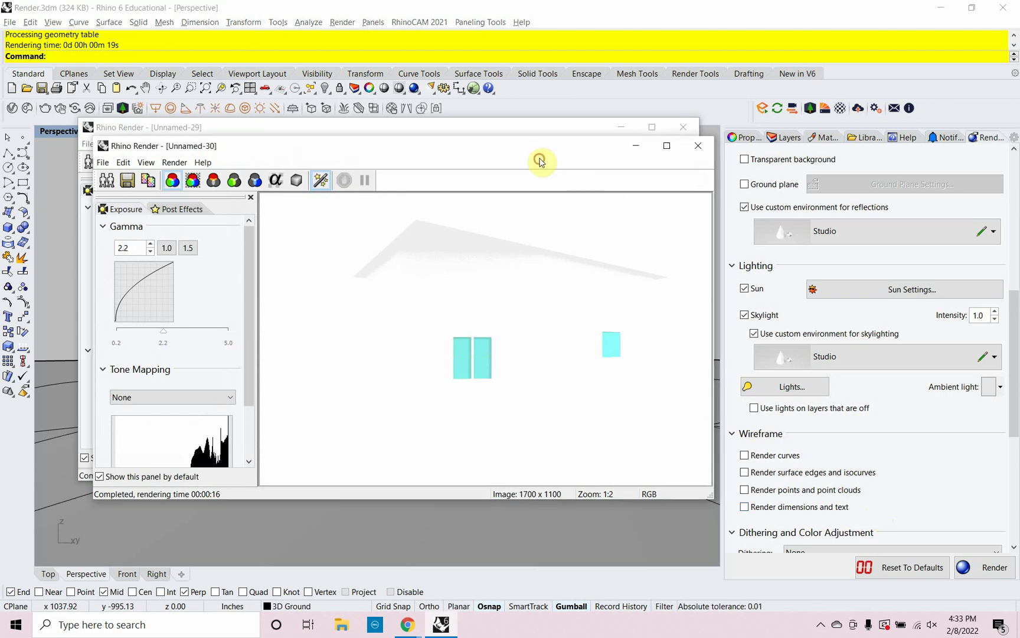
pyautogui.moveTo(515, 154); pyautogui.dragTo(498, 239)
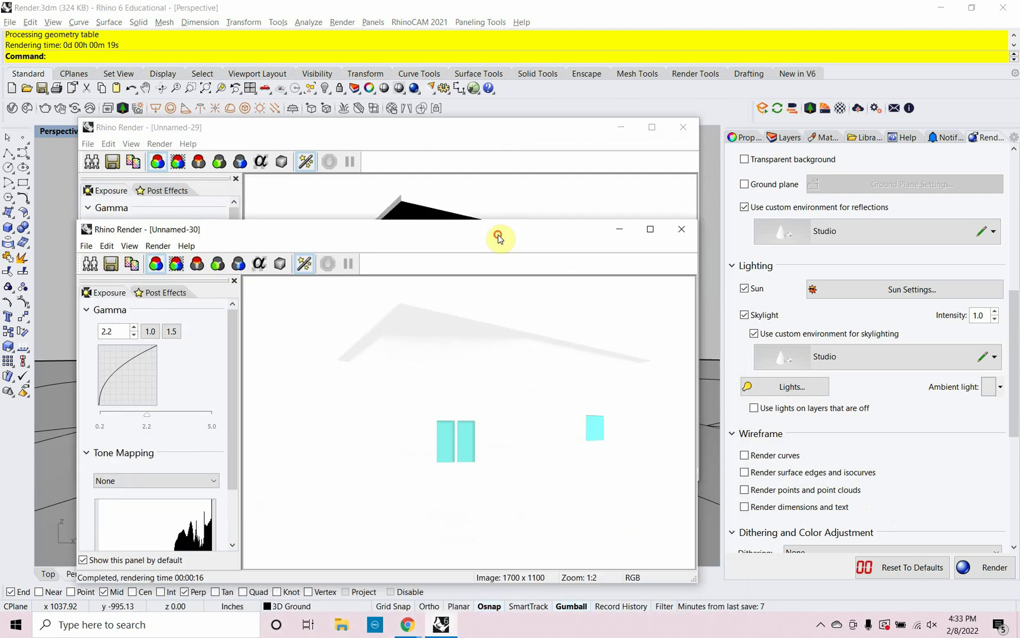
pyautogui.click(675, 235)
# Try a dark gray ambient light of RGB 73, 70, 70 in a render of the Perspective view, closing the render window.
pyautogui.click(997, 388)
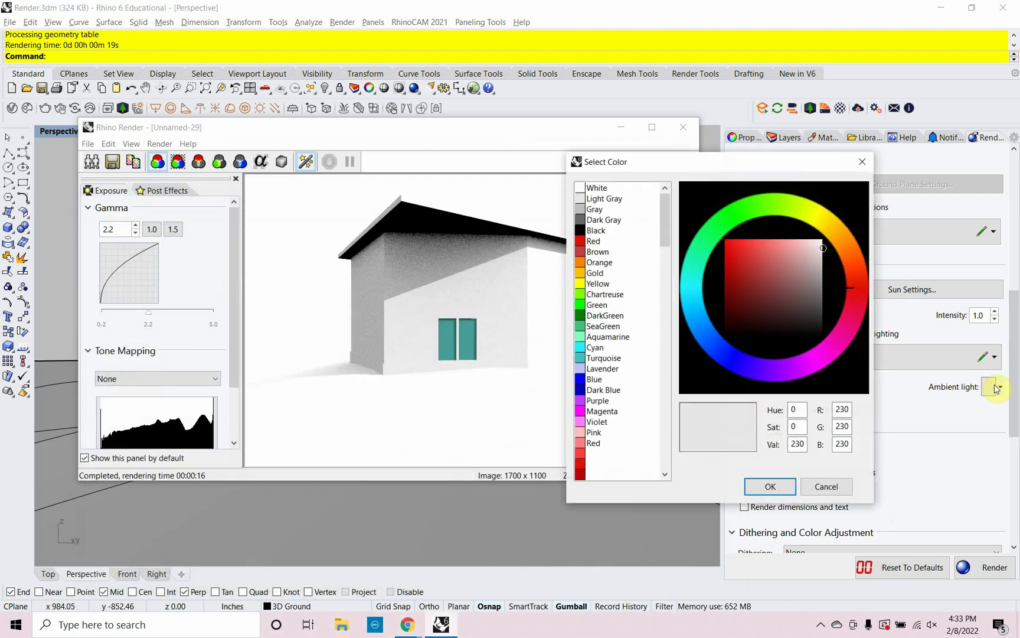
pyautogui.click(592, 230)
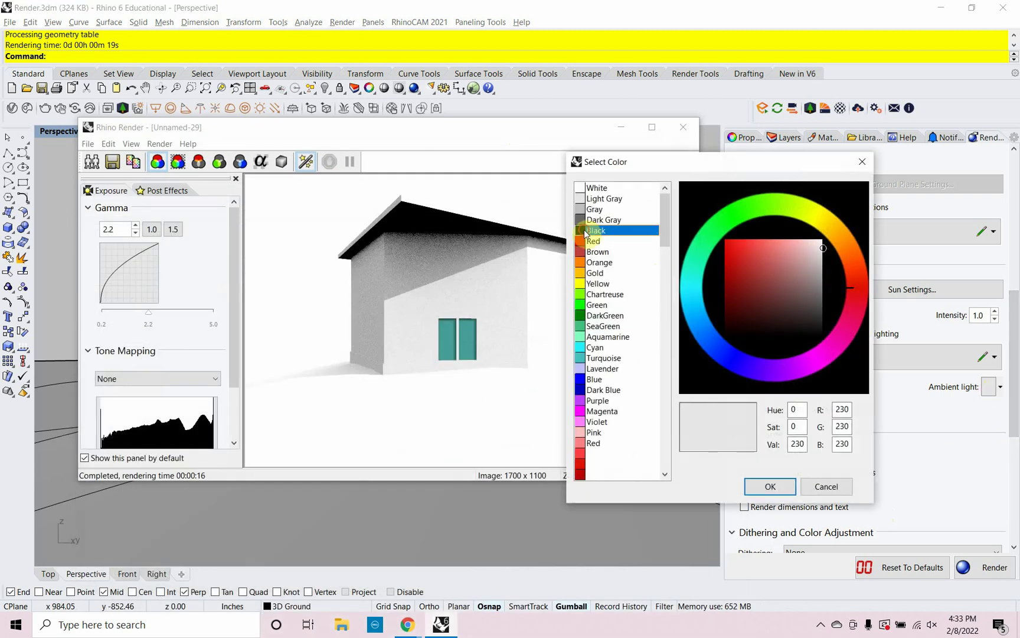
pyautogui.click(818, 324)
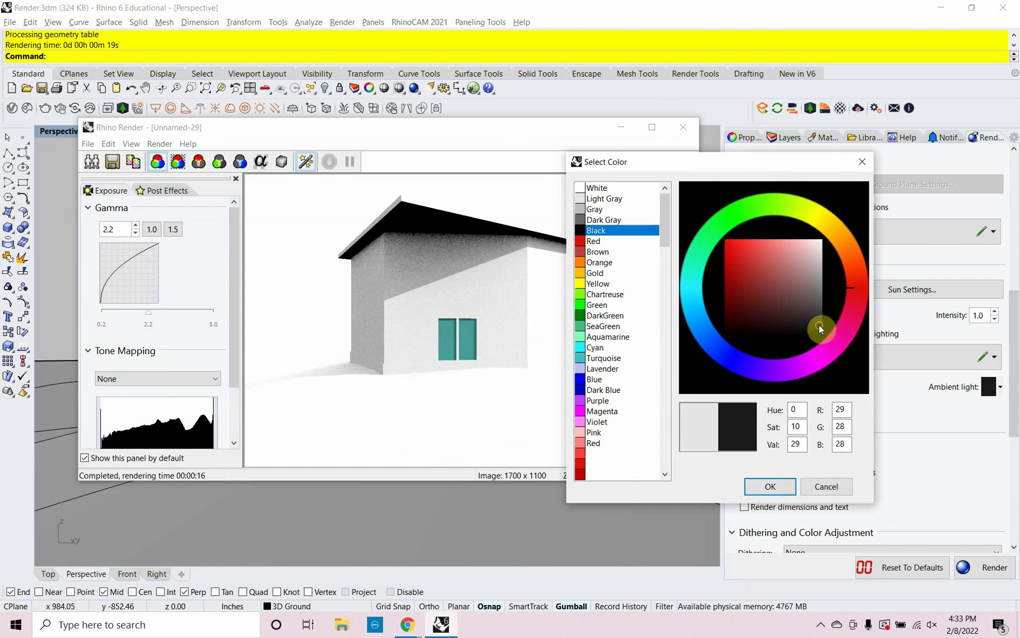
pyautogui.click(818, 318)
pyautogui.click(818, 308)
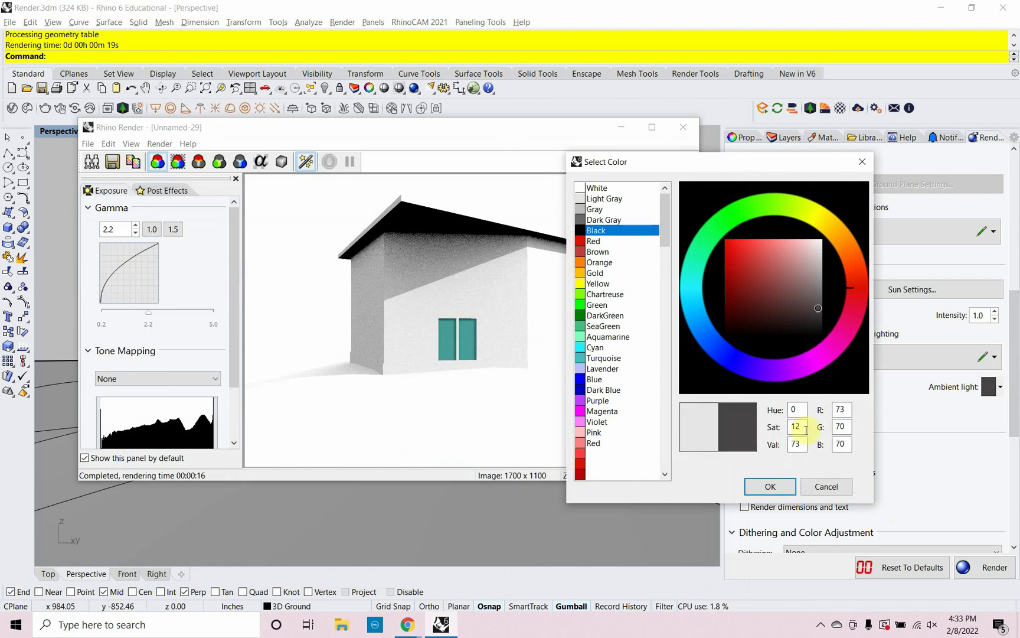
pyautogui.click(773, 488)
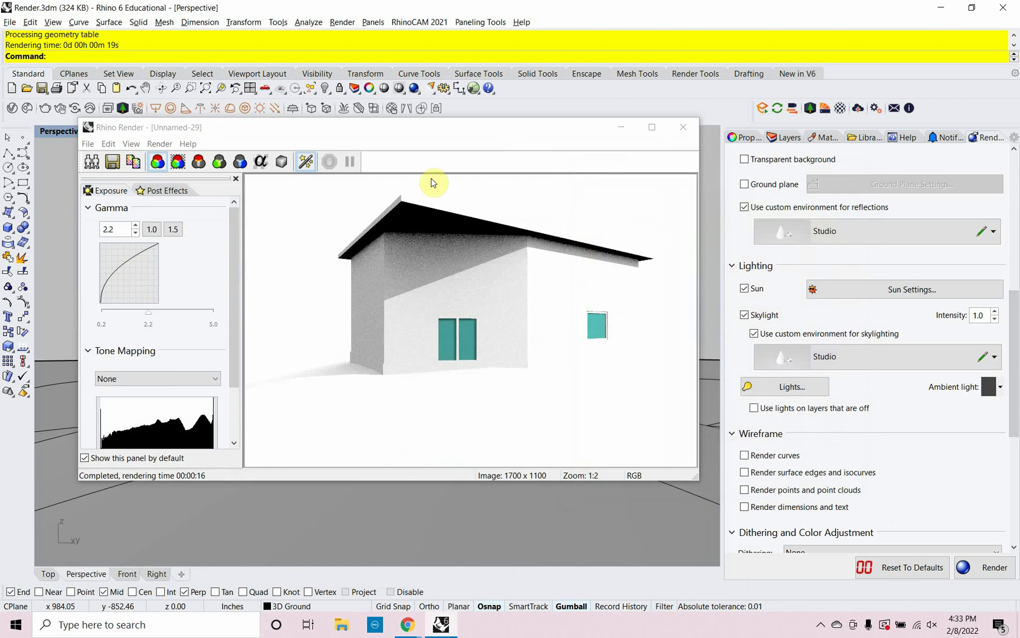
pyautogui.click(415, 90)
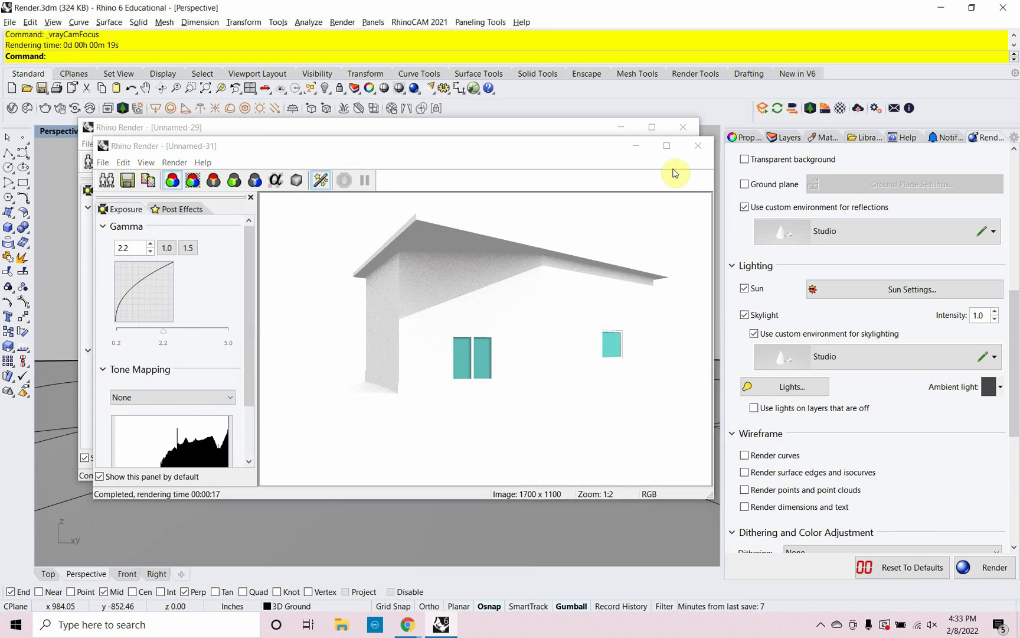
pyautogui.click(697, 147)
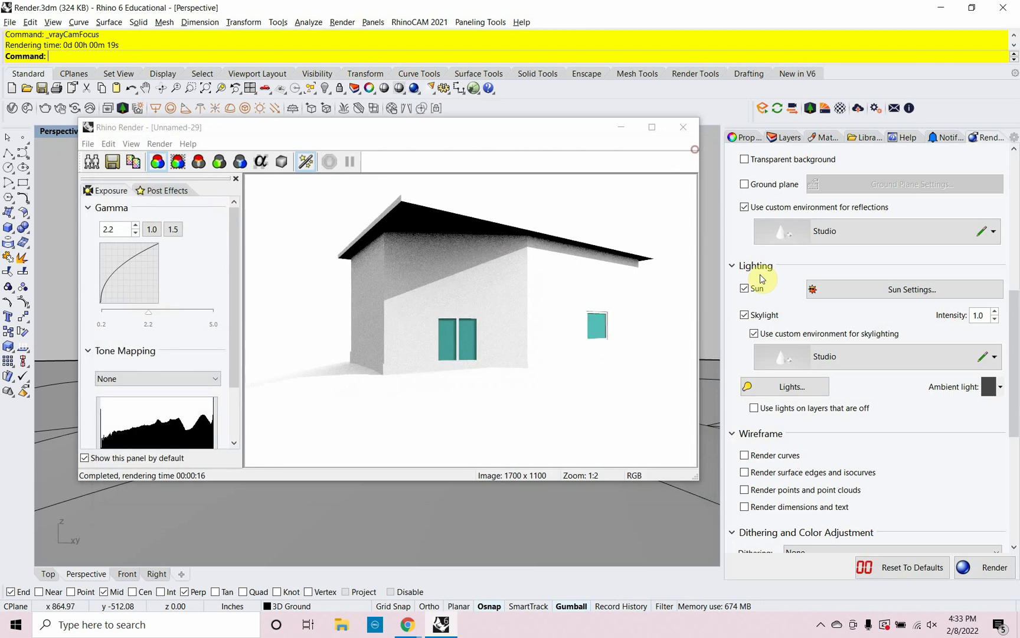
# Darken the ambient light color to a near-black gray.
pyautogui.click(988, 387)
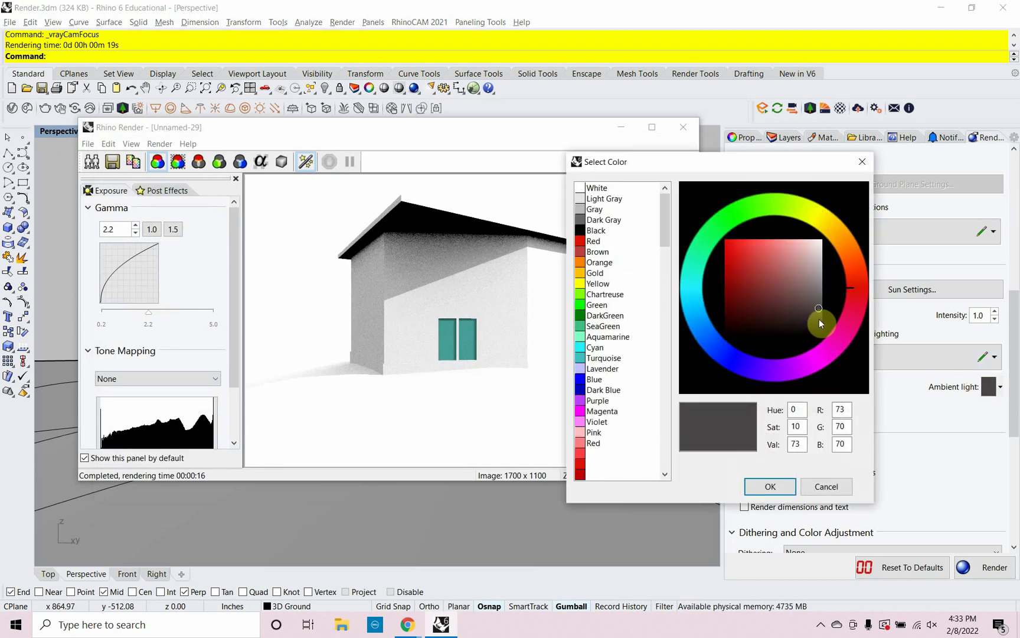
pyautogui.click(819, 320)
pyautogui.click(769, 486)
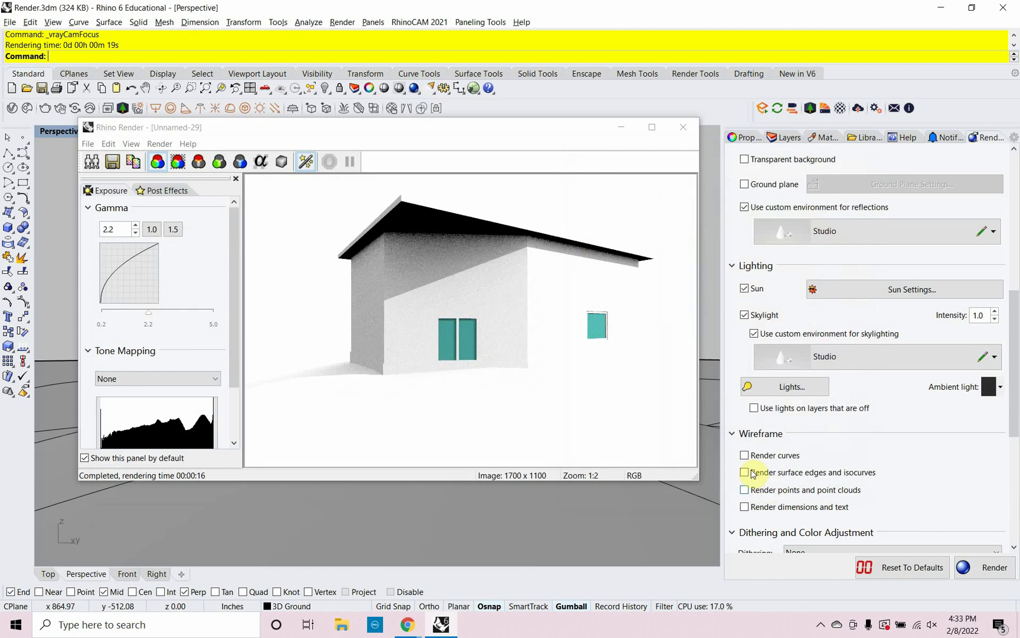
# Close the remaining render window and display the layer list.
pyautogui.click(679, 137)
pyautogui.click(679, 137)
pyautogui.click(786, 137)
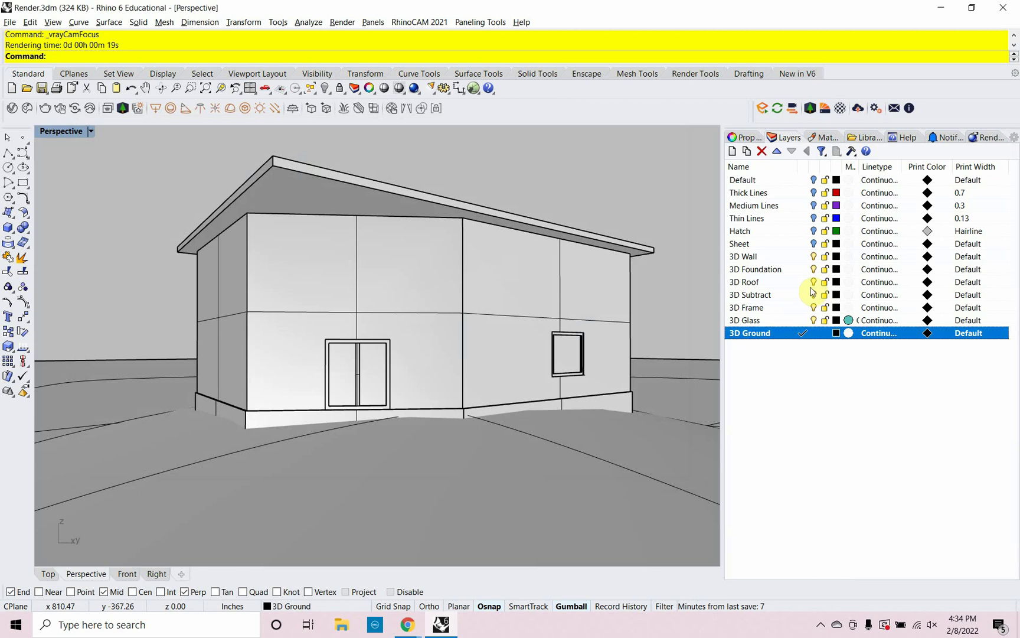
# Give the 3D Foundation layer a material named Gray of the Custom type.
pyautogui.click(791, 269)
pyautogui.click(849, 270)
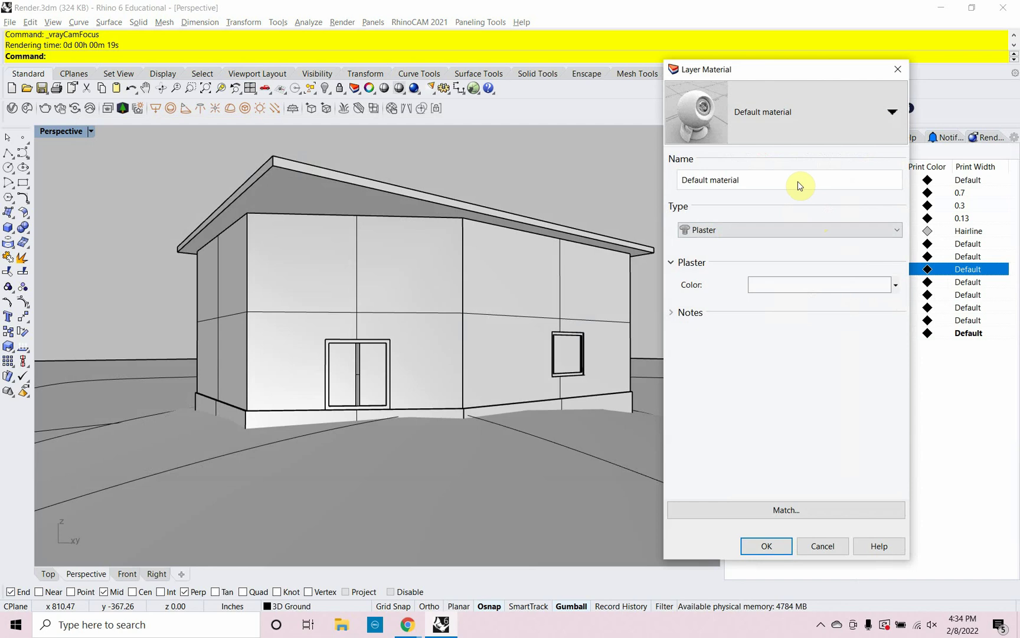
pyautogui.moveTo(801, 181); pyautogui.dragTo(673, 184)
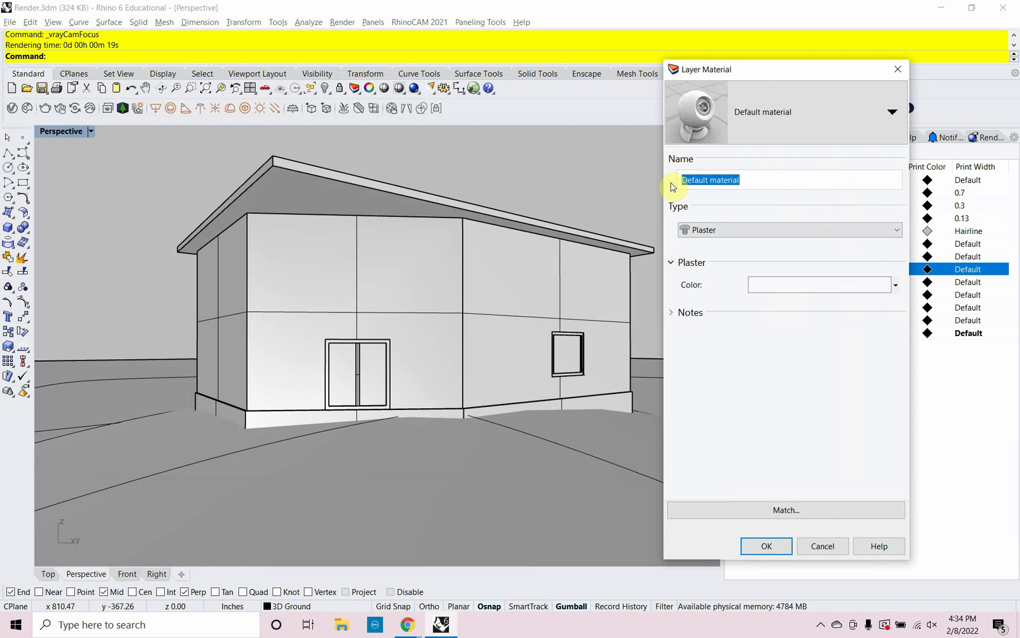
pyautogui.write('D')
pyautogui.write('Gray')
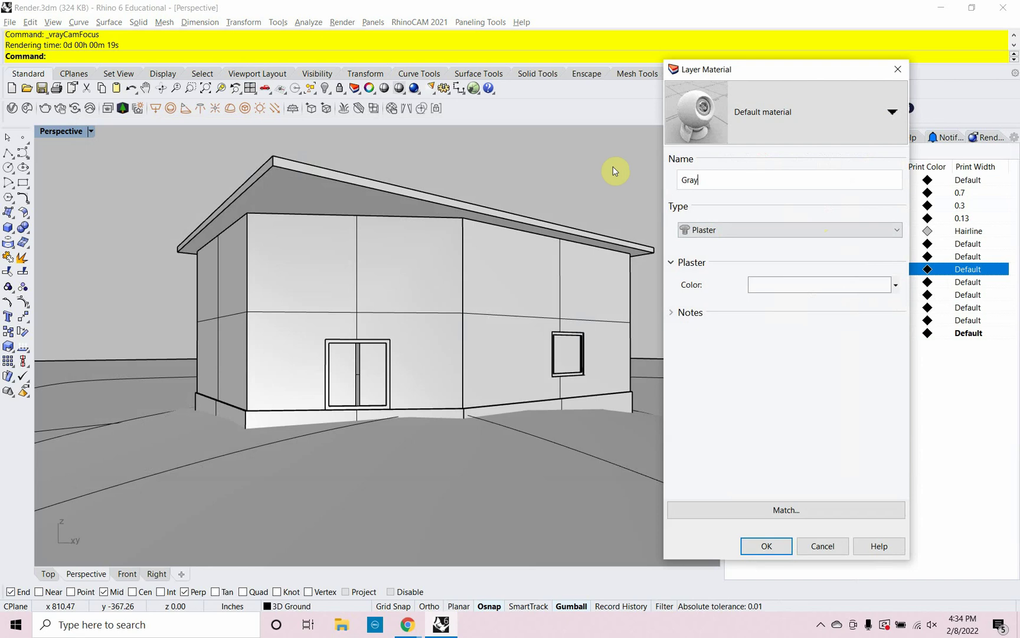
pyautogui.click(741, 232)
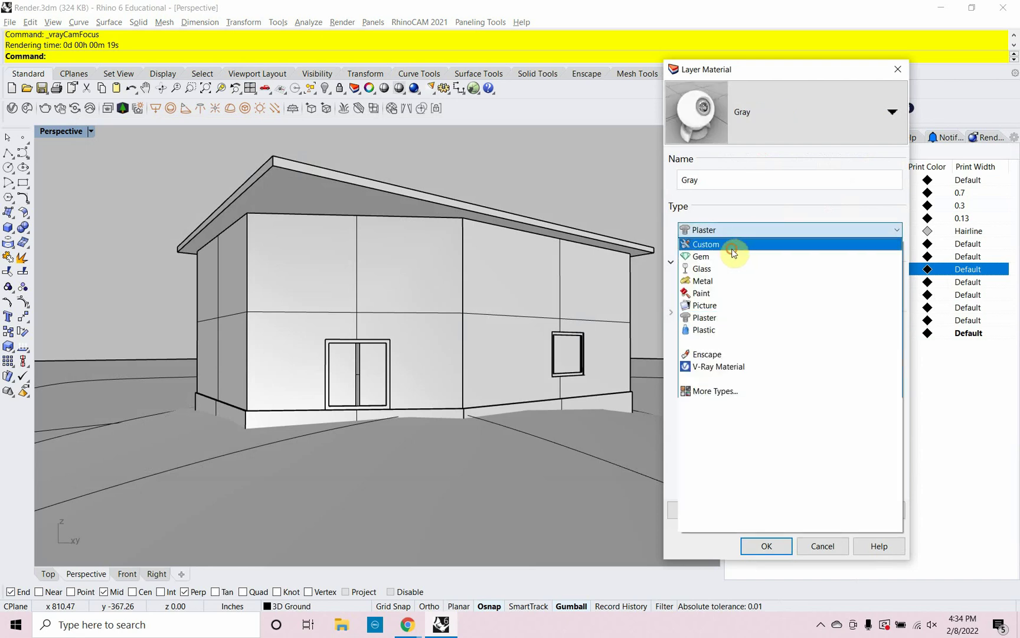
pyautogui.click(733, 253)
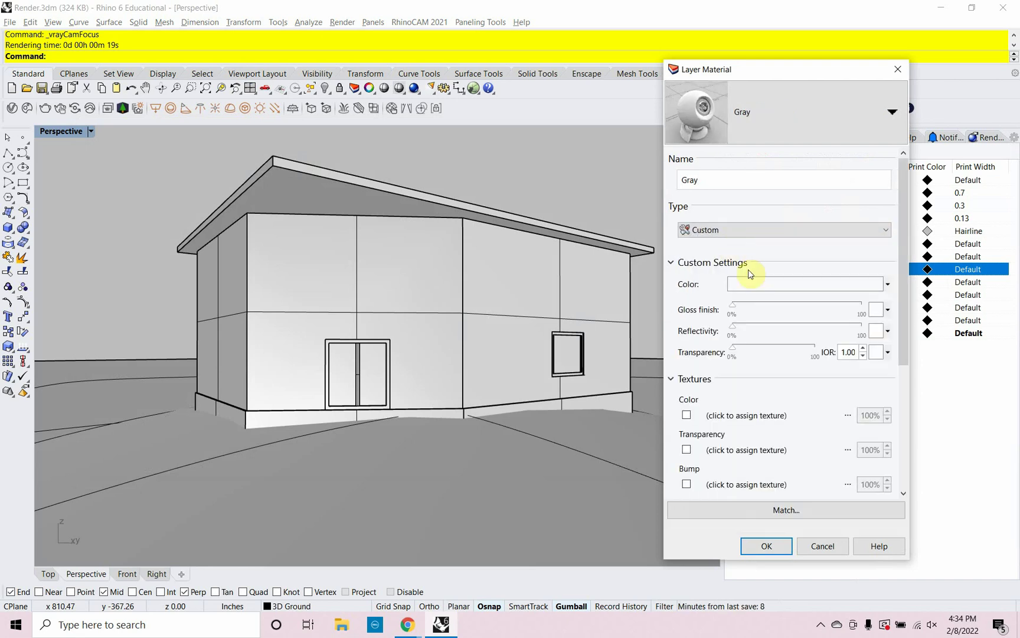
# Set the Gray material's color to a medium gray of RGB 115, 113, 113 and accept the foundation layer's material.
pyautogui.click(758, 283)
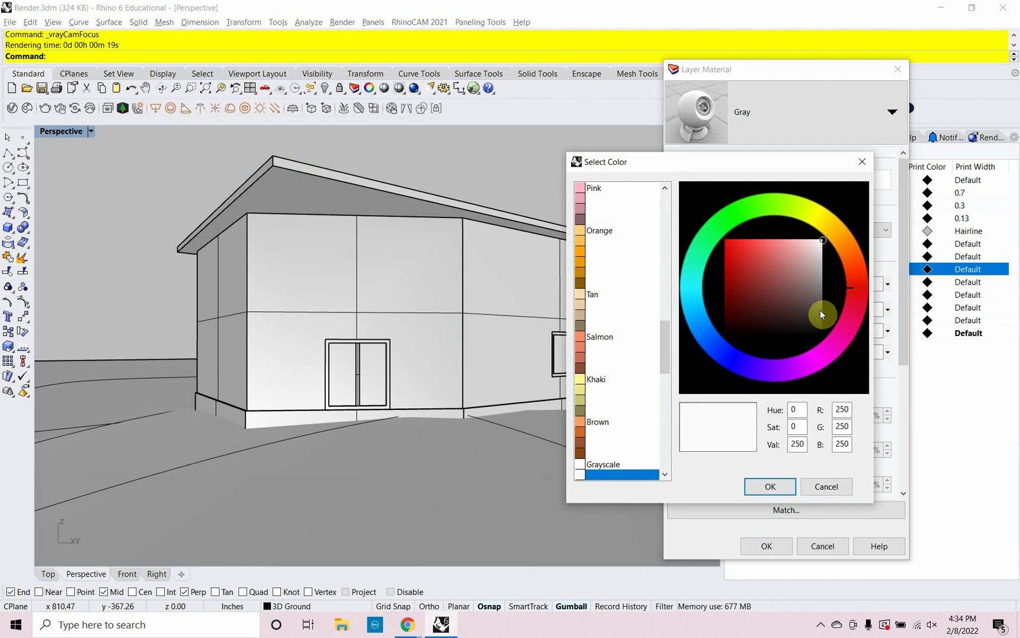
pyautogui.click(820, 310)
pyautogui.moveTo(820, 307); pyautogui.dragTo(821, 292)
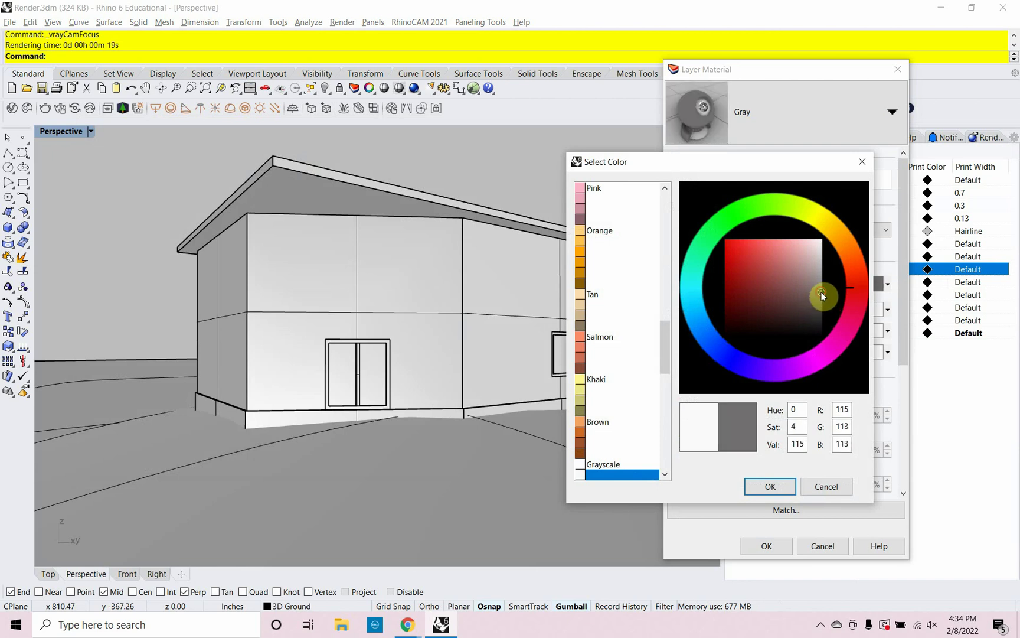
pyautogui.click(772, 482)
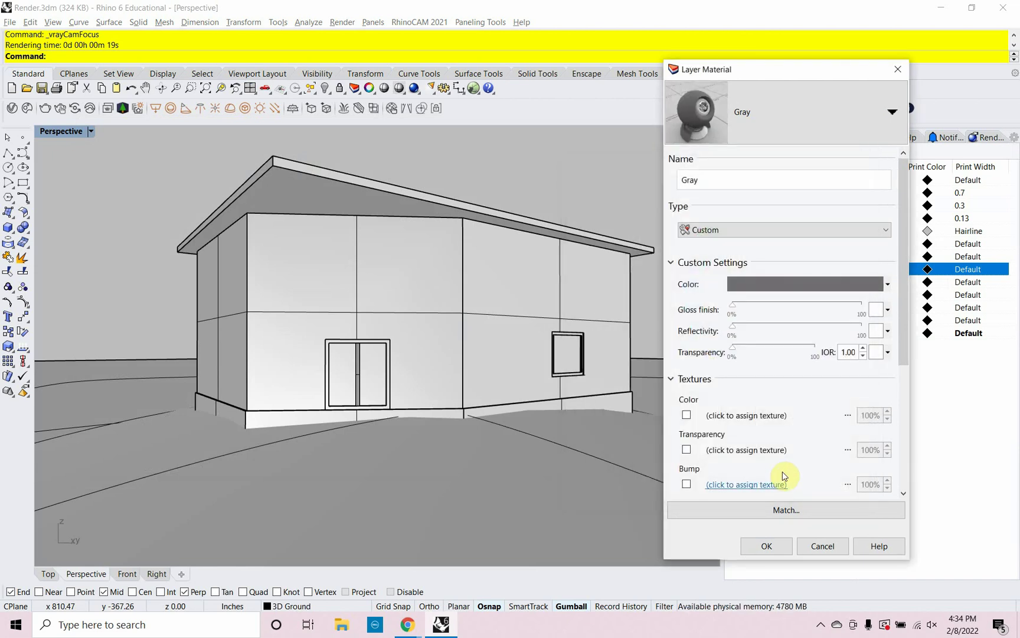
pyautogui.click(768, 545)
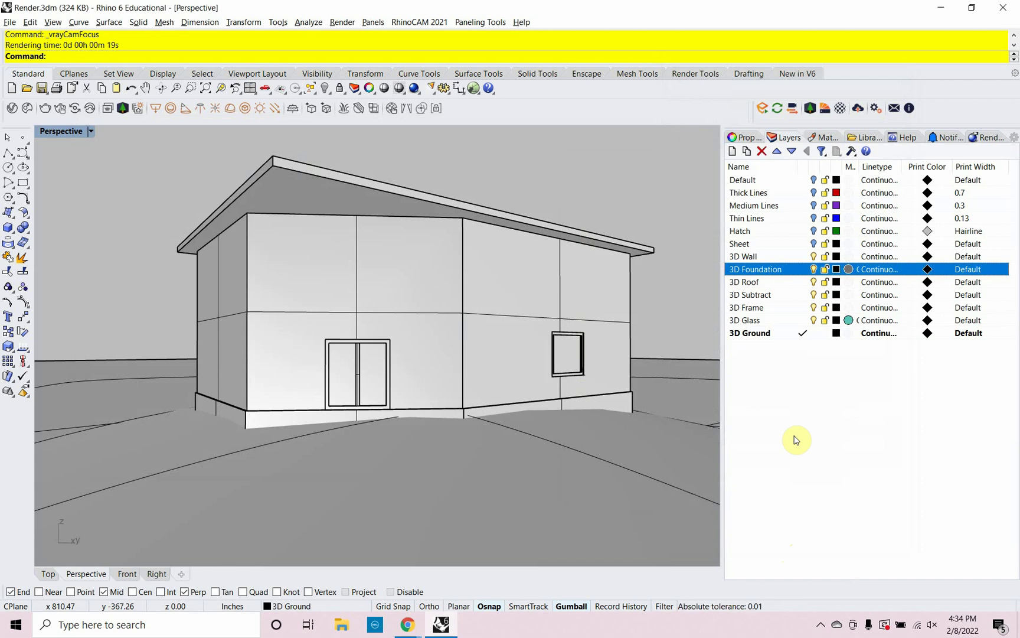
# Assign a Custom material named White to both the 3D Wall and 3D Roof layers.
pyautogui.click(768, 257)
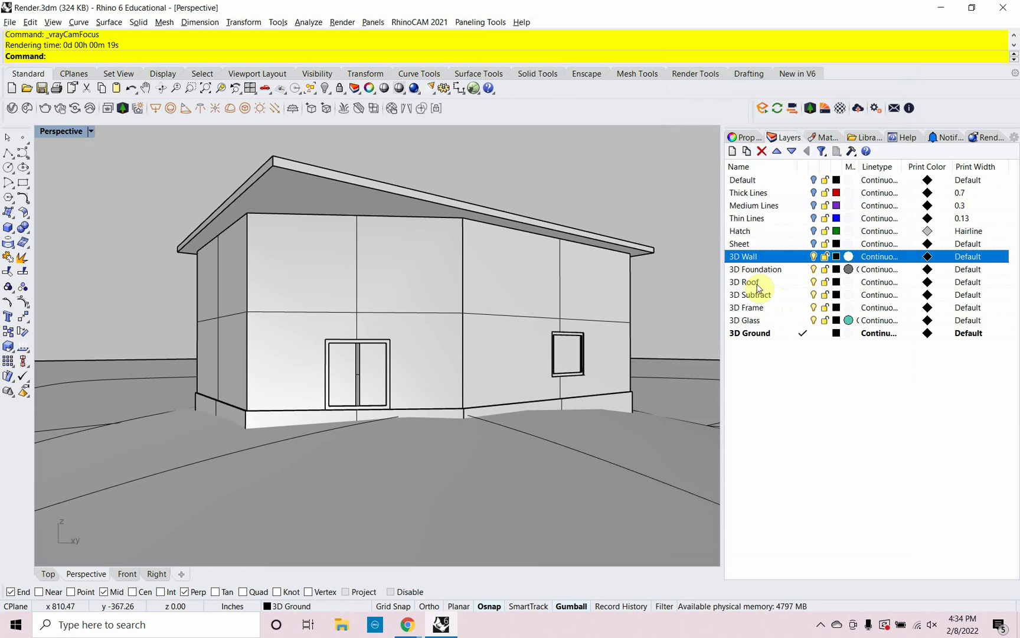
pyautogui.keyDown('ctrl'); pyautogui.click(757, 282); pyautogui.keyUp('ctrl')
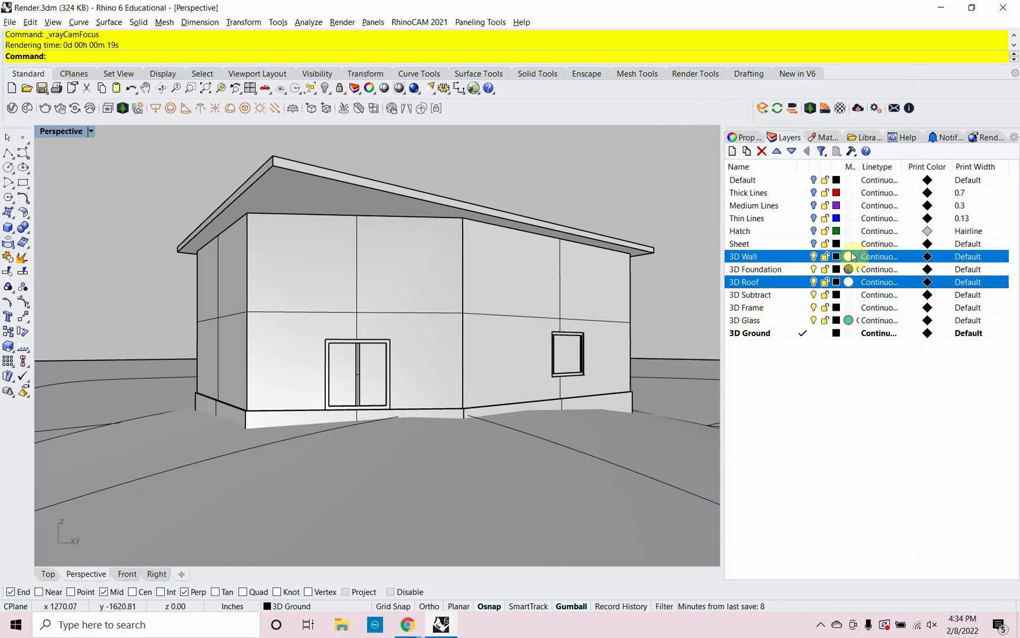
pyautogui.click(849, 283)
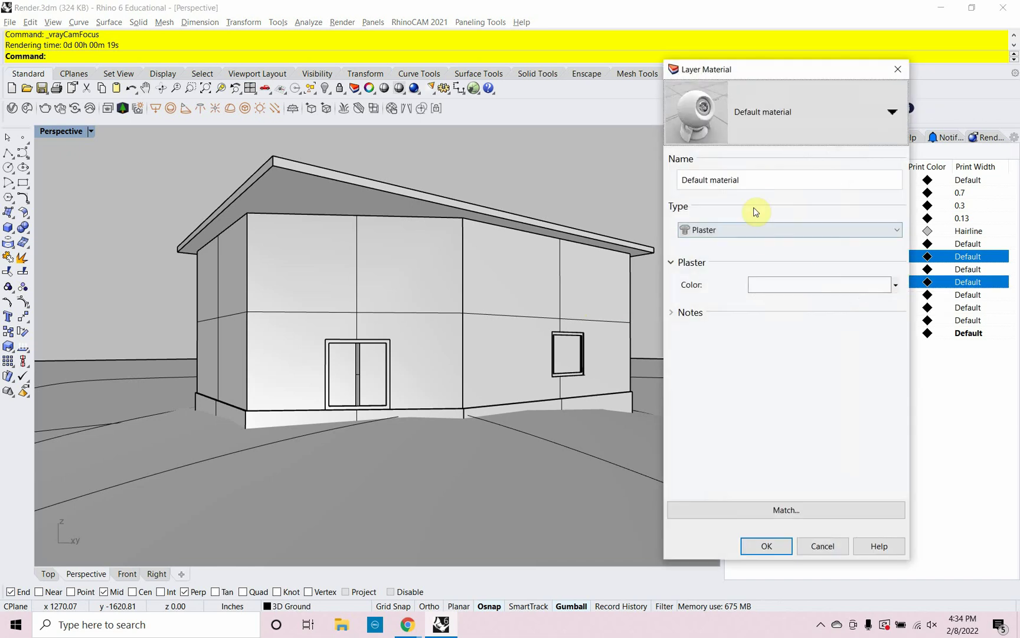
pyautogui.click(765, 180)
pyautogui.moveTo(765, 180); pyautogui.dragTo(664, 179)
pyautogui.write('Wh')
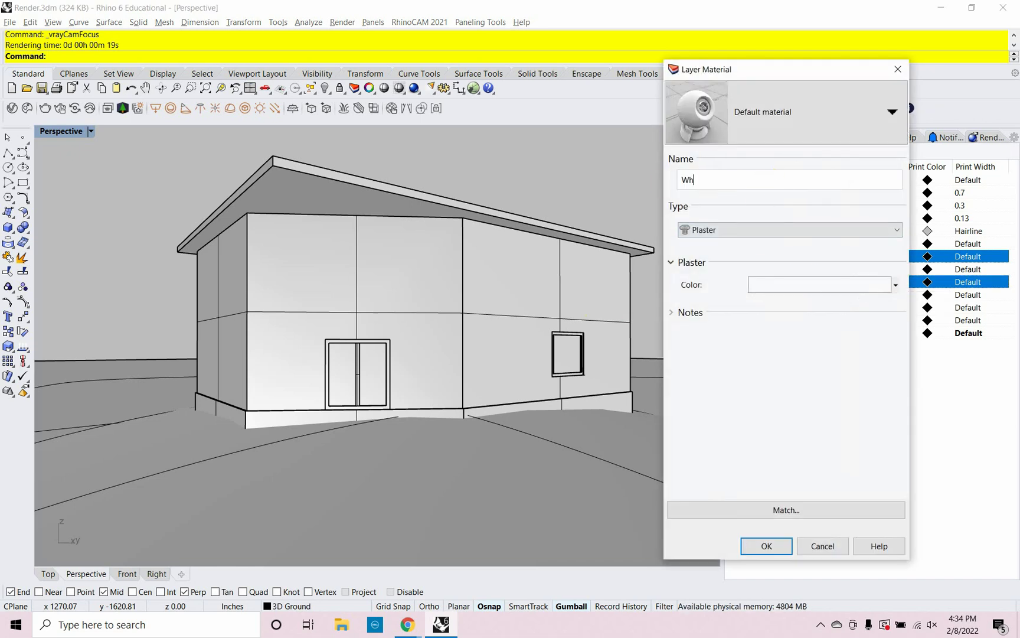
pyautogui.write('ite')
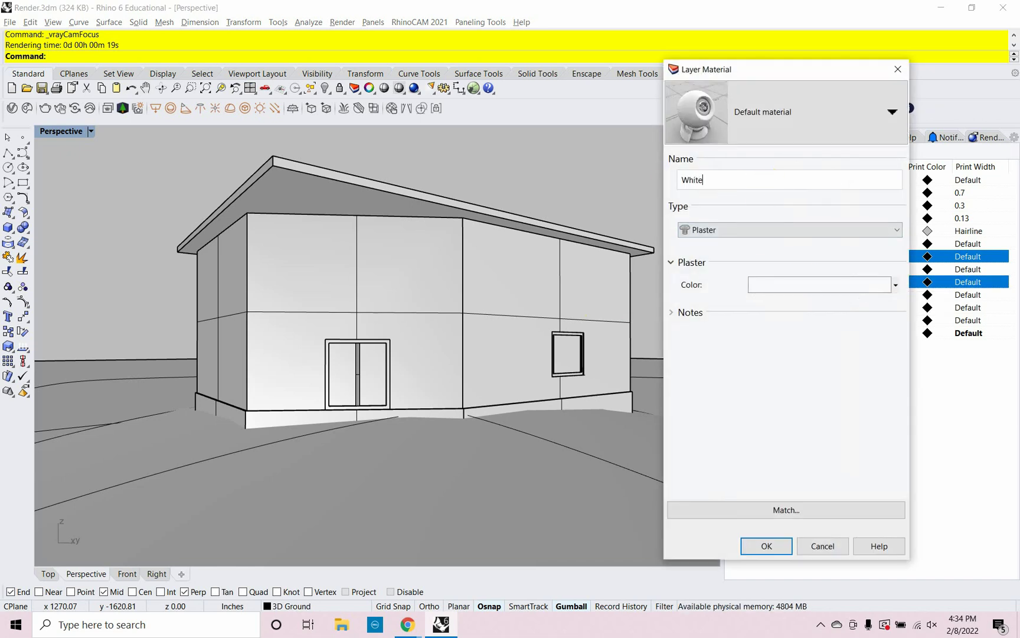
pyautogui.click(724, 234)
pyautogui.click(716, 244)
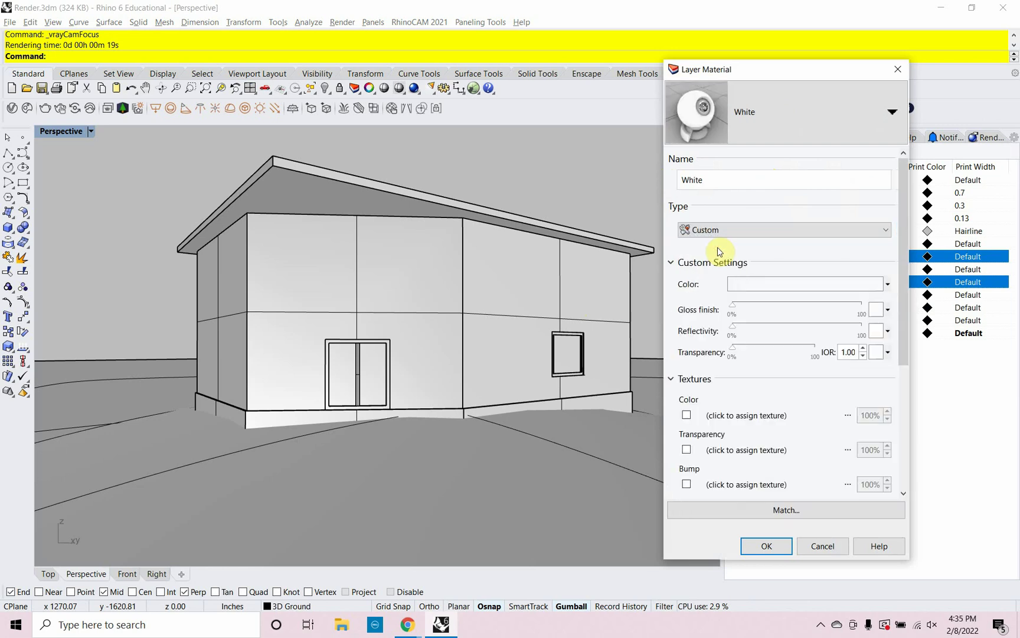
pyautogui.click(769, 547)
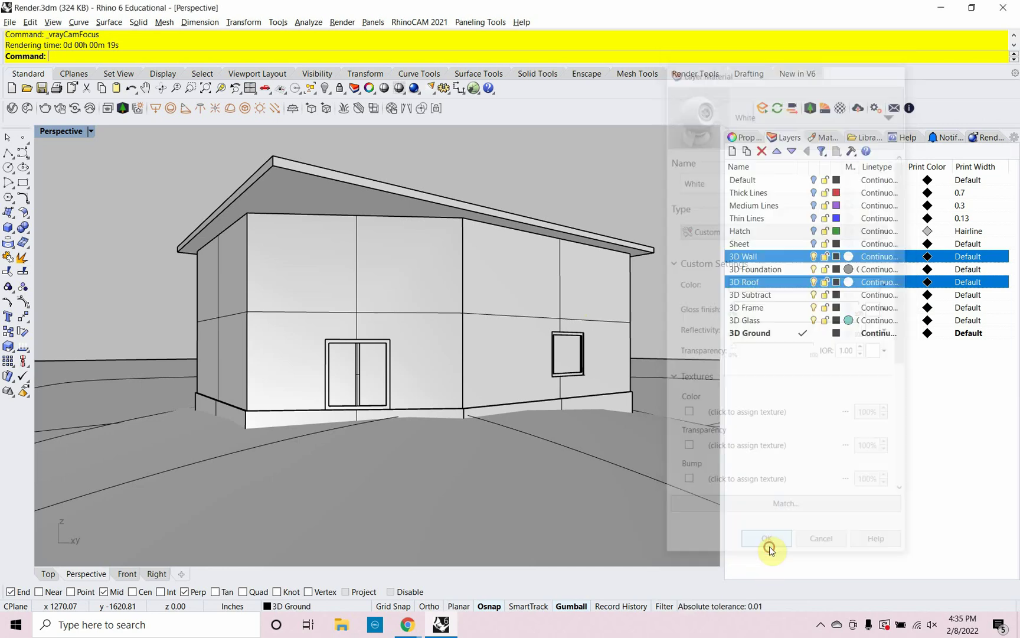
# Give the 3D Frame layer a Custom material named Frame.
pyautogui.click(783, 307)
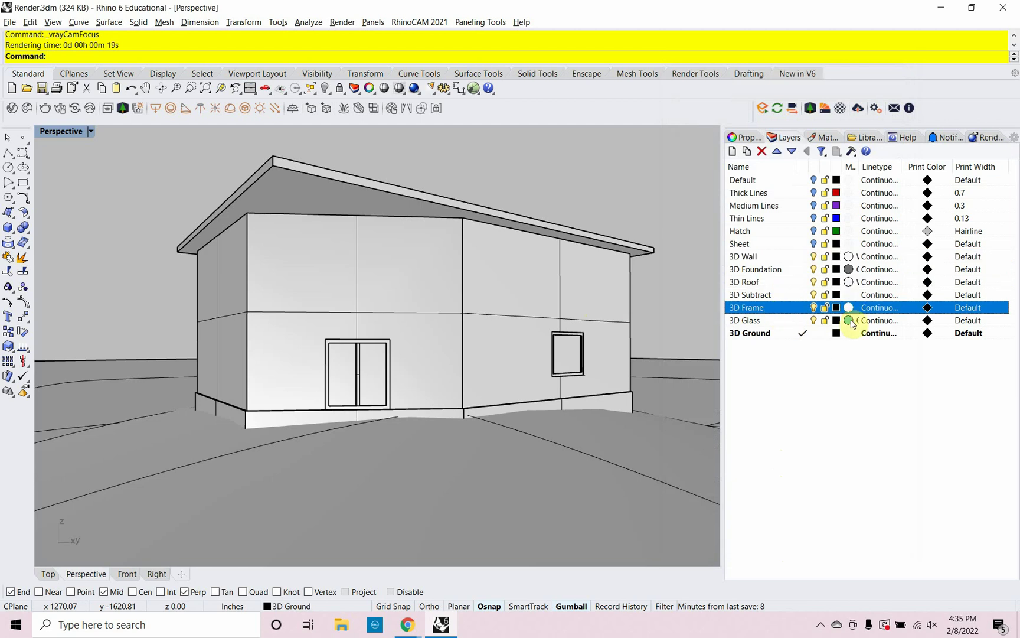
pyautogui.click(849, 308)
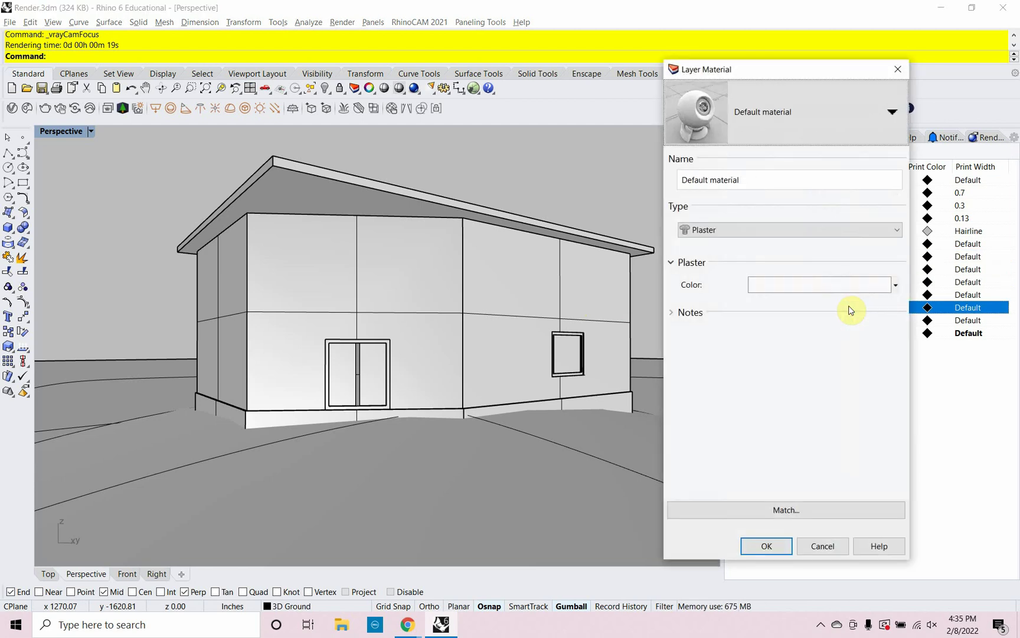
pyautogui.click(792, 228)
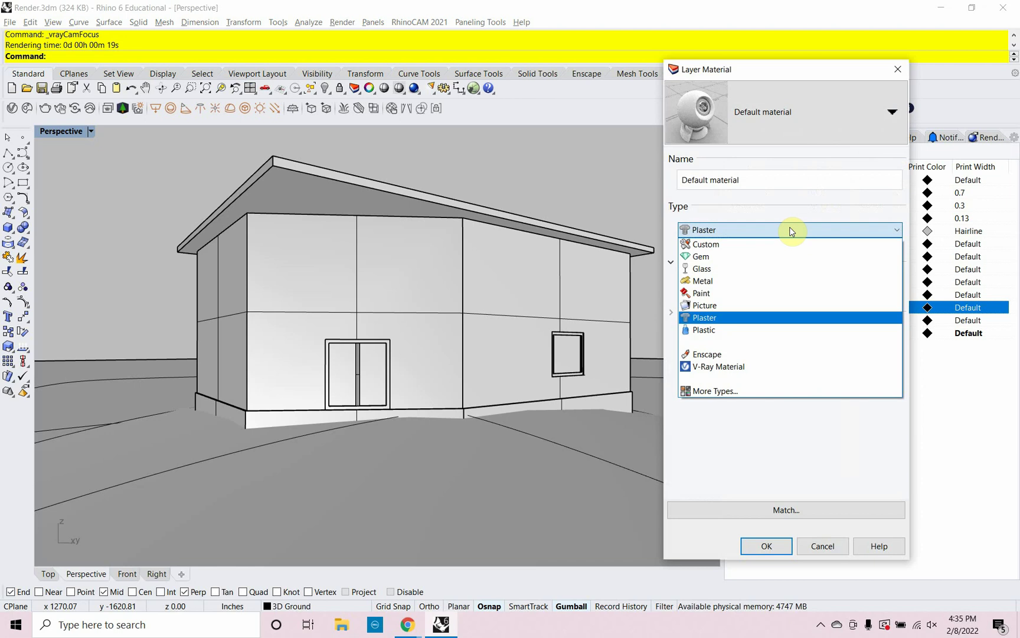
pyautogui.click(786, 243)
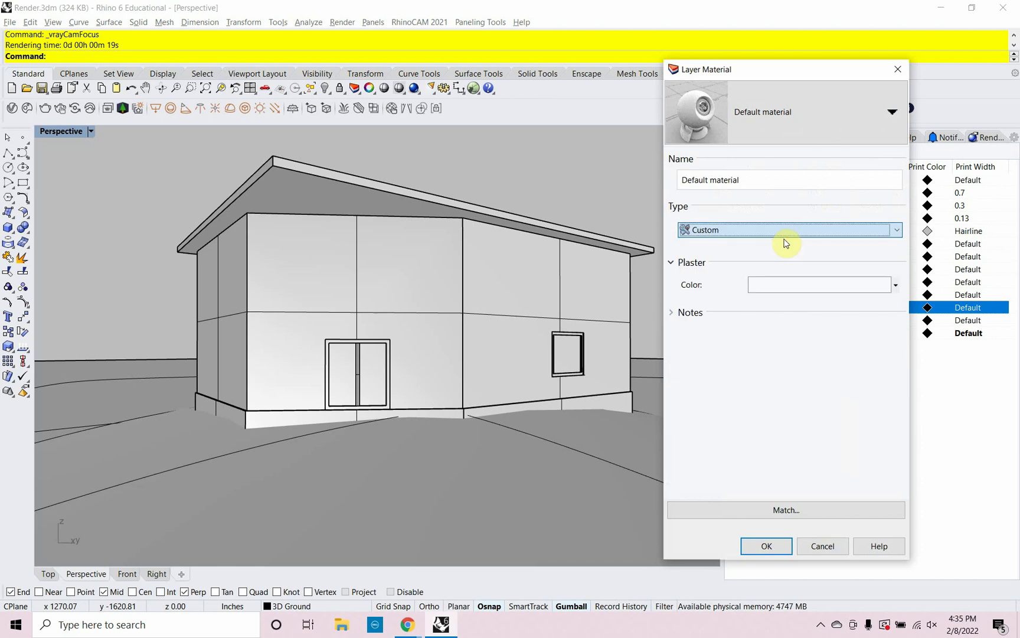
pyautogui.click(742, 180)
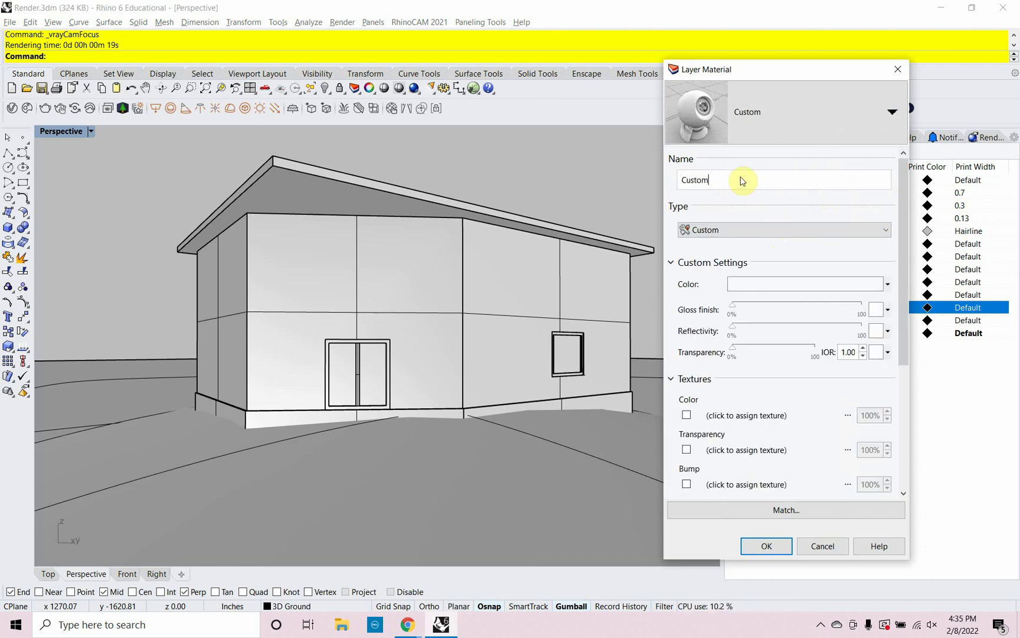
pyautogui.moveTo(742, 179); pyautogui.dragTo(676, 196)
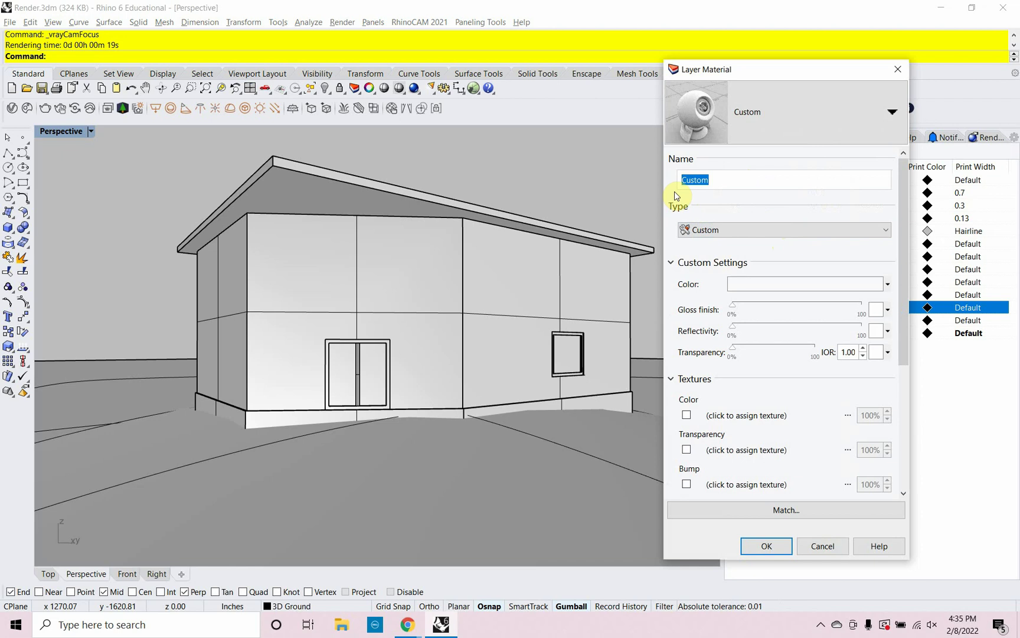
pyautogui.write('Frame')
# Set the Frame material's color to the preset Dark Gray and accept the frame layer's material.
pyautogui.click(771, 285)
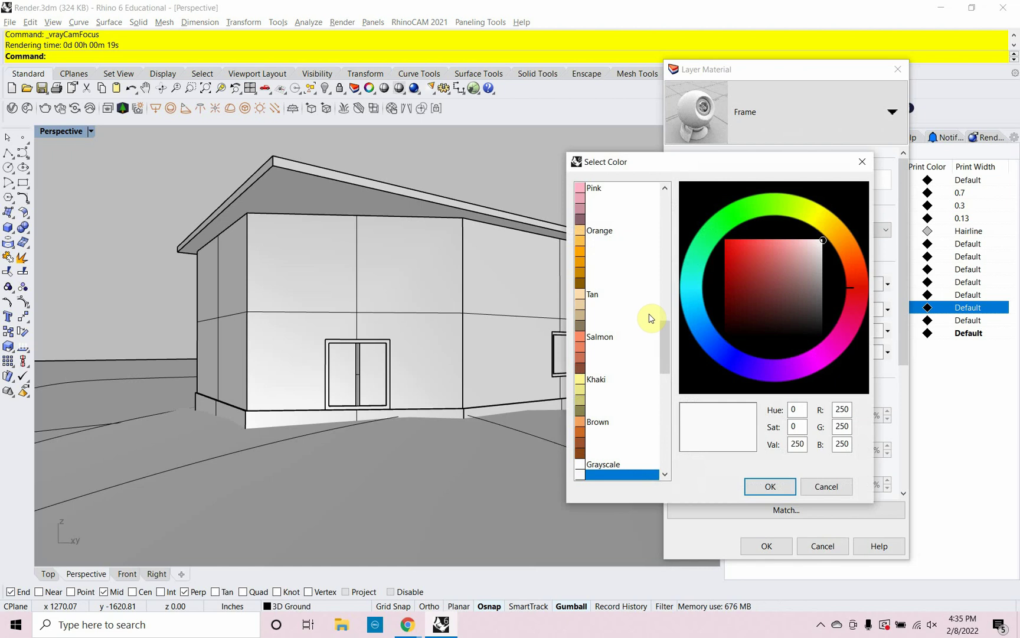
pyautogui.click(667, 346)
pyautogui.moveTo(667, 346); pyautogui.dragTo(661, 185)
pyautogui.click(608, 219)
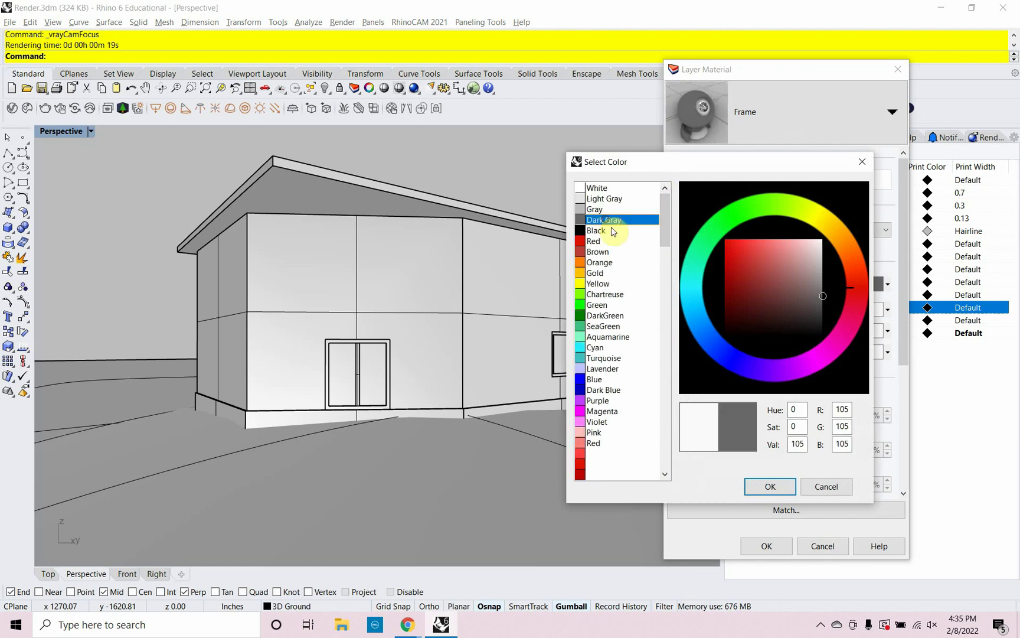
pyautogui.click(761, 491)
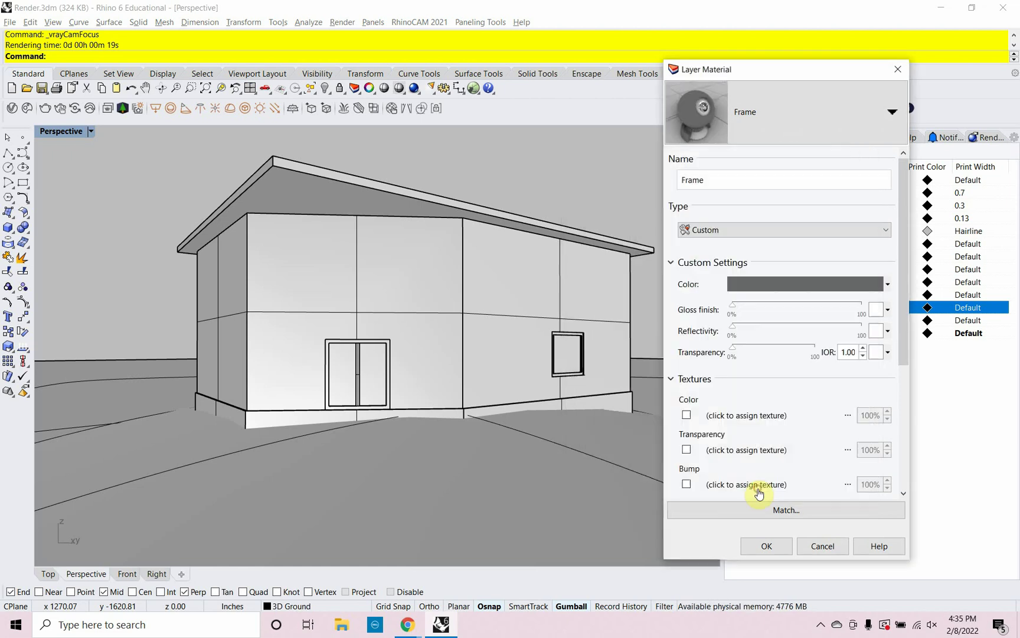
pyautogui.click(766, 547)
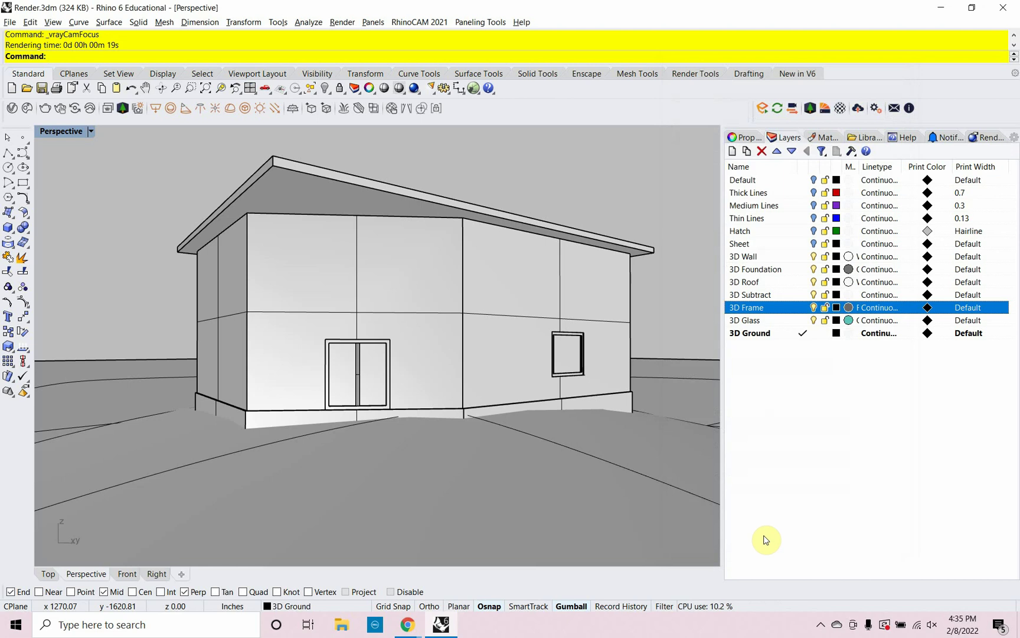
# Switch the Perspective view to the Rendered display mode and render it with the new layer materials.
pyautogui.click(90, 131)
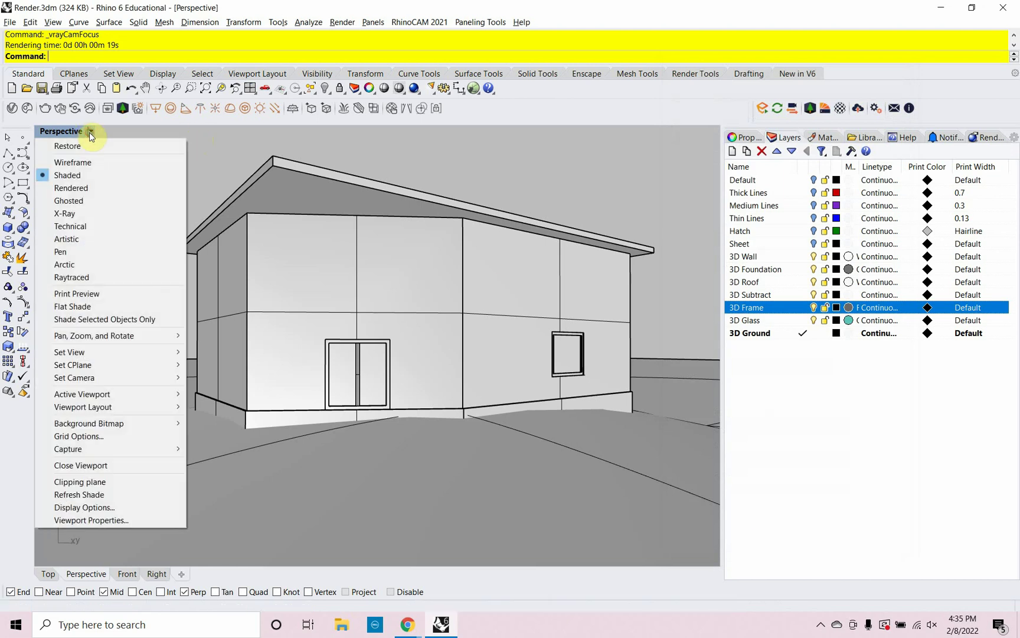
pyautogui.click(83, 189)
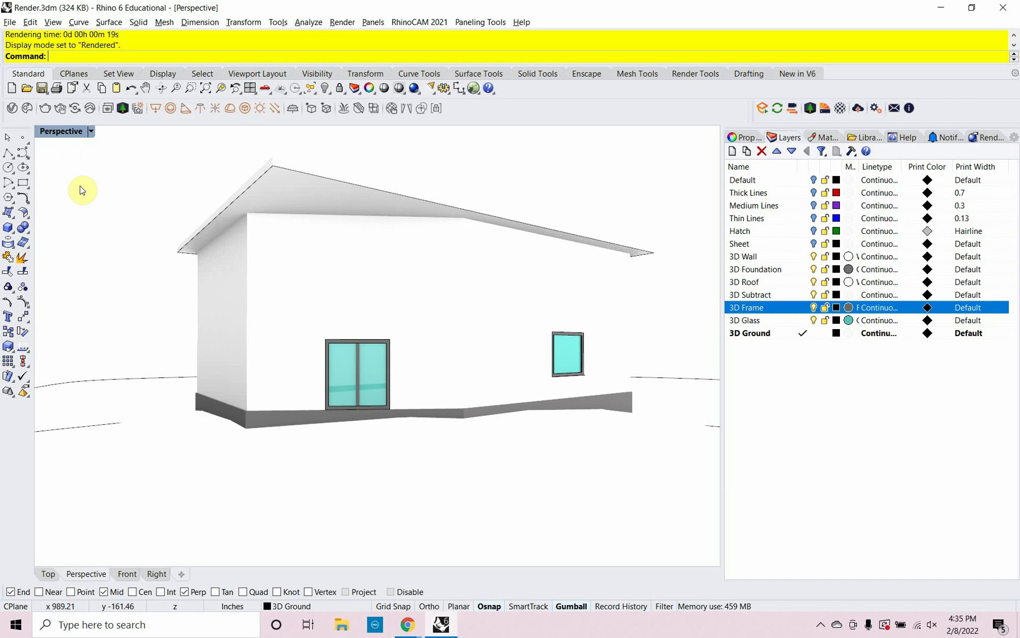
pyautogui.click(415, 93)
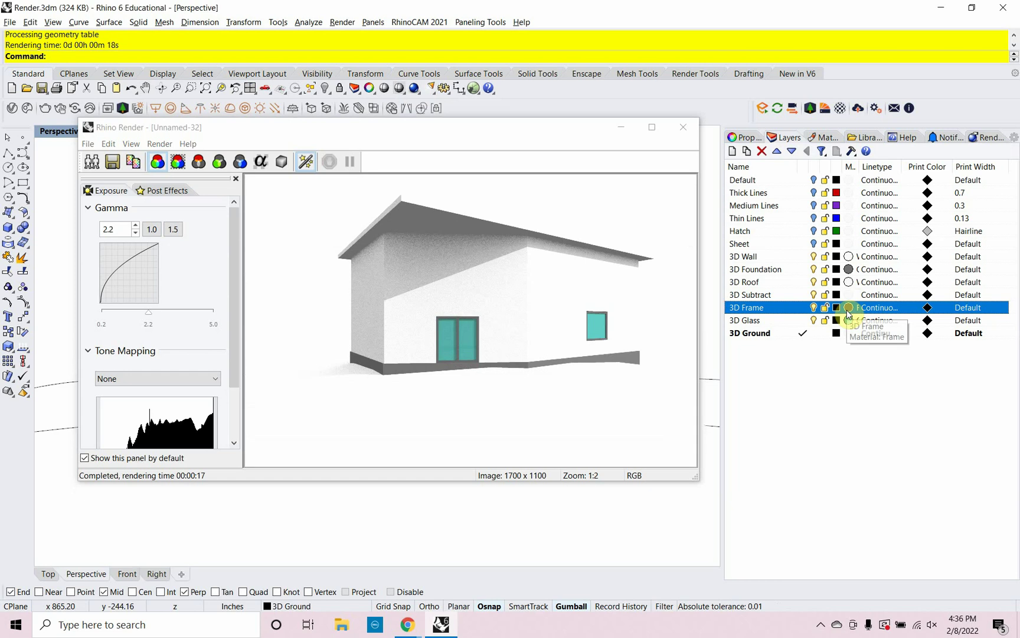
# Lighten the 3D Foundation layer's Gray material to a color of RGB 186, 181, 181.
pyautogui.click(849, 269)
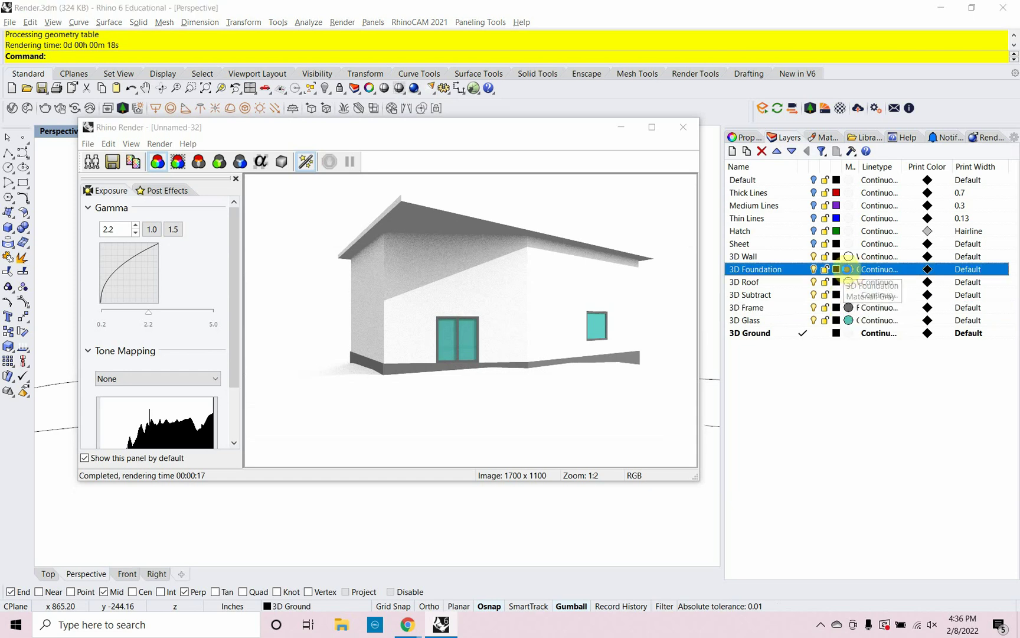
pyautogui.click(849, 269)
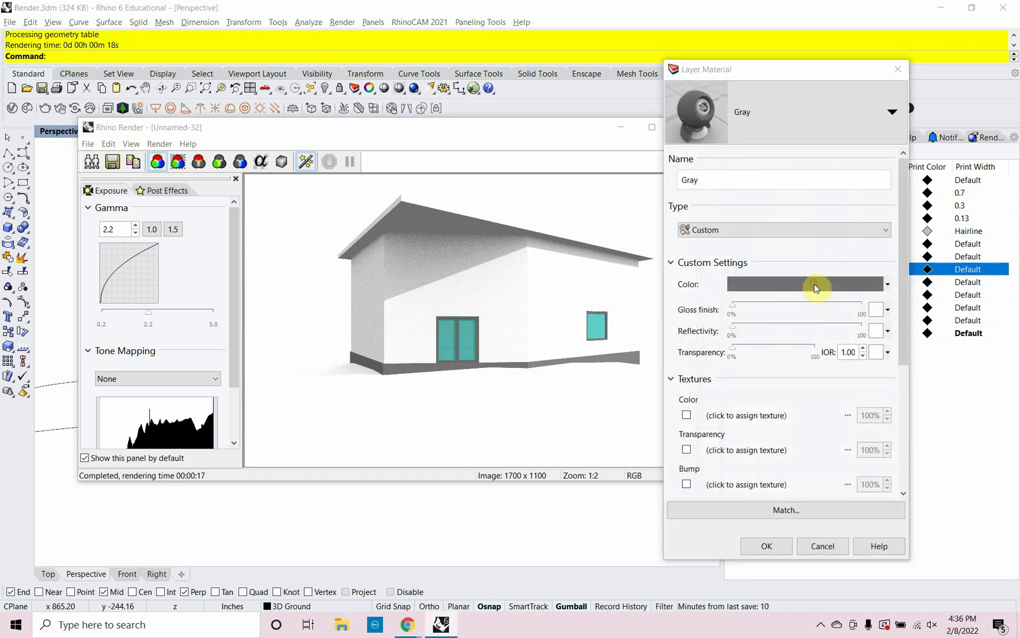
pyautogui.click(815, 287)
pyautogui.moveTo(821, 278); pyautogui.dragTo(822, 268)
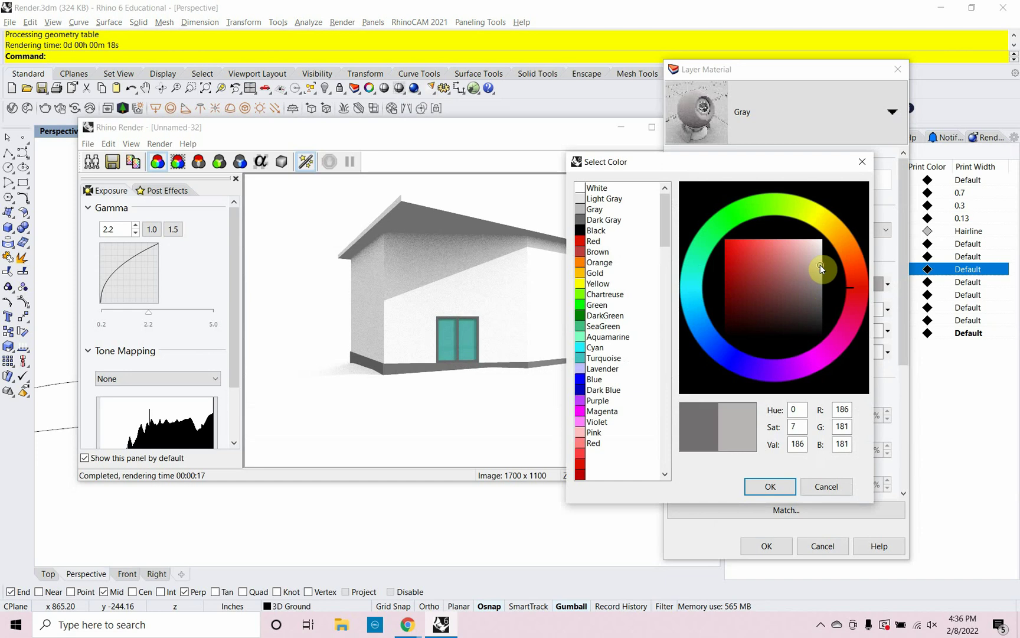
pyautogui.click(770, 486)
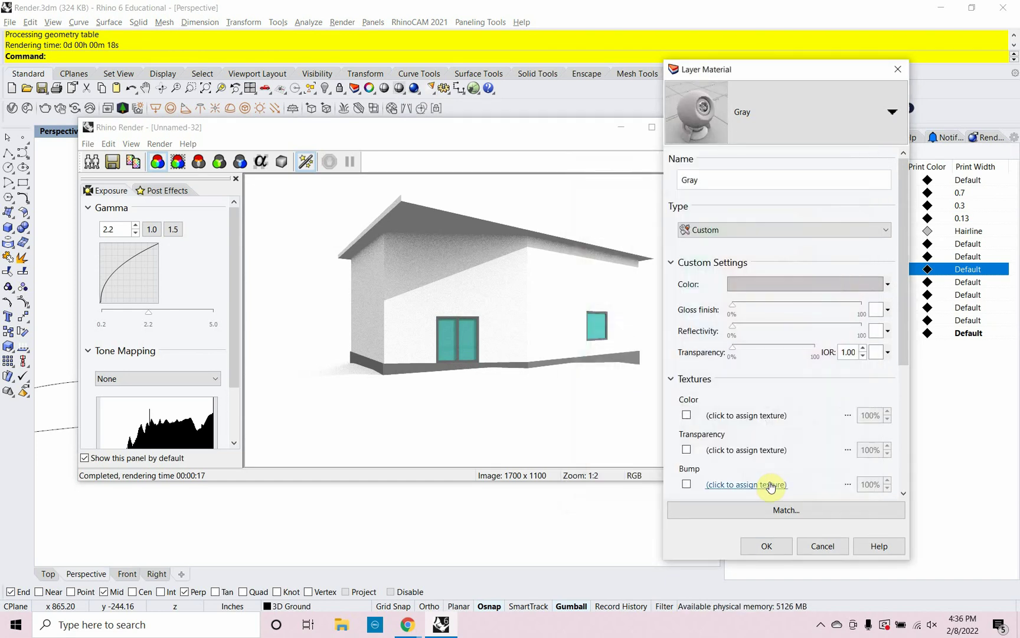
pyautogui.click(759, 548)
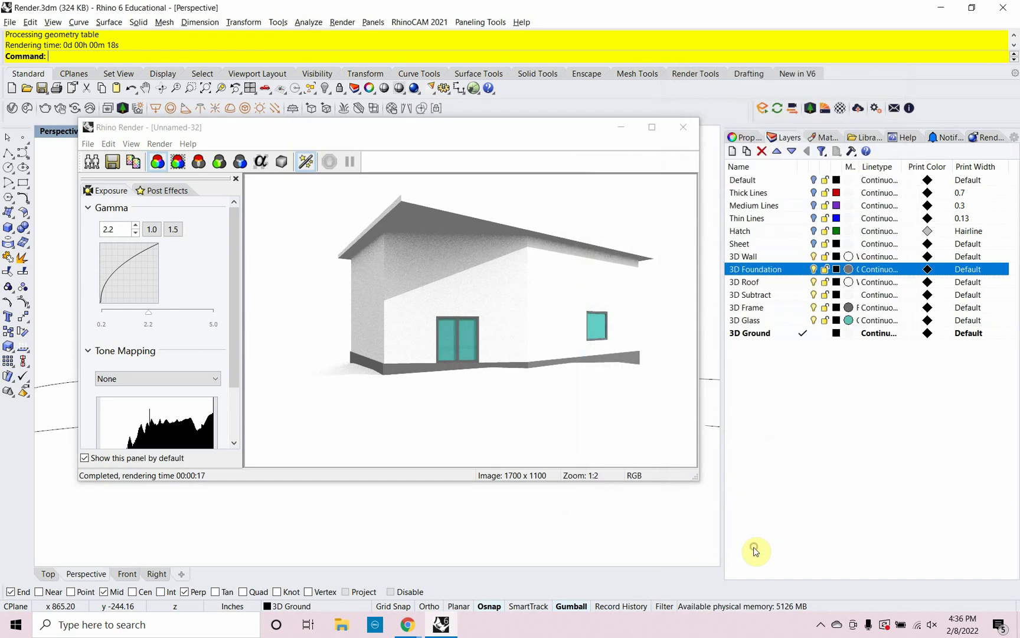
# Set the render backdrop's solid color to the preset Gold and close the previous render window.
pyautogui.click(985, 137)
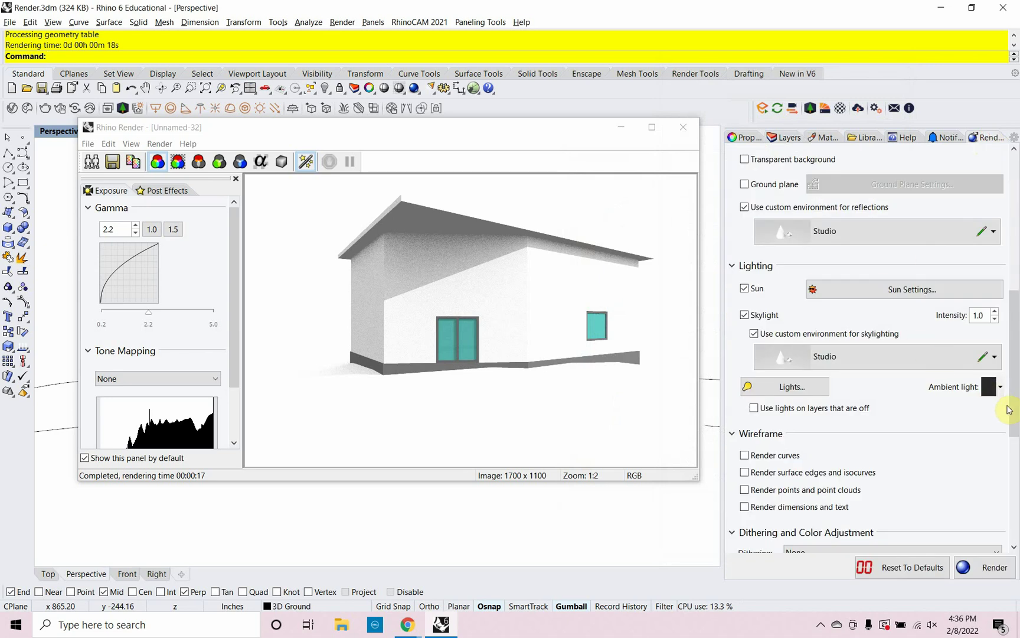
pyautogui.moveTo(1012, 412); pyautogui.dragTo(1016, 318)
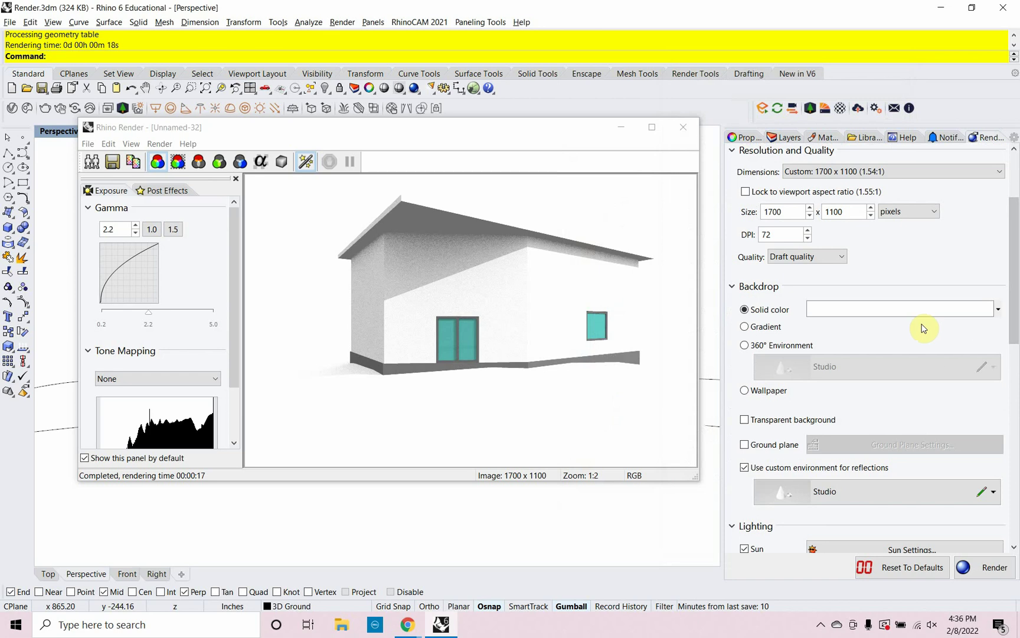
pyautogui.click(938, 308)
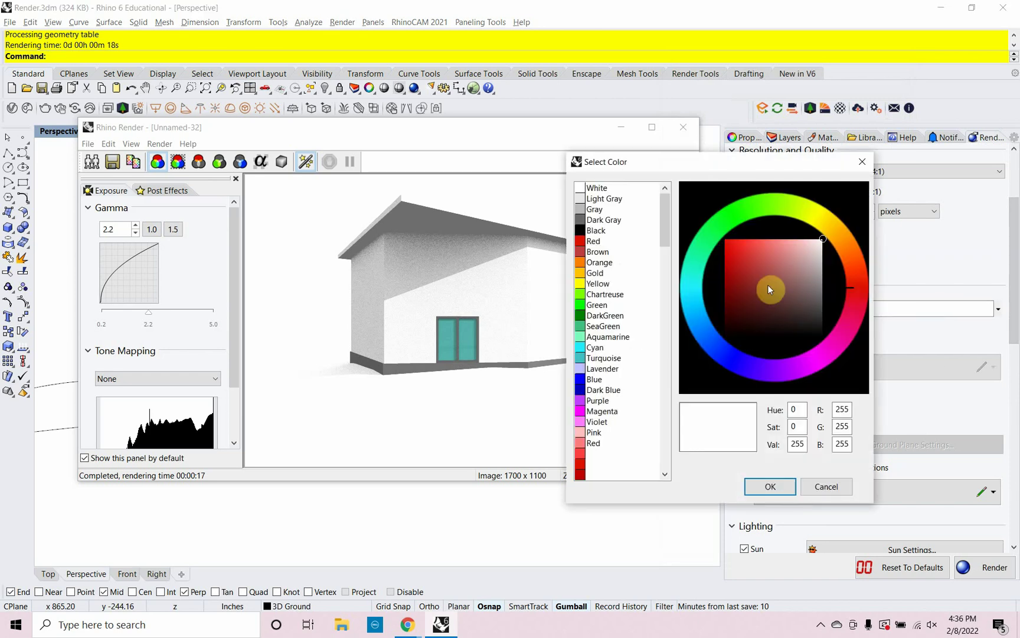
pyautogui.click(595, 274)
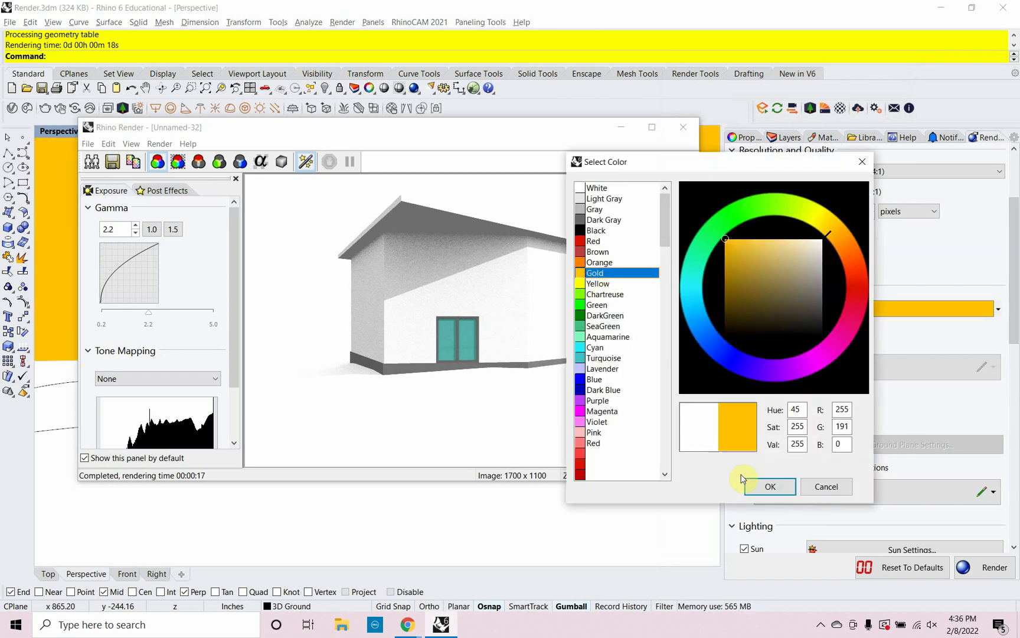
pyautogui.click(768, 486)
pyautogui.click(471, 133)
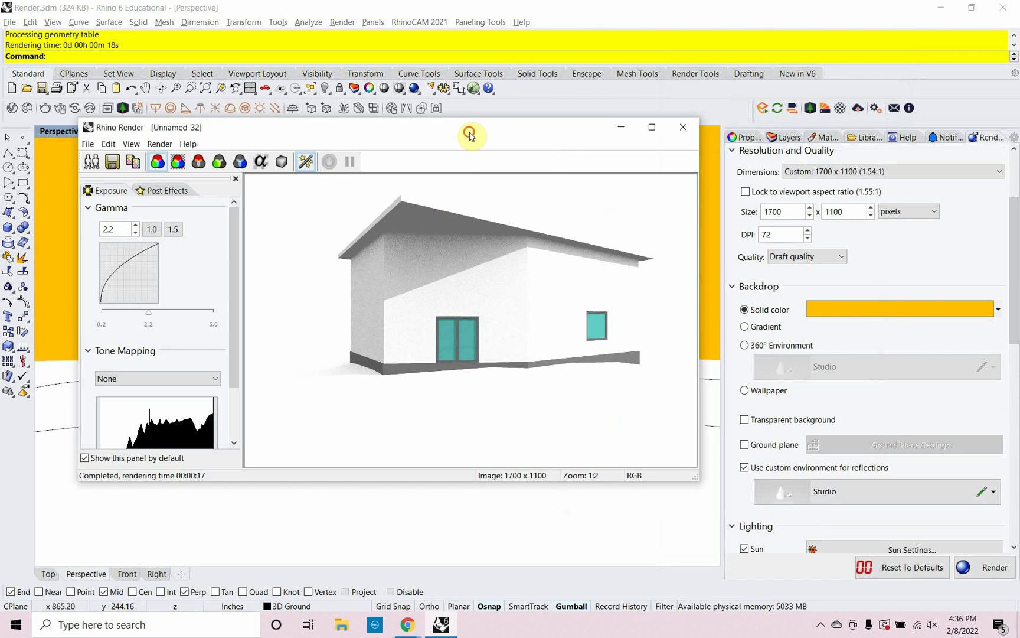
pyautogui.moveTo(471, 134); pyautogui.dragTo(495, 122)
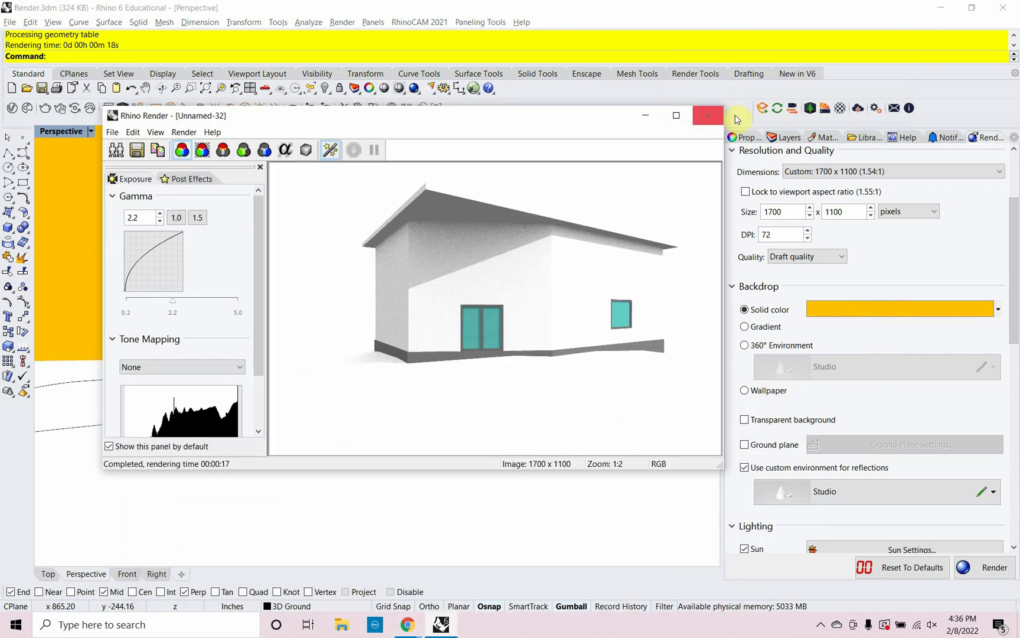
pyautogui.click(708, 115)
# Set the 3D Ground layer's display color to a pale beige derived from the preset Gold.
pyautogui.click(789, 137)
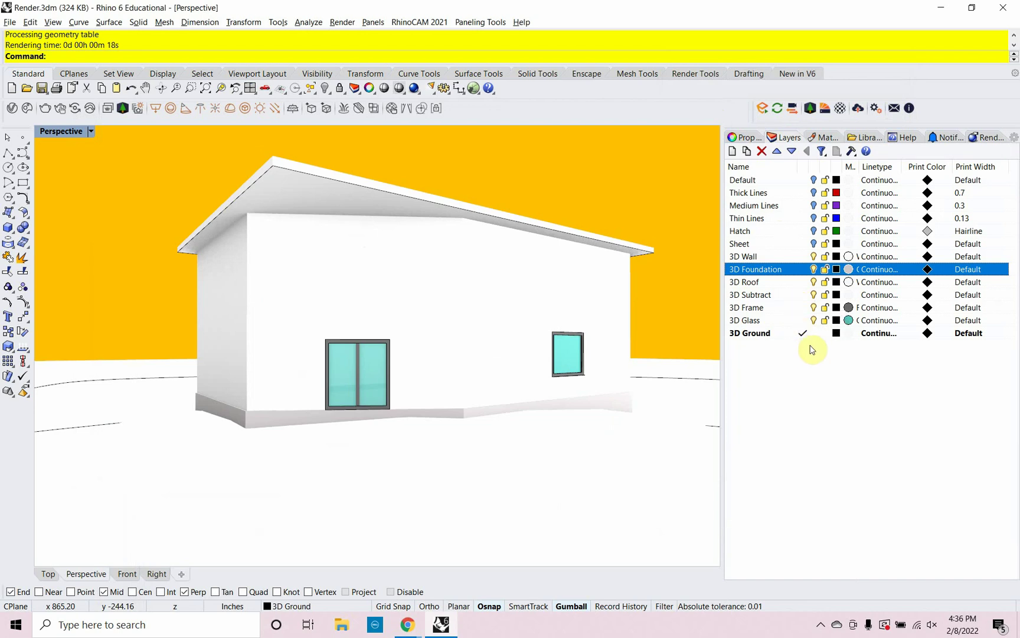
pyautogui.click(837, 334)
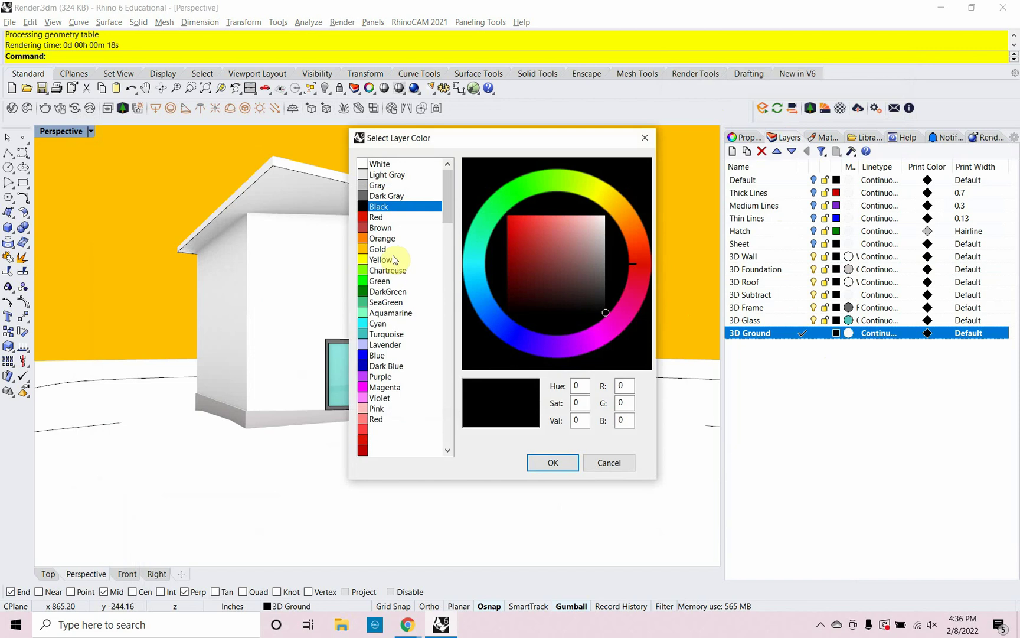
pyautogui.click(372, 229)
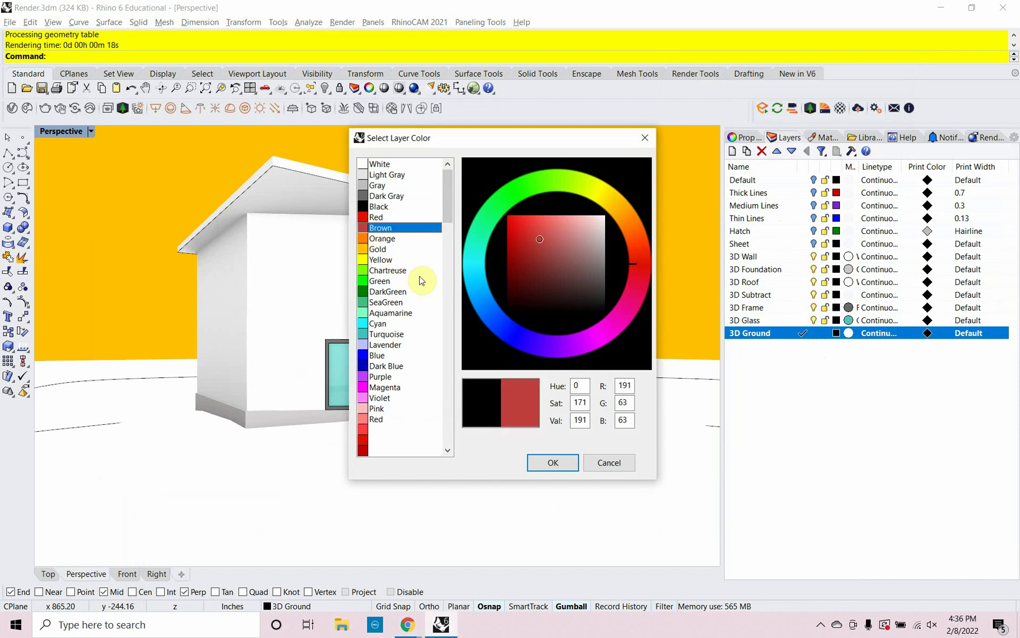
pyautogui.click(578, 282)
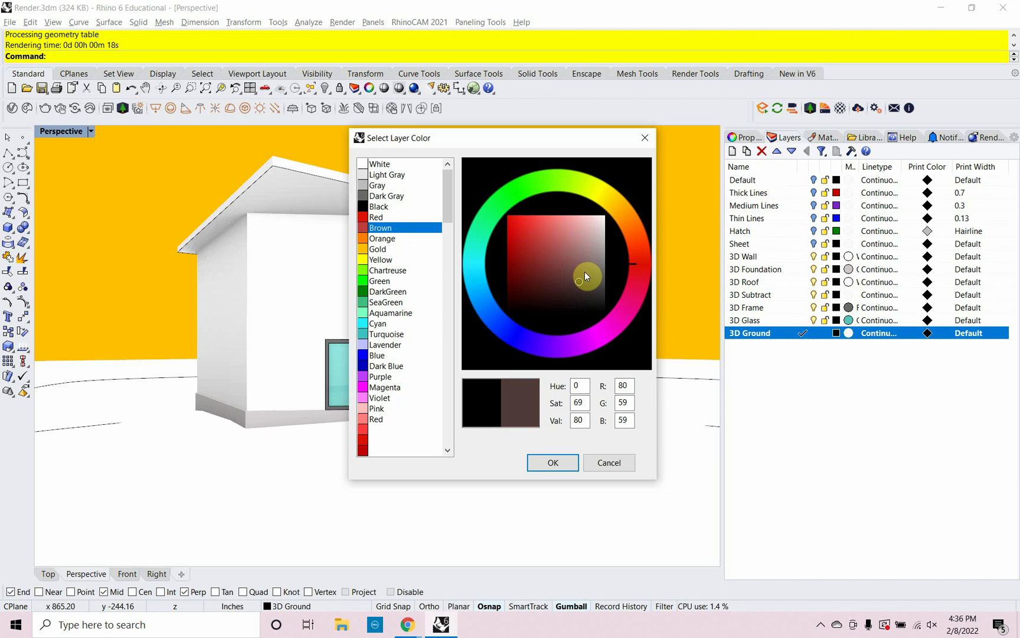
pyautogui.click(586, 274)
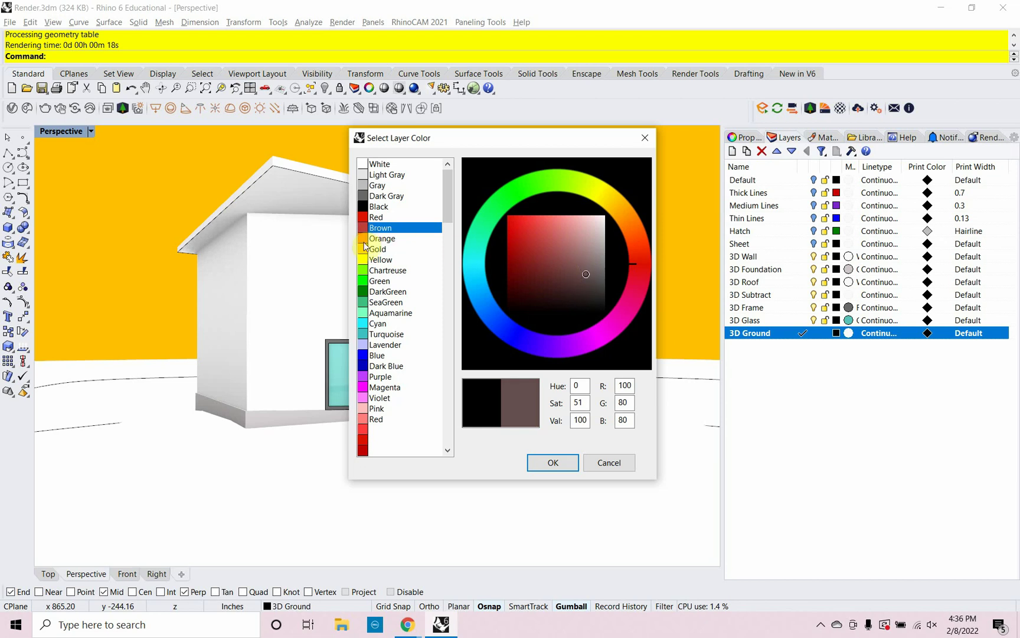
pyautogui.click(366, 248)
pyautogui.click(571, 272)
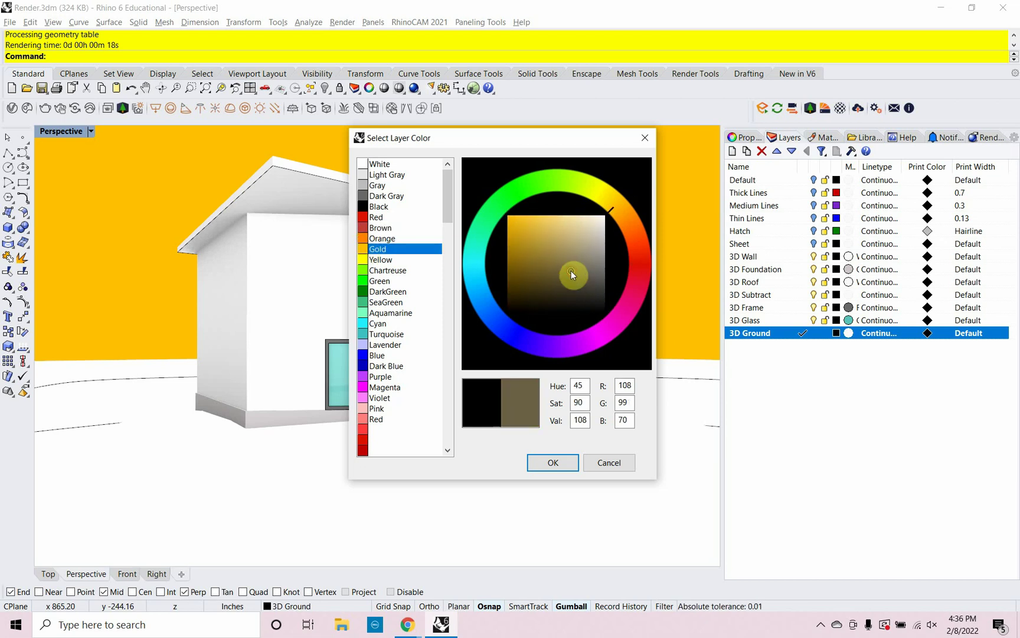
pyautogui.moveTo(575, 267); pyautogui.dragTo(567, 225)
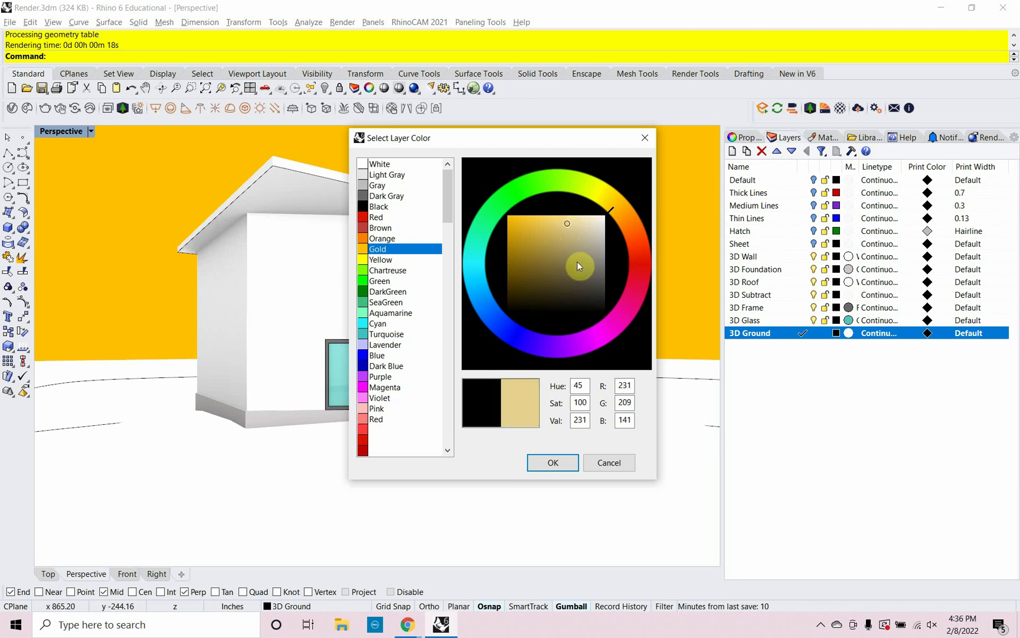
pyautogui.click(581, 222)
pyautogui.click(565, 463)
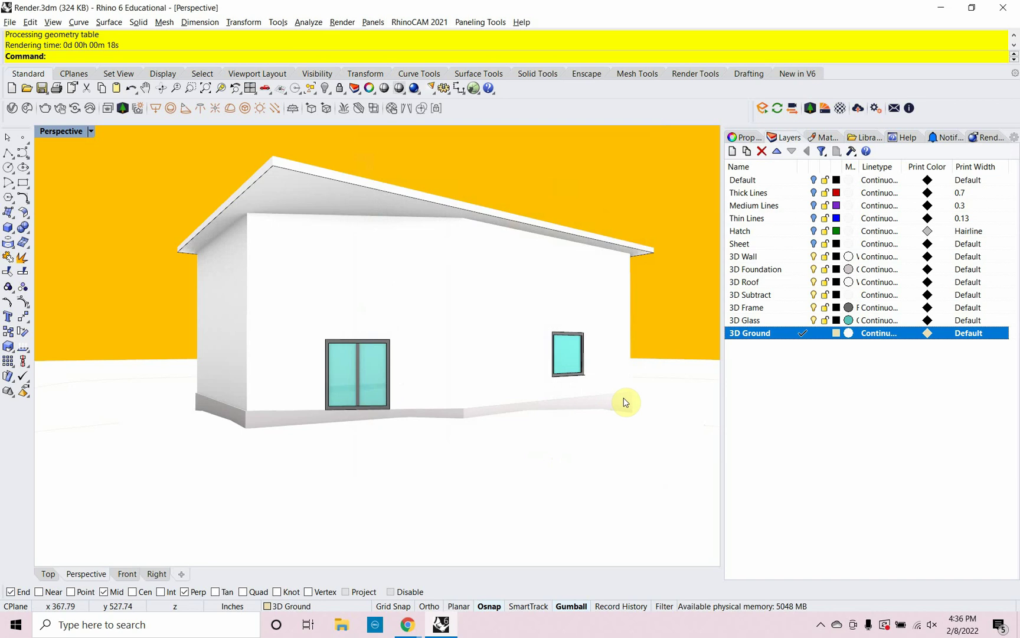
# Assign the hill surface and the flat ground surface to the 3D Ground layer.
pyautogui.click(602, 443)
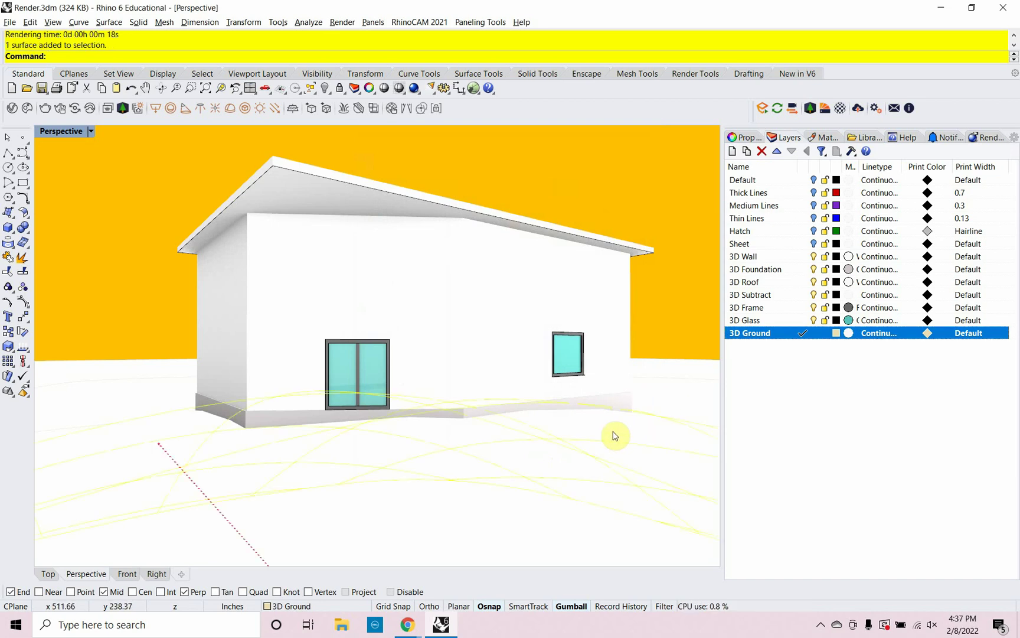
pyautogui.rightClick(782, 340)
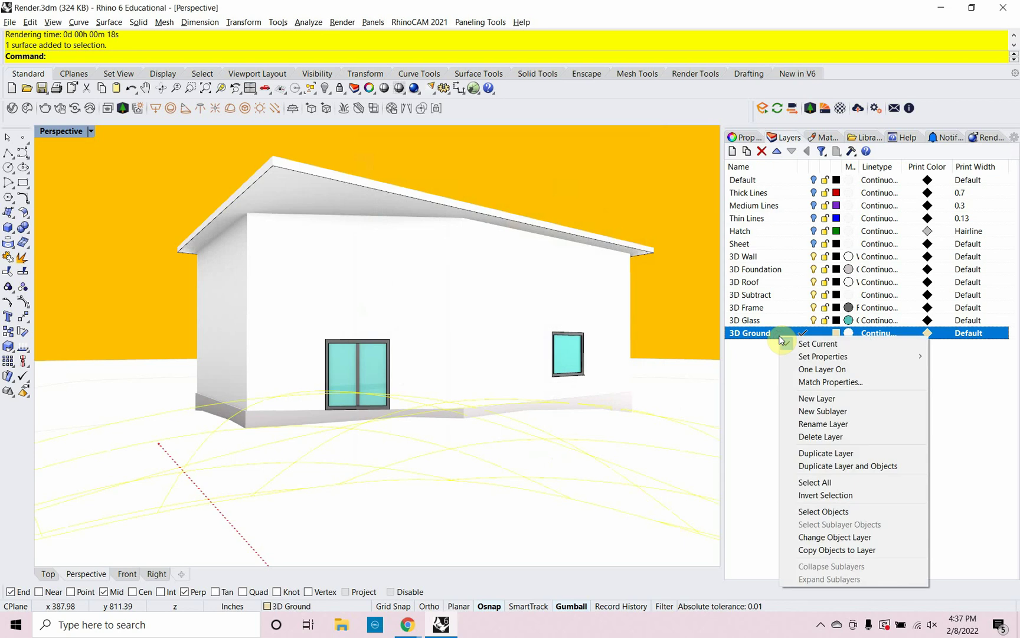
pyautogui.click(820, 536)
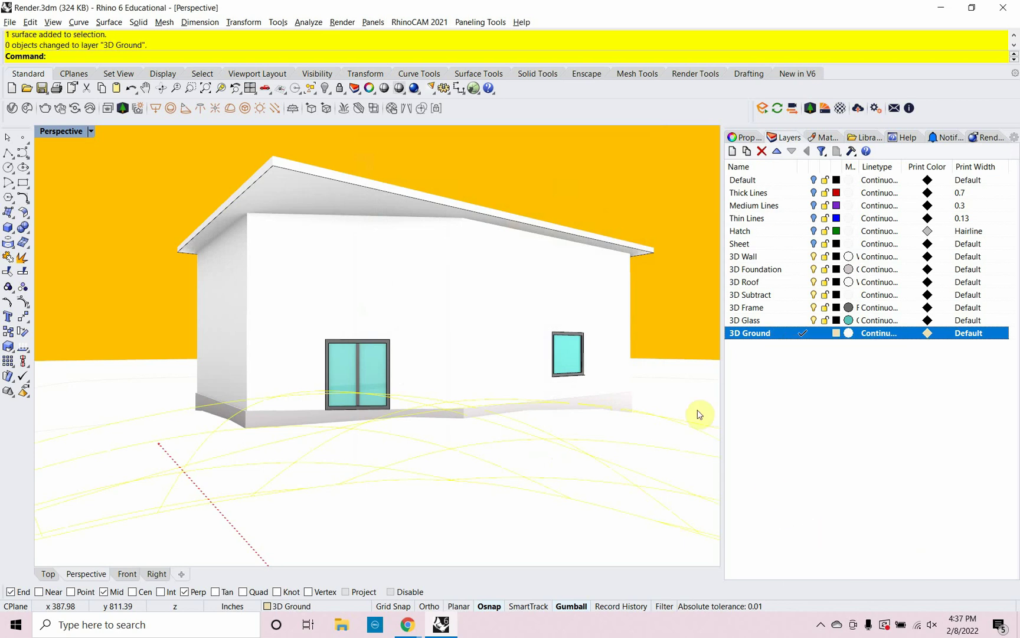
pyautogui.rightClick(781, 333)
pyautogui.click(815, 532)
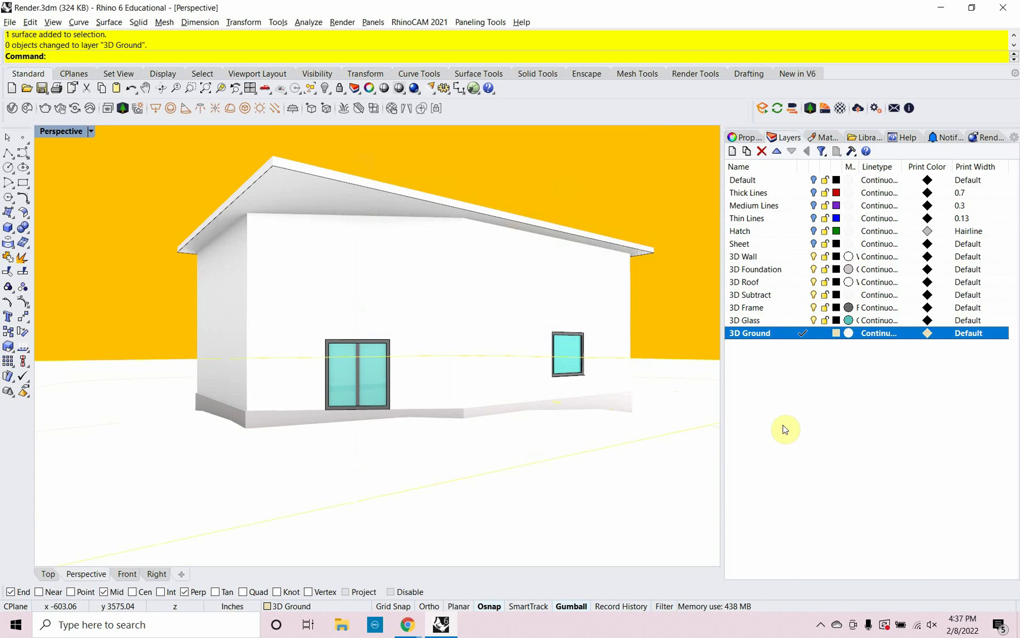
# Make 3D Glass the current layer and toggle the 3D Ground layer's visibility to check its contents.
pyautogui.click(784, 321)
pyautogui.doubleClick(784, 321)
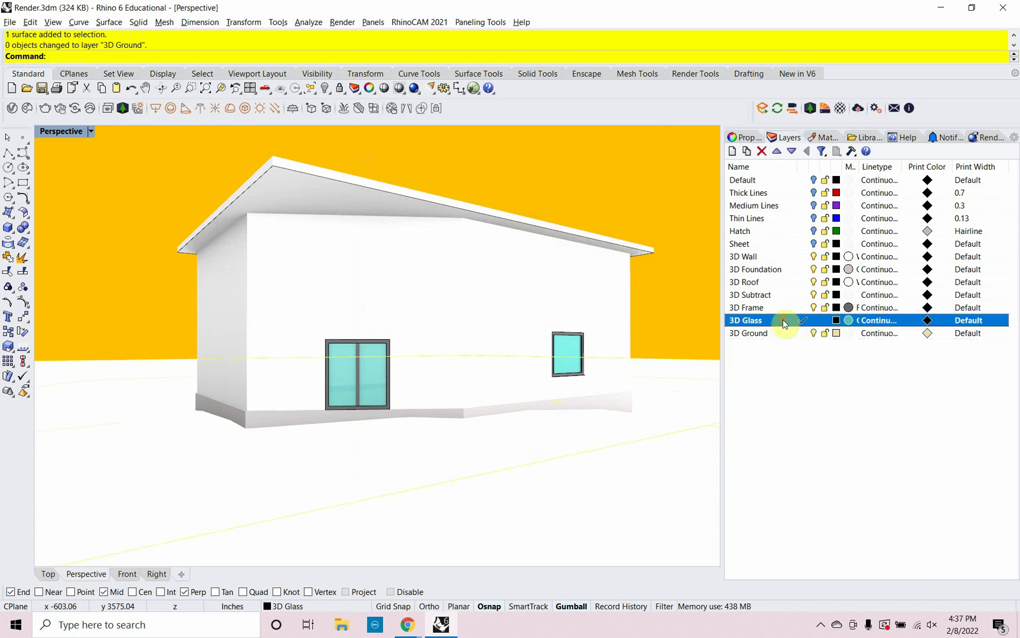
pyautogui.click(815, 334)
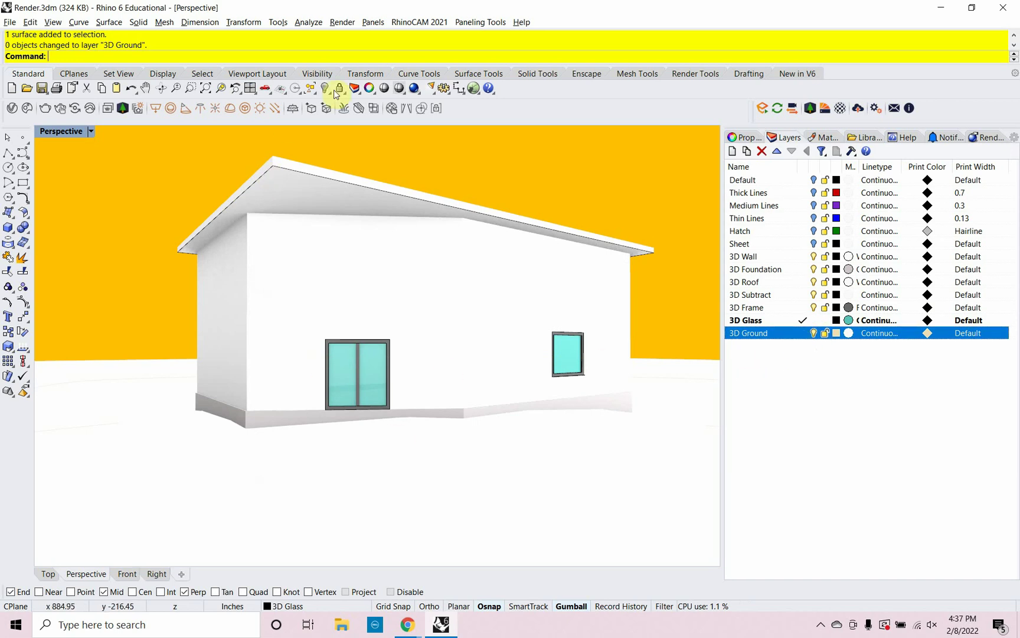
# Render the Perspective view with the gold backdrop and close the render window.
pyautogui.click(415, 89)
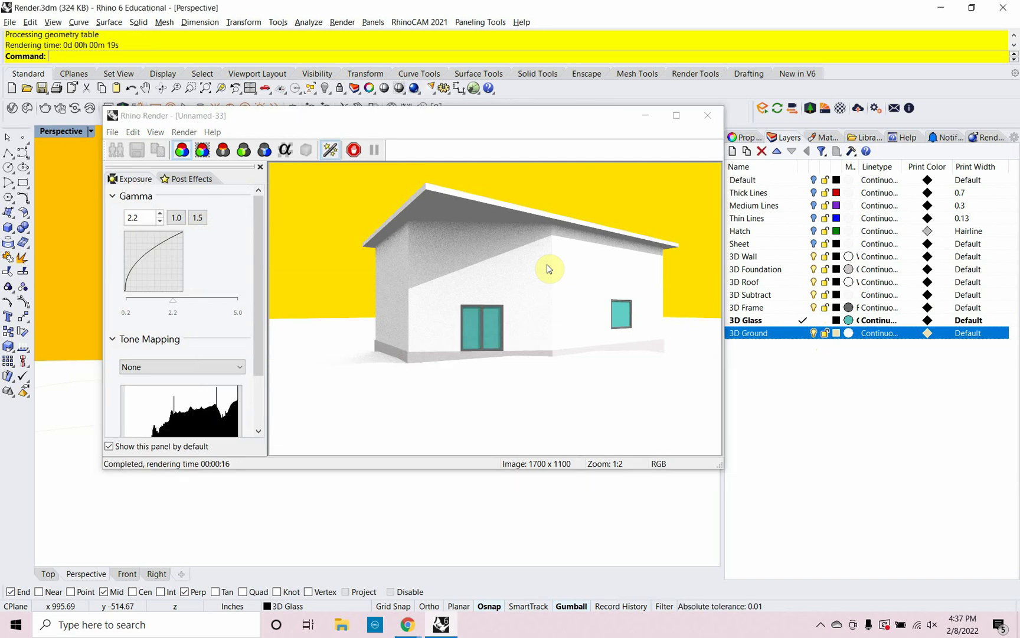
pyautogui.click(707, 115)
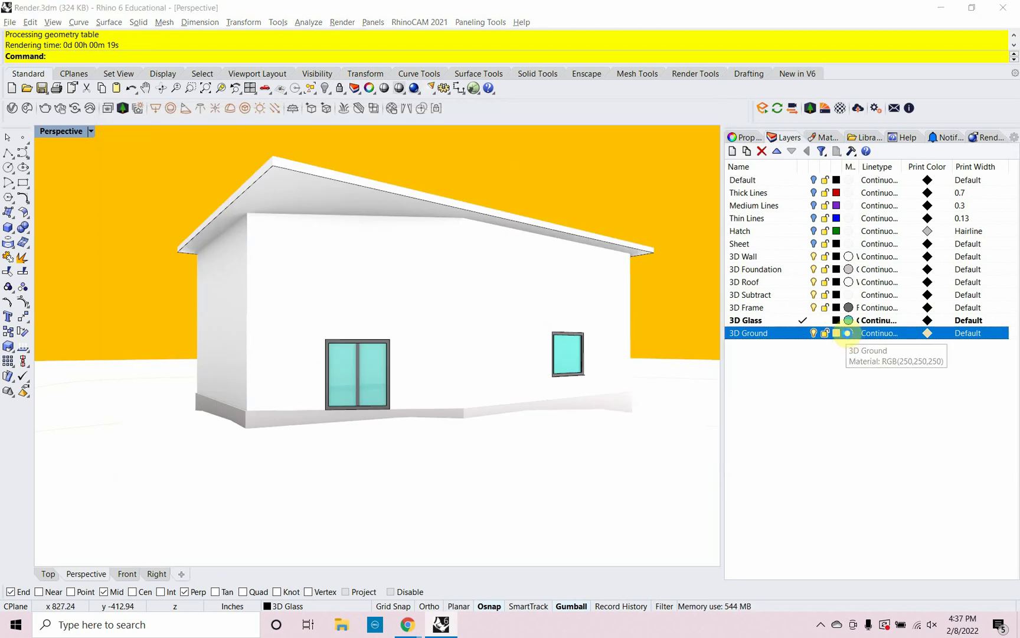
# Give the 3D Ground layer a Custom material named Ground.
pyautogui.click(849, 334)
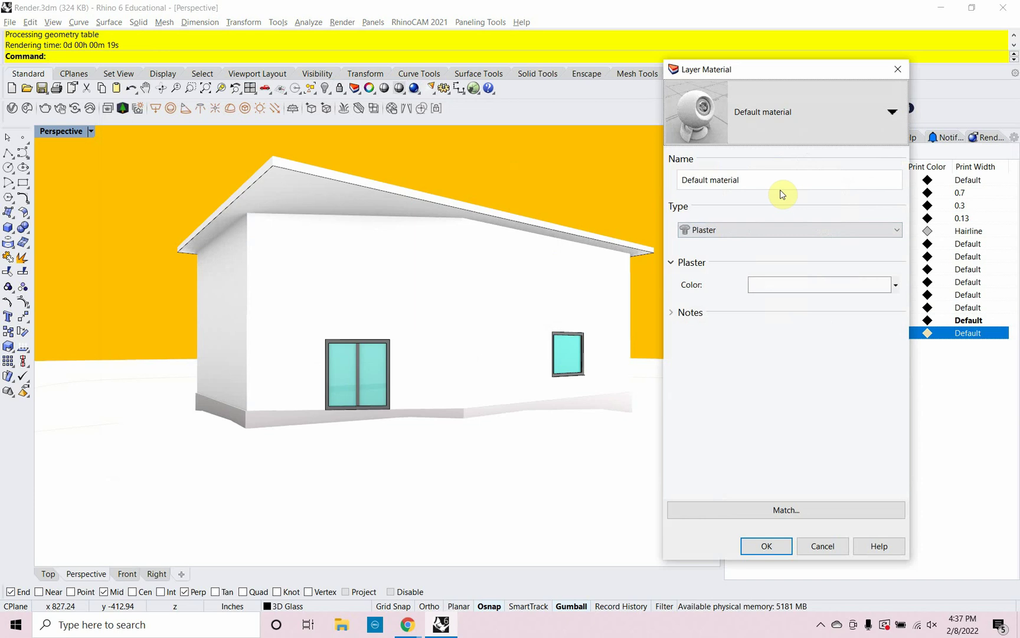
pyautogui.click(768, 178)
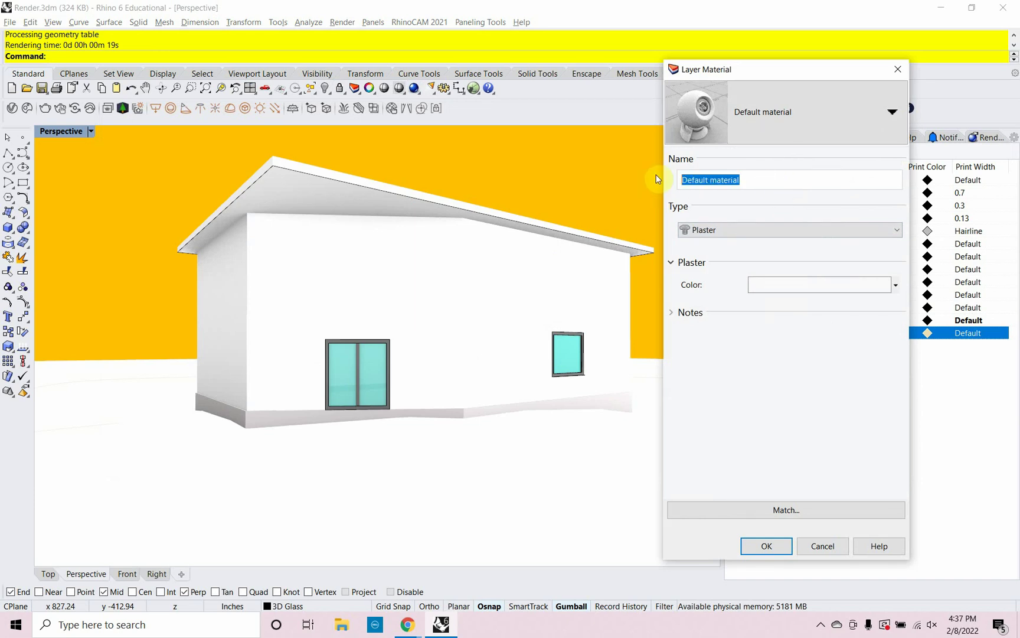
pyautogui.write('Ground')
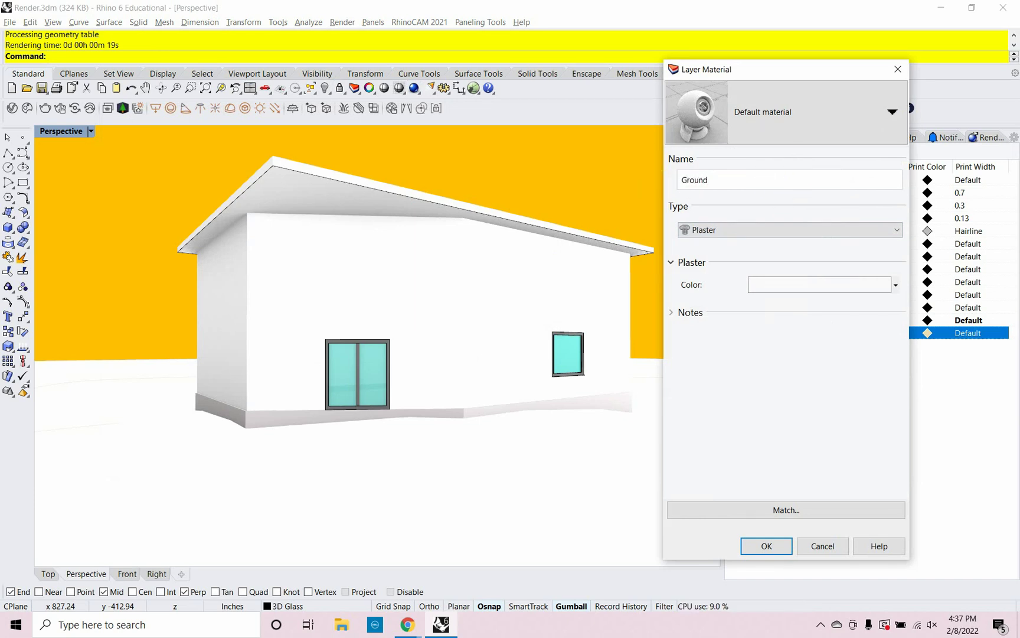
pyautogui.click(740, 231)
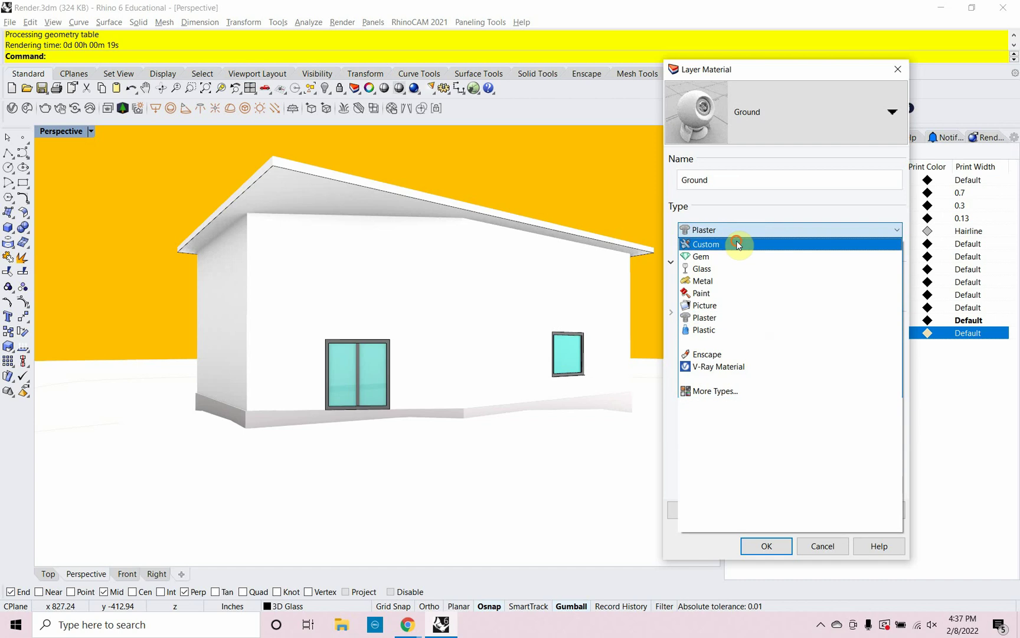
pyautogui.click(737, 244)
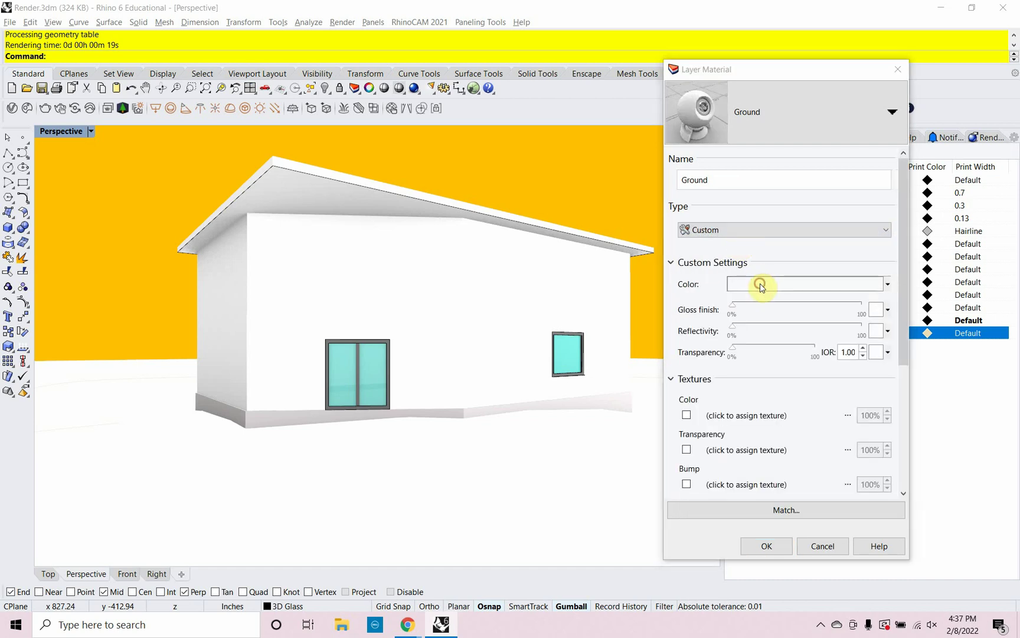
# Set the Ground material's color to a tan of RGB 188, 169, 132 and accept the layer material.
pyautogui.click(761, 286)
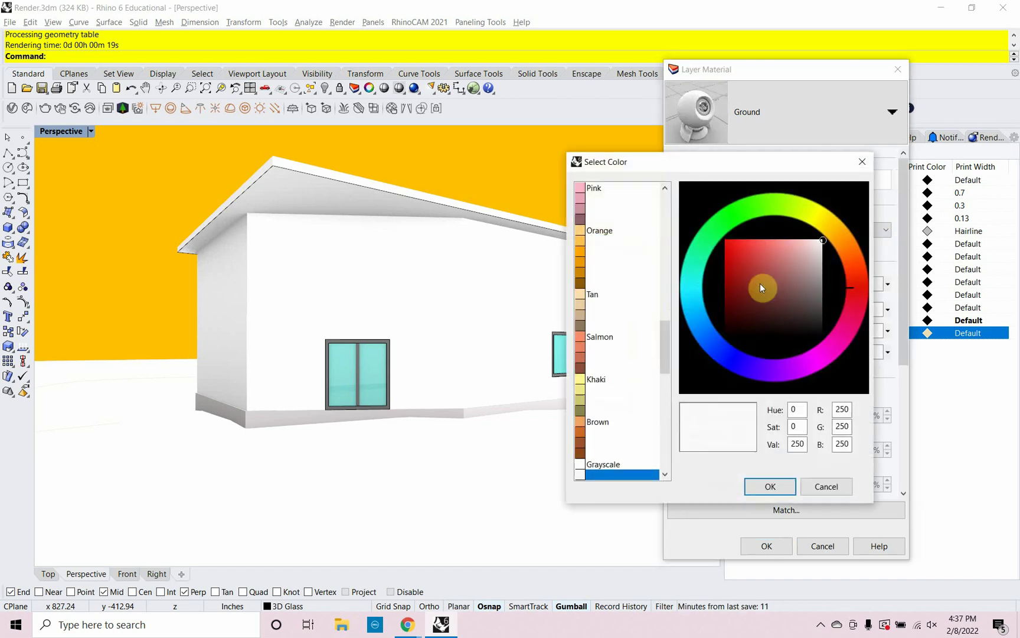
pyautogui.click(579, 242)
pyautogui.click(794, 264)
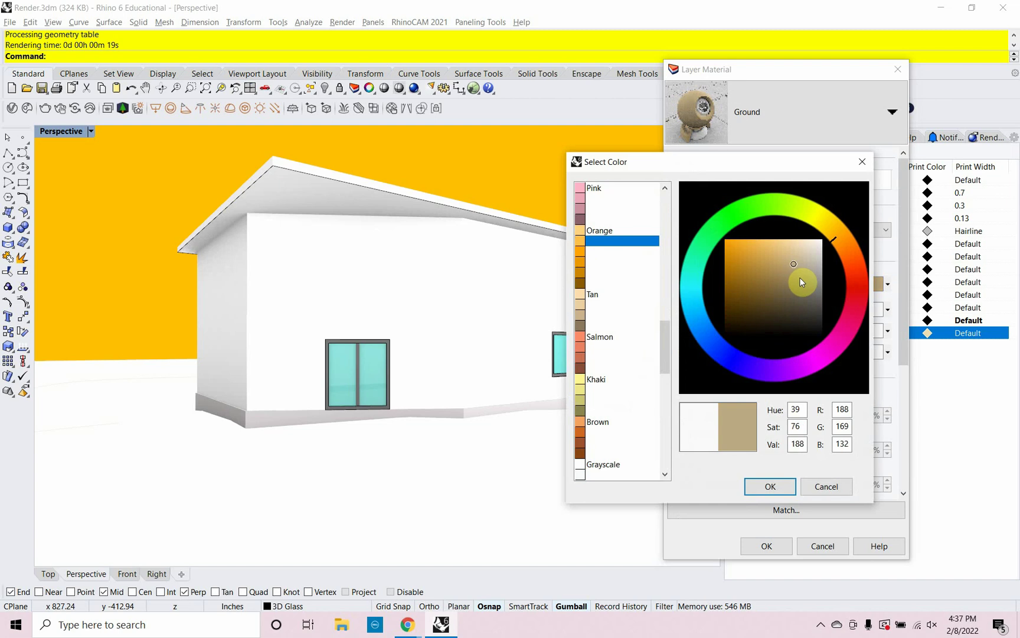
pyautogui.click(774, 481)
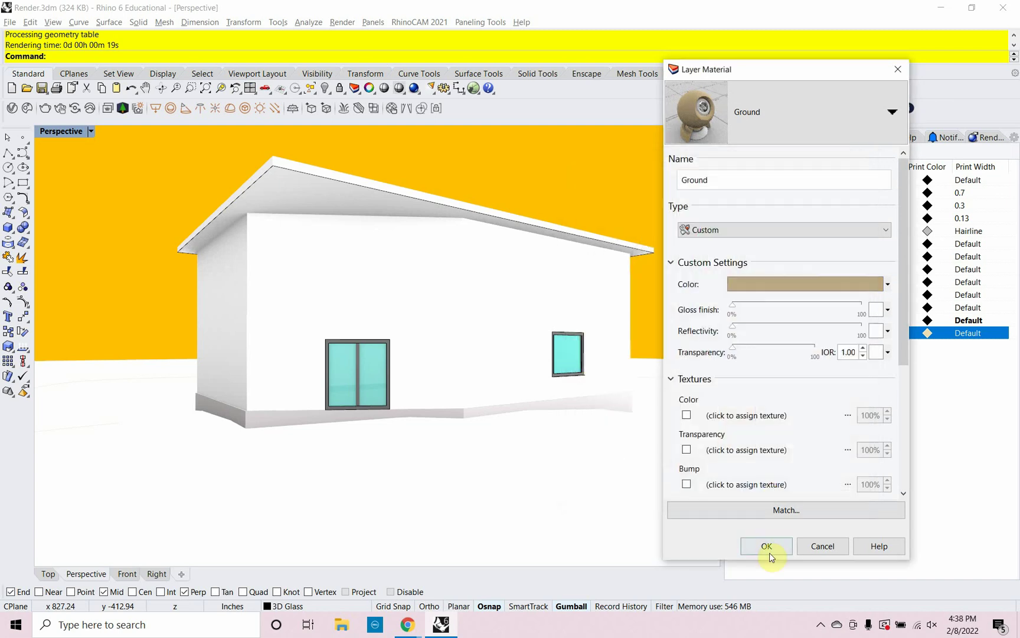
pyautogui.click(767, 546)
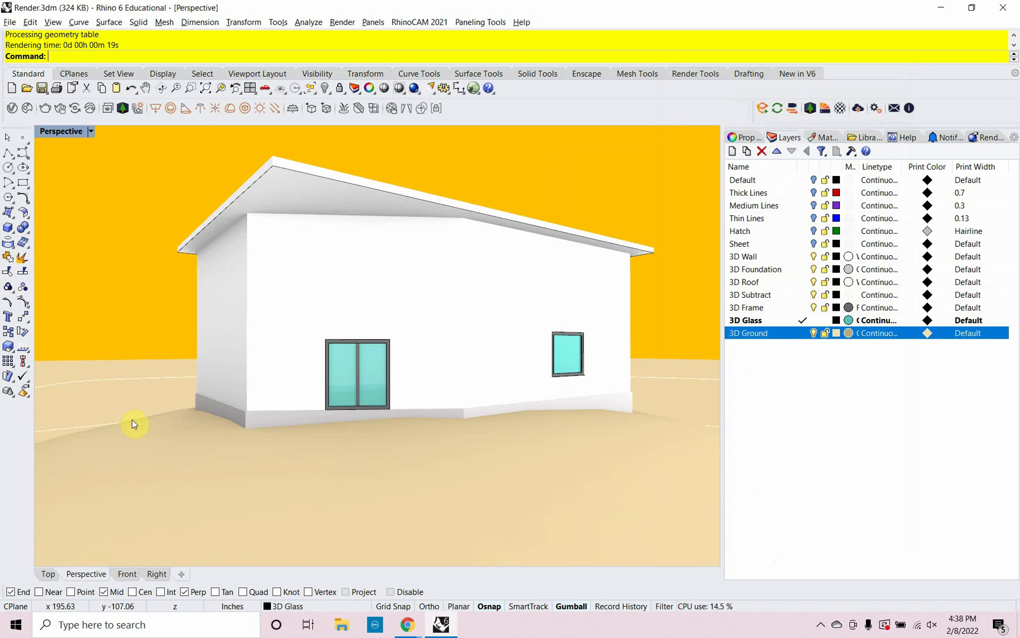
# Save the file, render the Perspective view with the tan ground material, and close the render window.
pyautogui.hotkey('ctrl', 's')
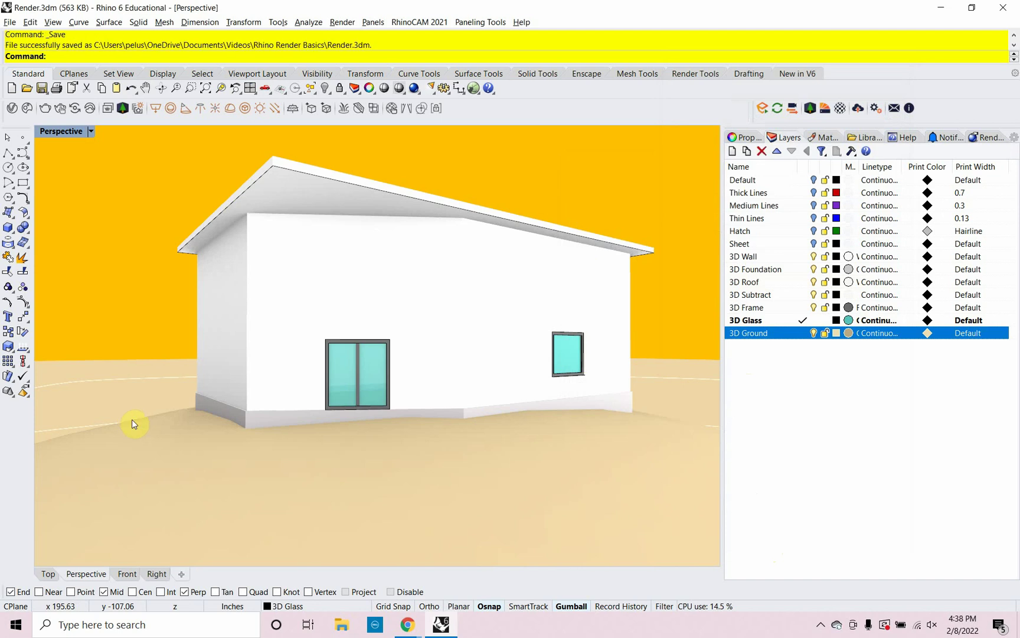
pyautogui.click(414, 90)
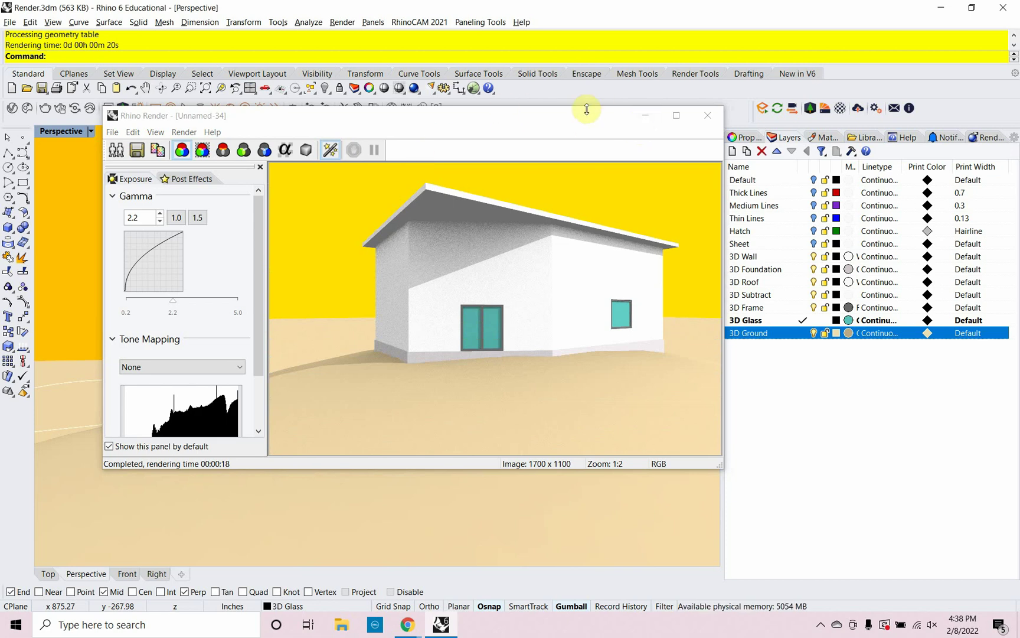
pyautogui.moveTo(580, 118); pyautogui.dragTo(533, 132)
pyautogui.click(661, 120)
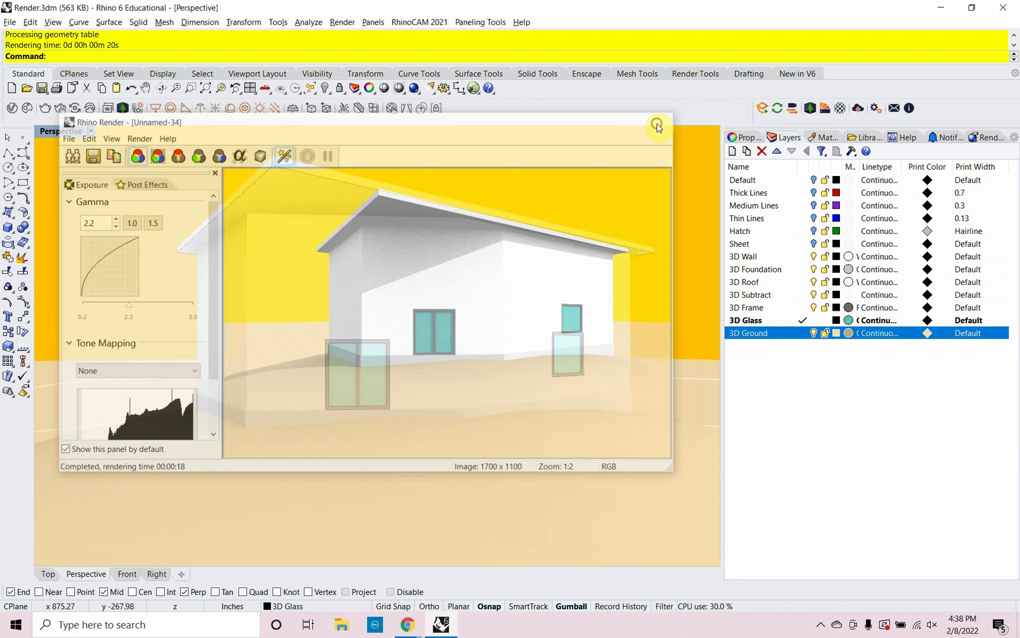
# Set the render quality to Good quality and render the current viewport at 1700 x 1100 pixels.
pyautogui.click(983, 138)
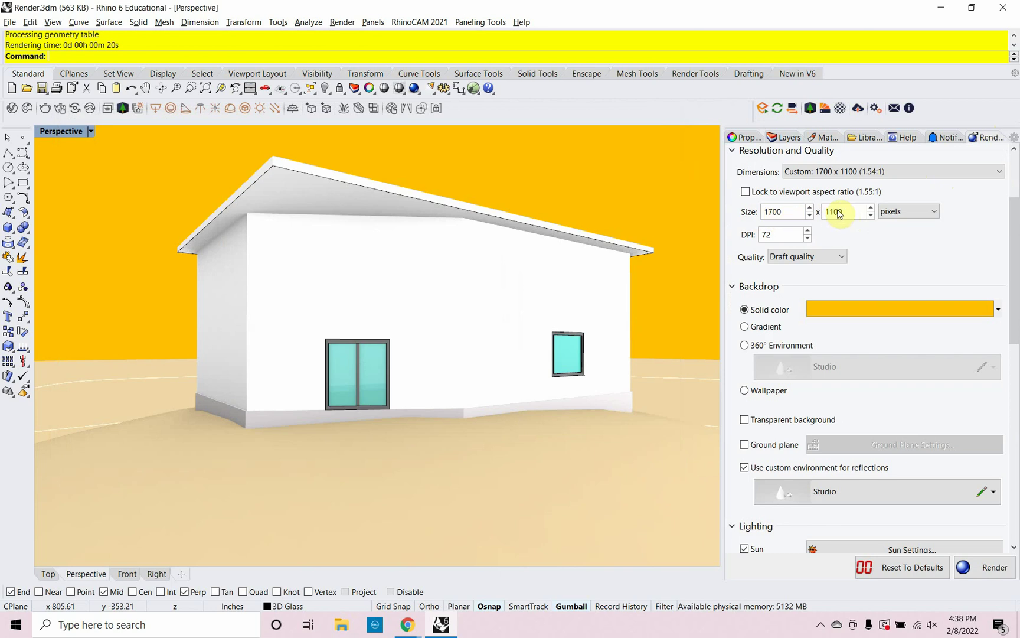
pyautogui.scroll(3, 816, 239)
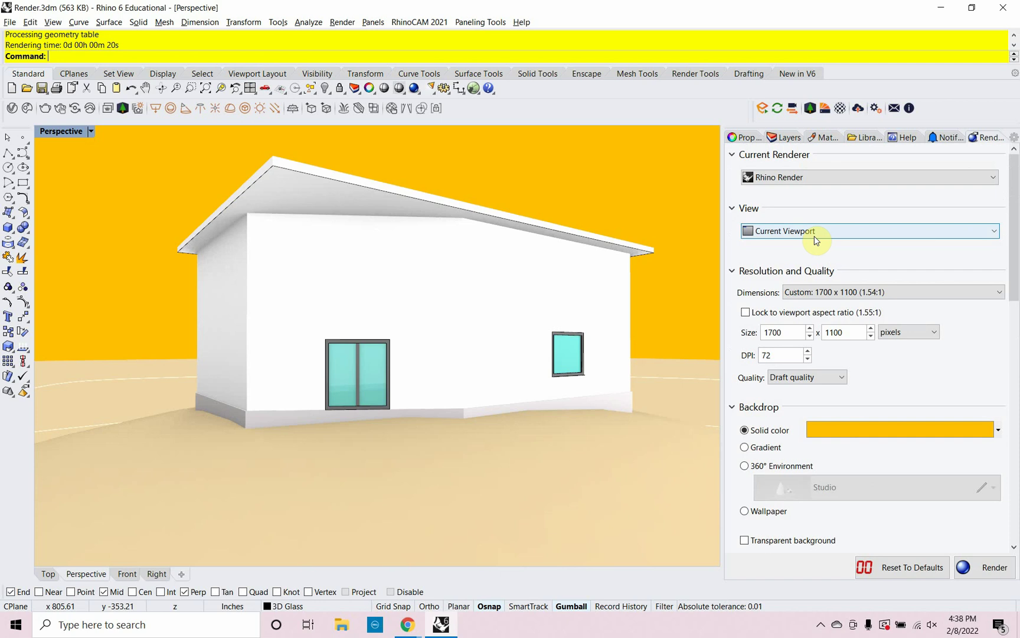
pyautogui.scroll(-1, 813, 239)
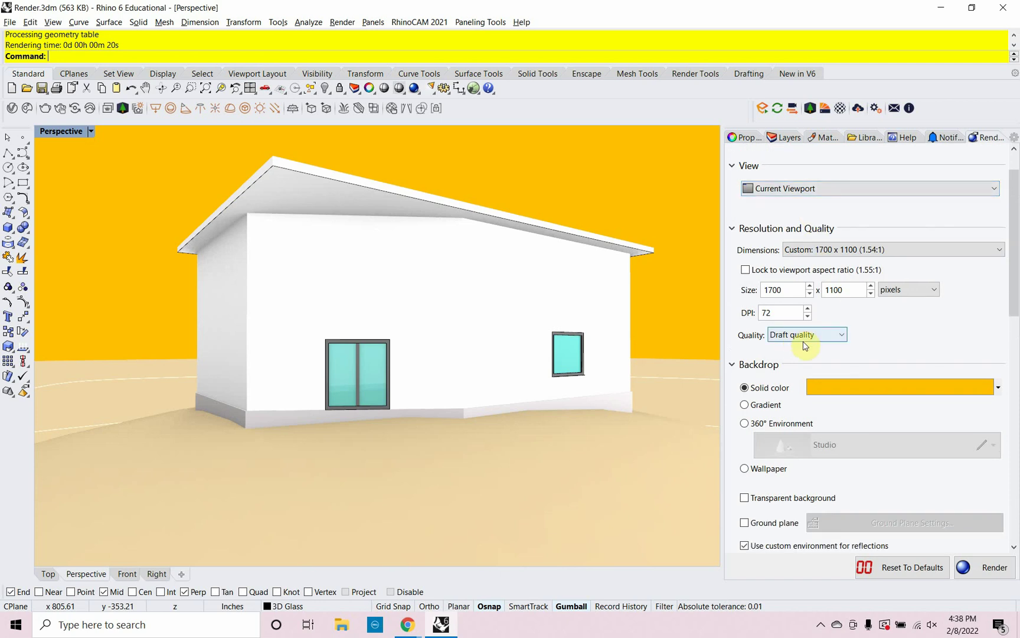
pyautogui.click(843, 335)
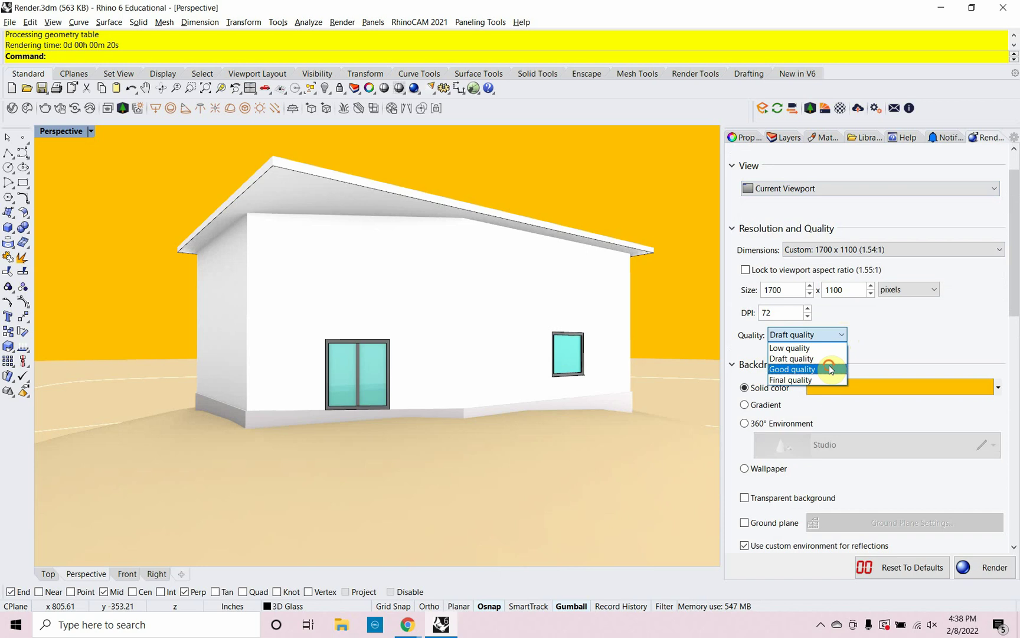
pyautogui.click(829, 369)
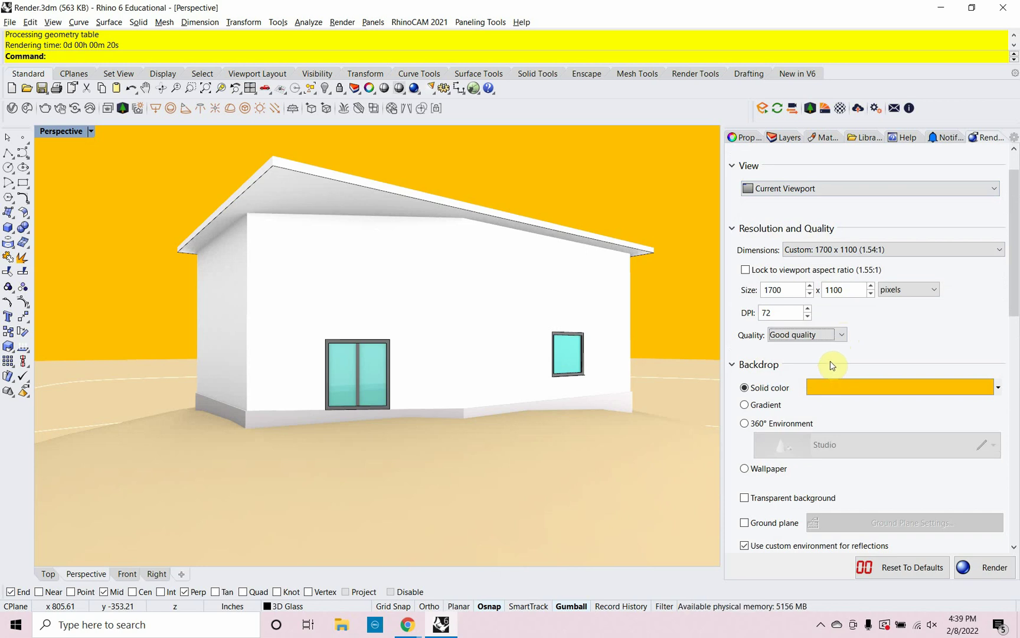
pyautogui.click(975, 564)
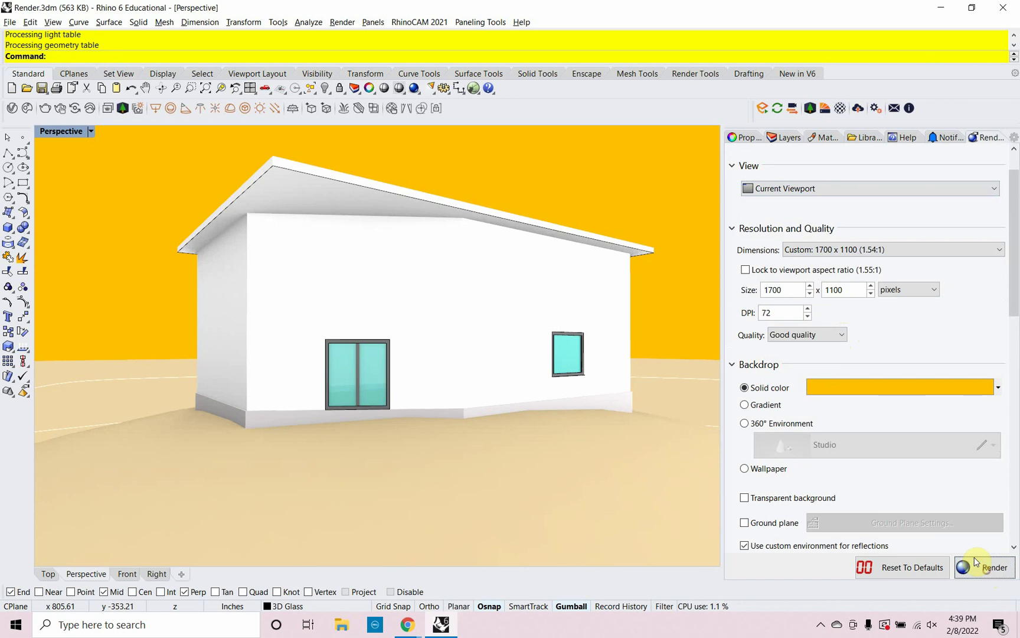
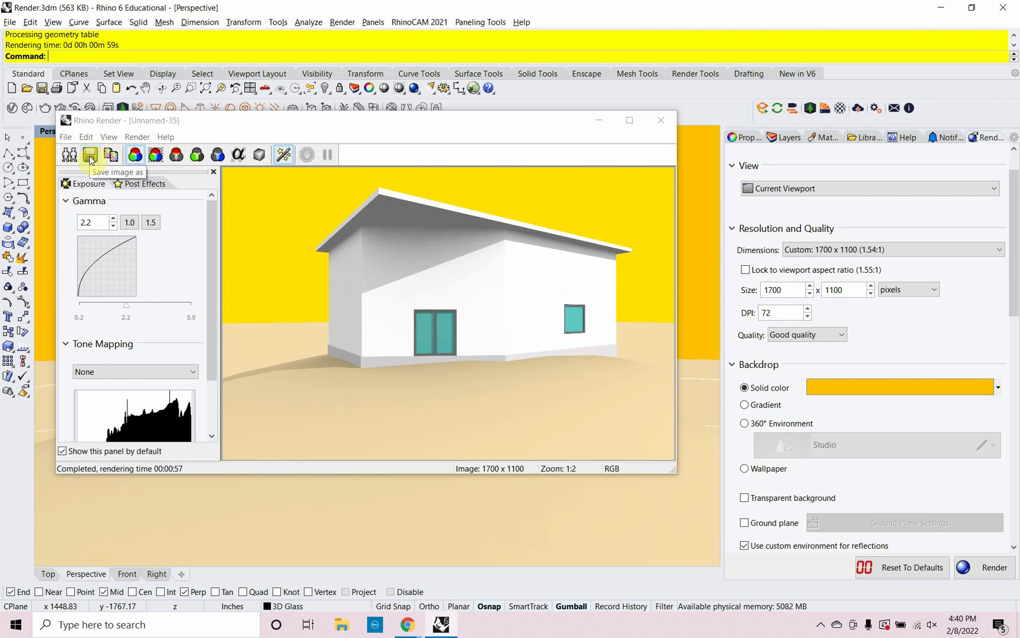
# Save the rendered image as a JPEG named Rhino_Render in the Rhino Render Basics folder and close the render window.
pyautogui.click(91, 155)
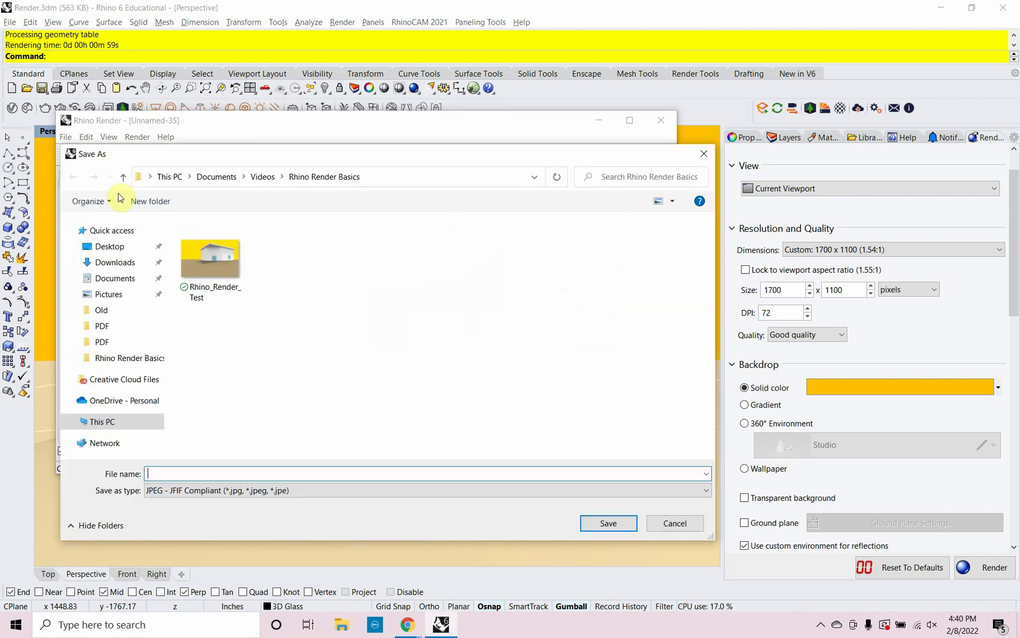
pyautogui.click(211, 262)
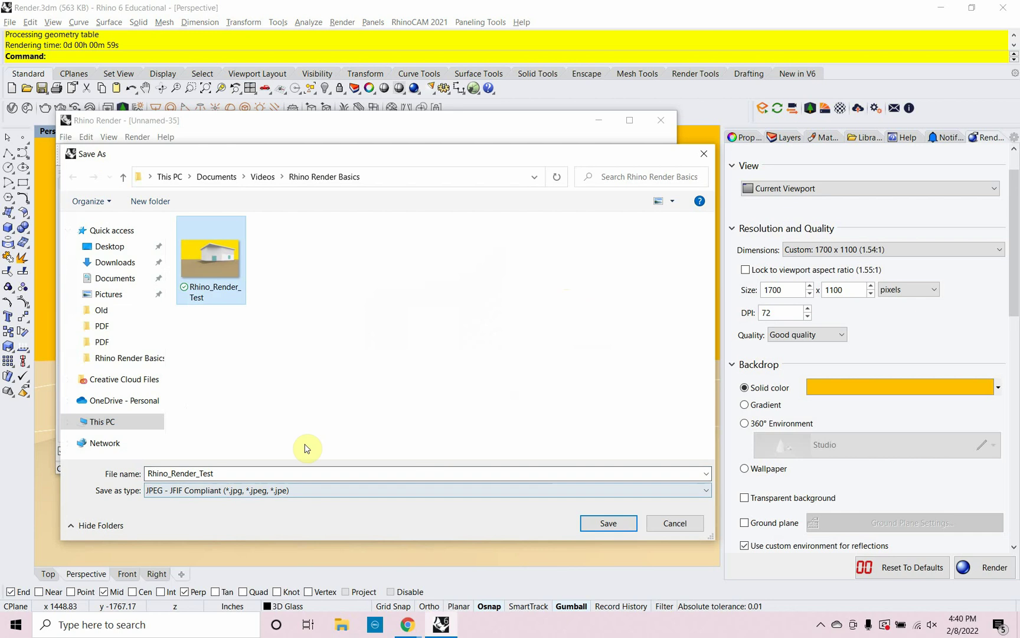
pyautogui.doubleClick(242, 472)
pyautogui.click(253, 471)
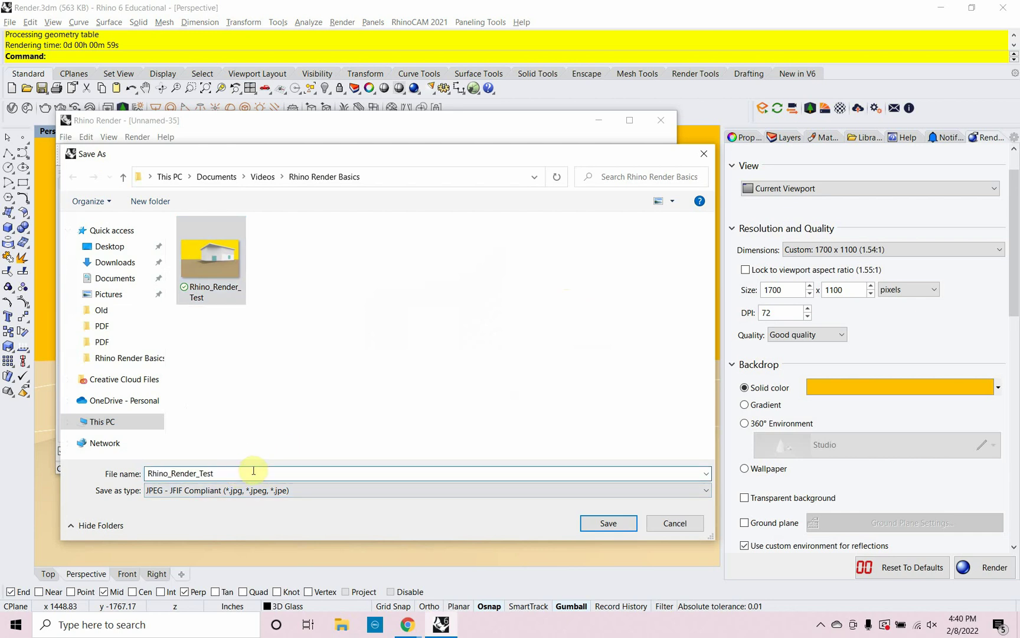
pyautogui.press('BackSpace')
pyautogui.press('BackSpace')
pyautogui.press('BackSpace')
pyautogui.press('BackSpace')
pyautogui.click(275, 442)
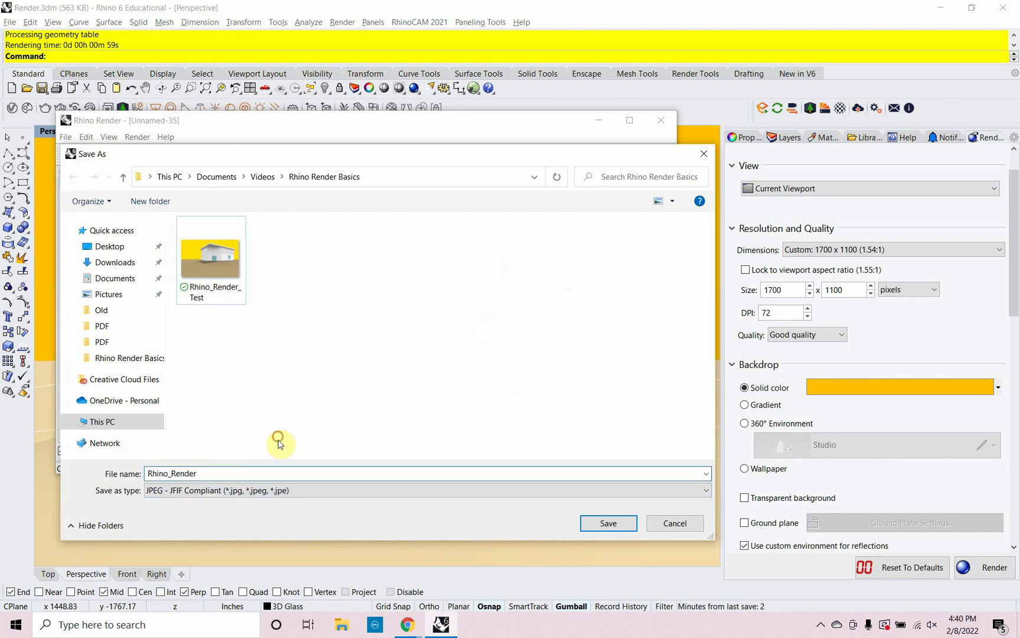
pyautogui.click(608, 523)
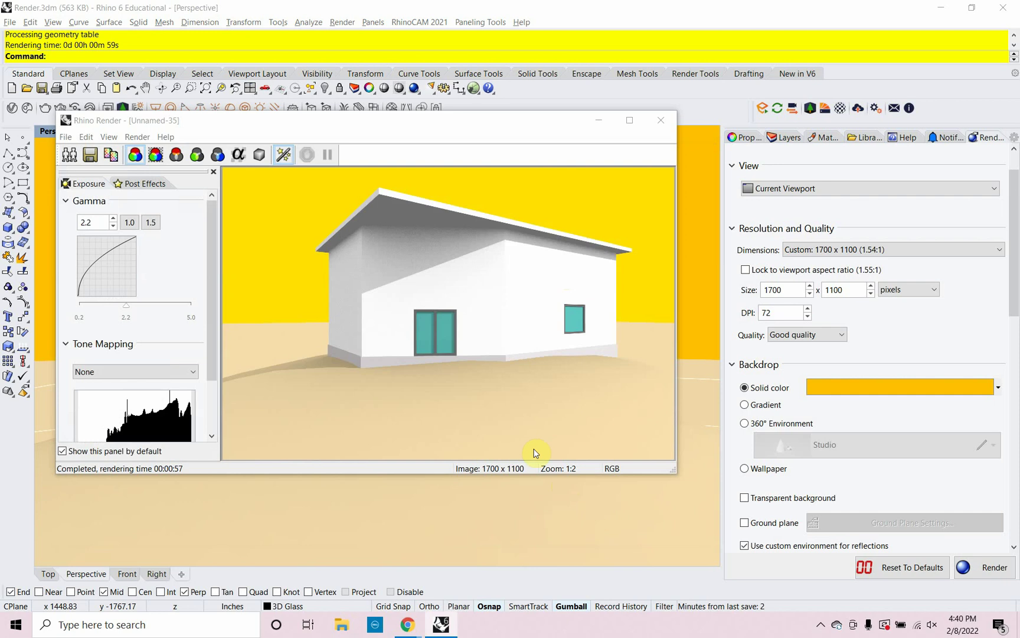
pyautogui.click(656, 125)
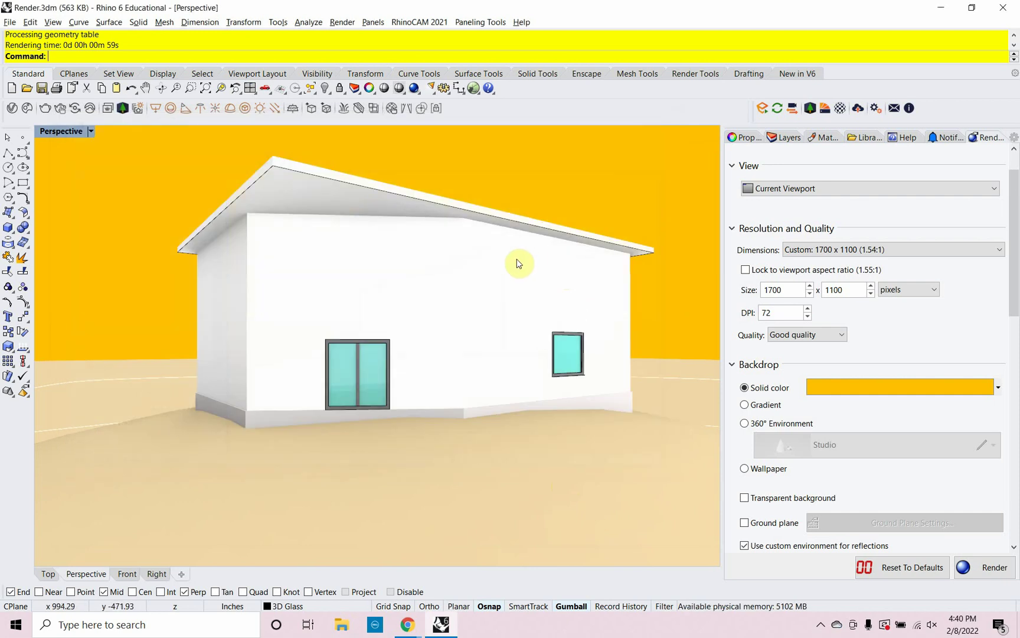
# Save the file and store the current viewport as a named view called Exterior Camera.
pyautogui.hotkey('ctrl', 's')
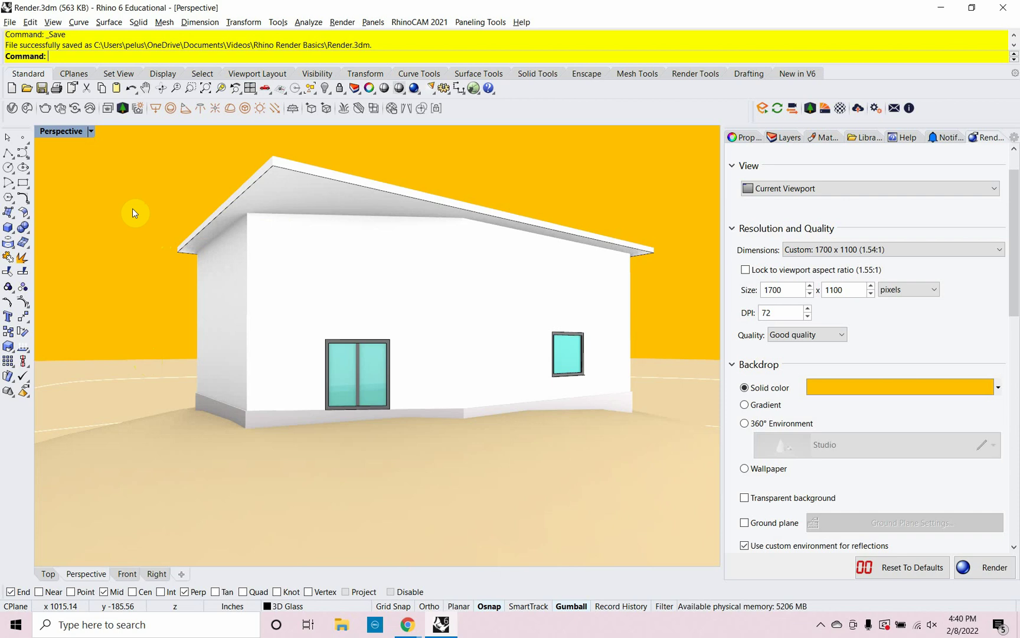
pyautogui.write('NamedView')
pyautogui.press('Return')
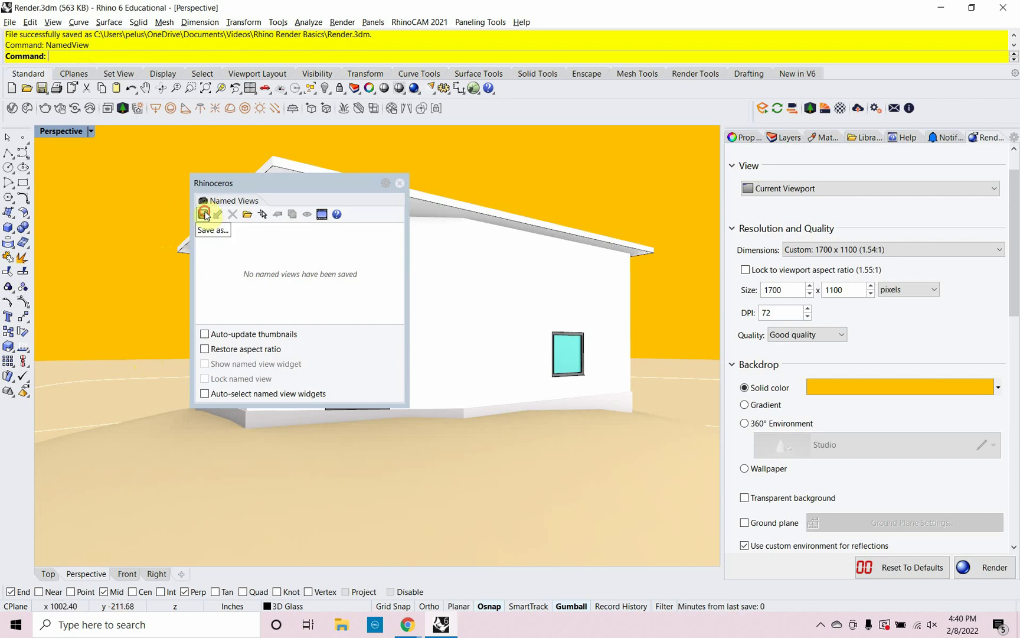
pyautogui.click(205, 213)
pyautogui.write('Ex')
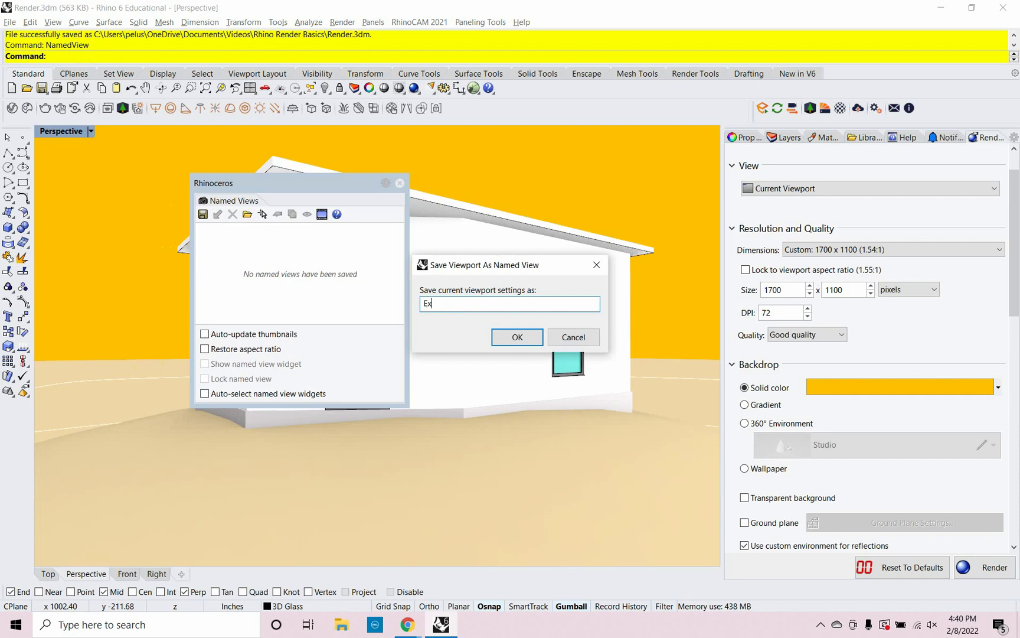
pyautogui.write('terior Camera')
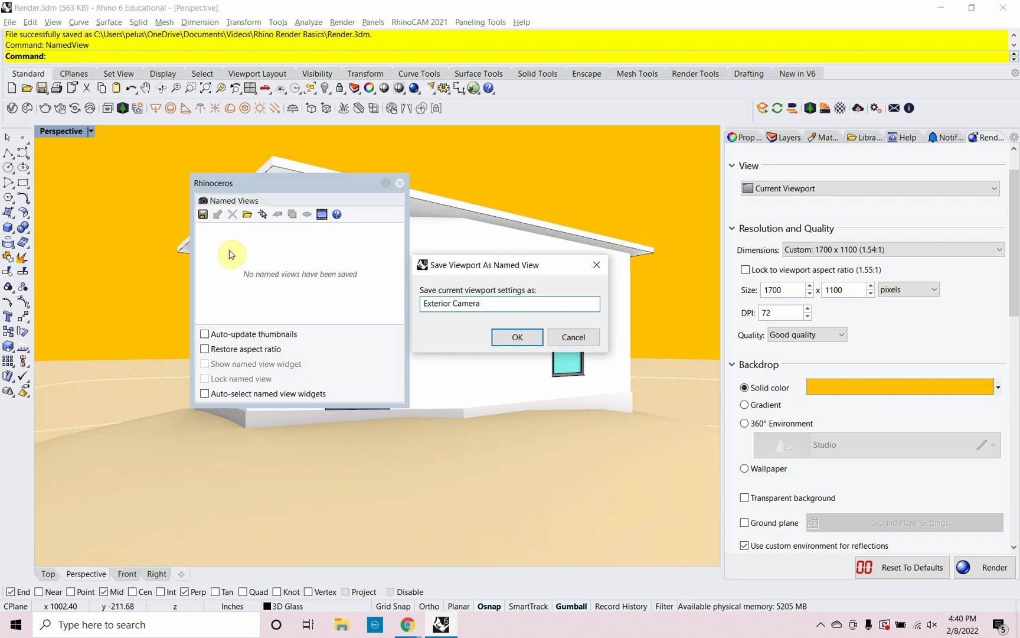
pyautogui.click(506, 337)
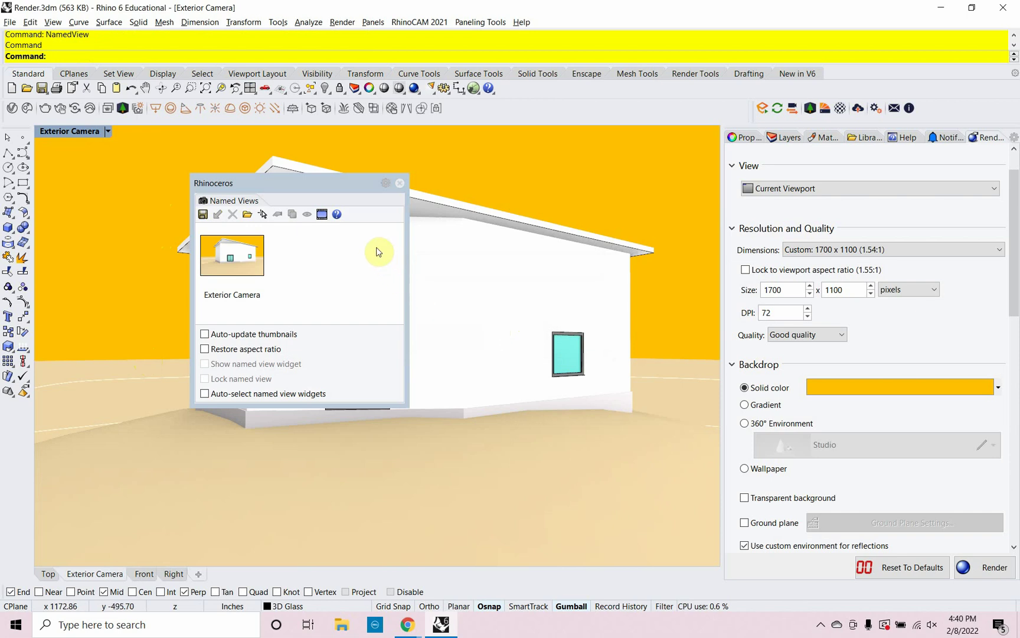
pyautogui.click(400, 185)
# Return the viewport to the standard Perspective view and zoom to the contour curve around the house.
pyautogui.click(112, 130)
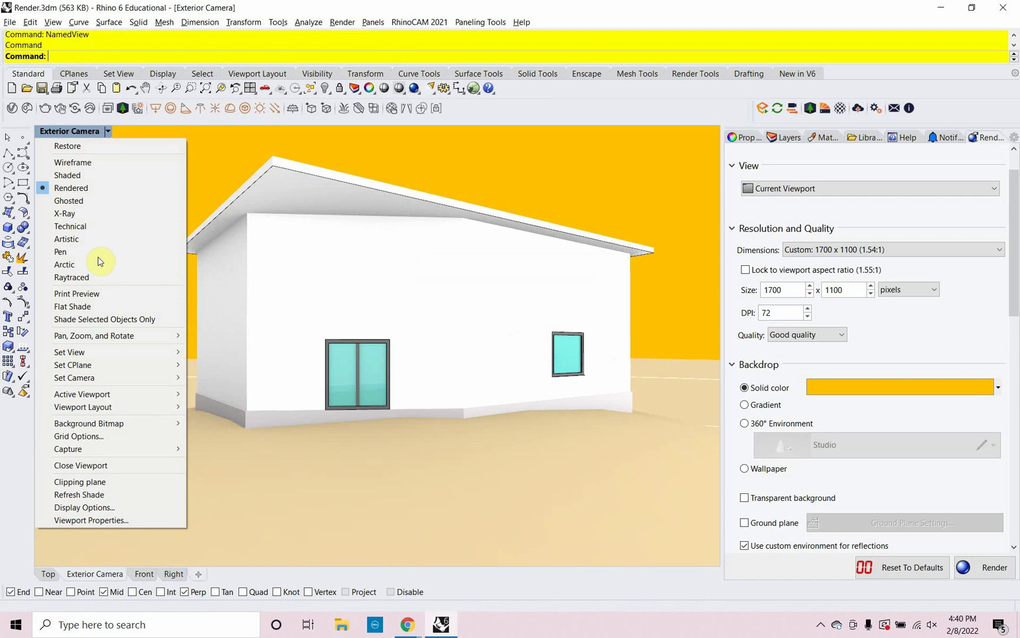
pyautogui.moveTo(168, 352)
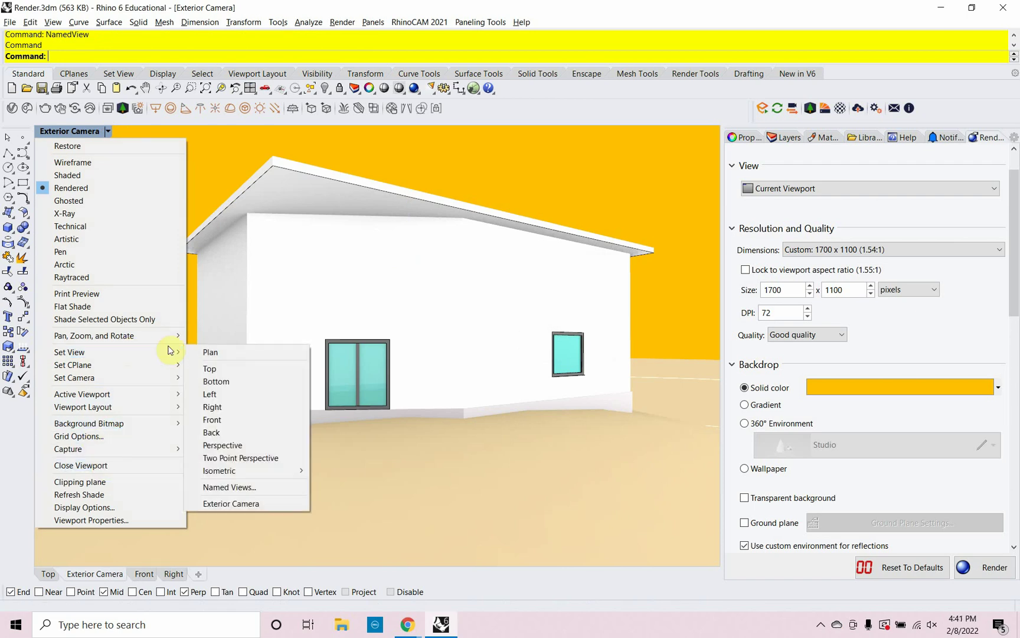
pyautogui.click(238, 449)
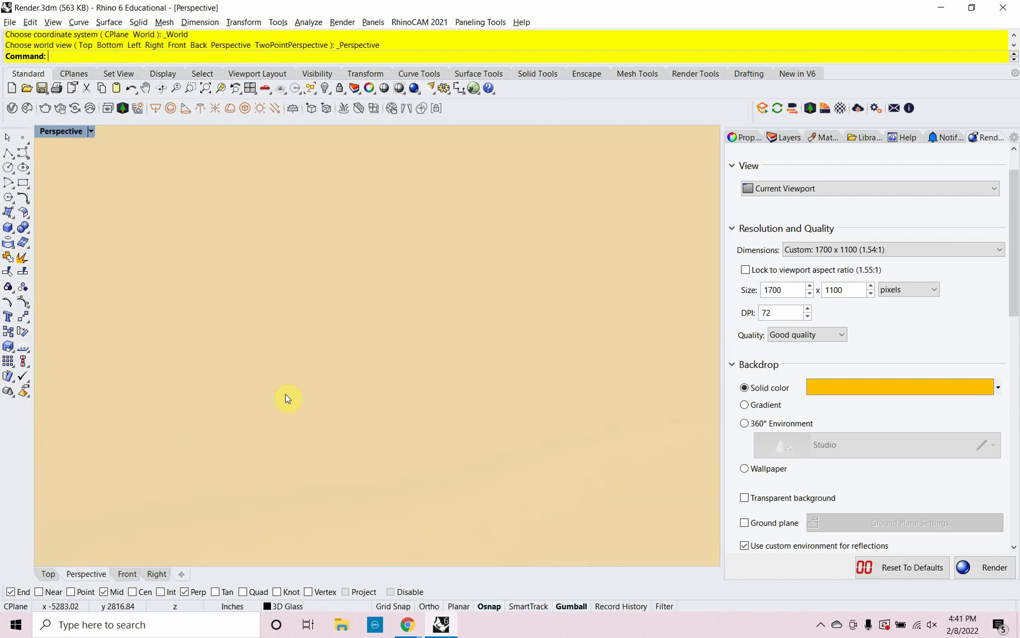
pyautogui.scroll(-5, 288, 394)
pyautogui.scroll(10, 296, 414)
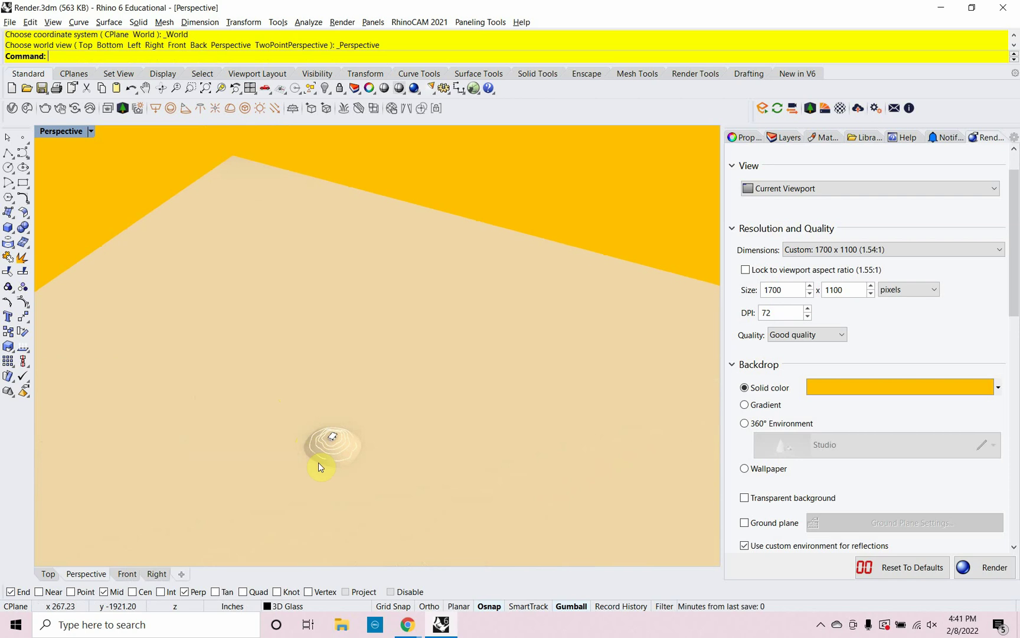
pyautogui.moveTo(311, 447); pyautogui.dragTo(305, 437, button='right')
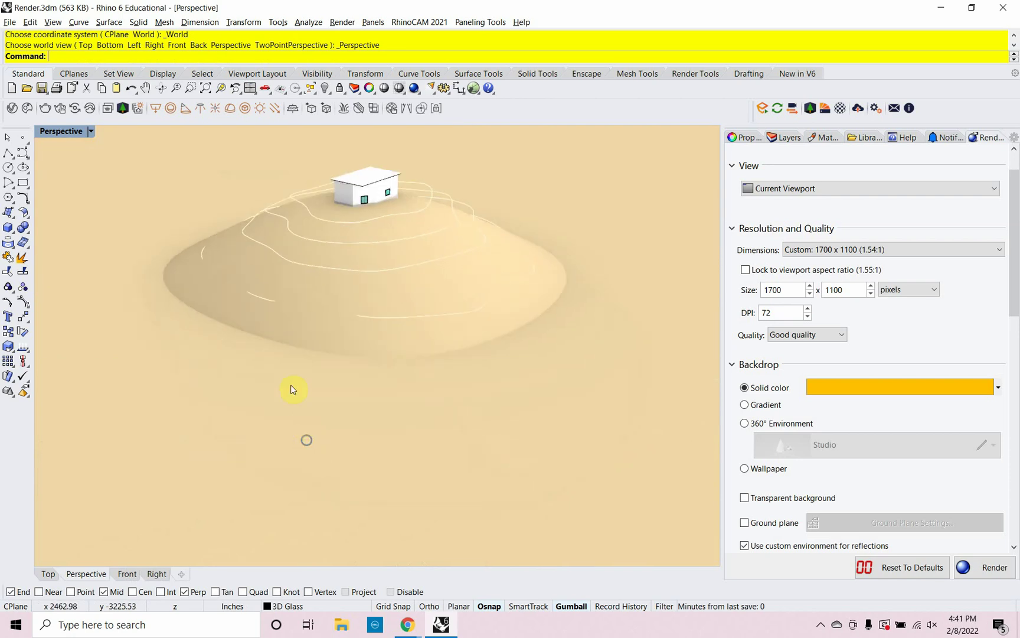
pyautogui.moveTo(292, 390); pyautogui.dragTo(296, 460, button='right')
pyautogui.scroll(10, 323, 372)
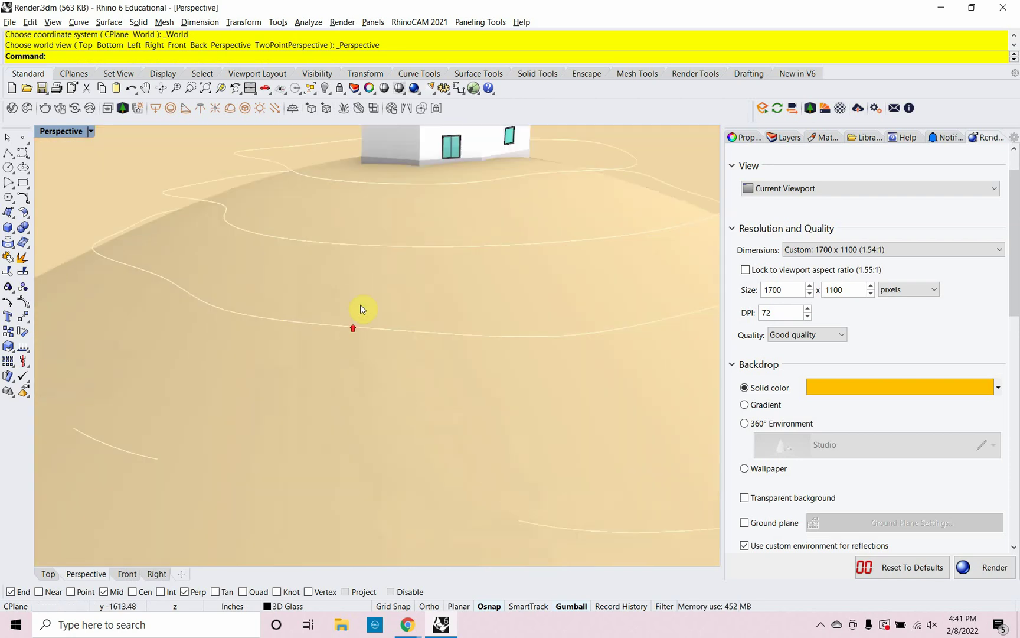
pyautogui.keyDown('shift'); pyautogui.moveTo(382, 258); pyautogui.dragTo(380, 375, button='right'); pyautogui.keyUp('shift')
pyautogui.scroll(-5, 359, 340)
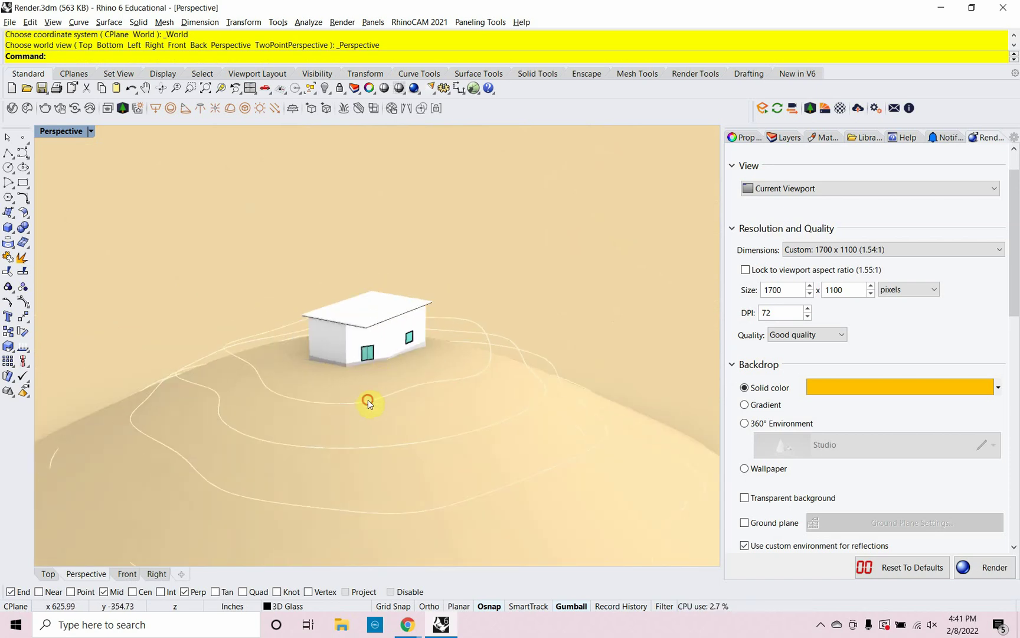
pyautogui.click(369, 403)
pyautogui.write('zs')
pyautogui.press('Return')
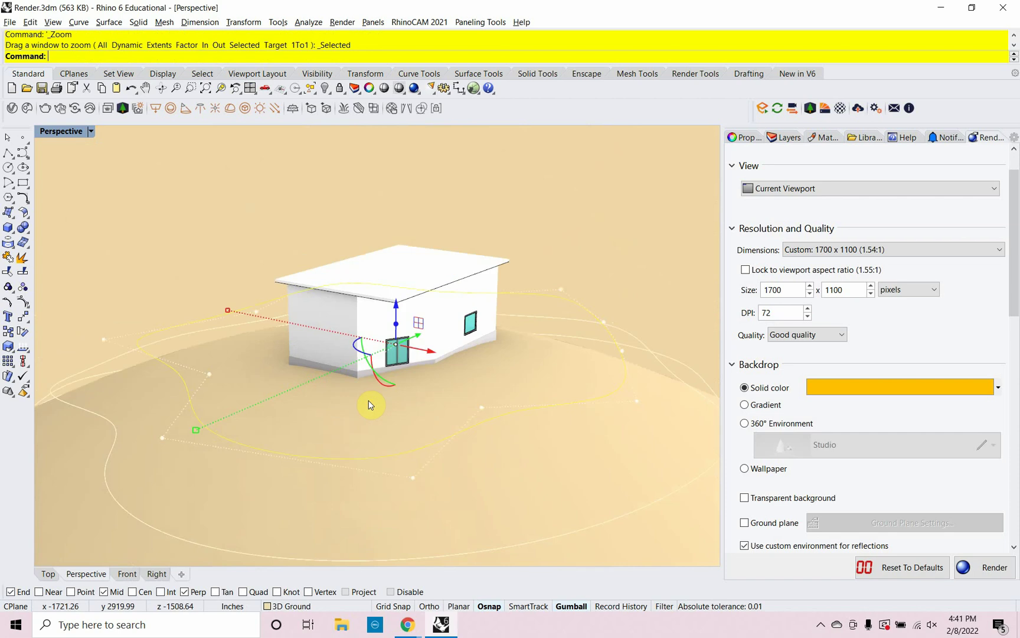
pyautogui.moveTo(367, 403); pyautogui.dragTo(233, 394, button='right')
pyautogui.press('Escape')
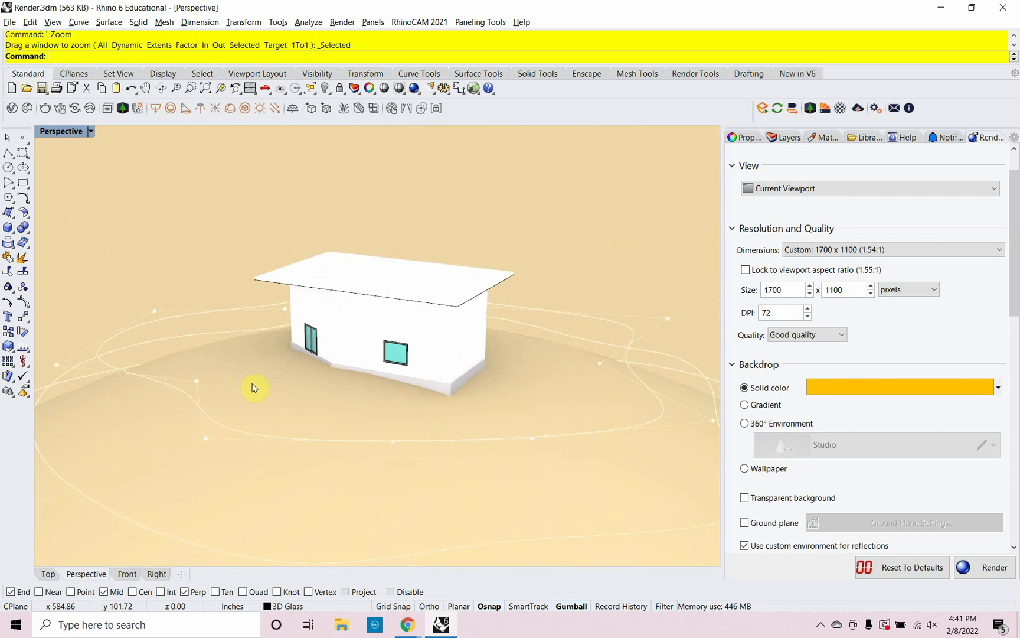
# Create a vertical clipping plane running lengthwise through the house and extending above its roof.
pyautogui.write('lippingPlane')
pyautogui.press('Return')
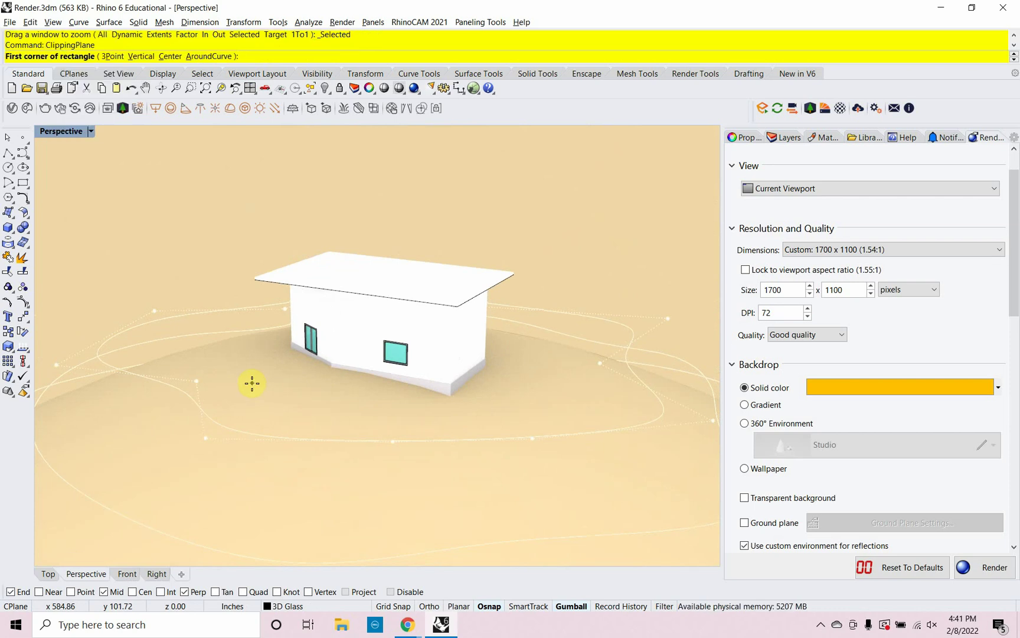
pyautogui.click(136, 58)
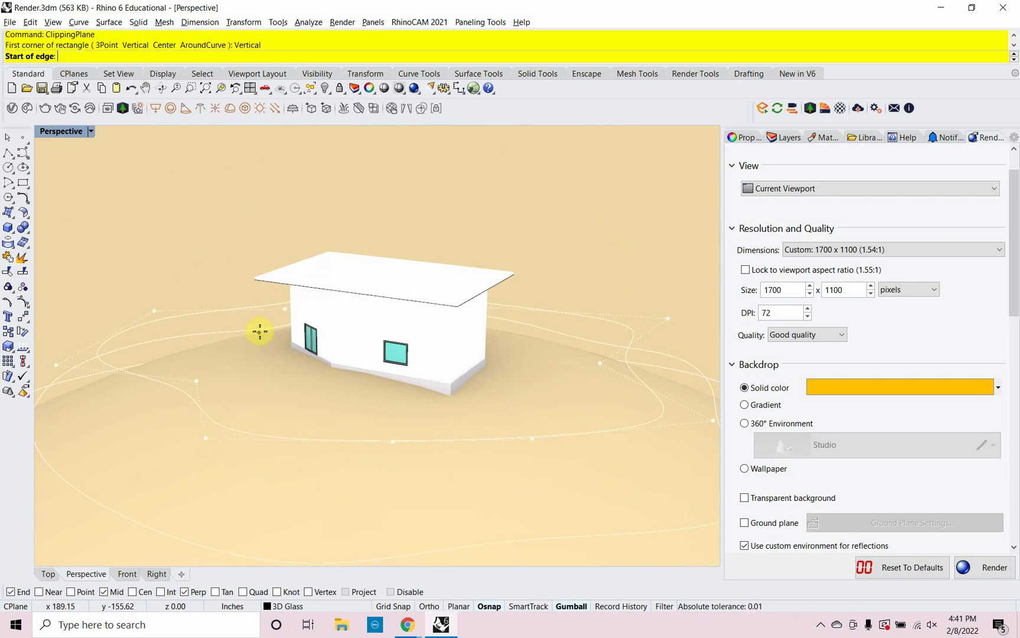
pyautogui.click(260, 325)
pyautogui.press('shift')
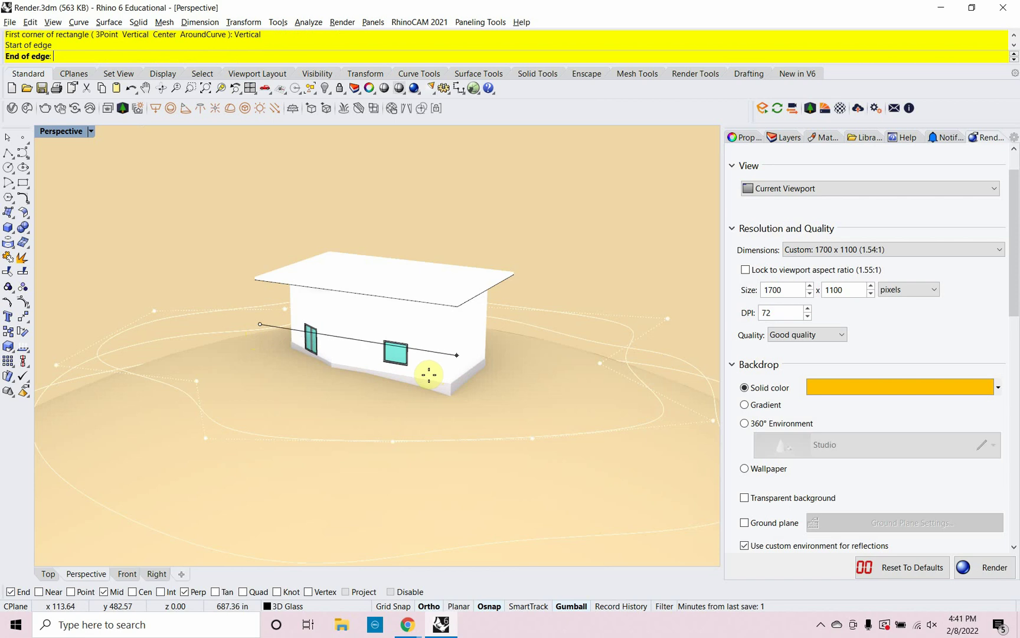
pyautogui.click(516, 392)
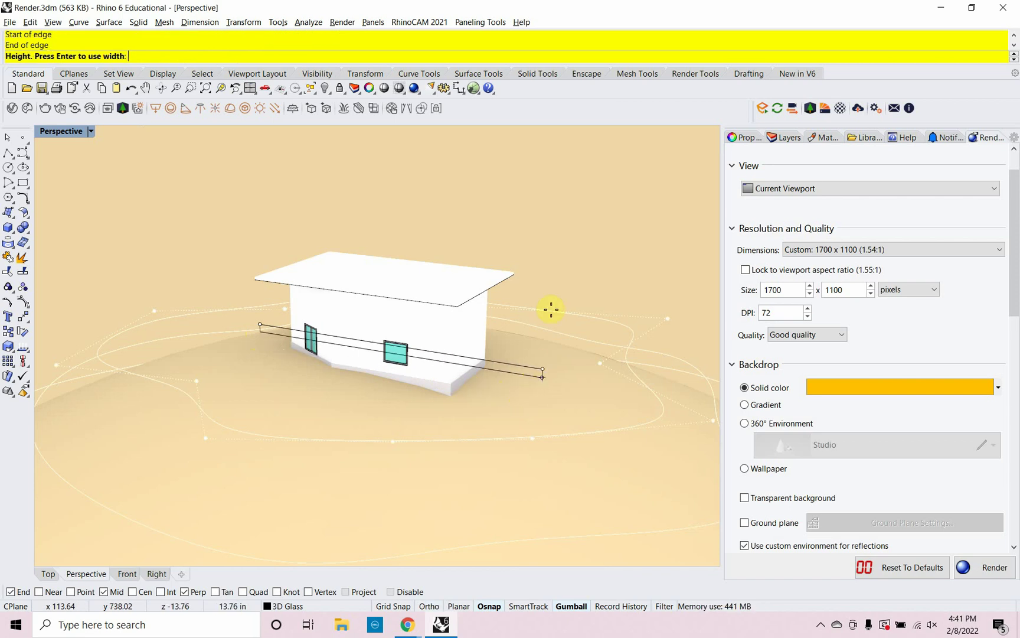
pyautogui.click(559, 171)
# Move the clipping plane perpendicular to its face so that it cuts away less of the house.
pyautogui.scroll(3, 549, 192)
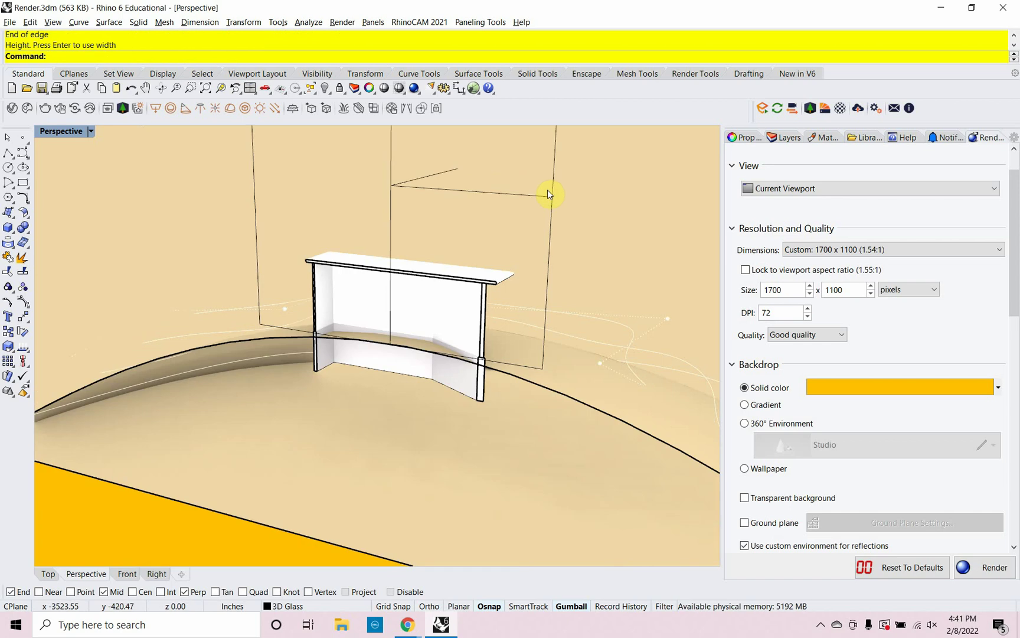
pyautogui.moveTo(503, 270); pyautogui.dragTo(457, 289, button='right')
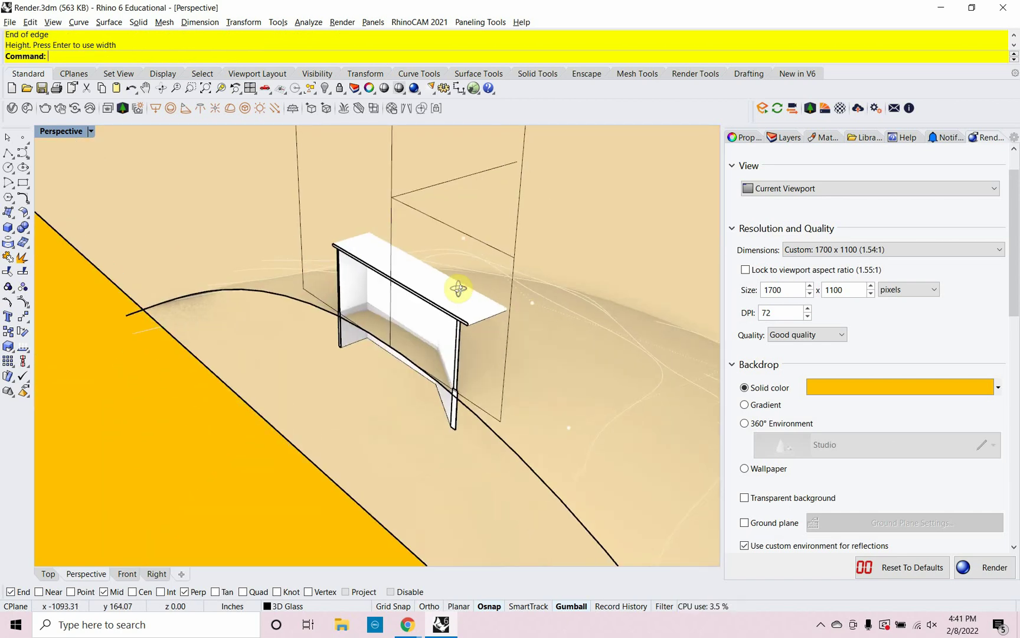
pyautogui.click(450, 230)
pyautogui.click(443, 224)
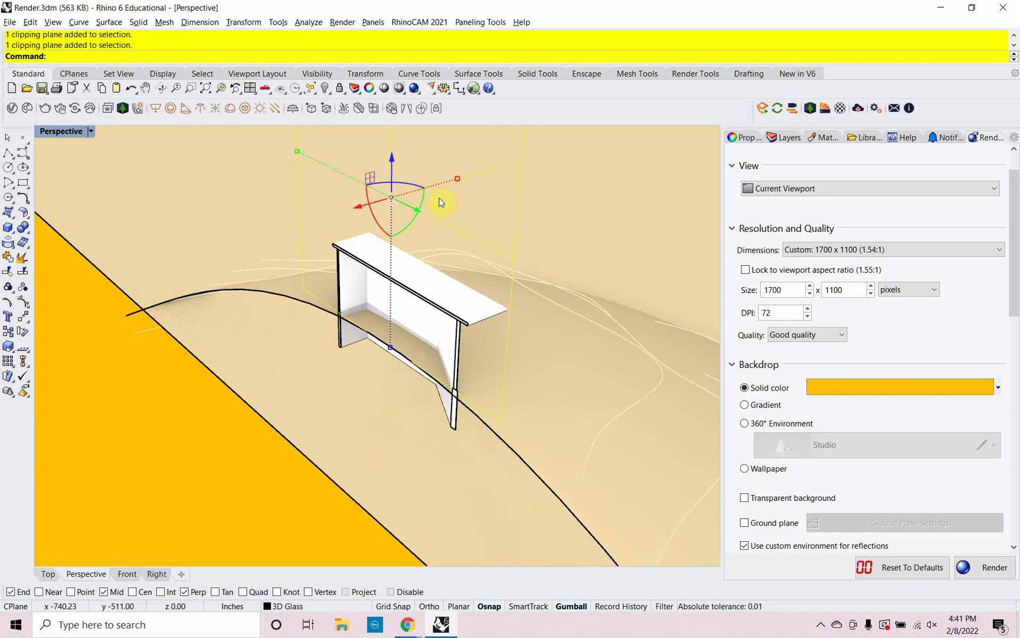
pyautogui.moveTo(354, 209); pyautogui.dragTo(305, 212)
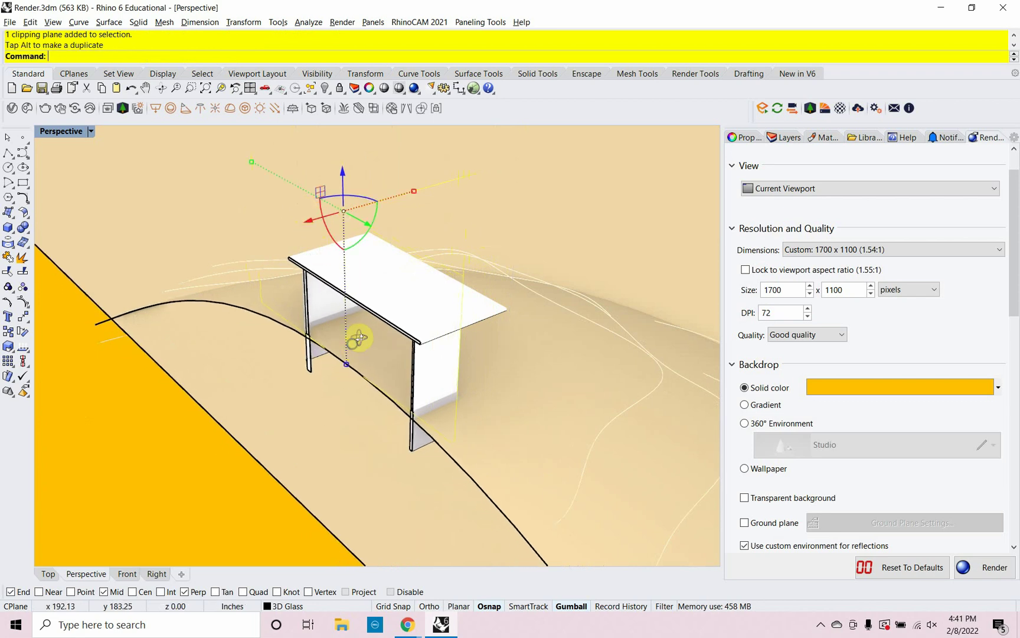
# Set the Top view to Wireframe display and frame the house plan.
pyautogui.moveTo(357, 335); pyautogui.dragTo(379, 317, button='right')
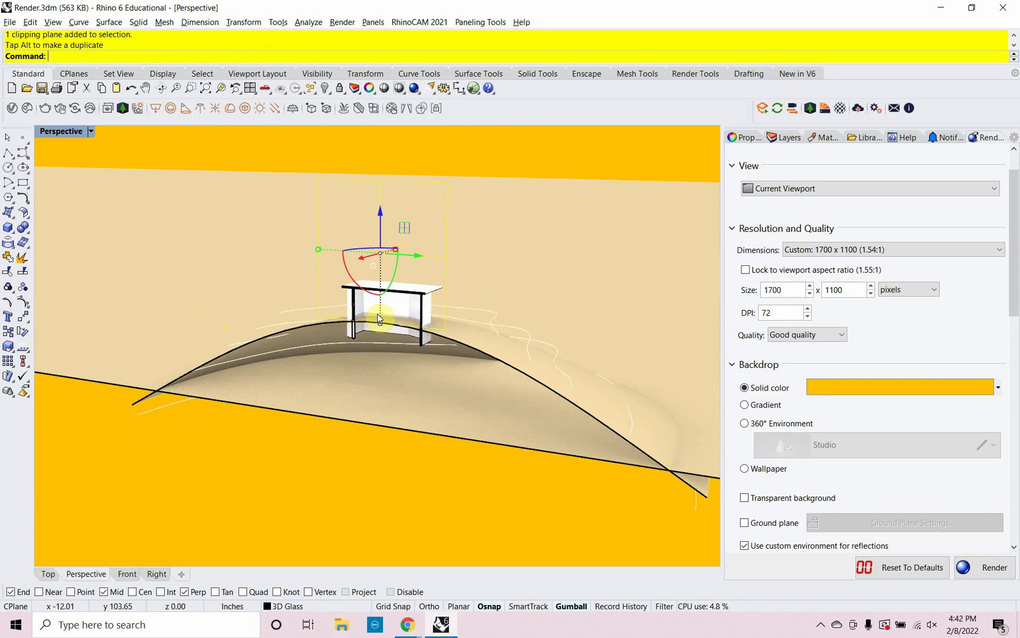
pyautogui.scroll(5, 377, 334)
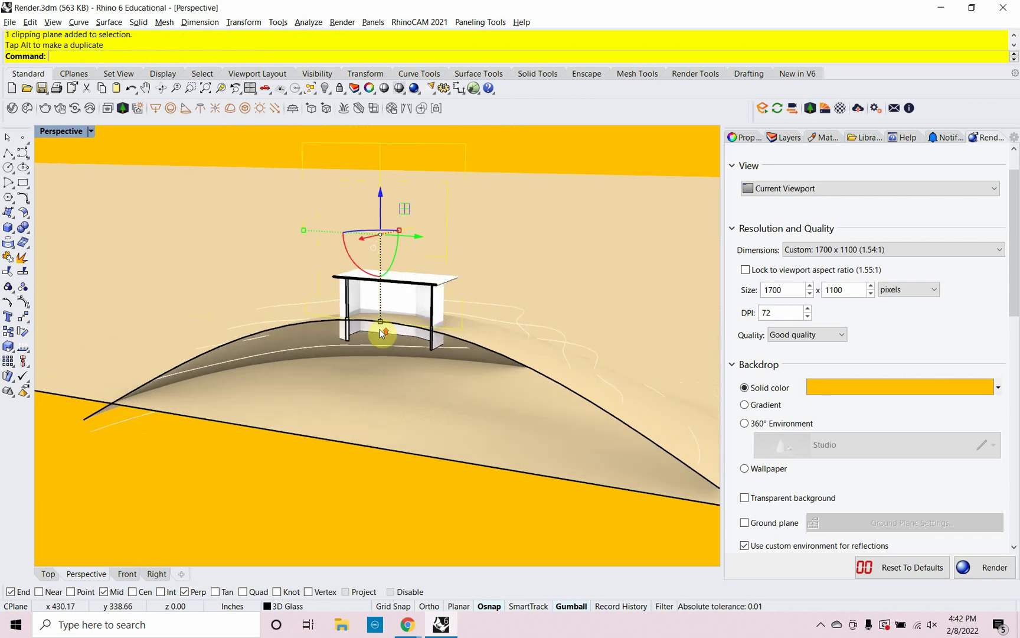
pyautogui.keyDown('shift'); pyautogui.moveTo(377, 339); pyautogui.dragTo(329, 353, button='right'); pyautogui.keyUp('shift')
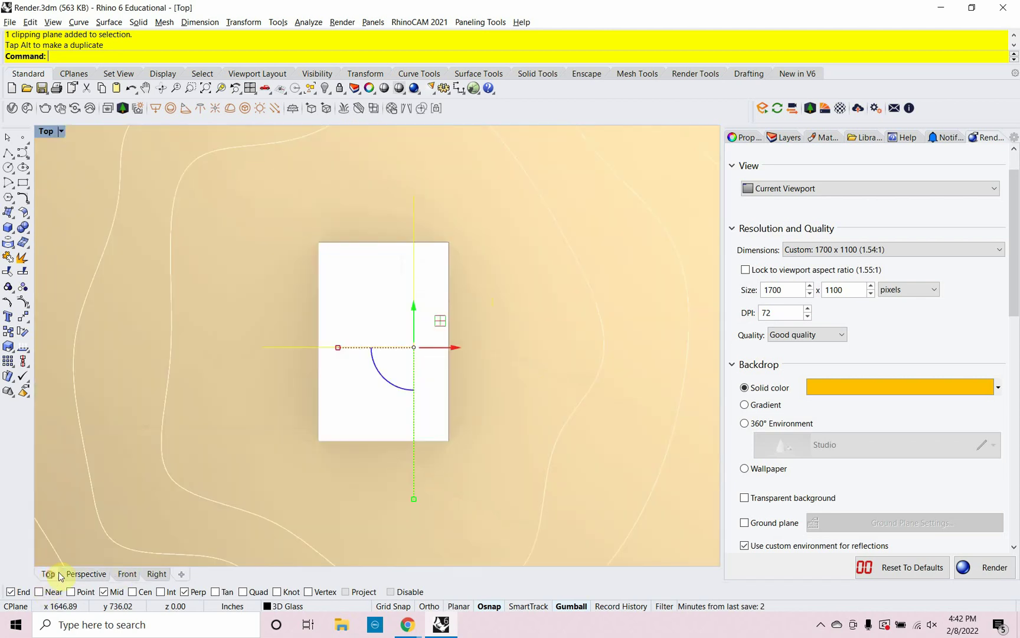
pyautogui.click(48, 574)
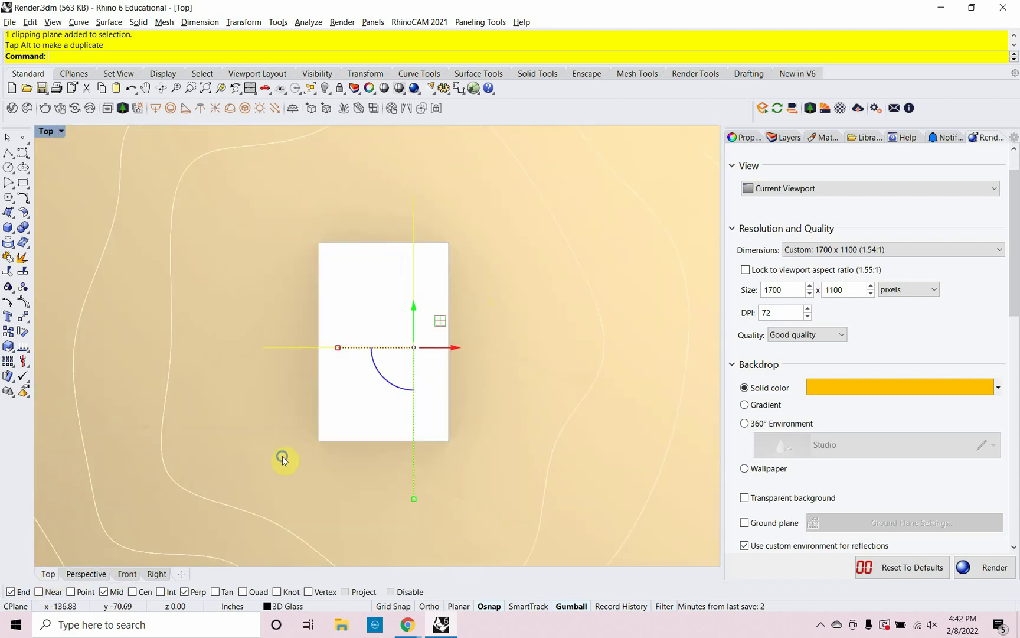
pyautogui.click(62, 134)
pyautogui.click(66, 159)
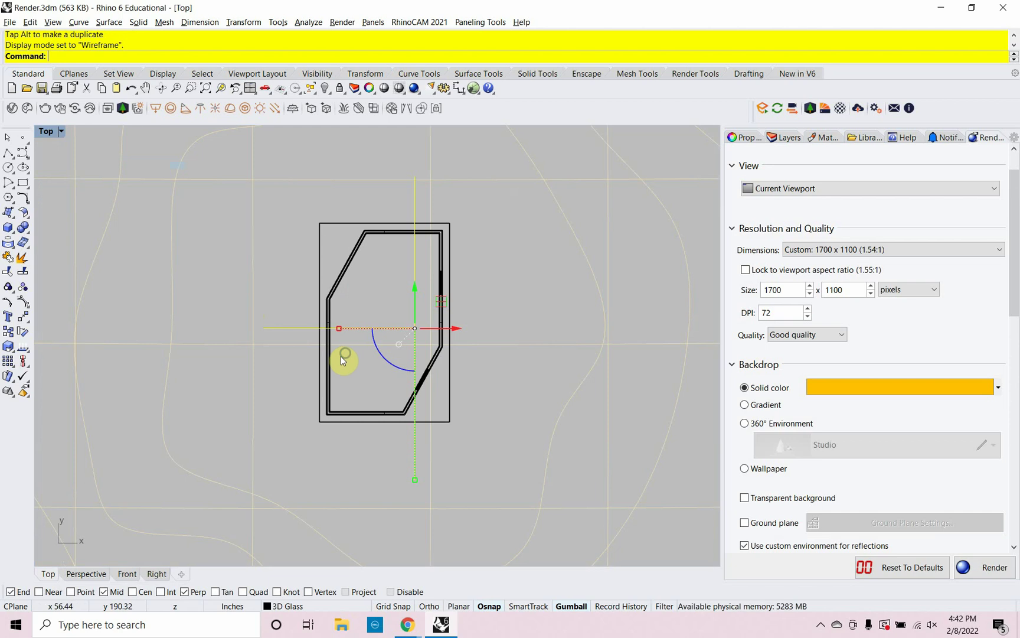
pyautogui.moveTo(340, 356); pyautogui.dragTo(324, 367, button='right')
pyautogui.scroll(2, 386, 362)
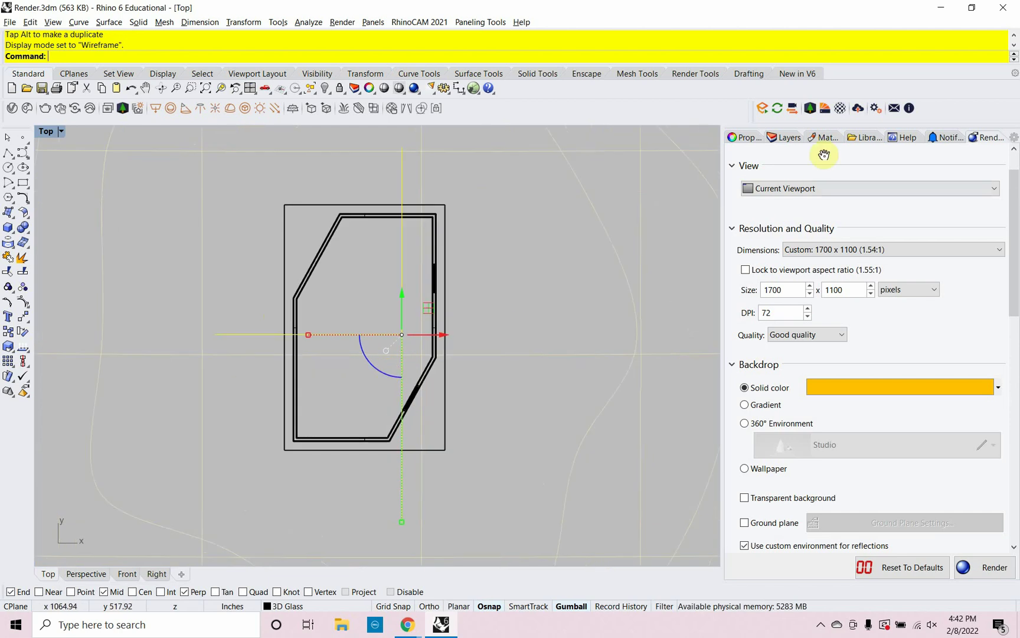
# Create a new layer named 3D Floor and make it the current layer.
pyautogui.click(786, 137)
pyautogui.click(742, 353)
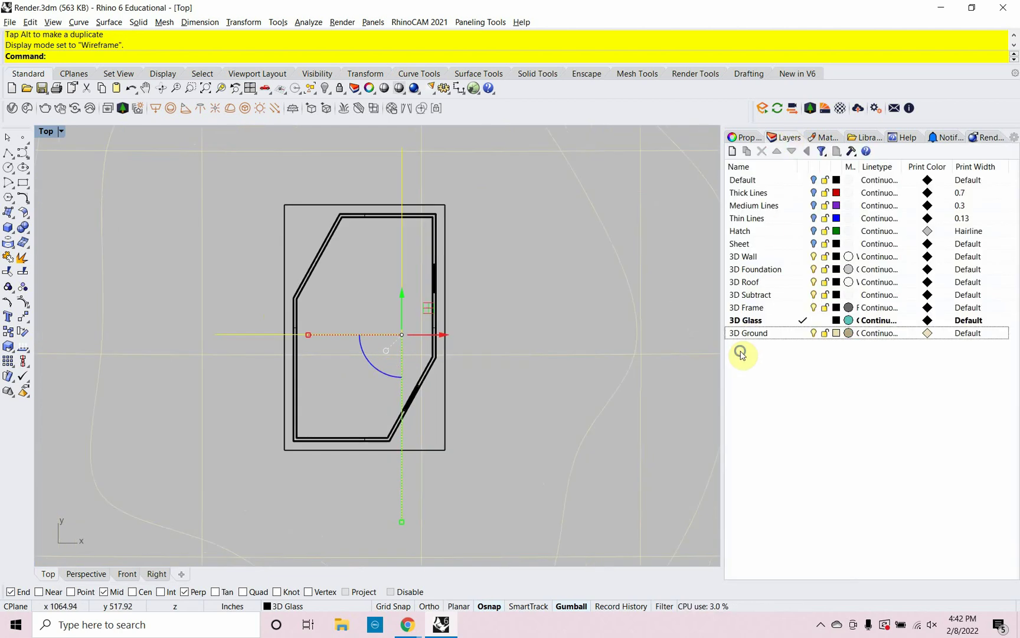
pyautogui.rightClick(742, 353)
pyautogui.click(778, 359)
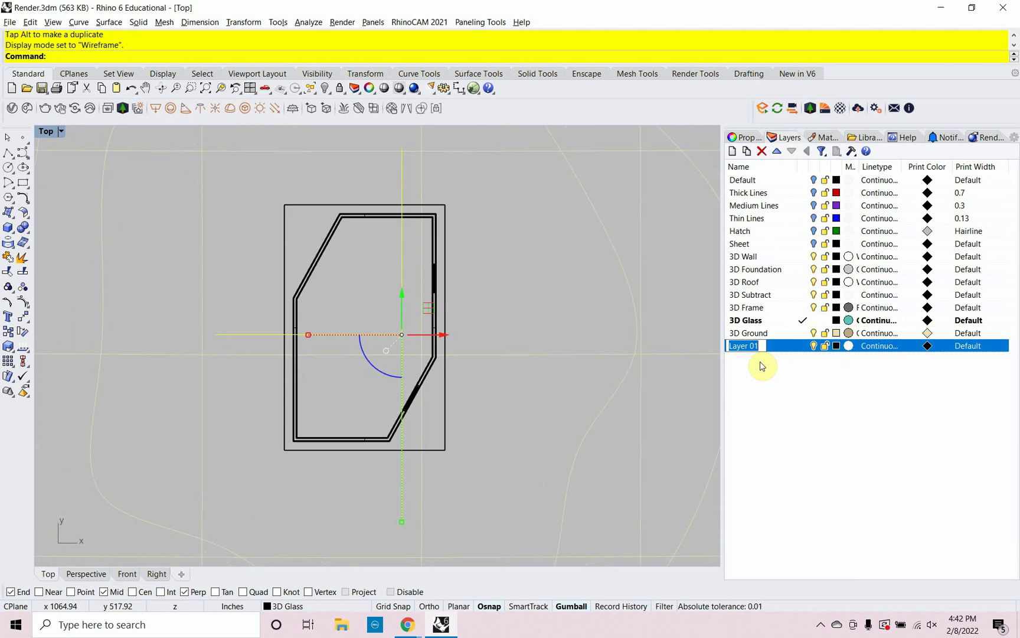
pyautogui.write('#')
pyautogui.write('3D Floor')
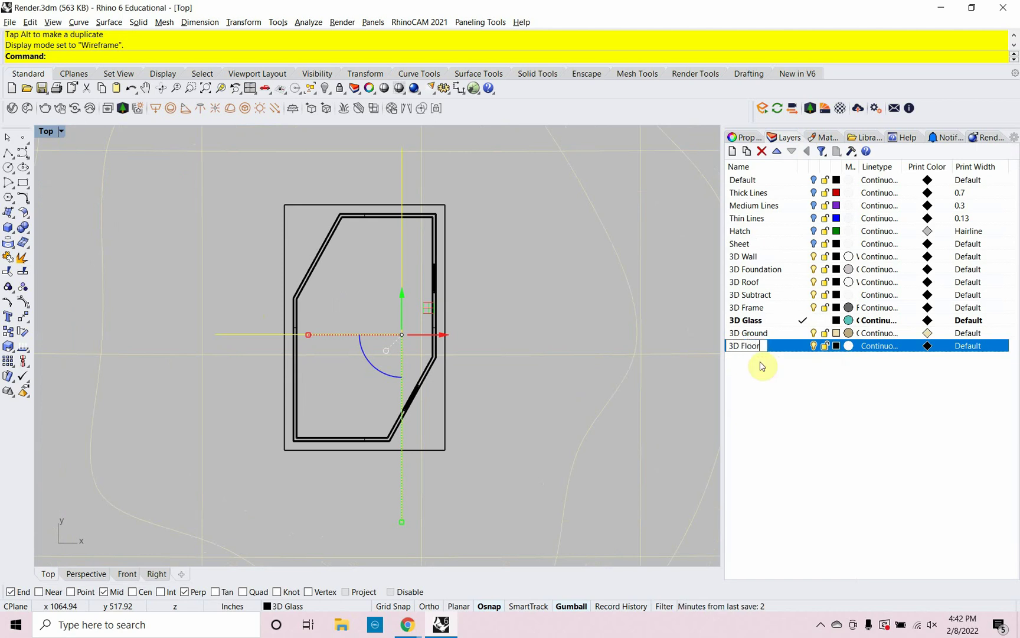
pyautogui.doubleClick(784, 348)
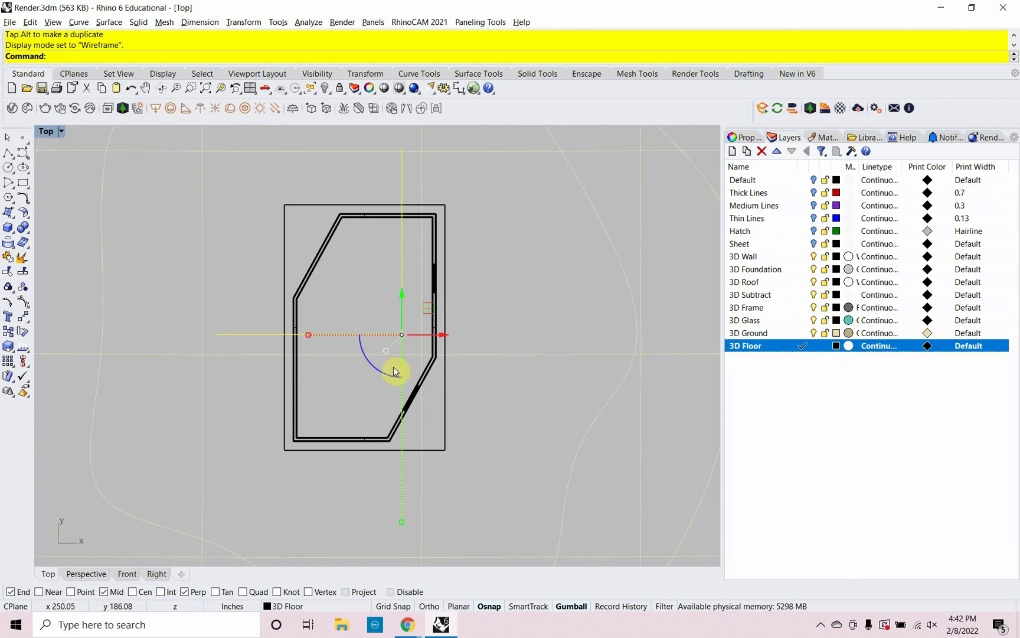
# Copy the closed curve along the inner face of the house walls to the 3D Floor layer.
pyautogui.scroll(5, 425, 358)
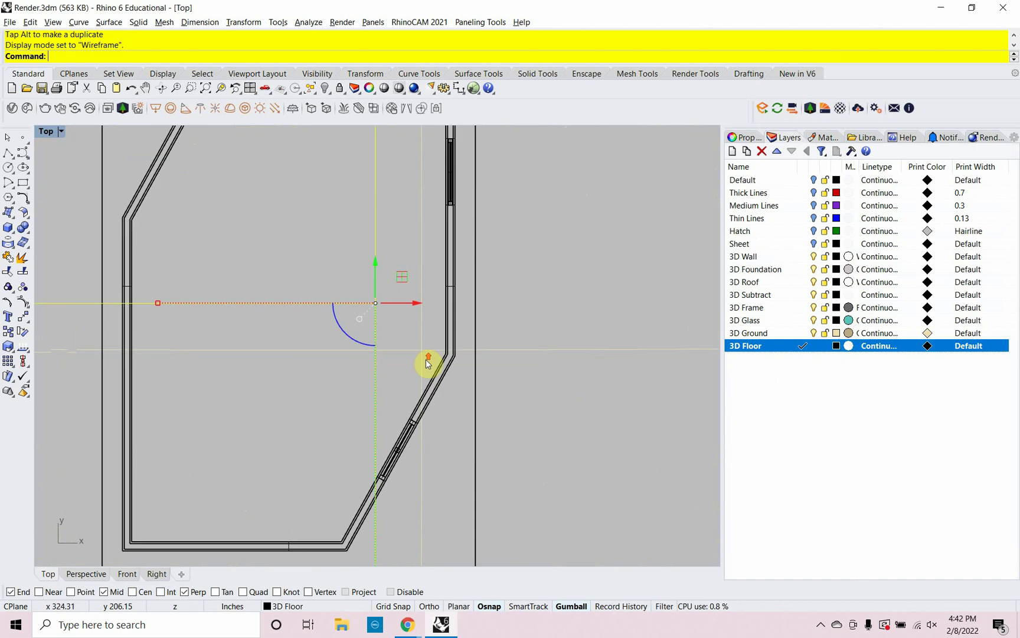
pyautogui.scroll(5, 444, 357)
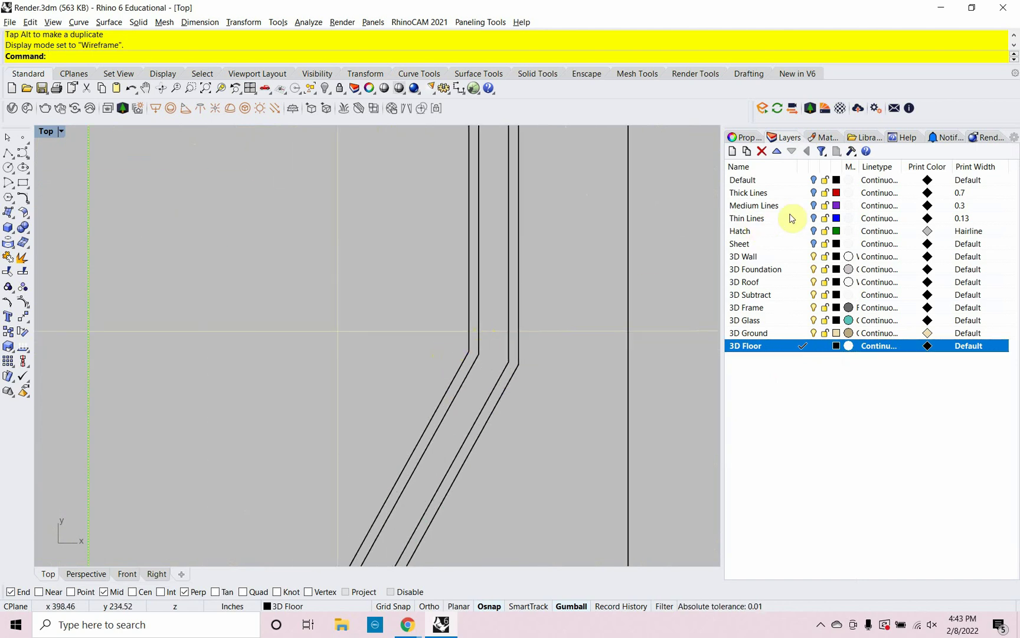
pyautogui.click(813, 244)
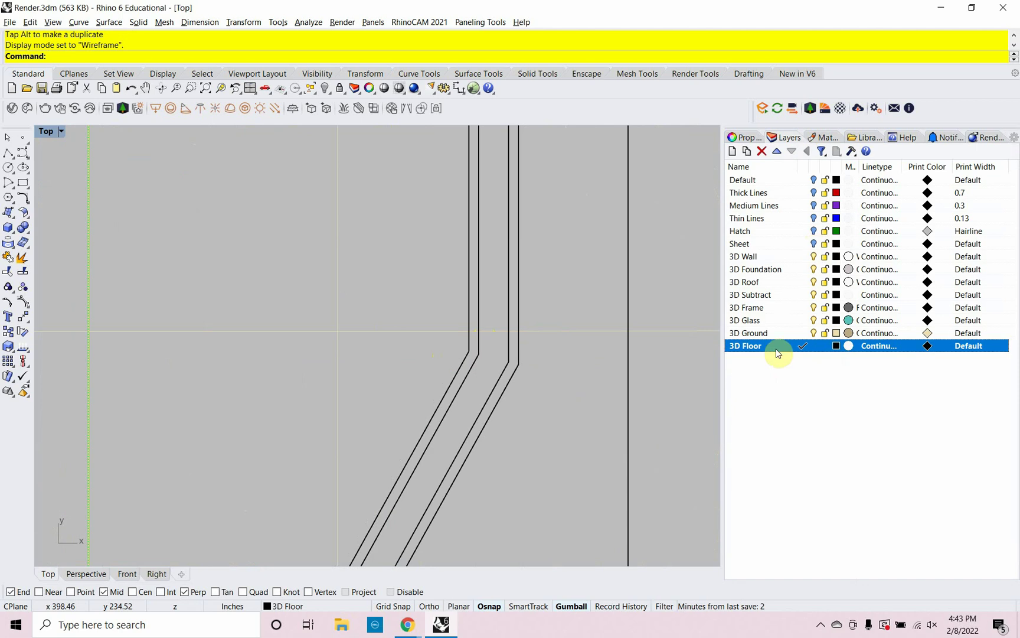
pyautogui.click(814, 258)
pyautogui.click(815, 259)
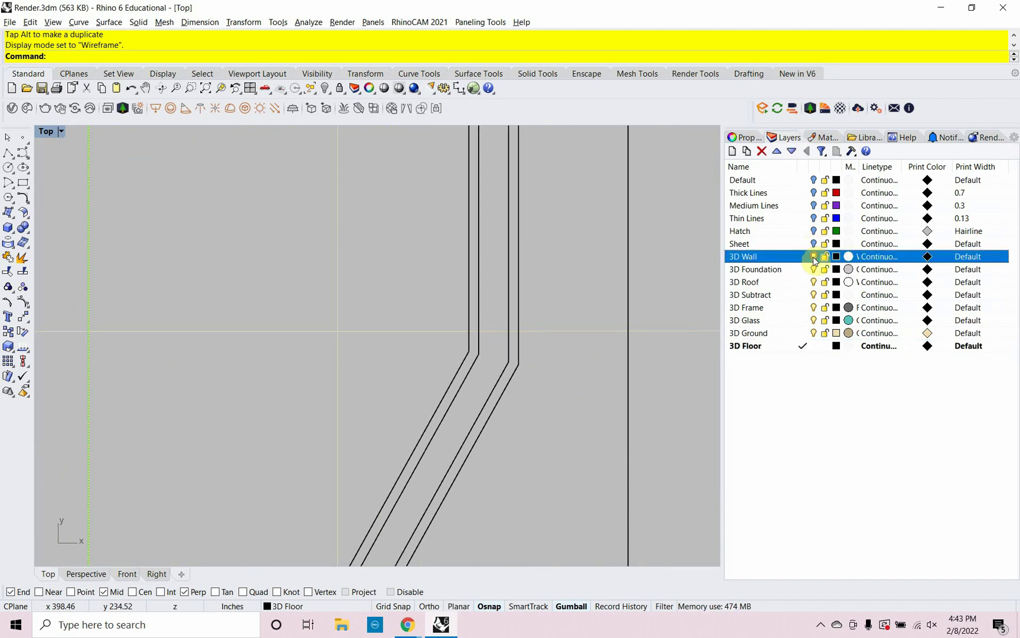
pyautogui.click(479, 285)
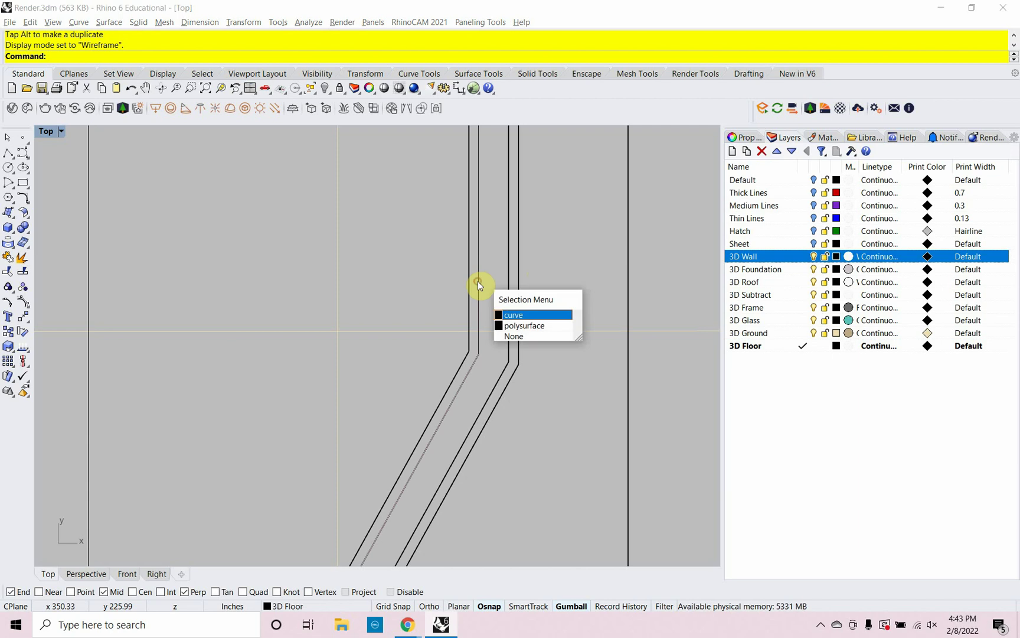
pyautogui.click(507, 315)
pyautogui.scroll(-5, 531, 307)
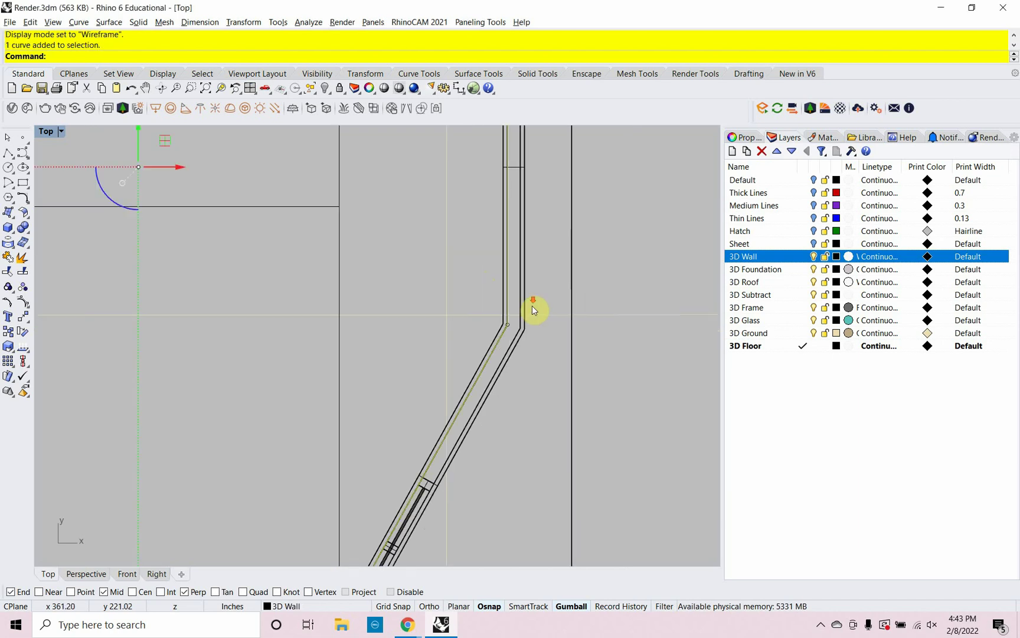
pyautogui.scroll(-2, 534, 310)
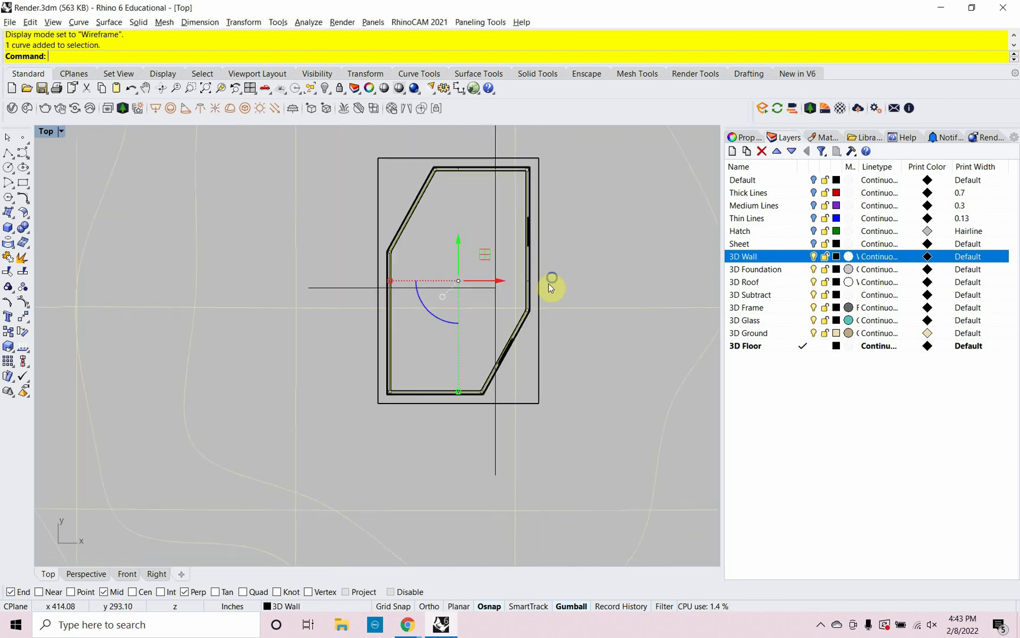
pyautogui.rightClick(775, 349)
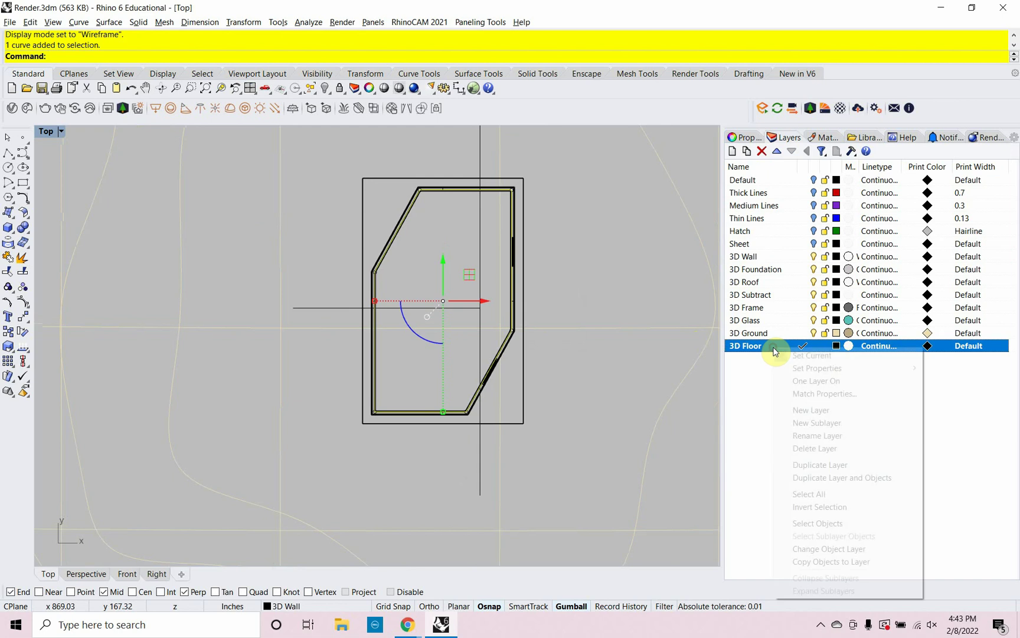
pyautogui.click(826, 562)
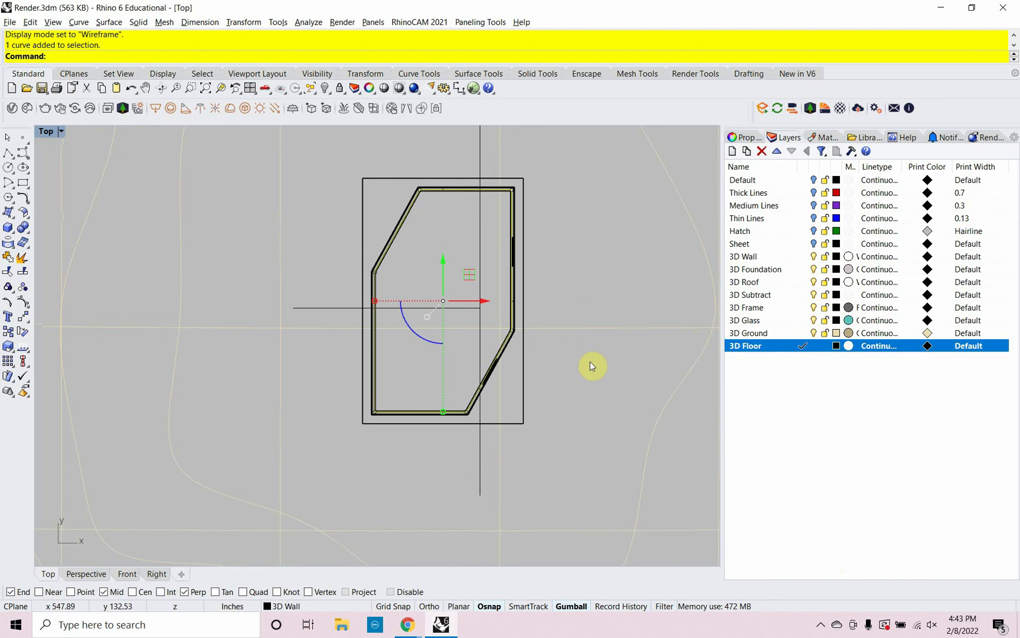
# In the Perspective view, invert the selection and hide everything except the inner wall outline curve.
pyautogui.click(94, 572)
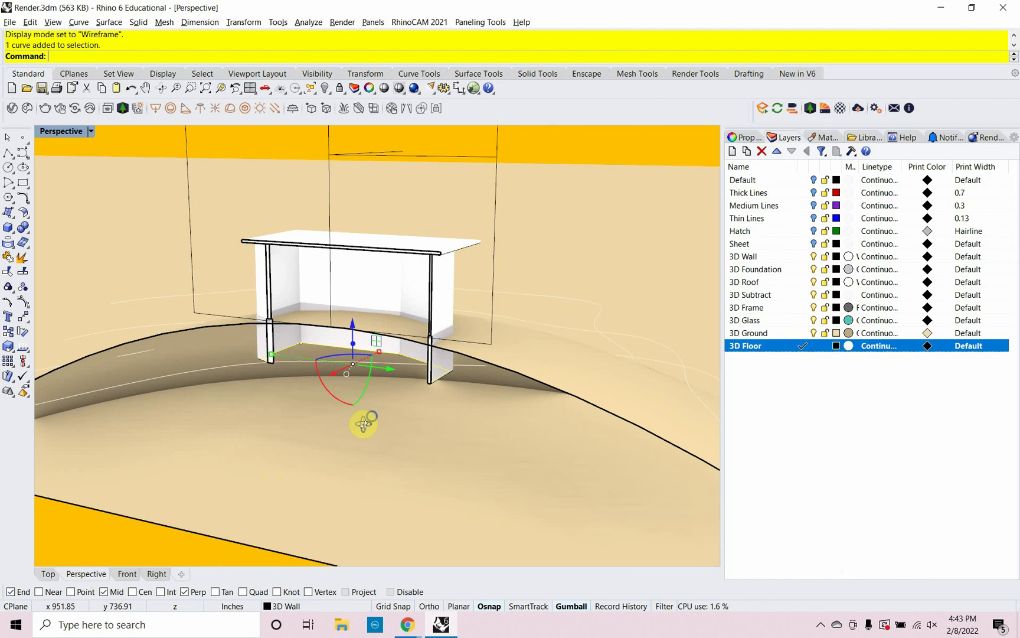
pyautogui.moveTo(364, 421); pyautogui.dragTo(391, 431, button='right')
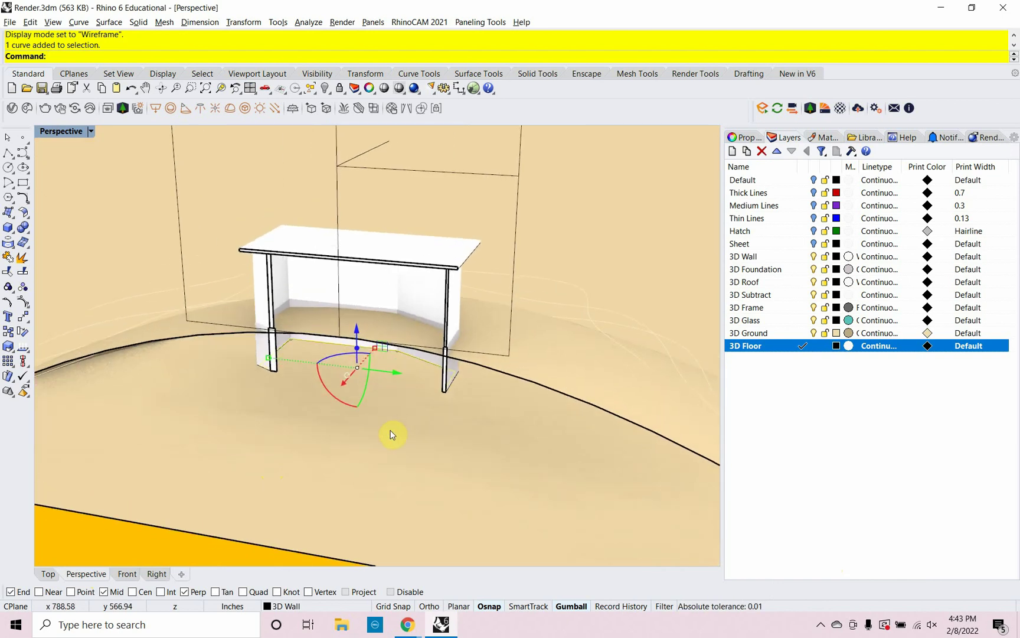
pyautogui.write('Invert')
pyautogui.press('Return')
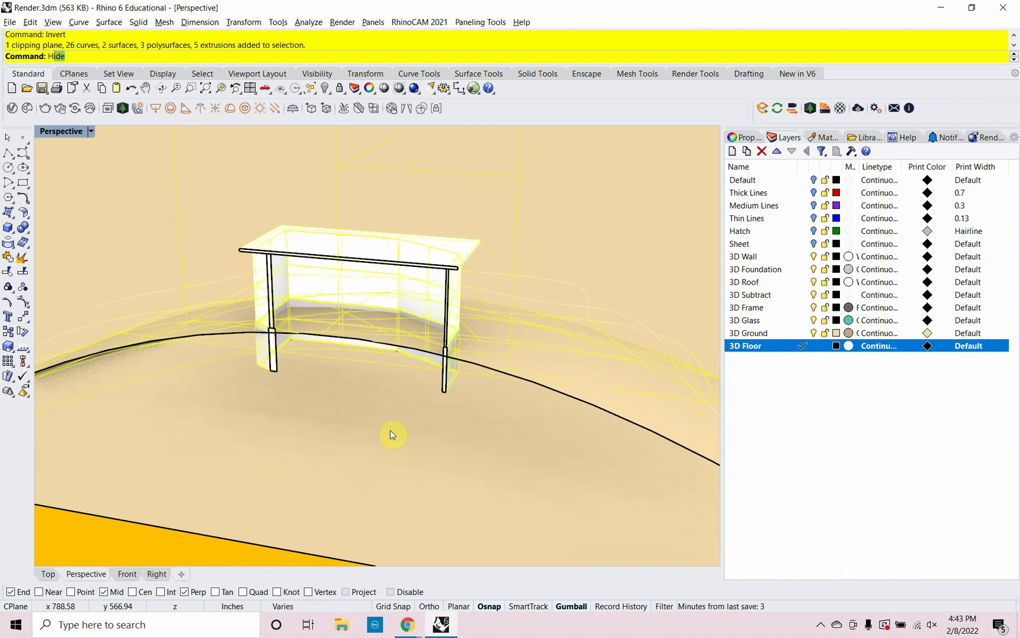
pyautogui.press('Return')
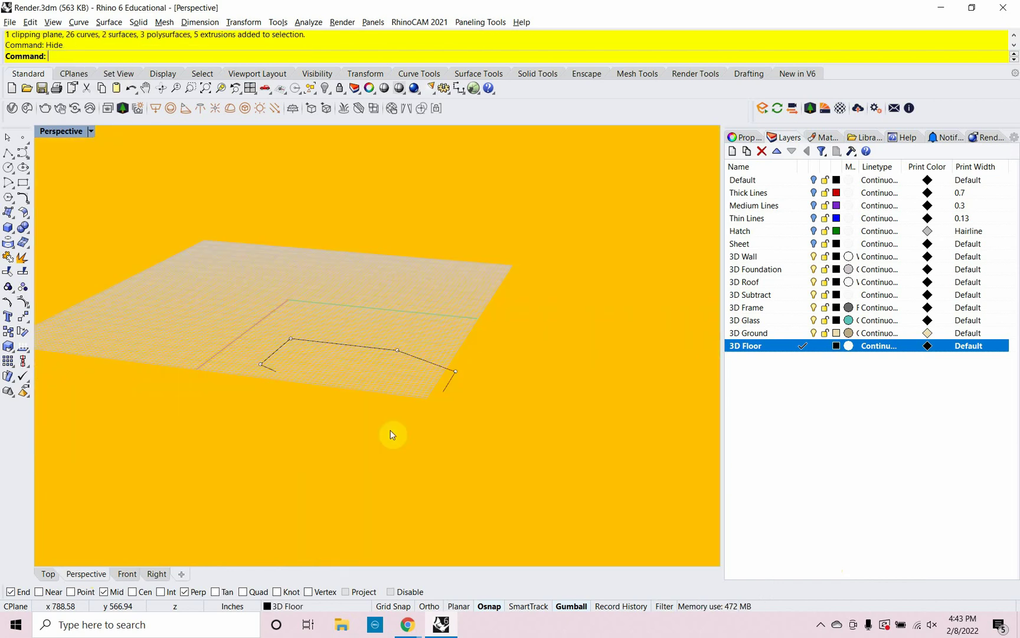
# Extrude the inner wall outline into a solid floor slab 6 inches thick and show all hidden objects again.
pyautogui.write('ExtrudeCrv')
pyautogui.press('Return')
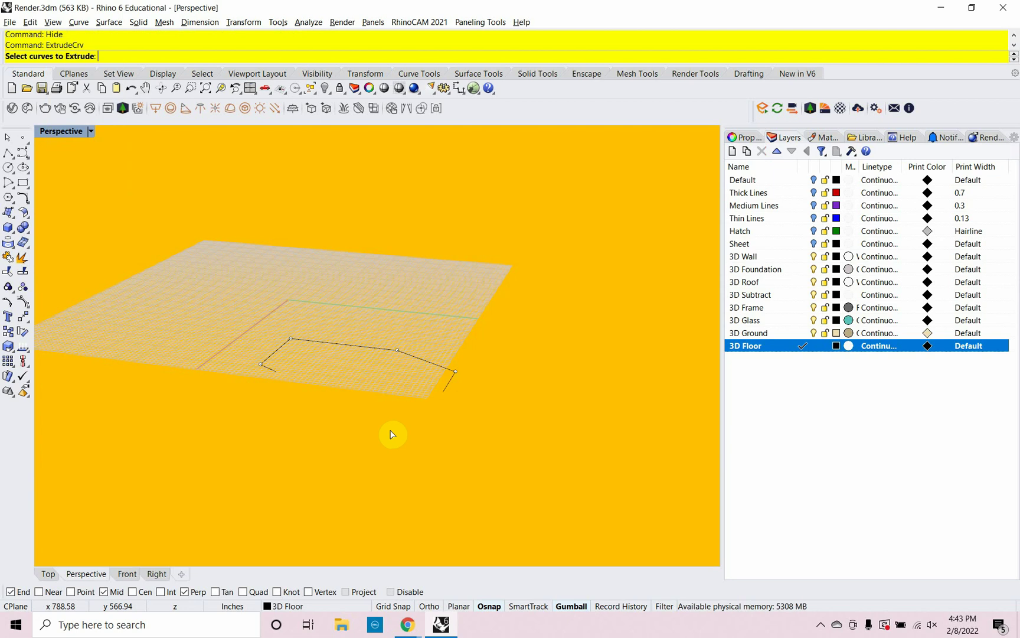
pyautogui.click(365, 346)
pyautogui.press('Return')
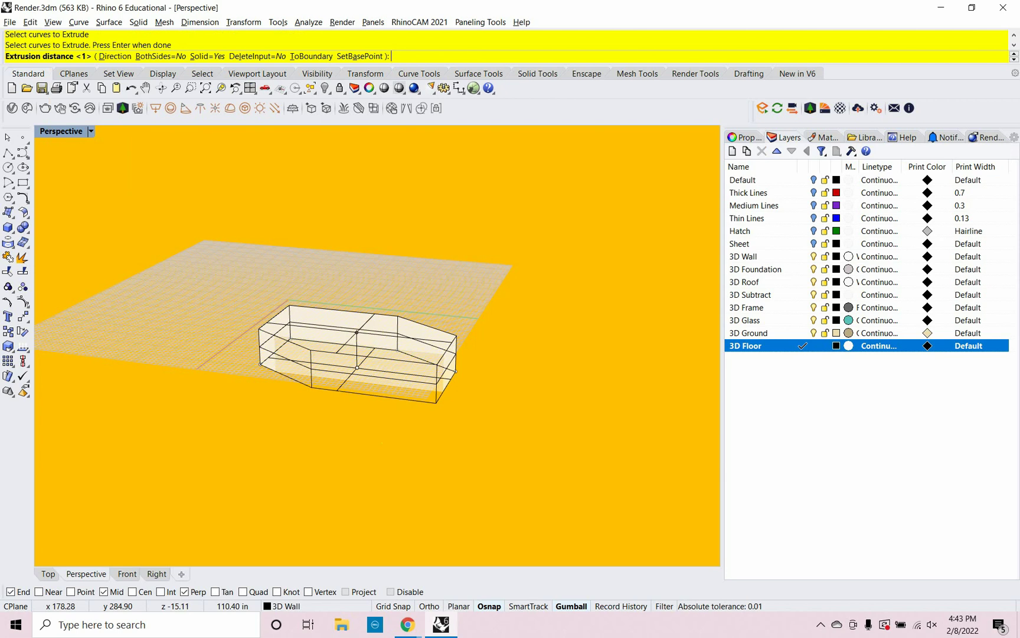
pyautogui.write('6')
pyautogui.press('Return')
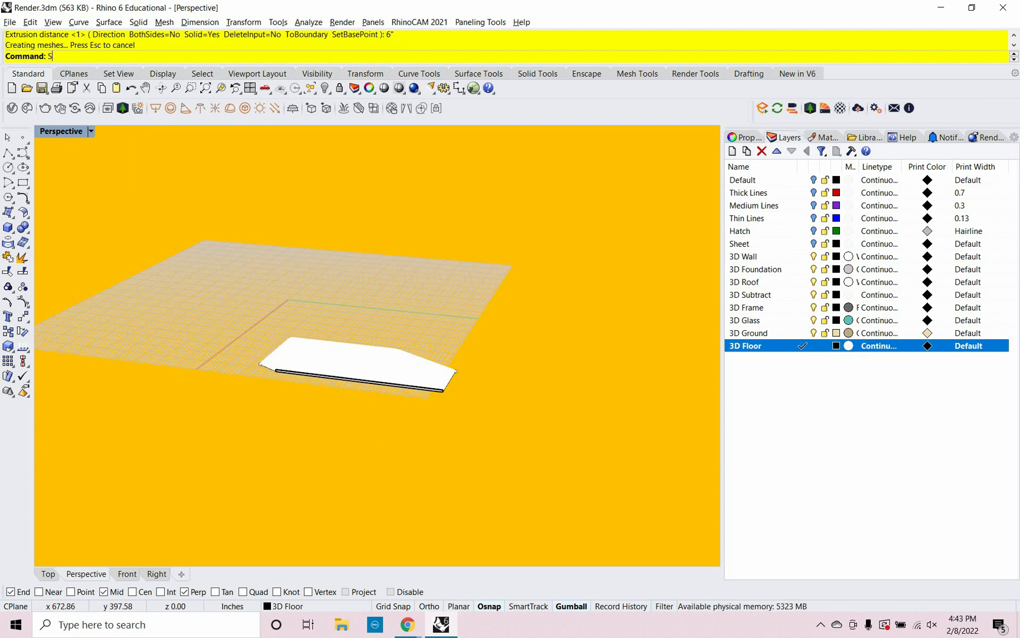
pyautogui.press('Return')
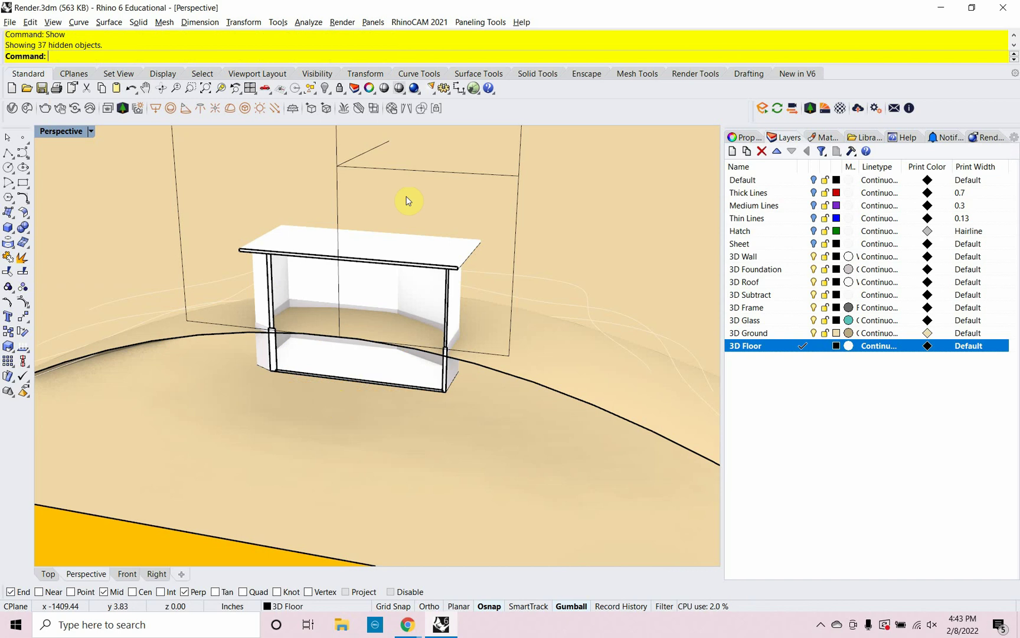
# Move the clipping plane perpendicular to its face until it stands clear in front of the house.
pyautogui.click(384, 167)
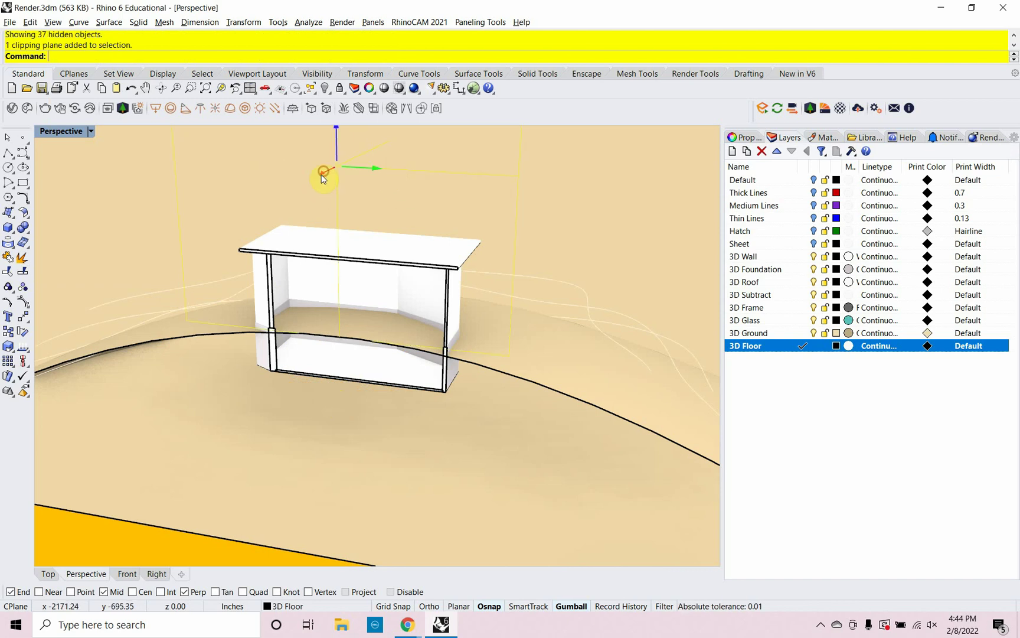
pyautogui.moveTo(325, 175)
pyautogui.mouseDown()
pyautogui.moveTo(287, 195)
pyautogui.moveTo(282, 210)
pyautogui.moveTo(358, 166)
pyautogui.moveTo(319, 198)
pyautogui.moveTo(351, 173)
pyautogui.moveTo(338, 182)
pyautogui.mouseUp()
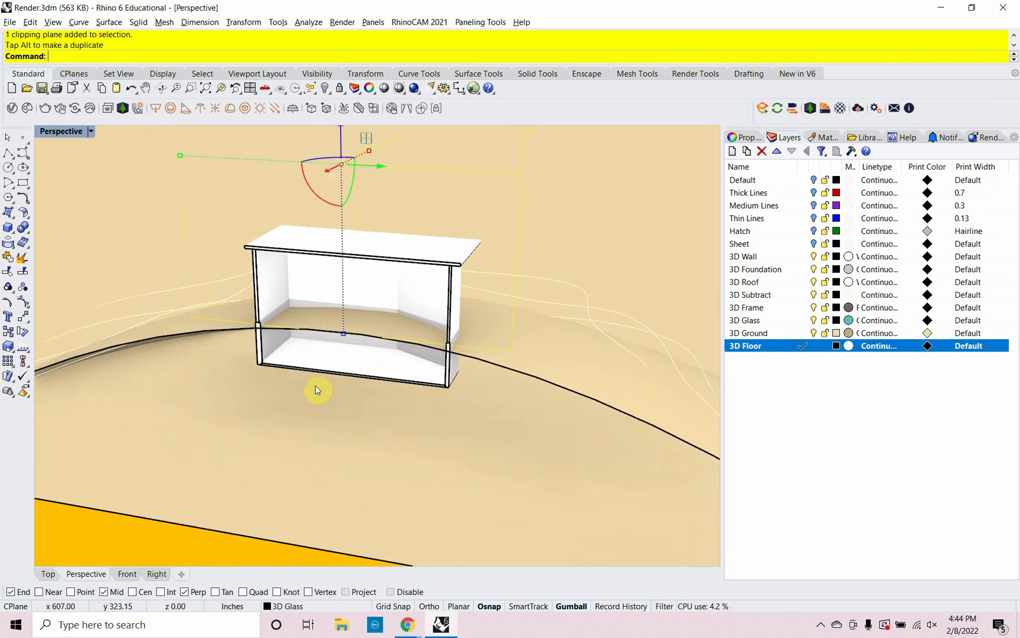
pyautogui.moveTo(326, 170); pyautogui.dragTo(228, 269)
pyautogui.click(417, 334)
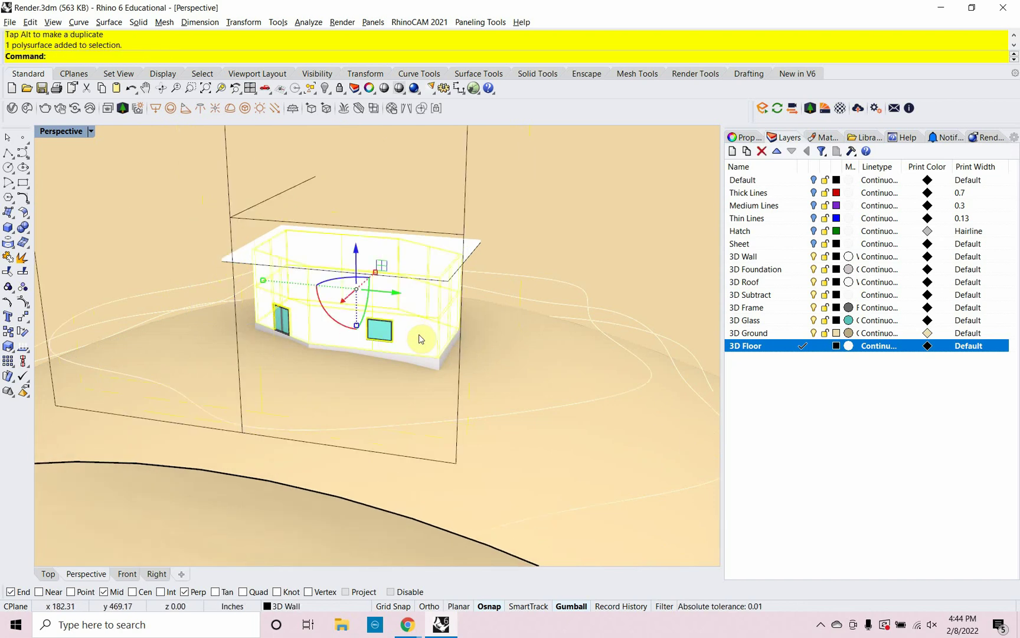
pyautogui.write('Hide')
pyautogui.press('Return')
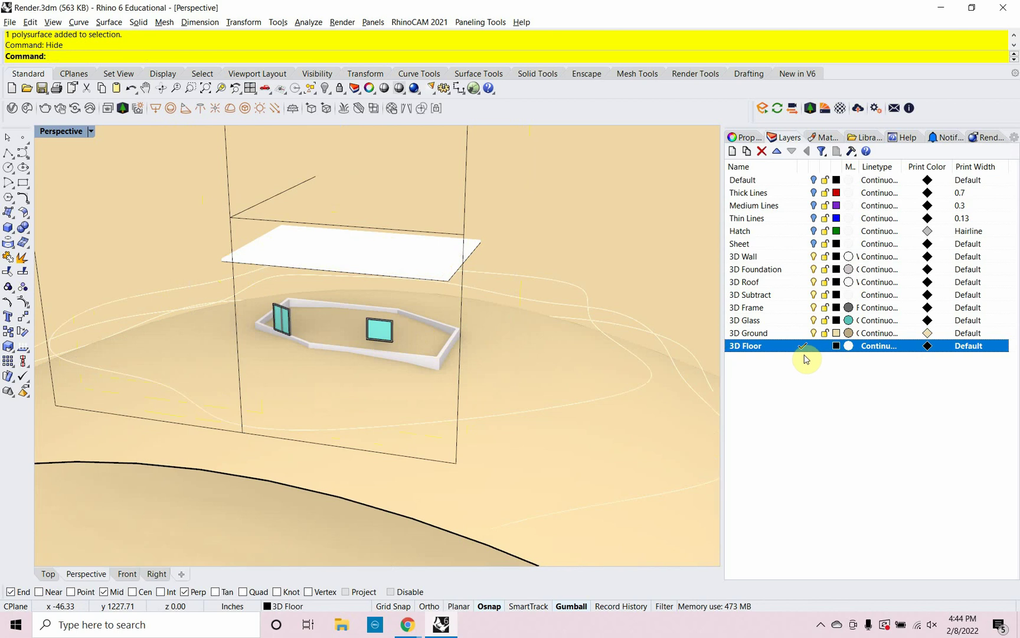
pyautogui.write('Show')
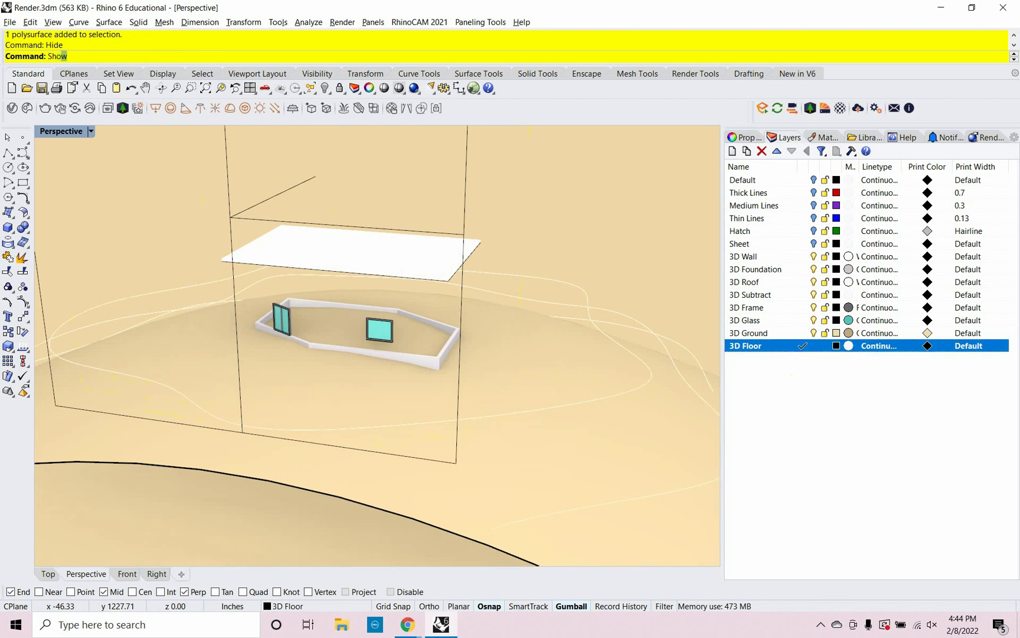
pyautogui.press('Return')
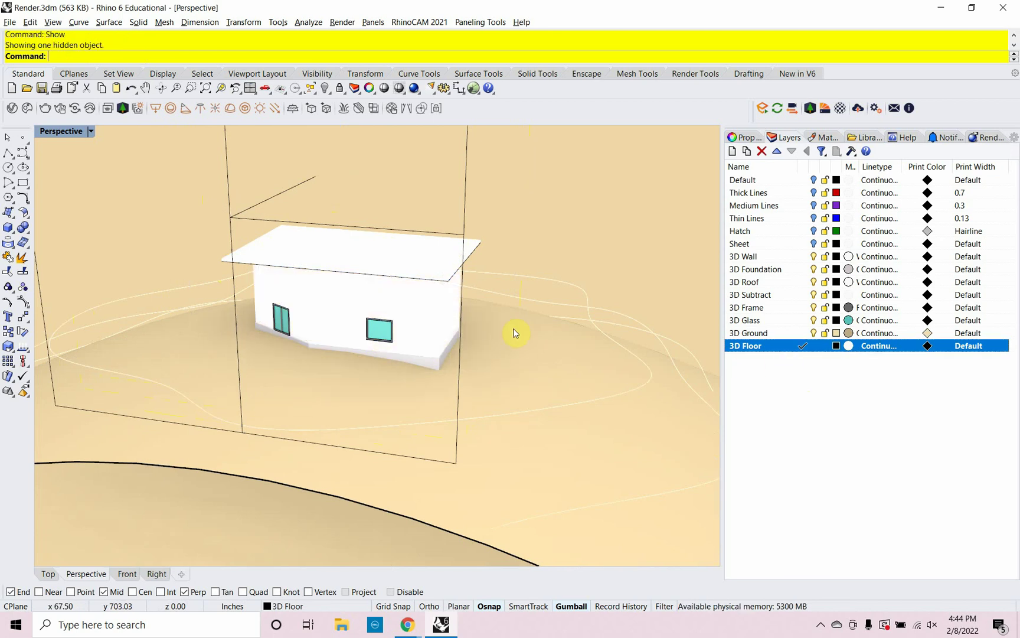
# Hide the wall polysurface of the house to expose the foundation, door and window.
pyautogui.click(447, 336)
pyautogui.write('Hide')
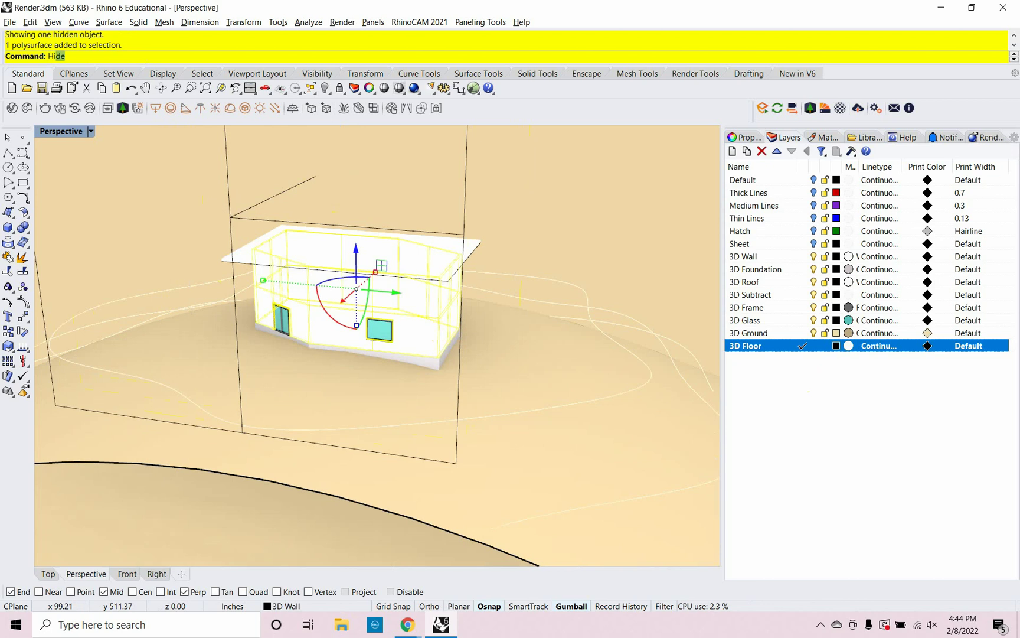
pyautogui.press('Return')
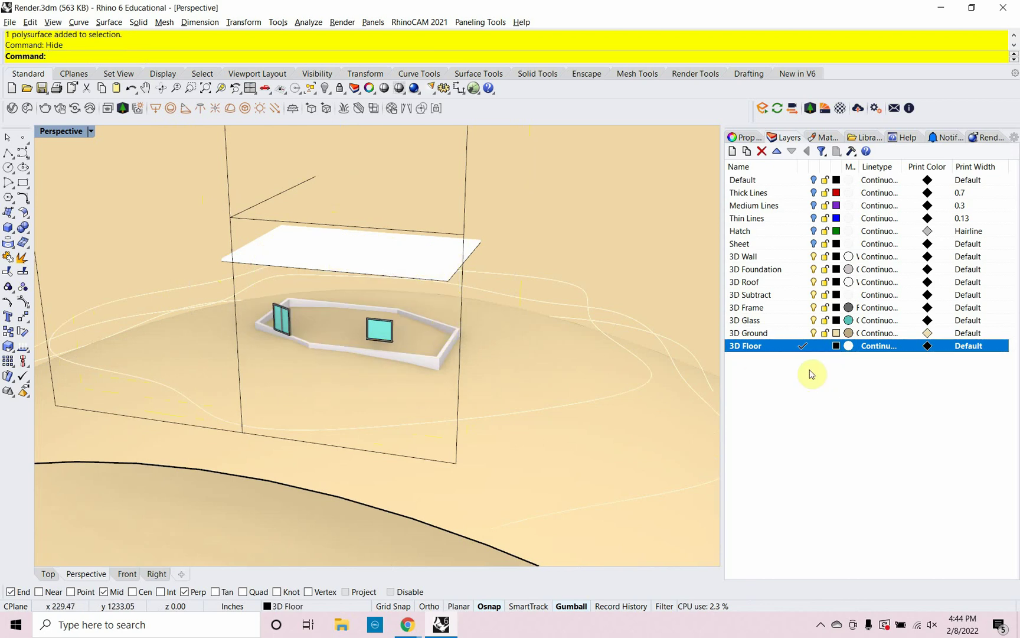
pyautogui.click(804, 333)
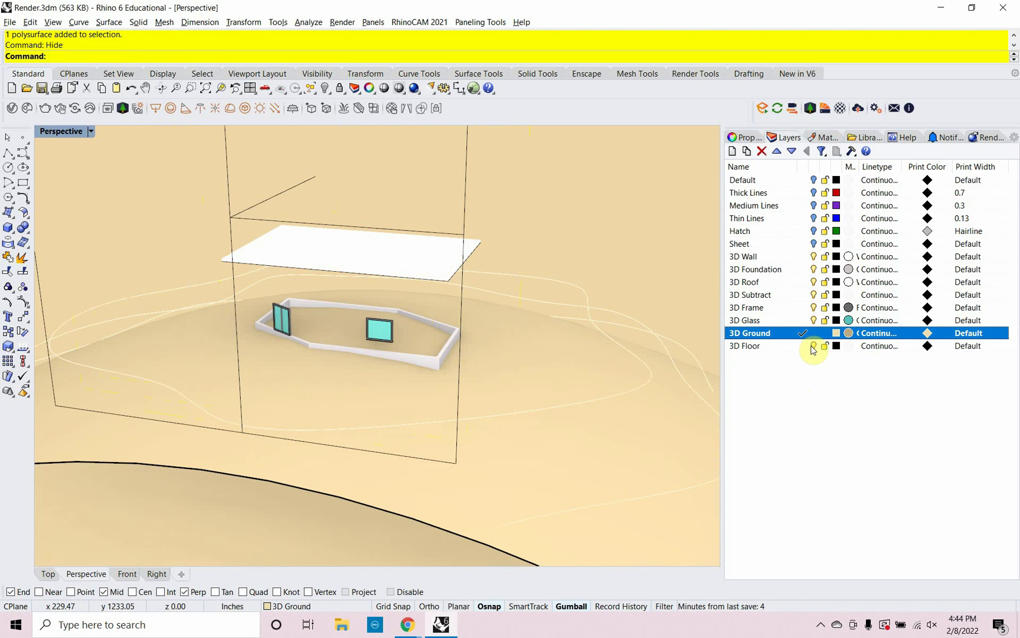
pyautogui.click(812, 347)
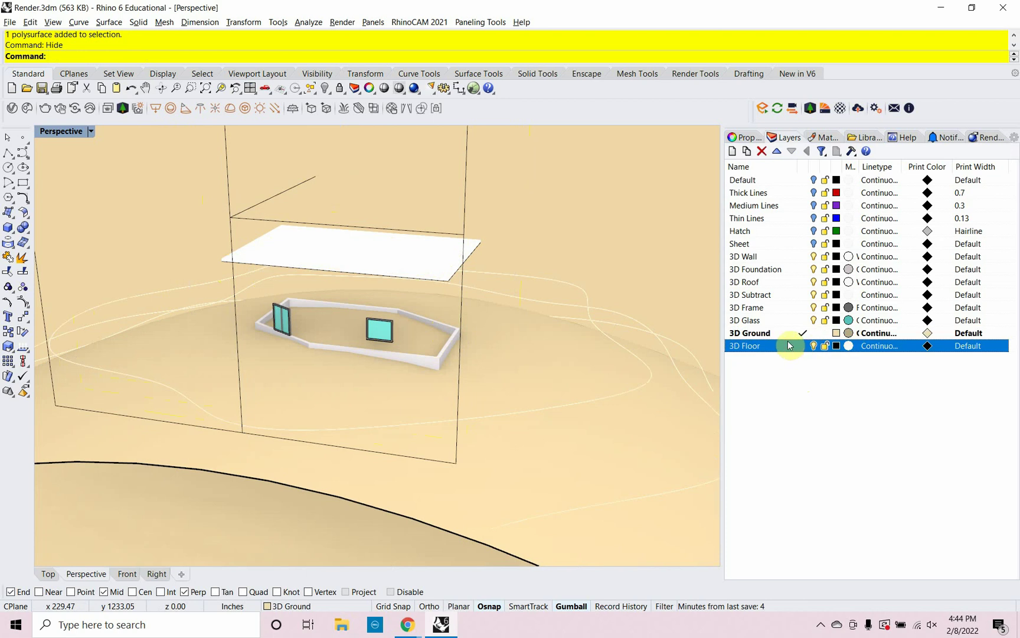
pyautogui.click(795, 346)
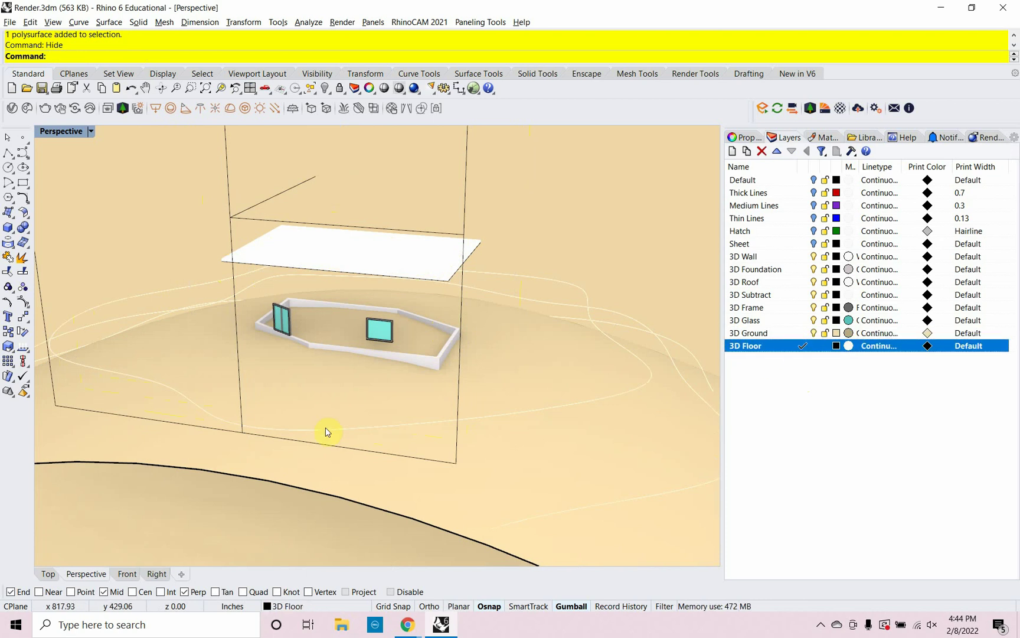
# In the Top view, select the inner wall curve and inspect its object description for the assigned layer.
pyautogui.click(47, 574)
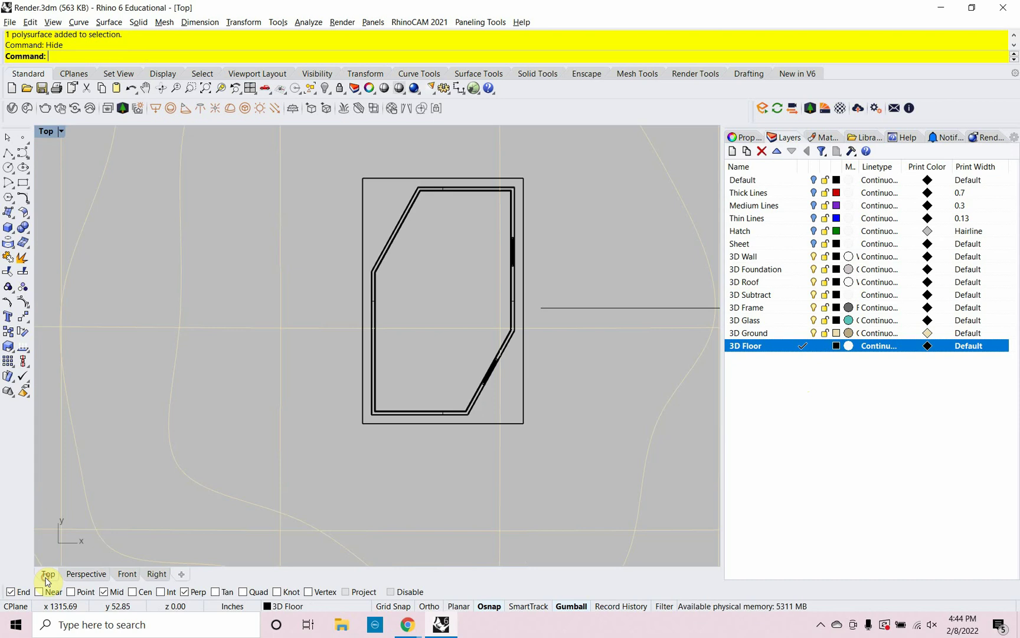
pyautogui.scroll(2, 453, 393)
pyautogui.scroll(3, 449, 407)
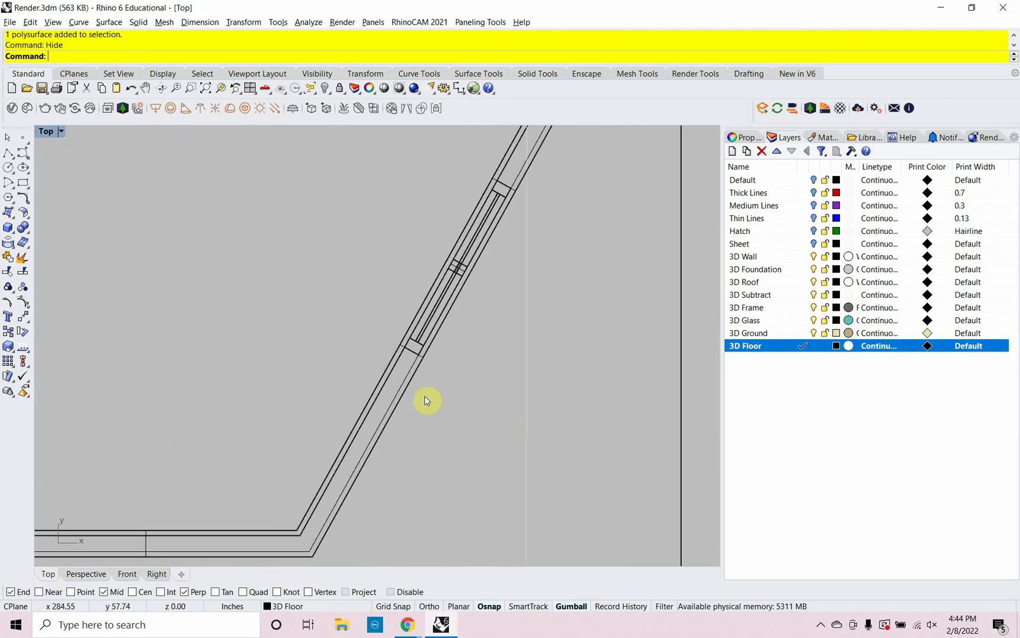
pyautogui.click(387, 379)
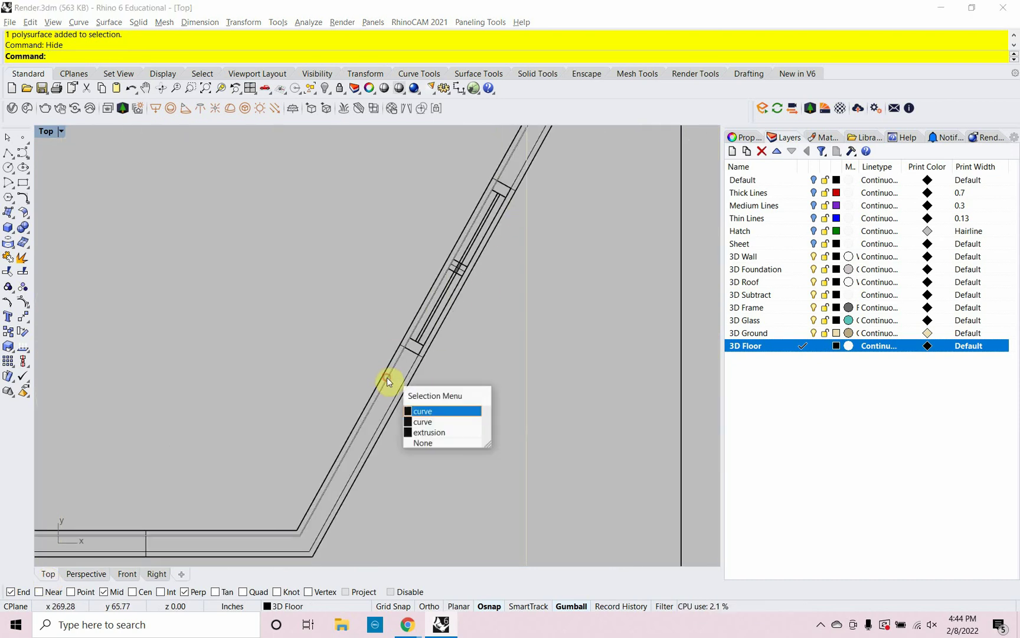
pyautogui.click(420, 411)
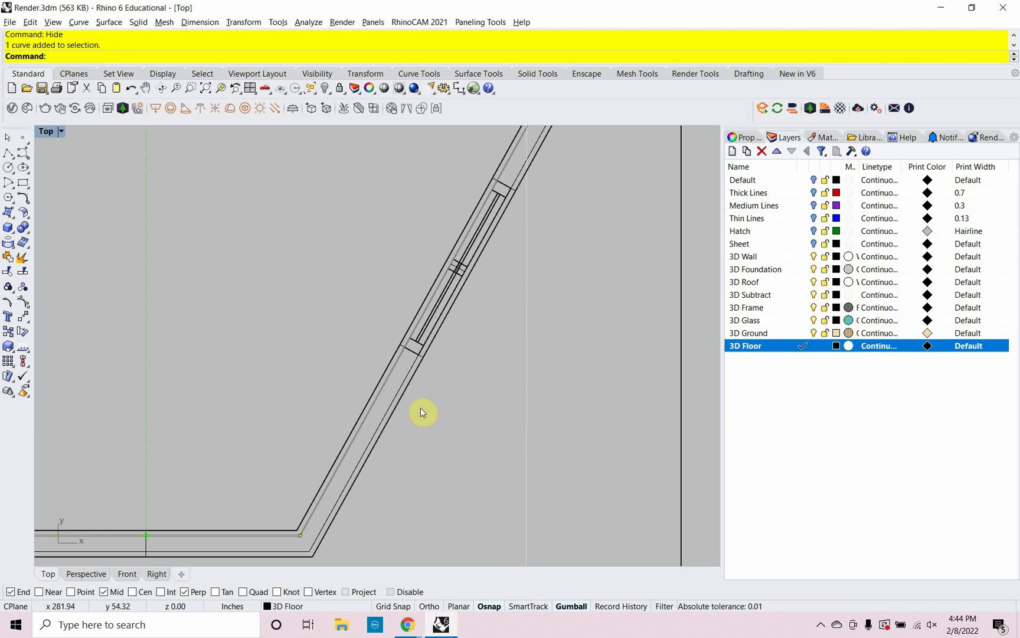
pyautogui.press('Return')
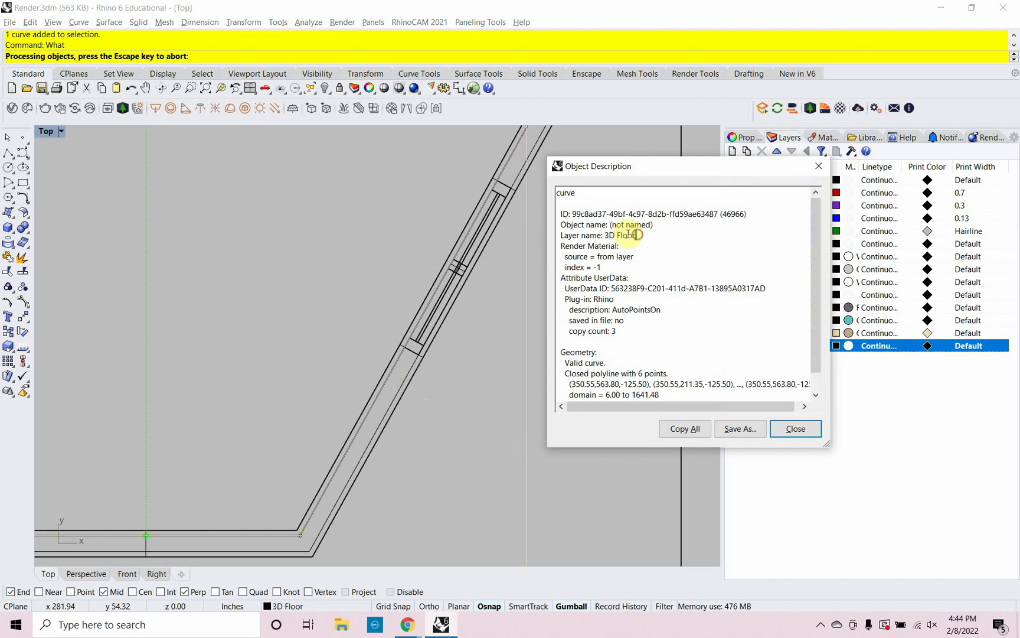
pyautogui.moveTo(636, 234); pyautogui.dragTo(613, 233)
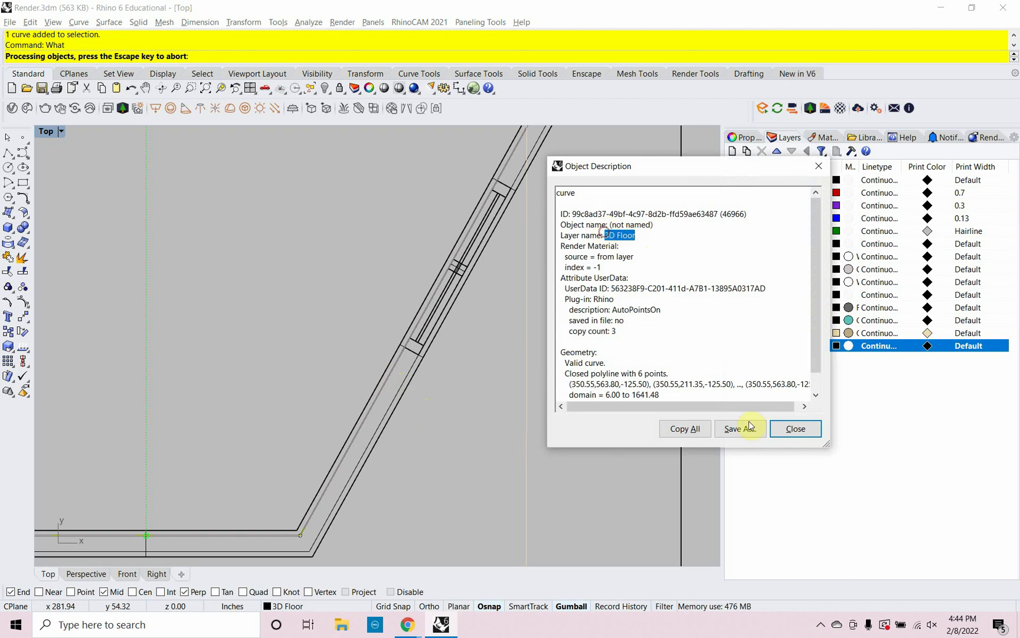
pyautogui.click(795, 428)
# Extrude the selected inner wall curve into a solid 6 inches thick.
pyautogui.write('Ex')
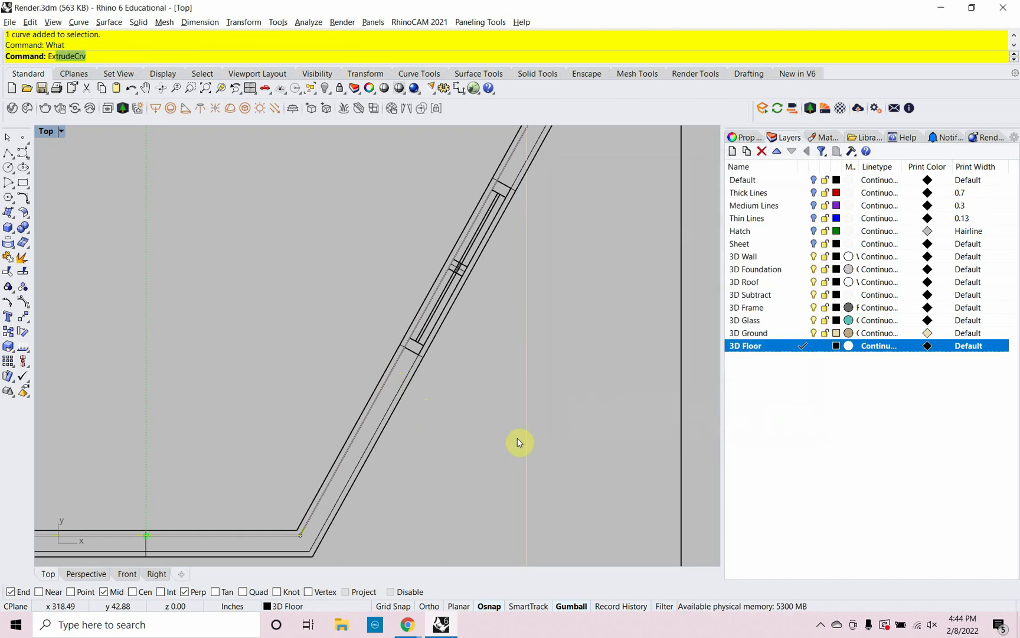
pyautogui.write('trude')
pyautogui.press('Return')
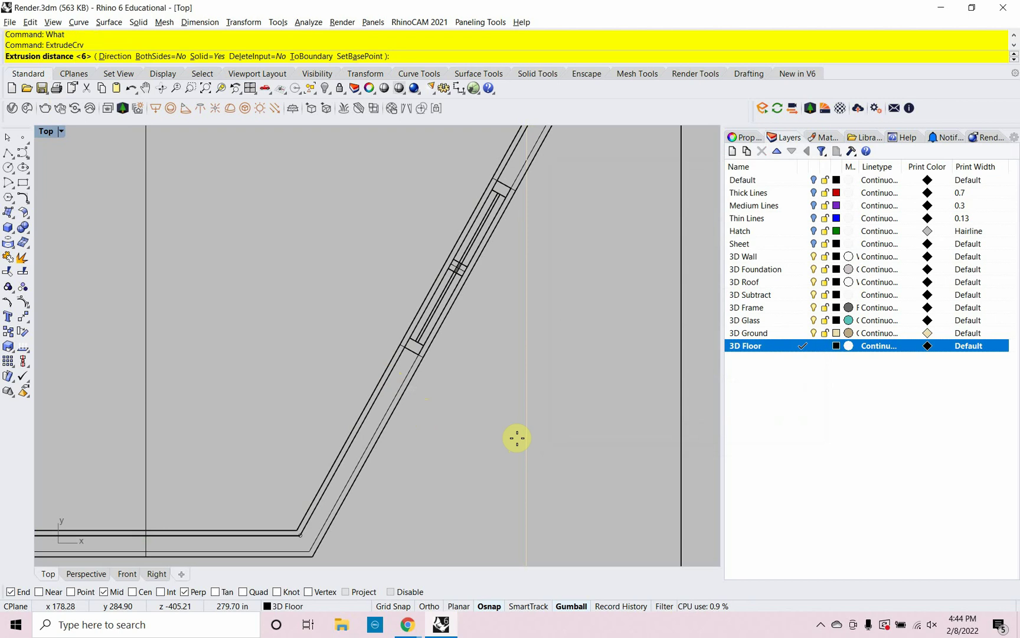
pyautogui.press('Return')
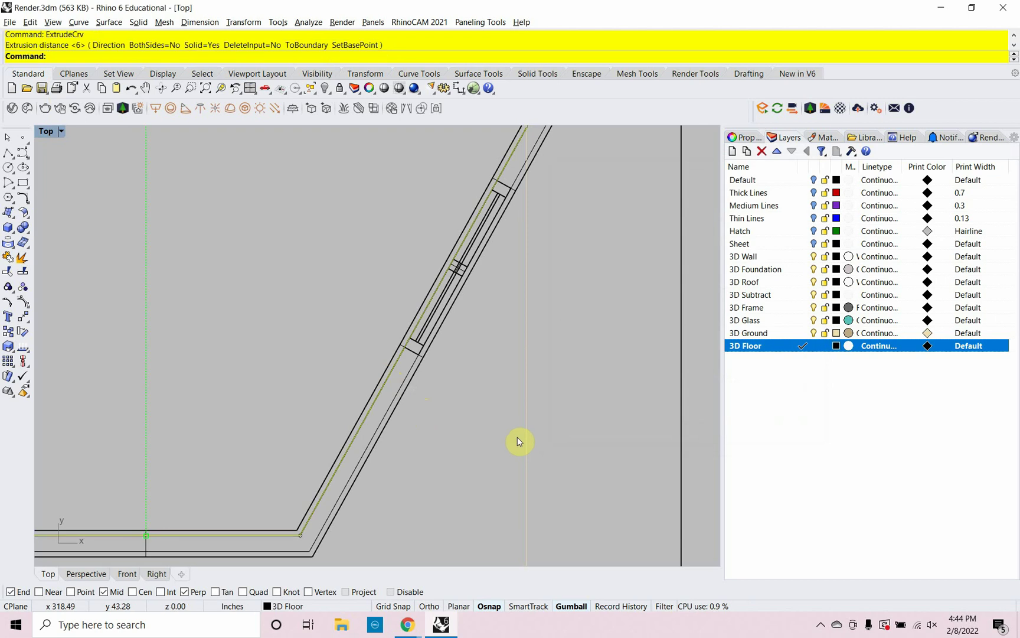
# In the Front view, select the extruded slab above the foundation's base line.
pyautogui.click(127, 574)
pyautogui.moveTo(233, 525); pyautogui.dragTo(258, 444, button='right')
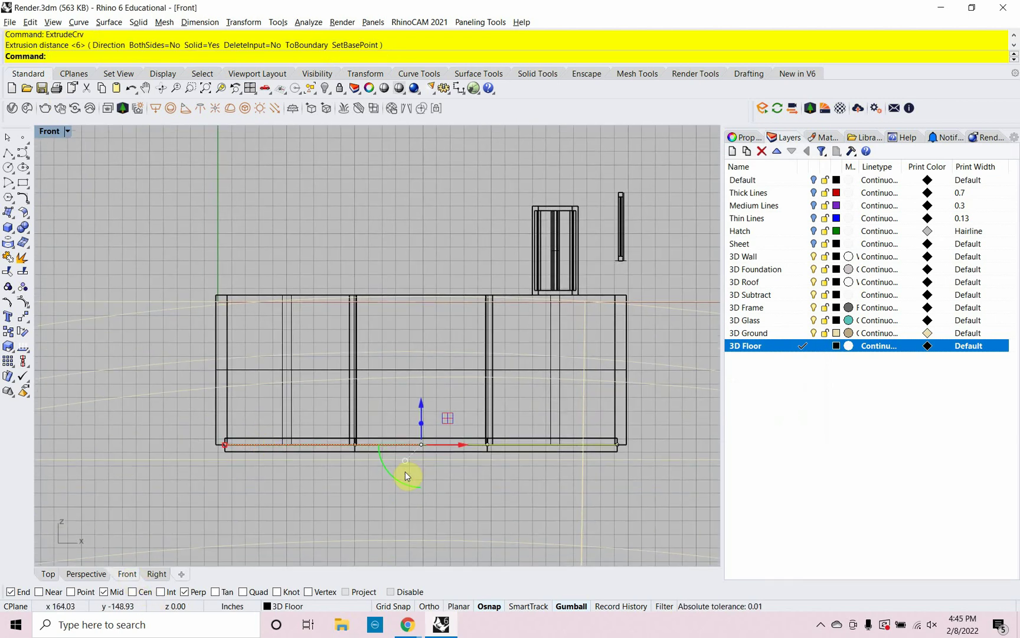
pyautogui.scroll(2, 407, 476)
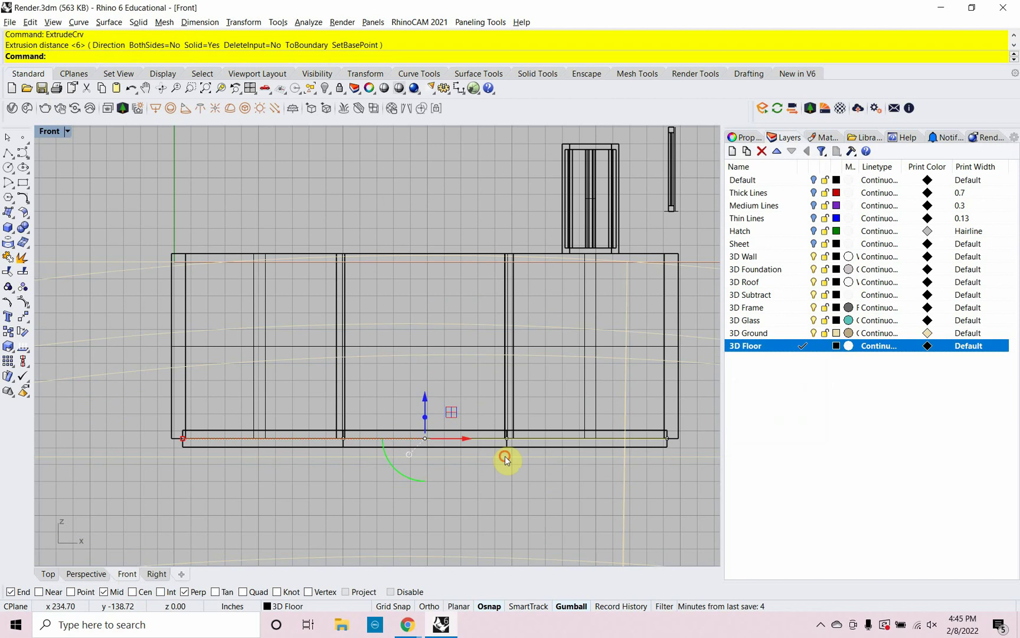
pyautogui.click(559, 453)
pyautogui.click(564, 432)
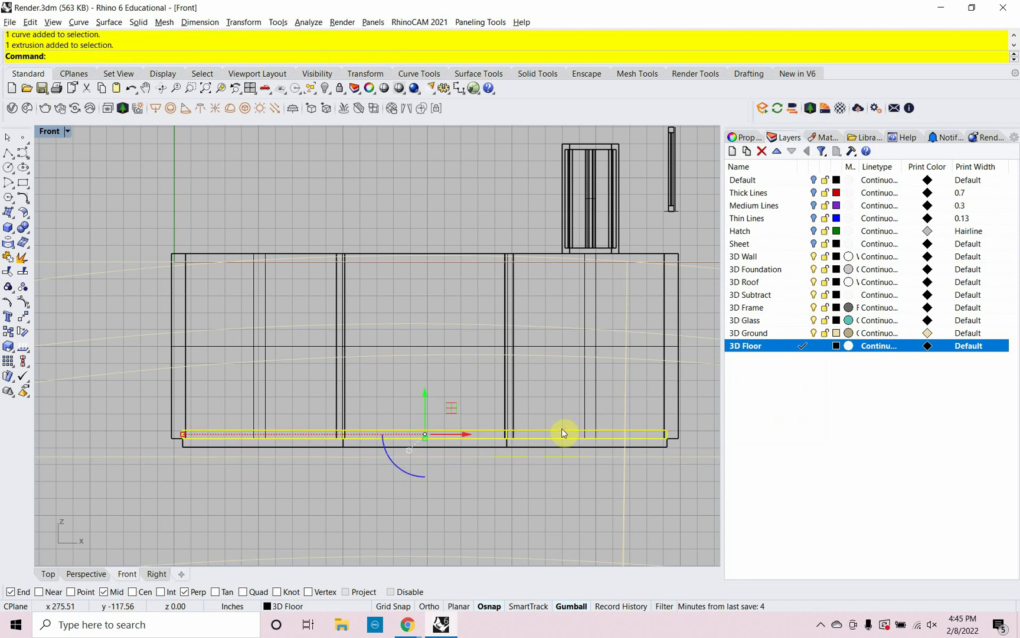
# Turn on Ortho and try to copy the selected slab 8 feet straight up.
pyautogui.write('Copy')
pyautogui.press('Return')
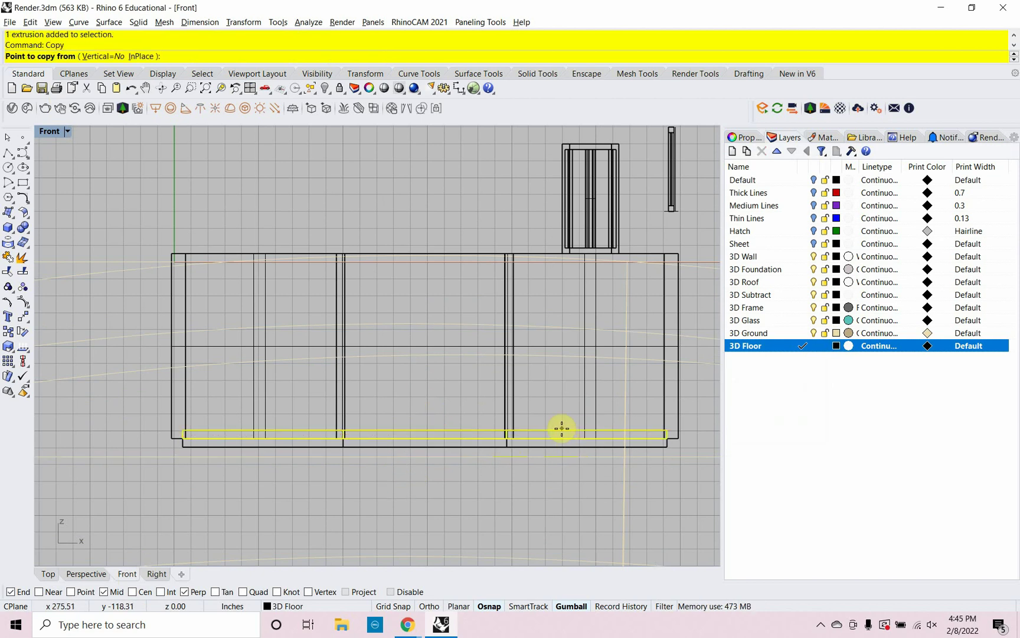
pyautogui.click(403, 516)
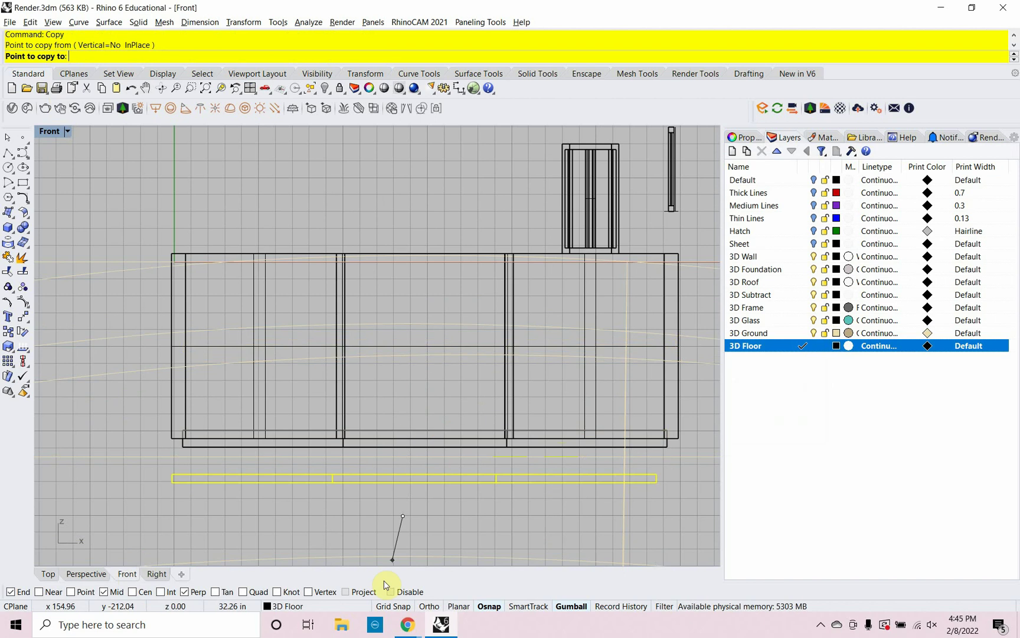
pyautogui.click(430, 608)
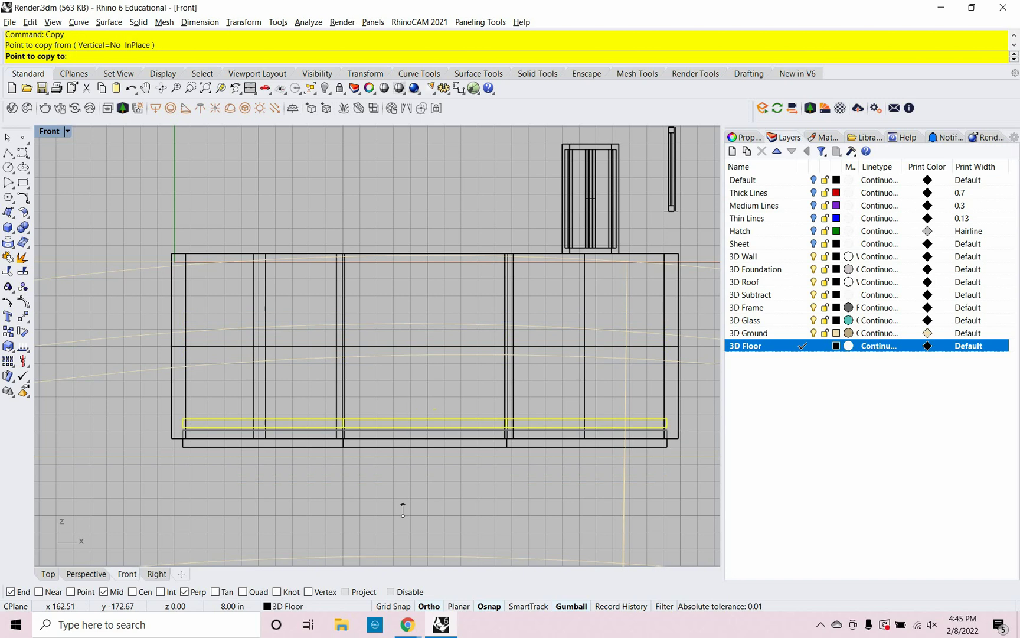
pyautogui.write('8')
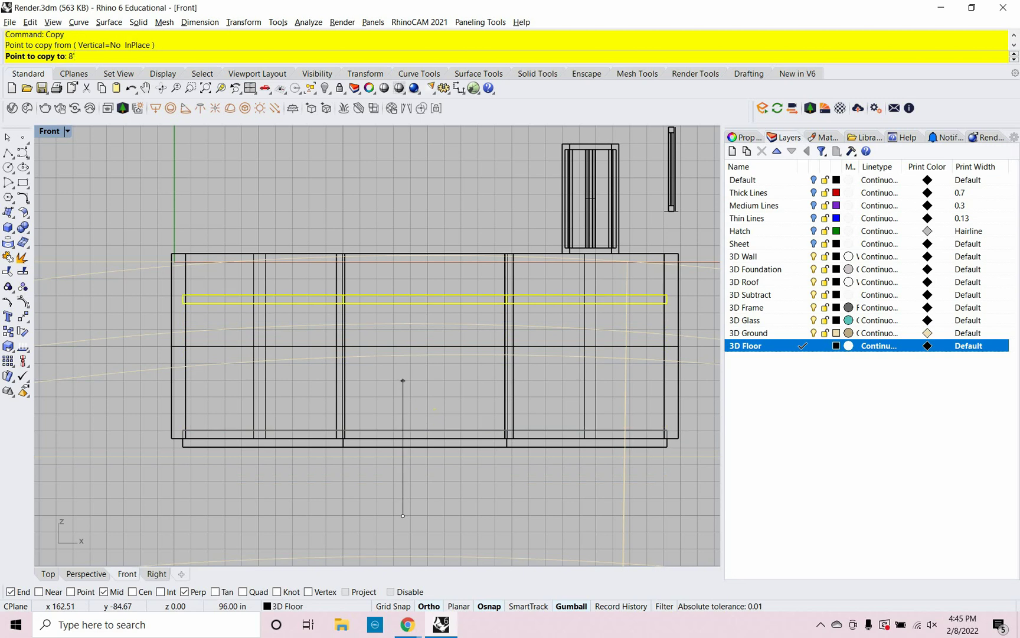
pyautogui.write("'")
pyautogui.write("'")
pyautogui.press('Return')
pyautogui.click(426, 398)
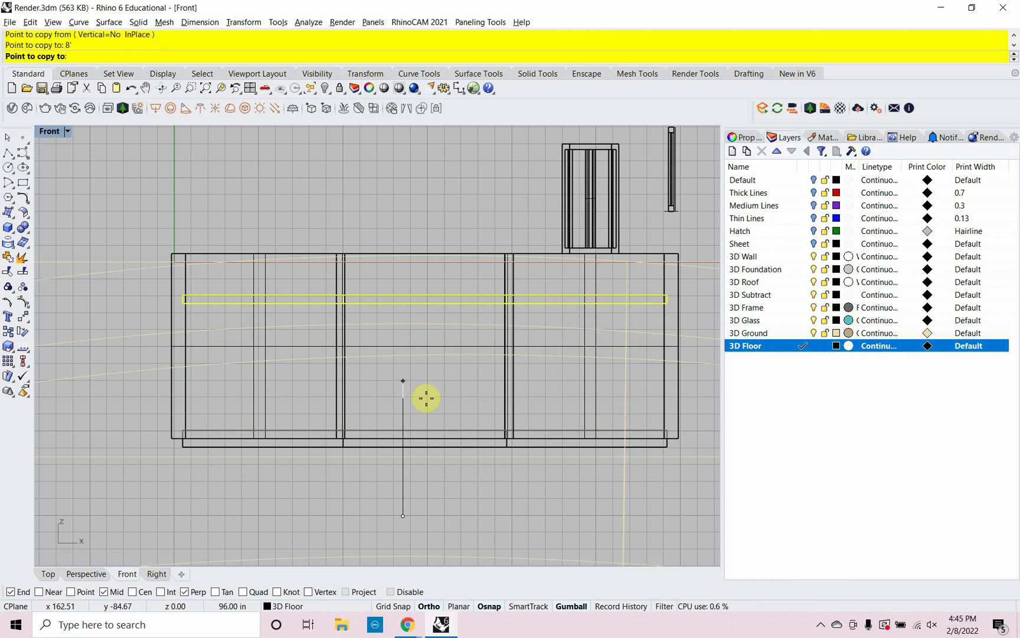
pyautogui.press('Return')
pyautogui.press('Escape')
# Move the upper of the two slabs at the foundation's base straight up so its underside rests on the foundation's top edge.
pyautogui.click(570, 433)
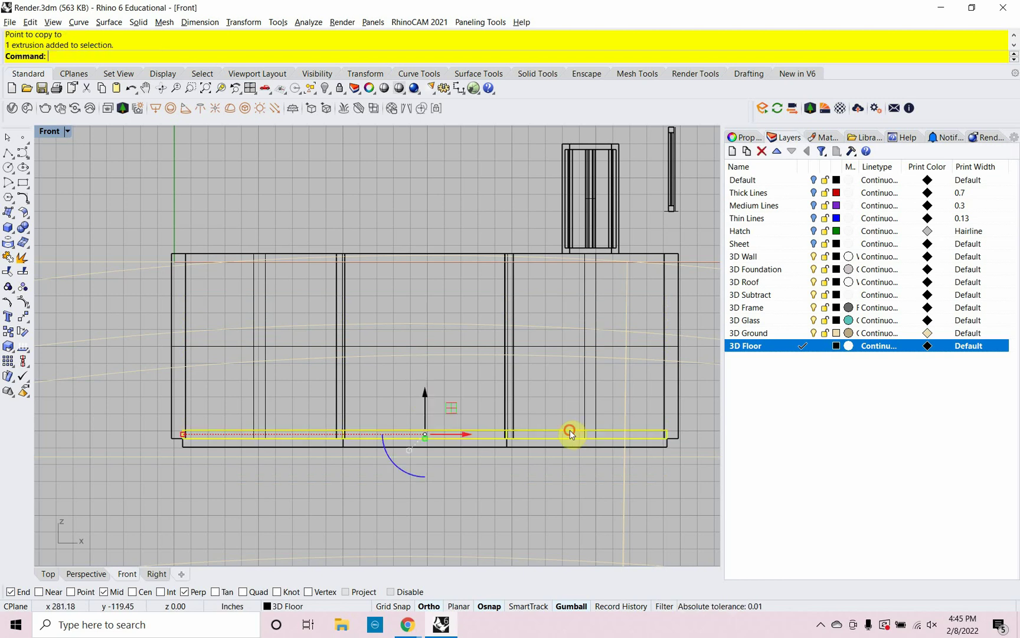
pyautogui.write('Move')
pyautogui.press('Return')
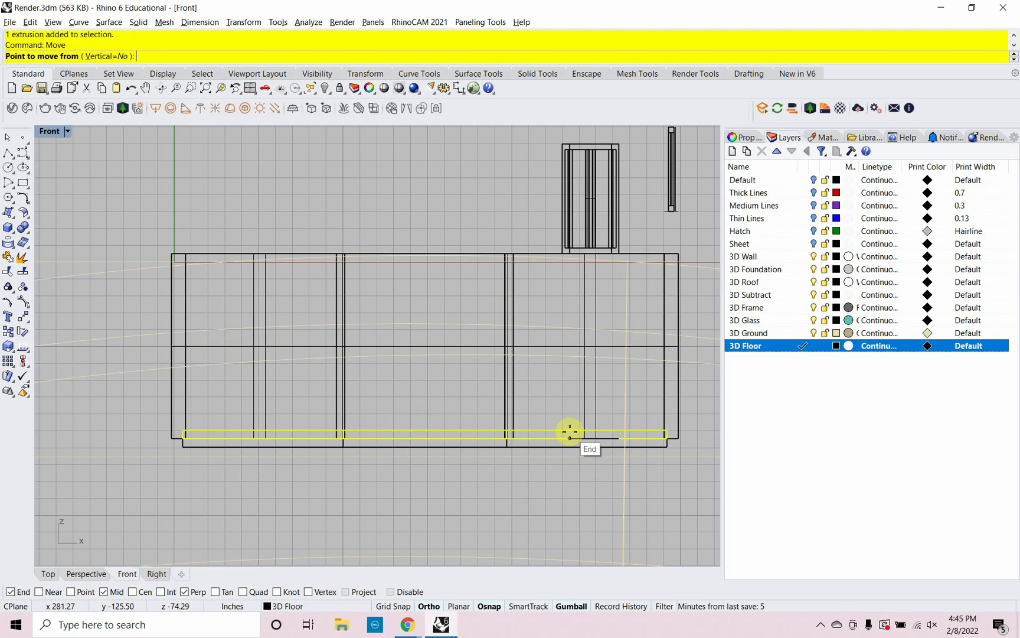
pyautogui.click(666, 438)
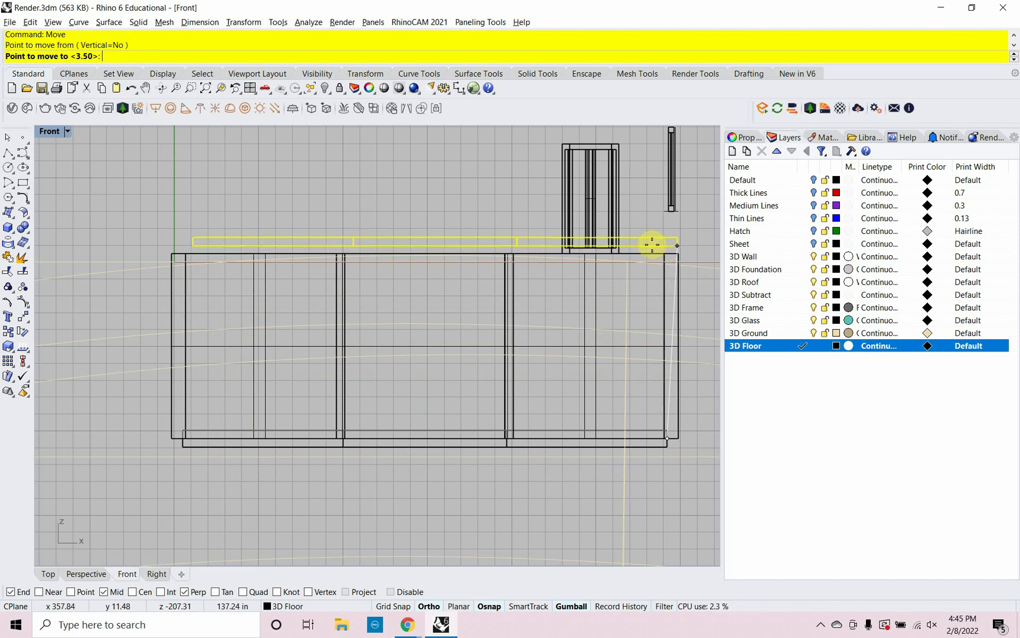
pyautogui.press('Escape')
pyautogui.write('move')
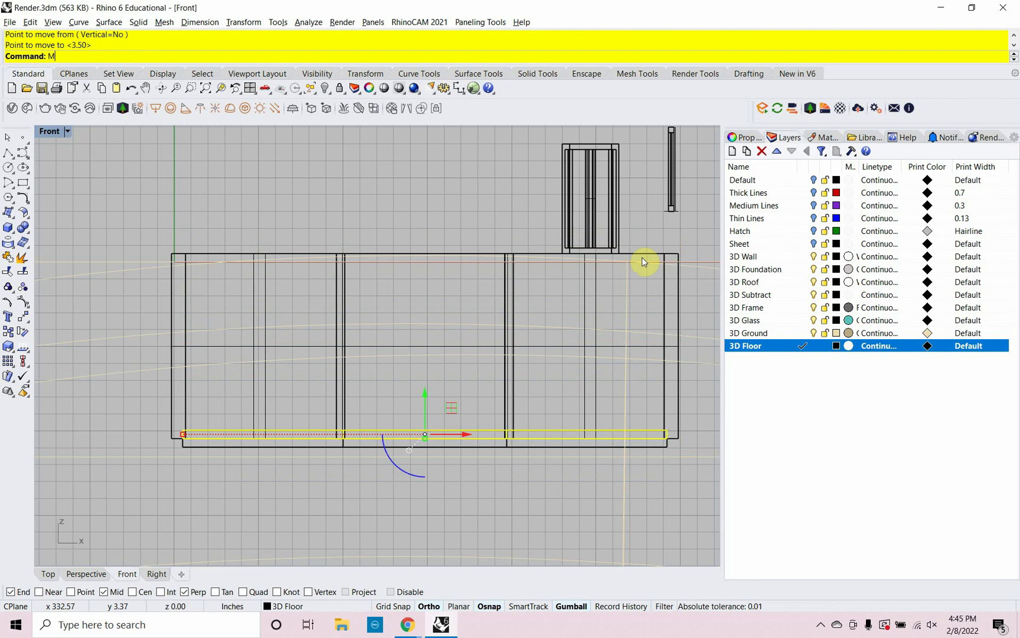
pyautogui.press('Return')
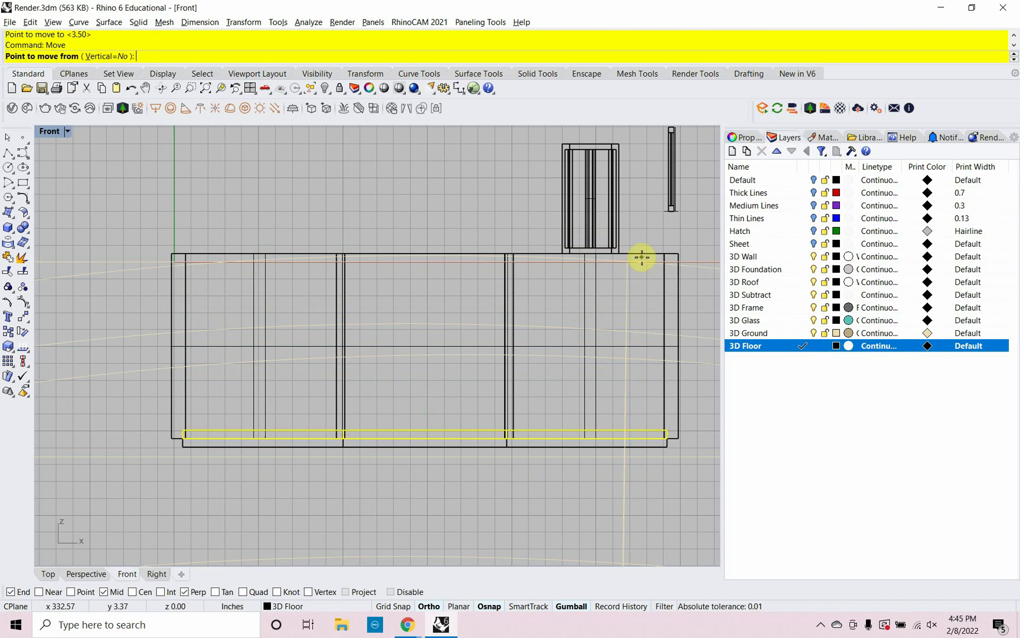
pyautogui.click(667, 439)
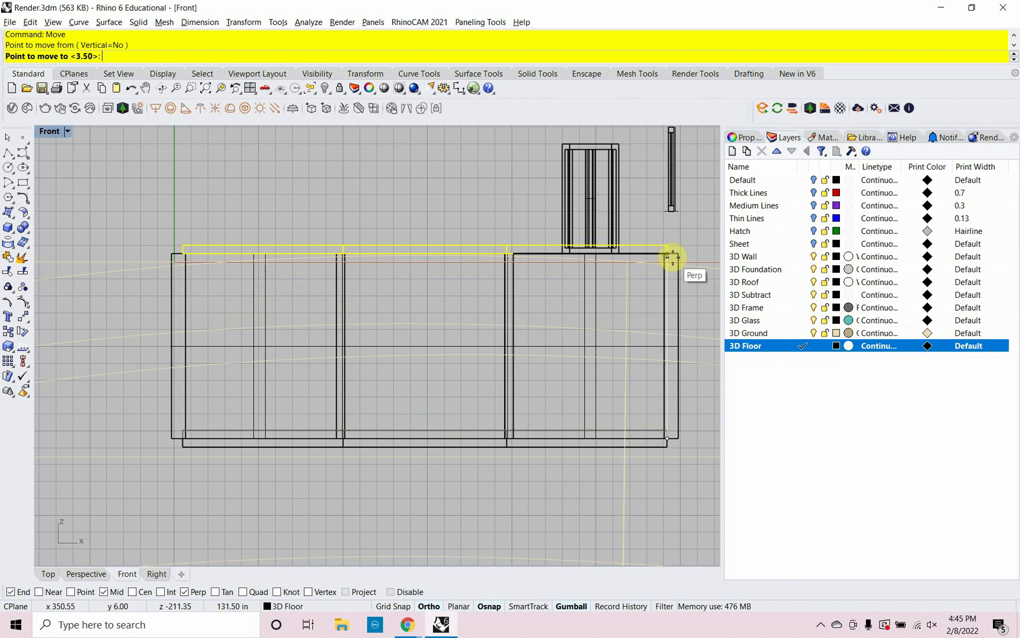
pyautogui.click(671, 258)
# Copy the slab on top of the foundation 8 feet straight up as the upper floor.
pyautogui.moveTo(546, 401); pyautogui.dragTo(526, 480, button='right')
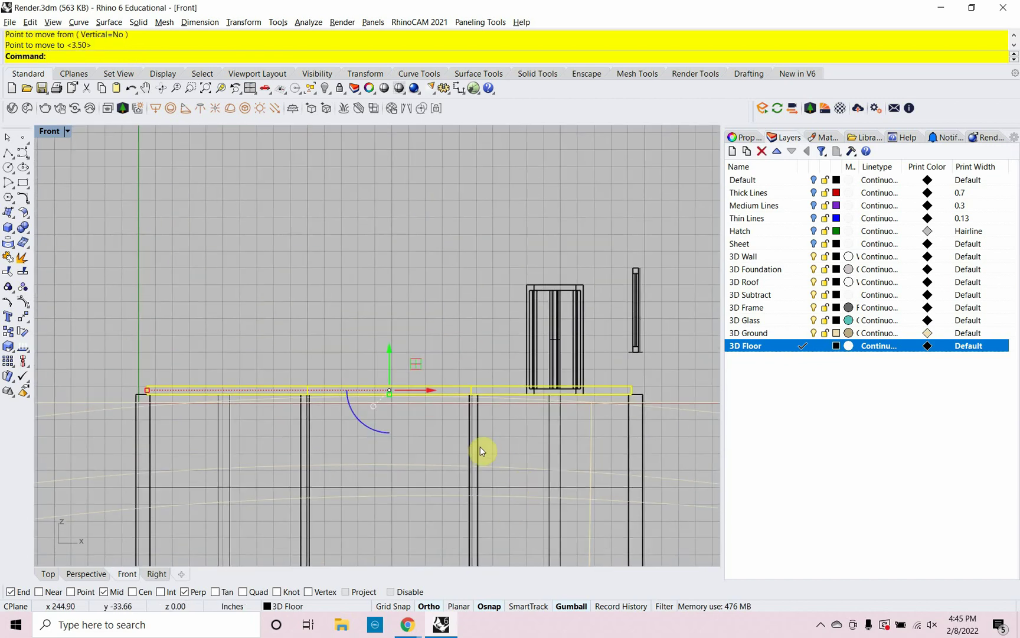
pyautogui.write('Copy')
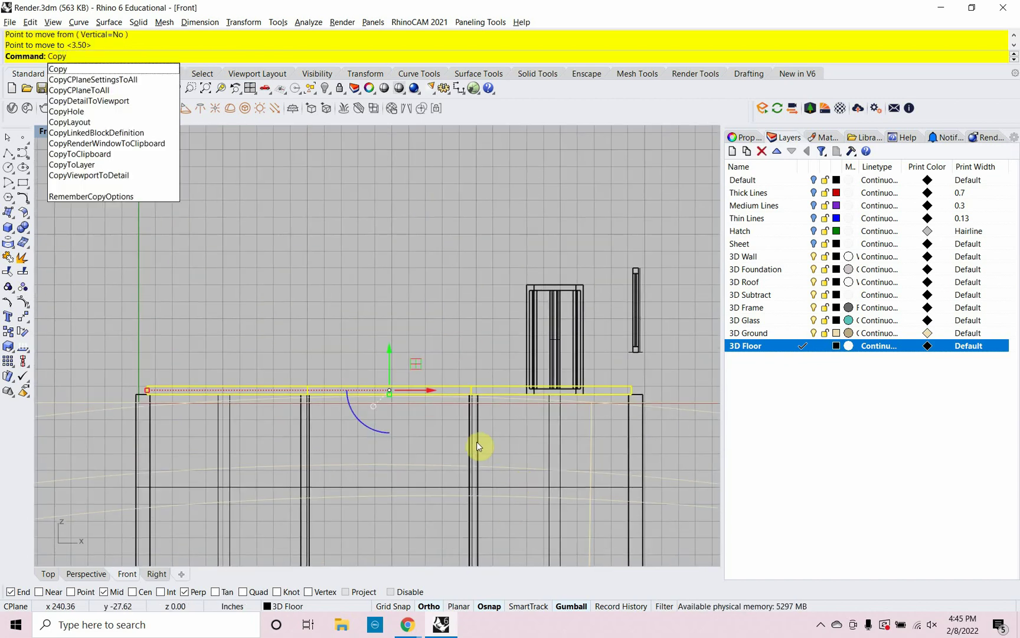
pyautogui.press('Return')
pyautogui.click(440, 350)
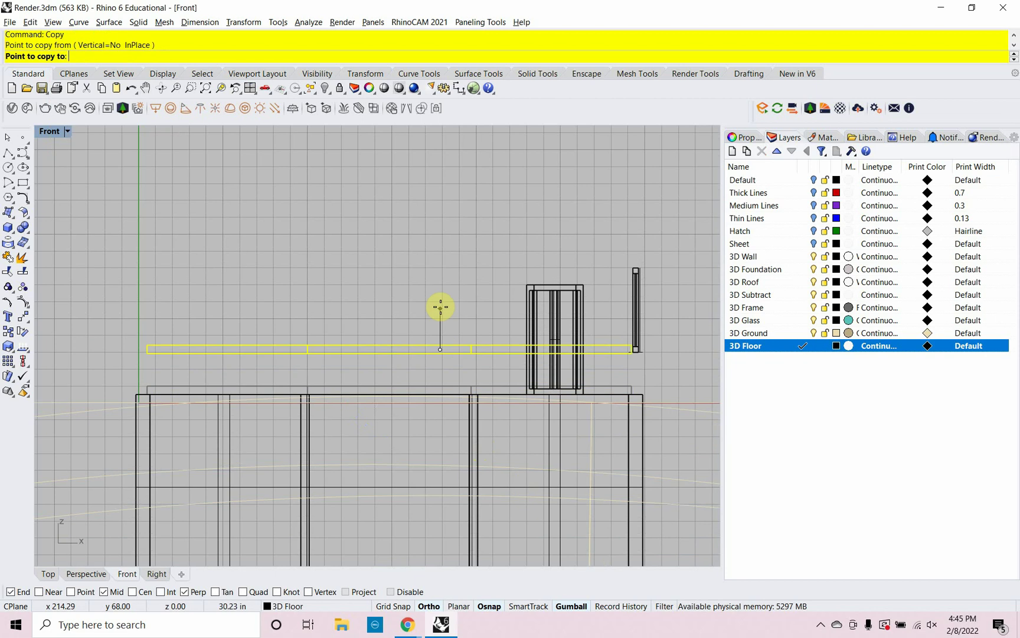
pyautogui.write('8')
pyautogui.press('Return')
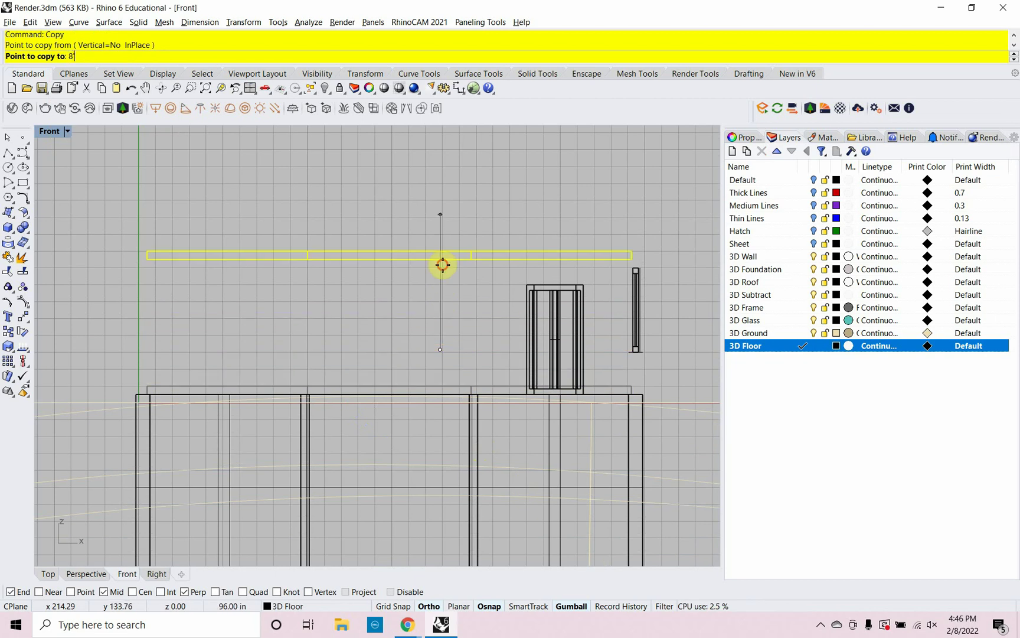
pyautogui.click(442, 263)
pyautogui.press('Return')
# Show the hidden wall polysurface of the house again.
pyautogui.scroll(-1, 447, 277)
pyautogui.scroll(-3, 447, 282)
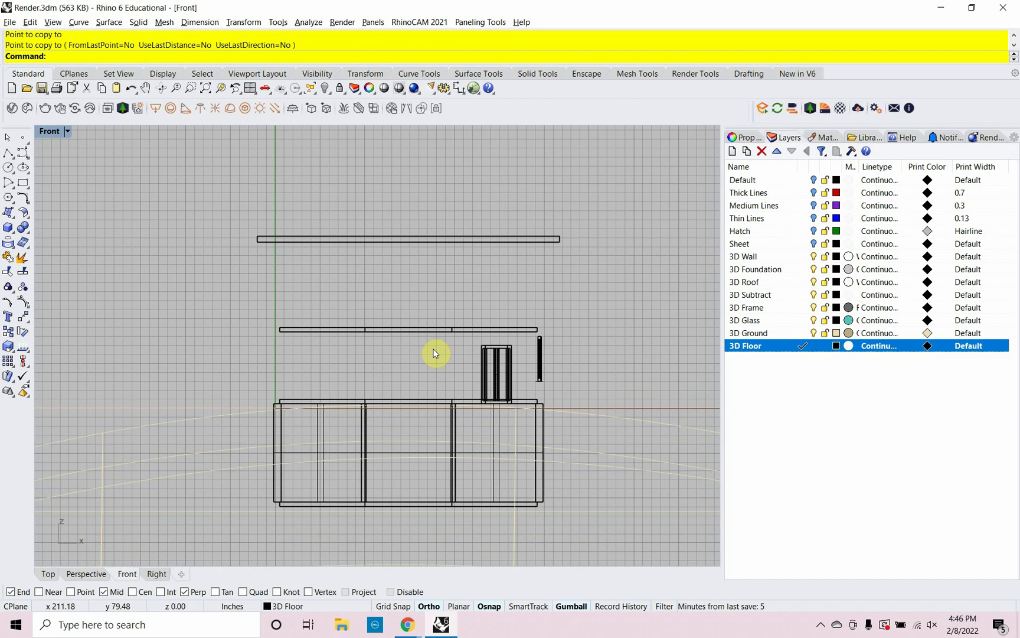
pyautogui.write('Show')
pyautogui.press('Return')
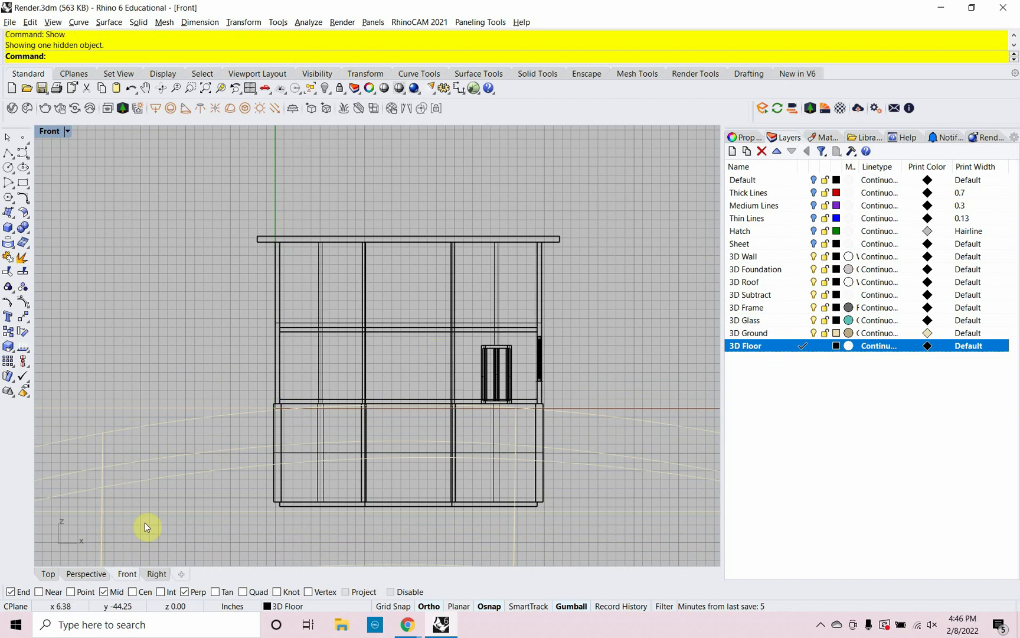
# In the Perspective view, move the clipping plane perpendicular to its face until it cuts through the house, and save the file.
pyautogui.click(96, 573)
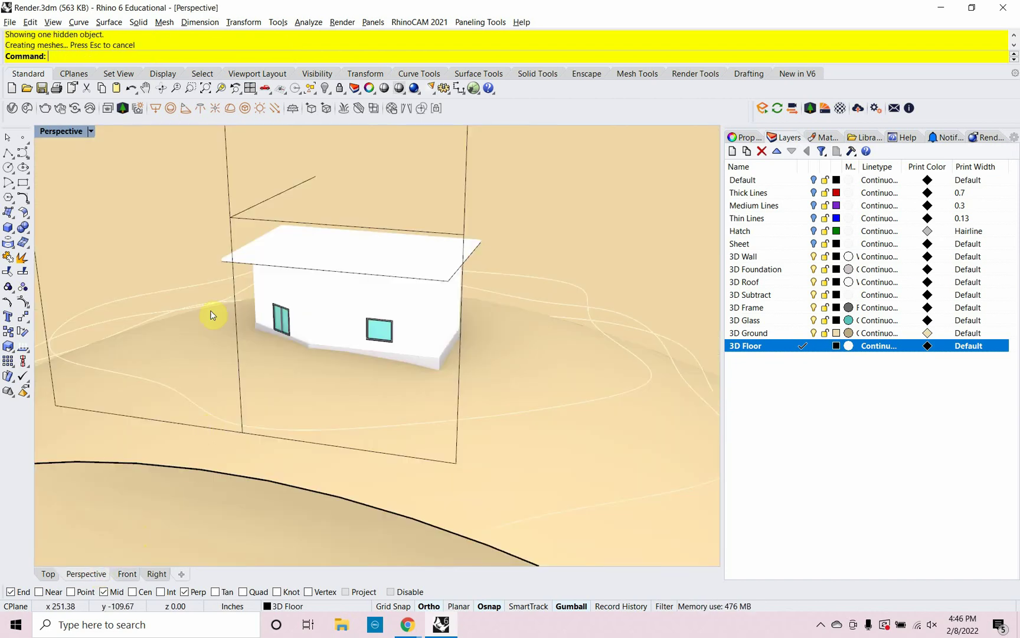
pyautogui.click(243, 208)
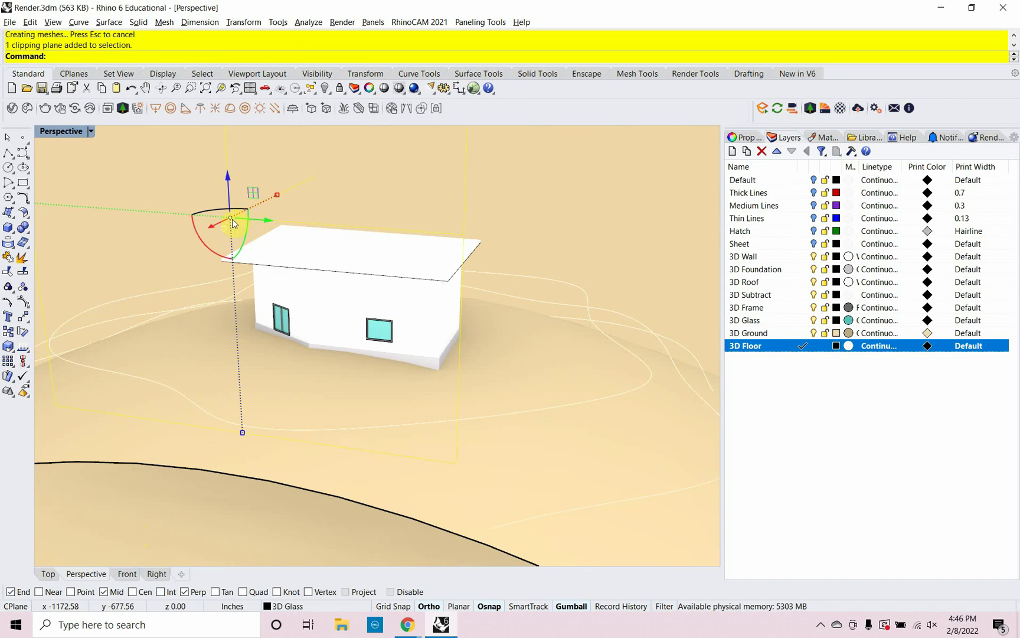
pyautogui.moveTo(213, 227); pyautogui.dragTo(338, 170)
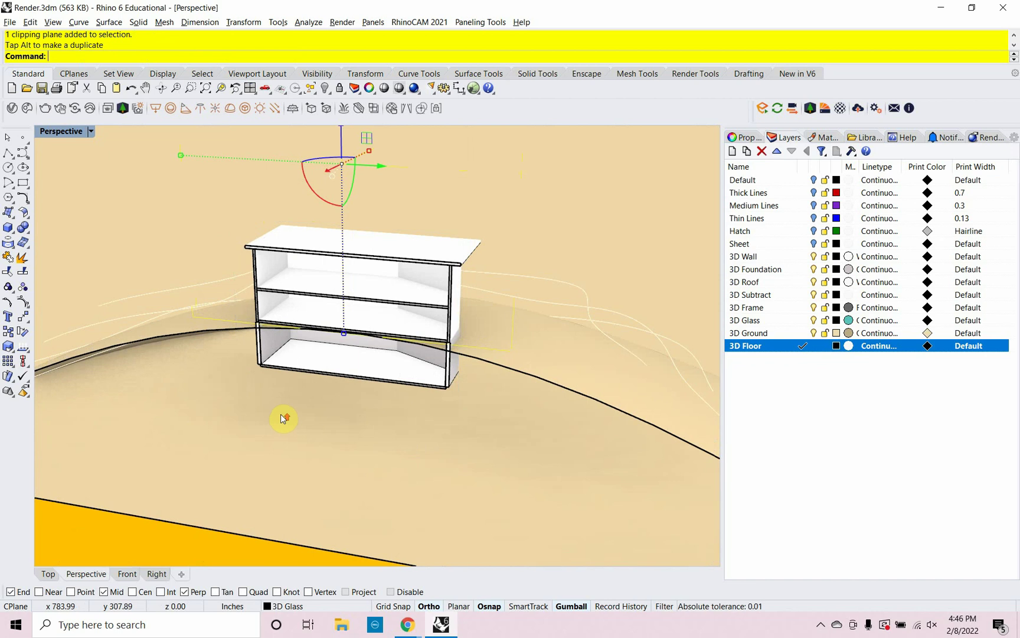
pyautogui.scroll(3, 280, 417)
pyautogui.scroll(1, 289, 415)
pyautogui.scroll(-1, 272, 440)
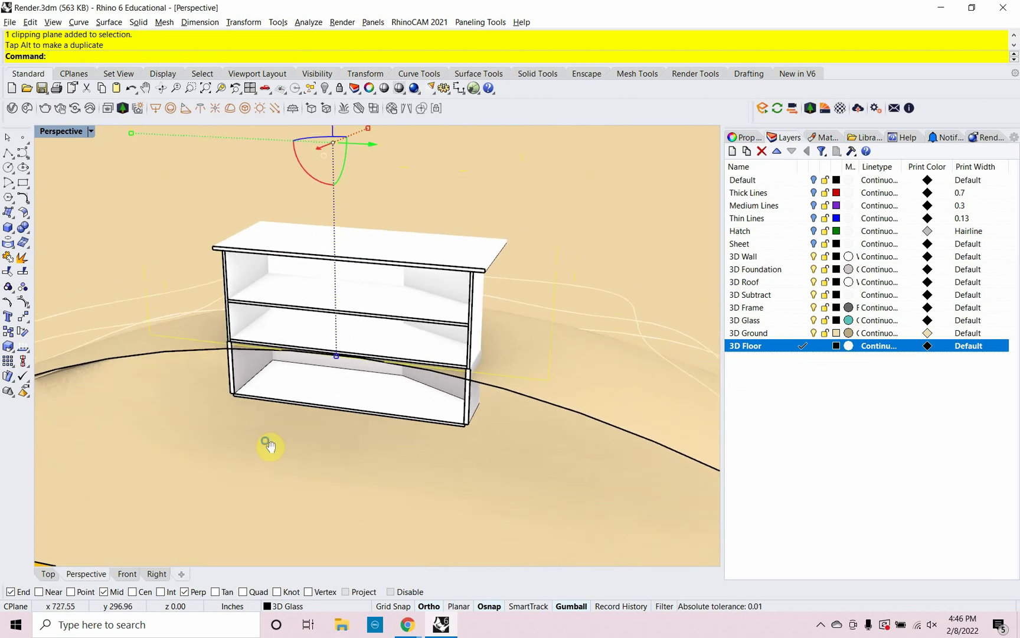
pyautogui.scroll(2, 312, 369)
pyautogui.scroll(4, 358, 361)
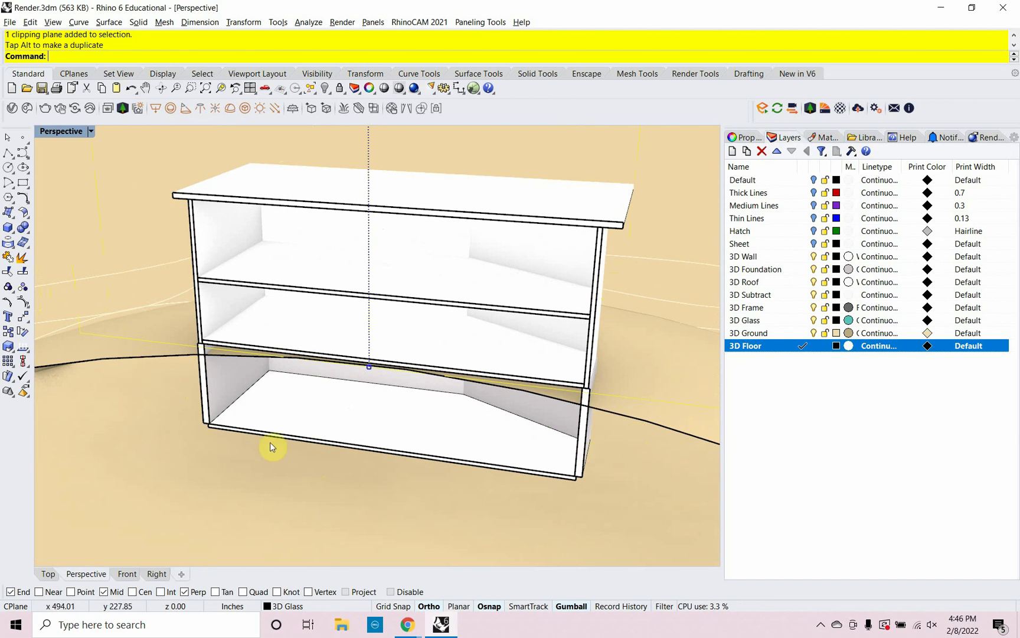
pyautogui.hotkey('ctrl', 's')
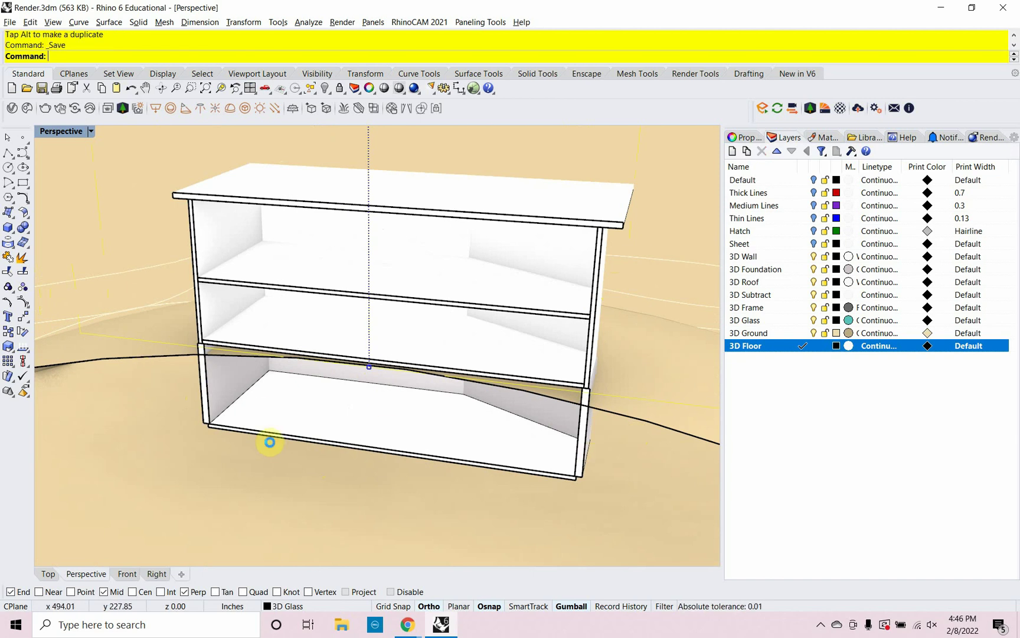